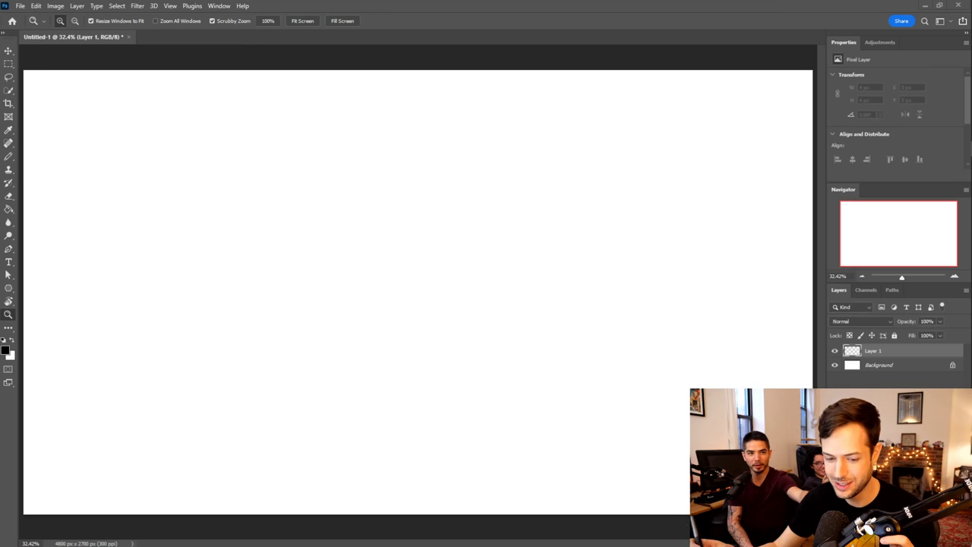
Switch from the Pencil to the Brush tool and try a test stroke on Layer 1
click(431, 238)
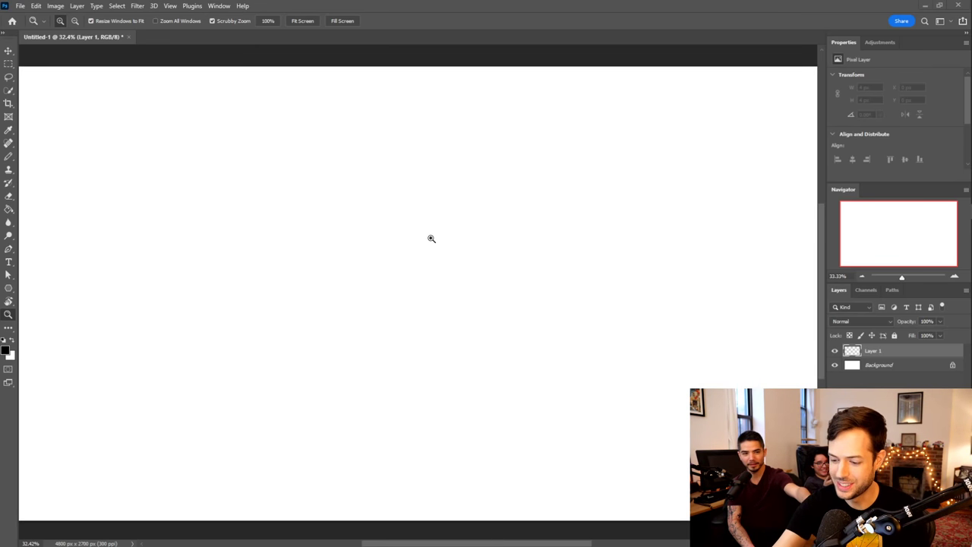
click(310, 23)
key(b)
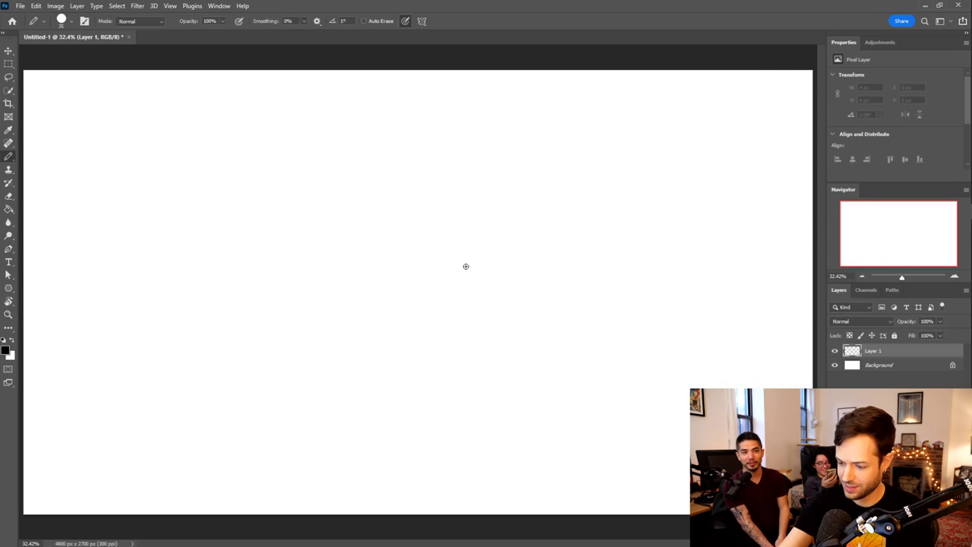
right_click(11, 157)
click(41, 158)
mouse_move(385, 311)
mouse_down()
mouse_move(429, 242)
mouse_move(409, 341)
mouse_move(471, 295)
mouse_move(492, 365)
mouse_move(524, 383)
mouse_up()
key(ctrl+z)
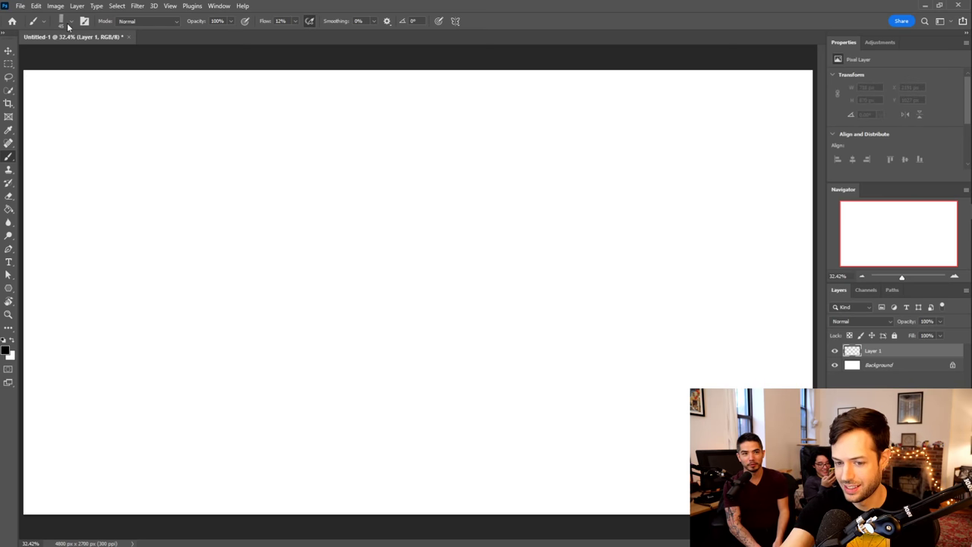
Choose the Hard Round brush from the Favorites brush group
click(71, 21)
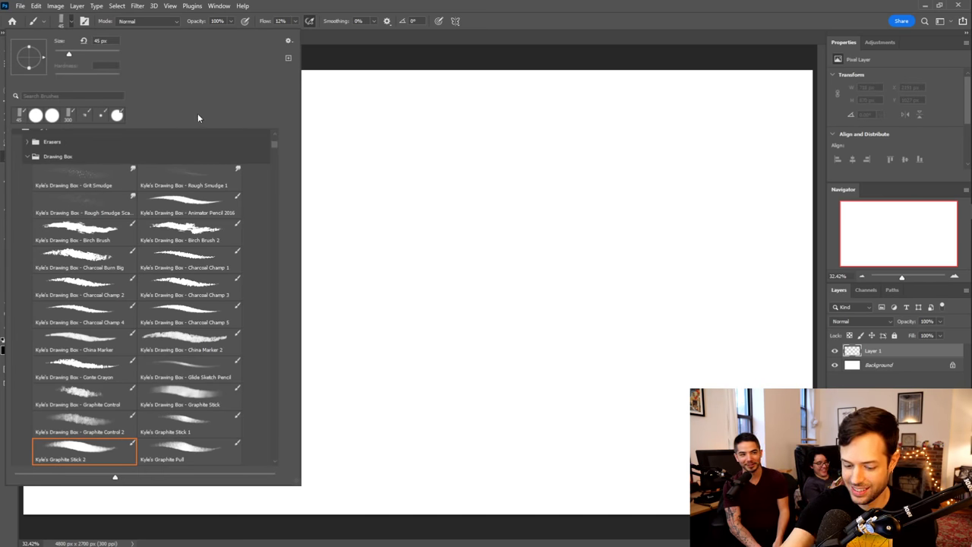
scroll(275, 137, up, 2)
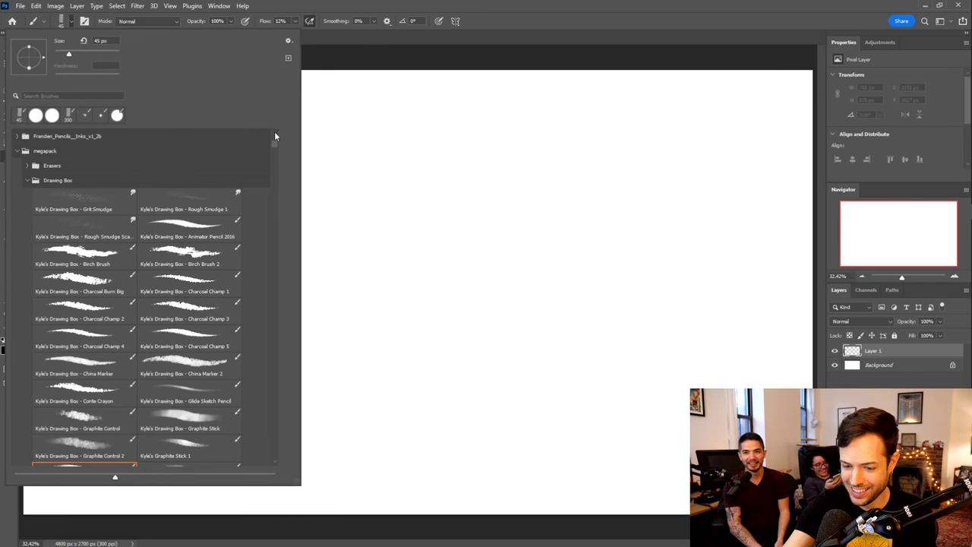
click(18, 175)
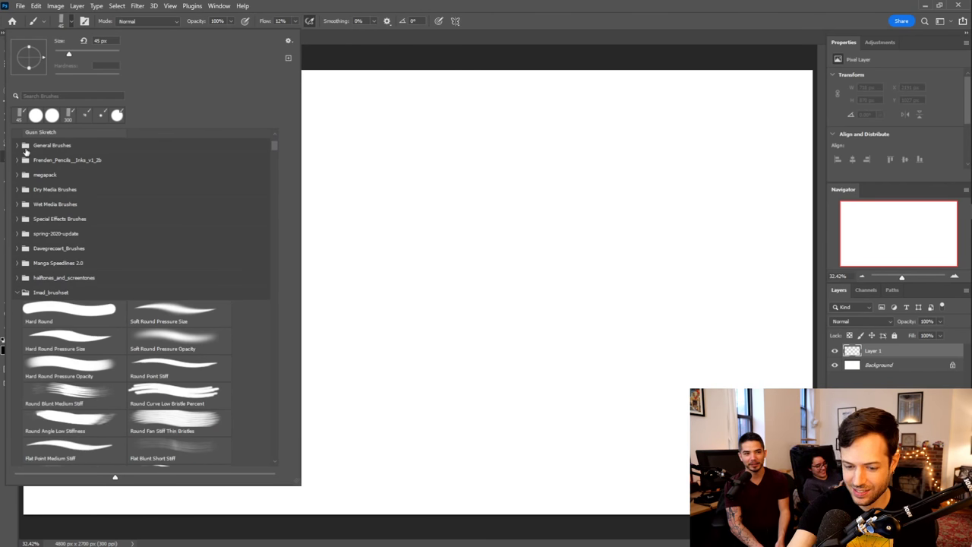
scroll(273, 140, up, 6)
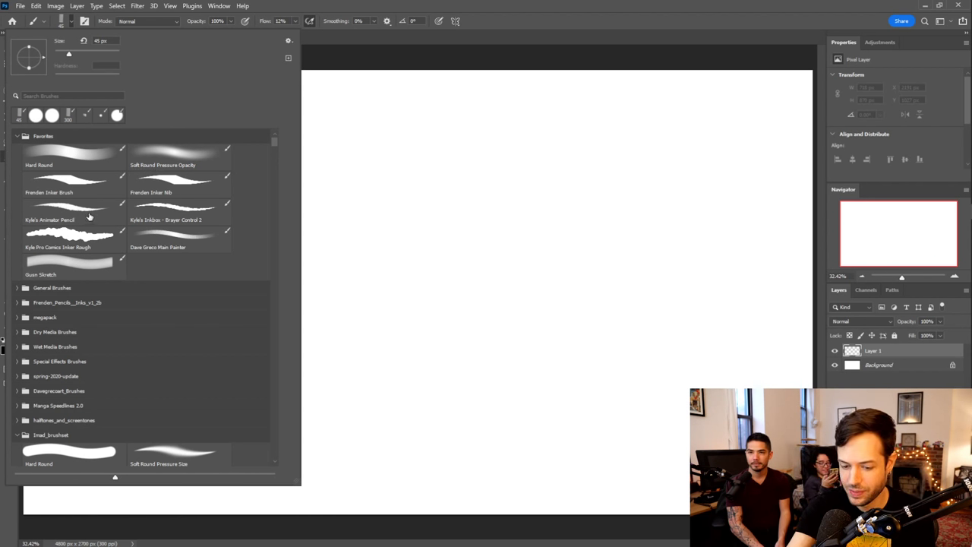
click(72, 155)
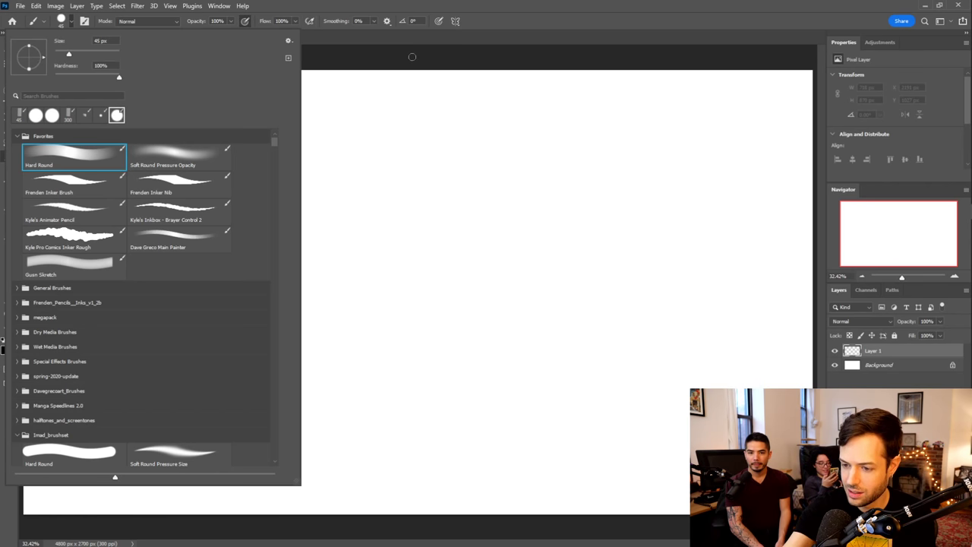
click(411, 56)
Set the brush smoothing to 20% and reduce the brush size to 10 px, trying it with a test stroke
click(358, 21)
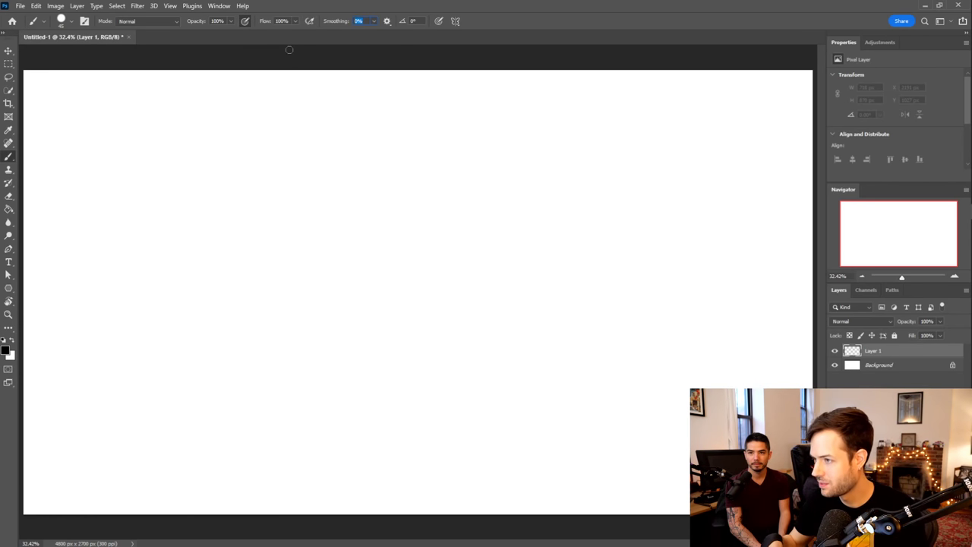
text(20)
key(Return)
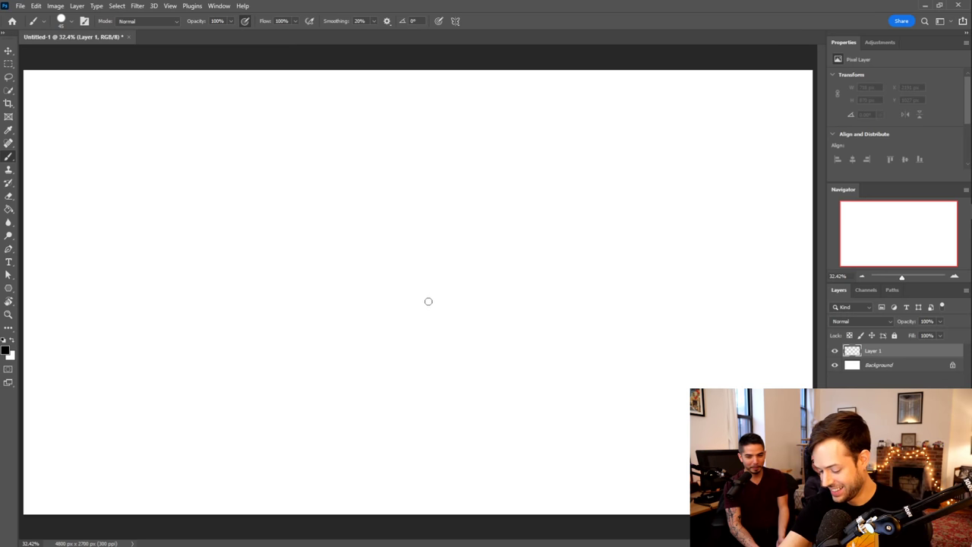
key(bracketleft)
key(bracketleft)
mouse_move(419, 314)
mouse_down()
mouse_move(445, 282)
mouse_move(482, 380)
mouse_up()
key(ctrl+z)
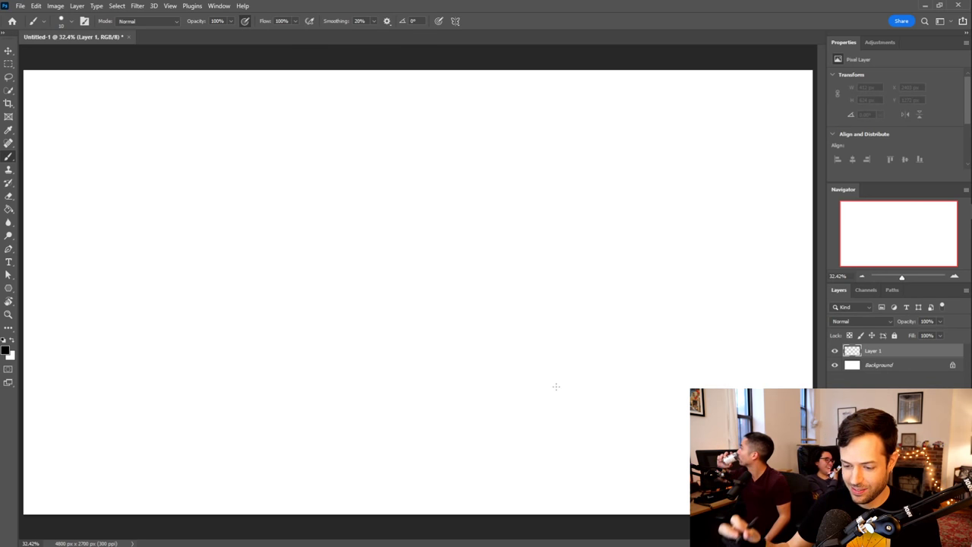
Sketch a loose, tilted round head outline in the upper-left area of the canvas
mouse_move(180, 231)
mouse_down()
mouse_move(226, 253)
mouse_move(243, 248)
mouse_up()
mouse_move(182, 225)
mouse_down()
mouse_move(176, 212)
mouse_move(209, 167)
mouse_move(249, 203)
mouse_up()
key(ctrl+z)
drag(210, 167, 254, 202)
key(ctrl+z)
mouse_move(211, 169)
mouse_down()
mouse_move(236, 187)
mouse_move(264, 230)
mouse_move(254, 210)
mouse_move(253, 235)
mouse_up()
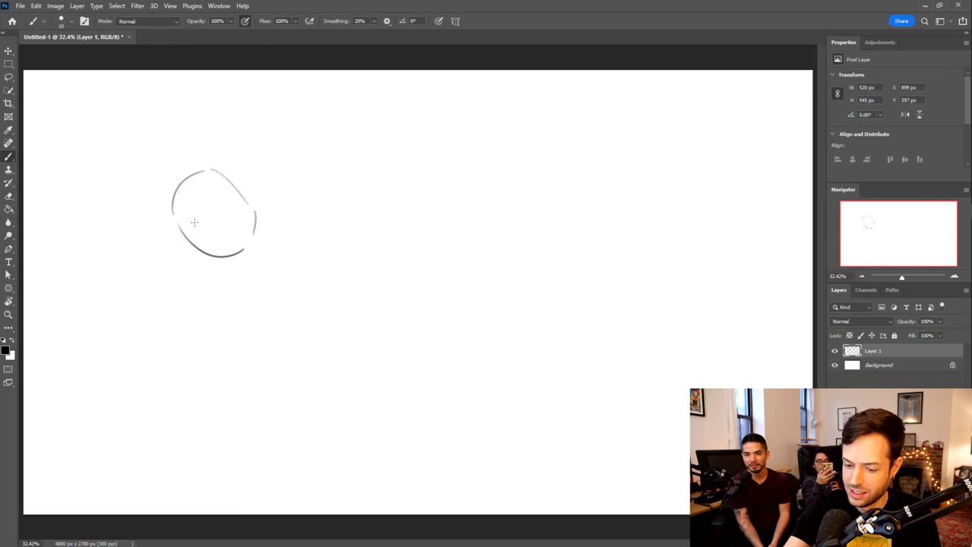
Draw the angry face inside the head with slanted thick eyebrows, small eyes and a mouth of clenched teeth
mouse_move(189, 227)
mouse_down()
mouse_move(188, 211)
mouse_move(175, 207)
mouse_move(212, 191)
mouse_move(213, 179)
mouse_move(221, 203)
mouse_up()
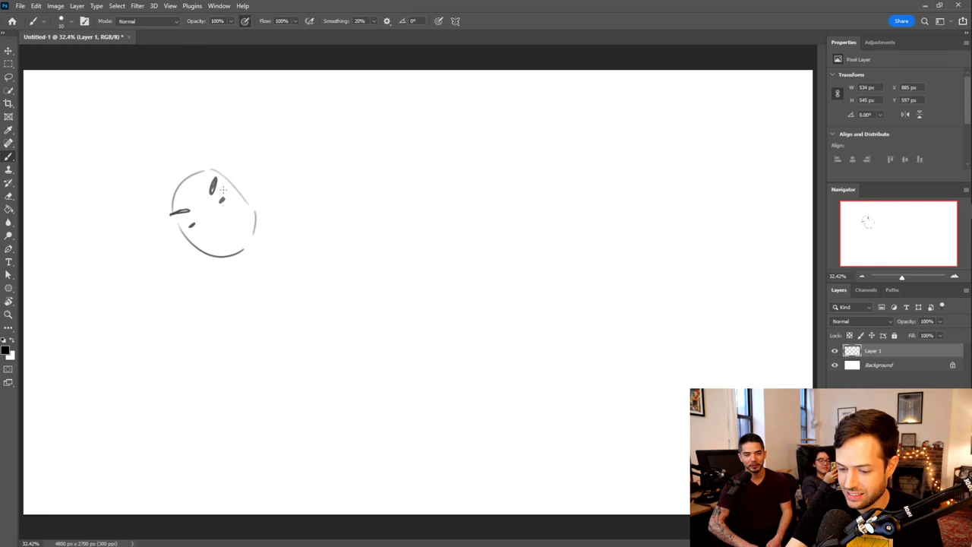
mouse_move(235, 233)
mouse_down()
mouse_move(215, 241)
mouse_move(232, 219)
mouse_move(238, 232)
mouse_move(225, 235)
mouse_move(236, 229)
mouse_up()
key(ctrl+z)
key(ctrl+z)
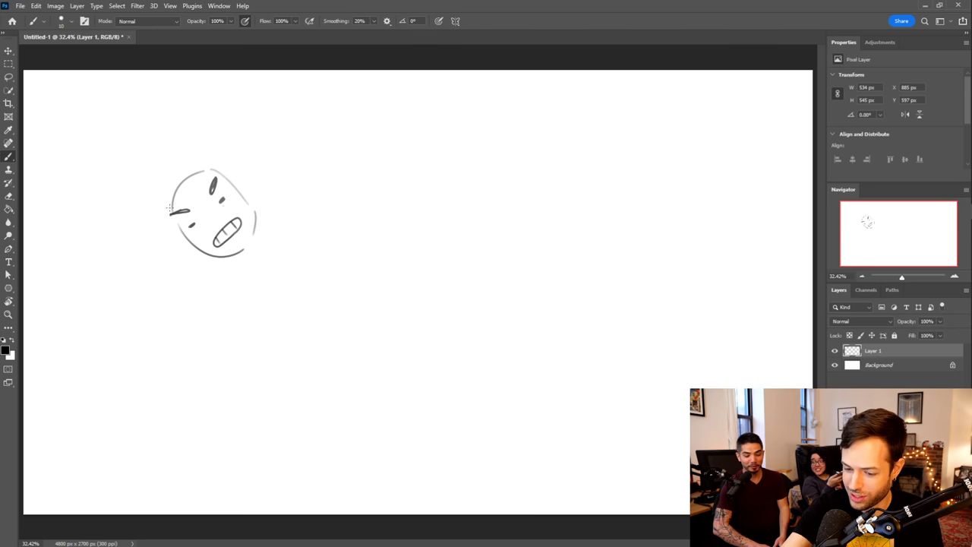
Reinforce the head outline, adding a round ear and short spiky hair around the head
mouse_move(169, 211)
mouse_down()
mouse_move(196, 166)
mouse_move(218, 163)
mouse_move(245, 200)
mouse_move(240, 181)
mouse_move(255, 210)
mouse_up()
mouse_move(176, 227)
mouse_down()
mouse_move(232, 260)
mouse_move(243, 248)
mouse_move(246, 245)
mouse_up()
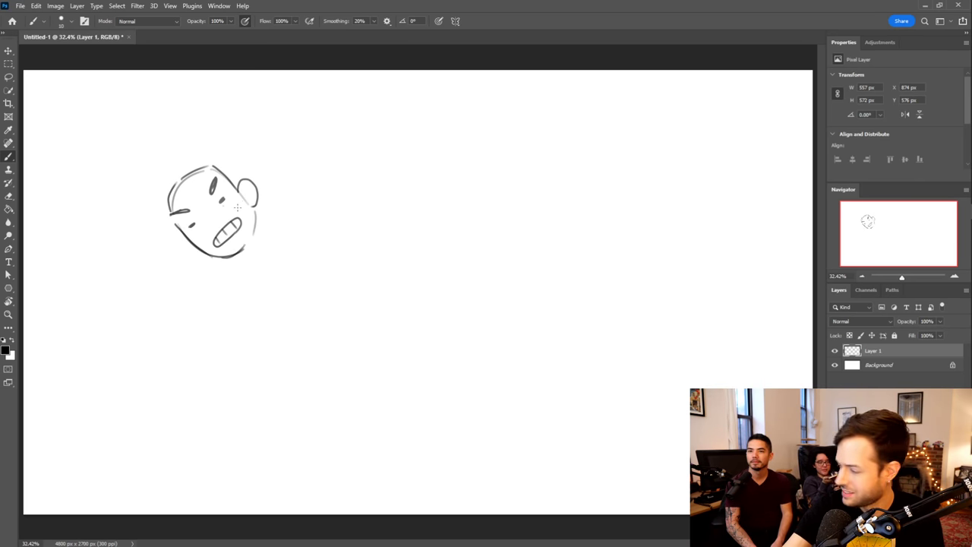
mouse_move(170, 204)
mouse_down()
mouse_move(149, 197)
mouse_move(148, 179)
mouse_up()
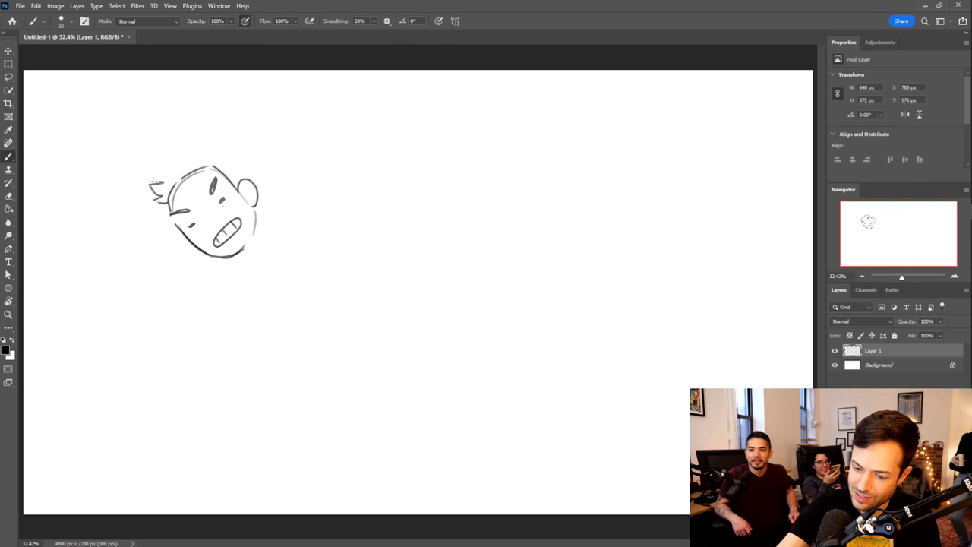
mouse_move(171, 164)
mouse_down()
mouse_move(199, 154)
mouse_move(242, 178)
mouse_up()
key(ctrl+z)
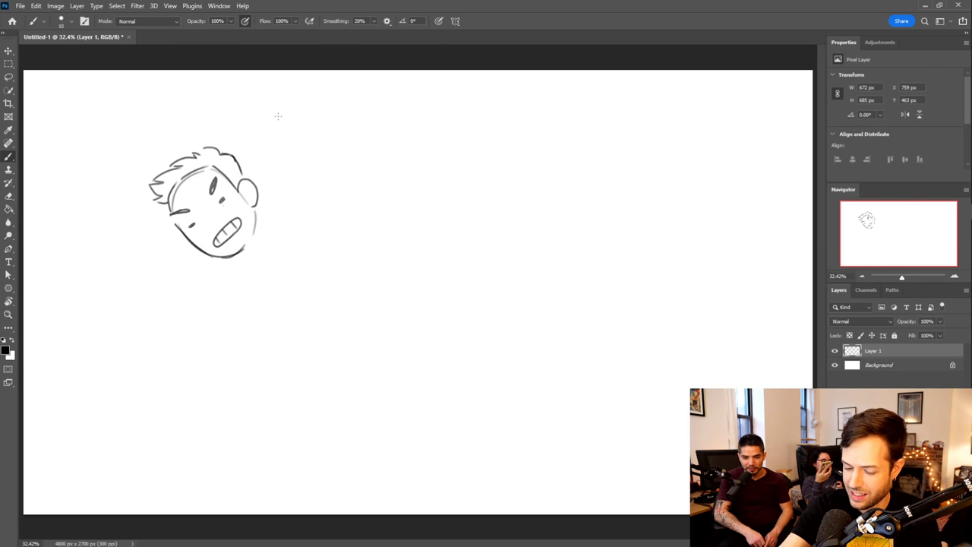
Add short beard stubble around the mouth and jaw, inner ear lines and a curved neckline beside the chin
drag(206, 243, 221, 219)
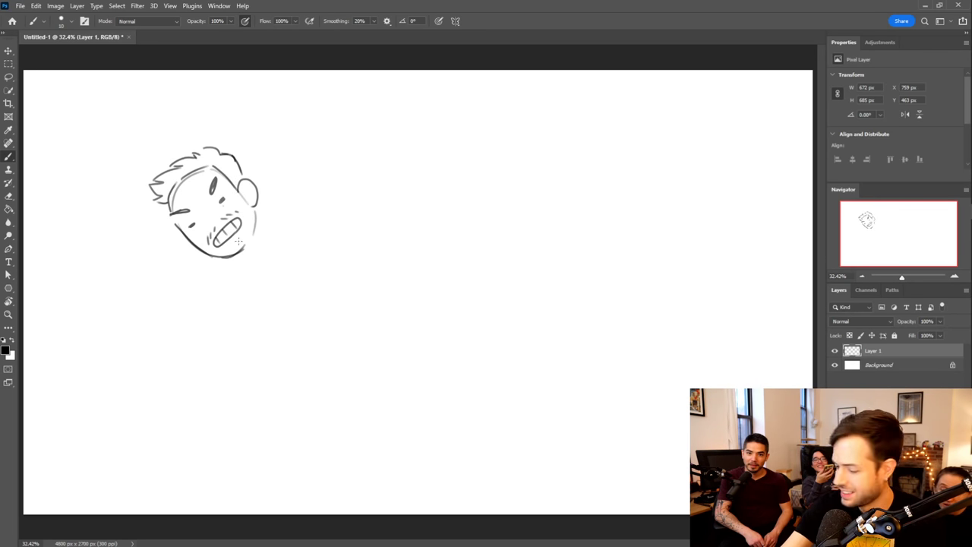
drag(222, 250, 229, 255)
drag(230, 250, 257, 223)
drag(247, 181, 250, 199)
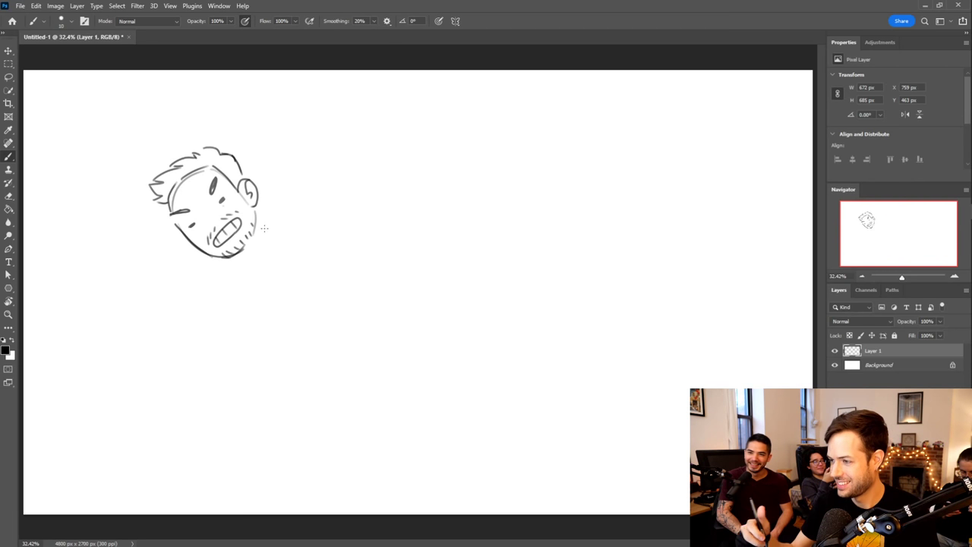
drag(247, 206, 257, 220)
drag(238, 259, 262, 243)
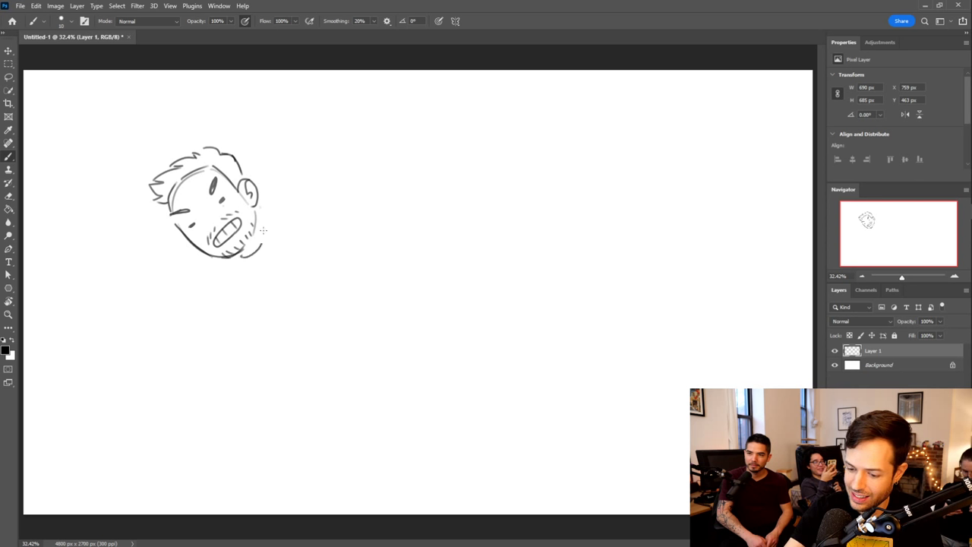
Outline the shoulders and torso with one arm reaching down and the other stretched up and away from the head
drag(189, 249, 177, 287)
key(ctrl+z)
mouse_move(190, 249)
mouse_down()
mouse_move(141, 304)
mouse_move(182, 255)
mouse_move(144, 302)
mouse_move(278, 264)
mouse_up()
drag(263, 201, 310, 174)
key(ctrl+z)
drag(262, 203, 356, 175)
key(ctrl+z)
drag(283, 194, 363, 157)
mouse_move(296, 237)
mouse_down()
mouse_move(291, 250)
mouse_move(301, 240)
mouse_up()
Draw the tucked, bent leg below the torso and add T-shirt sleeve edges and the raised arm's underside
mouse_move(239, 280)
mouse_down()
mouse_move(278, 267)
mouse_move(256, 327)
mouse_move(286, 287)
mouse_move(293, 328)
mouse_move(284, 327)
mouse_up()
key(ctrl+z)
mouse_move(289, 276)
mouse_down()
mouse_move(285, 289)
mouse_move(289, 258)
mouse_up()
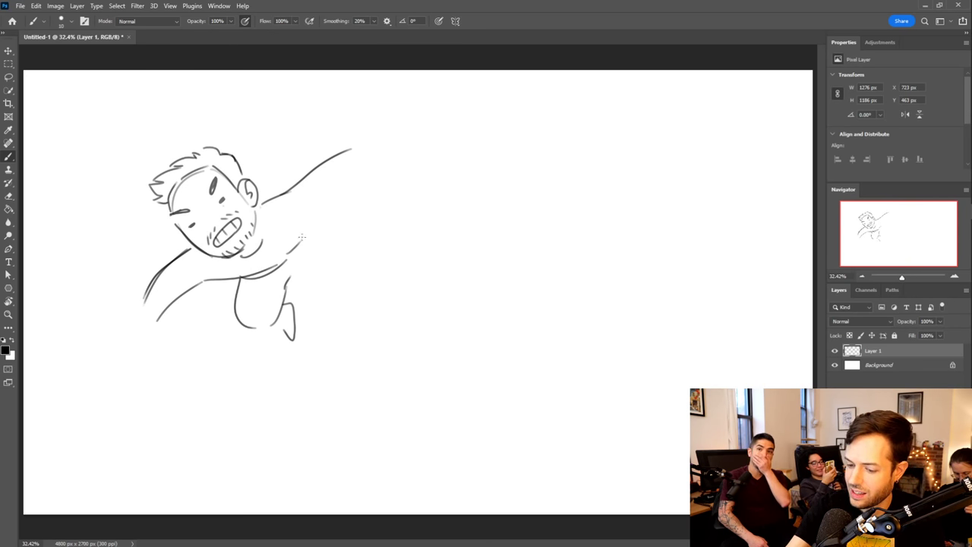
drag(181, 252, 183, 283)
mouse_move(296, 241)
mouse_down()
mouse_move(320, 198)
mouse_move(310, 219)
mouse_move(358, 180)
mouse_up()
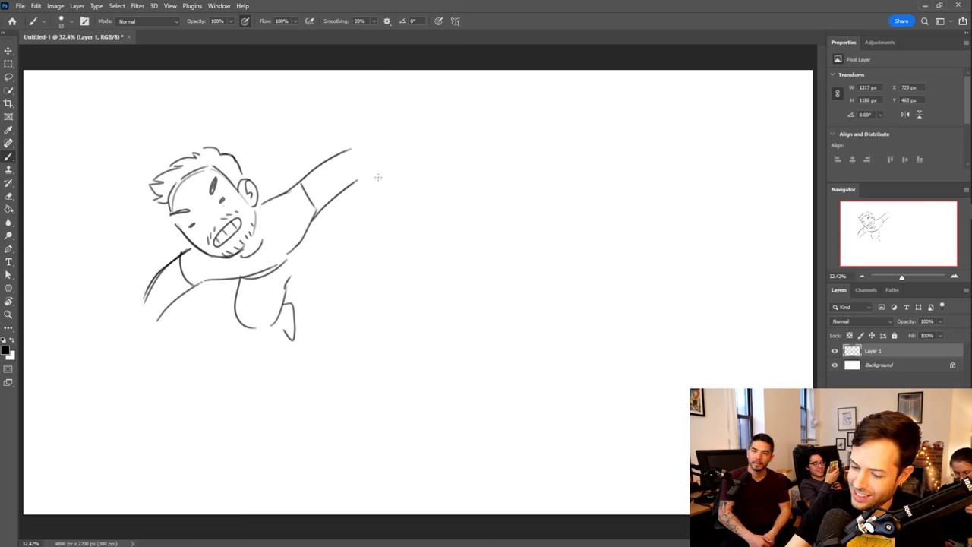
Draw the second leg curving down from the hip, bent at the knee and ending in a pointed foot
mouse_move(311, 218)
mouse_down()
mouse_move(323, 283)
mouse_move(322, 264)
mouse_move(295, 278)
mouse_move(351, 294)
mouse_move(315, 282)
mouse_up()
key(ctrl+z)
key(ctrl+z)
drag(303, 232, 367, 269)
key(ctrl+z)
drag(307, 233, 364, 299)
mouse_move(311, 279)
mouse_down()
mouse_move(336, 325)
mouse_move(352, 332)
mouse_move(365, 302)
mouse_up()
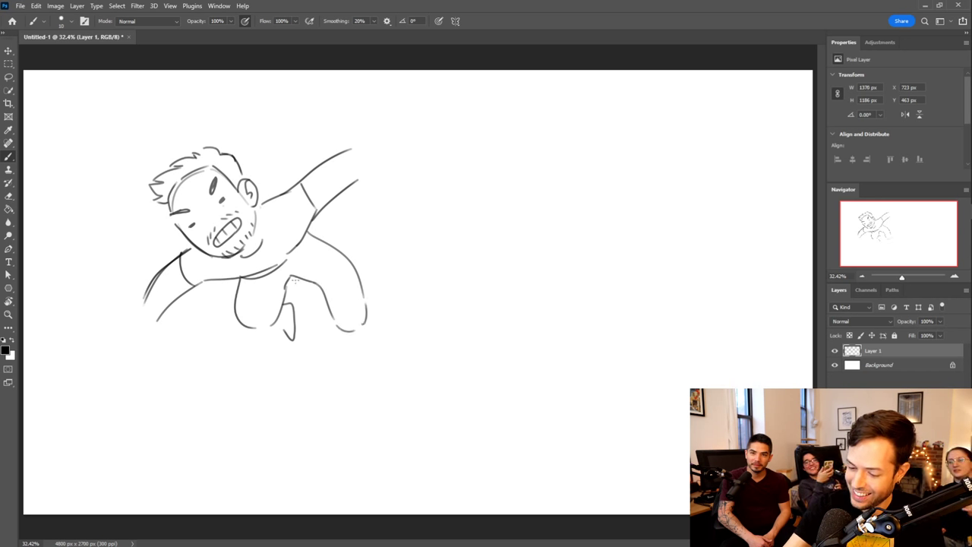
drag(278, 286, 290, 277)
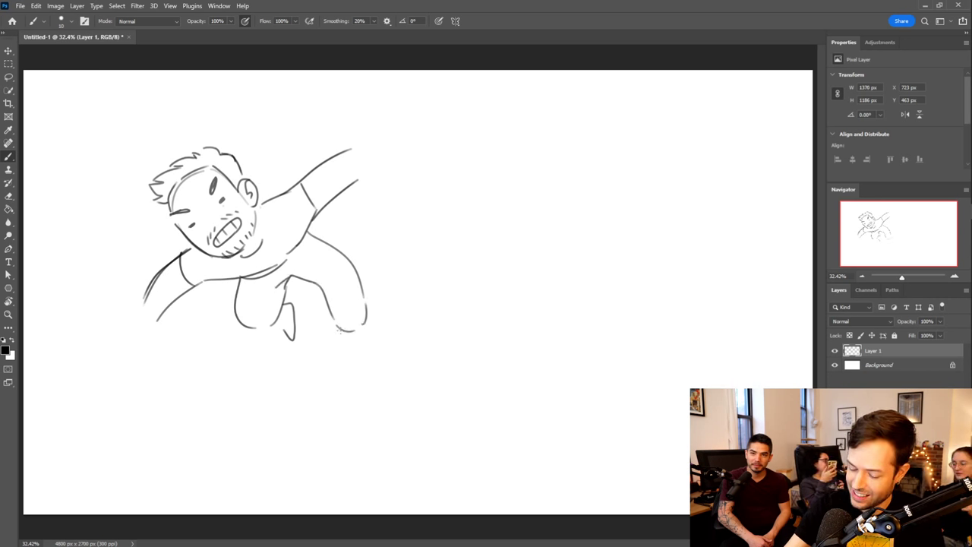
drag(338, 329, 355, 363)
drag(366, 324, 359, 364)
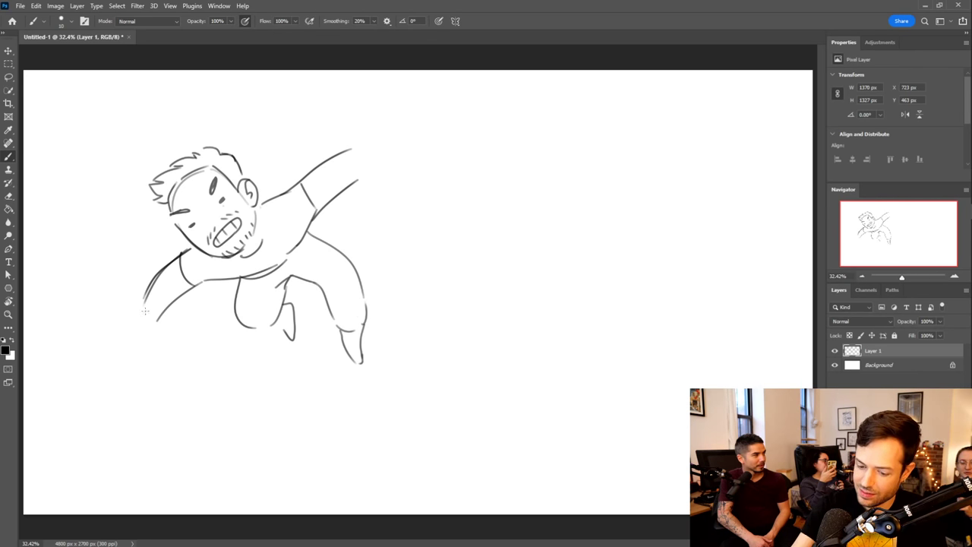
drag(143, 302, 120, 300)
key(ctrl+z)
mouse_move(160, 334)
mouse_down()
mouse_move(154, 348)
mouse_move(145, 334)
mouse_move(121, 340)
mouse_move(124, 325)
mouse_move(107, 317)
mouse_up()
key(ctrl+z)
key(ctrl+z)
key(ctrl+z)
key(ctrl+z)
key(ctrl+z)
key(ctrl+z)
key(ctrl+z)
key(ctrl+z)
key(ctrl+z)
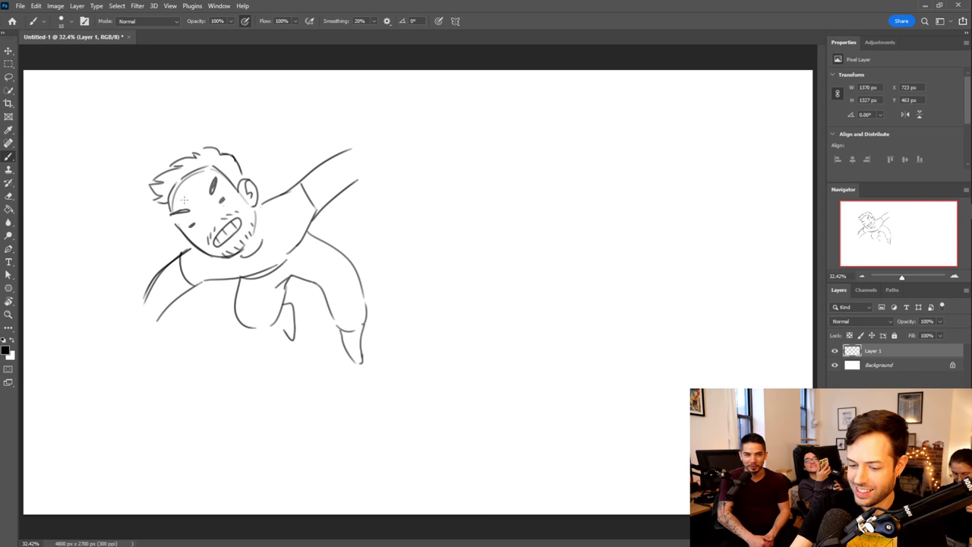
Draw the open hand with spread fingers at the end of the raised arm
drag(352, 148, 358, 129)
mouse_move(358, 181)
mouse_down()
mouse_move(372, 161)
mouse_move(370, 141)
mouse_move(357, 146)
mouse_up()
drag(369, 123, 354, 136)
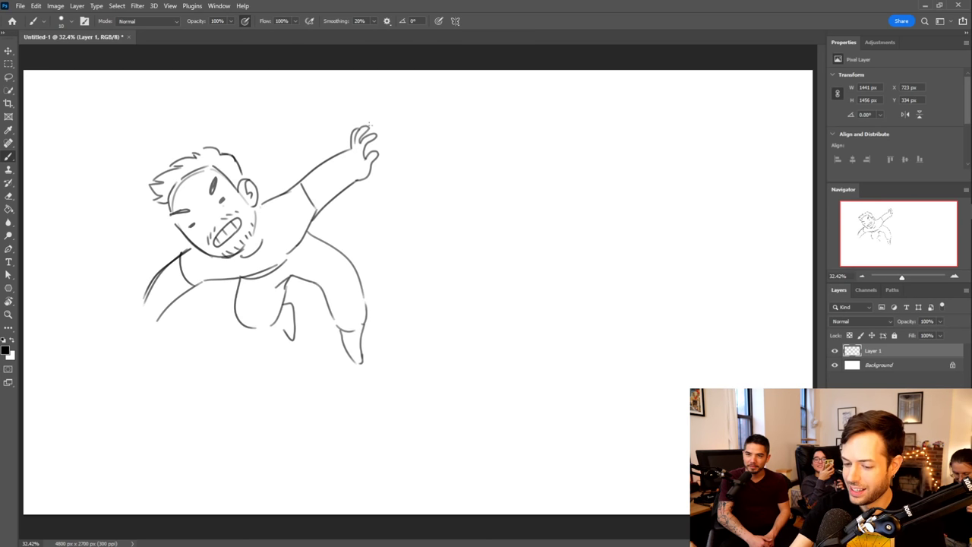
Draw the hand with spread fingers at the end of the lower, reaching arm
mouse_move(156, 322)
mouse_down()
mouse_move(148, 354)
mouse_move(129, 331)
mouse_move(147, 348)
mouse_move(138, 339)
mouse_up()
key(ctrl+z)
key(ctrl+z)
key(ctrl+z)
key(ctrl+z)
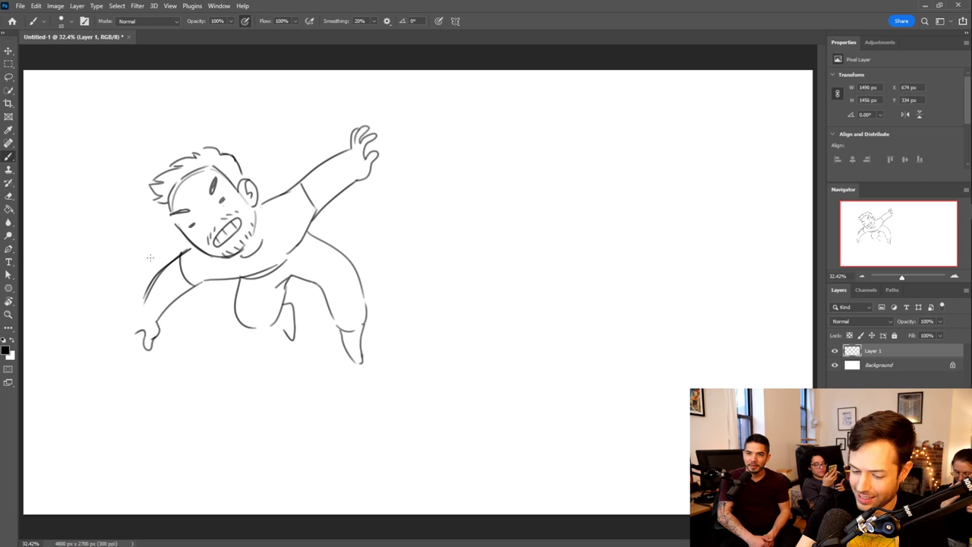
mouse_move(141, 301)
mouse_down()
mouse_move(111, 327)
mouse_move(126, 323)
mouse_move(116, 342)
mouse_move(134, 336)
mouse_move(112, 338)
mouse_up()
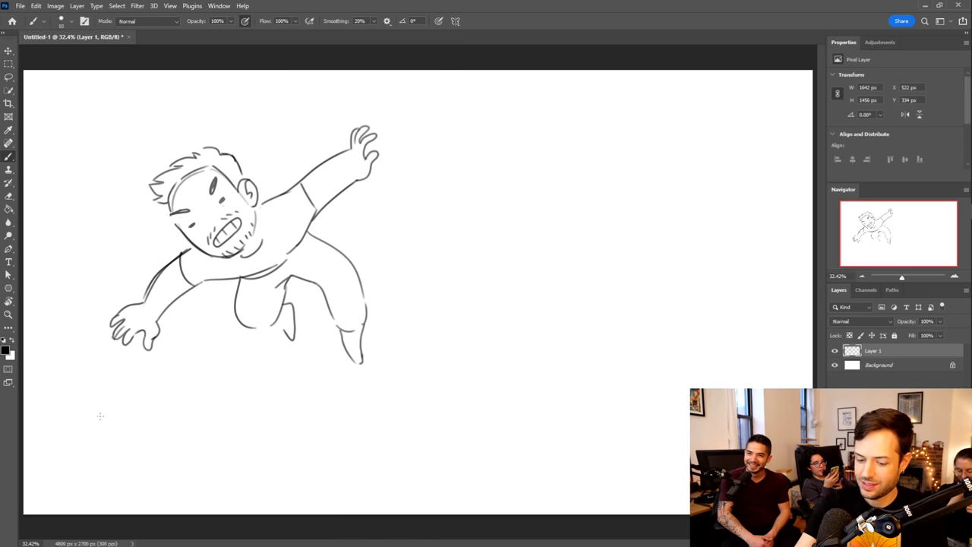
Sketch the thick slanted upper rim and curved bridge of a large pair of glasses below the figure
mouse_move(47, 367)
mouse_down()
mouse_move(109, 365)
mouse_move(138, 395)
mouse_up()
key(ctrl+z)
mouse_move(45, 367)
mouse_down()
mouse_move(211, 443)
mouse_move(170, 417)
mouse_move(200, 440)
mouse_up()
key(ctrl+z)
mouse_move(156, 417)
mouse_down()
mouse_move(180, 412)
mouse_move(191, 439)
mouse_move(62, 369)
mouse_up()
mouse_move(199, 437)
mouse_down()
mouse_move(315, 497)
mouse_move(205, 444)
mouse_move(312, 507)
mouse_up()
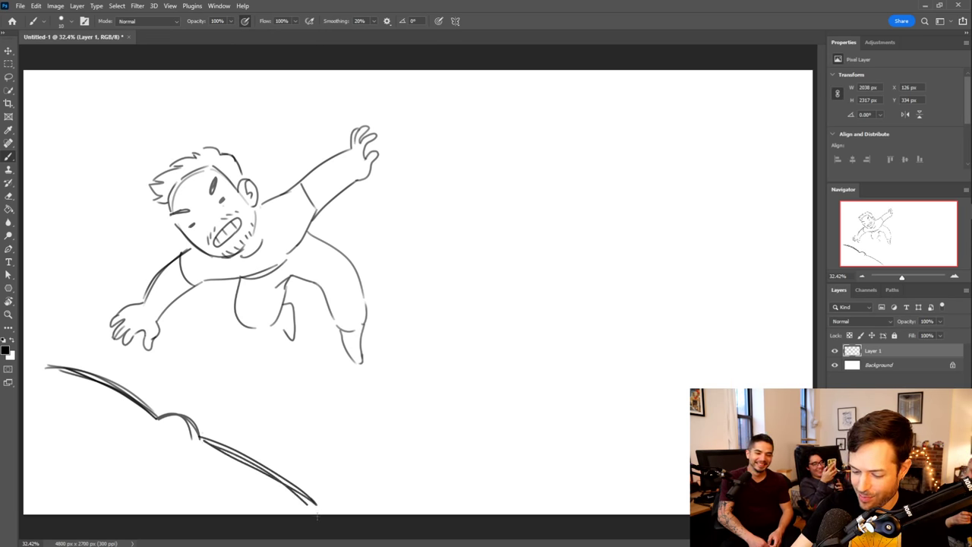
Draw the rounded outline of the glasses' left lens beneath the upper rim
mouse_move(53, 368)
mouse_down()
mouse_move(36, 403)
mouse_move(48, 460)
mouse_up()
mouse_move(157, 422)
mouse_down()
mouse_move(99, 470)
mouse_move(62, 471)
mouse_up()
drag(194, 436, 200, 445)
key(ctrl+z)
mouse_move(156, 422)
mouse_down()
mouse_move(150, 443)
mouse_move(82, 469)
mouse_up()
key(ctrl+z)
mouse_move(157, 423)
mouse_down()
mouse_move(89, 472)
mouse_move(63, 466)
mouse_up()
Draw the visible edge of the glasses' right lens and add the two folded temple arms
drag(199, 441, 208, 514)
drag(304, 501, 298, 513)
key(ctrl+z)
key(ctrl+z)
drag(197, 439, 183, 513)
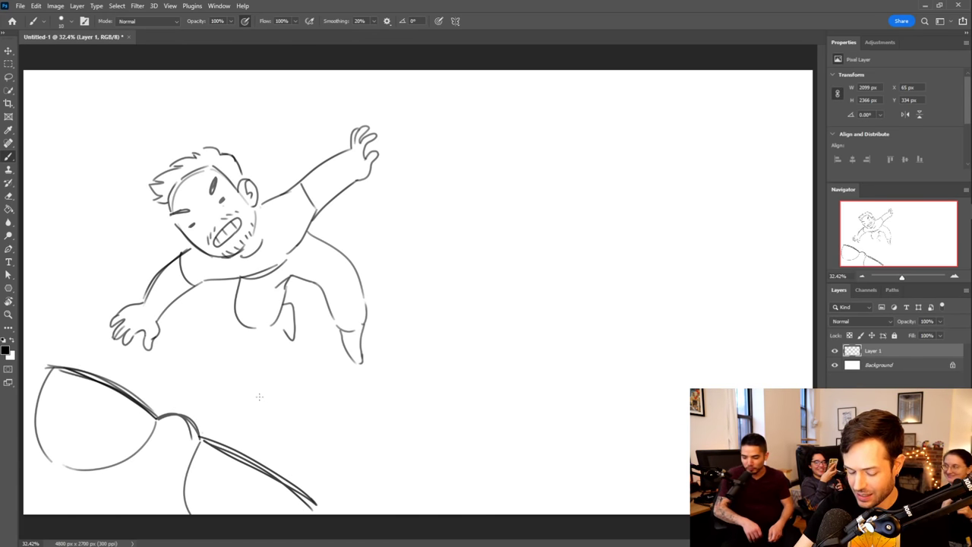
mouse_move(52, 367)
mouse_down()
mouse_move(175, 382)
mouse_move(194, 407)
mouse_up()
mouse_move(317, 520)
mouse_down()
mouse_move(304, 440)
mouse_move(277, 438)
mouse_up()
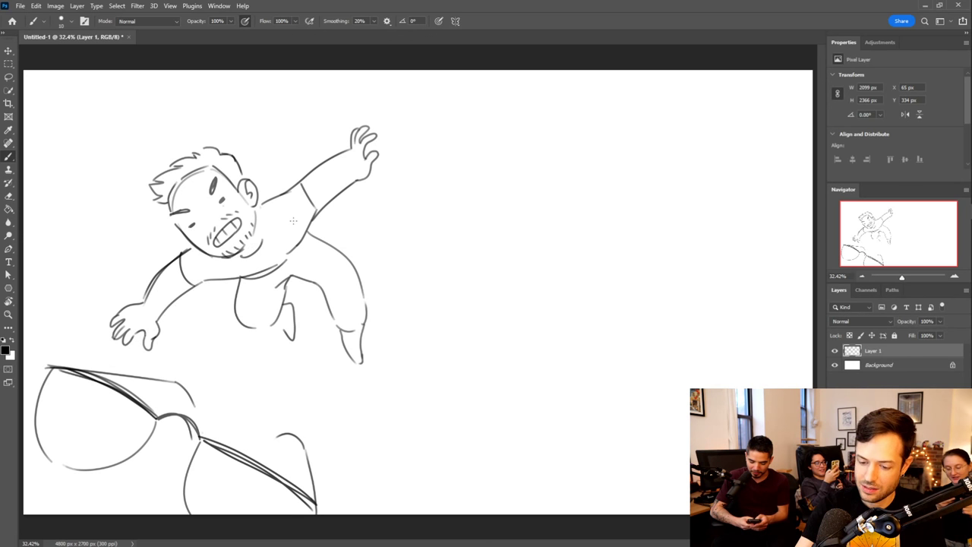
Surround the figure with wavy outlines and drips hanging from the canvas's upper edge, and add small round bubbles
mouse_move(131, 356)
mouse_down()
mouse_move(94, 346)
mouse_move(122, 220)
mouse_move(112, 151)
mouse_move(123, 97)
mouse_move(154, 156)
mouse_up()
drag(164, 115, 164, 117)
mouse_move(79, 190)
mouse_down()
mouse_move(78, 172)
mouse_move(80, 189)
mouse_up()
mouse_move(91, 148)
mouse_down()
mouse_move(88, 156)
mouse_move(92, 150)
mouse_up()
mouse_move(373, 370)
mouse_down()
mouse_move(393, 325)
mouse_move(406, 80)
mouse_move(363, 122)
mouse_move(329, 82)
mouse_move(315, 113)
mouse_move(261, 141)
mouse_move(255, 79)
mouse_move(205, 92)
mouse_move(203, 75)
mouse_up()
drag(186, 72, 175, 141)
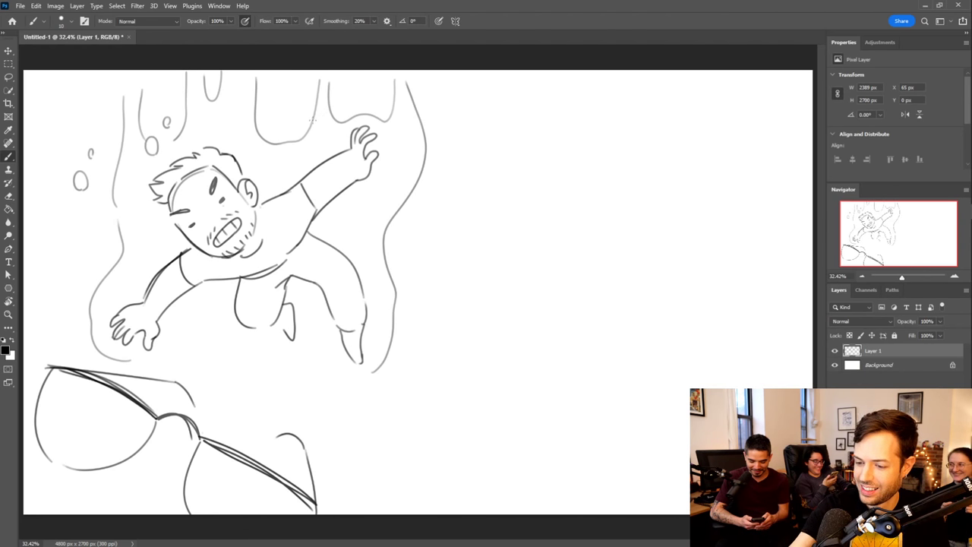
key(e)
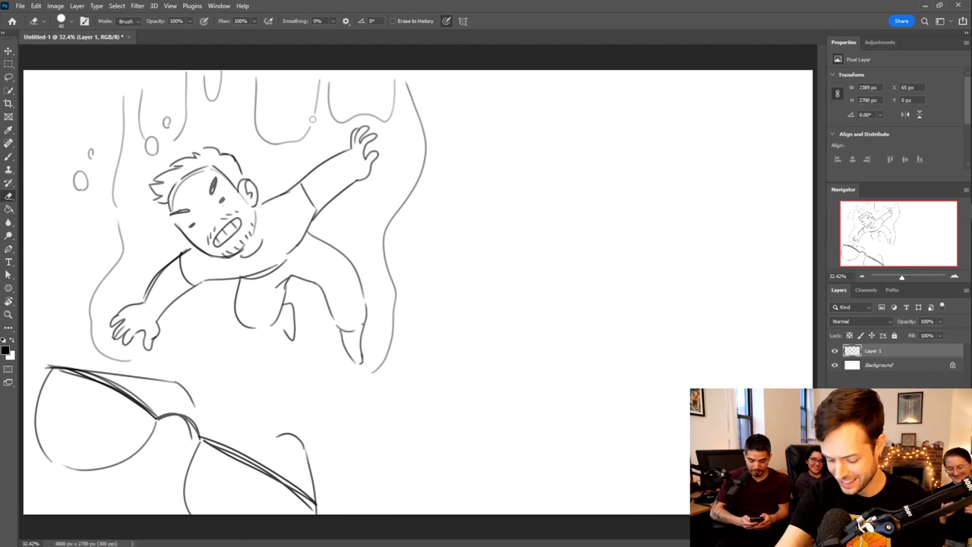
key(b)
mouse_move(312, 127)
mouse_down()
mouse_move(307, 114)
mouse_move(313, 128)
mouse_up()
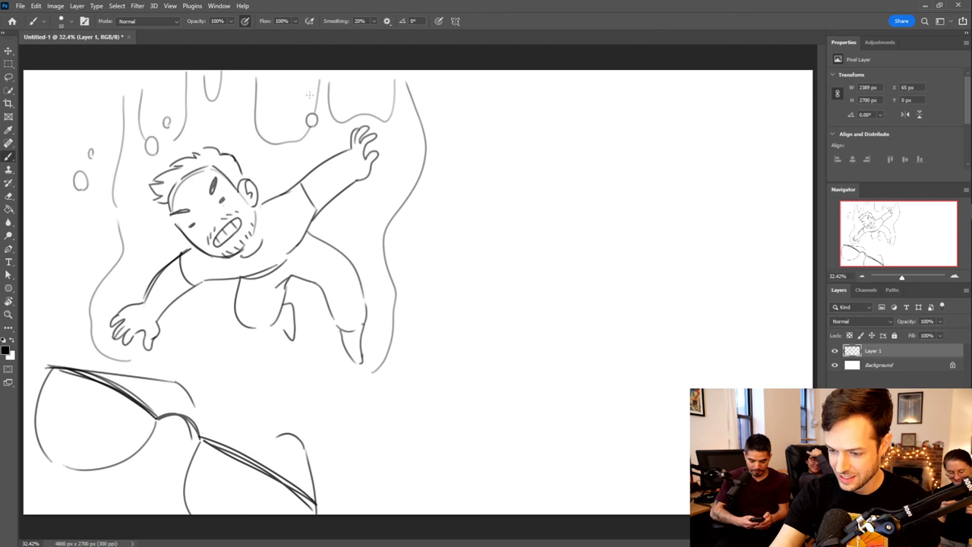
Add small bubbles around the leaping figure and continue the wavy outline beneath him
drag(347, 84, 348, 84)
mouse_move(398, 235)
mouse_down()
mouse_move(392, 245)
mouse_move(411, 218)
mouse_up()
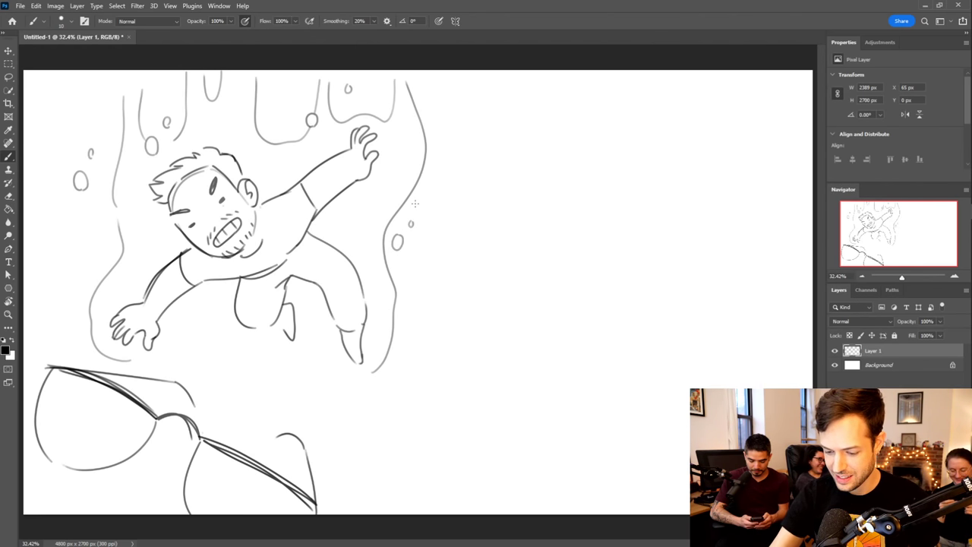
mouse_move(162, 357)
mouse_down()
mouse_move(194, 335)
mouse_move(243, 348)
mouse_up()
drag(361, 373, 266, 359)
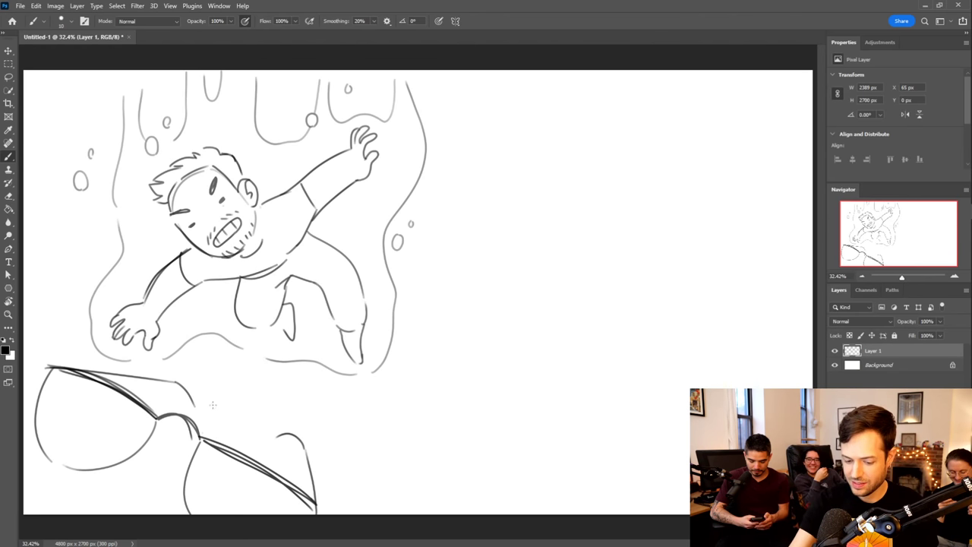
Draw rounded reflection shapes inside both lenses of the large glasses
mouse_move(69, 430)
mouse_down()
mouse_move(50, 384)
mouse_move(84, 454)
mouse_move(97, 439)
mouse_up()
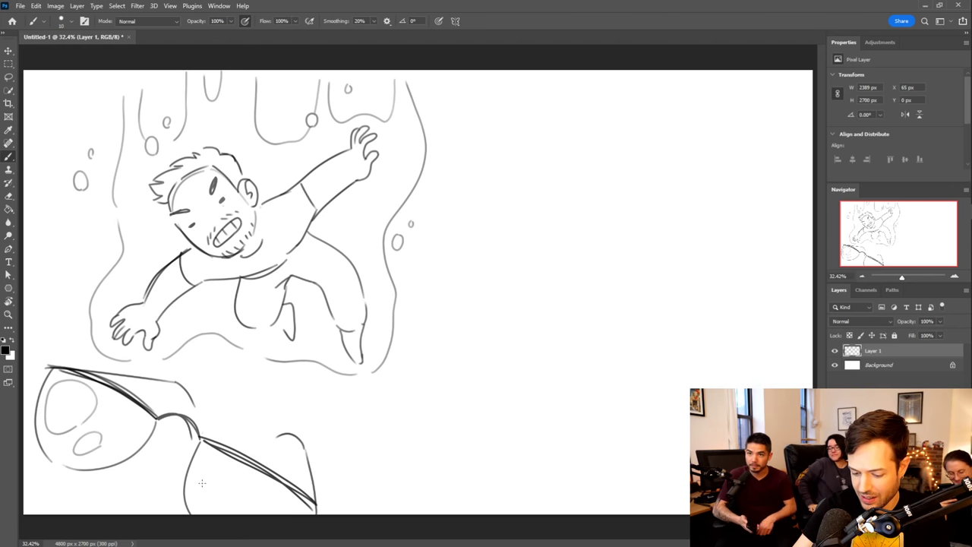
mouse_move(204, 461)
mouse_down()
mouse_move(224, 497)
mouse_move(207, 458)
mouse_up()
drag(226, 512, 256, 509)
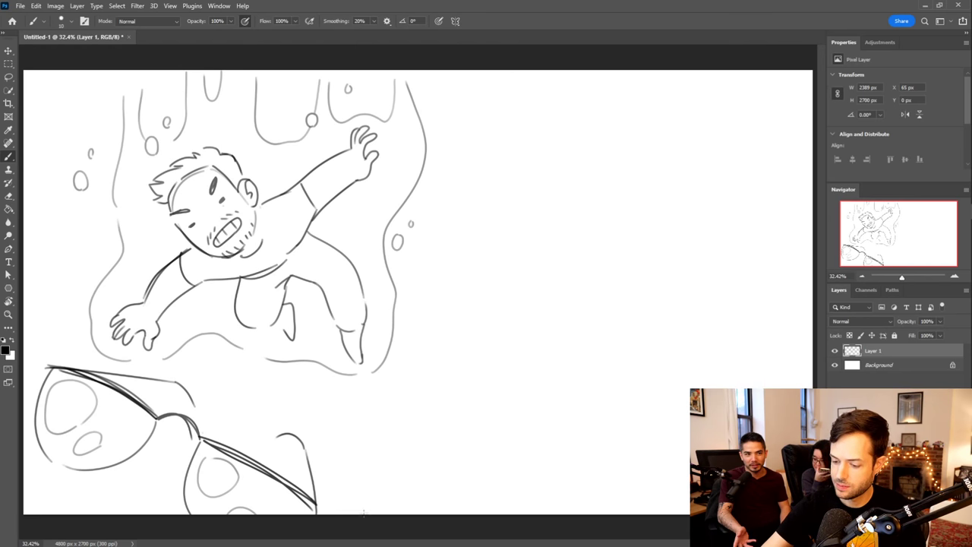
Draw a doubled diagonal divider line from the canvas's lower edge to its upper edge, beside the first scene
drag(363, 513, 525, 71)
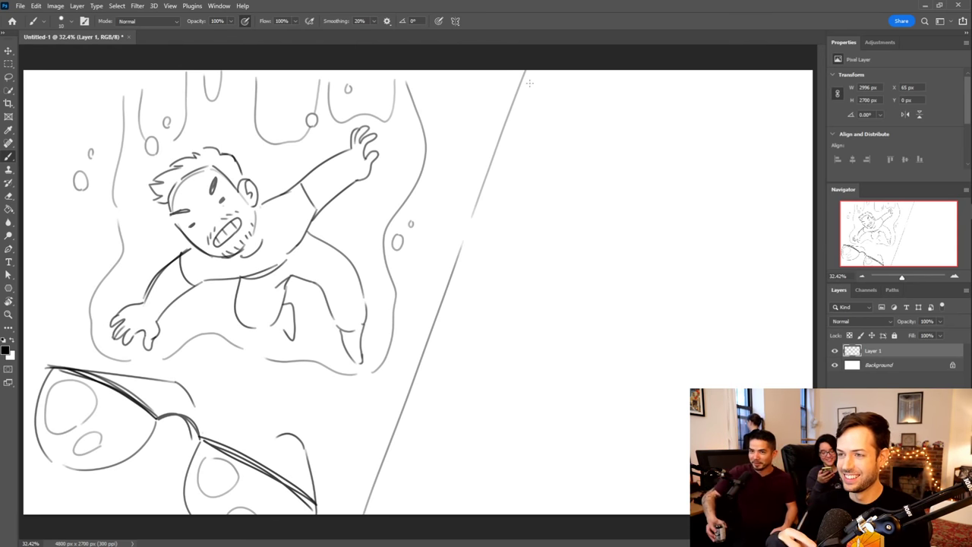
drag(364, 513, 531, 69)
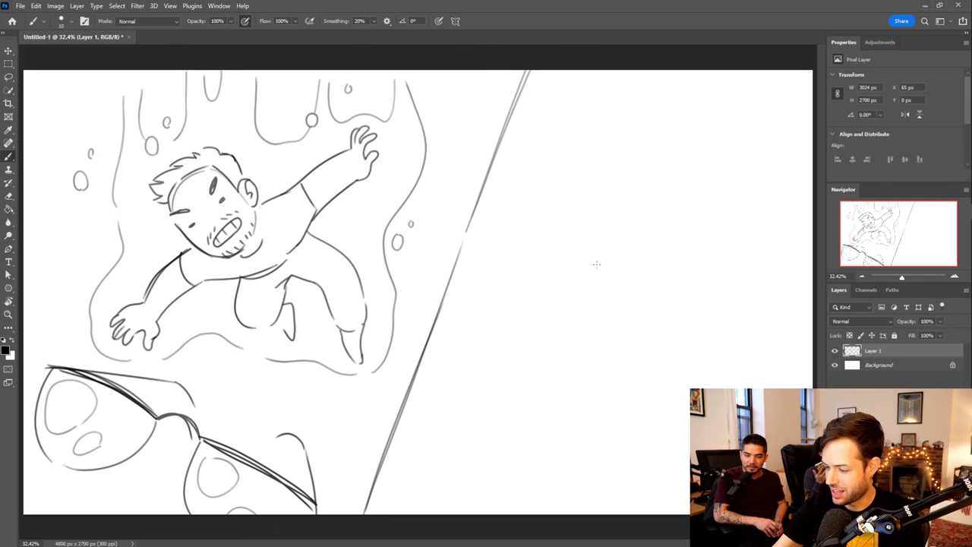
Sketch the rounded head outline and one ear of a second man in the empty panel beyond the diagonal divider
mouse_move(582, 249)
mouse_down()
mouse_move(542, 222)
mouse_move(575, 176)
mouse_move(598, 231)
mouse_move(587, 229)
mouse_up()
key(ctrl+z)
mouse_move(589, 182)
mouse_down()
mouse_move(605, 224)
mouse_move(585, 252)
mouse_up()
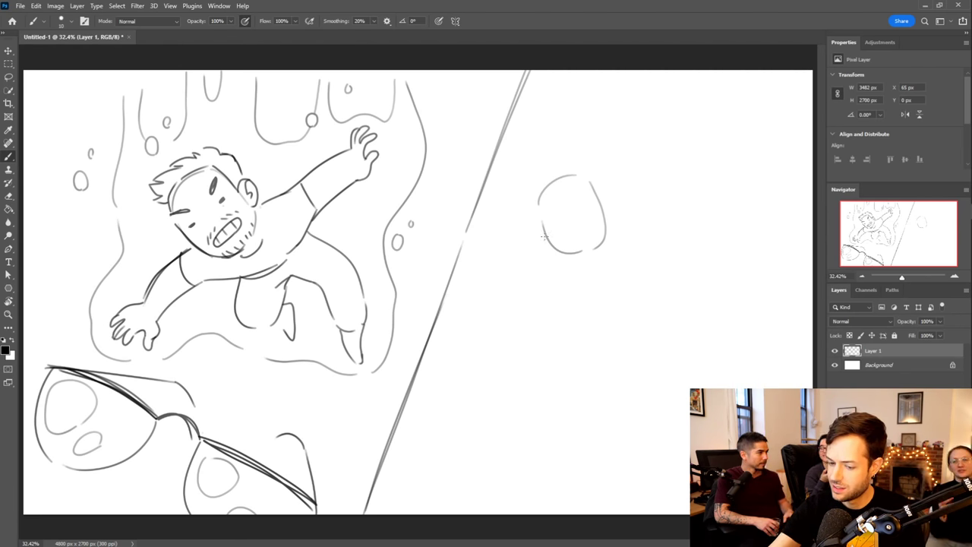
mouse_move(543, 245)
mouse_down()
mouse_move(529, 237)
mouse_move(535, 218)
mouse_up()
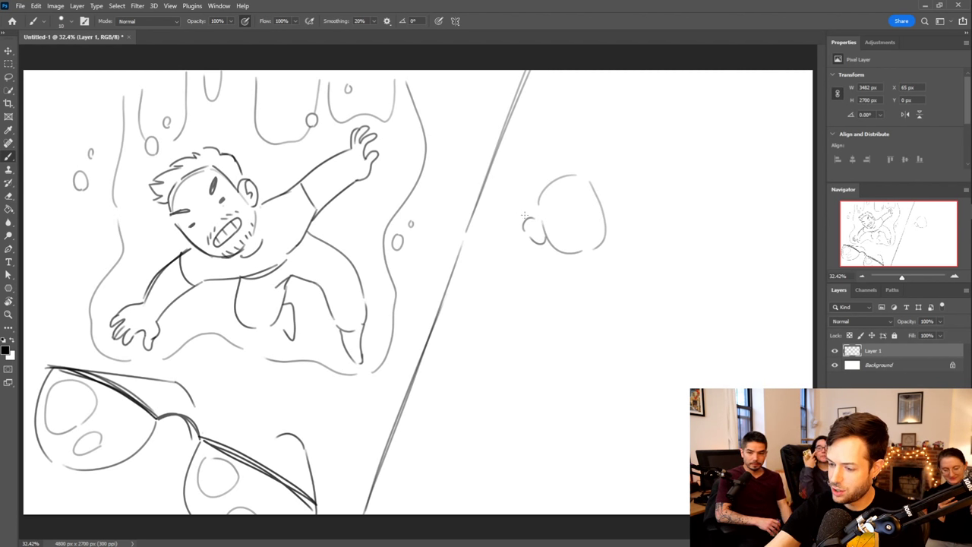
Draw the second man's hair with a rounded crown and a jagged fringe over his forehead
mouse_move(530, 185)
mouse_down()
mouse_move(522, 215)
mouse_move(532, 167)
mouse_move(586, 162)
mouse_move(585, 177)
mouse_up()
key(ctrl+z)
mouse_move(540, 198)
mouse_down()
mouse_move(563, 179)
mouse_move(578, 177)
mouse_move(563, 176)
mouse_move(575, 194)
mouse_move(590, 193)
mouse_up()
key(ctrl+z)
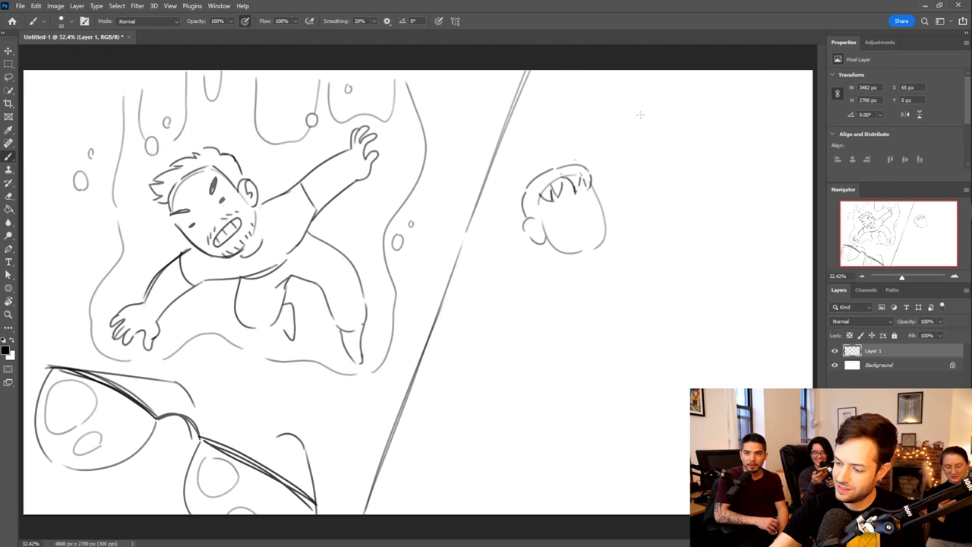
Draw the second man's thick angry eyebrows, small eyes and wide mouth with gritted teeth
mouse_move(545, 211)
mouse_down()
mouse_move(599, 196)
mouse_move(557, 216)
mouse_up()
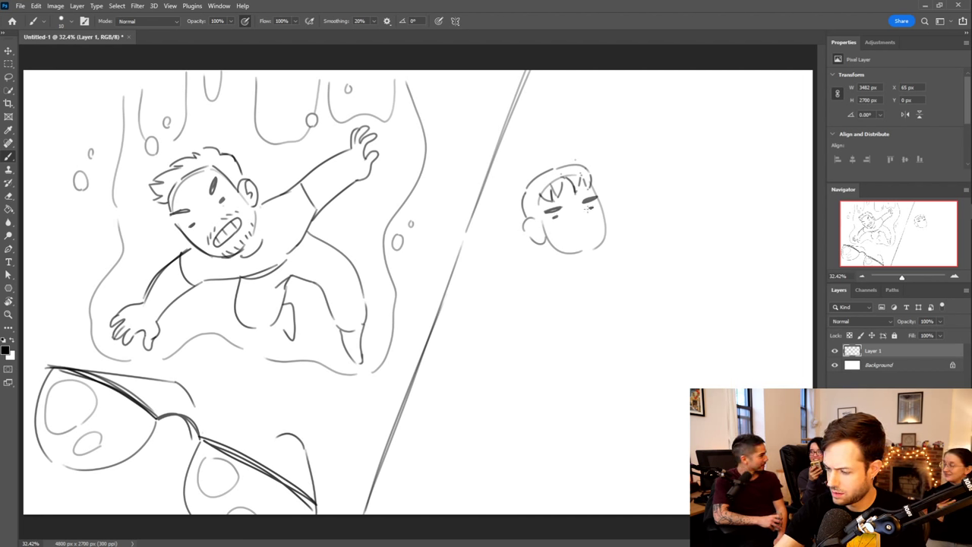
mouse_move(593, 238)
mouse_down()
mouse_move(558, 226)
mouse_move(598, 234)
mouse_move(568, 239)
mouse_move(579, 238)
mouse_up()
mouse_move(588, 228)
mouse_down()
mouse_move(588, 237)
mouse_move(559, 224)
mouse_up()
key(ctrl+z)
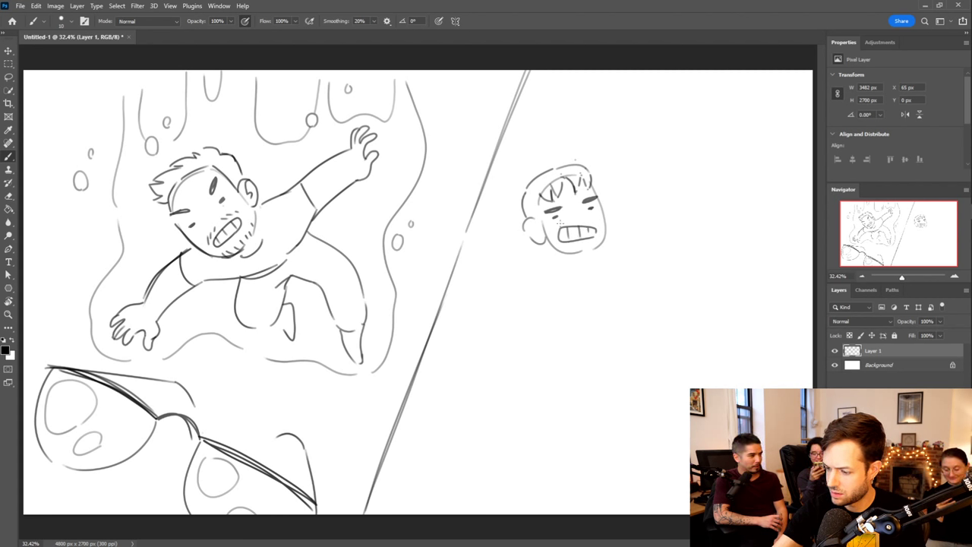
Add short moustache strokes above the second man's mouth, then reinforce his jaw outline and detail the ear
drag(563, 222, 559, 227)
drag(569, 221, 569, 225)
drag(579, 222, 598, 225)
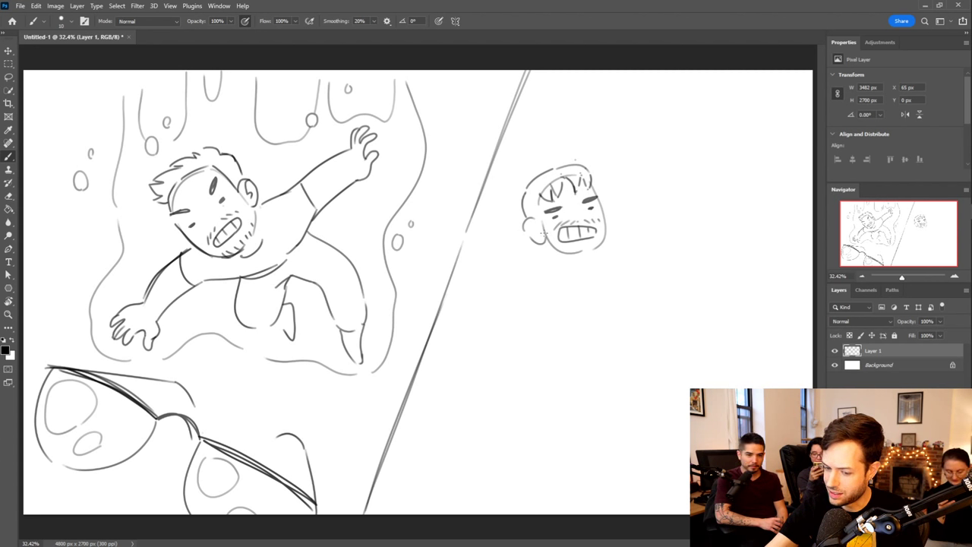
mouse_move(592, 178)
mouse_down()
mouse_move(605, 240)
mouse_move(571, 254)
mouse_up()
mouse_move(523, 230)
mouse_down()
mouse_move(573, 250)
mouse_move(584, 246)
mouse_move(579, 254)
mouse_move(555, 242)
mouse_move(564, 220)
mouse_move(595, 218)
mouse_move(608, 232)
mouse_move(594, 255)
mouse_move(593, 240)
mouse_up()
Select the second man's mouth and moustache with the Lasso and adjust them using Free Transform
key(e)
key(b)
key(l)
key(v)
key(ctrl+t)
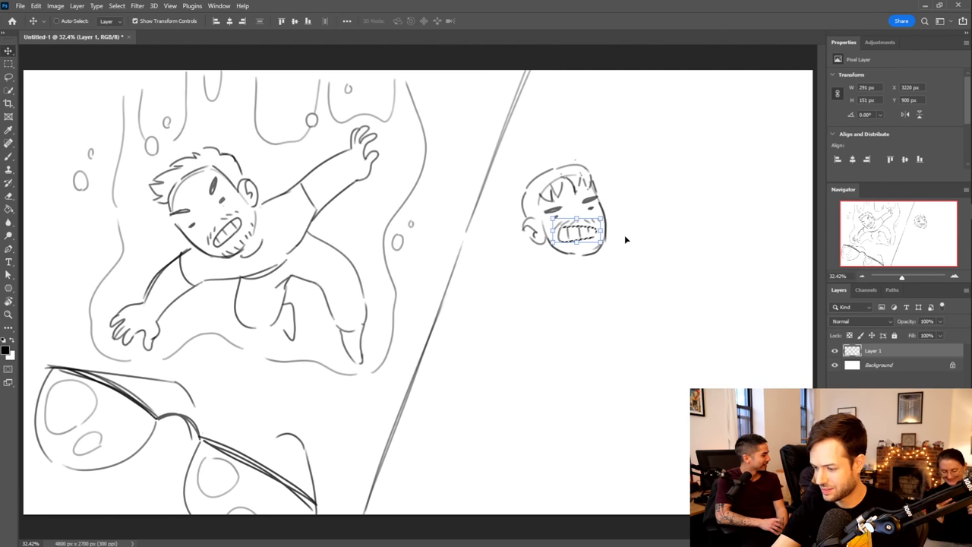
key(Return)
key(ctrl+d)
text(l)
text(b)
text(bbbb)
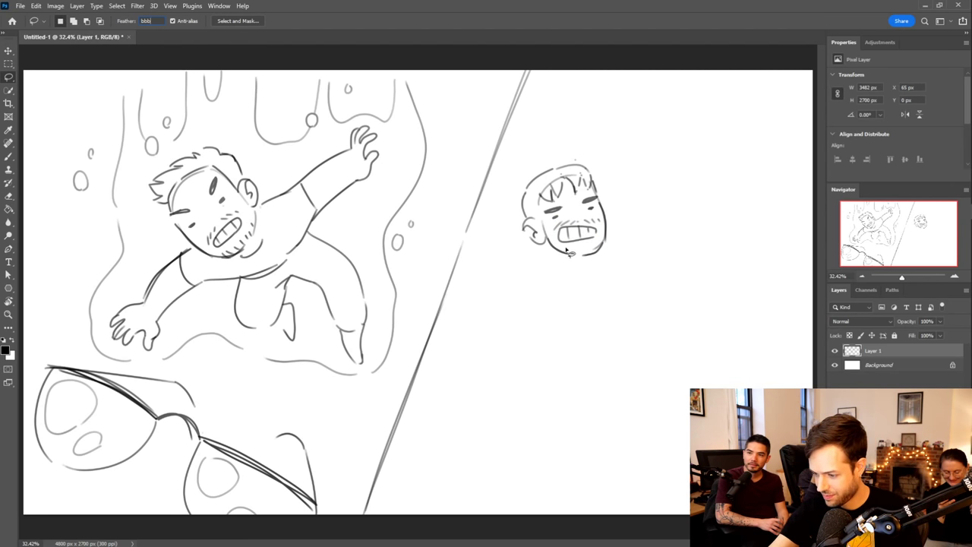
text(b)
key(Return)
key(Return)
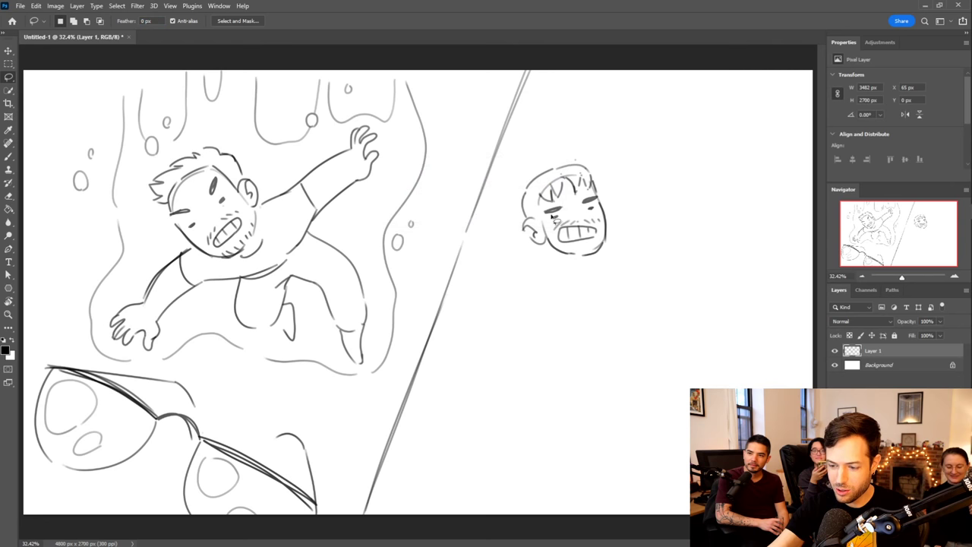
Brush short beard strokes along the second man's chin and draw the side of his face down from the hairline
key(b)
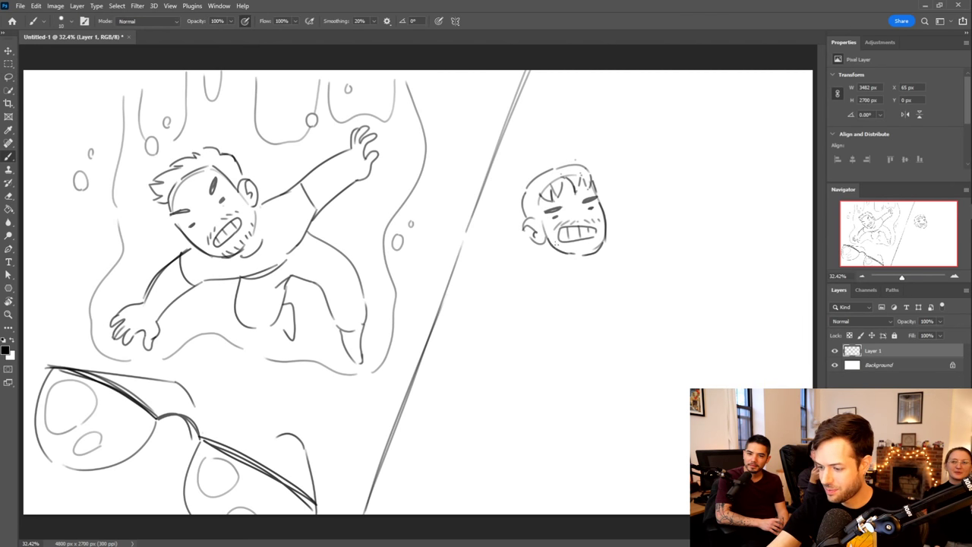
mouse_move(575, 245)
mouse_down()
mouse_move(576, 253)
mouse_move(594, 250)
mouse_up()
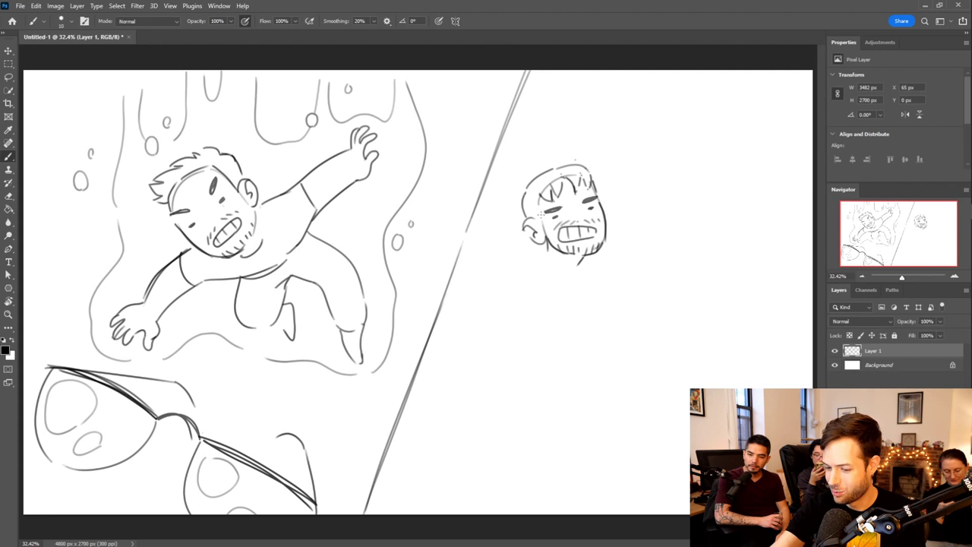
drag(541, 206, 540, 225)
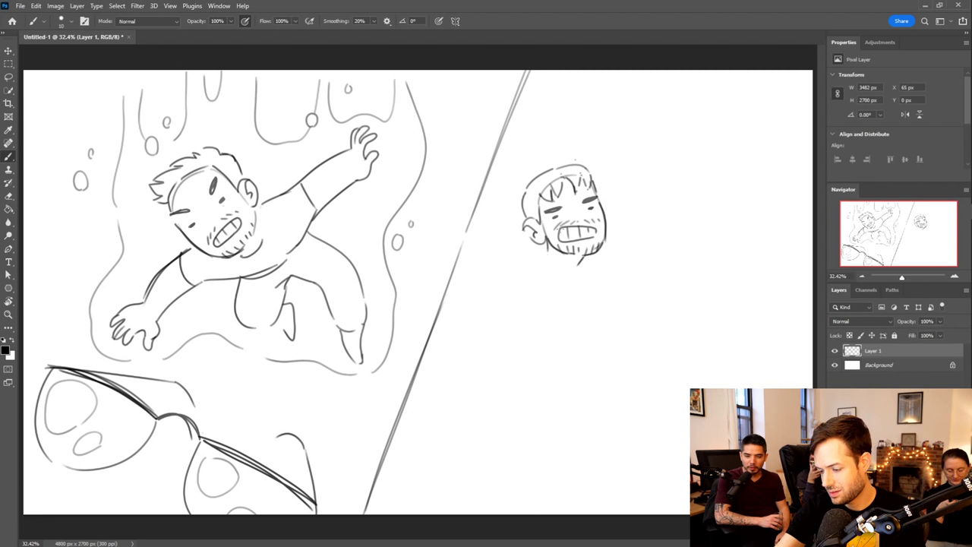
Draw the second man's neck and sloping shoulders, and begin the upper arm on the side nearest the divider
drag(547, 246, 522, 261)
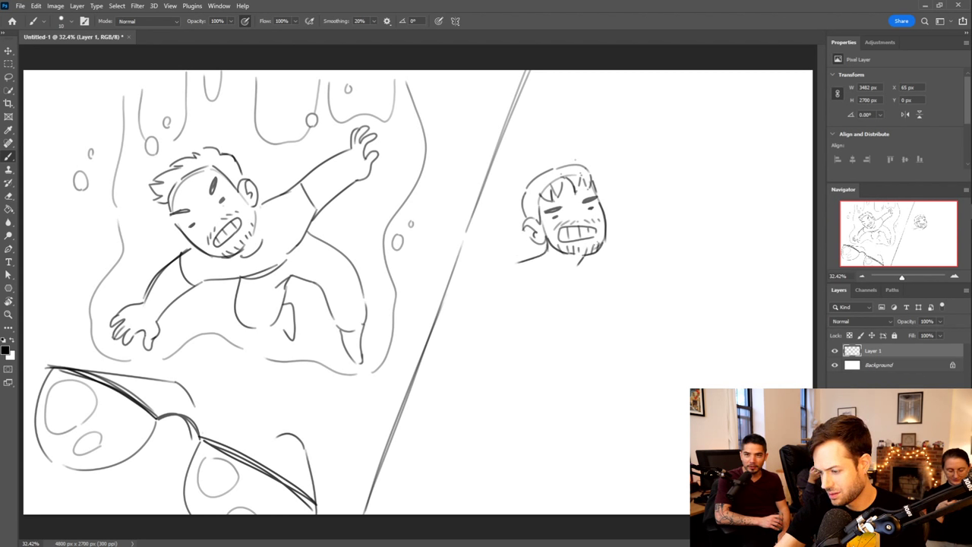
drag(597, 252, 623, 259)
drag(520, 262, 473, 294)
key(ctrl+z)
mouse_move(537, 255)
mouse_down()
mouse_move(487, 273)
mouse_move(510, 274)
mouse_up()
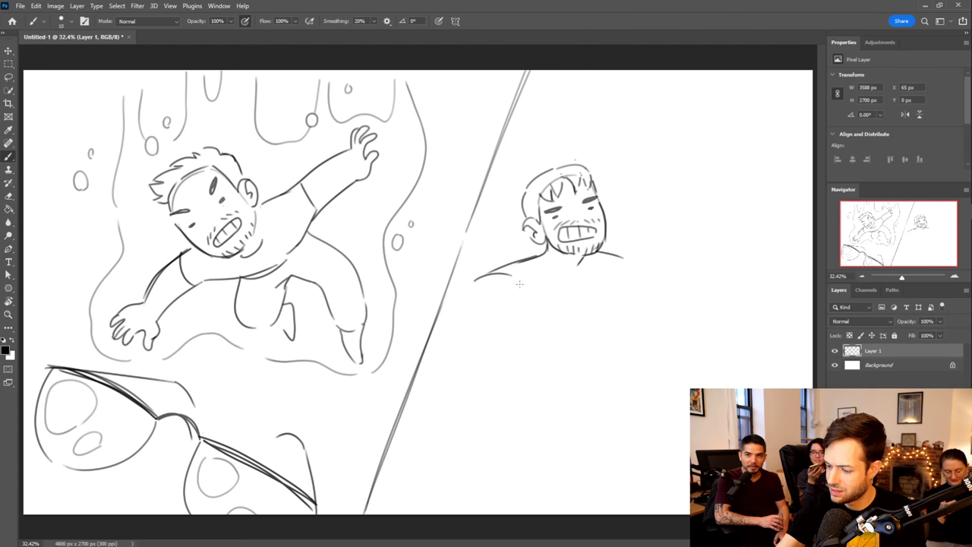
mouse_move(510, 309)
mouse_down()
mouse_move(543, 301)
mouse_move(501, 288)
mouse_move(521, 266)
mouse_move(522, 298)
mouse_move(503, 306)
mouse_up()
key(ctrl+z)
key(ctrl+z)
key(ctrl+z)
Erase part of the shoulder line and draw the bent arm with a raised open hand in front of it
key(e)
drag(513, 266, 531, 259)
key(b)
key(b)
mouse_move(500, 297)
mouse_down()
mouse_move(525, 261)
mouse_move(529, 284)
mouse_move(542, 265)
mouse_move(531, 300)
mouse_move(516, 282)
mouse_move(503, 309)
mouse_move(473, 283)
mouse_up()
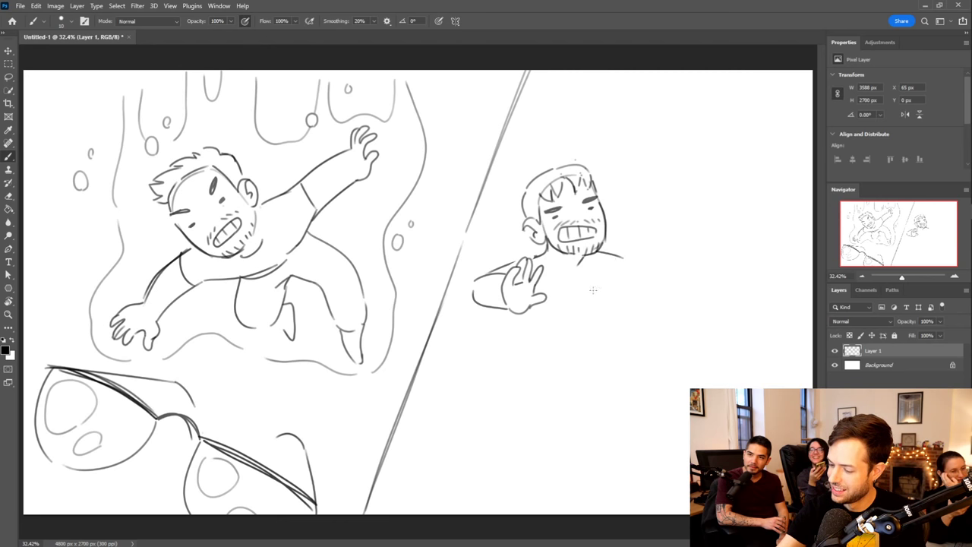
Draw the second man's torso side and V-neck collar, and add the lower sleeve edge beneath his bent arm
drag(608, 258, 593, 320)
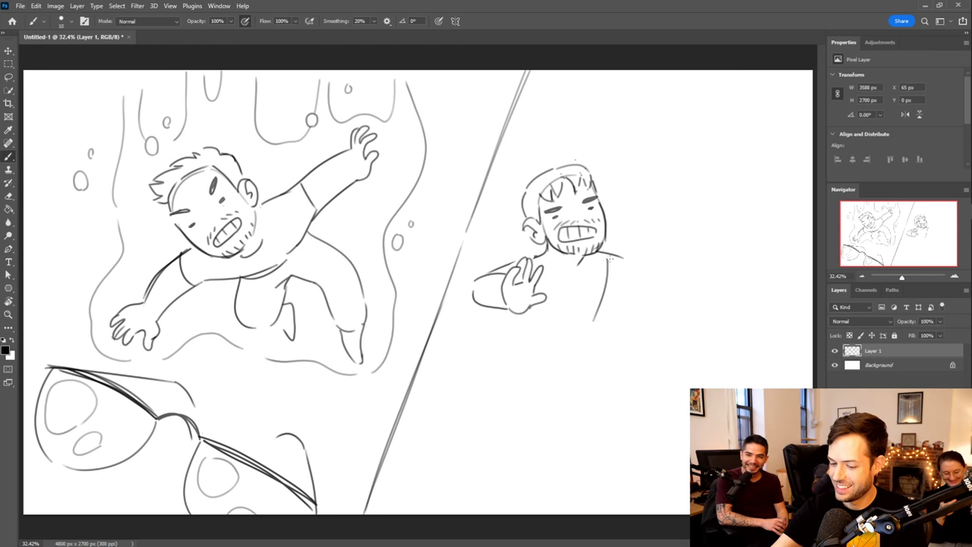
mouse_move(544, 253)
mouse_down()
mouse_move(568, 289)
mouse_move(579, 266)
mouse_up()
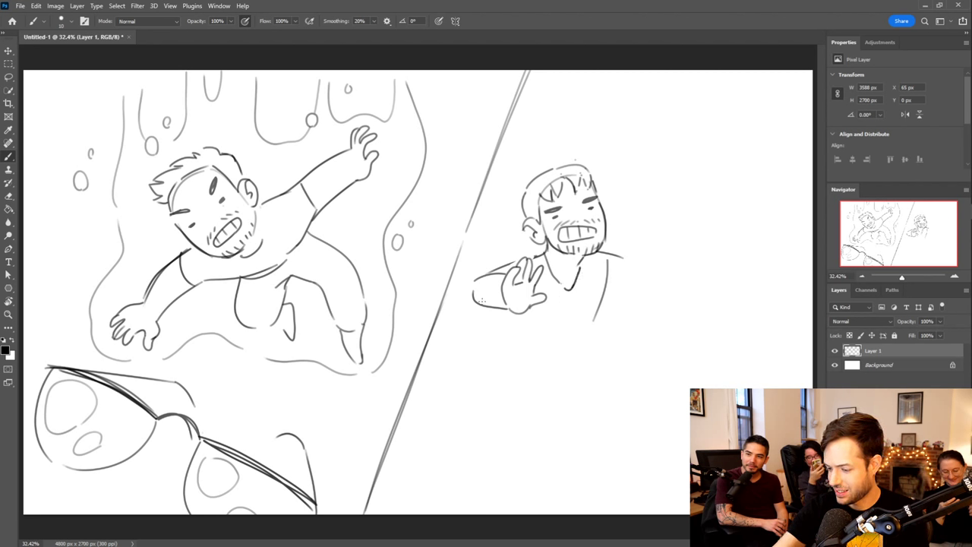
drag(488, 313, 504, 318)
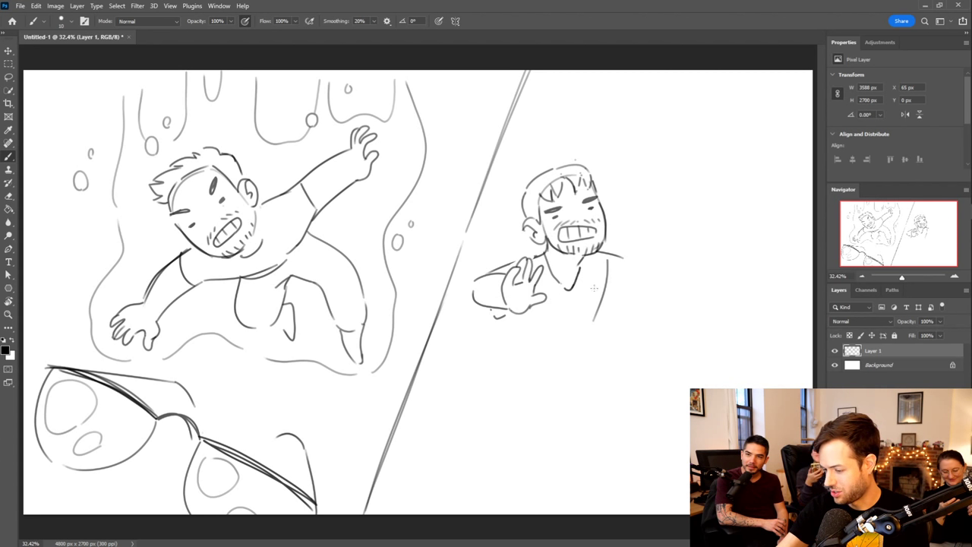
drag(492, 310, 506, 318)
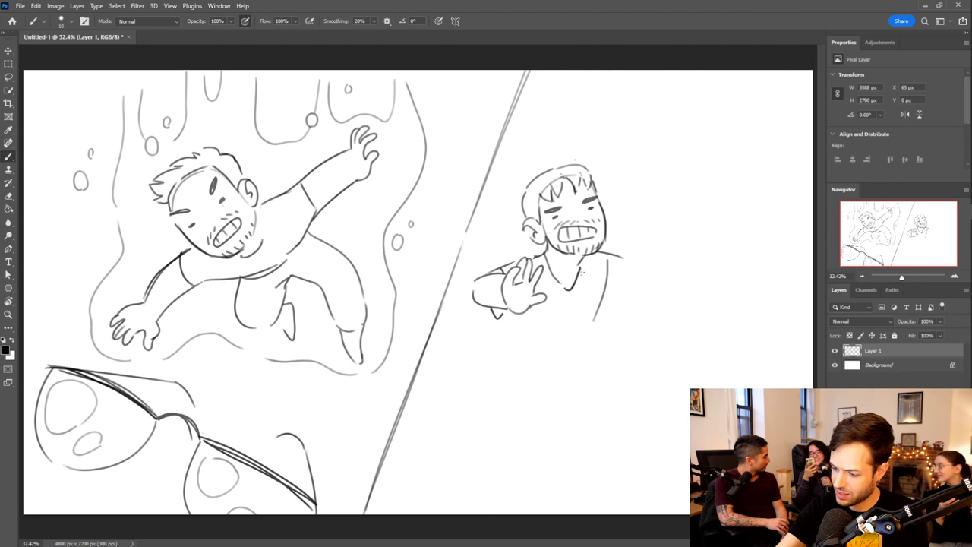
Draw the second man's other arm stretched out sideways with a short sleeve and an open, spread-fingered hand
mouse_move(622, 258)
mouse_down()
mouse_move(653, 267)
mouse_move(646, 303)
mouse_move(621, 311)
mouse_move(610, 297)
mouse_up()
mouse_move(651, 267)
mouse_down()
mouse_move(691, 277)
mouse_move(669, 299)
mouse_move(698, 294)
mouse_move(716, 278)
mouse_move(696, 273)
mouse_move(708, 258)
mouse_move(695, 278)
mouse_up()
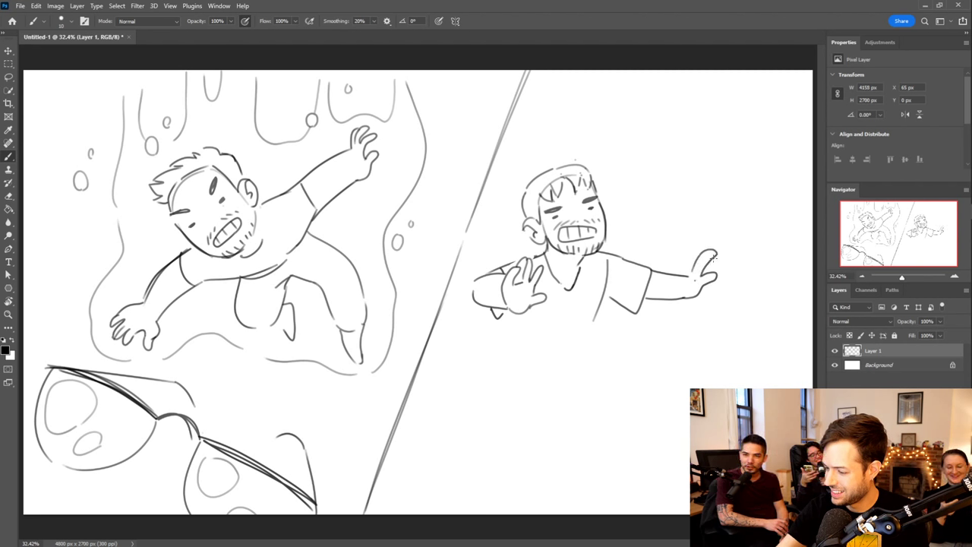
mouse_move(705, 271)
mouse_down()
mouse_move(714, 248)
mouse_move(693, 278)
mouse_move(725, 254)
mouse_move(721, 275)
mouse_up()
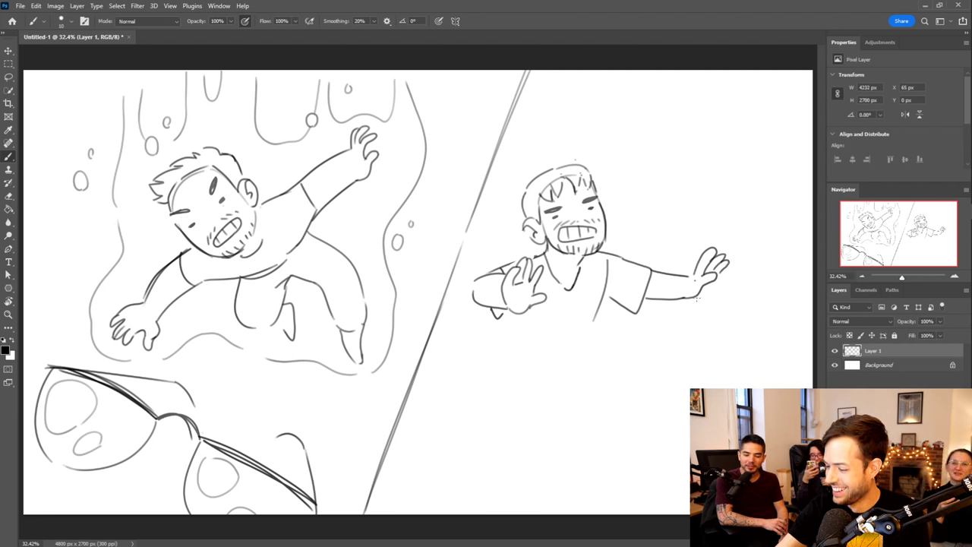
drag(727, 282, 722, 272)
Extend the sides of the second man's torso downward and close the shirt with a curved hem
drag(595, 313, 598, 347)
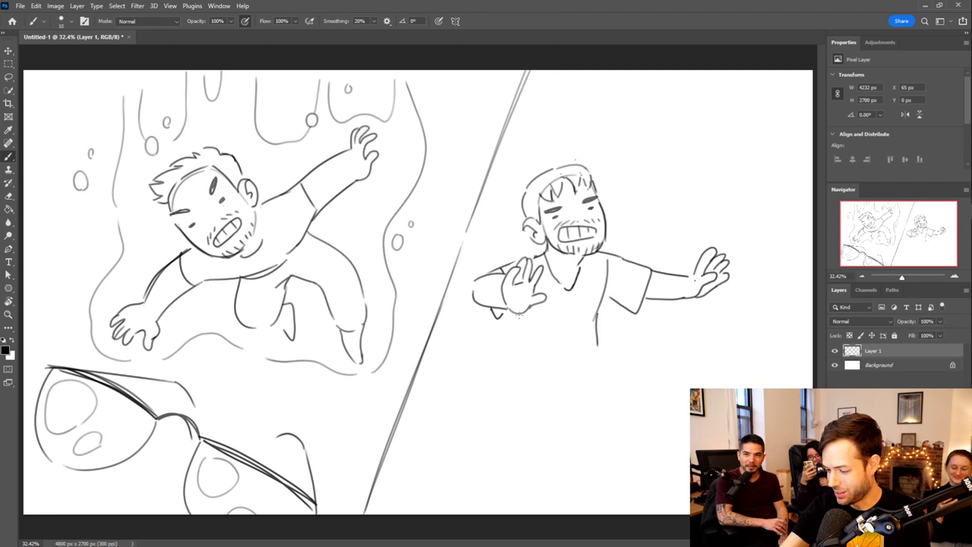
drag(520, 320, 508, 363)
mouse_move(508, 355)
mouse_down()
mouse_move(549, 382)
mouse_move(537, 372)
mouse_move(596, 362)
mouse_move(577, 375)
mouse_move(586, 354)
mouse_up()
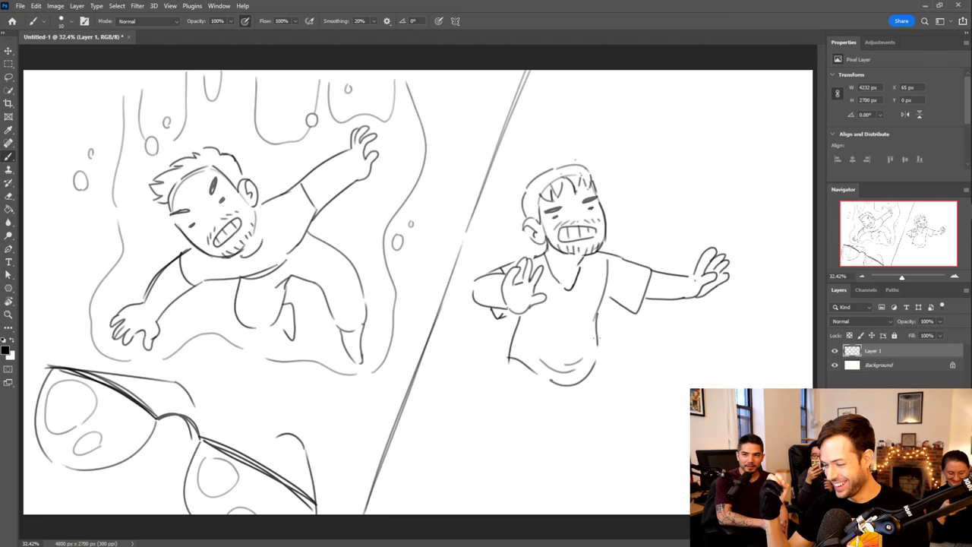
Draw the second man's bent leg with its trouser cuff and shoe, and continue the line into the inner thigh of the other leg
mouse_move(589, 374)
mouse_down()
mouse_move(599, 345)
mouse_move(644, 362)
mouse_move(671, 387)
mouse_move(664, 424)
mouse_up()
mouse_move(575, 392)
mouse_down()
mouse_move(613, 393)
mouse_move(624, 409)
mouse_move(617, 434)
mouse_move(655, 426)
mouse_move(668, 443)
mouse_move(627, 454)
mouse_move(630, 462)
mouse_move(684, 458)
mouse_move(689, 443)
mouse_up()
key(ctrl+z)
key(ctrl+z)
key(ctrl+z)
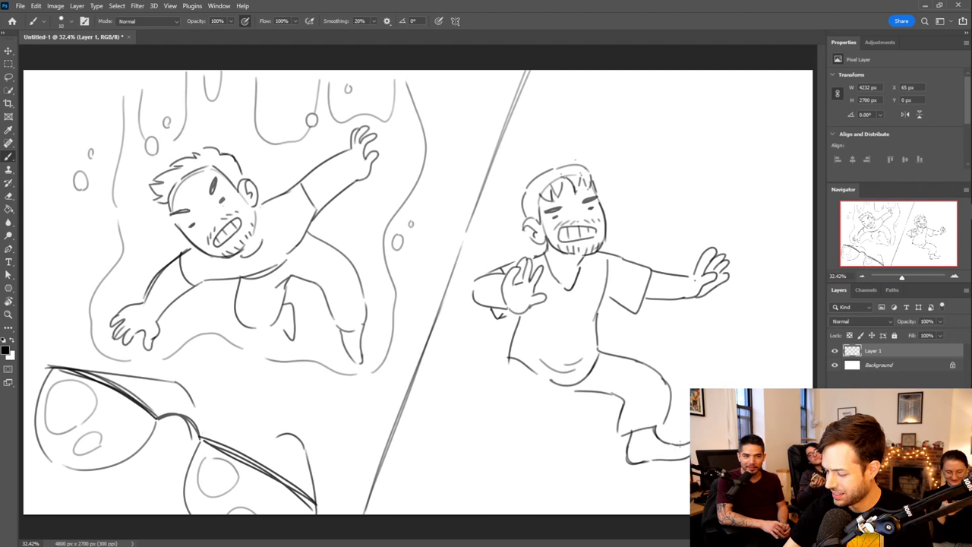
drag(680, 445, 690, 441)
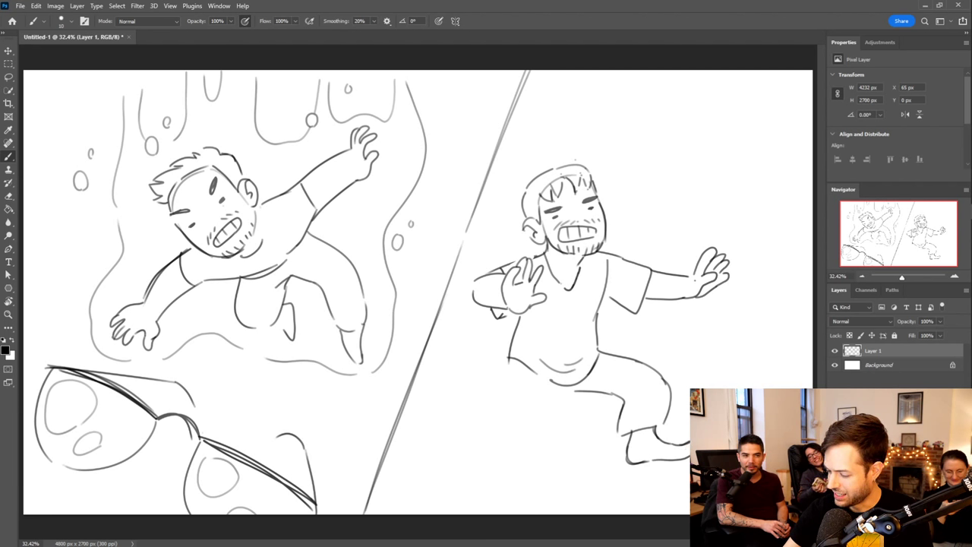
drag(639, 430, 635, 446)
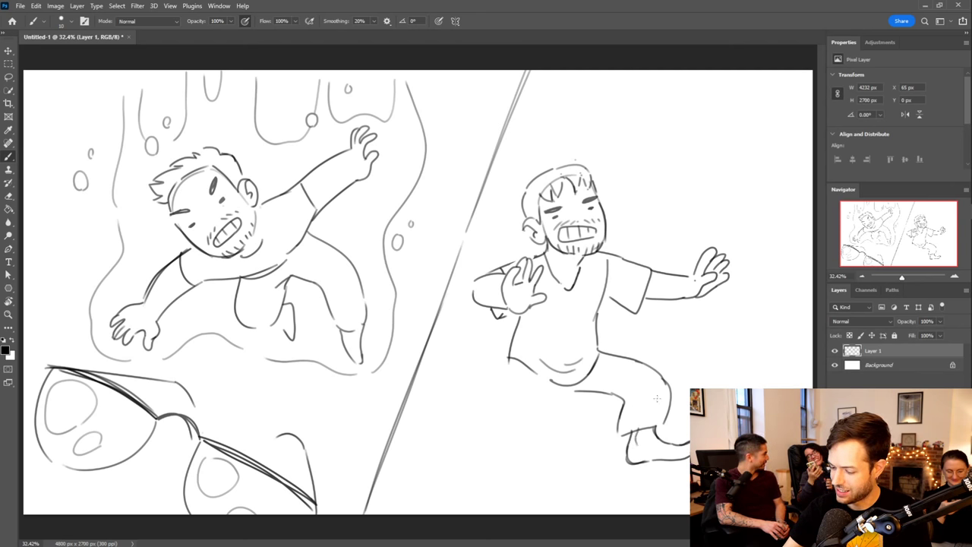
drag(572, 392, 548, 417)
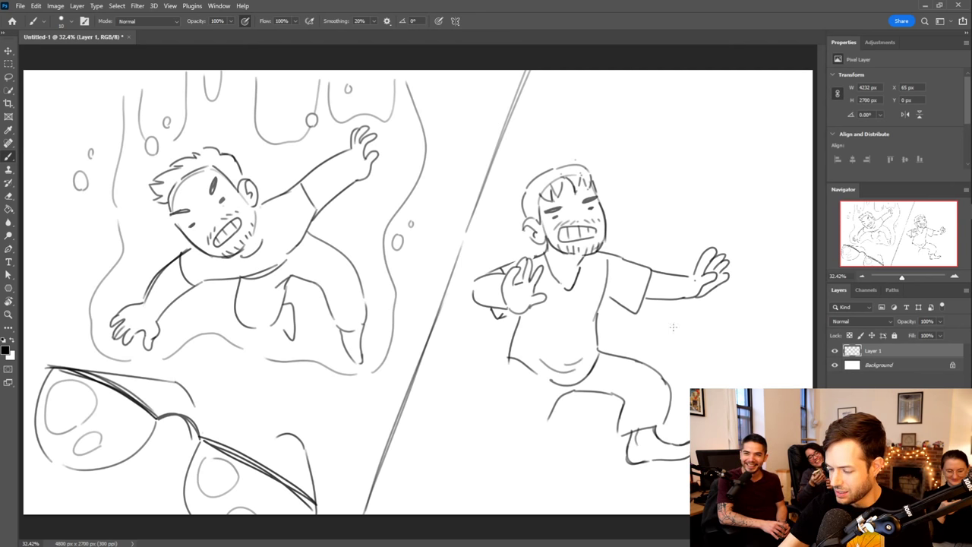
Lasso the whole second figure, move him up and away from the divider, and deselect him
key(l)
mouse_move(664, 484)
mouse_down()
mouse_move(469, 300)
mouse_move(481, 228)
mouse_move(621, 104)
mouse_move(763, 314)
mouse_move(683, 463)
mouse_up()
key(v)
drag(692, 421, 733, 363)
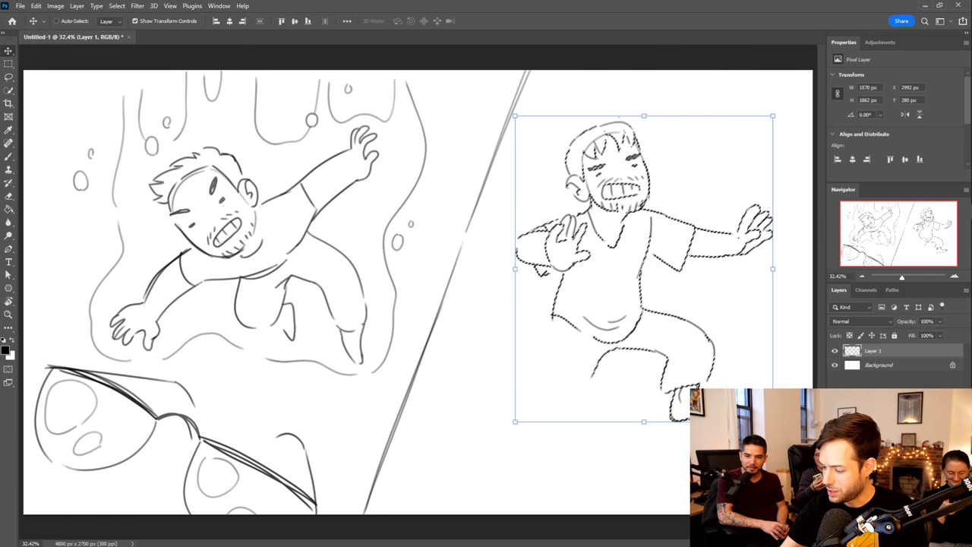
key(ctrl+d)
key(b)
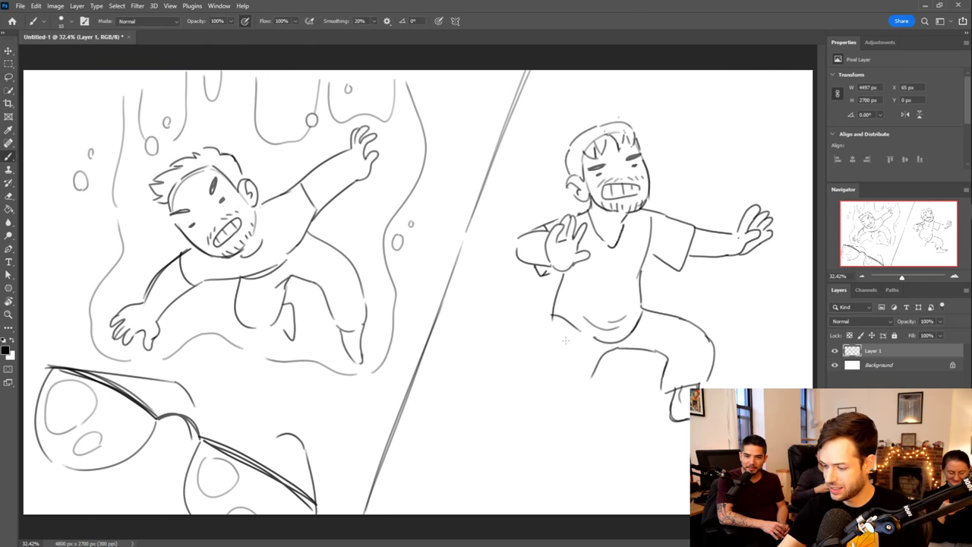
Draw the second man's other leg stretching down to an open trouser cuff and finish it with a bare foot
drag(555, 313, 533, 402)
mouse_move(591, 378)
mouse_down()
mouse_move(553, 442)
mouse_move(521, 430)
mouse_up()
drag(533, 396, 521, 424)
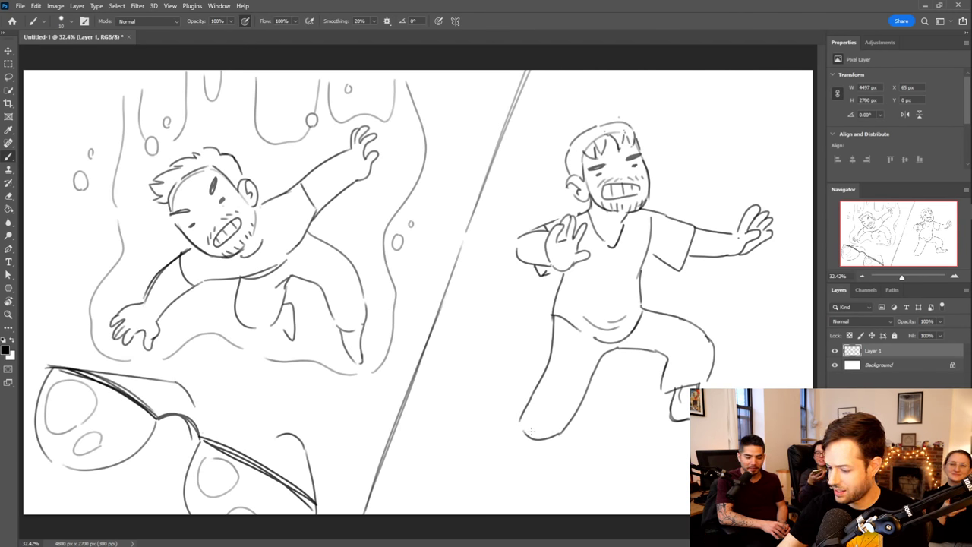
key(ctrl+z)
drag(518, 403, 518, 424)
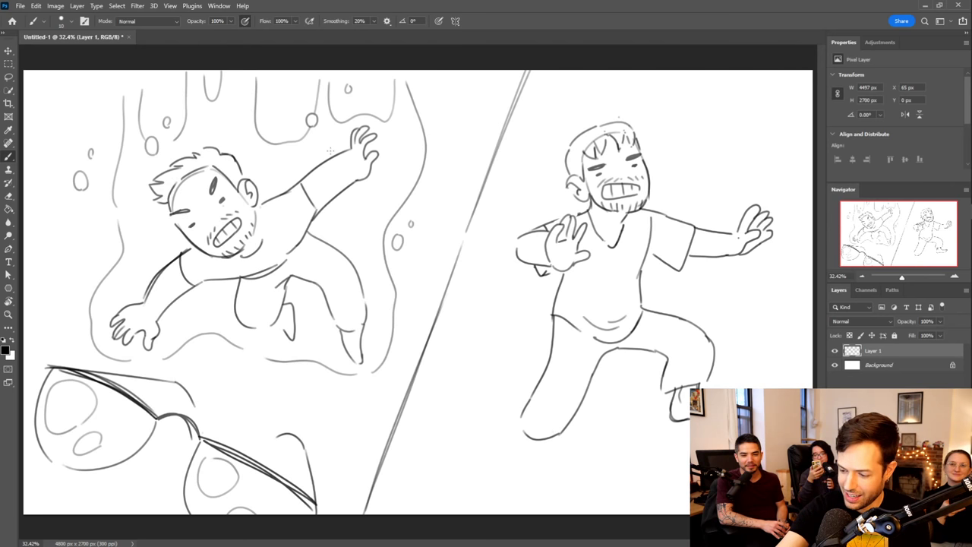
mouse_move(524, 433)
mouse_down()
mouse_move(507, 463)
mouse_move(540, 454)
mouse_move(517, 466)
mouse_move(523, 480)
mouse_move(547, 474)
mouse_move(548, 491)
mouse_move(557, 487)
mouse_move(539, 486)
mouse_move(548, 479)
mouse_up()
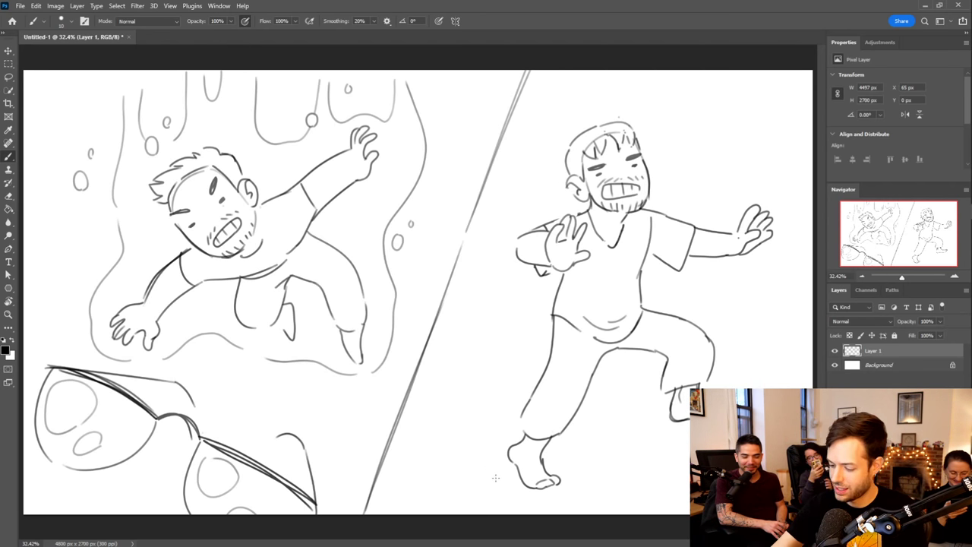
Draw a flat cactus pad under the bare foot and rounded cactus pads behind it, with spines on the lower pads
mouse_move(527, 497)
mouse_down()
mouse_move(489, 495)
mouse_move(481, 481)
mouse_move(507, 471)
mouse_up()
key(ctrl+z)
mouse_move(540, 498)
mouse_down()
mouse_move(487, 495)
mouse_move(520, 476)
mouse_move(492, 489)
mouse_move(575, 489)
mouse_up()
mouse_move(489, 476)
mouse_down()
mouse_move(458, 439)
mouse_move(457, 414)
mouse_move(504, 432)
mouse_up()
drag(492, 391, 530, 385)
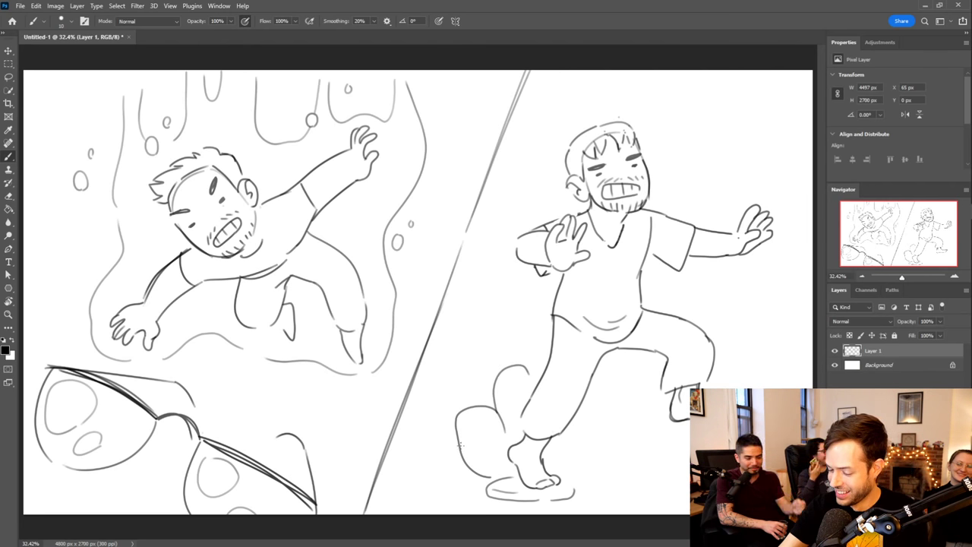
drag(455, 444, 461, 412)
drag(466, 435, 470, 437)
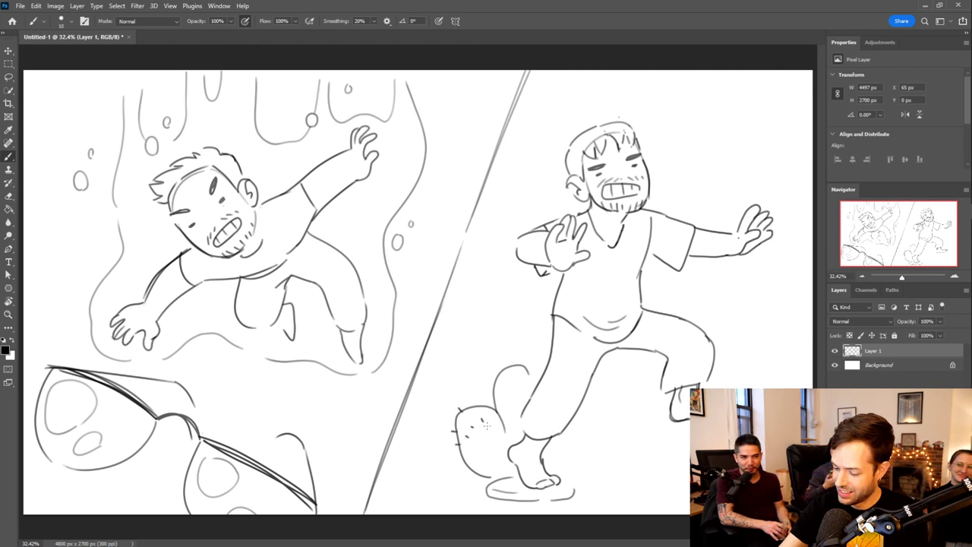
mouse_move(484, 491)
mouse_down()
mouse_move(511, 503)
mouse_move(524, 496)
mouse_move(515, 472)
mouse_up()
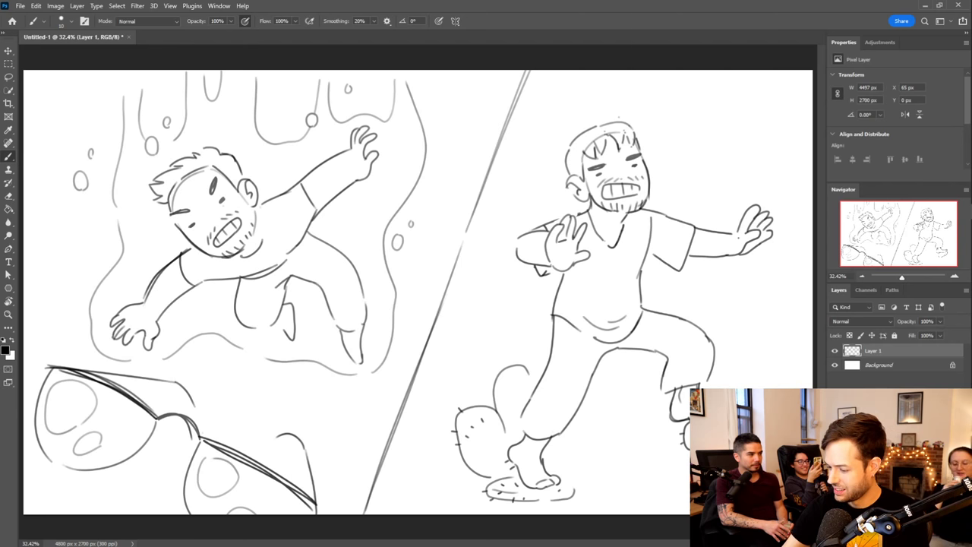
Draw a round cactus beneath the second man's raised shoe and dot it with short spines
mouse_move(669, 427)
mouse_down()
mouse_move(641, 443)
mouse_move(672, 473)
mouse_move(667, 422)
mouse_move(680, 451)
mouse_move(676, 471)
mouse_move(635, 450)
mouse_up()
click(652, 434)
click(655, 439)
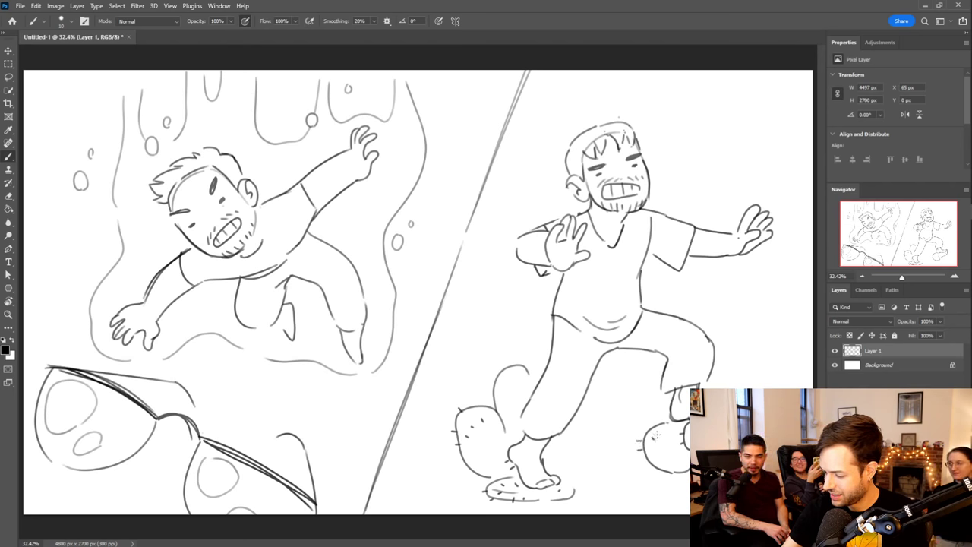
click(669, 466)
click(679, 465)
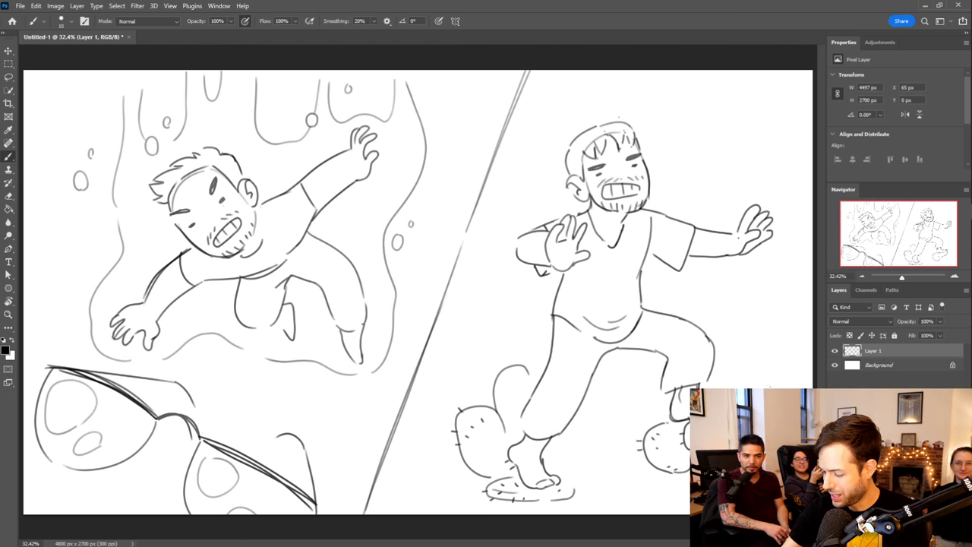
Add spines around the edge and inside the upper cactus pad beside the second man's extended leg
drag(489, 390, 493, 391)
drag(489, 377, 527, 374)
click(501, 394)
click(504, 392)
click(522, 381)
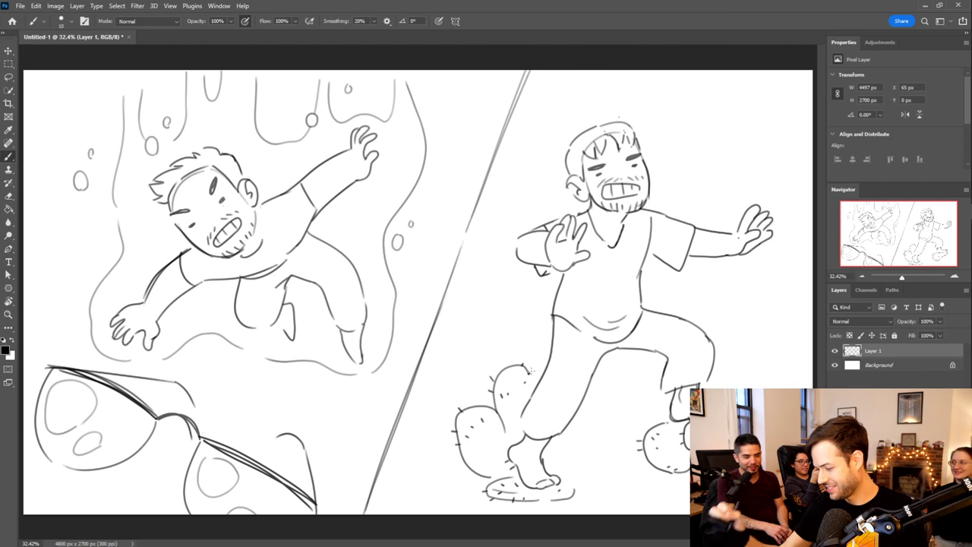
Draw a flat spiny pad below the round cactus, and add further cacti including a small branching one behind the raised leg
mouse_move(650, 467)
mouse_down()
mouse_move(626, 479)
mouse_move(646, 492)
mouse_up()
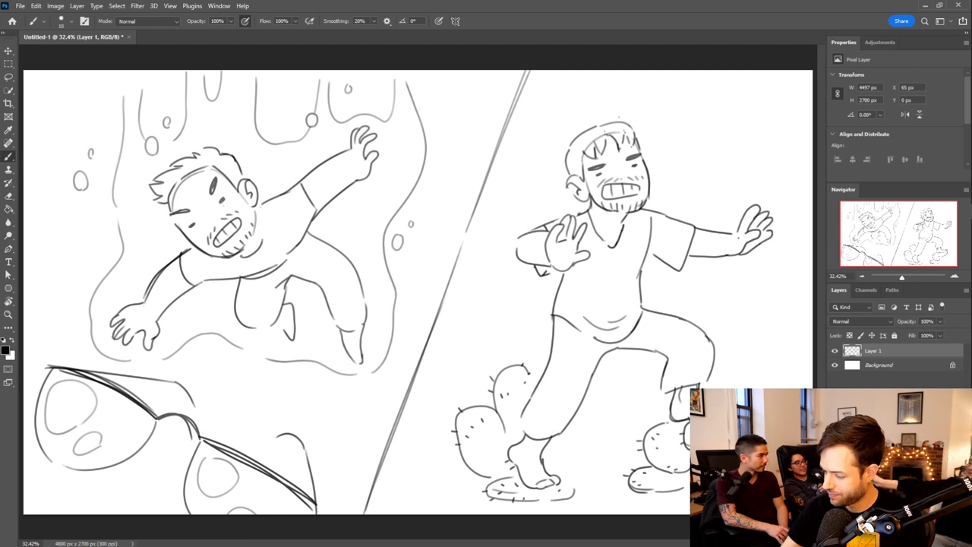
drag(751, 396, 783, 455)
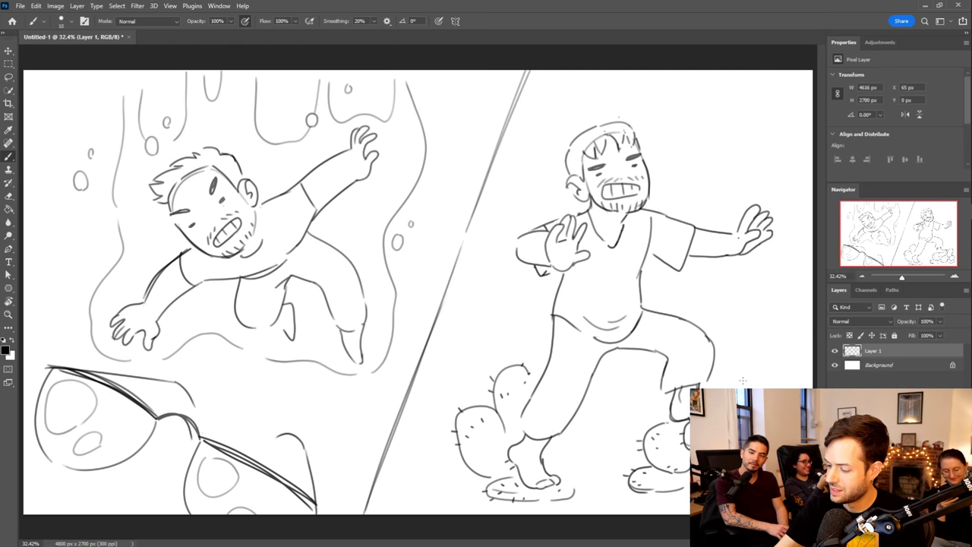
mouse_move(743, 385)
mouse_down()
mouse_move(740, 369)
mouse_move(748, 383)
mouse_move(723, 363)
mouse_move(743, 365)
mouse_move(745, 338)
mouse_move(745, 362)
mouse_move(730, 359)
mouse_up()
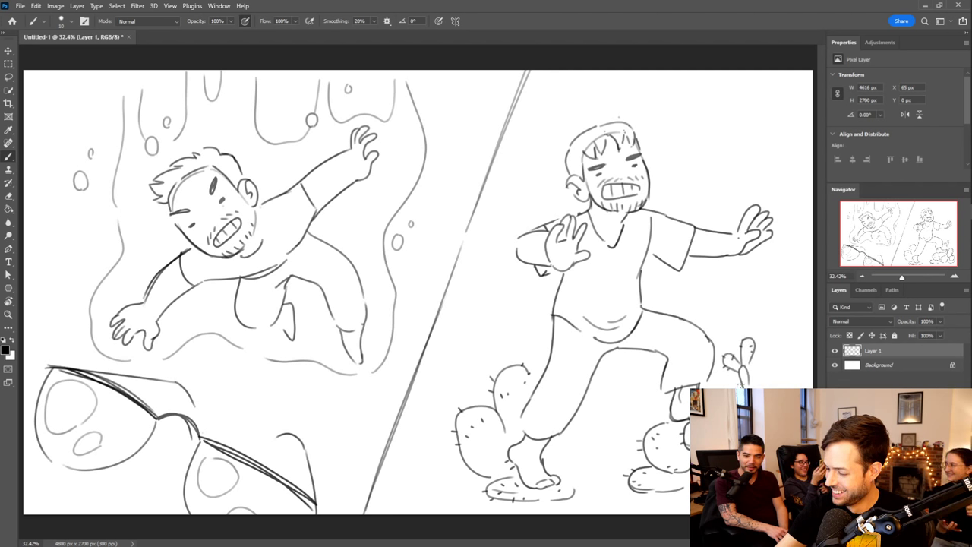
Draw a spiny cactus on a stem beside the panel divider and a desert horizon line behind the second man
mouse_move(482, 403)
mouse_down()
mouse_move(457, 356)
mouse_move(465, 363)
mouse_move(460, 316)
mouse_up()
mouse_move(452, 360)
mouse_down()
mouse_move(428, 346)
mouse_move(461, 354)
mouse_move(449, 330)
mouse_move(431, 354)
mouse_move(453, 345)
mouse_move(438, 342)
mouse_move(445, 349)
mouse_move(473, 336)
mouse_move(448, 304)
mouse_up()
click(439, 342)
click(445, 347)
click(449, 350)
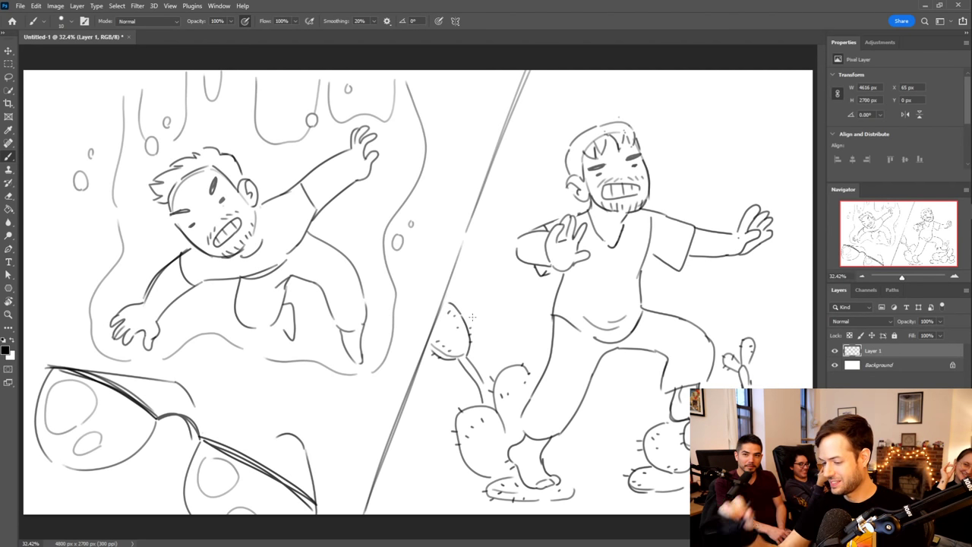
mouse_move(476, 332)
mouse_down()
mouse_move(501, 331)
mouse_move(516, 314)
mouse_move(545, 331)
mouse_up()
drag(705, 325, 818, 325)
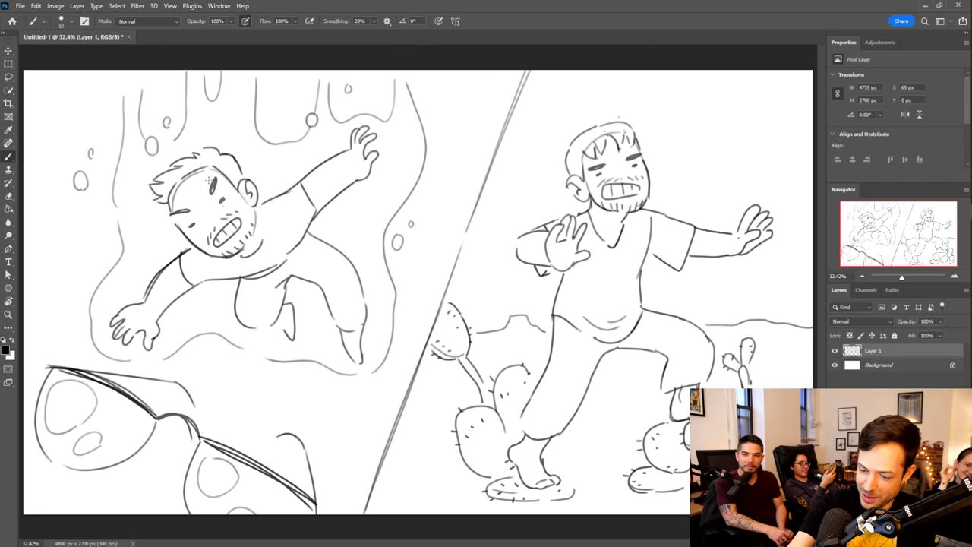
Fill both men's hair with solid black using a larger brush
key(bracketright)
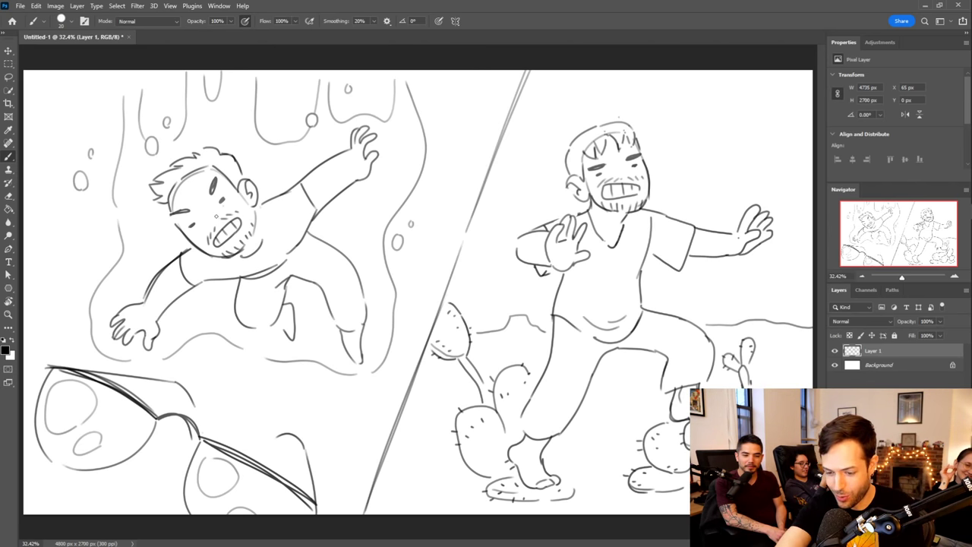
mouse_move(165, 200)
mouse_down()
mouse_move(156, 186)
mouse_move(174, 187)
mouse_move(156, 179)
mouse_up()
mouse_move(179, 177)
mouse_down()
mouse_move(195, 167)
mouse_move(173, 164)
mouse_move(223, 152)
mouse_move(239, 184)
mouse_move(228, 167)
mouse_up()
mouse_move(583, 169)
mouse_down()
mouse_move(570, 175)
mouse_move(578, 175)
mouse_move(574, 142)
mouse_move(594, 156)
mouse_move(584, 137)
mouse_move(600, 128)
mouse_move(611, 123)
mouse_move(623, 137)
mouse_move(631, 123)
mouse_move(636, 136)
mouse_up()
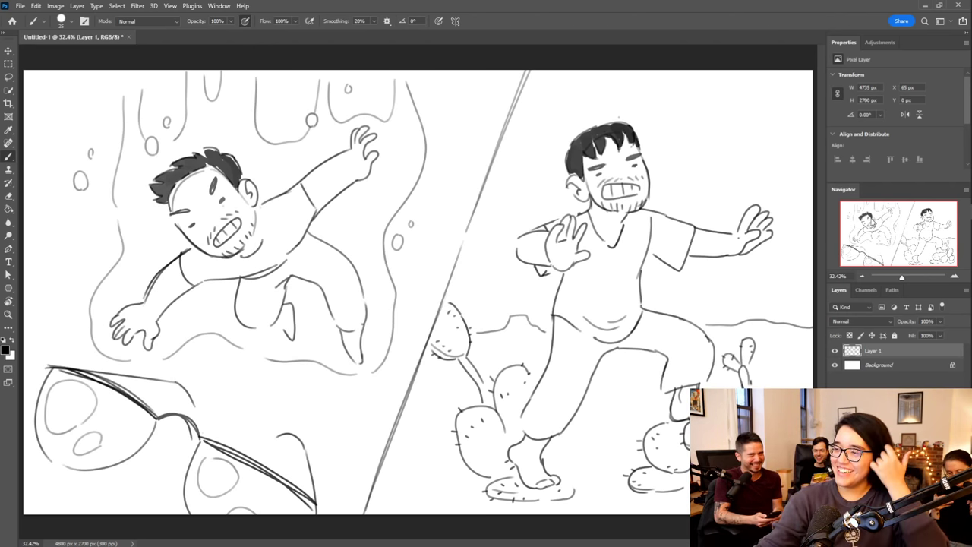
Hide Layer 1 with the two-panel sketch and add a new empty layer above it
click(834, 351)
key(ctrl+shift+alt+n)
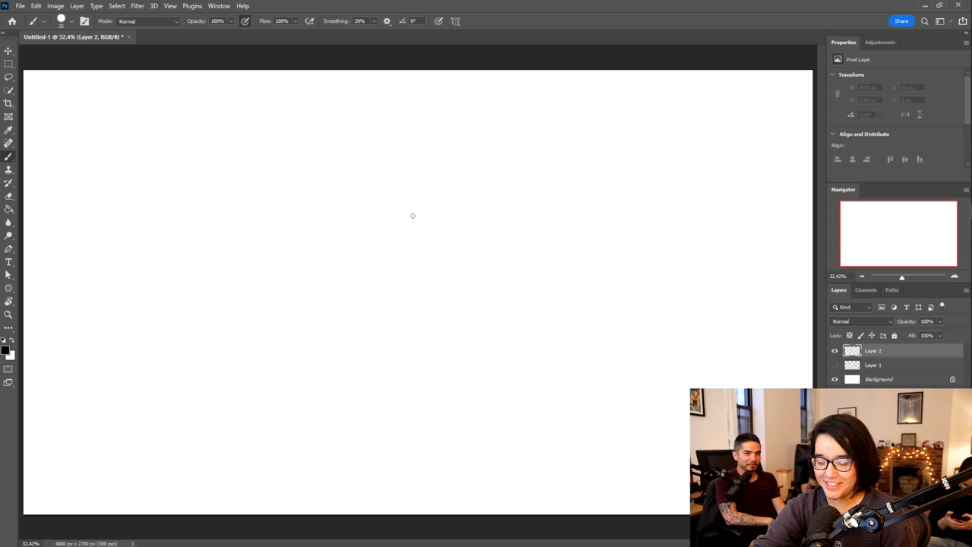
Set the Hard Round brush size to 14 px and undo the faint test marks on the new layer
drag(360, 213, 351, 229)
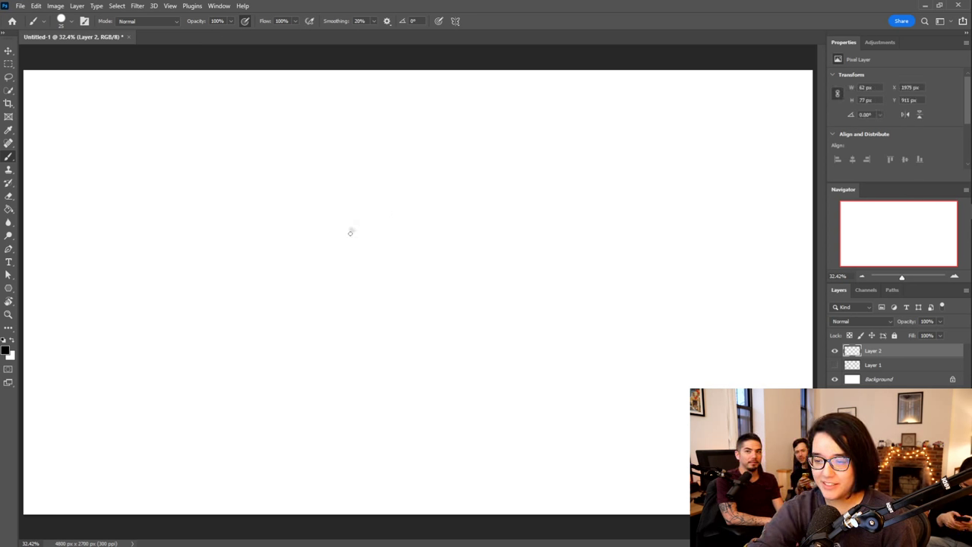
click(72, 21)
drag(62, 54, 62, 57)
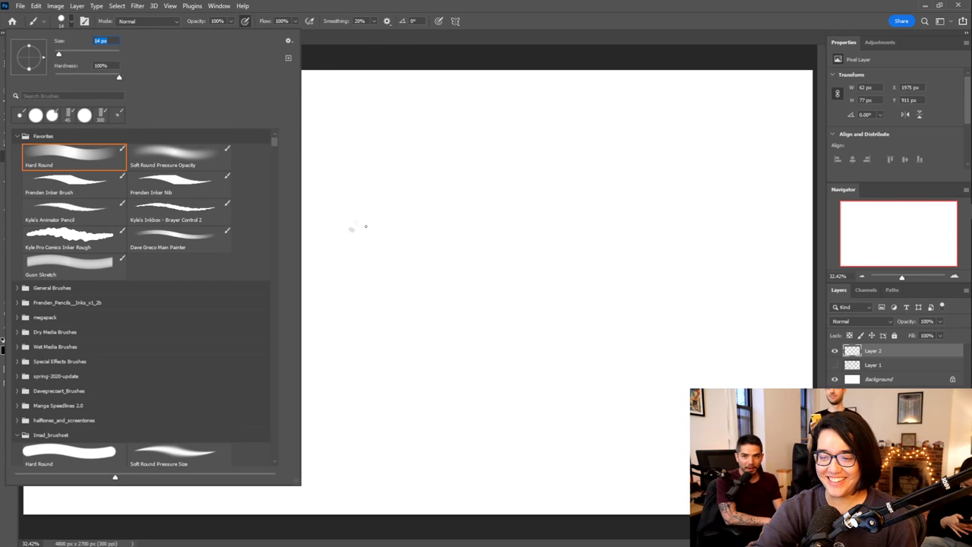
click(369, 227)
key(ctrl+z)
key(ctrl+z)
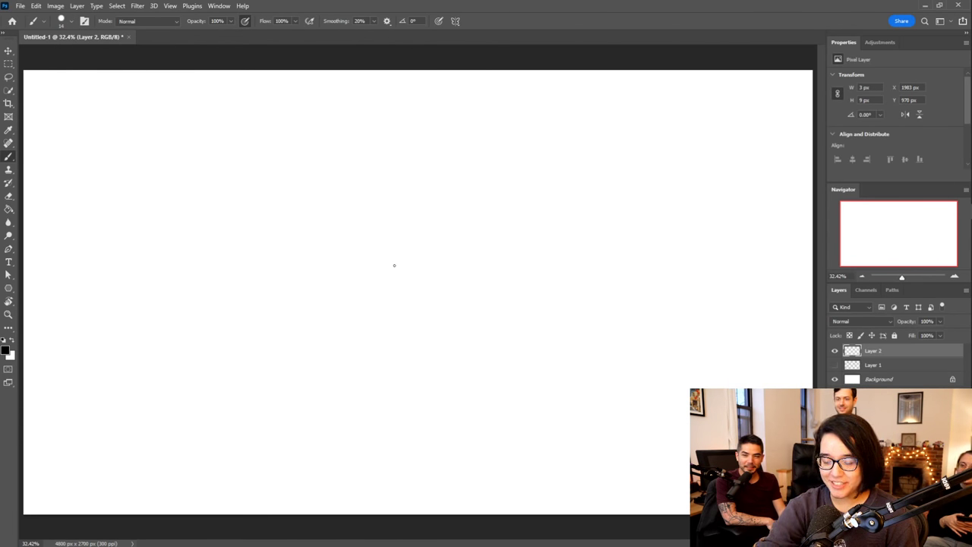
Rough out a light head circle in the upper middle of the canvas, reducing the brush size to 9 px
drag(334, 154, 369, 128)
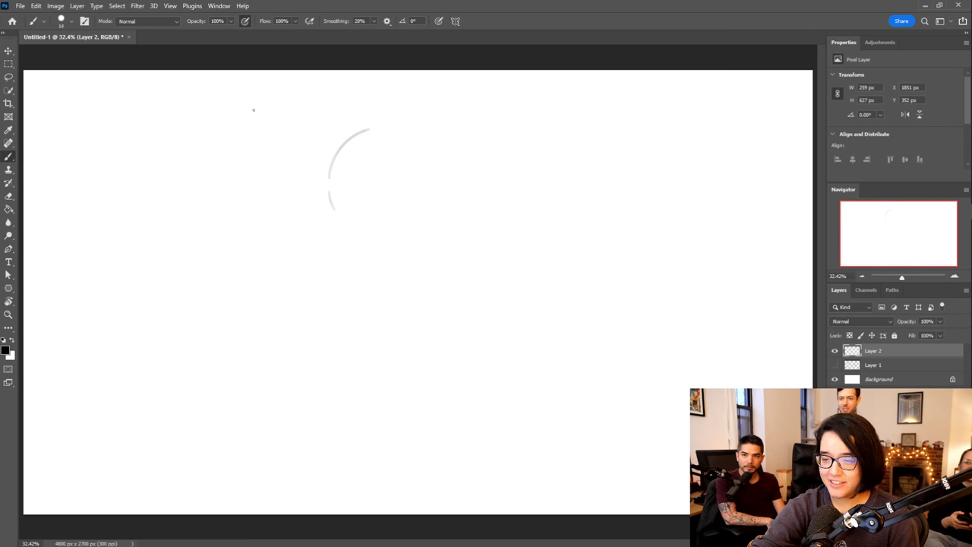
click(73, 23)
drag(59, 56, 57, 54)
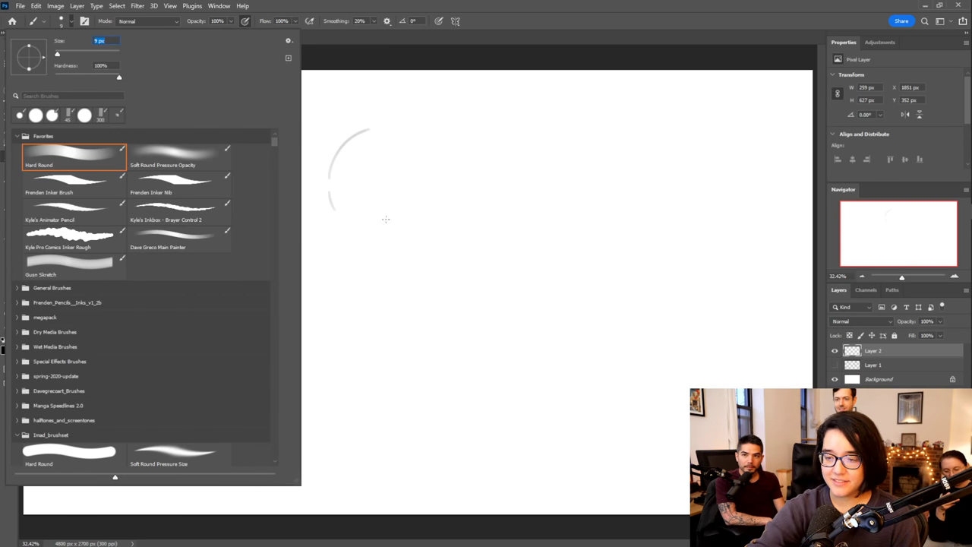
click(355, 208)
mouse_move(333, 176)
mouse_down()
mouse_move(338, 218)
mouse_move(372, 239)
mouse_move(400, 232)
mouse_up()
mouse_move(362, 130)
mouse_down()
mouse_move(449, 178)
mouse_move(431, 153)
mouse_move(413, 228)
mouse_up()
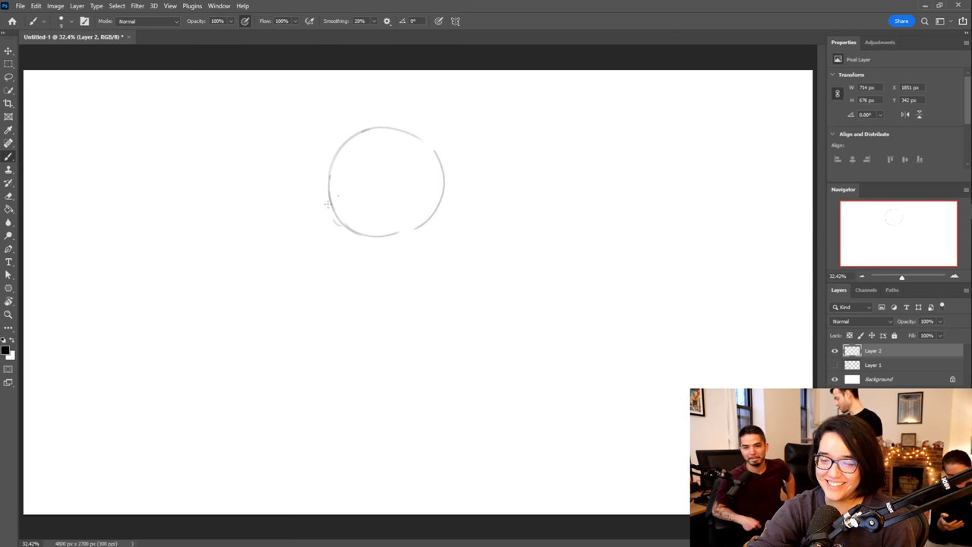
Sketch the light construction lines of a protruding muzzle, mouth and rounded cheek inside the head circle
mouse_move(356, 192)
mouse_down()
mouse_move(354, 217)
mouse_move(365, 230)
mouse_move(337, 229)
mouse_move(339, 204)
mouse_up()
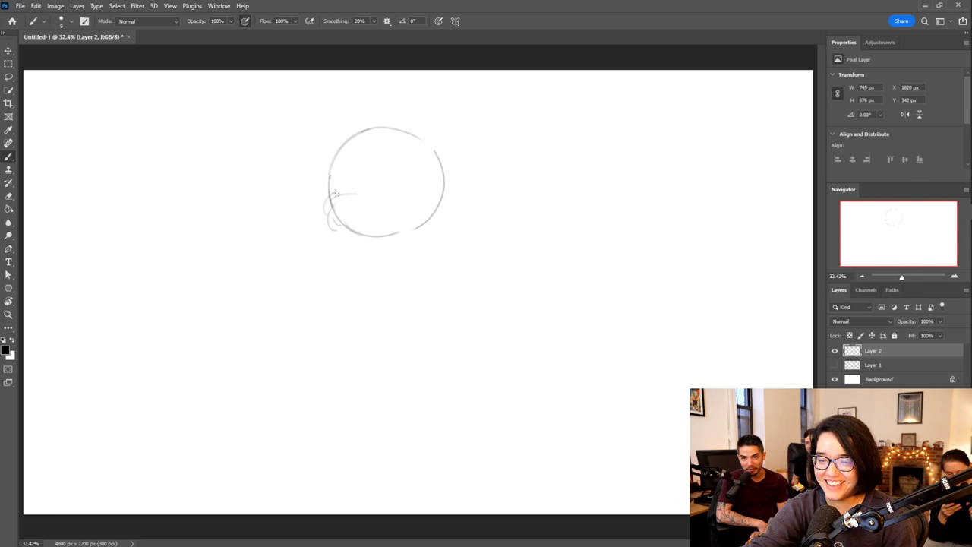
drag(359, 184, 404, 196)
mouse_move(332, 202)
mouse_down()
mouse_move(334, 219)
mouse_move(378, 210)
mouse_up()
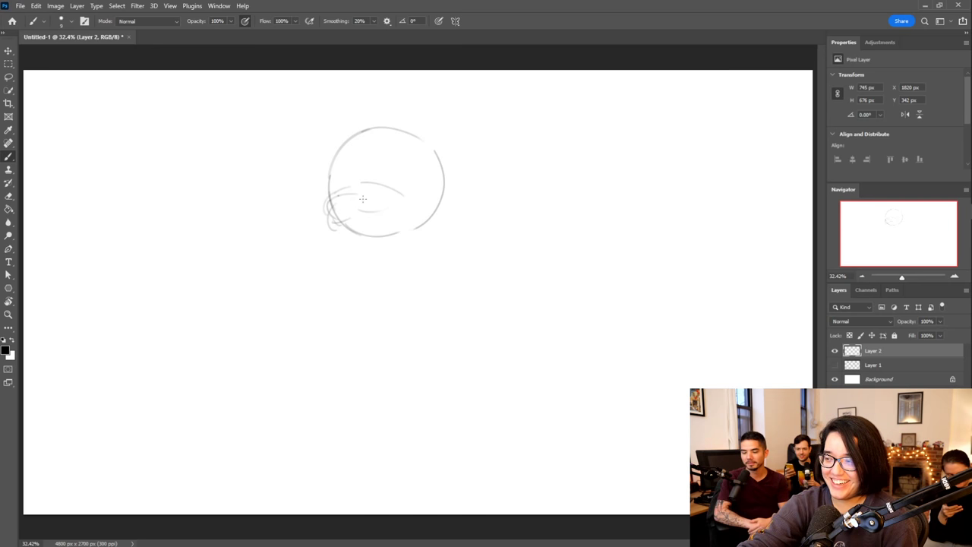
drag(403, 197, 437, 199)
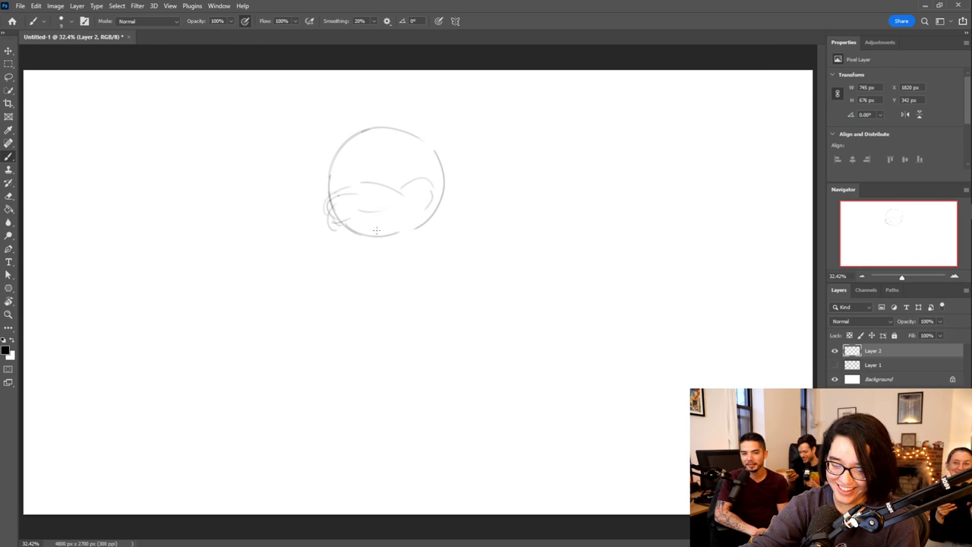
Draw two tall oval eyes above the muzzle and undo the extra stroke inside the second eye
mouse_move(341, 186)
mouse_down()
mouse_move(356, 140)
mouse_move(366, 173)
mouse_move(392, 133)
mouse_move(406, 186)
mouse_up()
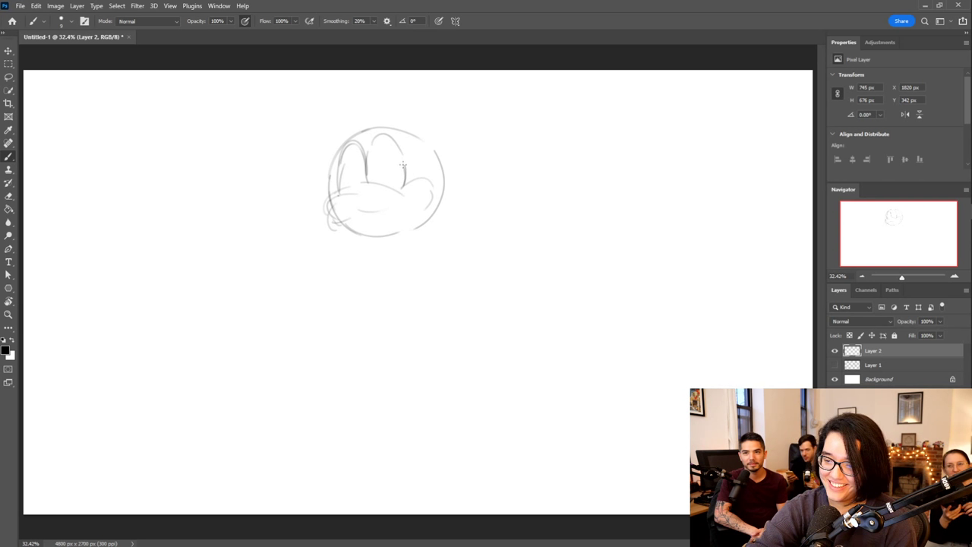
drag(385, 136, 390, 165)
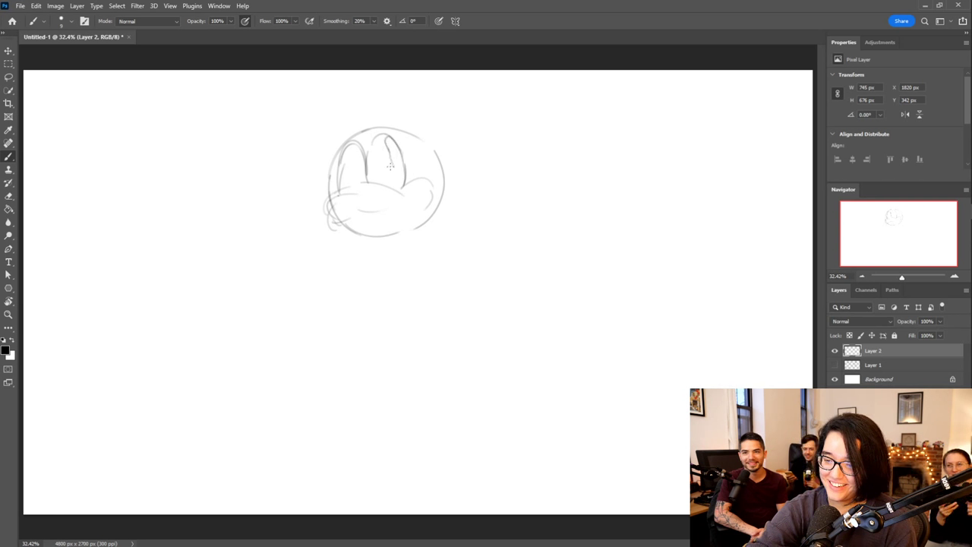
key(ctrl+z)
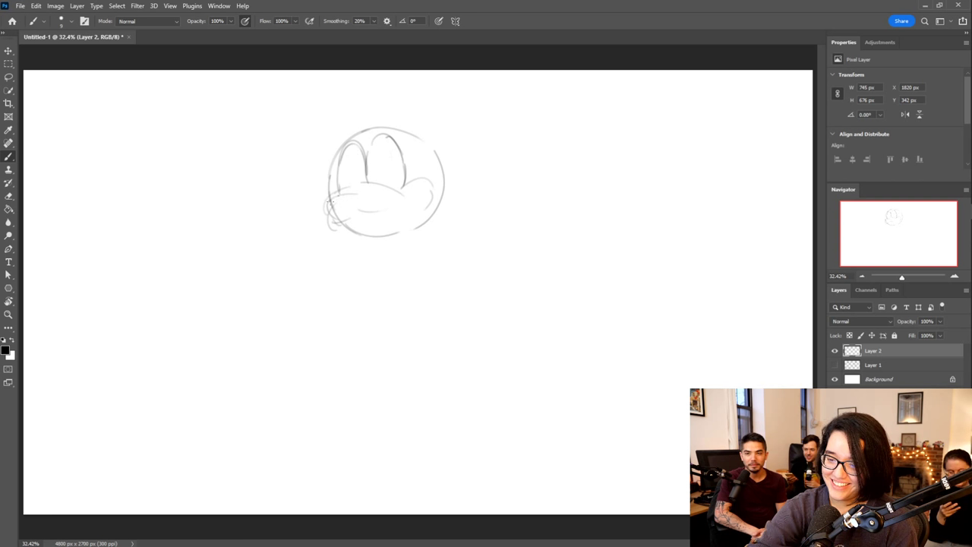
Darken the muzzle's upper contour and draw the black nose, smiling mouth and protruding teeth
drag(332, 204, 398, 183)
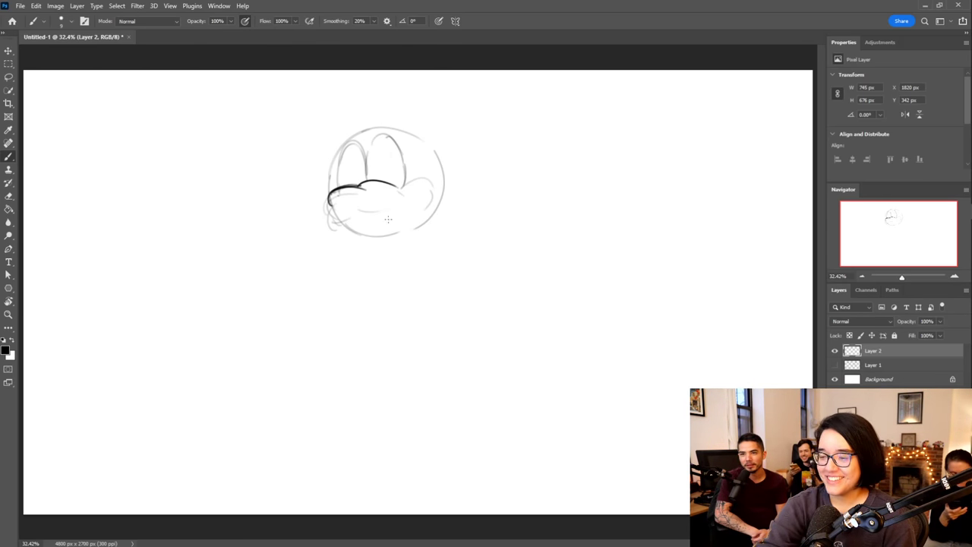
mouse_move(329, 196)
mouse_down()
mouse_move(329, 183)
mouse_move(331, 217)
mouse_move(383, 207)
mouse_move(331, 223)
mouse_move(382, 209)
mouse_up()
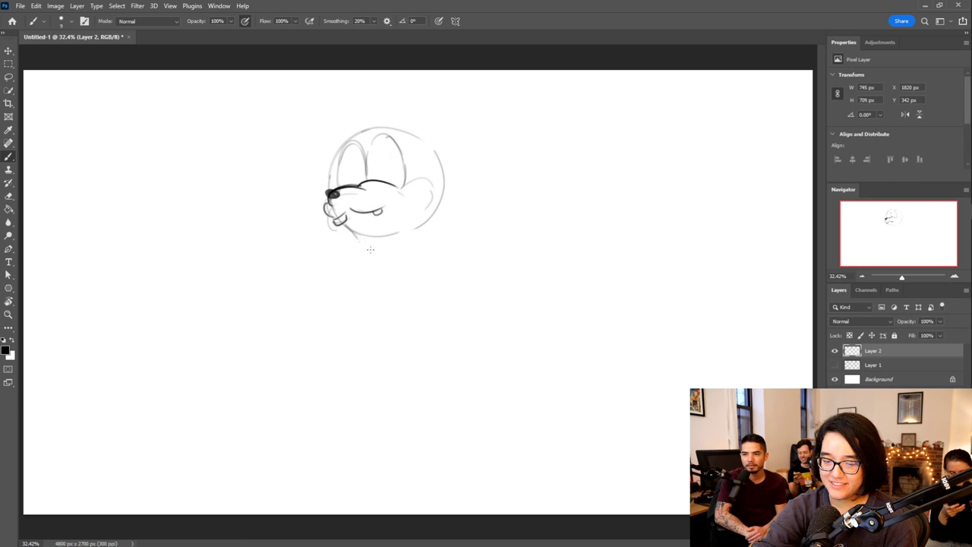
Try a deep jaw shape below the mouth and mark a short crease under the cheek
mouse_move(341, 231)
mouse_down()
mouse_move(354, 269)
mouse_move(396, 264)
mouse_up()
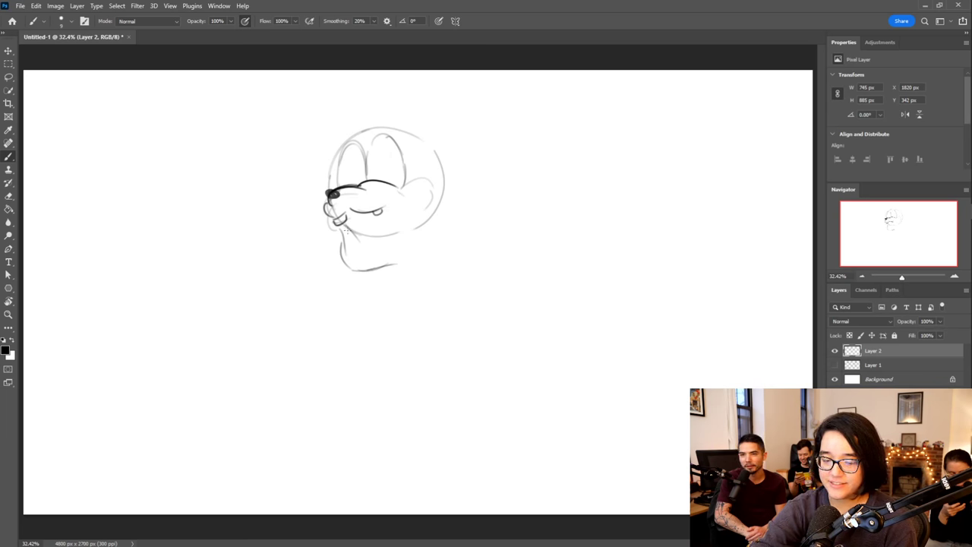
mouse_move(335, 233)
mouse_down()
mouse_move(358, 238)
mouse_move(346, 242)
mouse_move(393, 214)
mouse_up()
mouse_move(339, 262)
mouse_down()
mouse_move(386, 268)
mouse_move(373, 270)
mouse_up()
drag(334, 233, 341, 235)
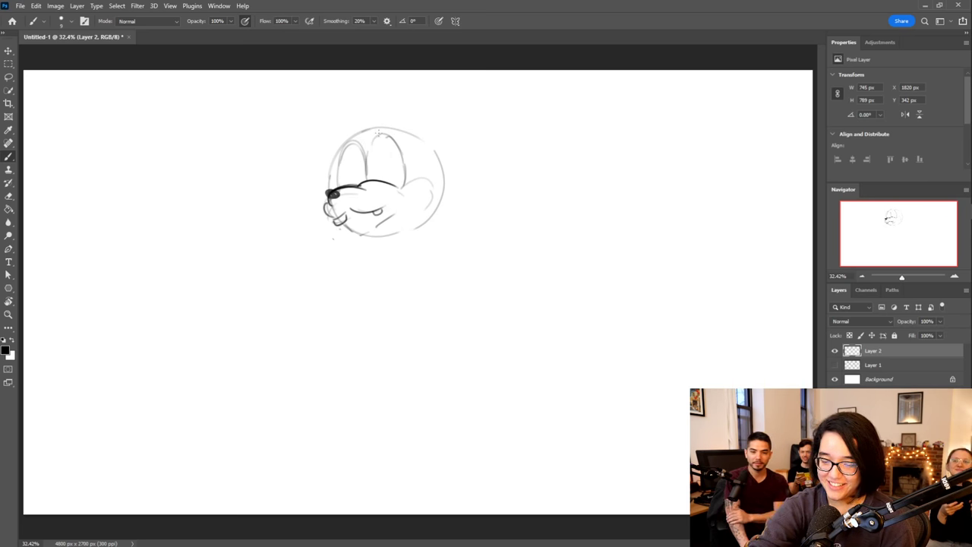
Draw a spiky hair tuft on top of the head and two pointed ears with jagged inner fur
drag(356, 134, 381, 118)
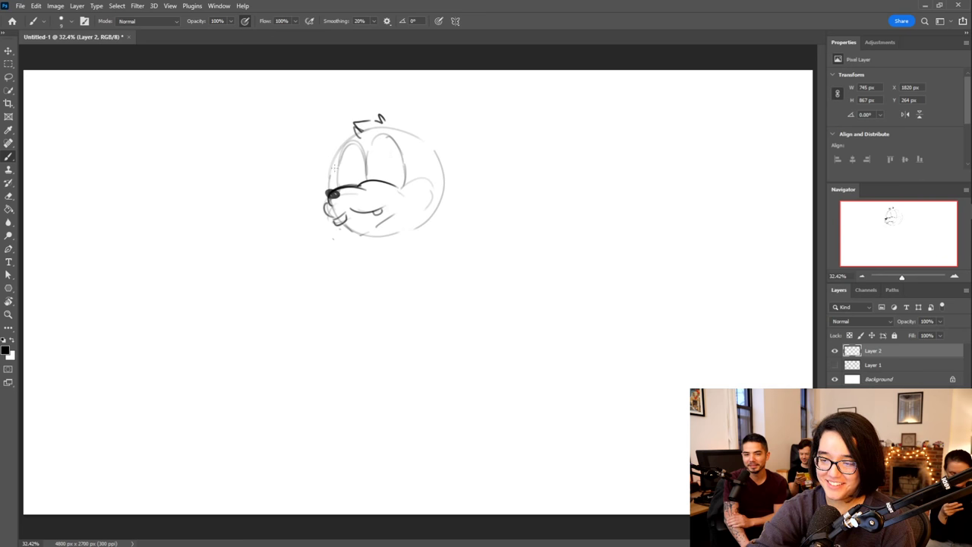
drag(356, 136, 328, 124)
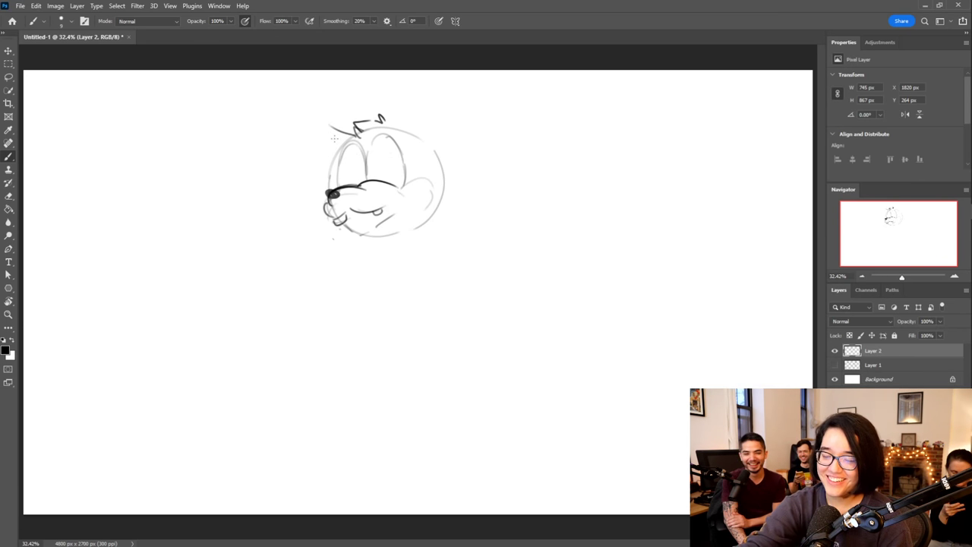
mouse_move(334, 157)
mouse_down()
mouse_move(324, 117)
mouse_move(349, 134)
mouse_up()
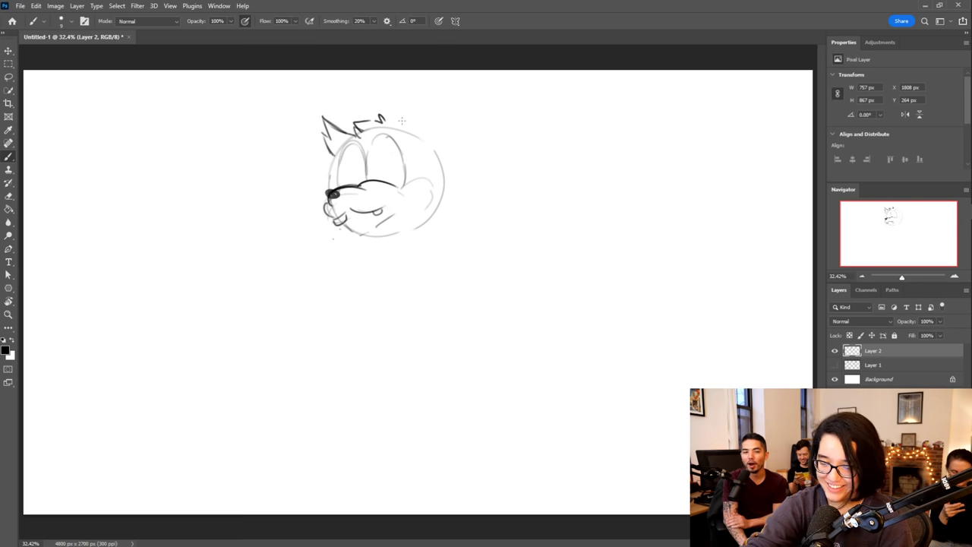
mouse_move(389, 127)
mouse_down()
mouse_move(440, 90)
mouse_move(408, 116)
mouse_move(432, 85)
mouse_move(428, 132)
mouse_move(428, 112)
mouse_move(412, 124)
mouse_move(428, 125)
mouse_move(429, 138)
mouse_move(413, 108)
mouse_up()
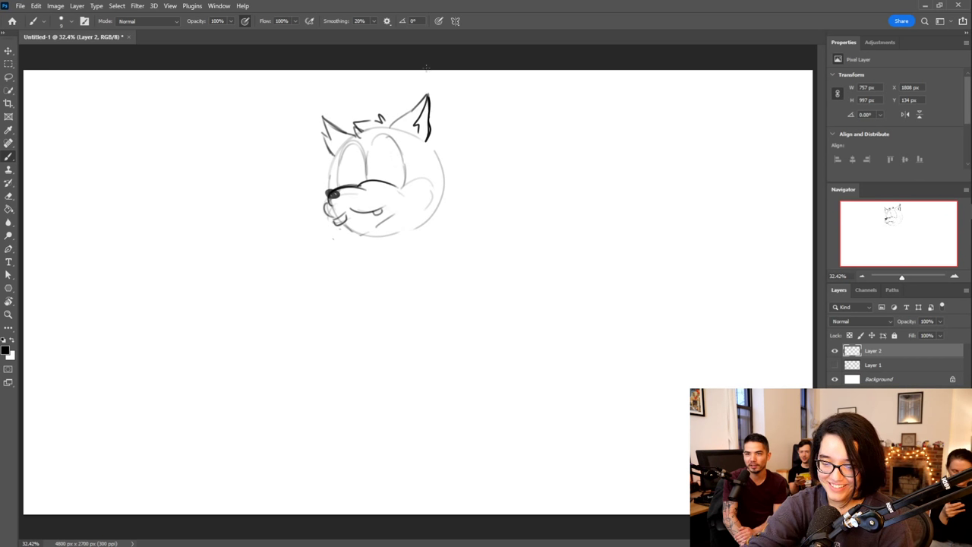
Try a narrow pupil in the first eye and erase it along with the line dividing the eyes
mouse_move(352, 172)
mouse_down()
mouse_move(351, 185)
mouse_move(353, 167)
mouse_up()
drag(354, 169, 353, 176)
drag(359, 177, 353, 172)
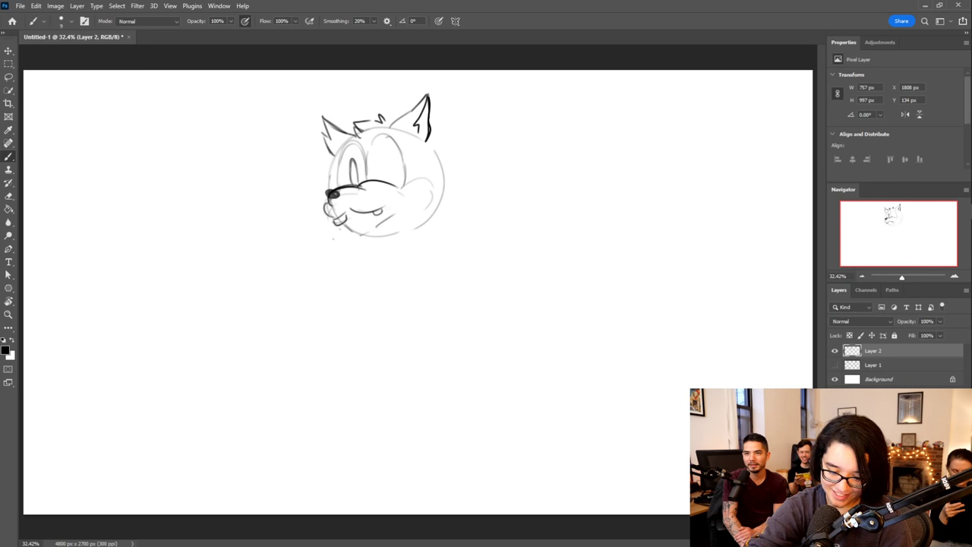
drag(364, 158, 354, 182)
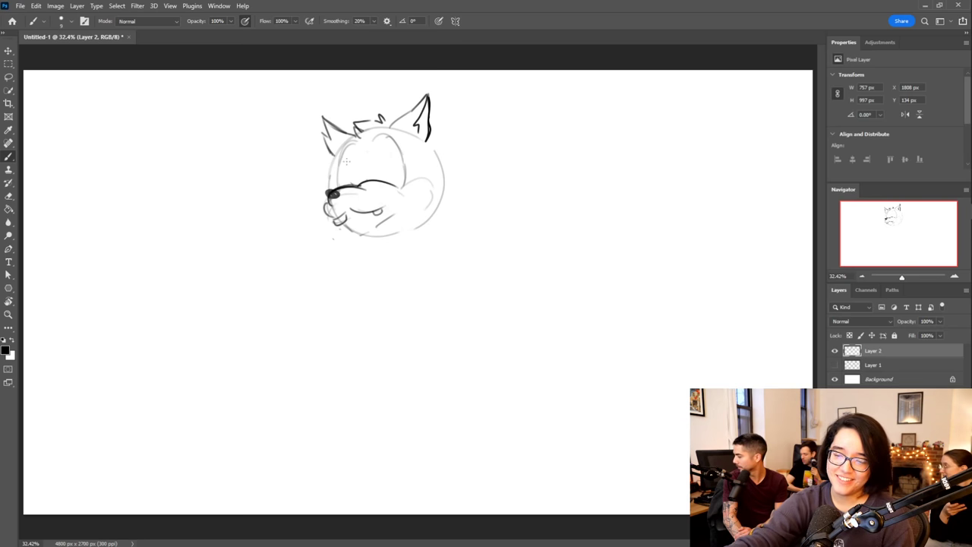
Redraw the two tall joined eyes with darker outlines, add narrow oval pupils and ink the face edge beside the first eye
drag(338, 186, 352, 141)
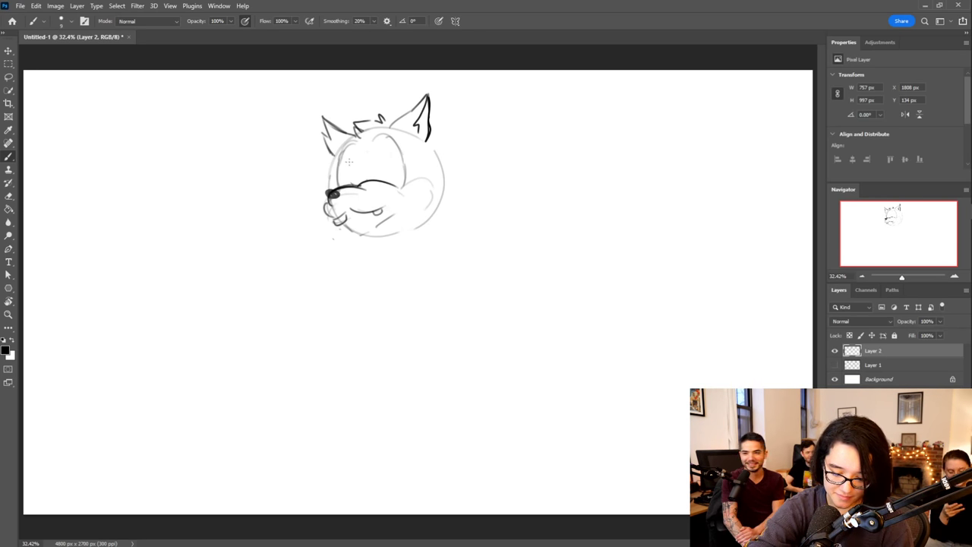
drag(360, 184, 373, 142)
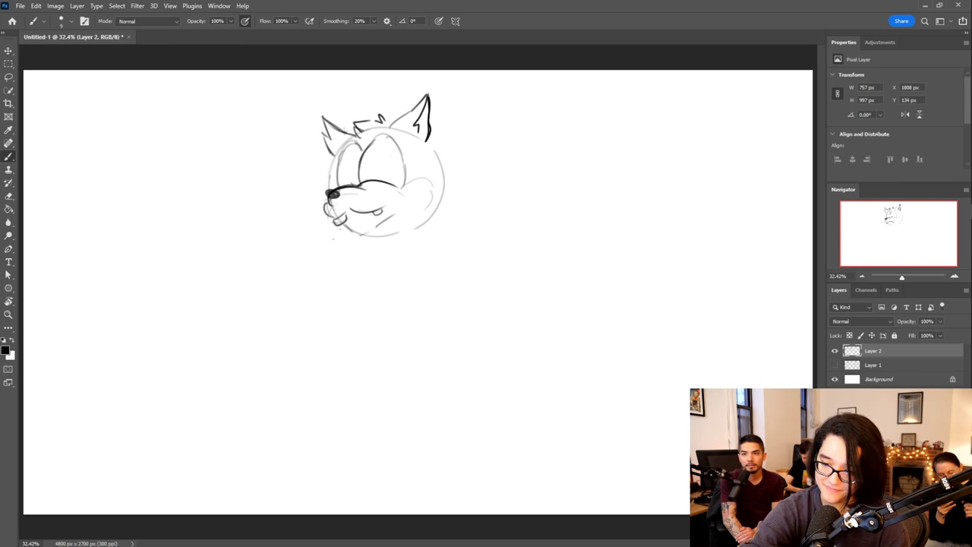
mouse_move(346, 154)
mouse_down()
mouse_move(366, 160)
mouse_move(386, 137)
mouse_up()
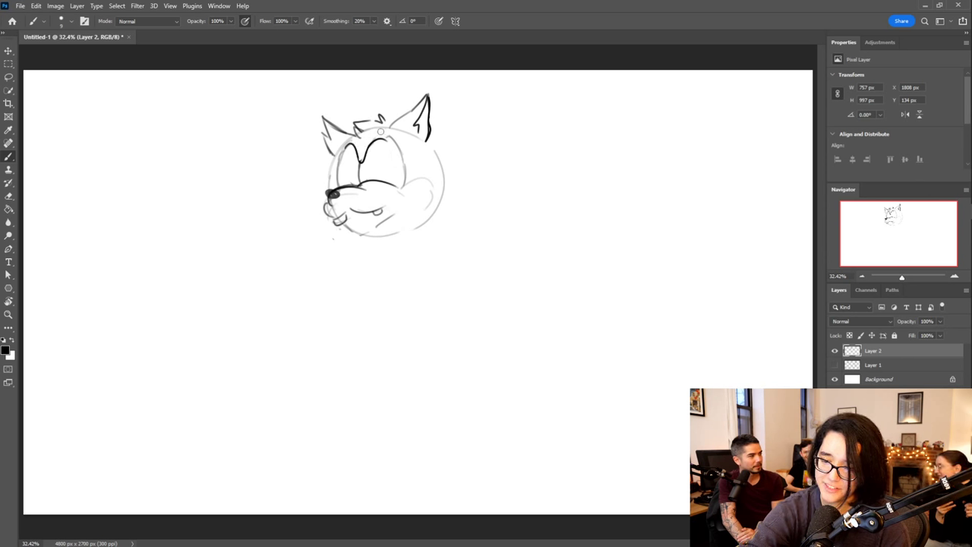
mouse_move(356, 134)
mouse_down()
mouse_move(337, 146)
mouse_move(332, 194)
mouse_up()
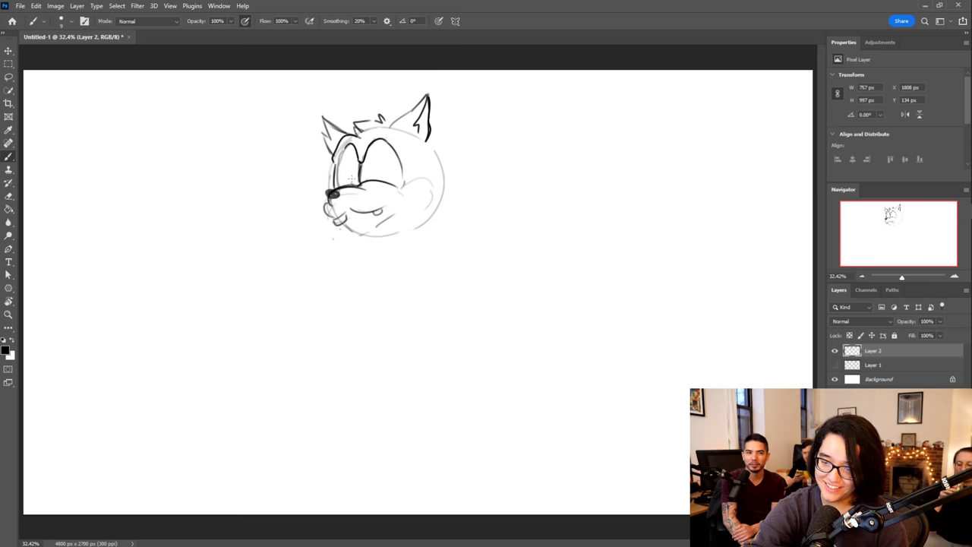
mouse_move(352, 167)
mouse_down()
mouse_move(351, 182)
mouse_move(355, 159)
mouse_move(350, 185)
mouse_move(369, 161)
mouse_move(371, 182)
mouse_move(368, 169)
mouse_up()
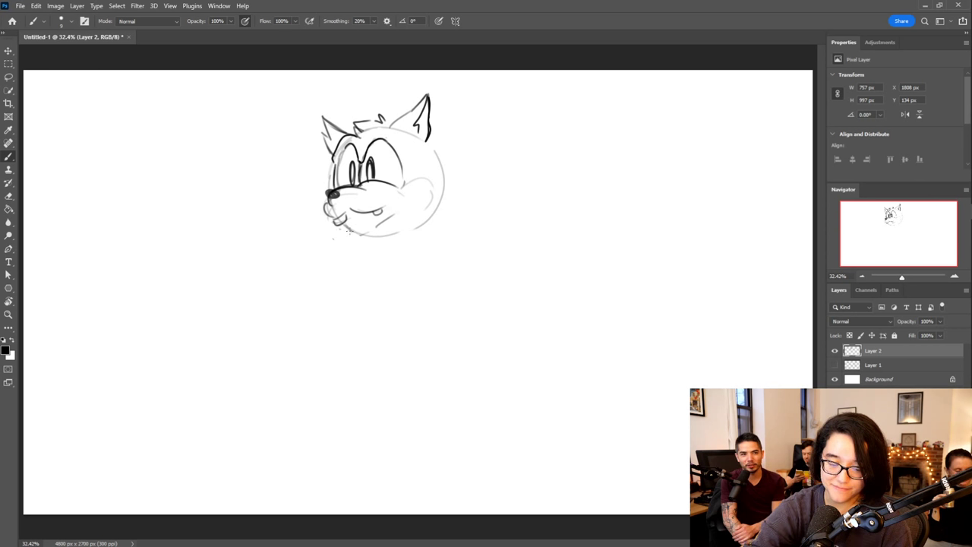
Rough in a wide grin and a deep jaw below the mouth, and erase the surplus chin lines
mouse_move(332, 220)
mouse_down()
mouse_move(336, 239)
mouse_move(403, 197)
mouse_up()
mouse_move(337, 240)
mouse_down()
mouse_move(376, 266)
mouse_move(343, 250)
mouse_move(377, 256)
mouse_move(360, 246)
mouse_move(341, 259)
mouse_move(415, 214)
mouse_move(411, 183)
mouse_move(386, 250)
mouse_move(396, 244)
mouse_move(438, 196)
mouse_up()
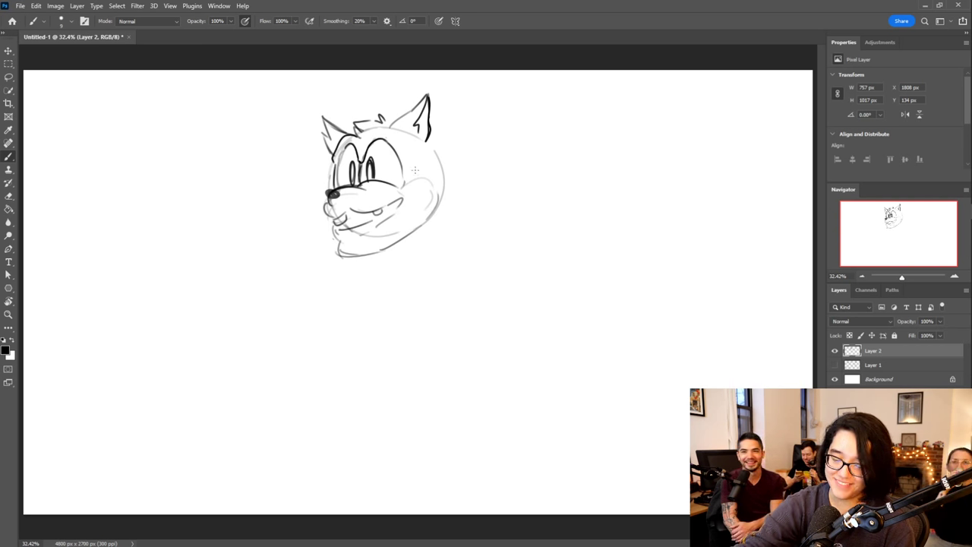
mouse_move(342, 255)
mouse_down()
mouse_move(404, 216)
mouse_move(372, 260)
mouse_move(425, 210)
mouse_move(397, 176)
mouse_move(417, 199)
mouse_up()
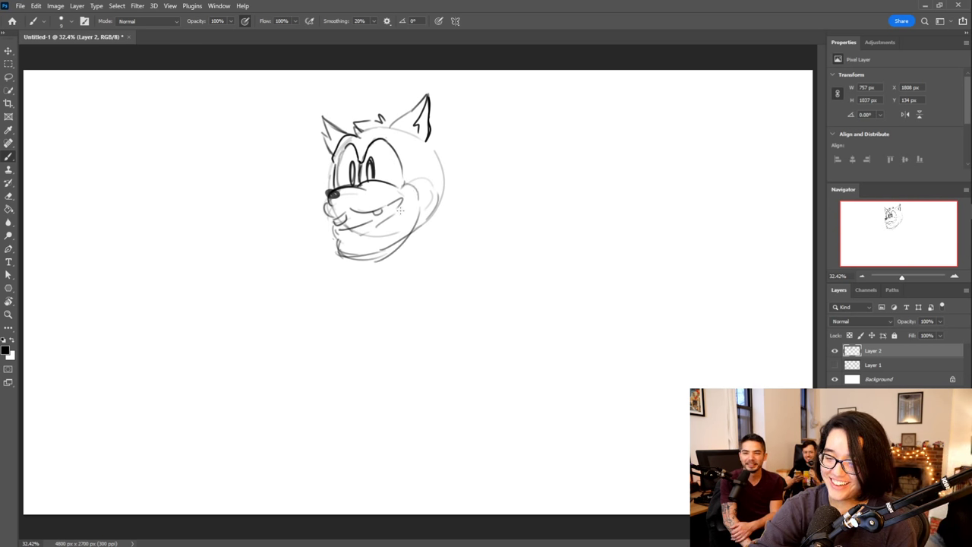
mouse_move(347, 238)
mouse_down()
mouse_move(334, 234)
mouse_move(388, 250)
mouse_move(337, 253)
mouse_move(381, 249)
mouse_up()
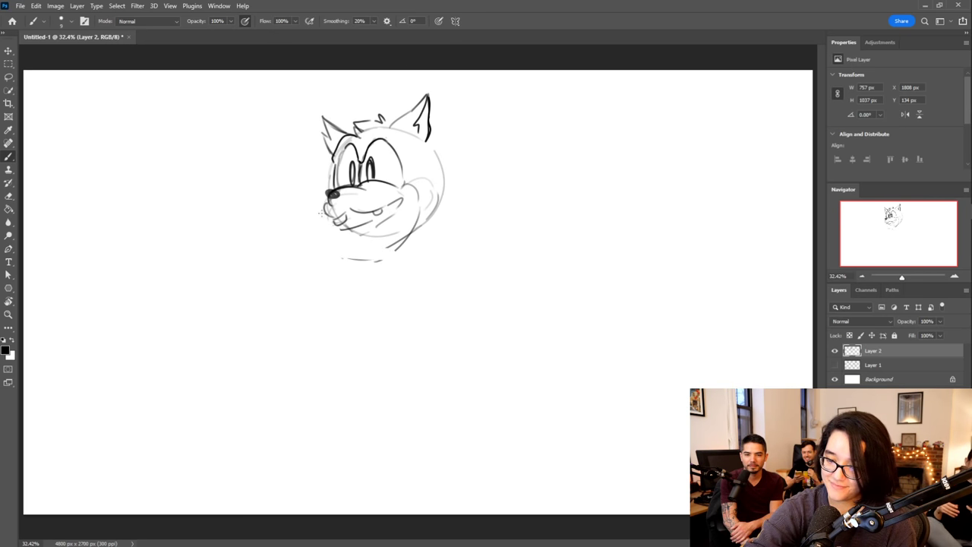
Darken the front teeth, firm up the rounded chin and jaw outline, and draw the curved lower lip
drag(328, 202, 331, 222)
mouse_move(330, 227)
mouse_down()
mouse_move(348, 256)
mouse_move(372, 262)
mouse_move(402, 240)
mouse_move(419, 210)
mouse_move(392, 249)
mouse_up()
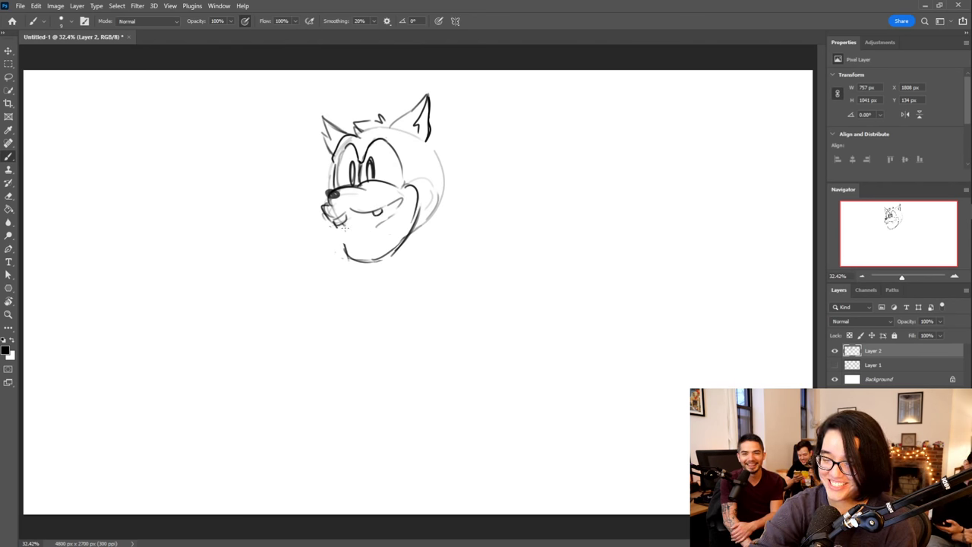
mouse_move(346, 232)
mouse_down()
mouse_move(366, 233)
mouse_move(401, 199)
mouse_up()
mouse_move(335, 232)
mouse_down()
mouse_move(344, 258)
mouse_move(377, 264)
mouse_move(413, 237)
mouse_move(418, 197)
mouse_up()
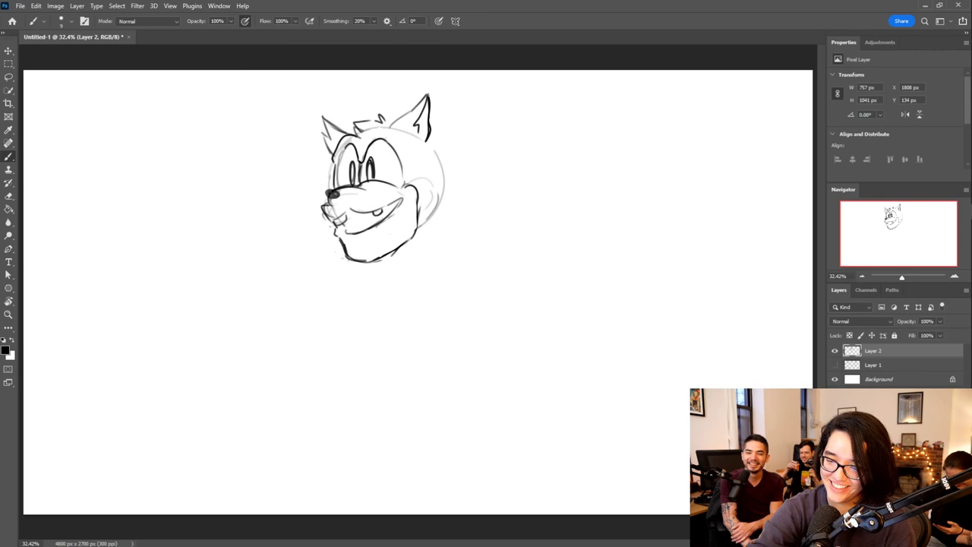
Hatch dark fur over the forehead and ears, and erase the leftover head circle behind the face
mouse_move(337, 190)
mouse_down()
mouse_move(344, 142)
mouse_move(390, 120)
mouse_up()
mouse_move(328, 153)
mouse_down()
mouse_move(331, 126)
mouse_move(398, 127)
mouse_move(416, 193)
mouse_up()
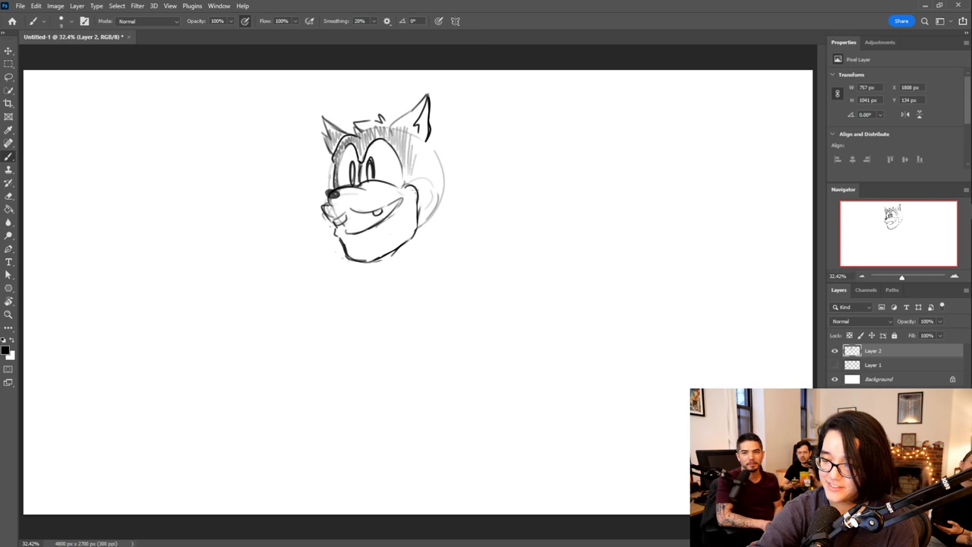
mouse_move(421, 233)
mouse_down()
mouse_move(419, 207)
mouse_move(440, 163)
mouse_up()
mouse_move(434, 205)
mouse_down()
mouse_move(441, 157)
mouse_move(434, 195)
mouse_up()
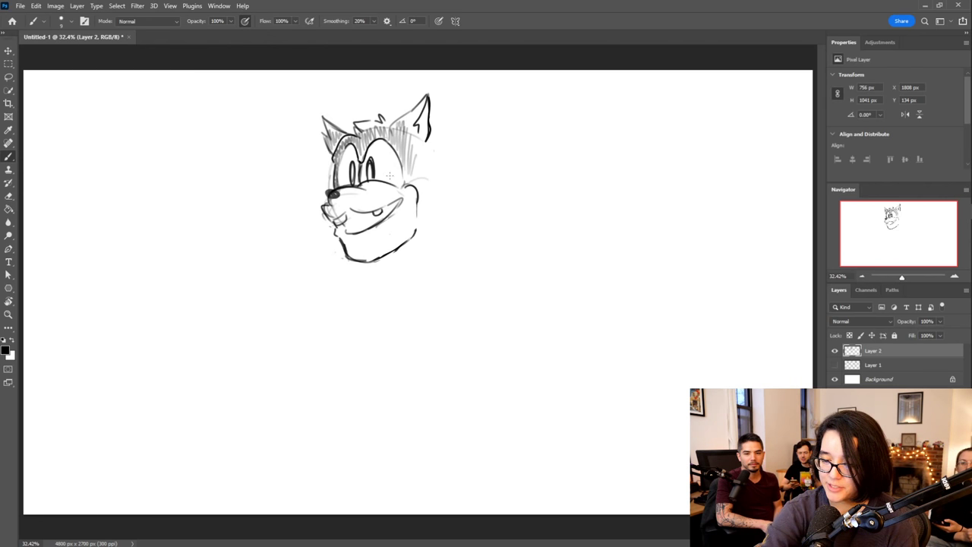
mouse_move(404, 122)
mouse_down()
mouse_move(411, 135)
mouse_move(421, 105)
mouse_up()
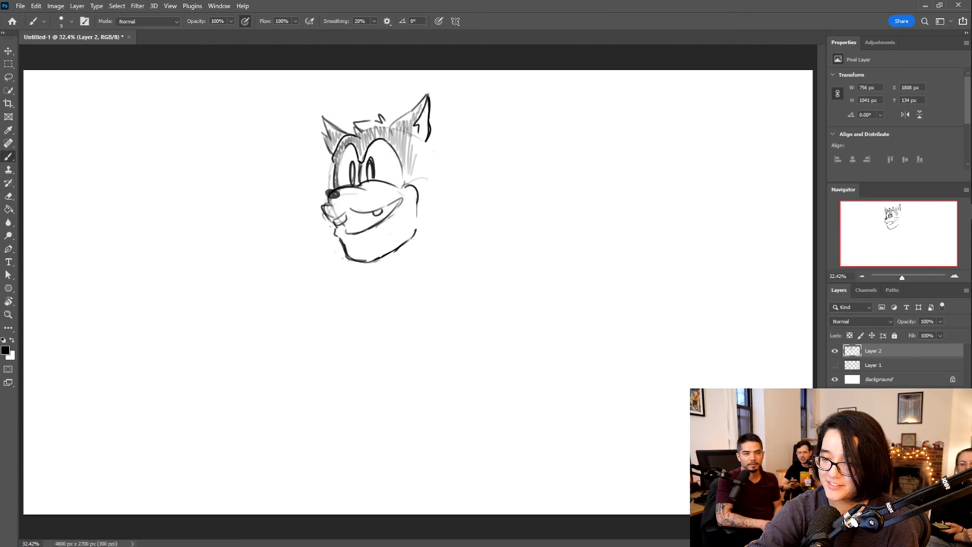
Draw the back of the head down to a rounded bulge behind the jaw and shade it with hatching
mouse_move(428, 157)
mouse_down()
mouse_move(442, 207)
mouse_move(423, 226)
mouse_move(432, 203)
mouse_move(418, 227)
mouse_move(427, 216)
mouse_move(409, 181)
mouse_up()
mouse_move(429, 138)
mouse_down()
mouse_move(421, 147)
mouse_move(434, 181)
mouse_up()
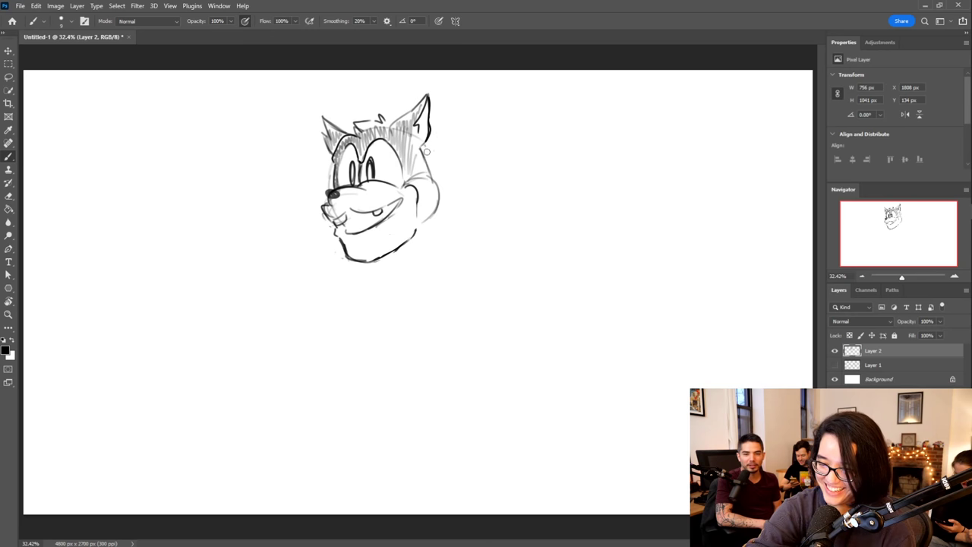
mouse_move(418, 162)
mouse_down()
mouse_move(410, 187)
mouse_move(425, 214)
mouse_up()
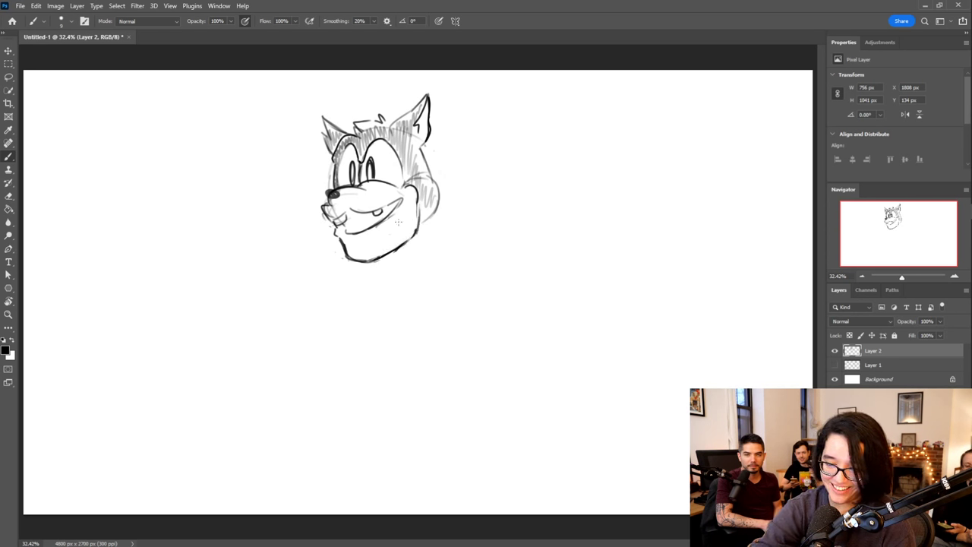
Sketch light construction lines for a short neck and a huge rounded body below and behind the head
drag(370, 263, 362, 306)
drag(372, 264, 414, 345)
drag(372, 266, 449, 413)
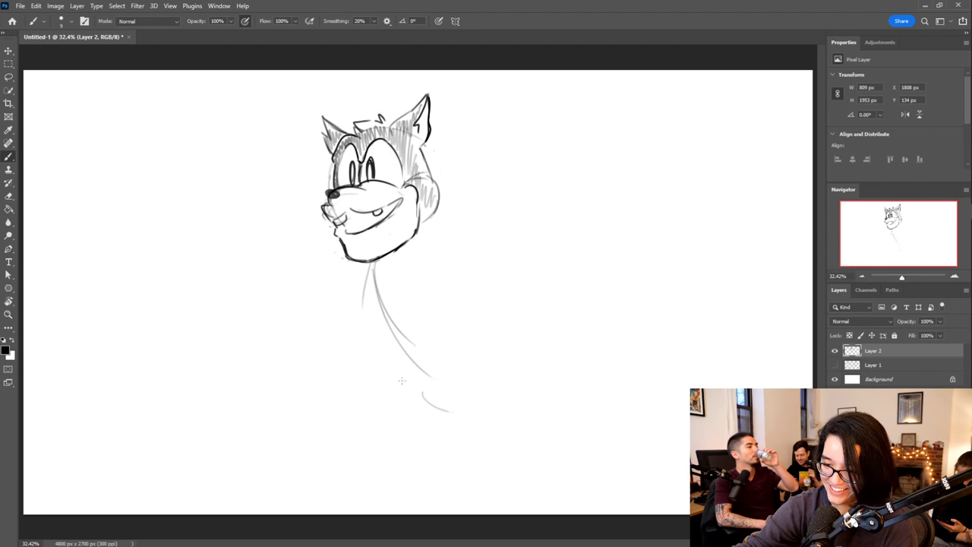
drag(375, 363, 463, 416)
mouse_move(446, 193)
mouse_down()
mouse_move(545, 220)
mouse_move(571, 394)
mouse_up()
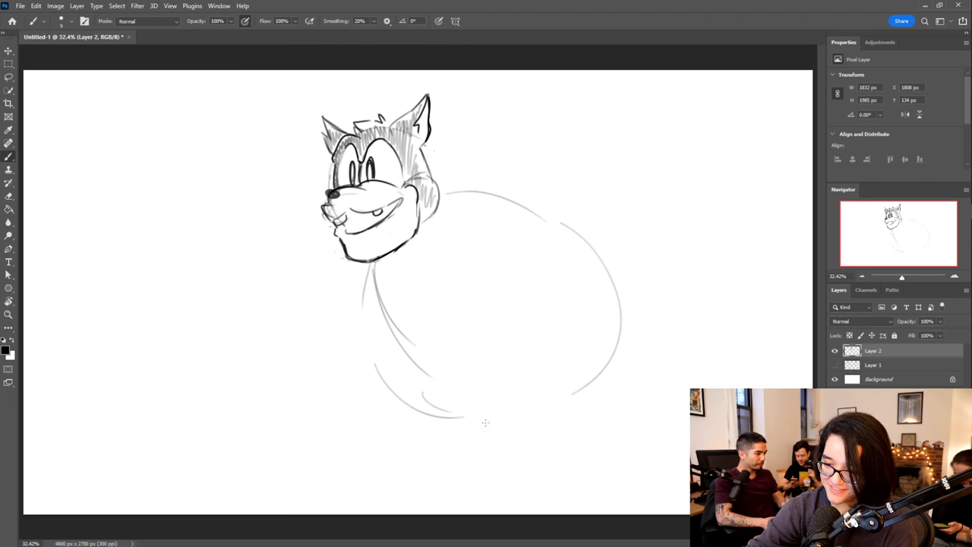
mouse_move(390, 355)
mouse_down()
mouse_move(391, 376)
mouse_move(486, 435)
mouse_move(554, 414)
mouse_up()
mouse_move(449, 421)
mouse_down()
mouse_move(480, 433)
mouse_move(619, 375)
mouse_up()
drag(439, 188, 461, 184)
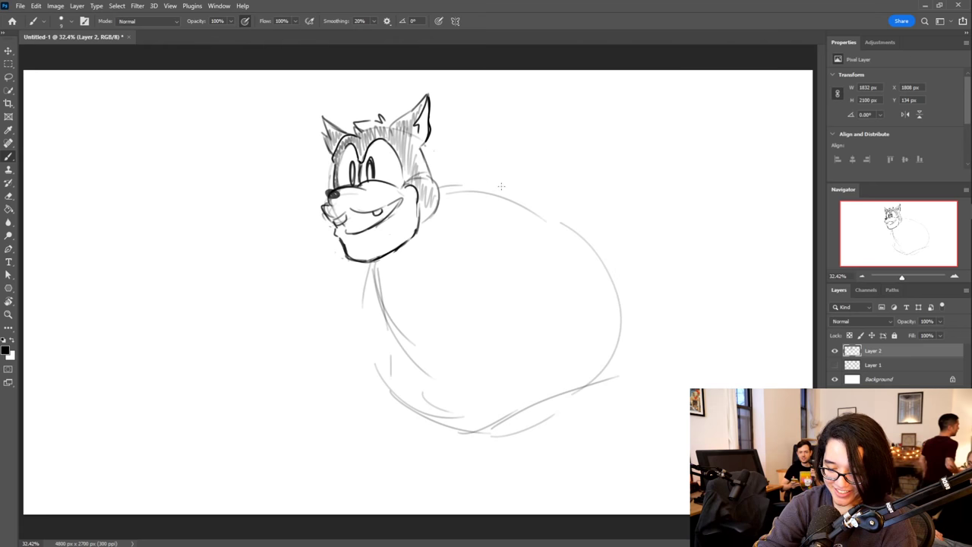
Rough in the thick near arm reaching forward across the body, ending in a round fist
mouse_move(514, 211)
mouse_down()
mouse_move(389, 278)
mouse_move(435, 230)
mouse_move(326, 298)
mouse_up()
mouse_move(252, 323)
mouse_down()
mouse_move(312, 269)
mouse_move(231, 296)
mouse_move(310, 299)
mouse_move(233, 266)
mouse_move(311, 278)
mouse_up()
mouse_move(349, 348)
mouse_down()
mouse_move(301, 345)
mouse_move(440, 319)
mouse_up()
mouse_move(389, 270)
mouse_down()
mouse_move(448, 217)
mouse_move(490, 269)
mouse_move(467, 303)
mouse_up()
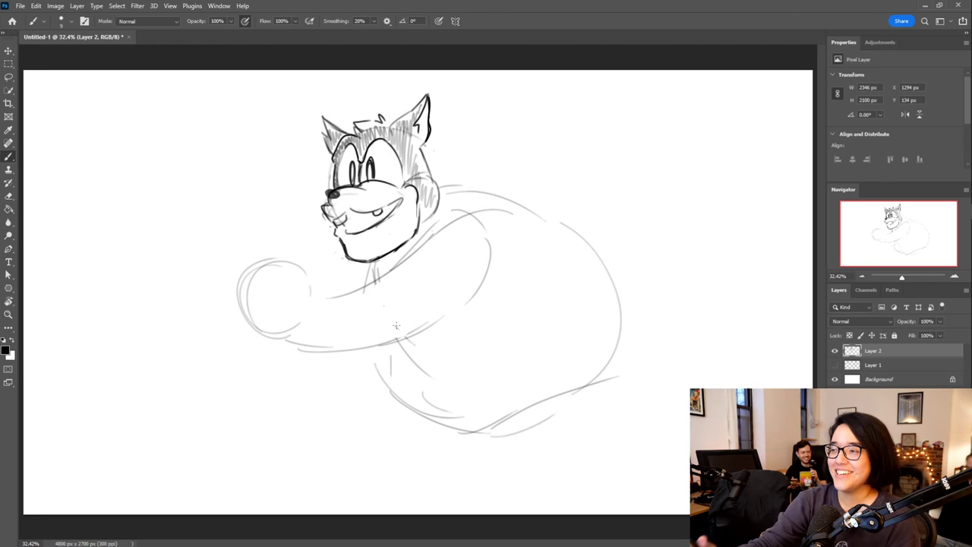
Sketch the far arm stretched out behind the body, with a circle for its fist
drag(449, 186, 477, 182)
drag(523, 172, 596, 168)
drag(571, 225, 596, 211)
mouse_move(468, 182)
mouse_down()
mouse_move(600, 164)
mouse_move(662, 182)
mouse_up()
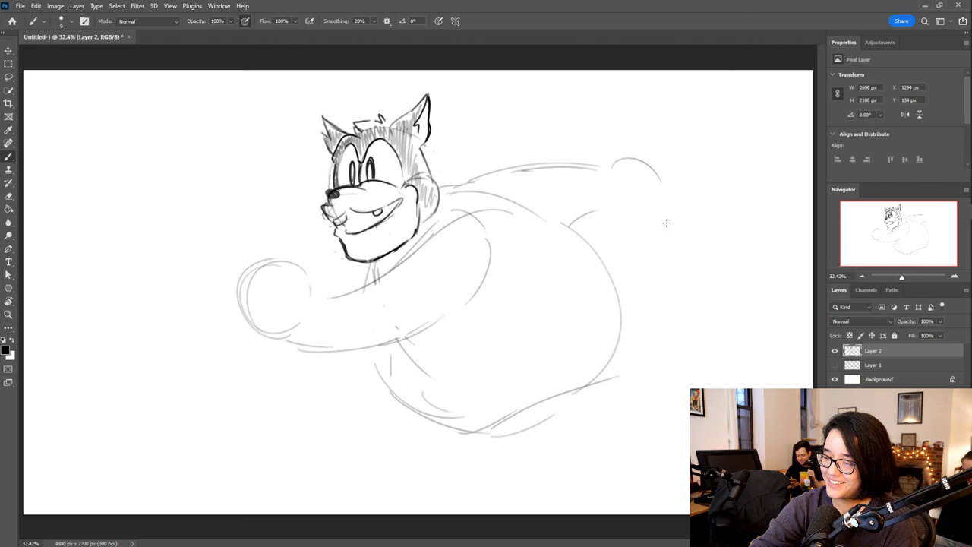
mouse_move(605, 224)
mouse_down()
mouse_move(656, 225)
mouse_move(652, 177)
mouse_move(651, 230)
mouse_up()
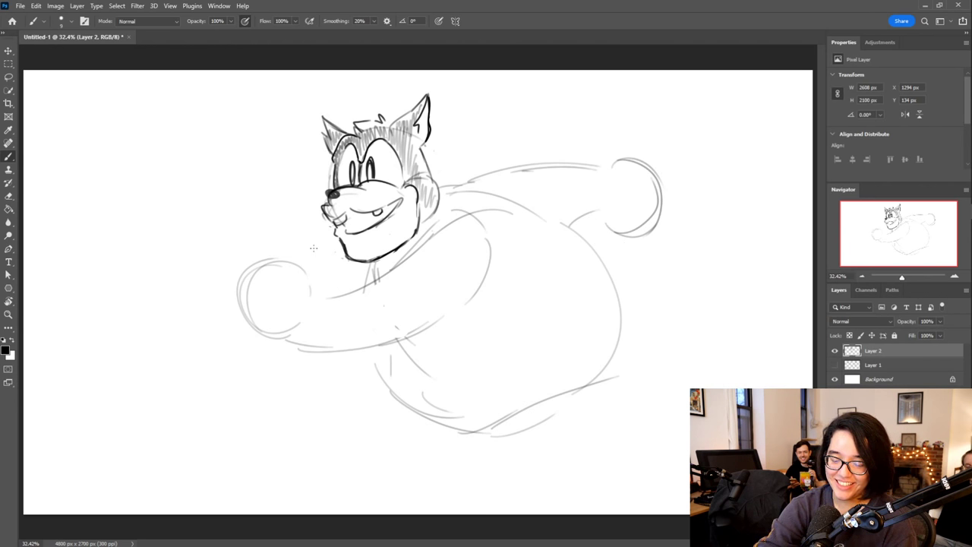
Ink the front fist as a puffy glove with a curved cuff, bumpy knuckles and creases at the wrist
mouse_move(316, 284)
mouse_down()
mouse_move(323, 293)
mouse_move(299, 347)
mouse_move(283, 343)
mouse_up()
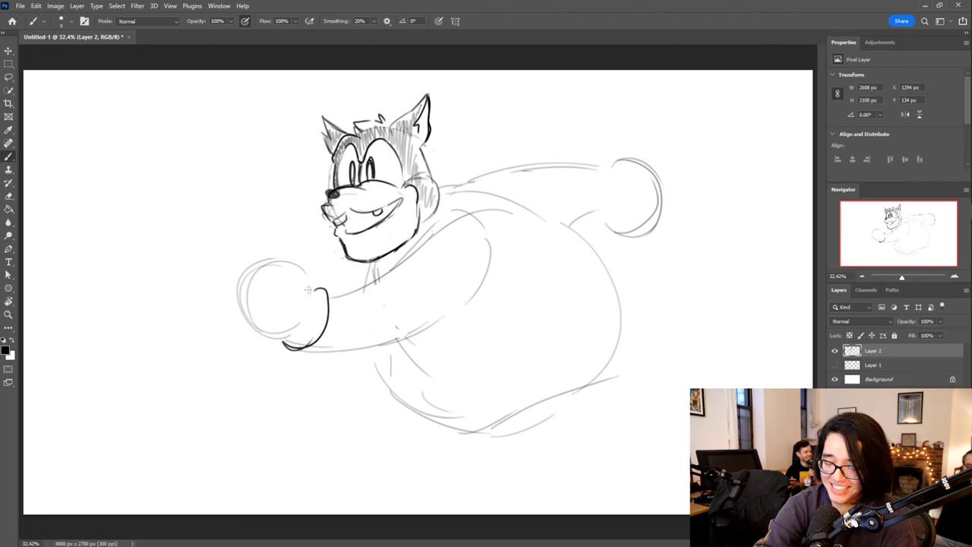
mouse_move(315, 290)
mouse_down()
mouse_move(320, 269)
mouse_move(260, 257)
mouse_move(243, 278)
mouse_move(237, 322)
mouse_move(283, 342)
mouse_up()
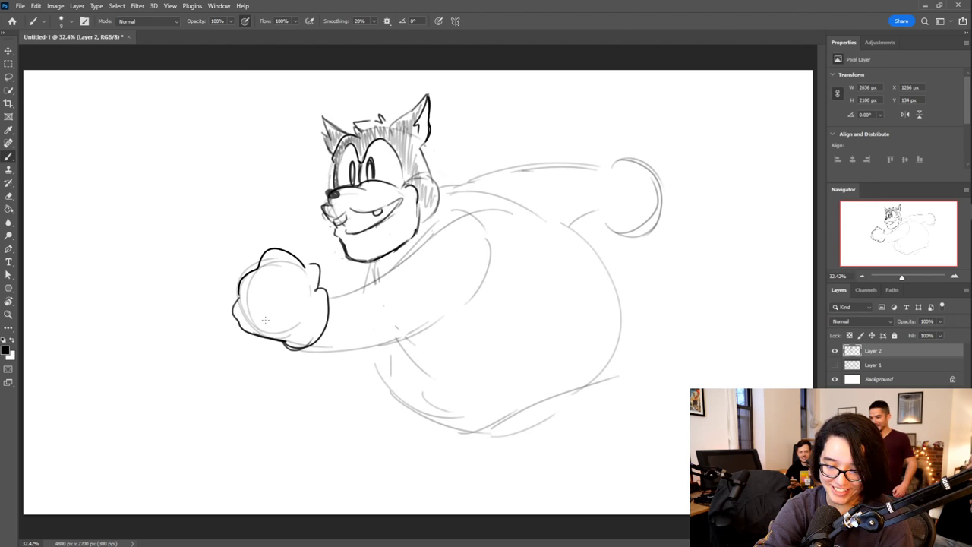
mouse_move(293, 329)
mouse_down()
mouse_move(306, 307)
mouse_move(293, 329)
mouse_move(273, 320)
mouse_move(272, 301)
mouse_move(299, 290)
mouse_up()
Ink the rear fist as a matching glove with a banded cuff, bumpy outline and wrist creases
mouse_move(604, 208)
mouse_down()
mouse_move(615, 179)
mouse_move(593, 162)
mouse_move(599, 220)
mouse_up()
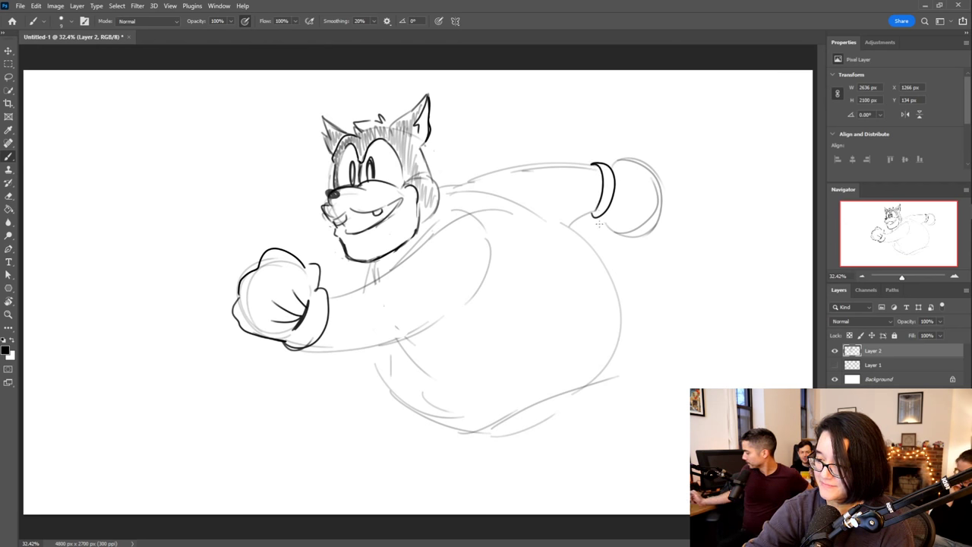
mouse_move(612, 161)
mouse_down()
mouse_move(643, 161)
mouse_move(639, 173)
mouse_move(632, 164)
mouse_move(649, 163)
mouse_move(668, 189)
mouse_move(657, 222)
mouse_move(617, 236)
mouse_up()
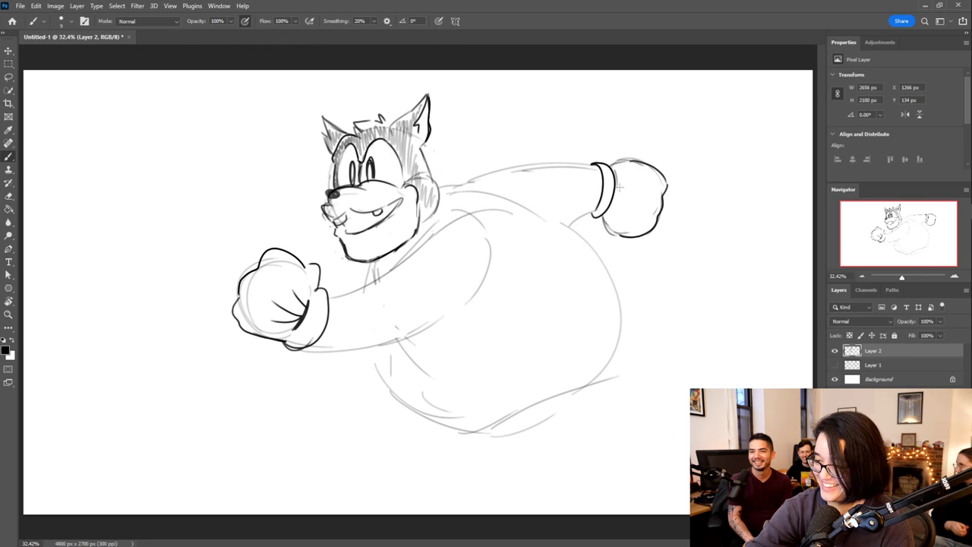
mouse_move(615, 174)
mouse_down()
mouse_move(656, 178)
mouse_move(618, 183)
mouse_move(664, 205)
mouse_move(640, 198)
mouse_up()
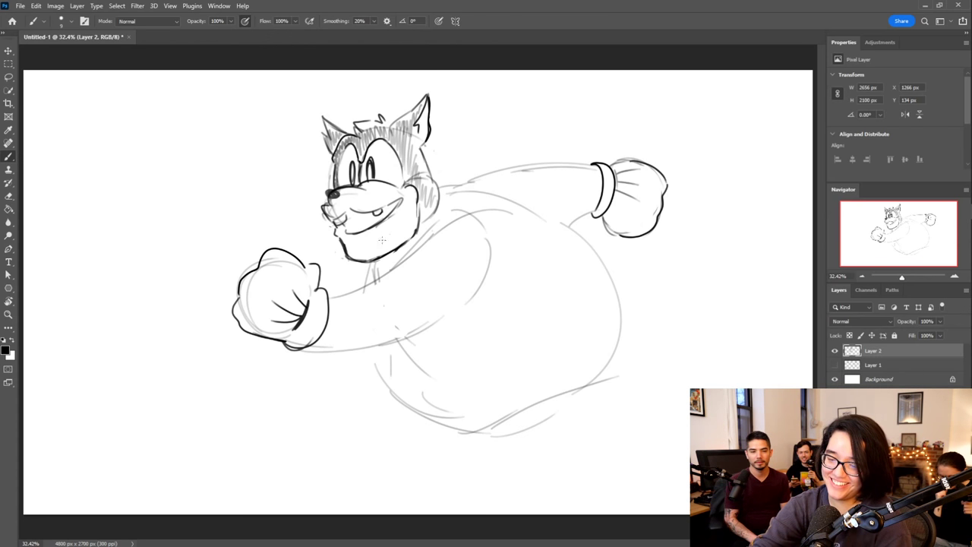
Draw a wide sleeve cuff behind the front glove and darken the bulging outline of the near arm
drag(331, 297, 331, 355)
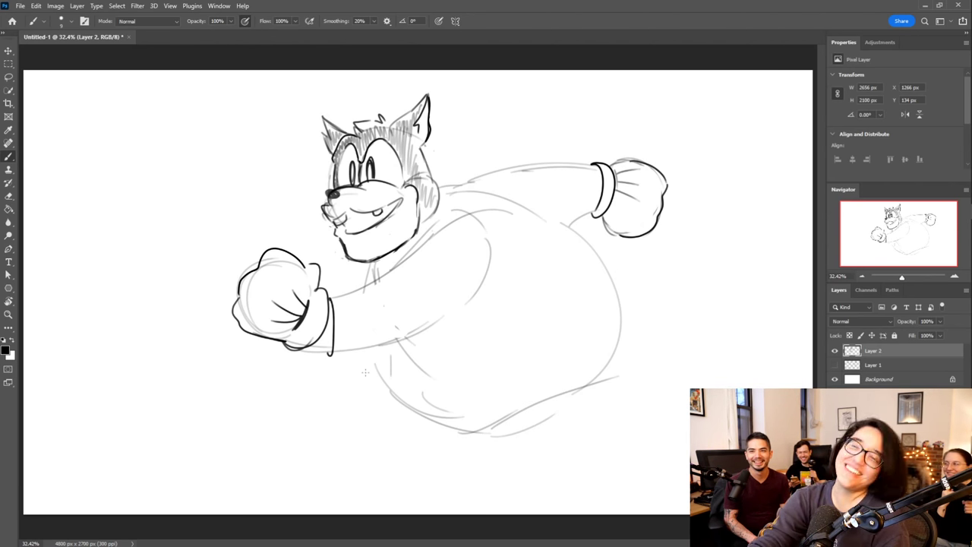
drag(321, 355, 359, 356)
mouse_move(332, 293)
mouse_down()
mouse_move(353, 287)
mouse_move(371, 340)
mouse_up()
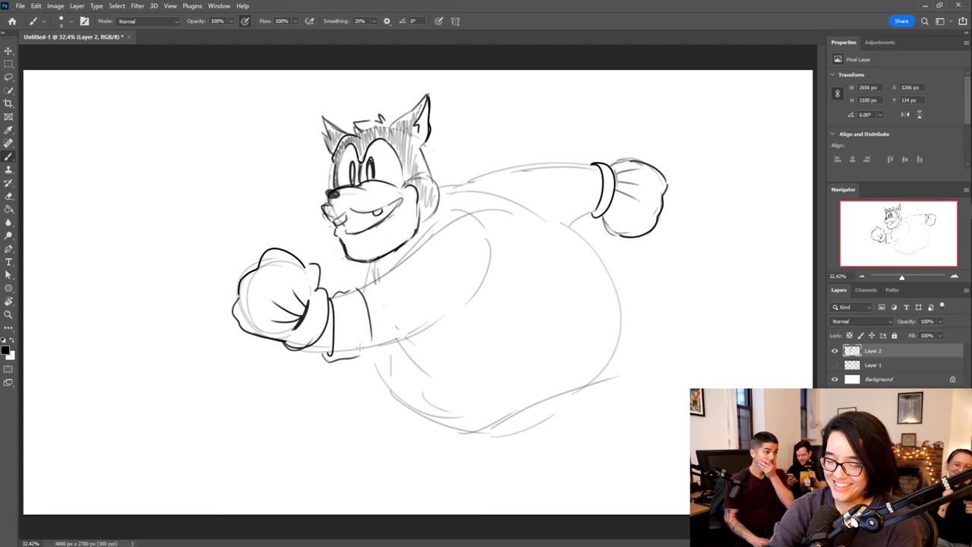
mouse_move(357, 291)
mouse_down()
mouse_move(470, 221)
mouse_move(489, 249)
mouse_up()
mouse_move(371, 346)
mouse_down()
mouse_move(422, 341)
mouse_move(472, 266)
mouse_move(472, 305)
mouse_move(458, 319)
mouse_move(487, 252)
mouse_up()
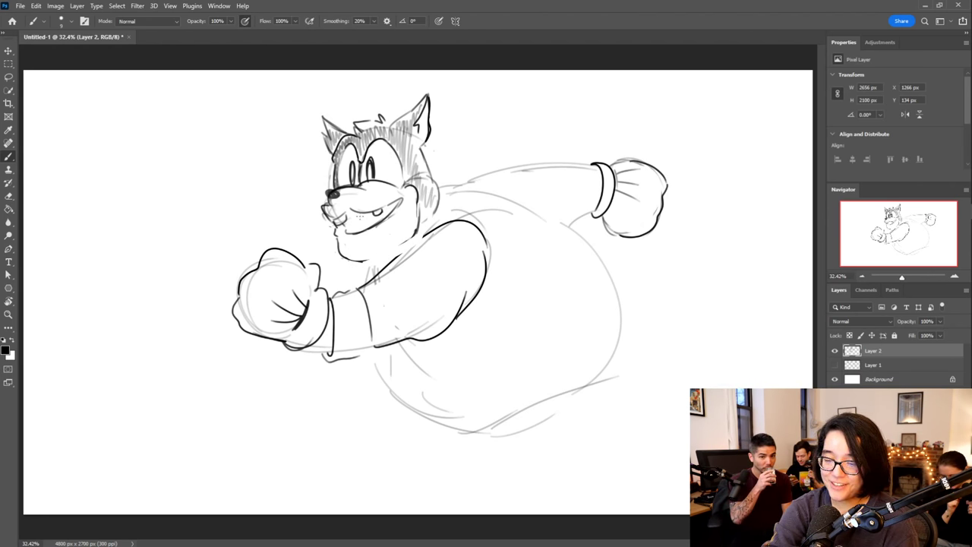
Shade the inside of the open mouth, darken the neck line and draw a sleeve cuff behind the rear glove
drag(347, 214, 354, 228)
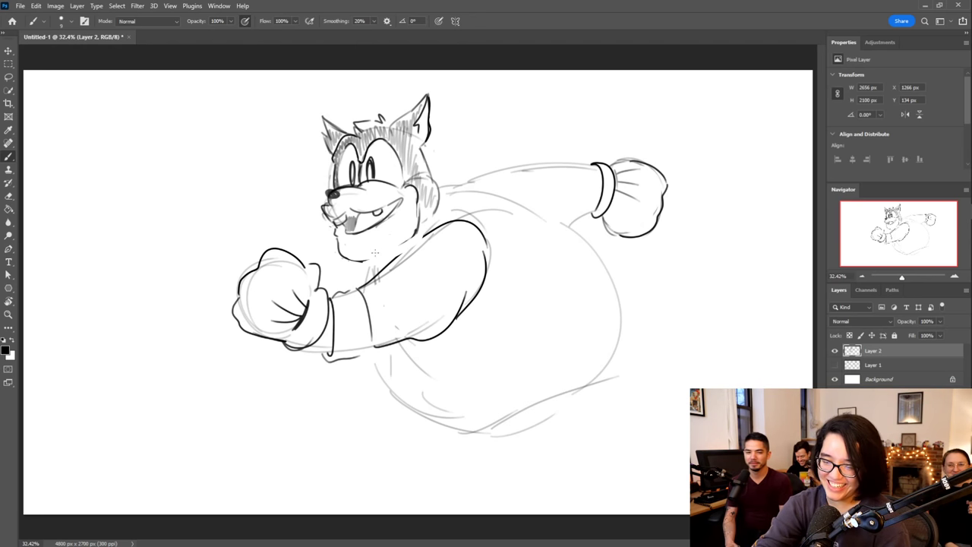
drag(372, 261, 366, 278)
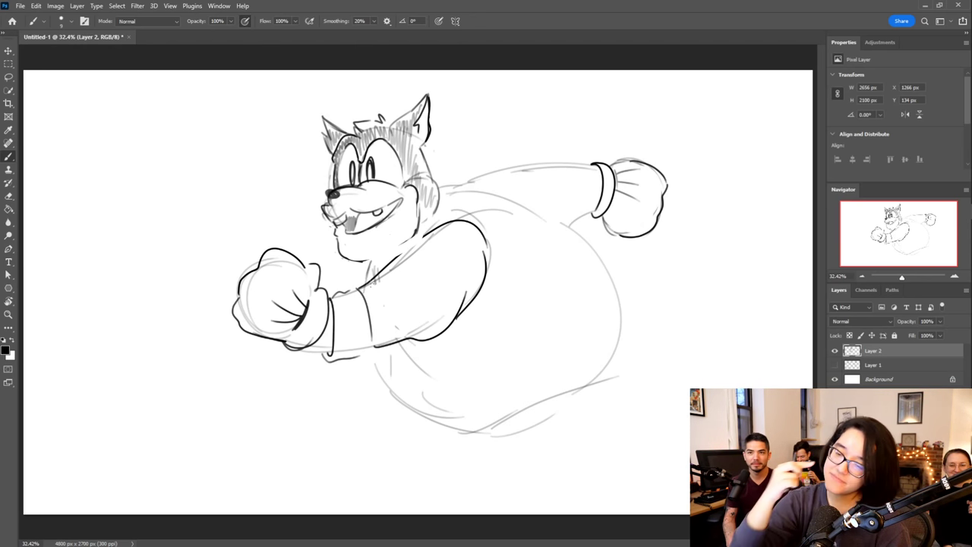
mouse_move(563, 163)
mouse_down()
mouse_move(589, 206)
mouse_move(580, 222)
mouse_move(567, 222)
mouse_move(562, 180)
mouse_up()
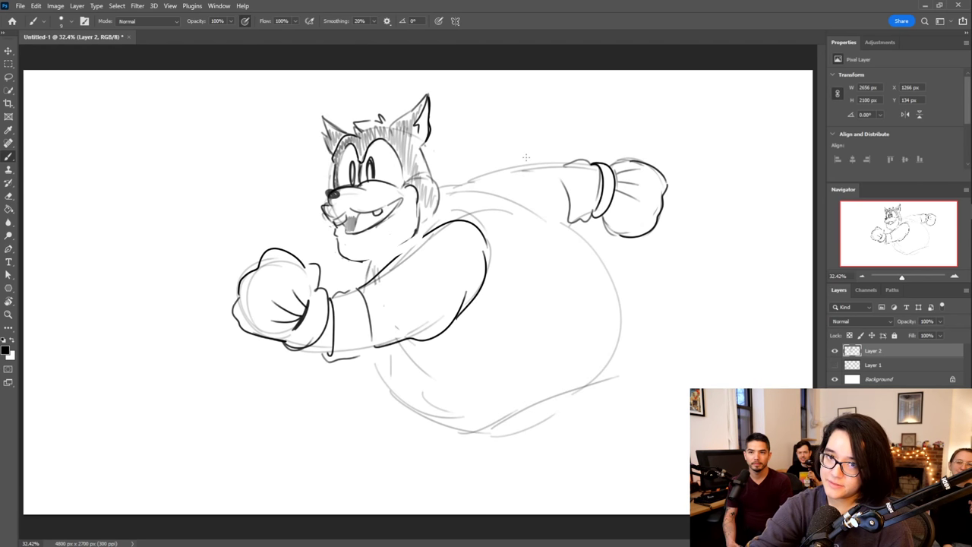
Rough in the near thigh arching over the lower belly and the bent front leg planted below the body
mouse_move(575, 377)
mouse_down()
mouse_move(380, 437)
mouse_move(372, 461)
mouse_up()
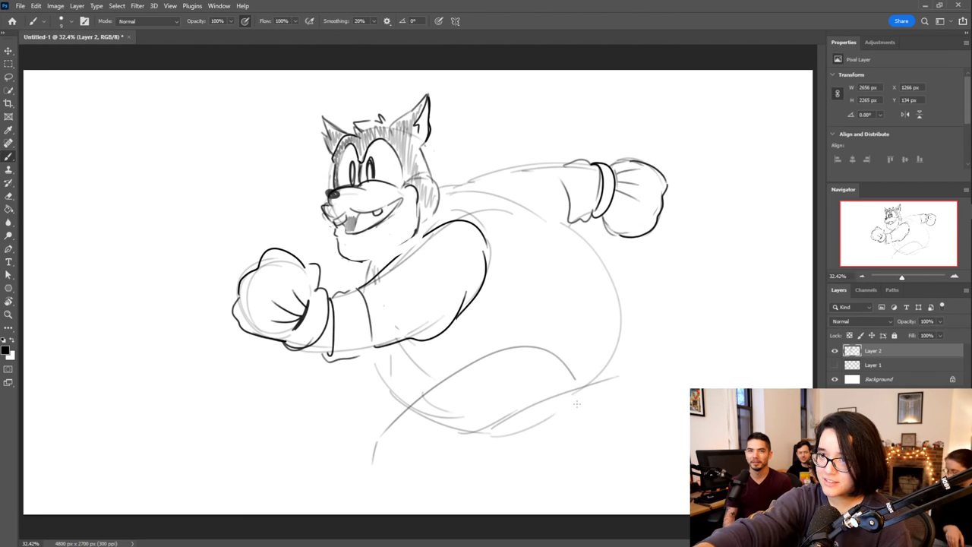
drag(380, 375, 341, 396)
drag(330, 410, 331, 430)
drag(351, 472, 357, 488)
drag(395, 454, 396, 469)
Rough in the hind leg stretched far back in a running stride, with the raised shoe behind it
drag(480, 418, 615, 452)
drag(615, 354, 655, 381)
drag(679, 389, 706, 359)
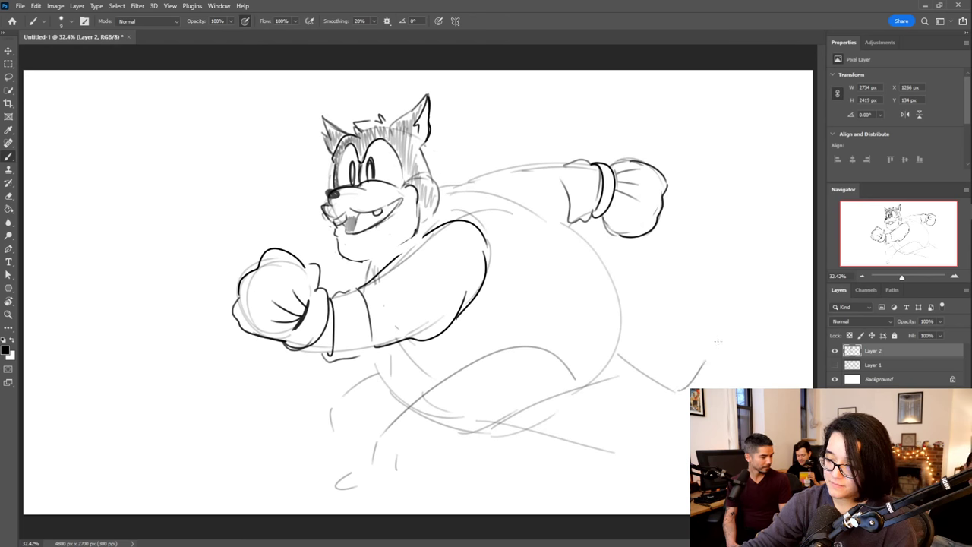
mouse_move(555, 441)
mouse_down()
mouse_move(641, 454)
mouse_move(721, 436)
mouse_up()
drag(661, 377, 689, 351)
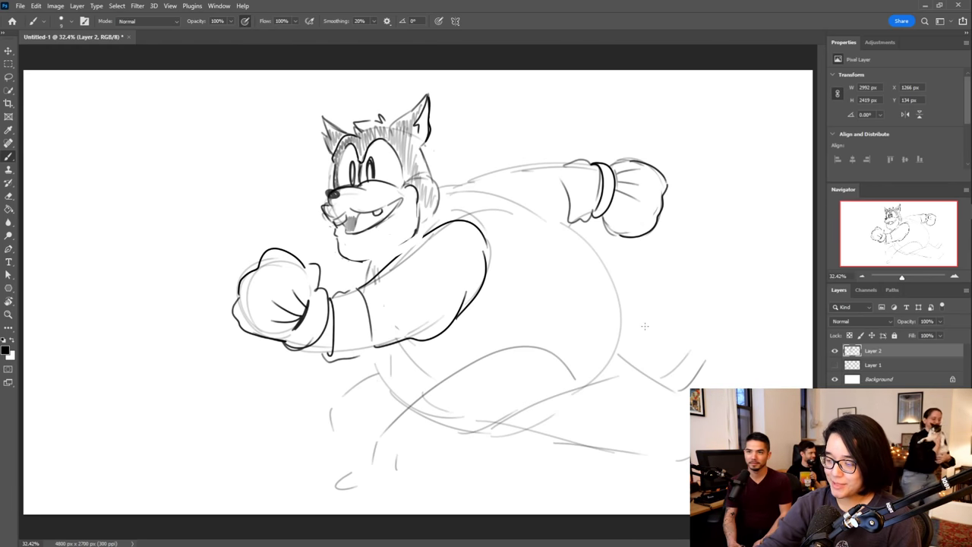
drag(695, 342, 776, 386)
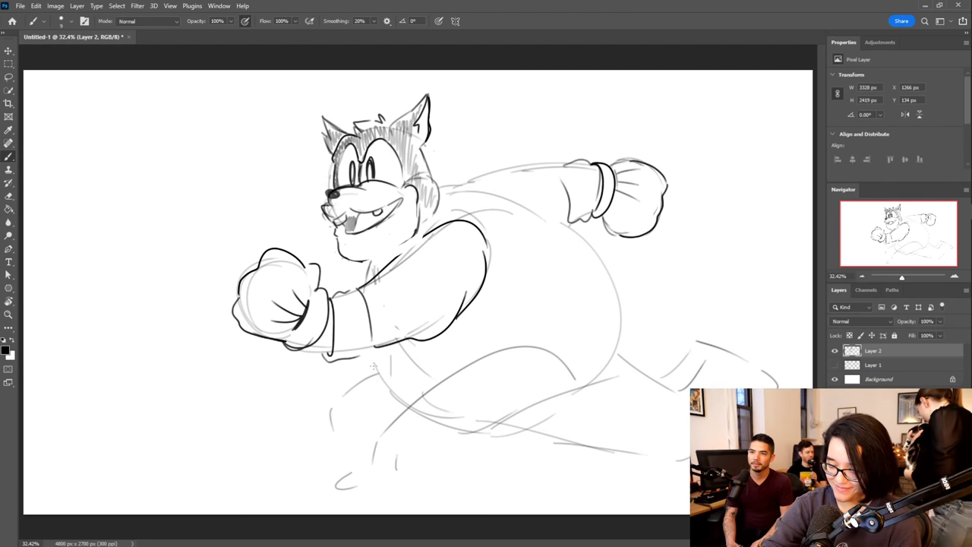
Erase the thigh arc over the belly and ink the front leg with a furry knee, banded ankle cuff and thick-soled shoe
mouse_move(375, 375)
mouse_down()
mouse_move(346, 480)
mouse_move(333, 489)
mouse_move(381, 496)
mouse_move(423, 475)
mouse_move(396, 451)
mouse_move(357, 483)
mouse_move(398, 412)
mouse_move(343, 431)
mouse_move(331, 419)
mouse_move(361, 372)
mouse_move(453, 375)
mouse_move(506, 345)
mouse_move(533, 342)
mouse_move(572, 371)
mouse_up()
mouse_move(376, 372)
mouse_down()
mouse_move(330, 410)
mouse_move(325, 455)
mouse_move(335, 472)
mouse_move(319, 474)
mouse_move(385, 448)
mouse_move(398, 462)
mouse_up()
drag(325, 476, 305, 469)
mouse_move(296, 465)
mouse_down()
mouse_move(290, 496)
mouse_move(415, 486)
mouse_move(371, 464)
mouse_move(297, 465)
mouse_move(337, 474)
mouse_move(398, 469)
mouse_up()
drag(400, 463, 380, 469)
drag(302, 465, 325, 495)
mouse_move(325, 483)
mouse_down()
mouse_move(295, 492)
mouse_move(358, 492)
mouse_move(345, 494)
mouse_move(390, 475)
mouse_move(383, 492)
mouse_move(402, 484)
mouse_up()
drag(390, 445, 415, 418)
key(ctrl+z)
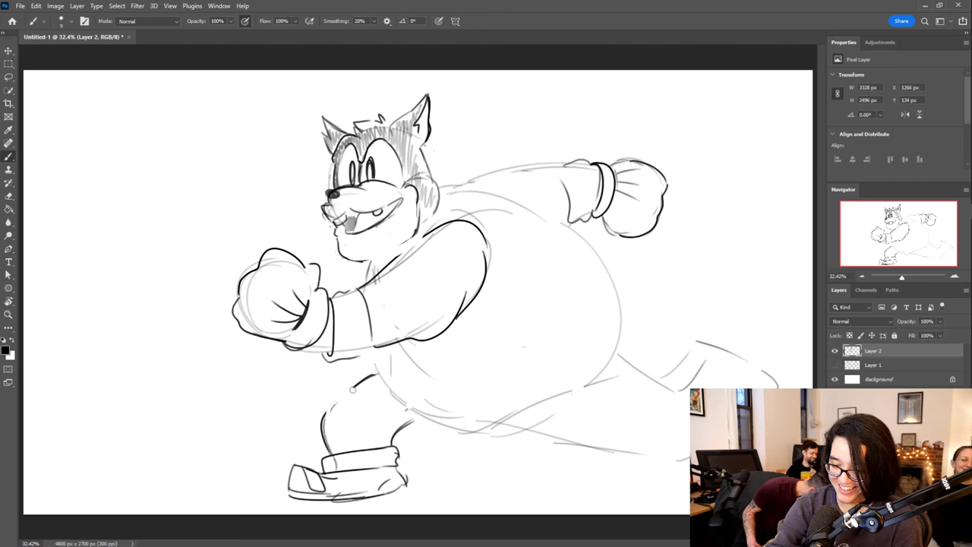
mouse_move(331, 416)
mouse_down()
mouse_move(328, 399)
mouse_move(353, 388)
mouse_up()
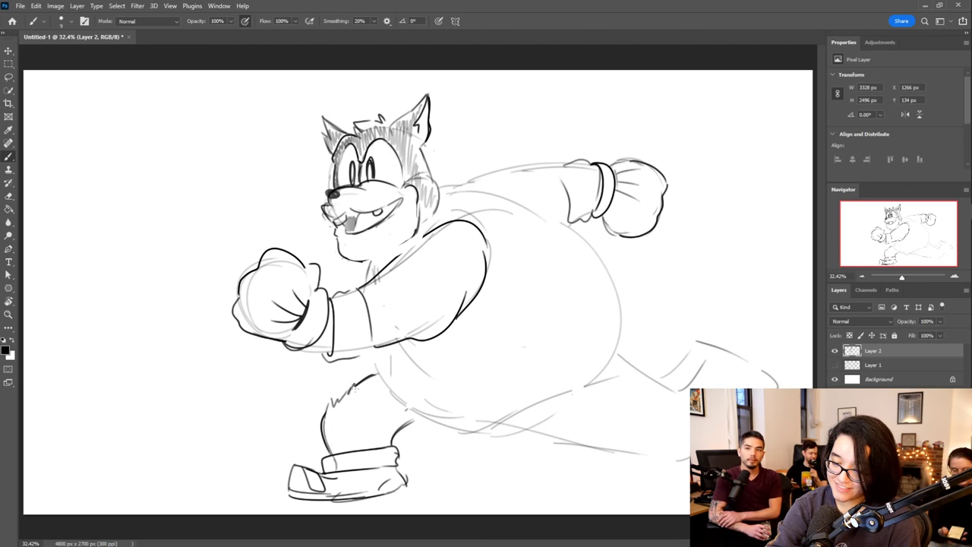
Ink the outstretched hind leg with a jagged fur tuft underneath, plus the cuff and outline of the raised rear shoe
mouse_move(410, 411)
mouse_down()
mouse_move(514, 426)
mouse_move(458, 426)
mouse_move(587, 429)
mouse_move(538, 428)
mouse_move(670, 449)
mouse_up()
mouse_move(612, 355)
mouse_down()
mouse_move(657, 372)
mouse_move(690, 354)
mouse_move(674, 376)
mouse_move(691, 343)
mouse_up()
mouse_move(664, 377)
mouse_down()
mouse_move(697, 386)
mouse_move(664, 365)
mouse_move(726, 388)
mouse_up()
mouse_move(675, 363)
mouse_down()
mouse_move(691, 336)
mouse_move(759, 357)
mouse_move(780, 387)
mouse_up()
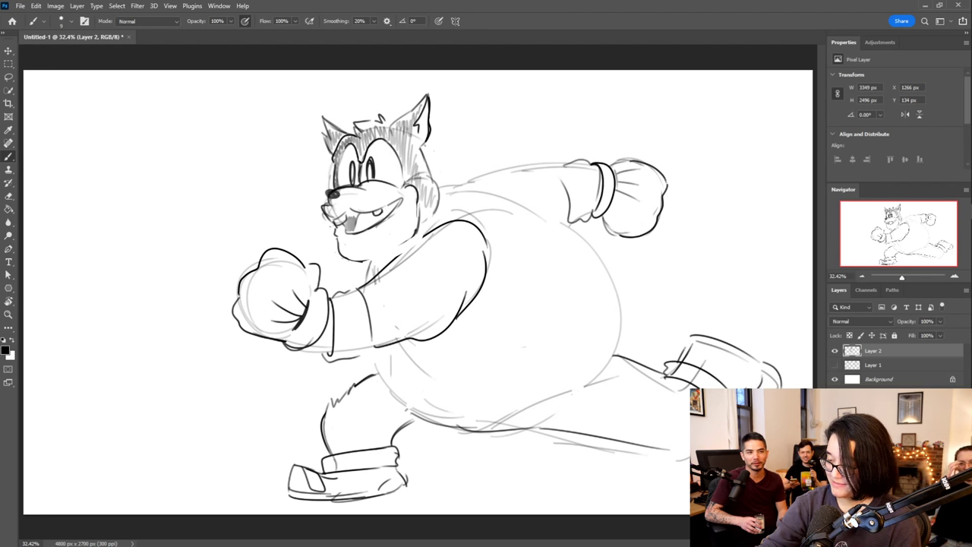
drag(766, 377, 767, 387)
drag(689, 345, 751, 355)
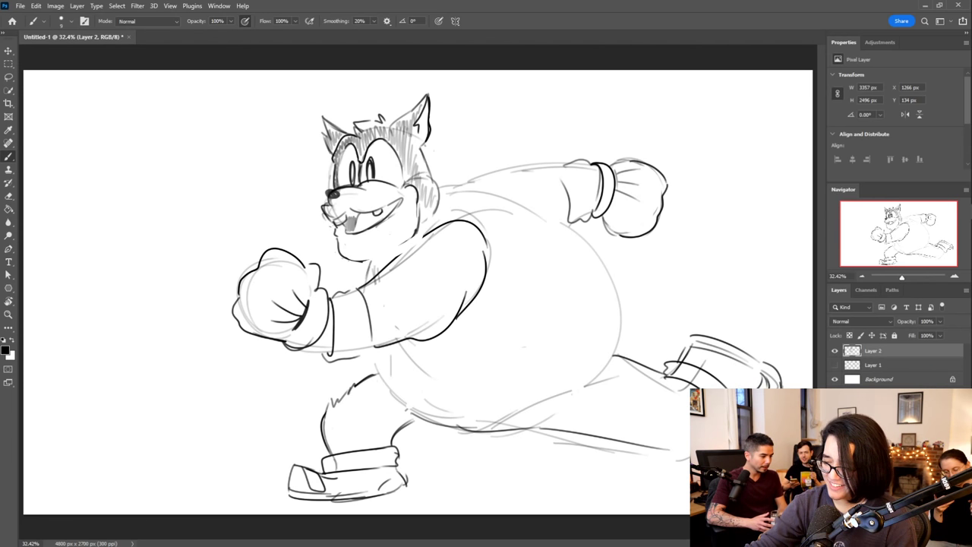
drag(550, 430, 629, 446)
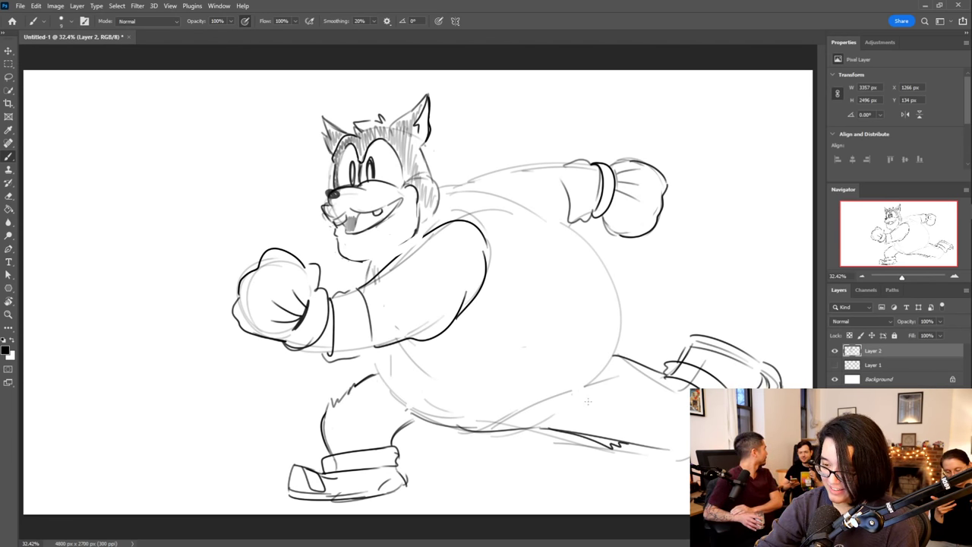
Ink a double shirt hem curving across the lower belly, the outline of the back and a pointed tail above the hind leg
mouse_move(370, 367)
mouse_down()
mouse_move(406, 393)
mouse_move(436, 392)
mouse_move(594, 319)
mouse_up()
drag(389, 394, 595, 328)
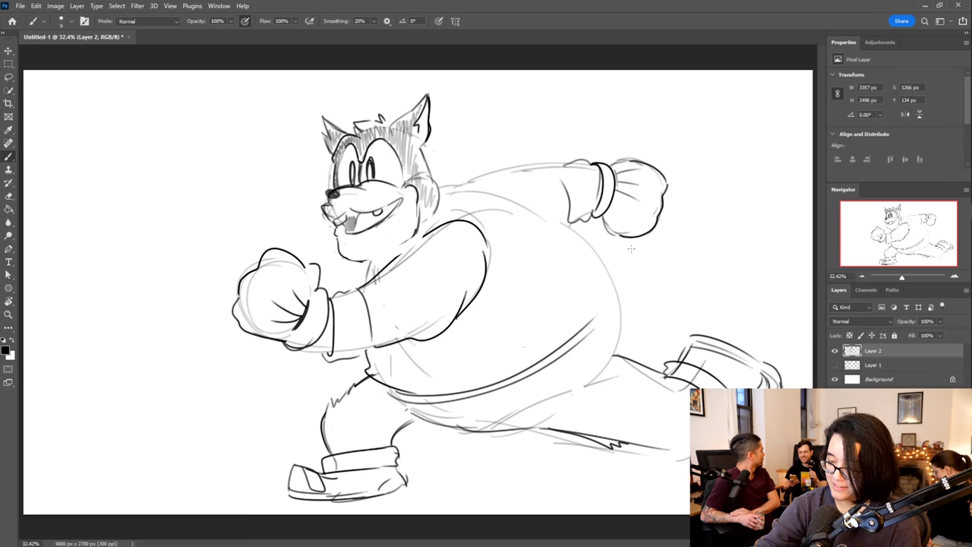
mouse_move(571, 225)
mouse_down()
mouse_move(615, 294)
mouse_move(596, 325)
mouse_up()
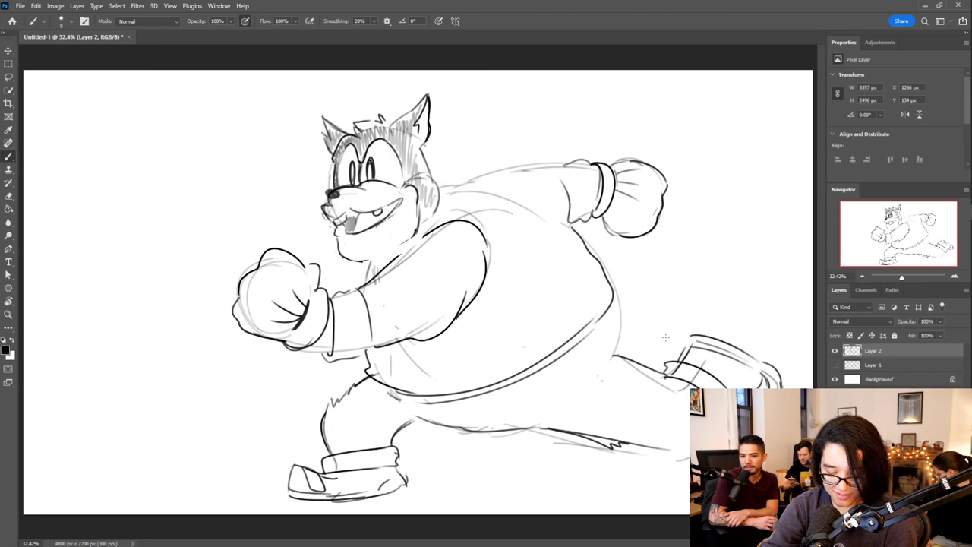
mouse_move(611, 308)
mouse_down()
mouse_move(633, 278)
mouse_move(614, 354)
mouse_up()
drag(674, 453, 684, 456)
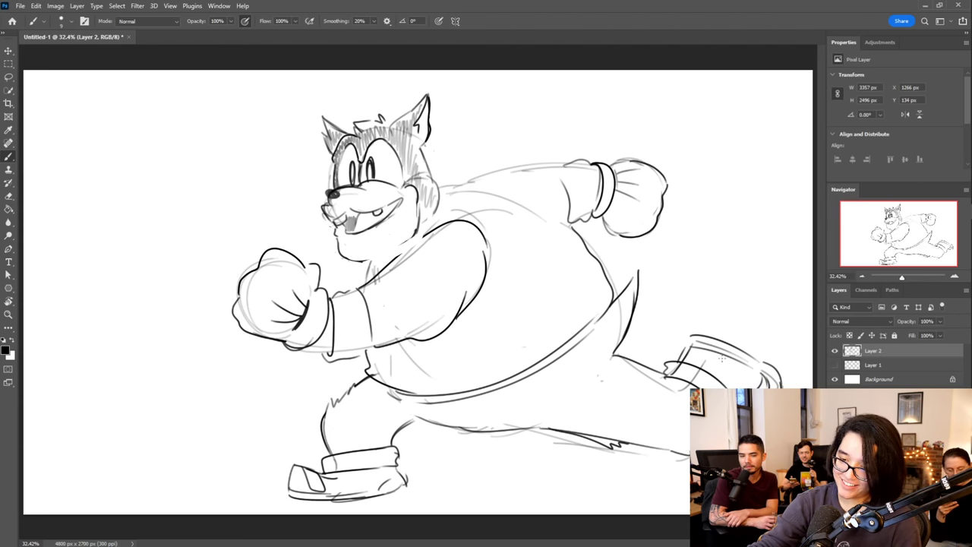
Draw a flat ground shadow with a jagged upper edge, stretching back from the front shoe beneath the body
mouse_move(410, 483)
mouse_down()
mouse_move(504, 453)
mouse_move(495, 465)
mouse_move(522, 473)
mouse_move(690, 480)
mouse_up()
drag(689, 481, 414, 486)
drag(493, 485, 690, 481)
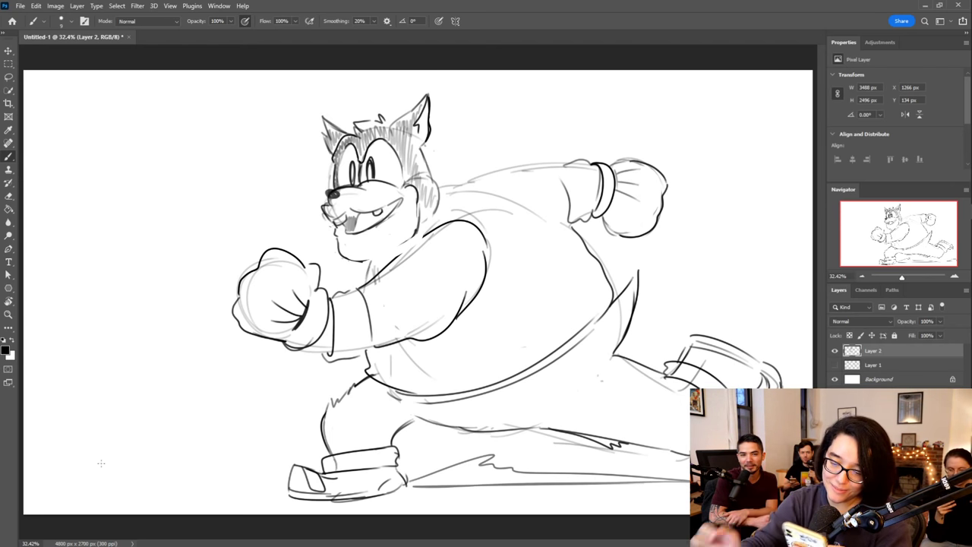
Fill the legs, lower body and tail with zigzag hatching, adding darker strokes directly under the shirt hem
mouse_move(323, 449)
mouse_down()
mouse_move(358, 404)
mouse_move(372, 414)
mouse_move(382, 402)
mouse_move(471, 412)
mouse_move(564, 383)
mouse_move(627, 302)
mouse_up()
mouse_move(527, 418)
mouse_down()
mouse_move(533, 395)
mouse_move(591, 383)
mouse_move(629, 395)
mouse_move(646, 372)
mouse_move(662, 414)
mouse_move(688, 413)
mouse_up()
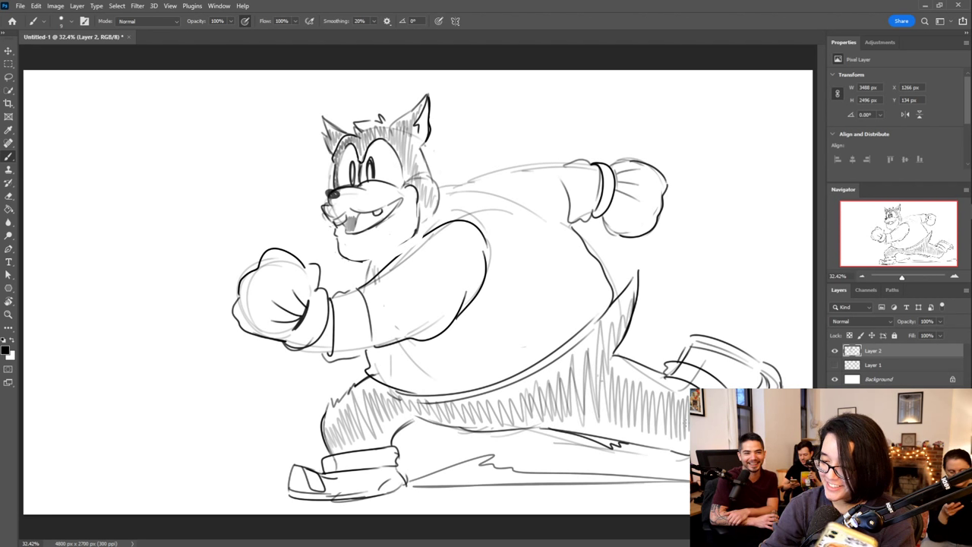
mouse_move(473, 410)
mouse_down()
mouse_move(556, 390)
mouse_move(567, 356)
mouse_move(580, 388)
mouse_move(595, 334)
mouse_up()
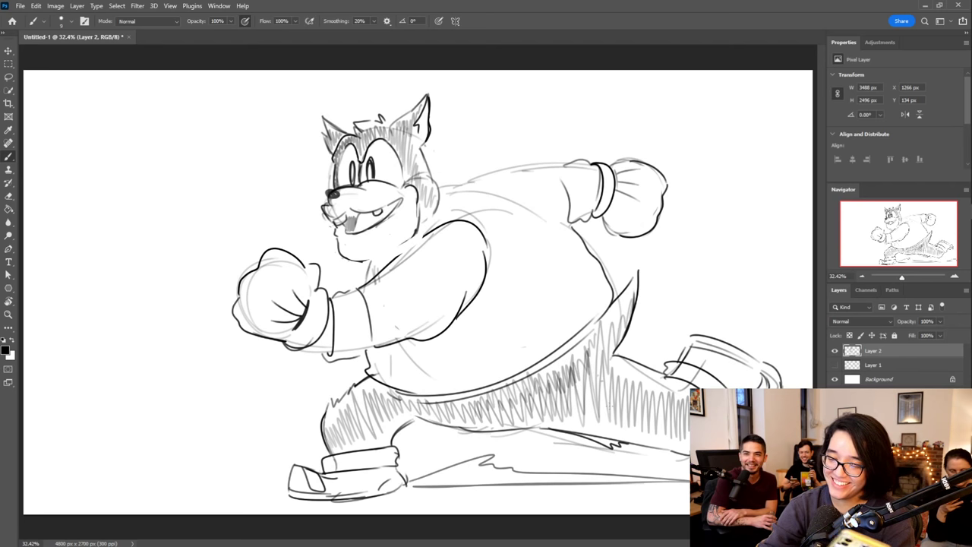
Ink the jaw line and shirt collar around the neck, continuing along the far shoulder with crease lines down the back
drag(348, 263, 402, 246)
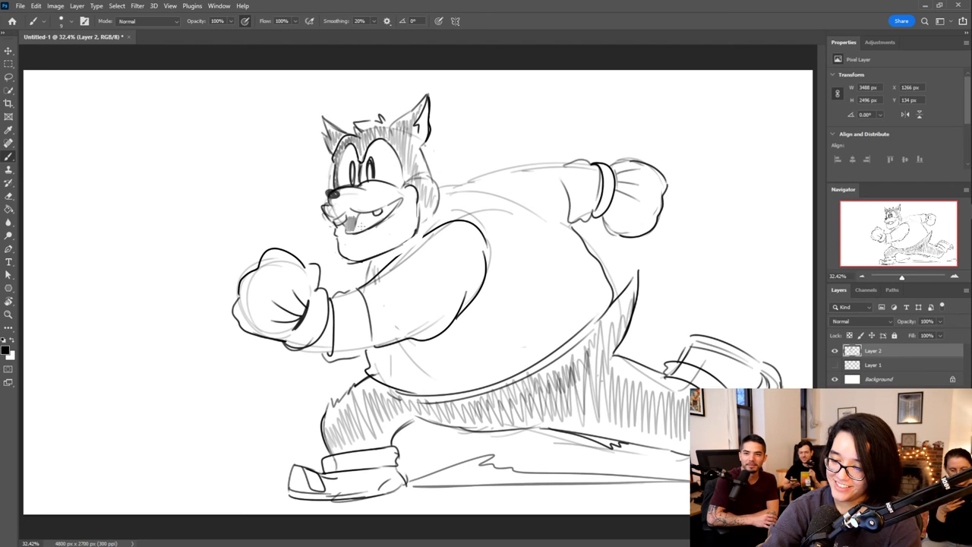
drag(364, 272, 399, 248)
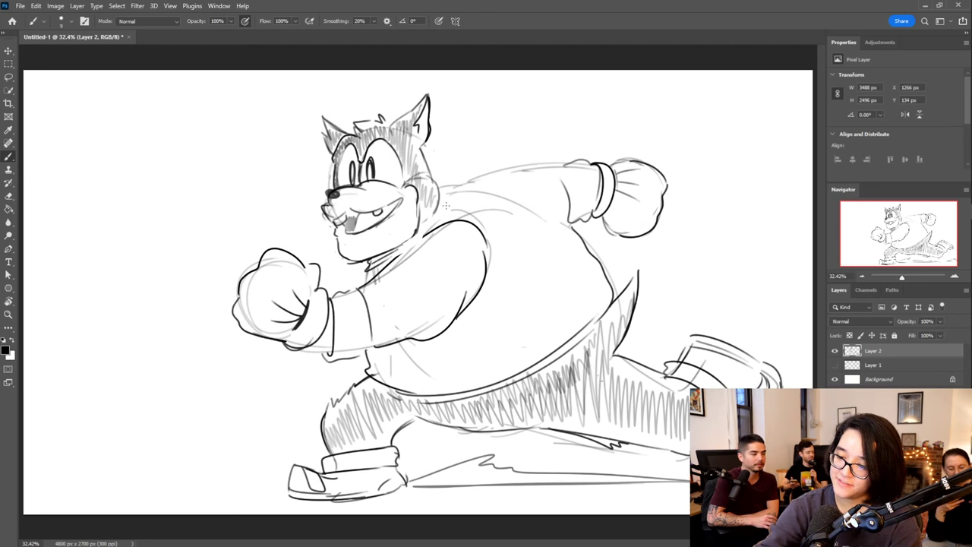
drag(437, 206, 416, 235)
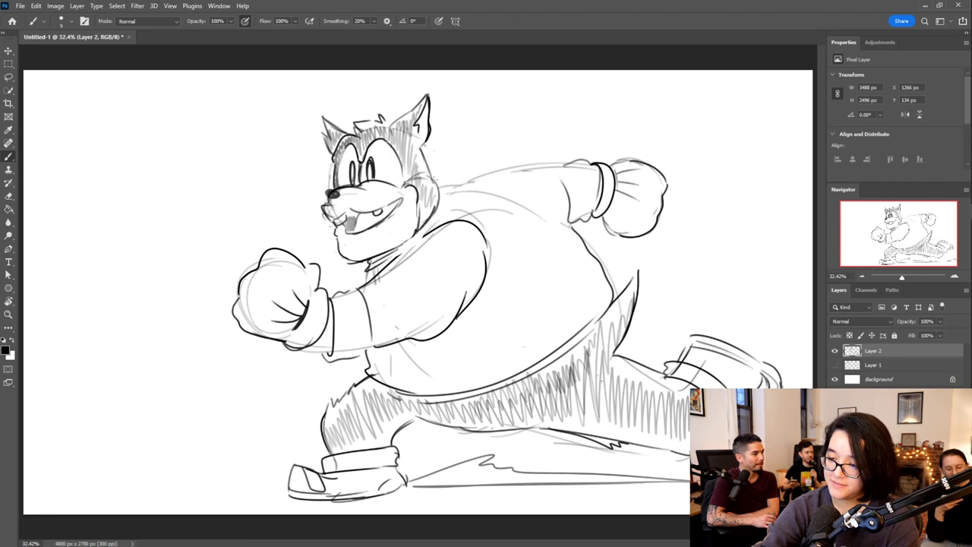
mouse_move(436, 180)
mouse_down()
mouse_move(440, 191)
mouse_move(465, 181)
mouse_move(586, 245)
mouse_up()
drag(475, 181, 523, 217)
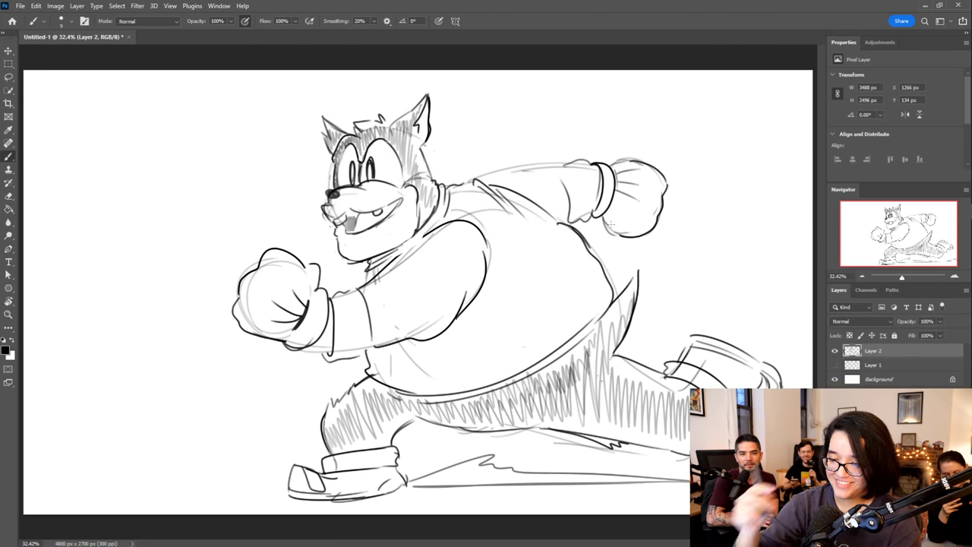
Add fold lines across the lower shirt and reshape the front shoe with a taller, pointed toe
drag(371, 376, 501, 355)
drag(445, 376, 465, 372)
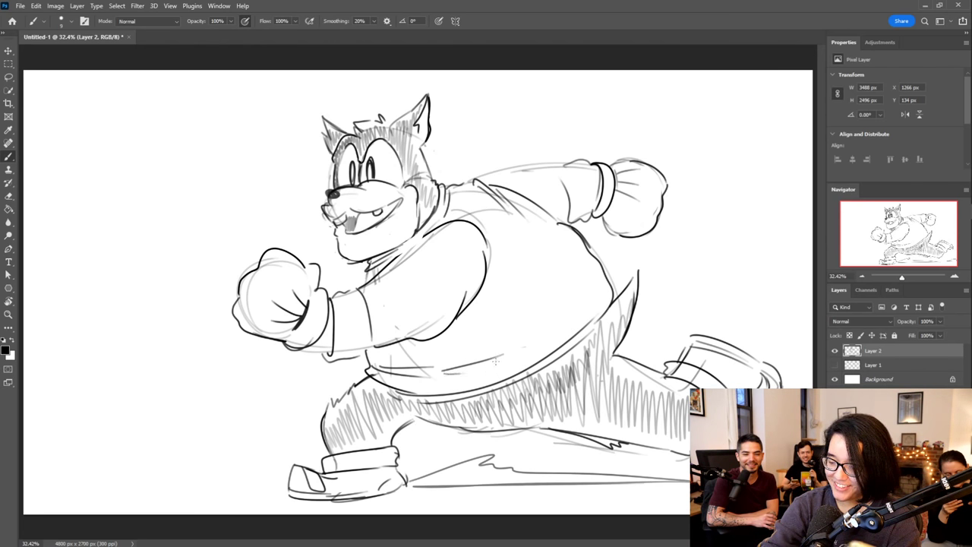
mouse_move(287, 484)
mouse_down()
mouse_move(303, 476)
mouse_move(300, 456)
mouse_up()
mouse_move(325, 488)
mouse_down()
mouse_move(348, 483)
mouse_move(302, 473)
mouse_move(344, 484)
mouse_move(296, 487)
mouse_move(355, 488)
mouse_up()
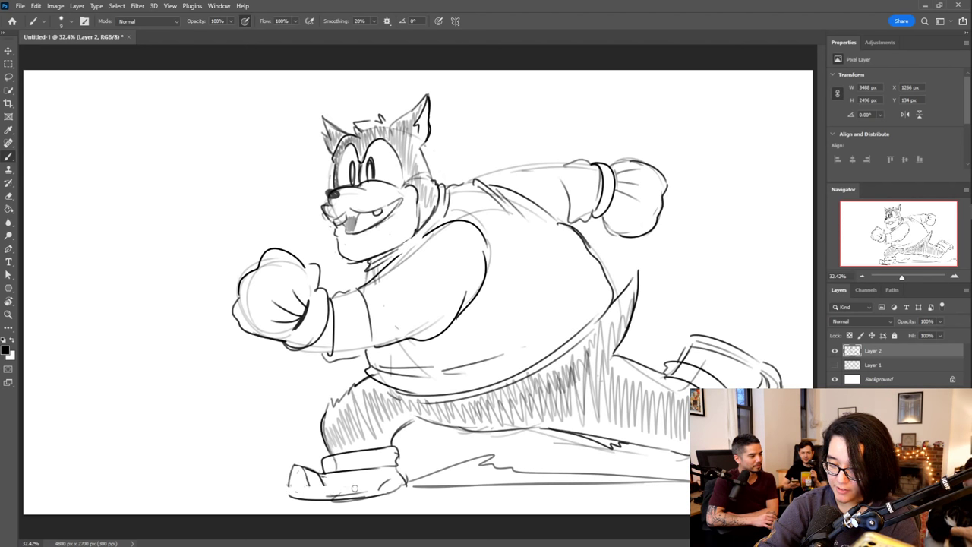
mouse_move(293, 471)
mouse_down()
mouse_move(288, 495)
mouse_move(317, 495)
mouse_up()
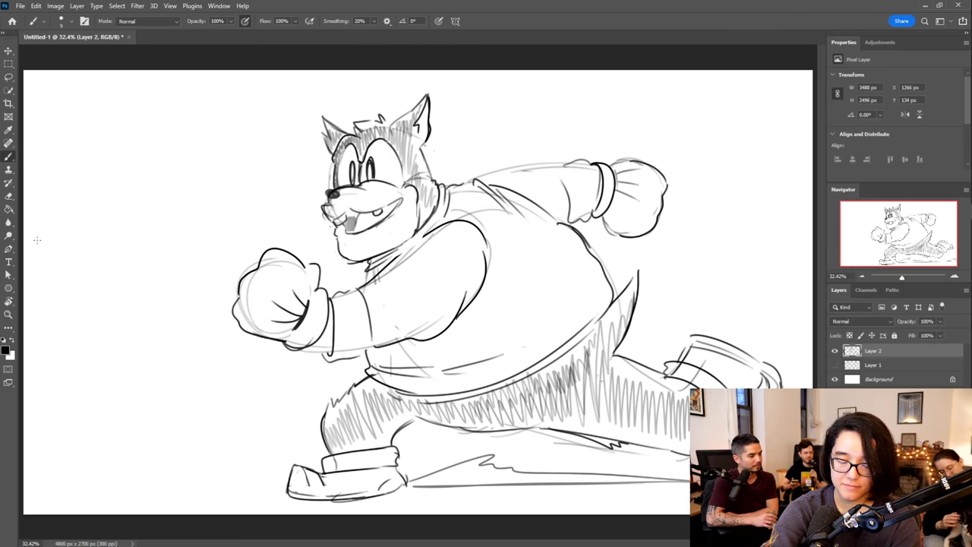
Sketch a small second character's round head in front of the big one, with muzzle, teeth, oval eyes and two trailing lines
mouse_move(35, 226)
mouse_down()
mouse_move(30, 188)
mouse_move(97, 182)
mouse_move(46, 231)
mouse_up()
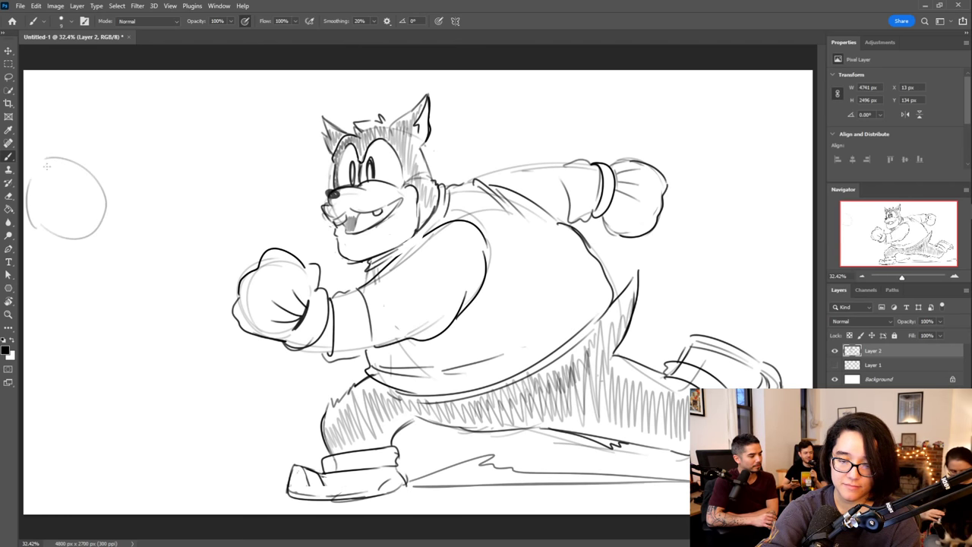
drag(32, 167, 63, 154)
mouse_move(39, 238)
mouse_down()
mouse_move(24, 219)
mouse_move(32, 210)
mouse_move(77, 208)
mouse_move(59, 226)
mouse_move(79, 216)
mouse_move(73, 204)
mouse_up()
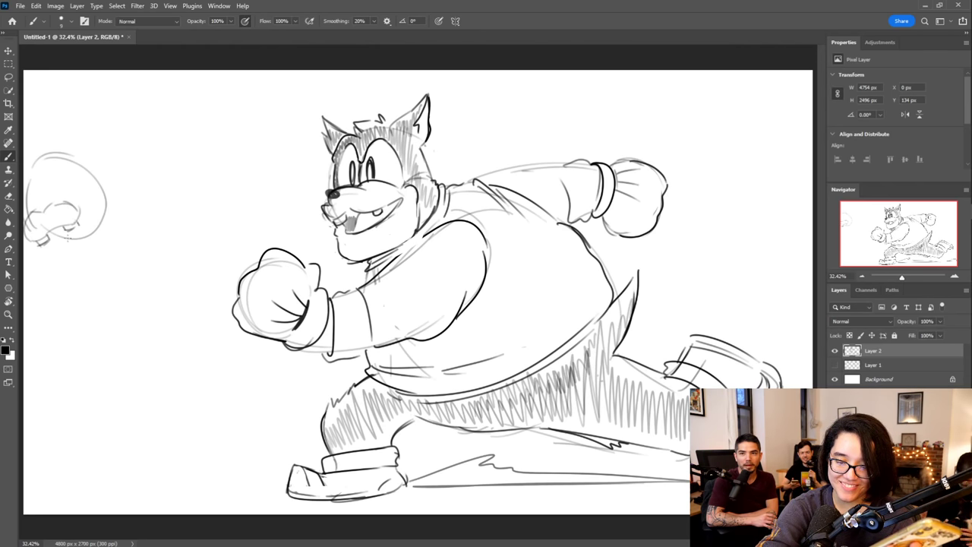
mouse_move(45, 257)
mouse_down()
mouse_move(65, 252)
mouse_move(79, 233)
mouse_move(75, 249)
mouse_move(66, 232)
mouse_move(80, 231)
mouse_up()
mouse_move(40, 203)
mouse_down()
mouse_move(47, 215)
mouse_move(35, 187)
mouse_move(67, 181)
mouse_move(60, 200)
mouse_move(67, 190)
mouse_move(41, 171)
mouse_move(69, 161)
mouse_move(213, 193)
mouse_up()
drag(88, 191, 148, 212)
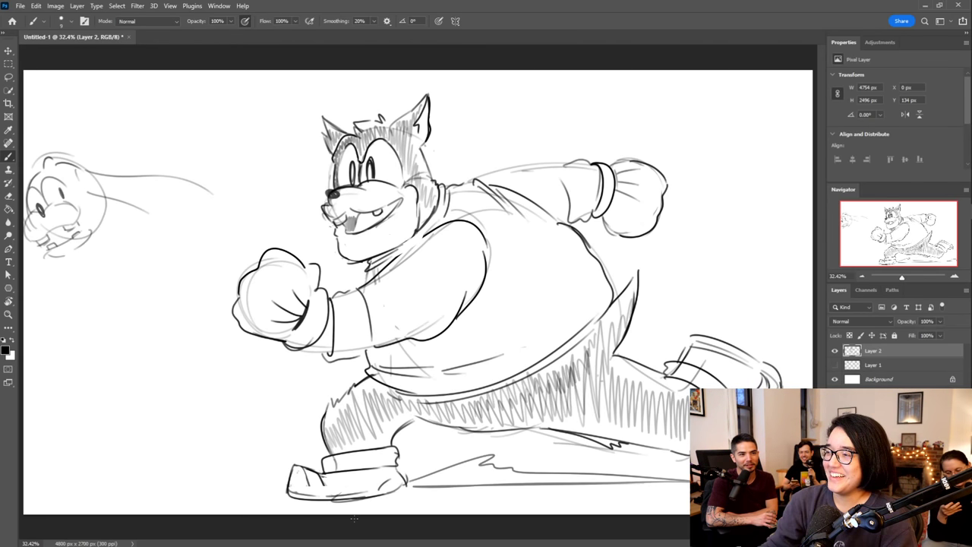
Erase the two trailing lines behind the small character's head
drag(101, 196, 145, 211)
mouse_move(89, 174)
mouse_down()
mouse_move(195, 188)
mouse_move(121, 174)
mouse_up()
drag(200, 182, 212, 192)
key(ctrl+z)
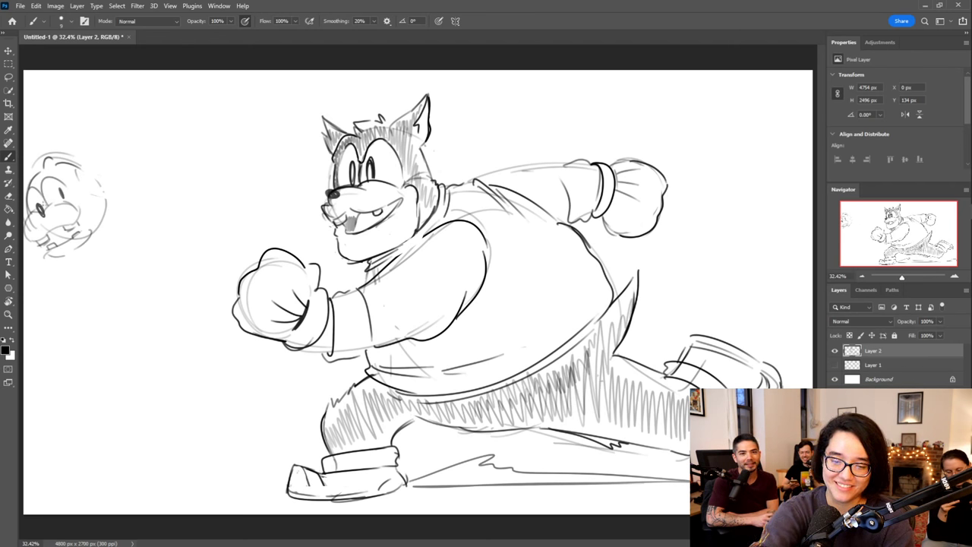
Darken the small character's pupils and ink the curved back of its head
drag(53, 189, 60, 199)
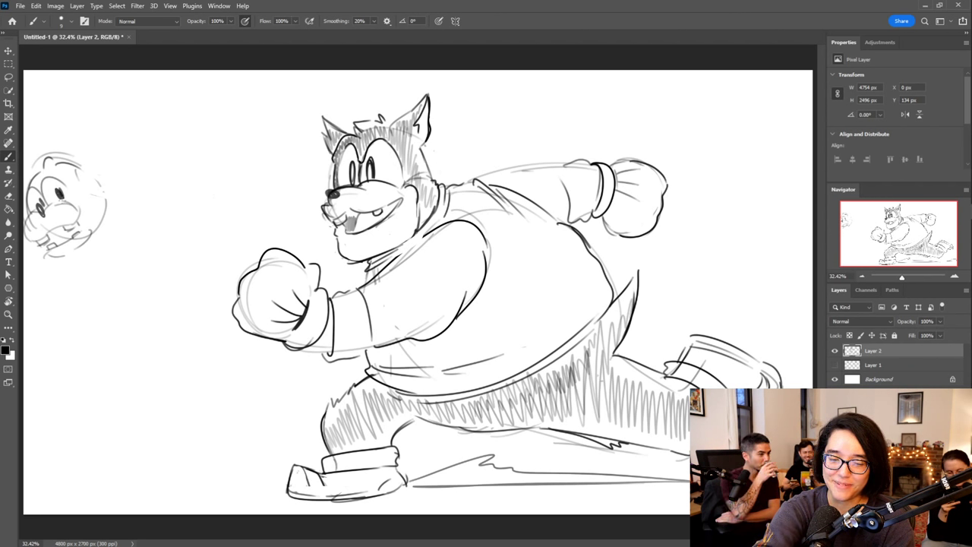
drag(42, 200, 44, 209)
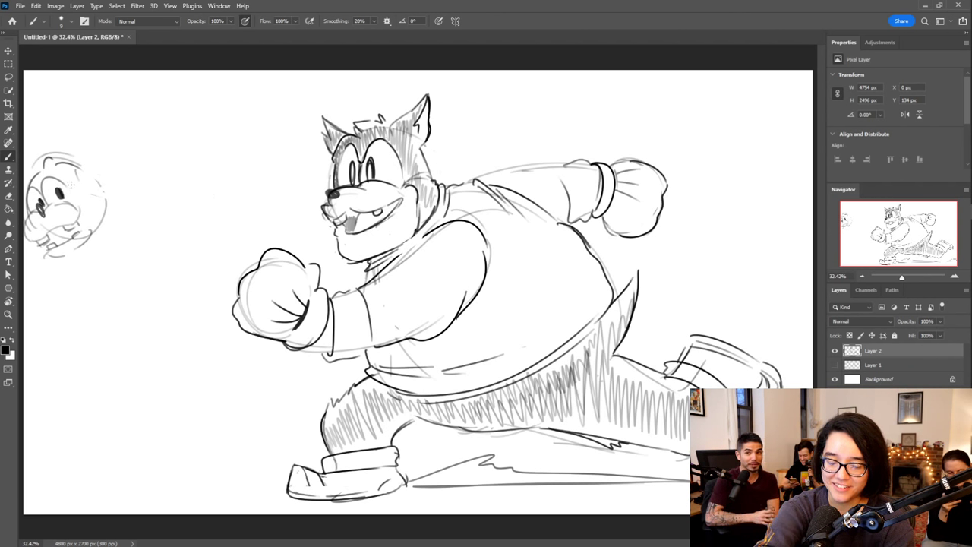
mouse_move(56, 165)
mouse_down()
mouse_move(81, 180)
mouse_move(85, 231)
mouse_up()
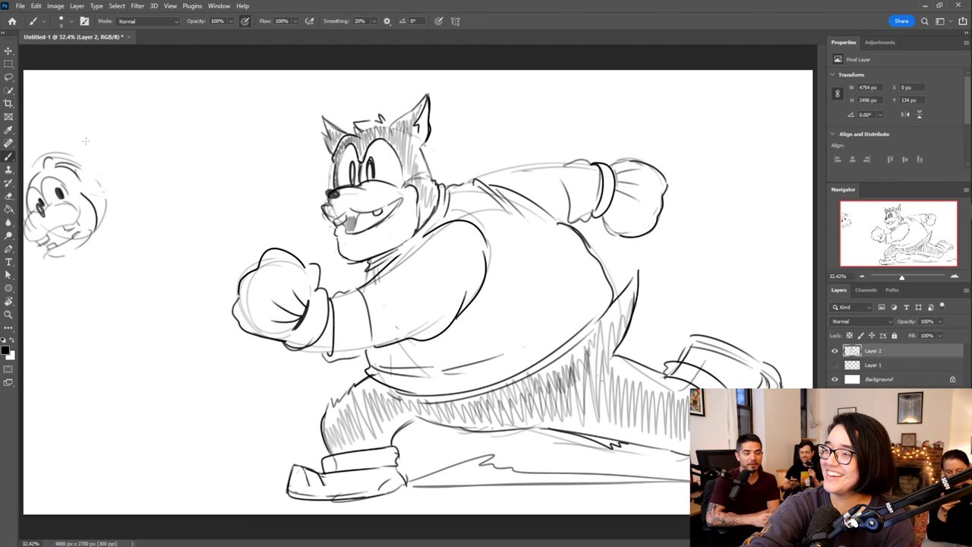
Draw a long shape streaming back from the small head, a raised cuffed glove above it and an expressive brow
drag(58, 163, 193, 193)
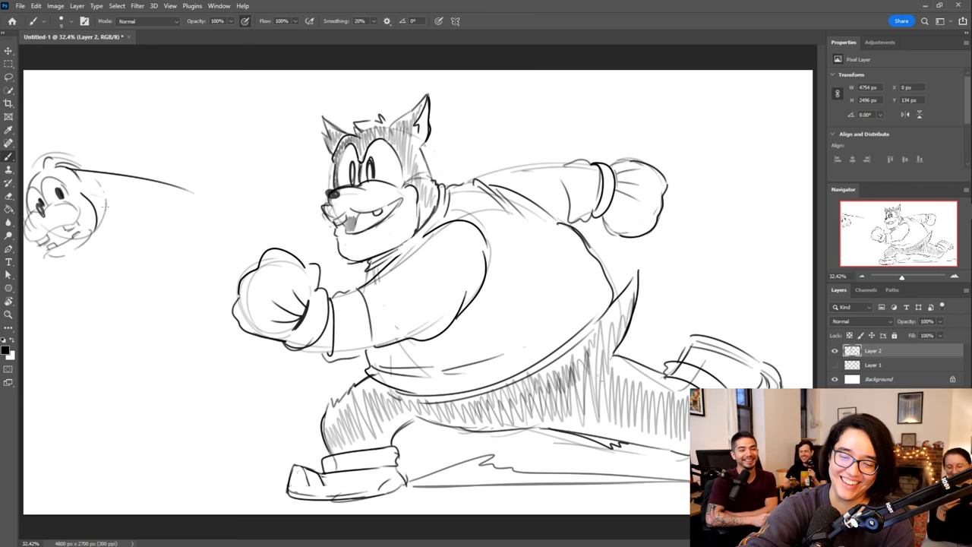
mouse_move(76, 173)
mouse_down()
mouse_move(167, 219)
mouse_move(174, 196)
mouse_up()
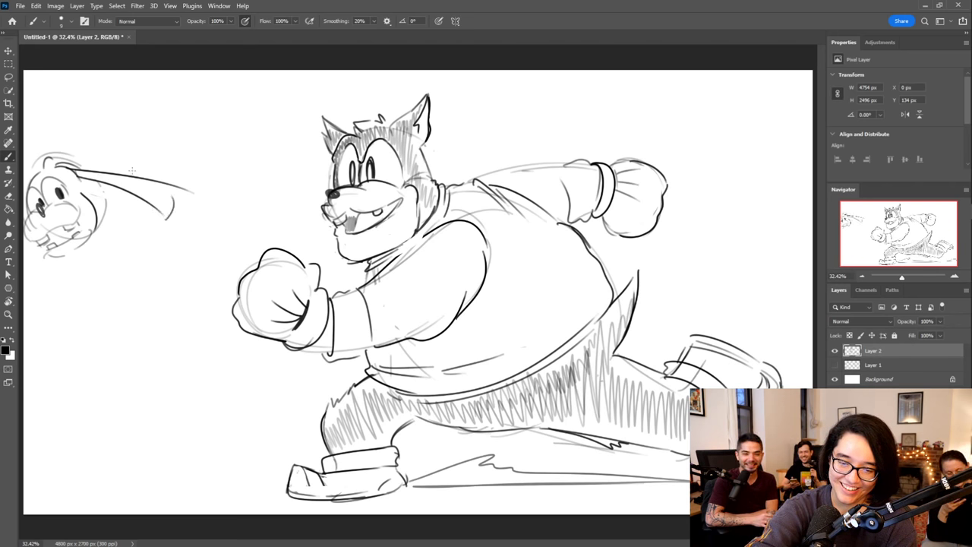
mouse_move(73, 156)
mouse_down()
mouse_move(56, 138)
mouse_move(79, 126)
mouse_move(92, 157)
mouse_move(81, 135)
mouse_move(82, 156)
mouse_move(103, 138)
mouse_move(112, 101)
mouse_move(110, 138)
mouse_move(91, 141)
mouse_up()
mouse_move(59, 178)
mouse_down()
mouse_move(34, 178)
mouse_move(44, 173)
mouse_move(22, 198)
mouse_up()
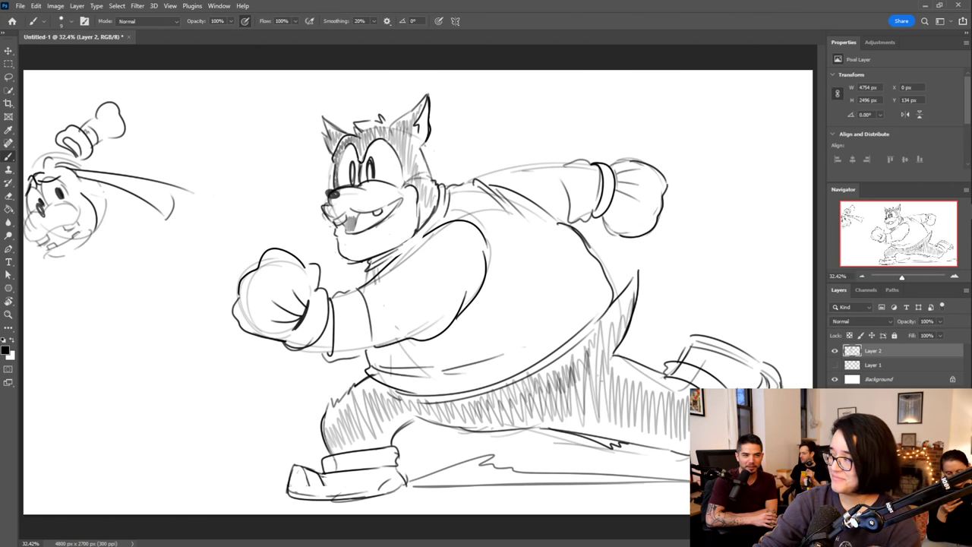
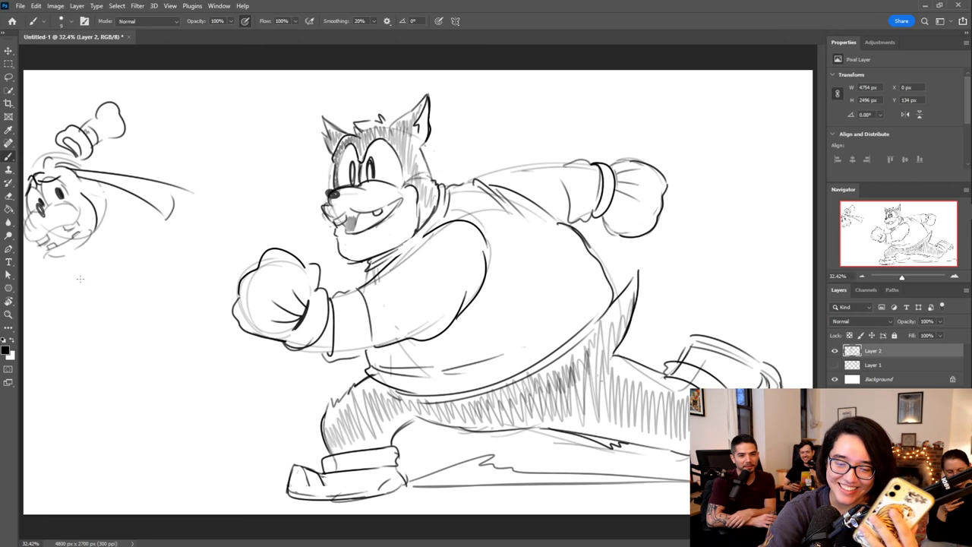
Darken the small character's jaw and rough in its torso with a shoulder curve, narrow waist and large rounded hips
drag(48, 259, 82, 246)
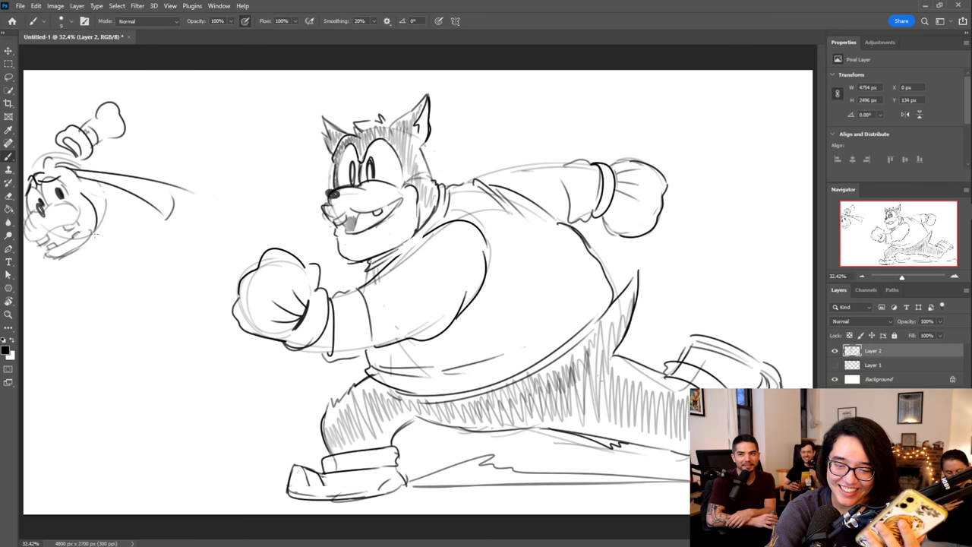
mouse_move(53, 293)
mouse_down()
mouse_move(85, 258)
mouse_move(124, 251)
mouse_up()
drag(70, 274, 46, 353)
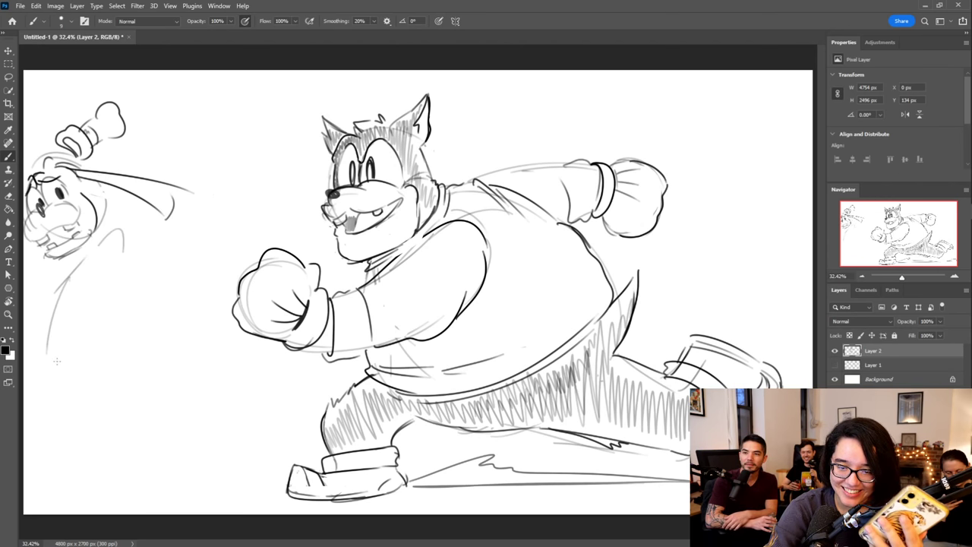
drag(59, 299, 53, 377)
drag(106, 394, 66, 425)
mouse_move(121, 229)
mouse_down()
mouse_move(100, 305)
mouse_move(113, 333)
mouse_move(104, 327)
mouse_move(146, 348)
mouse_up()
mouse_move(53, 363)
mouse_down()
mouse_move(97, 418)
mouse_move(137, 382)
mouse_up()
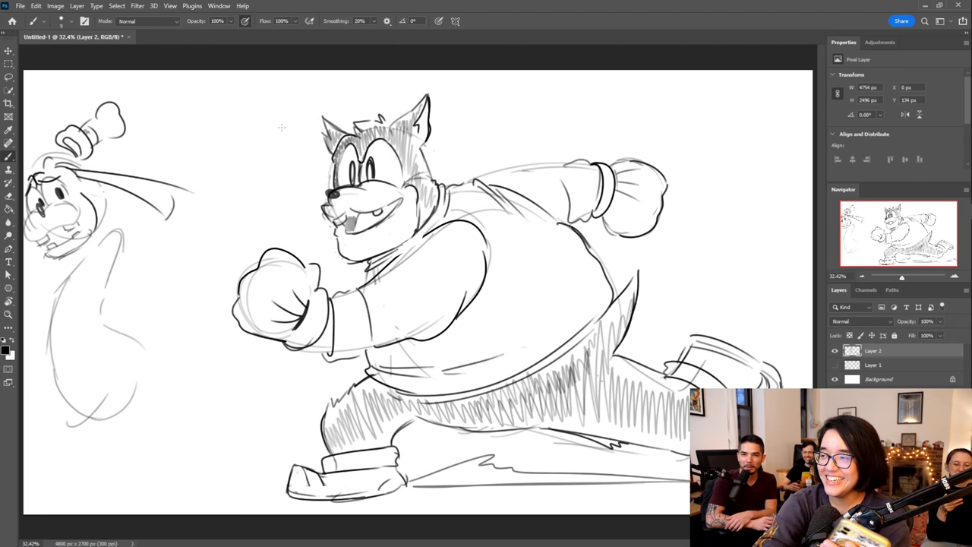
Sketch the small character's rear leg kicked up behind the hips, with a bent knee and raised shin
mouse_move(103, 340)
mouse_down()
mouse_move(136, 446)
mouse_move(163, 457)
mouse_up()
drag(111, 369, 150, 456)
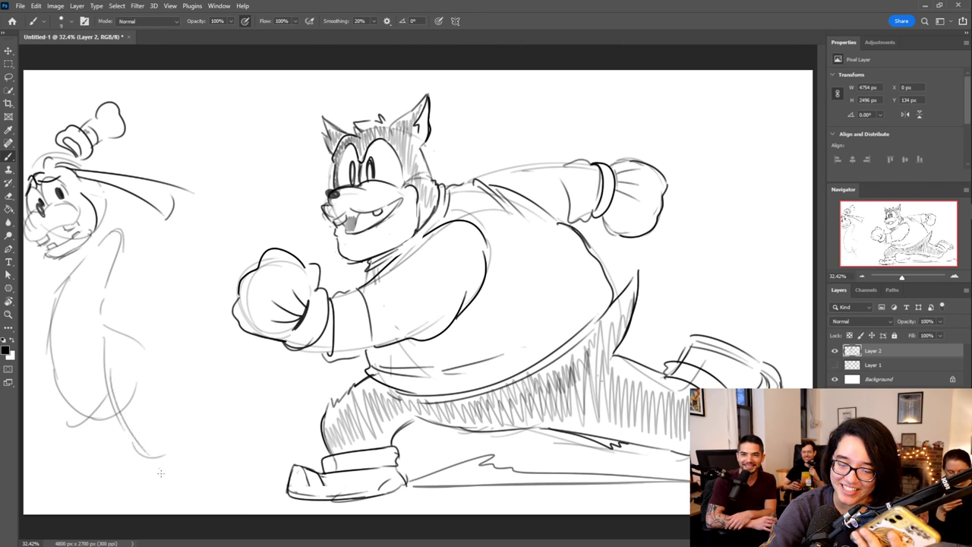
mouse_move(138, 342)
mouse_down()
mouse_move(177, 431)
mouse_move(175, 466)
mouse_move(200, 244)
mouse_move(168, 238)
mouse_move(149, 318)
mouse_move(185, 339)
mouse_move(193, 321)
mouse_move(182, 324)
mouse_move(149, 448)
mouse_up()
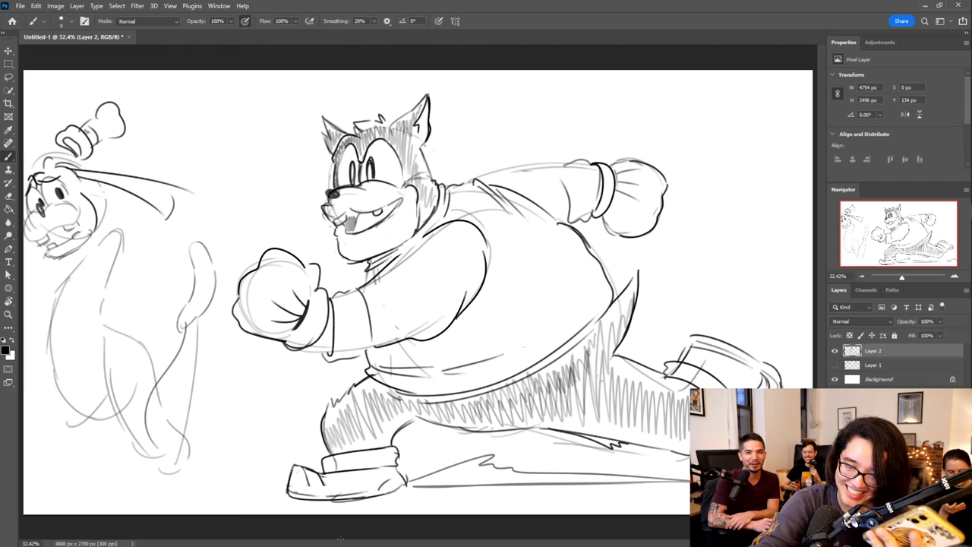
Sketch the small character's front thigh swinging forward from the hips toward the canvas edge
drag(72, 356, 38, 406)
mouse_move(114, 391)
mouse_down()
mouse_move(88, 413)
mouse_move(48, 424)
mouse_up()
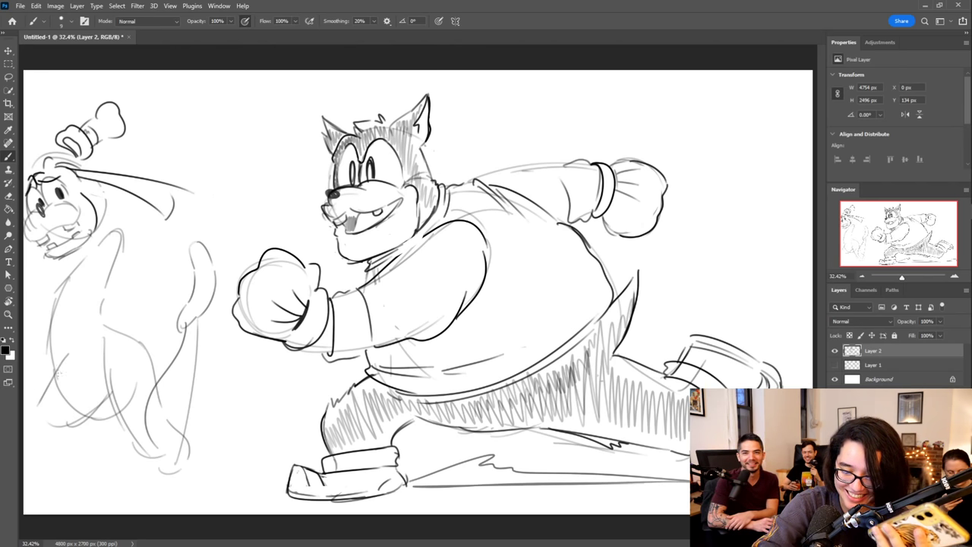
drag(51, 355, 24, 395)
Sketch the front leg's lower half folded back under the hips, ending in a long rounded foot
mouse_move(96, 404)
mouse_down()
mouse_move(34, 434)
mouse_move(62, 449)
mouse_move(45, 448)
mouse_move(138, 462)
mouse_move(100, 459)
mouse_move(116, 466)
mouse_move(99, 482)
mouse_up()
drag(84, 449, 114, 464)
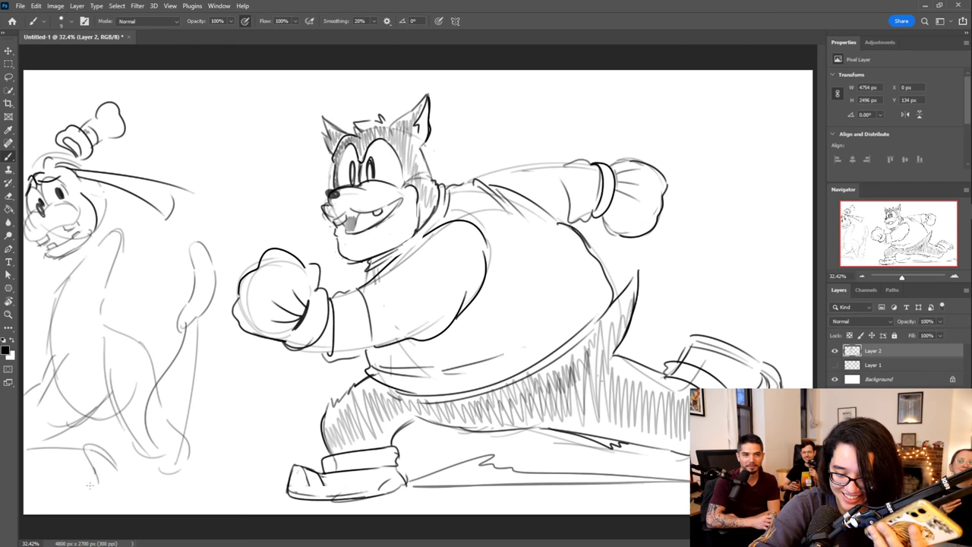
mouse_move(64, 491)
mouse_down()
mouse_move(50, 502)
mouse_move(123, 486)
mouse_up()
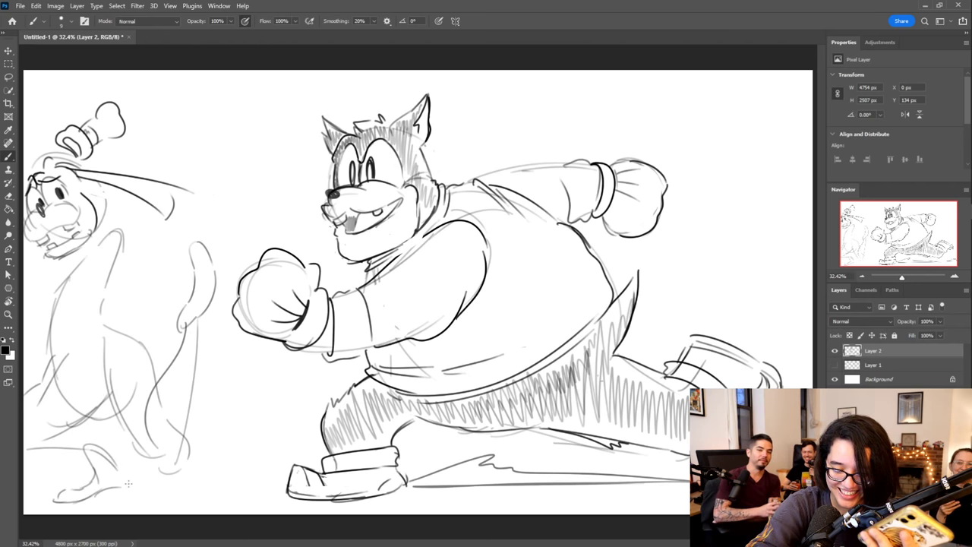
mouse_move(69, 499)
mouse_down()
mouse_move(79, 477)
mouse_move(65, 484)
mouse_move(89, 454)
mouse_move(89, 432)
mouse_move(113, 482)
mouse_move(101, 487)
mouse_move(95, 445)
mouse_move(112, 455)
mouse_move(121, 488)
mouse_up()
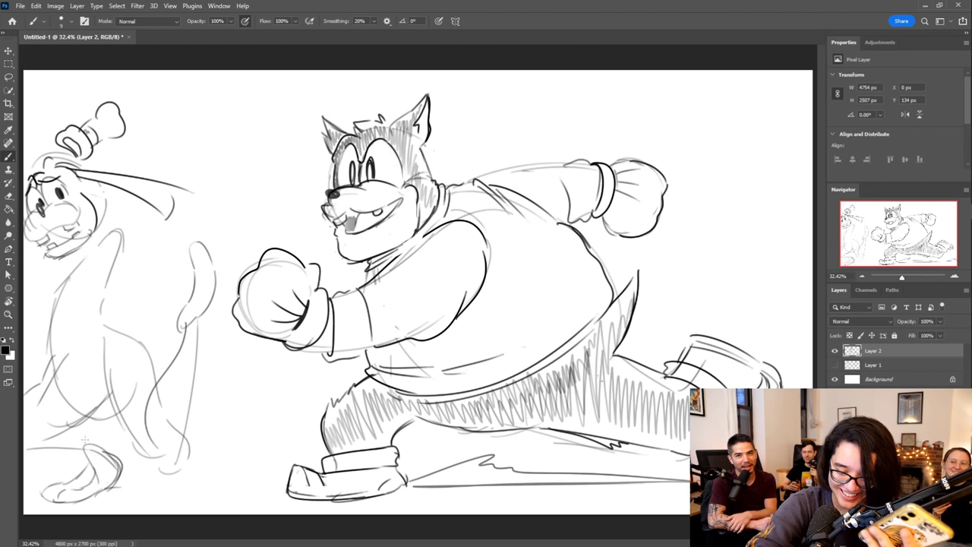
drag(62, 446, 108, 440)
drag(27, 457, 90, 451)
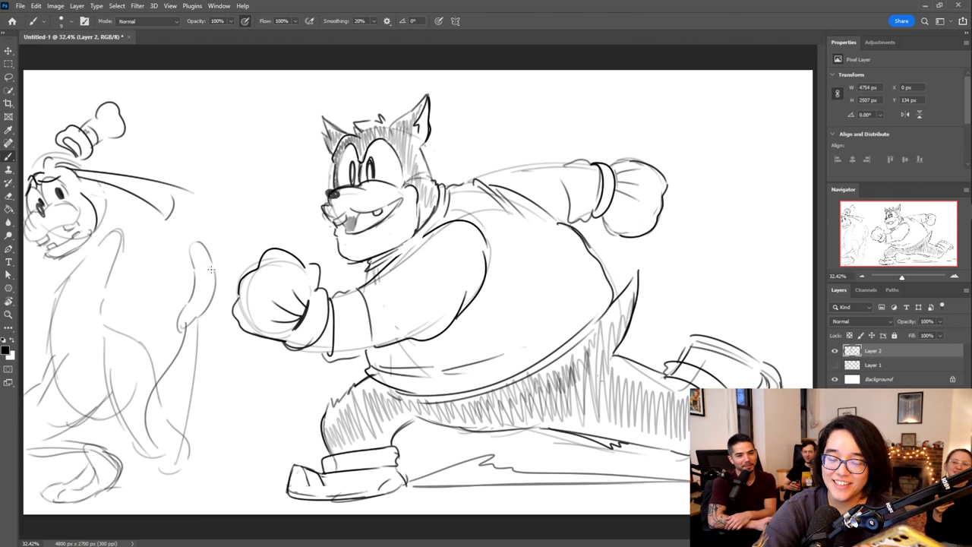
Draw a small foot at the end of the raised rear leg and remove its tall upper toe
mouse_move(211, 261)
mouse_down()
mouse_move(203, 255)
mouse_move(196, 269)
mouse_move(206, 258)
mouse_move(189, 214)
mouse_move(192, 233)
mouse_move(171, 244)
mouse_move(191, 257)
mouse_up()
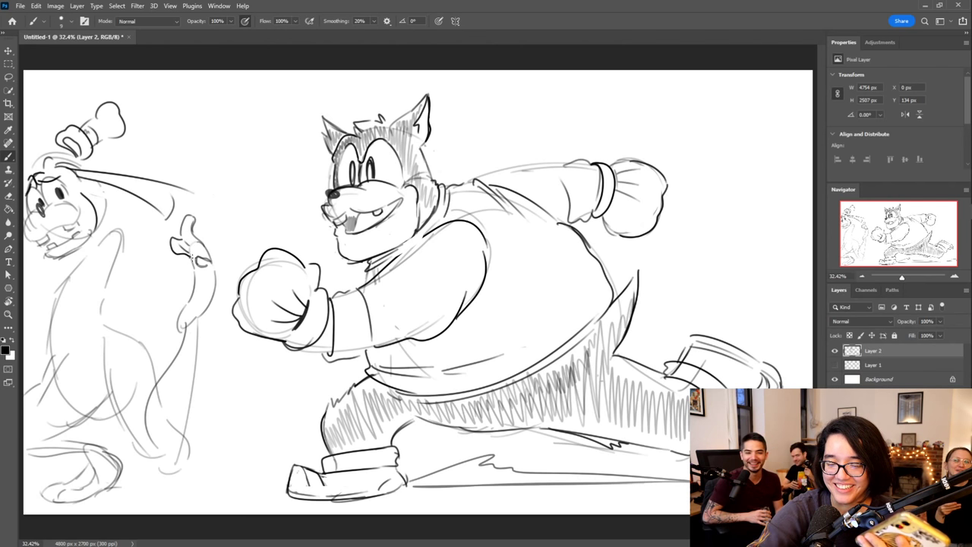
key(ctrl+z)
key(ctrl+z)
key(ctrl+z)
key(ctrl+z)
key(ctrl+z)
key(ctrl+z)
key(ctrl+z)
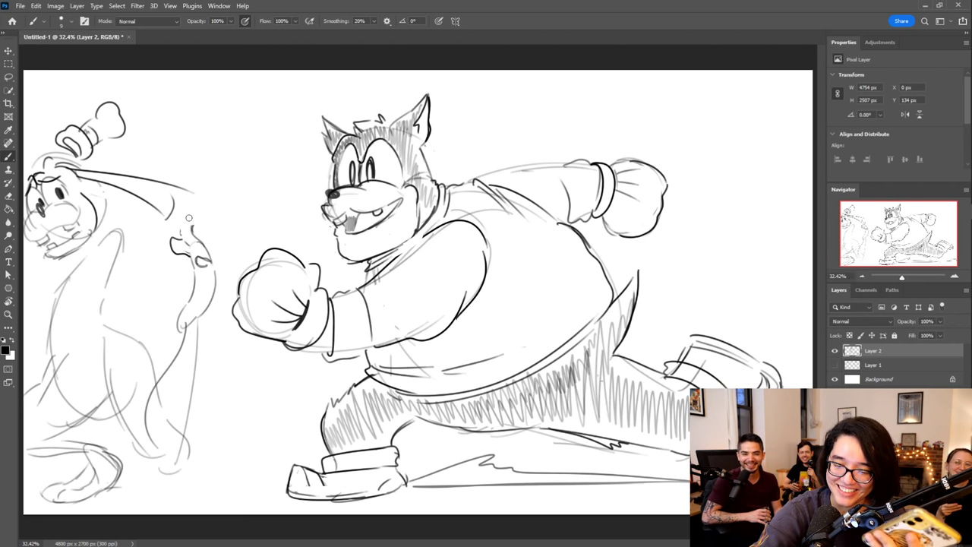
Redraw the raised foot's upper toe shorter, darken the ankle and ink both edges of the raised lower leg
drag(186, 243, 186, 227)
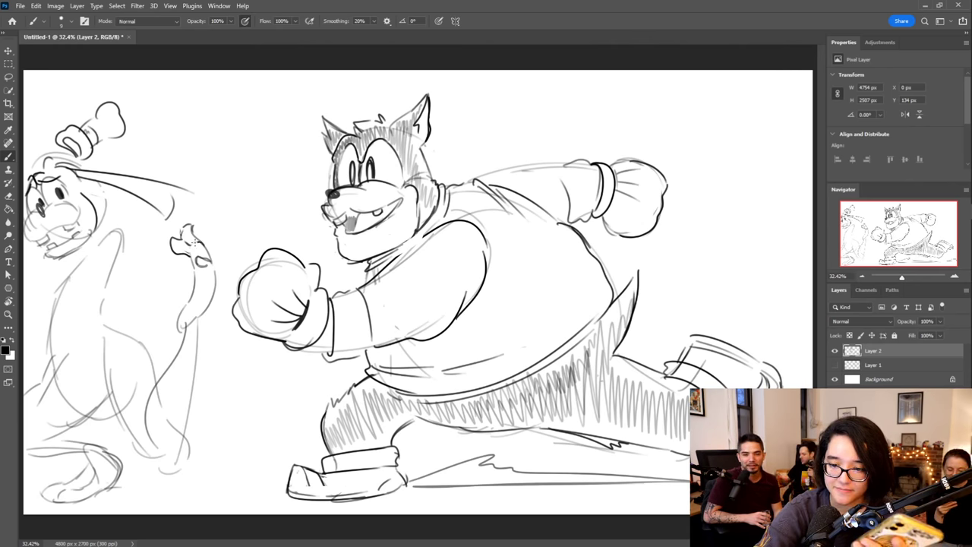
mouse_move(194, 243)
mouse_down()
mouse_move(186, 250)
mouse_move(211, 256)
mouse_move(197, 244)
mouse_up()
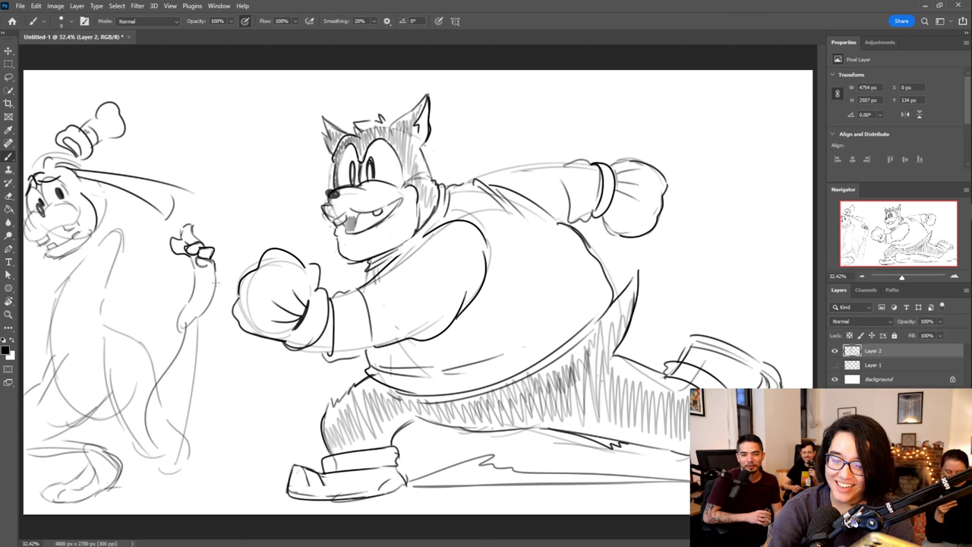
mouse_move(187, 256)
mouse_down()
mouse_move(195, 282)
mouse_move(175, 319)
mouse_move(180, 329)
mouse_up()
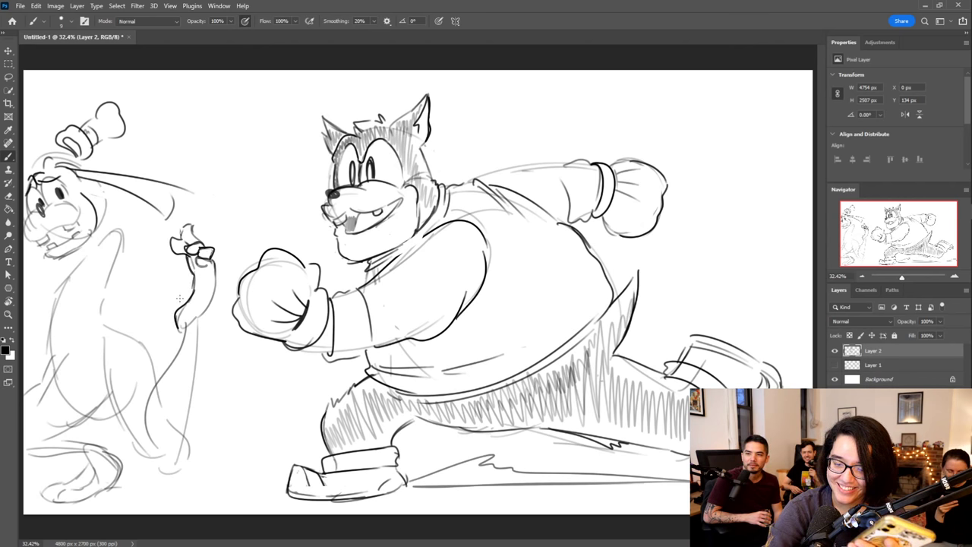
drag(215, 269, 195, 343)
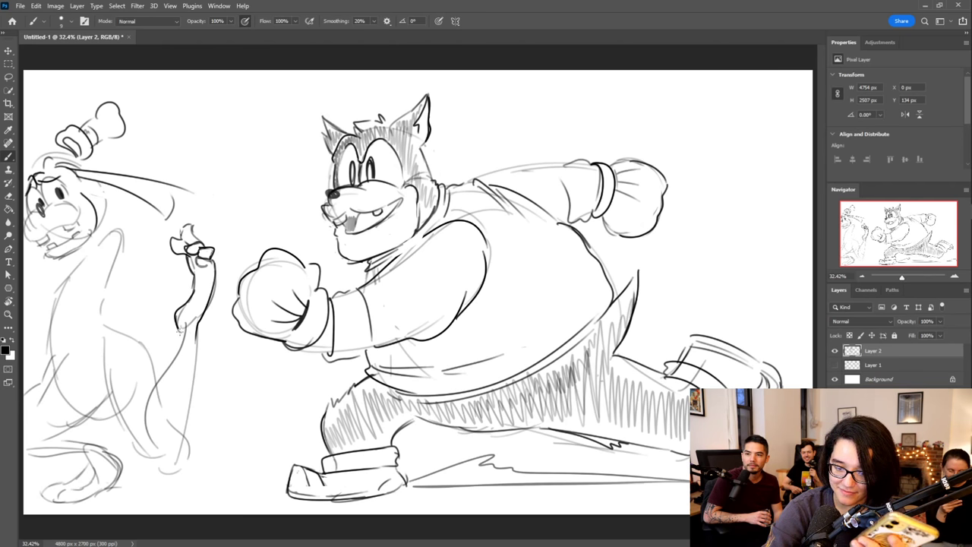
Draw a flying shoe sole with slanted treads and a separate heel above the raised foot, plus short motion lines
mouse_move(221, 215)
mouse_down()
mouse_move(225, 170)
mouse_move(228, 220)
mouse_move(262, 197)
mouse_move(235, 177)
mouse_move(291, 109)
mouse_move(288, 139)
mouse_move(238, 211)
mouse_move(280, 131)
mouse_up()
mouse_move(243, 200)
mouse_down()
mouse_move(265, 190)
mouse_move(255, 182)
mouse_move(280, 144)
mouse_up()
mouse_move(225, 266)
mouse_down()
mouse_move(250, 227)
mouse_move(218, 244)
mouse_up()
Ink the lower part of the small character's raised rear leg down around the bend and back toward the hips
drag(182, 331, 147, 435)
drag(195, 333, 181, 438)
mouse_move(154, 385)
mouse_down()
mouse_move(155, 420)
mouse_move(178, 442)
mouse_up()
mouse_move(150, 385)
mouse_down()
mouse_move(142, 433)
mouse_move(161, 451)
mouse_up()
mouse_move(148, 419)
mouse_down()
mouse_move(173, 442)
mouse_move(169, 463)
mouse_move(124, 443)
mouse_move(101, 405)
mouse_up()
Ink the curved waistline over the small character's hips and add a collar and front torso line
drag(45, 369, 106, 336)
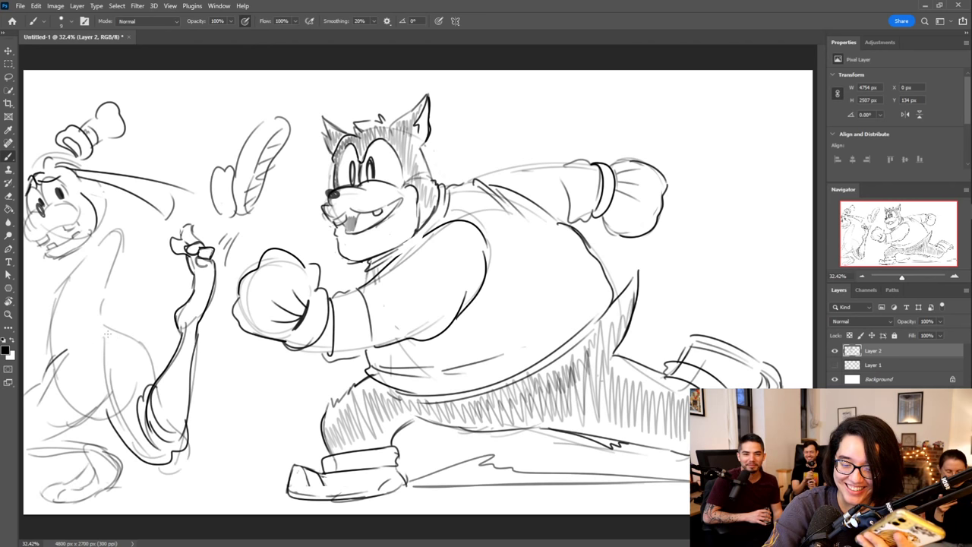
mouse_move(45, 367)
mouse_down()
mouse_move(108, 340)
mouse_move(142, 350)
mouse_move(156, 383)
mouse_up()
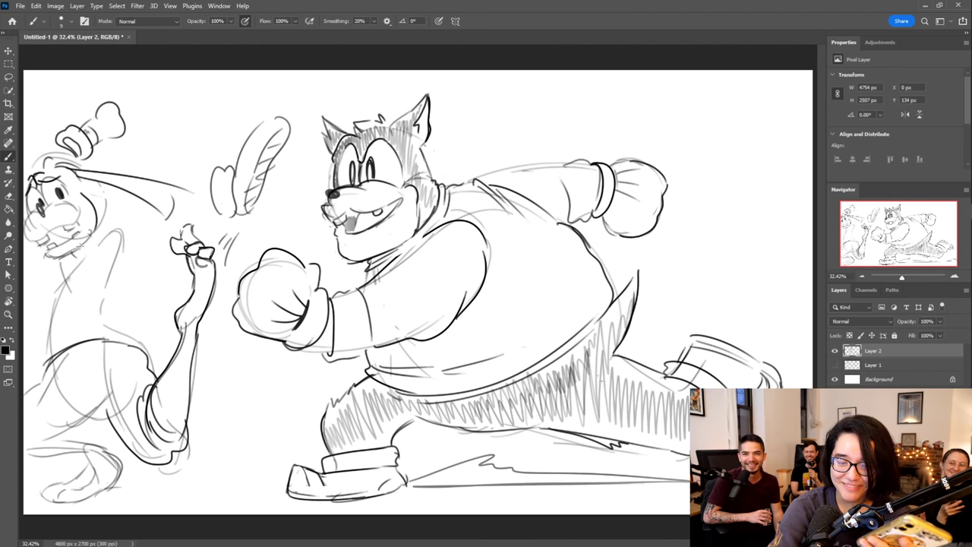
mouse_move(60, 263)
mouse_down()
mouse_move(90, 259)
mouse_move(42, 324)
mouse_move(79, 323)
mouse_up()
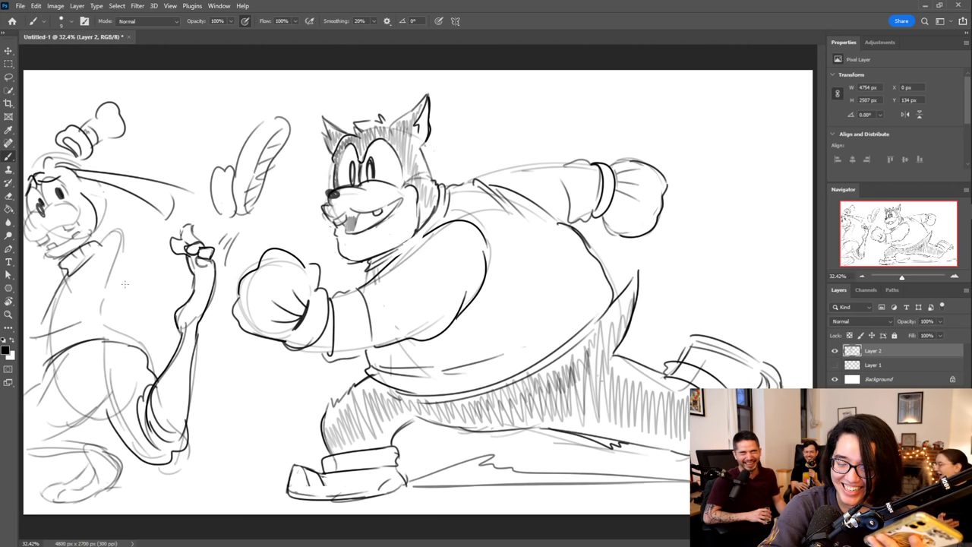
Sketch the small character's near arm swinging back from the shoulder, with a bent elbow and a rising forearm
mouse_move(118, 231)
mouse_down()
mouse_move(103, 297)
mouse_move(87, 299)
mouse_move(78, 328)
mouse_move(89, 343)
mouse_up()
drag(126, 272, 82, 345)
mouse_move(129, 228)
mouse_down()
mouse_move(121, 275)
mouse_move(82, 325)
mouse_up()
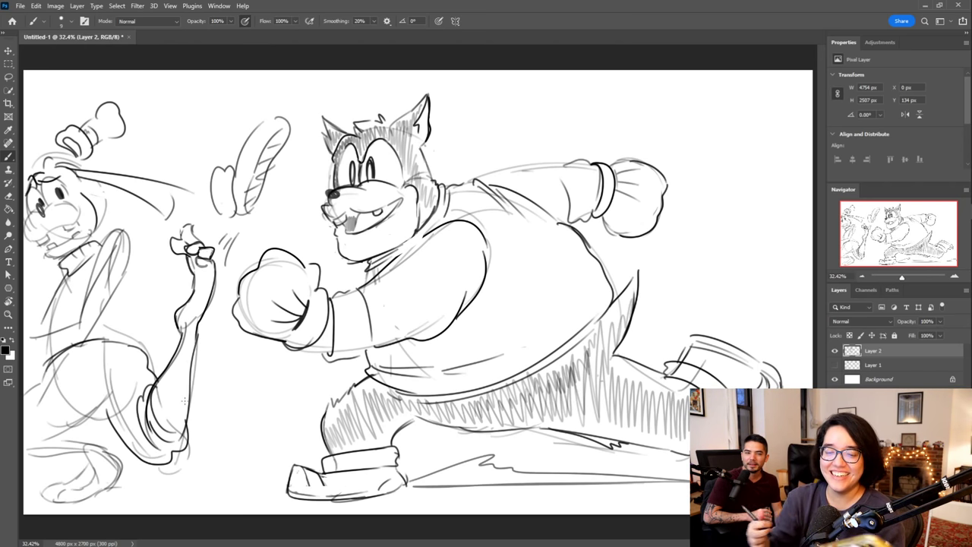
drag(79, 343, 133, 260)
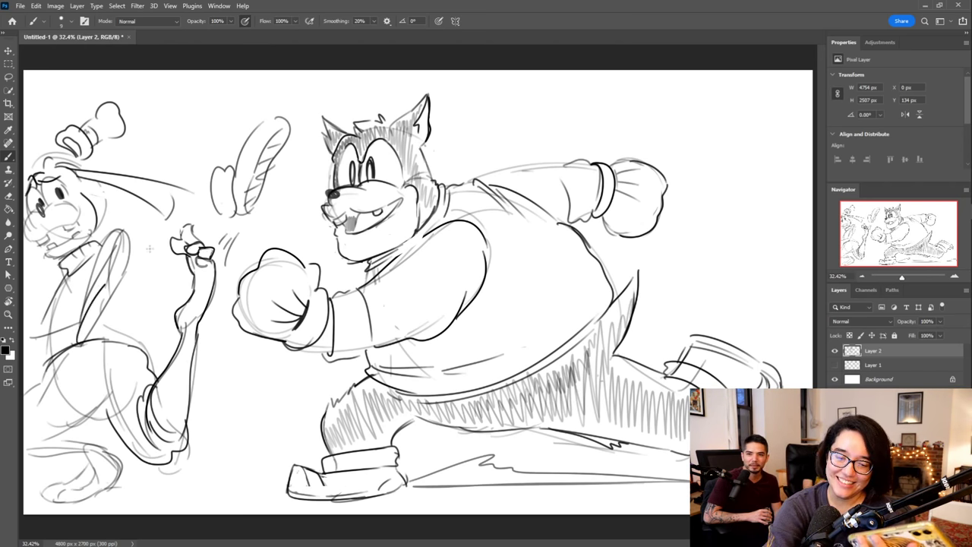
mouse_move(74, 331)
mouse_down()
mouse_move(90, 339)
mouse_move(134, 275)
mouse_up()
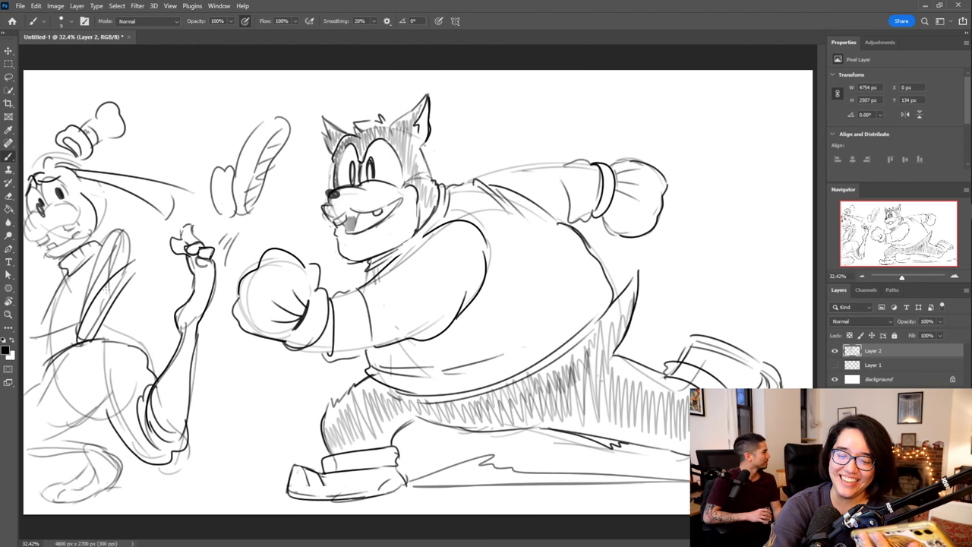
drag(91, 331, 127, 266)
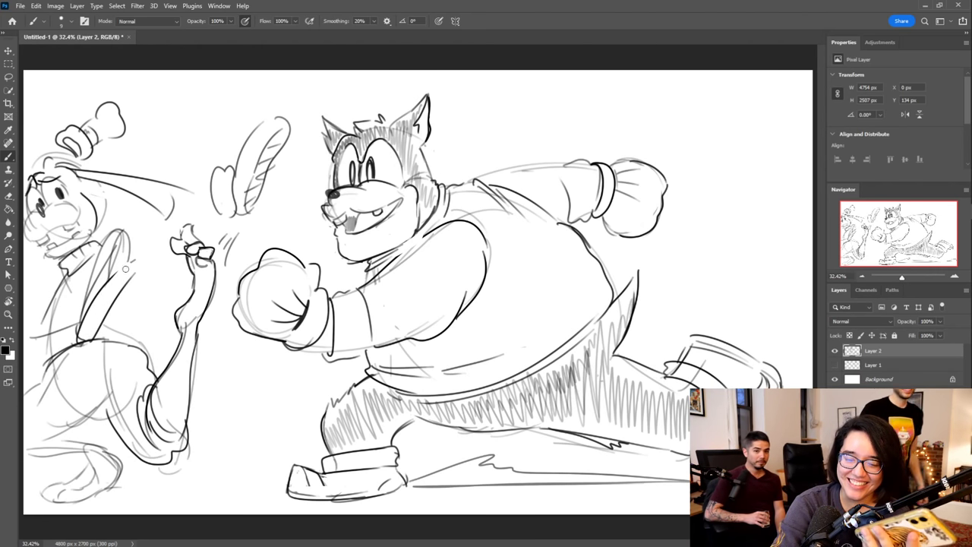
Remove the overlapping upper-arm lines between the shoulder and the elbow
key(ctrl+z)
key(ctrl+z)
key(ctrl+z)
key(ctrl+z)
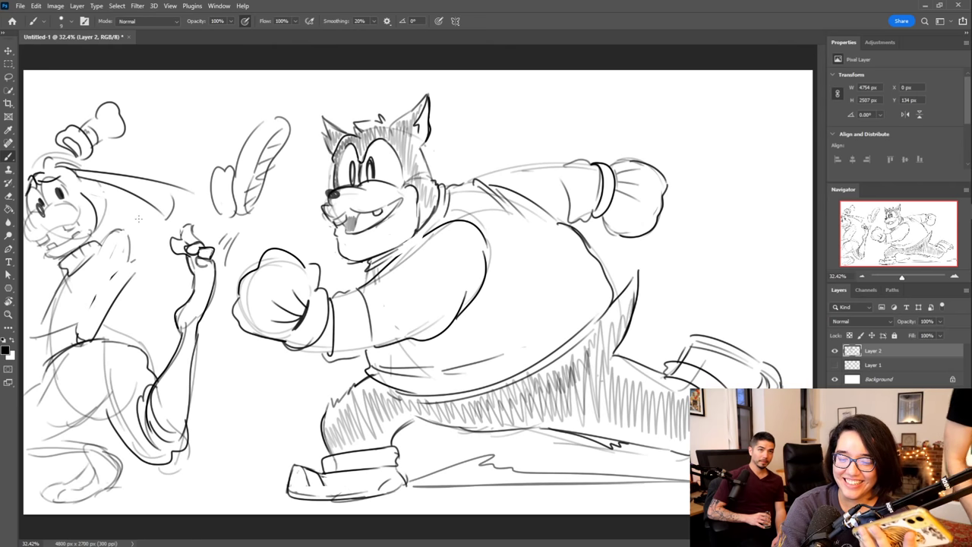
Redraw the upper arm's front edge, hatch its underside and outline the forearm up to the wrist
mouse_move(76, 343)
mouse_down()
mouse_move(97, 267)
mouse_move(123, 230)
mouse_up()
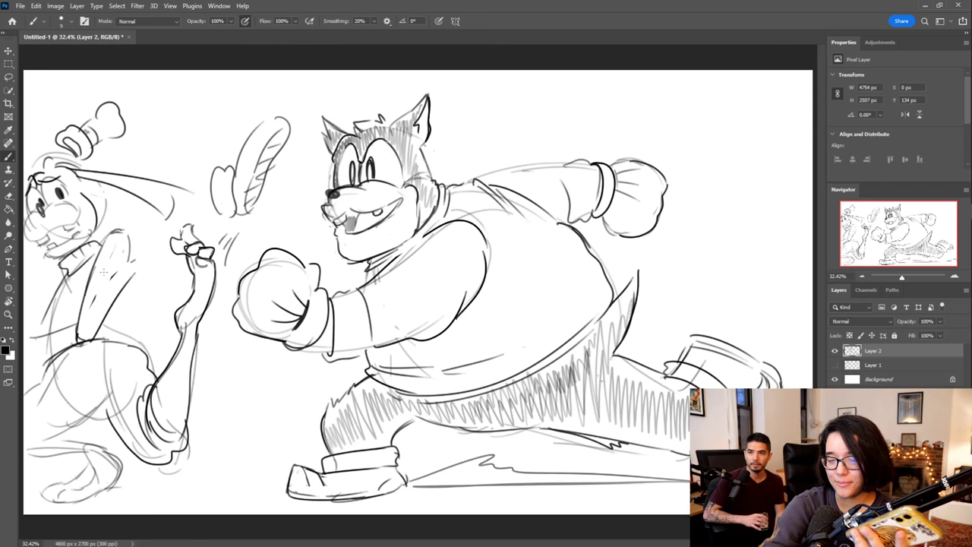
mouse_move(79, 312)
mouse_down()
mouse_move(99, 292)
mouse_move(88, 287)
mouse_up()
mouse_move(83, 286)
mouse_down()
mouse_move(118, 266)
mouse_move(114, 279)
mouse_move(105, 277)
mouse_up()
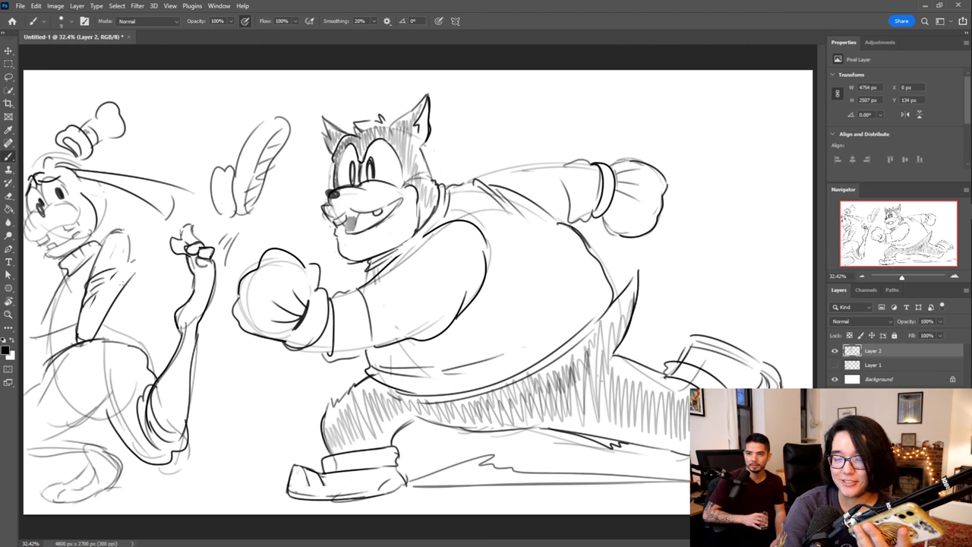
drag(86, 332, 135, 259)
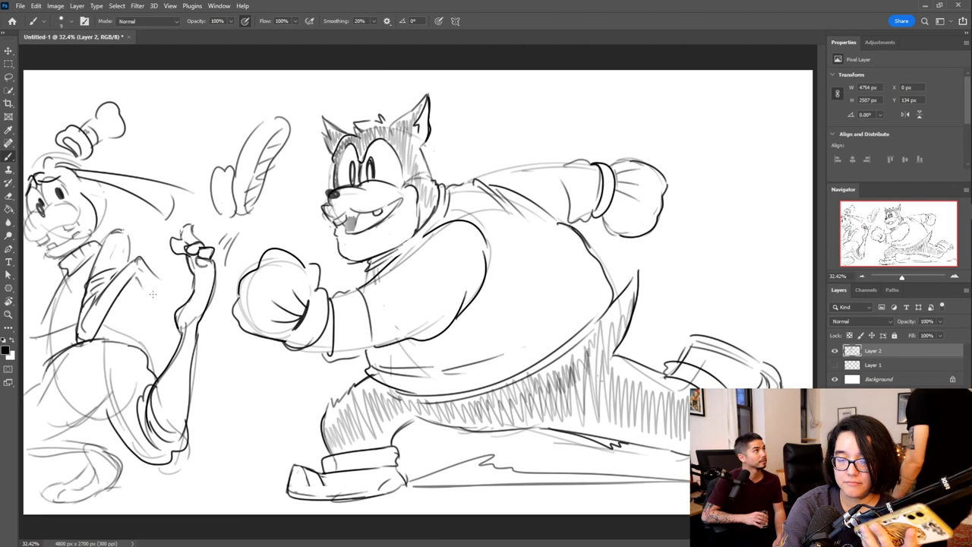
mouse_move(138, 284)
mouse_down()
mouse_move(142, 318)
mouse_move(147, 301)
mouse_move(150, 309)
mouse_up()
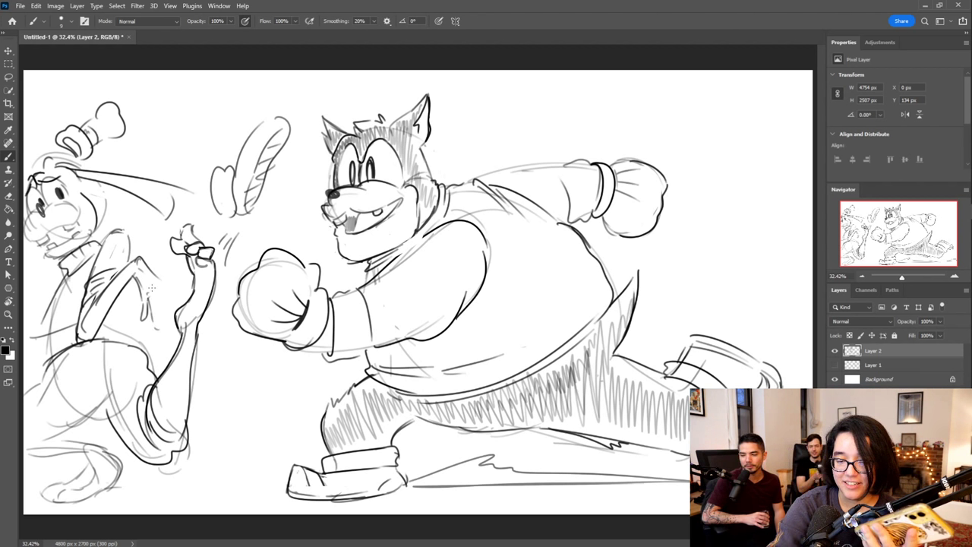
key(ctrl+z)
key(ctrl+z)
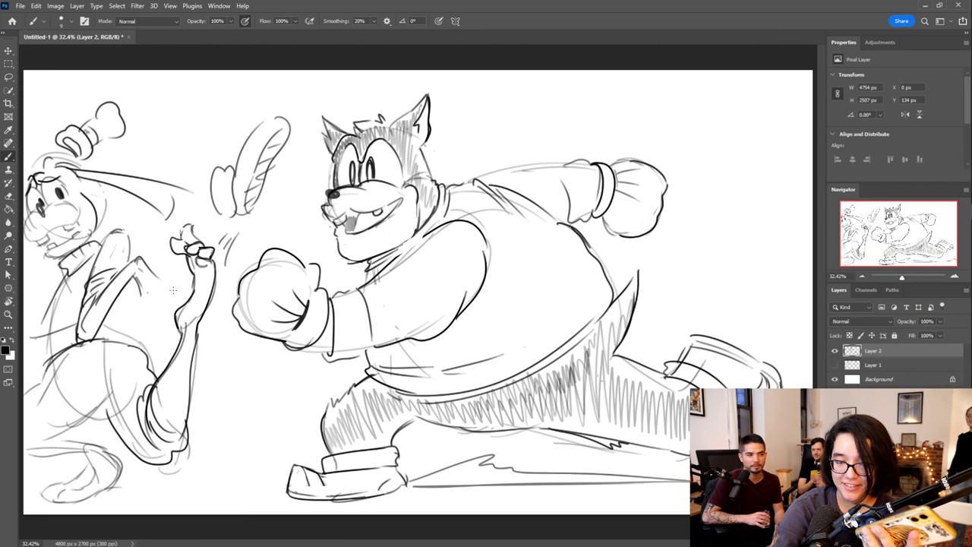
Draw a limp hand with spread fingers at the end of the forearm and hatch the upper arm further
drag(142, 304, 151, 299)
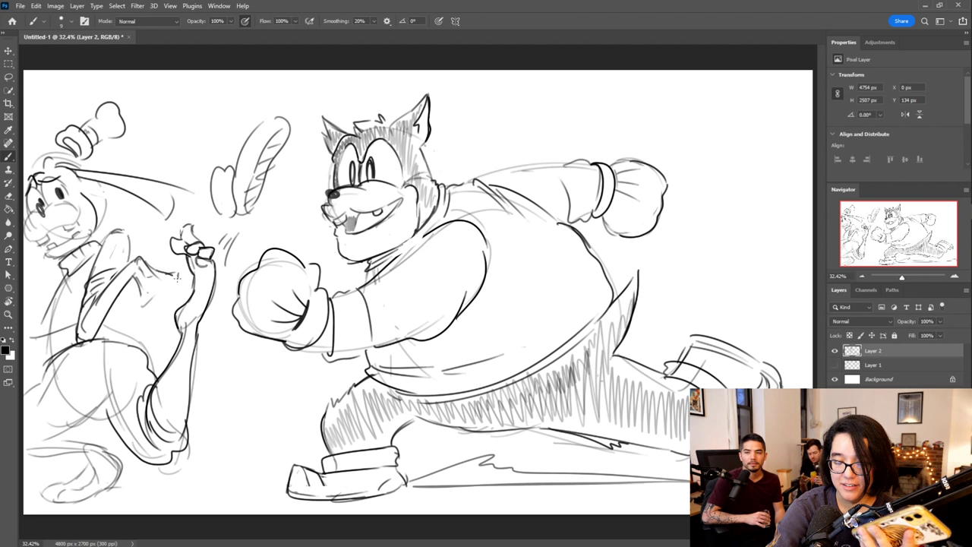
mouse_move(144, 274)
mouse_down()
mouse_move(169, 279)
mouse_move(130, 266)
mouse_move(142, 321)
mouse_move(152, 298)
mouse_move(164, 328)
mouse_move(158, 287)
mouse_move(179, 313)
mouse_move(163, 278)
mouse_up()
mouse_move(93, 278)
mouse_down()
mouse_move(76, 302)
mouse_move(85, 320)
mouse_up()
drag(91, 304, 85, 310)
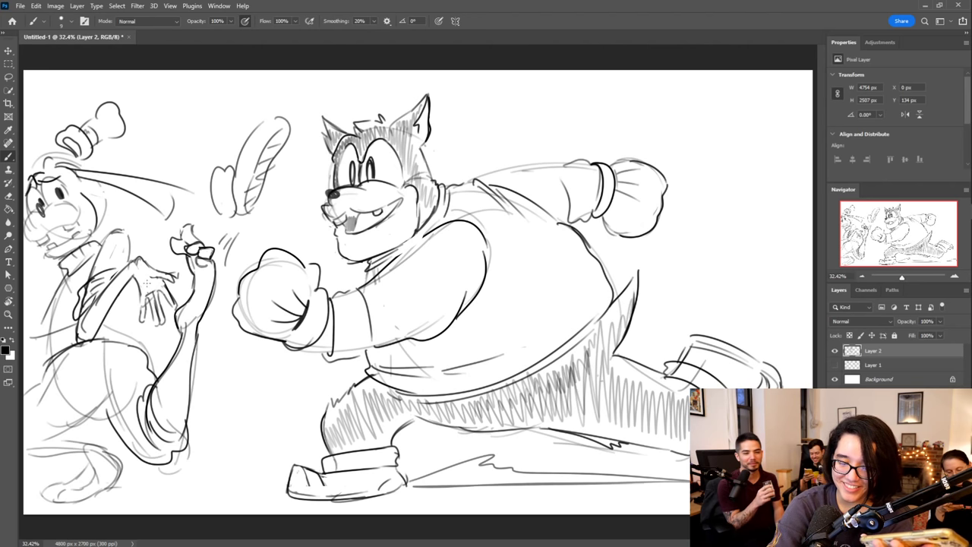
Add a dark cuff at the wrist, ink the shoulder curve and draw short back lines above the hips
mouse_move(126, 267)
mouse_down()
mouse_move(122, 287)
mouse_move(125, 267)
mouse_move(117, 284)
mouse_move(124, 278)
mouse_up()
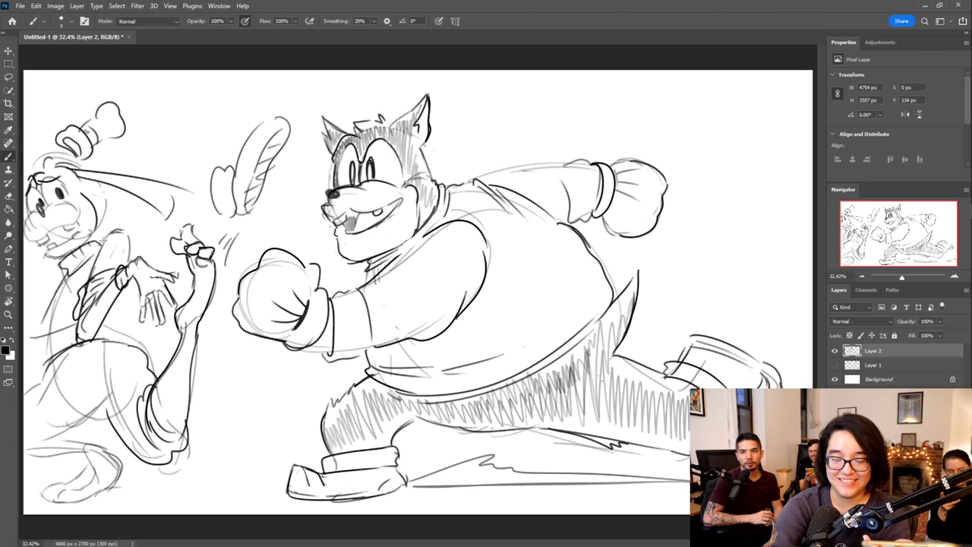
drag(123, 234, 84, 278)
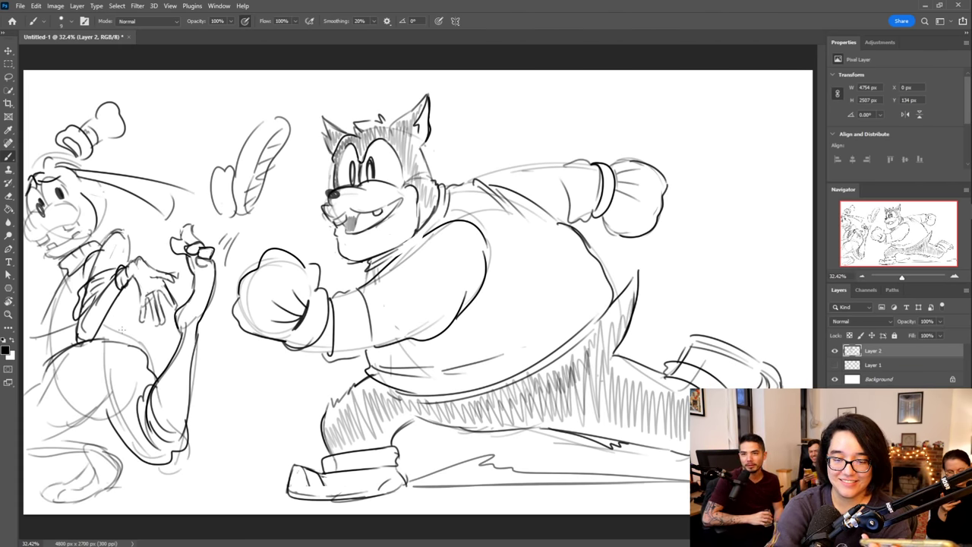
mouse_move(107, 315)
mouse_down()
mouse_move(120, 350)
mouse_move(142, 328)
mouse_up()
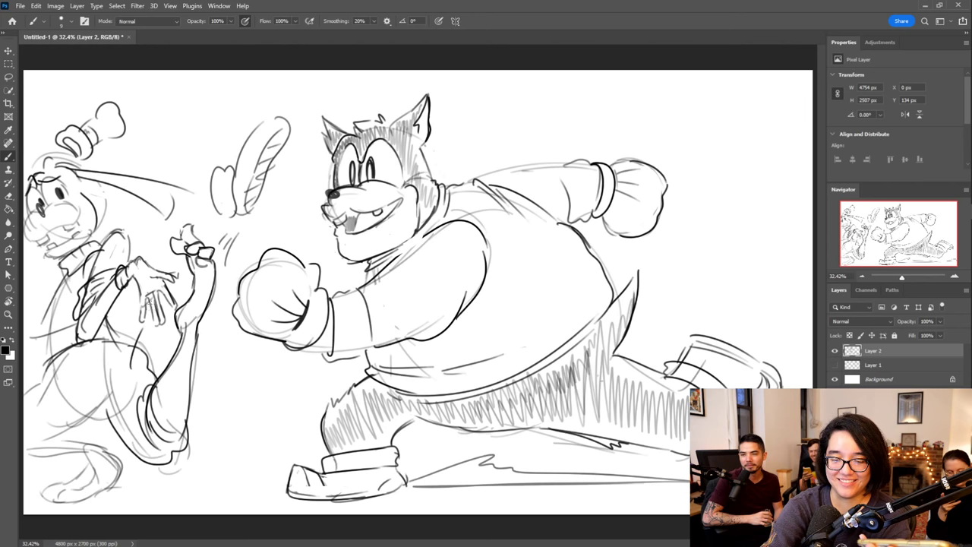
Ink the small character's torso and vest lines, and outline the front shoe and the foot behind it
mouse_move(35, 337)
mouse_down()
mouse_move(48, 294)
mouse_move(73, 338)
mouse_move(73, 316)
mouse_move(39, 341)
mouse_move(42, 284)
mouse_move(42, 341)
mouse_move(68, 332)
mouse_move(38, 338)
mouse_move(37, 364)
mouse_up()
mouse_move(66, 480)
mouse_down()
mouse_move(48, 471)
mouse_move(46, 485)
mouse_move(34, 482)
mouse_move(53, 475)
mouse_move(78, 487)
mouse_move(111, 446)
mouse_move(87, 438)
mouse_move(79, 471)
mouse_move(49, 480)
mouse_move(81, 499)
mouse_move(133, 473)
mouse_move(125, 458)
mouse_up()
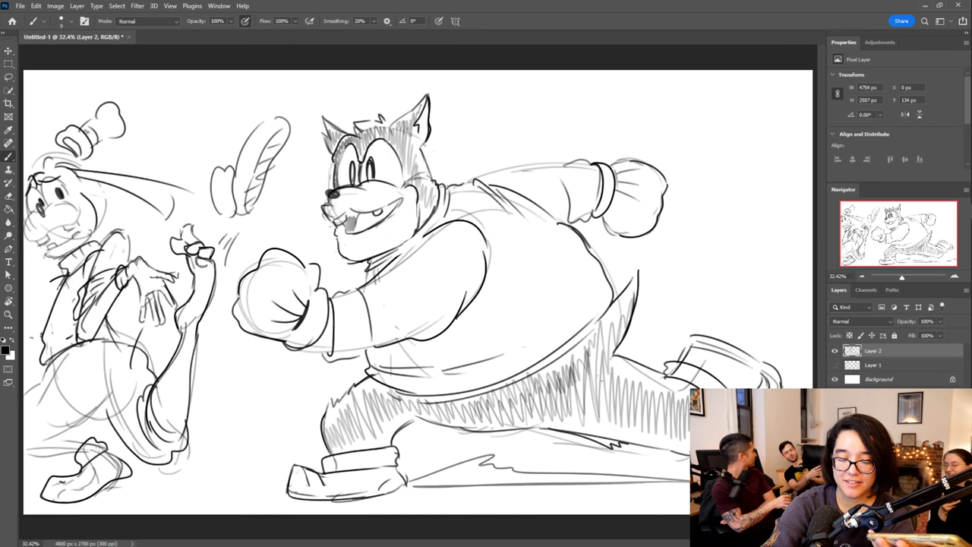
mouse_move(66, 435)
mouse_down()
mouse_move(54, 457)
mouse_move(32, 461)
mouse_move(61, 434)
mouse_move(54, 424)
mouse_up()
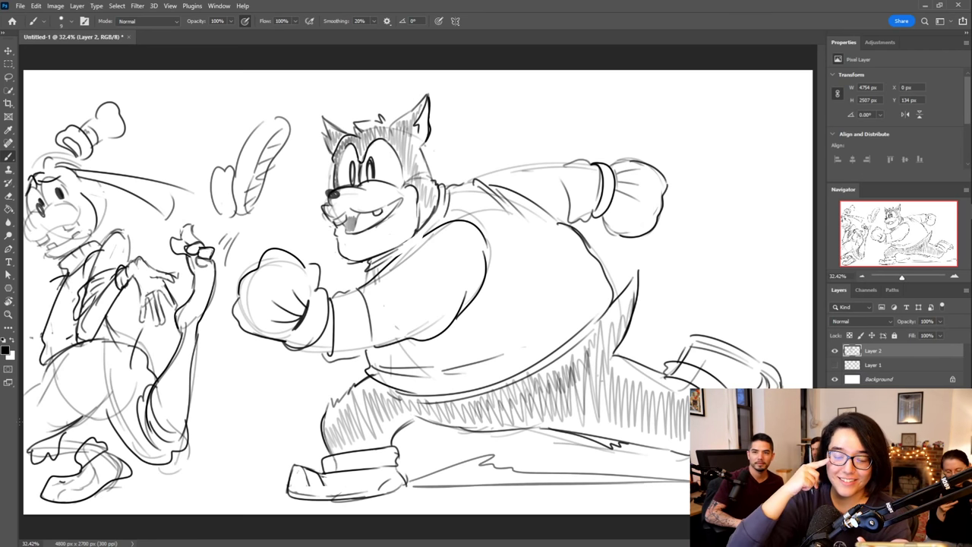
drag(55, 284, 38, 299)
mouse_move(39, 301)
mouse_down()
mouse_move(60, 281)
mouse_move(60, 328)
mouse_move(54, 284)
mouse_up()
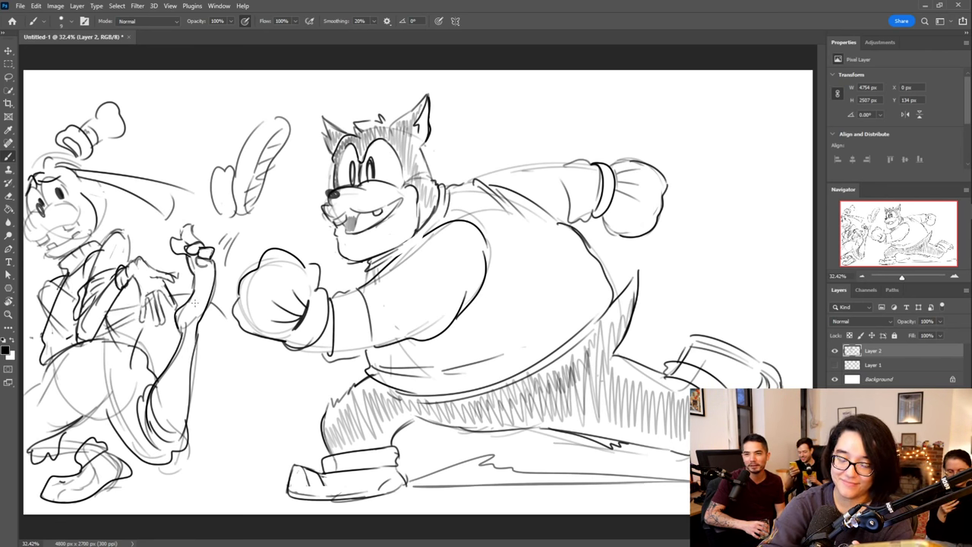
Add pointed strokes beside the small character's raised limb and hatch the cheek, the trailing ear, the raised limb and the torso
mouse_move(220, 279)
mouse_down()
mouse_move(243, 260)
mouse_move(218, 280)
mouse_move(227, 305)
mouse_move(209, 302)
mouse_up()
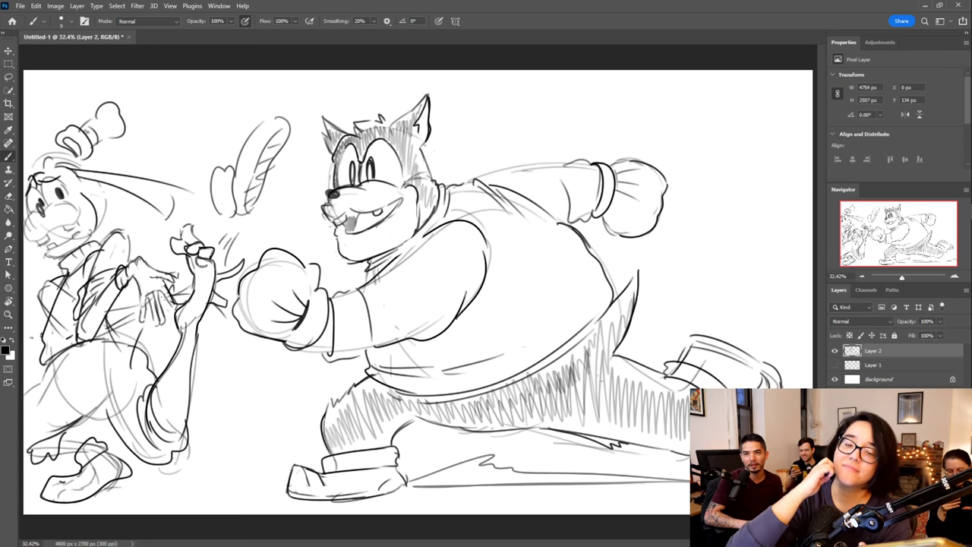
mouse_move(63, 207)
mouse_down()
mouse_move(74, 205)
mouse_move(90, 236)
mouse_move(89, 212)
mouse_up()
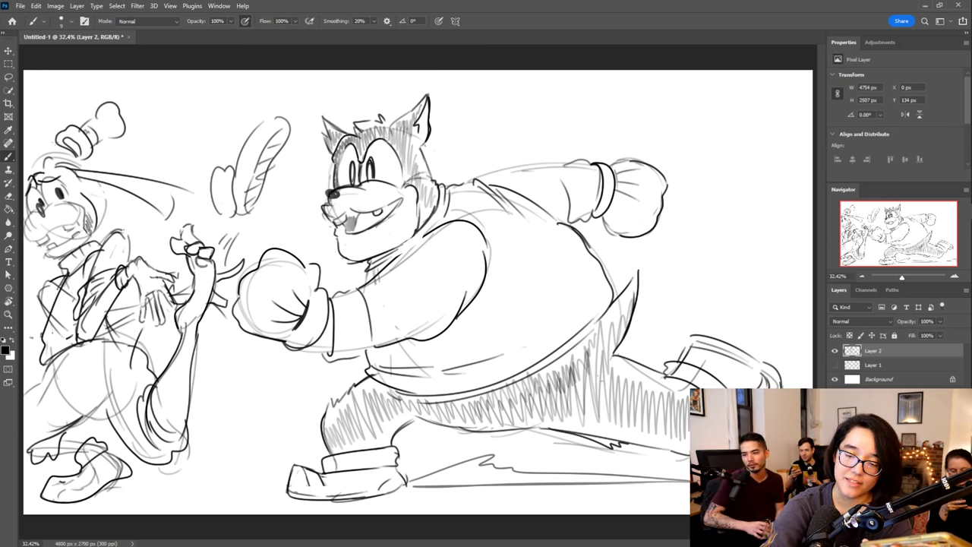
mouse_move(45, 171)
mouse_down()
mouse_move(55, 164)
mouse_move(79, 208)
mouse_move(91, 173)
mouse_move(182, 213)
mouse_up()
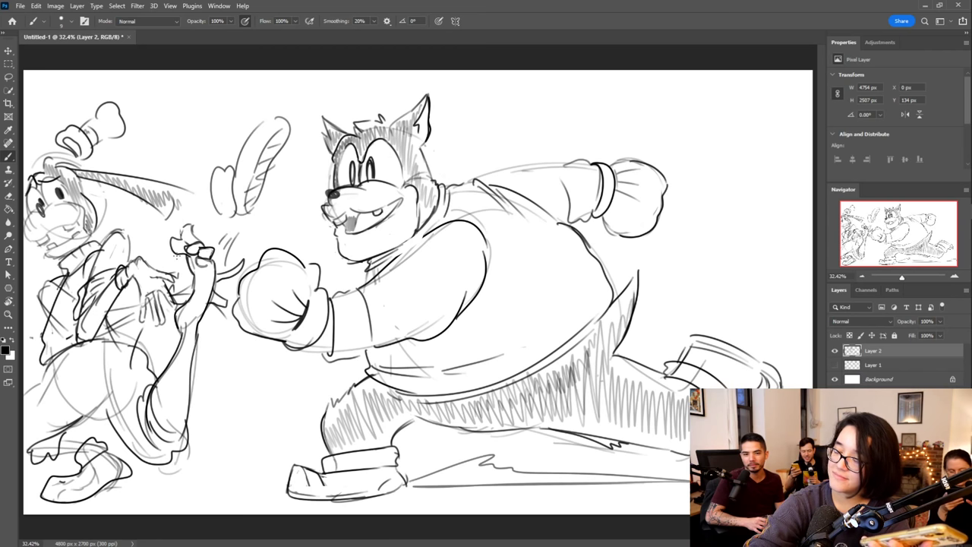
mouse_move(154, 396)
mouse_down()
mouse_move(161, 413)
mouse_move(170, 391)
mouse_move(185, 391)
mouse_move(182, 318)
mouse_move(197, 298)
mouse_move(179, 242)
mouse_move(204, 262)
mouse_move(210, 285)
mouse_up()
mouse_move(80, 337)
mouse_down()
mouse_move(114, 287)
mouse_move(114, 332)
mouse_move(128, 313)
mouse_move(138, 319)
mouse_up()
Draw small flat ground shapes beside the small character's shoe and short horizontal ground lines on both sides of the big animal's front shoe
mouse_move(142, 492)
mouse_down()
mouse_move(175, 489)
mouse_move(153, 492)
mouse_move(201, 487)
mouse_move(184, 470)
mouse_move(250, 475)
mouse_up()
drag(199, 471, 269, 471)
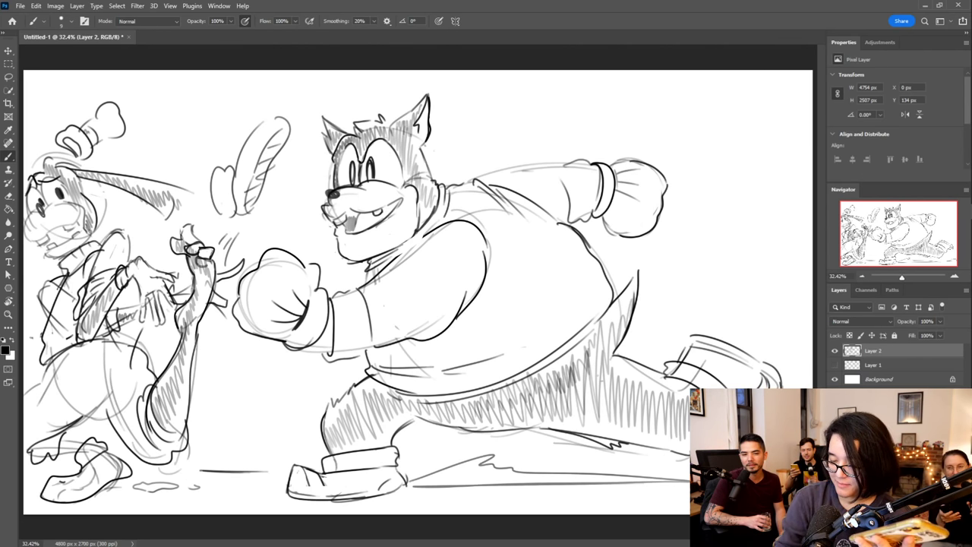
drag(405, 463, 428, 461)
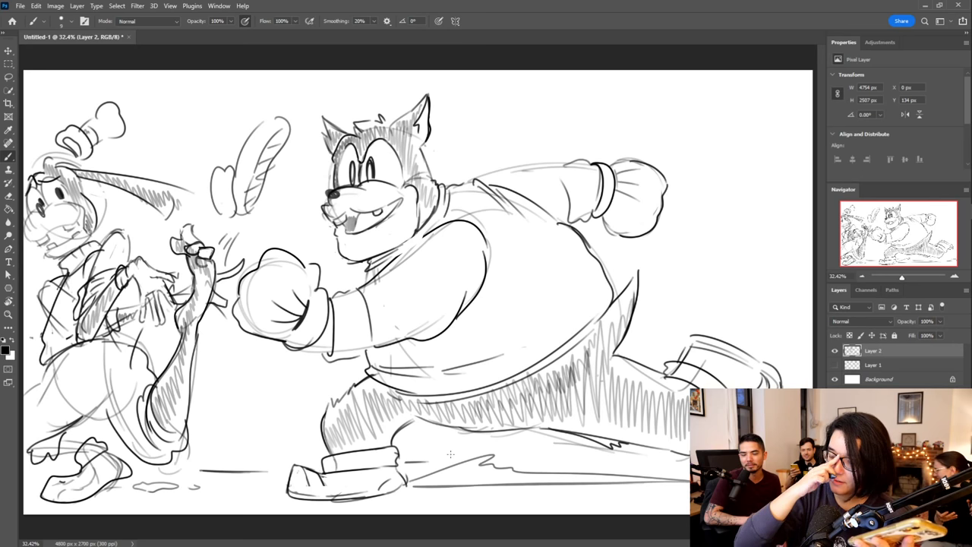
Draw two flat-bottomed clouds above the big animal's rear glove and one between the flying shoe and the small character's hat
drag(680, 127, 752, 135)
mouse_move(680, 127)
mouse_down()
mouse_move(768, 113)
mouse_move(785, 132)
mouse_move(801, 129)
mouse_up()
mouse_move(613, 98)
mouse_down()
mouse_move(659, 98)
mouse_move(611, 98)
mouse_move(638, 84)
mouse_move(674, 97)
mouse_move(627, 98)
mouse_up()
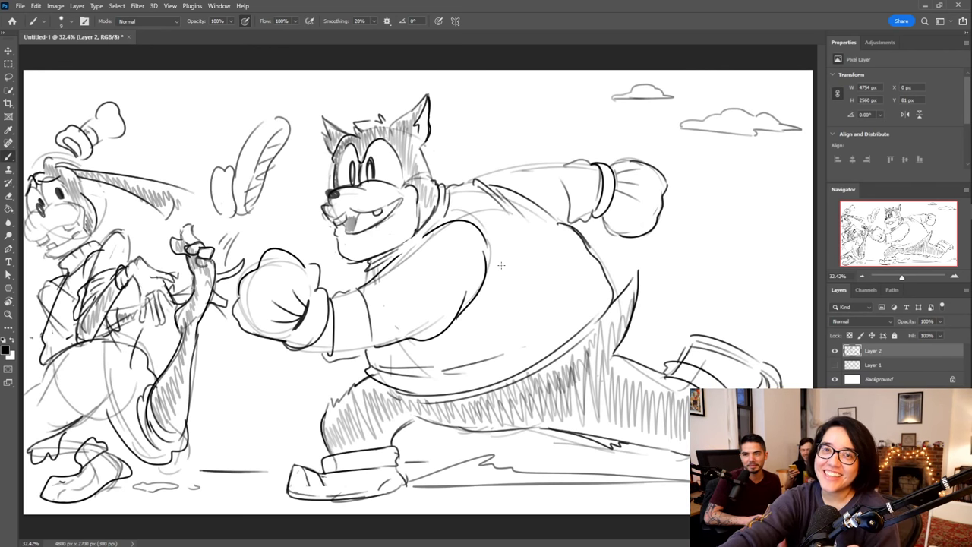
mouse_move(145, 142)
mouse_down()
mouse_move(184, 137)
mouse_move(166, 130)
mouse_move(182, 120)
mouse_move(216, 125)
mouse_move(144, 140)
mouse_up()
Thicken the ground line between the two characters with repeated horizontal strokes, undoing the unwanted ones
drag(199, 468, 258, 462)
drag(199, 470, 282, 472)
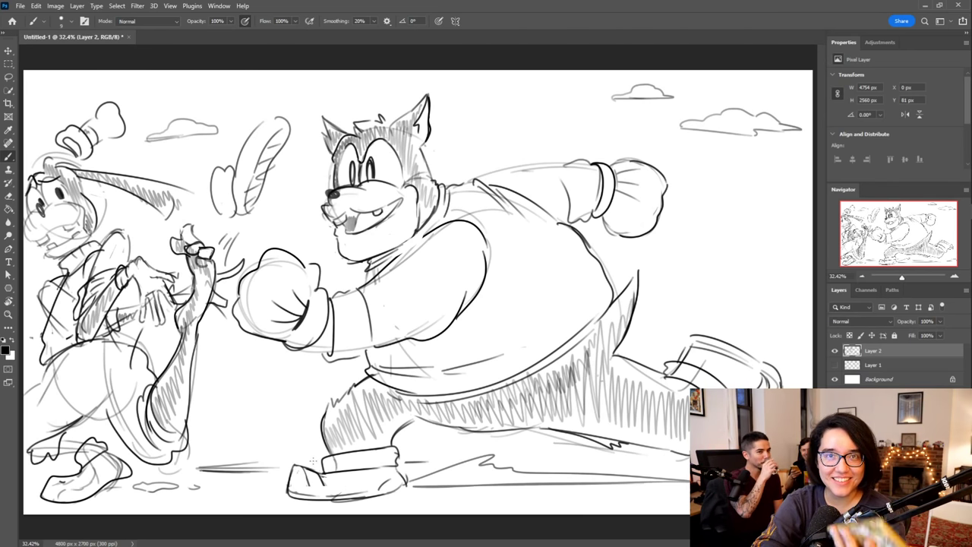
mouse_move(199, 469)
mouse_down()
mouse_move(186, 468)
mouse_move(260, 468)
mouse_up()
key(ctrl+z)
key(ctrl+z)
key(ctrl+z)
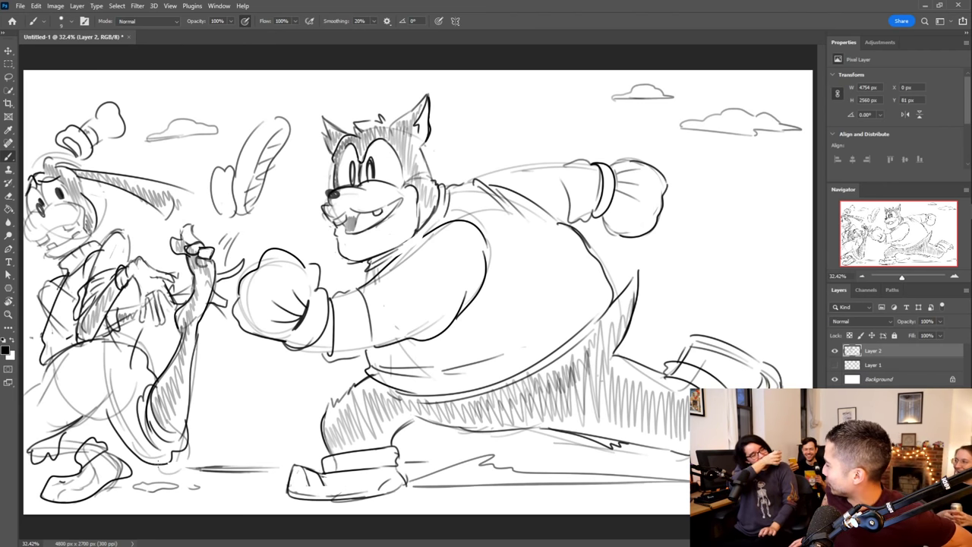
Hide the finished chase drawing on Layer 2 and add a new empty layer above it
click(835, 353)
click(835, 365)
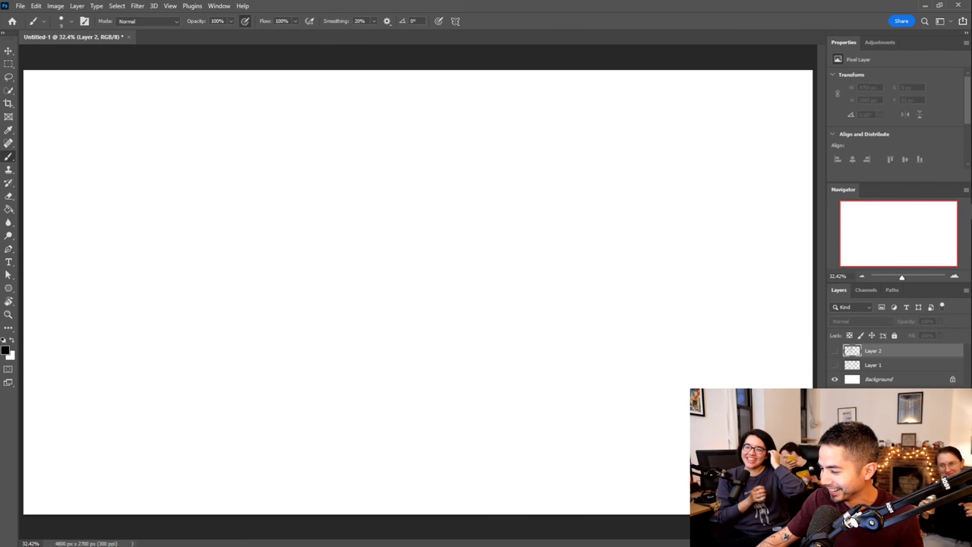
key(ctrl+shift+alt+n)
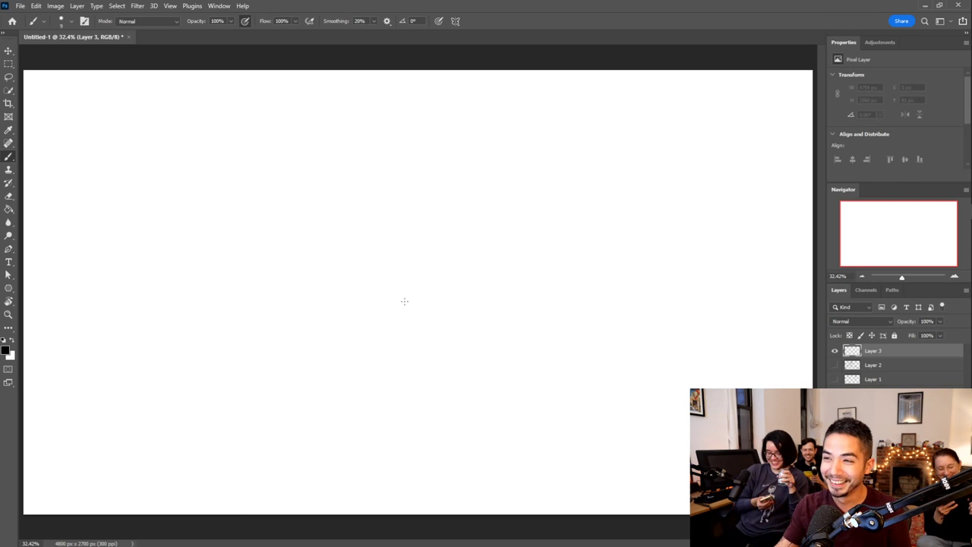
key(Return)
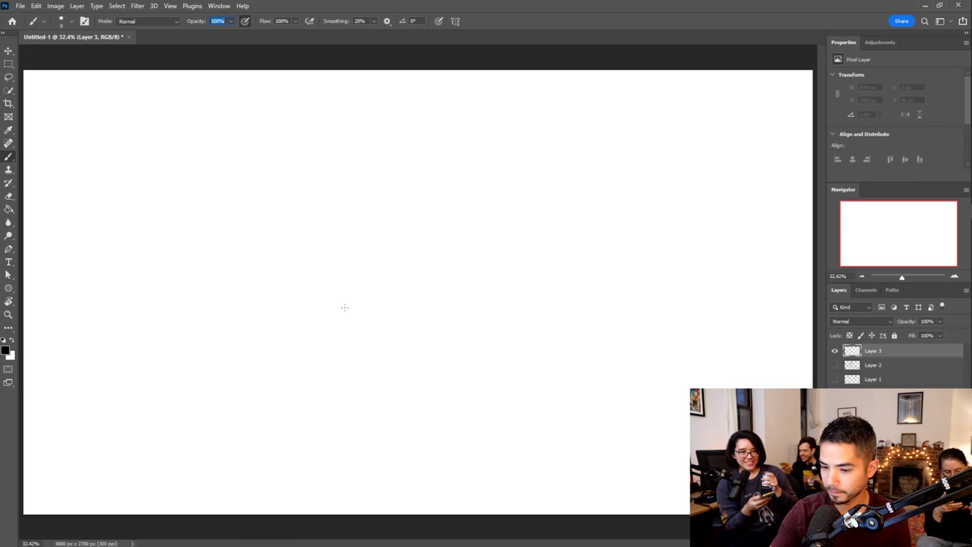
Undo a short test stroke and switch the brush to Kyle's Animator Pencil
drag(351, 301, 358, 275)
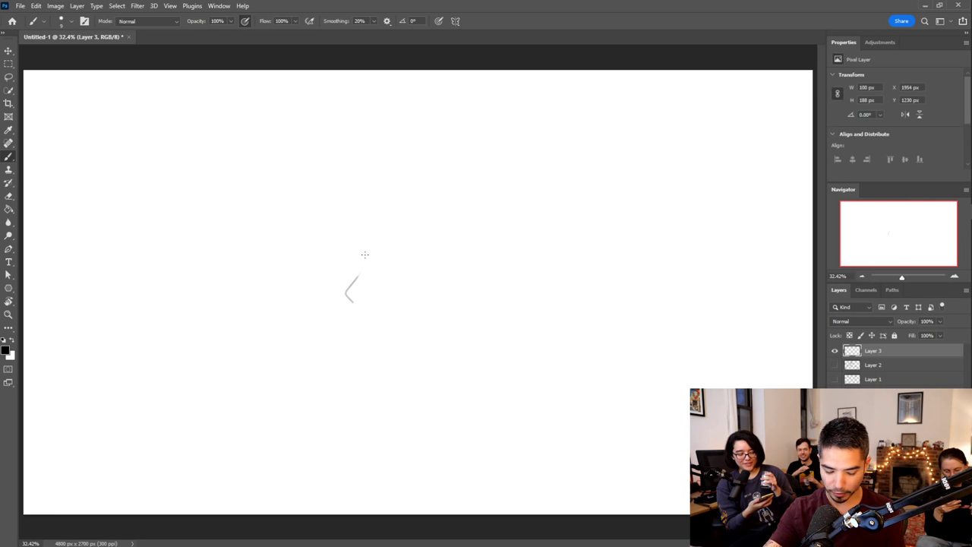
key(ctrl+z)
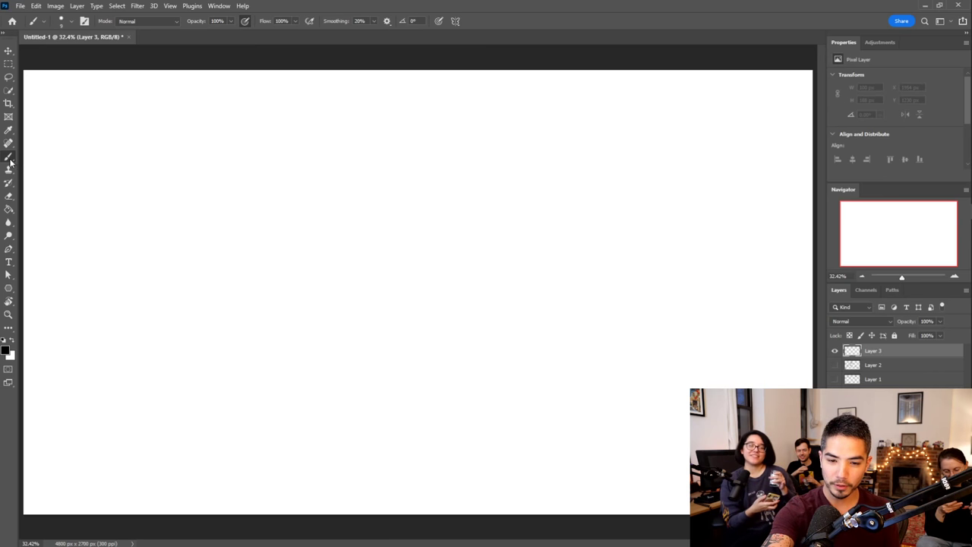
click(38, 22)
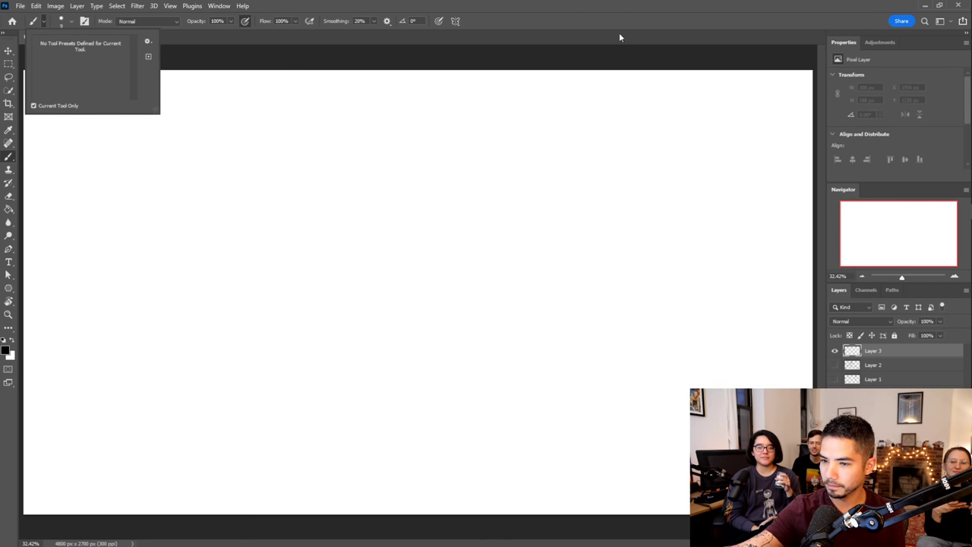
click(509, 21)
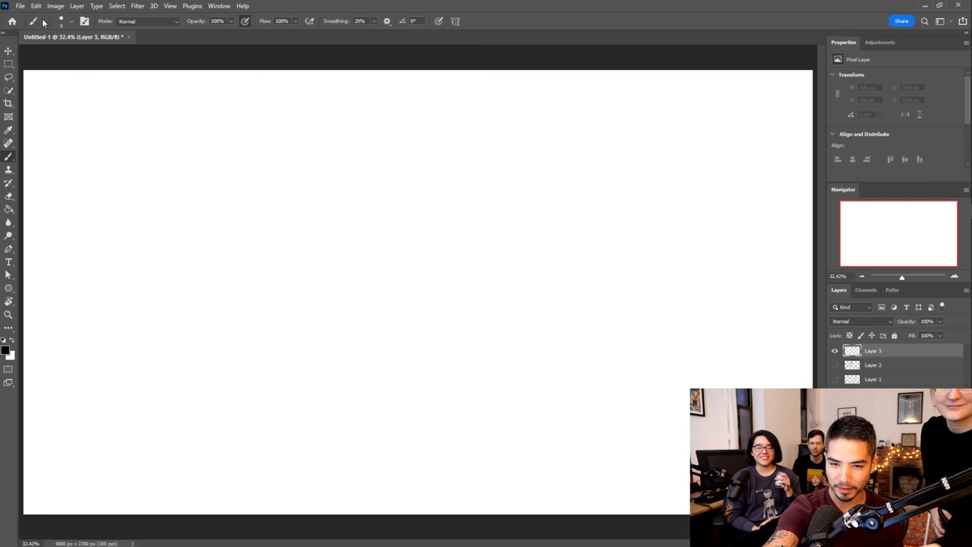
click(71, 21)
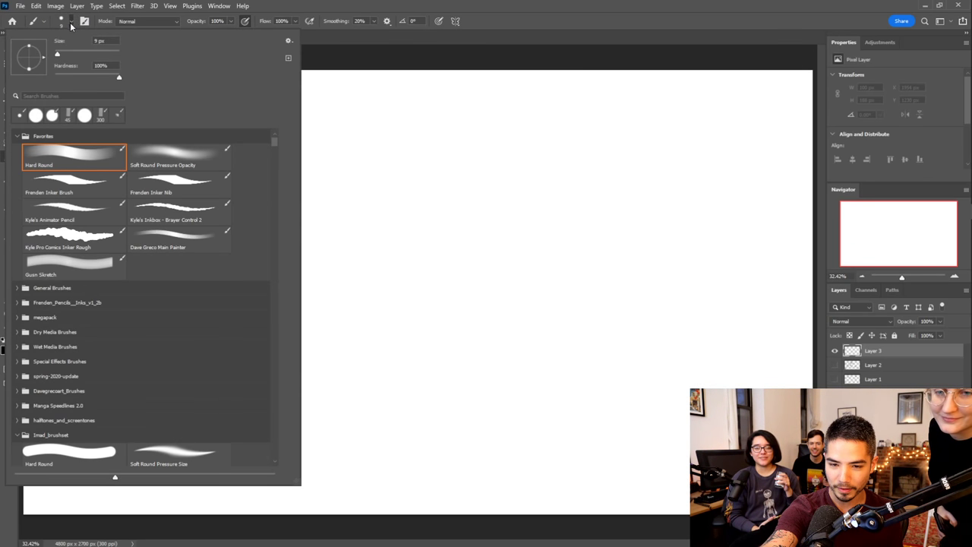
click(101, 210)
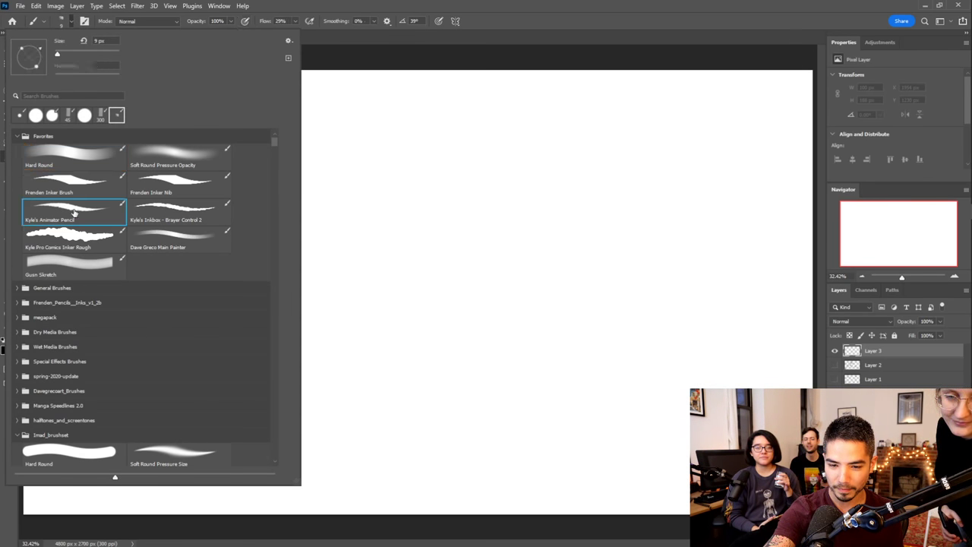
click(407, 180)
mouse_move(420, 184)
mouse_down()
mouse_move(401, 254)
mouse_move(510, 321)
mouse_up()
key(ctrl+z)
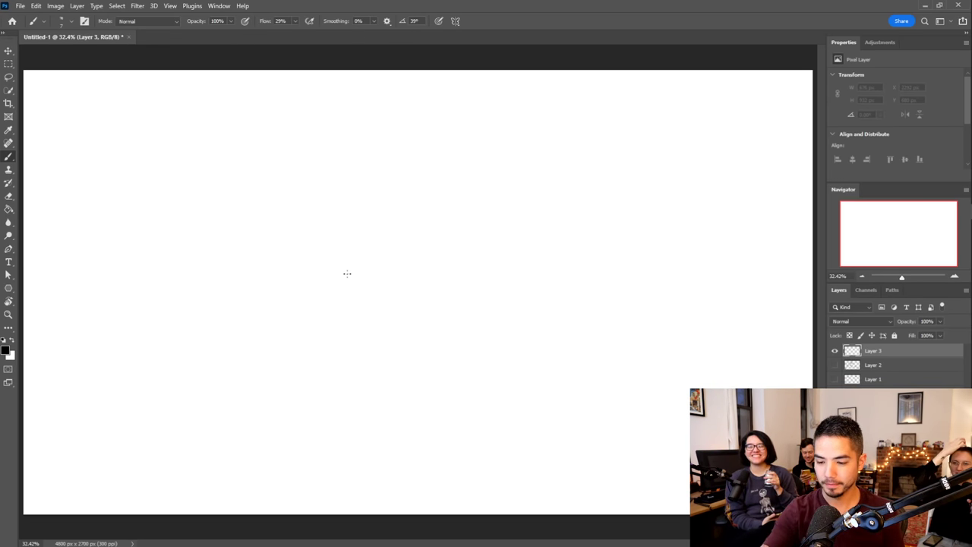
mouse_move(382, 307)
mouse_down()
mouse_move(436, 242)
mouse_move(392, 276)
mouse_move(456, 254)
mouse_up()
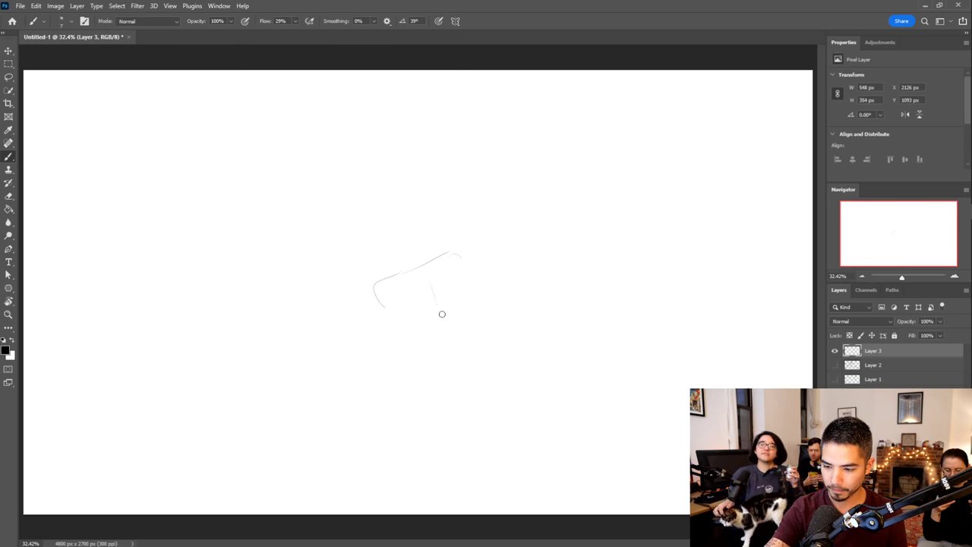
mouse_move(382, 311)
mouse_down()
mouse_move(385, 278)
mouse_move(377, 284)
mouse_move(456, 251)
mouse_move(422, 262)
mouse_move(455, 253)
mouse_move(466, 262)
mouse_move(370, 286)
mouse_move(431, 267)
mouse_move(428, 296)
mouse_up()
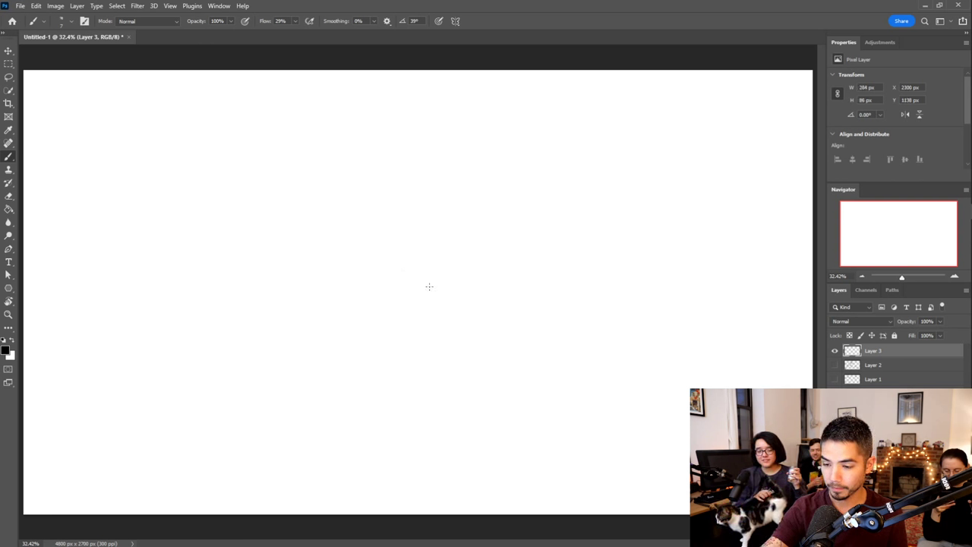
Sketch a light rounded head outline in the upper middle of the canvas, with a neck line below its left side
mouse_move(386, 206)
mouse_down()
mouse_move(388, 170)
mouse_move(423, 132)
mouse_move(444, 137)
mouse_move(450, 192)
mouse_up()
drag(461, 157, 448, 215)
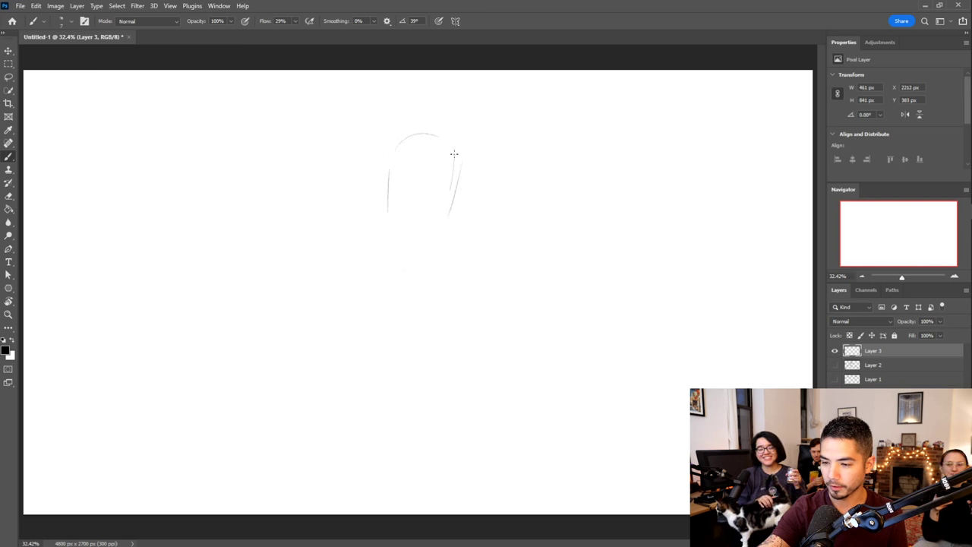
drag(385, 213, 378, 240)
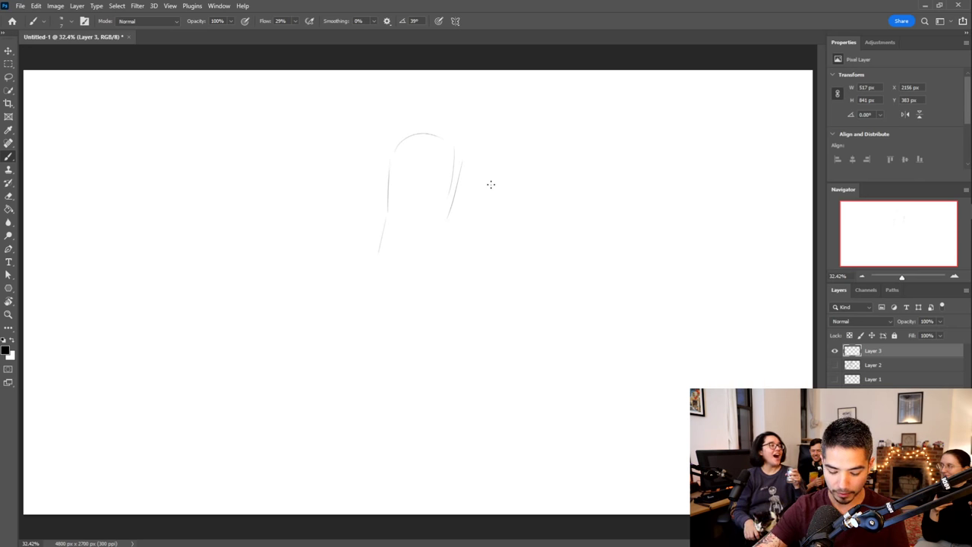
Move the head sketch slightly down and to the left without scaling it
key(ctrl+t)
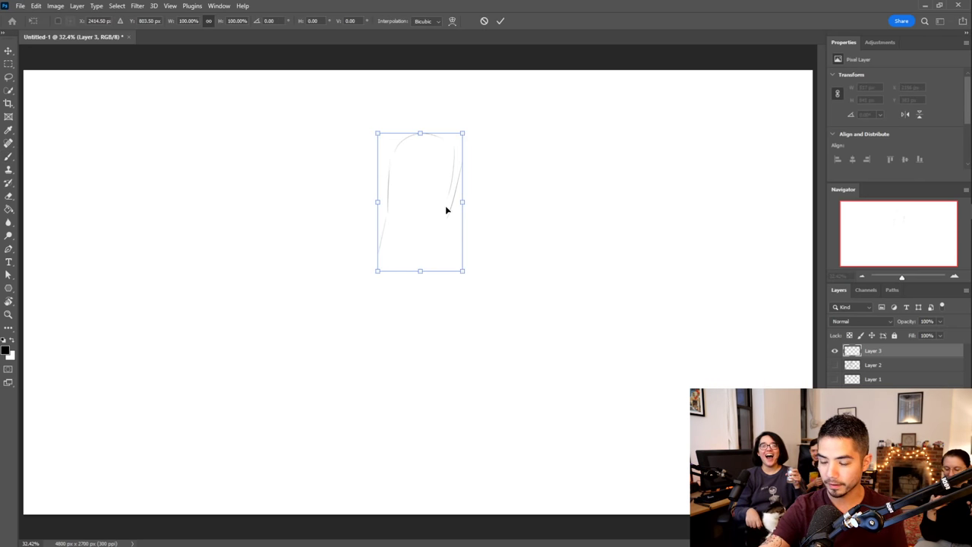
drag(451, 192, 431, 215)
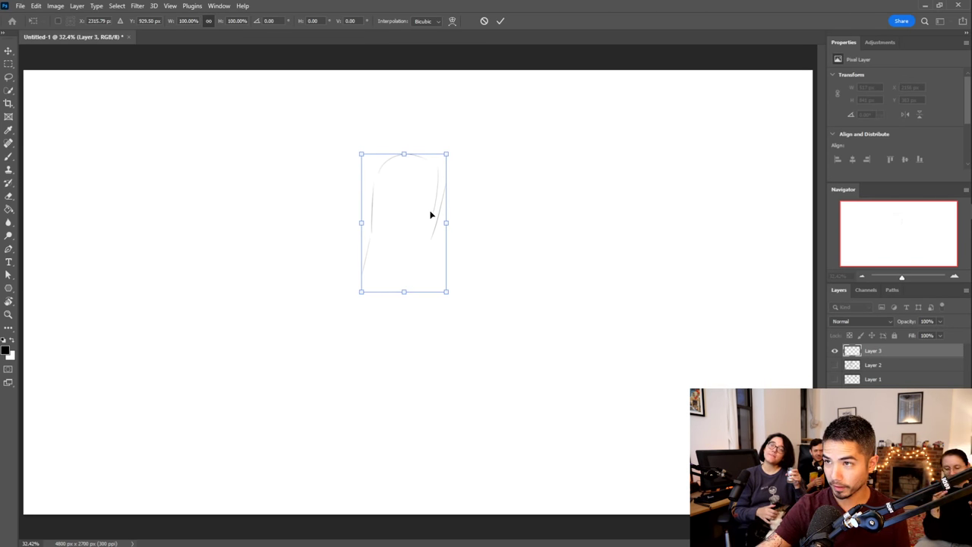
key(Return)
key(b)
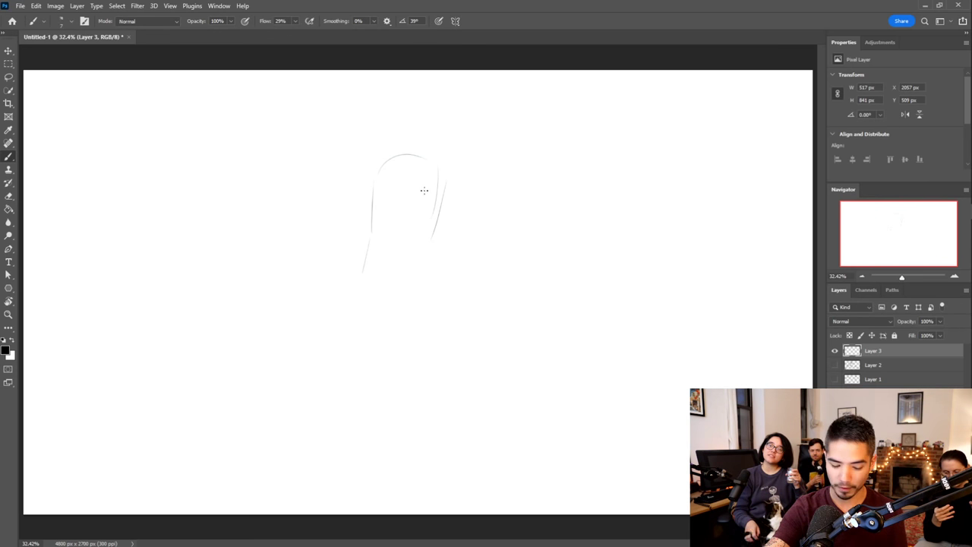
key(v)
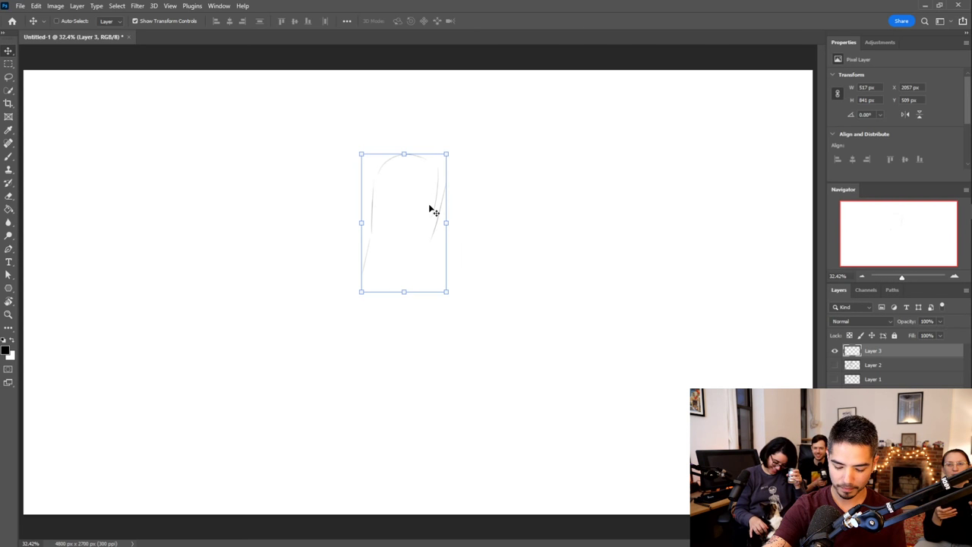
key(b)
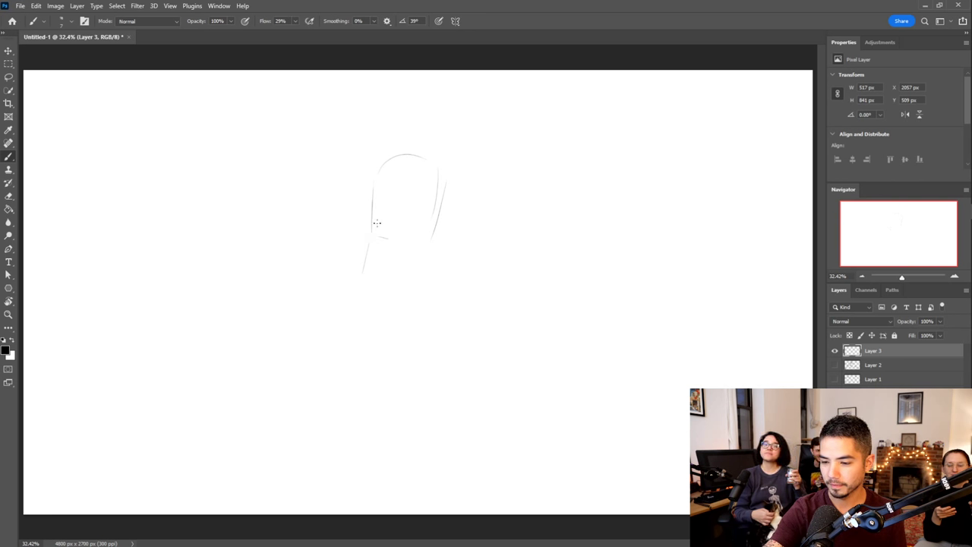
Close the head's jaw and chin, add the right neck line and sketch a larger rounded outline up and to the right
mouse_move(382, 236)
mouse_down()
mouse_move(416, 236)
mouse_move(372, 223)
mouse_move(394, 241)
mouse_move(421, 241)
mouse_move(413, 249)
mouse_move(430, 246)
mouse_move(441, 207)
mouse_up()
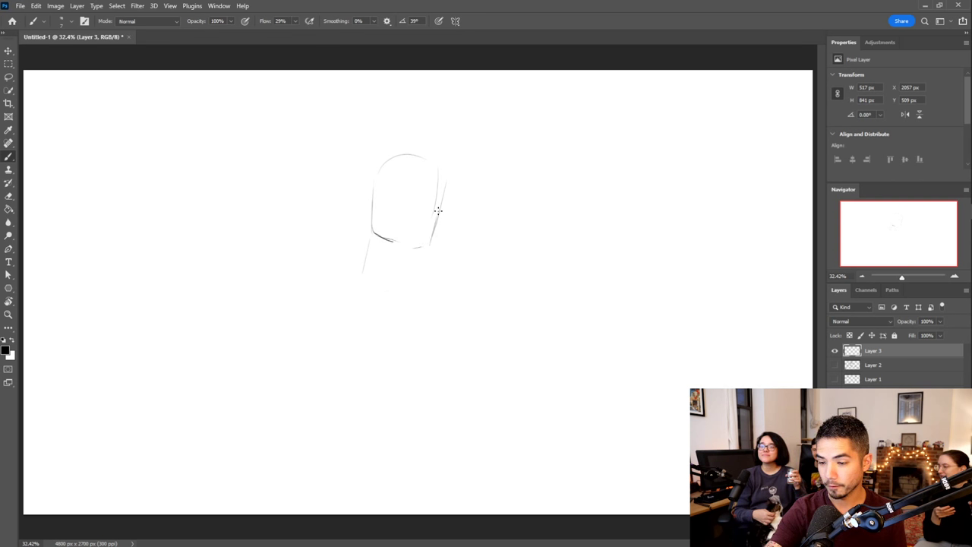
drag(431, 243, 425, 273)
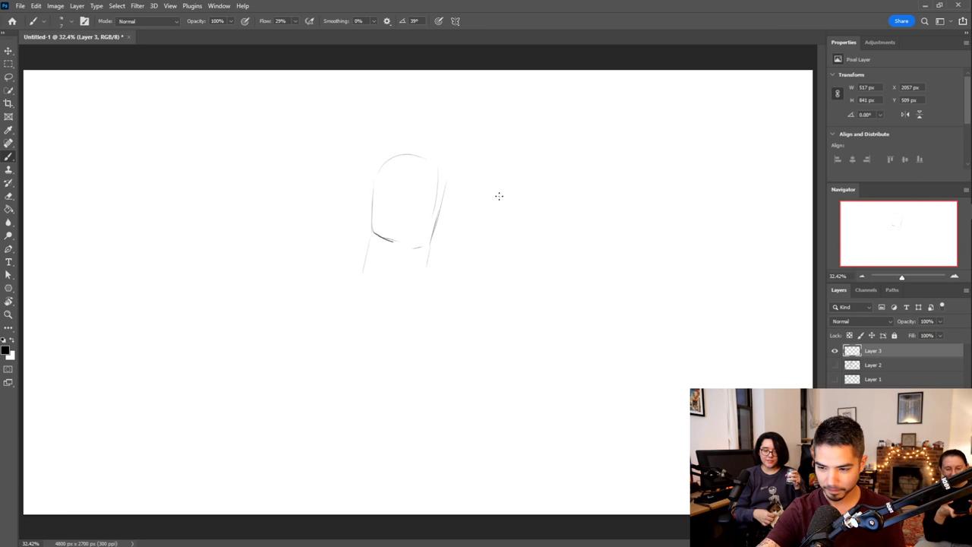
mouse_move(479, 179)
mouse_down()
mouse_move(451, 136)
mouse_move(535, 129)
mouse_move(565, 144)
mouse_up()
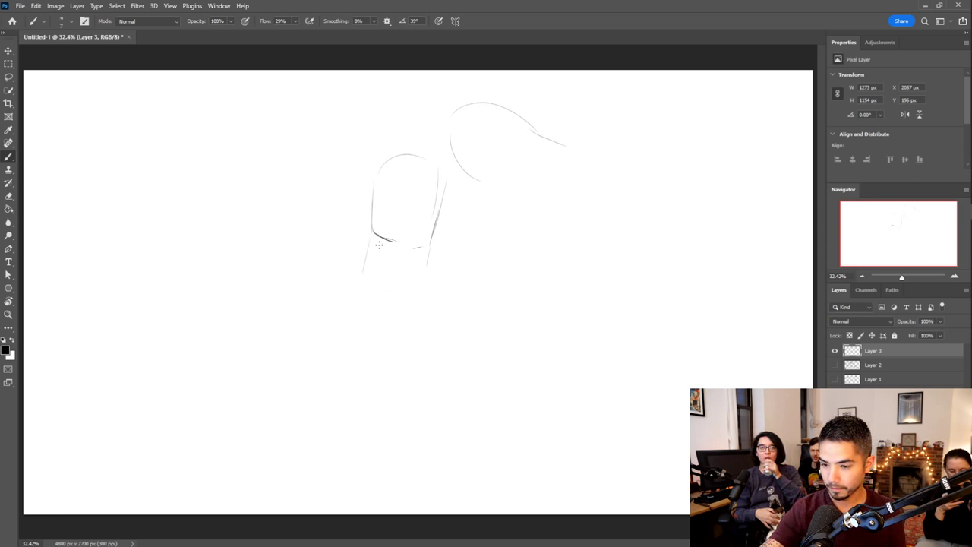
Add a second left neck line and sketch the shoulder lines and a curved arm contour below the neck
drag(373, 237, 369, 275)
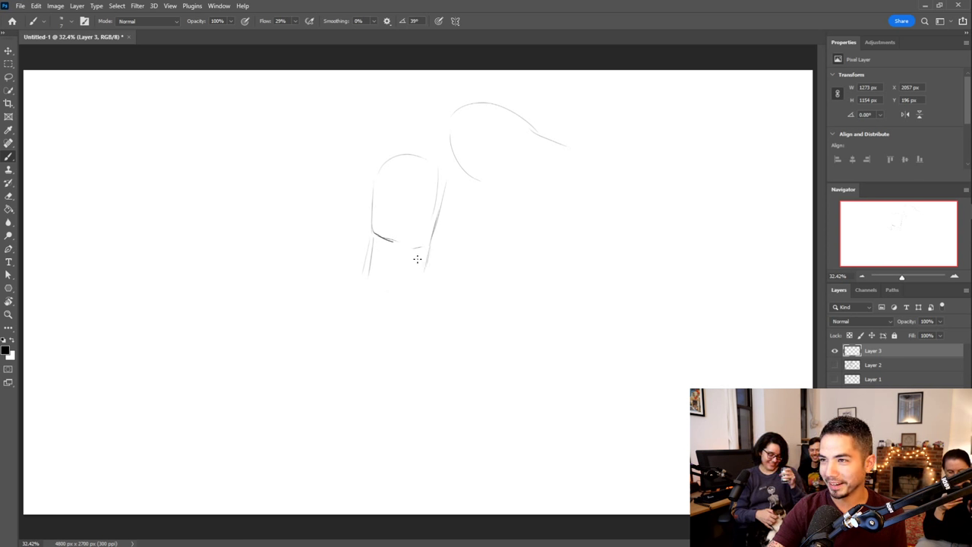
mouse_move(331, 300)
mouse_down()
mouse_move(466, 263)
mouse_move(486, 245)
mouse_move(518, 260)
mouse_up()
drag(490, 311, 569, 277)
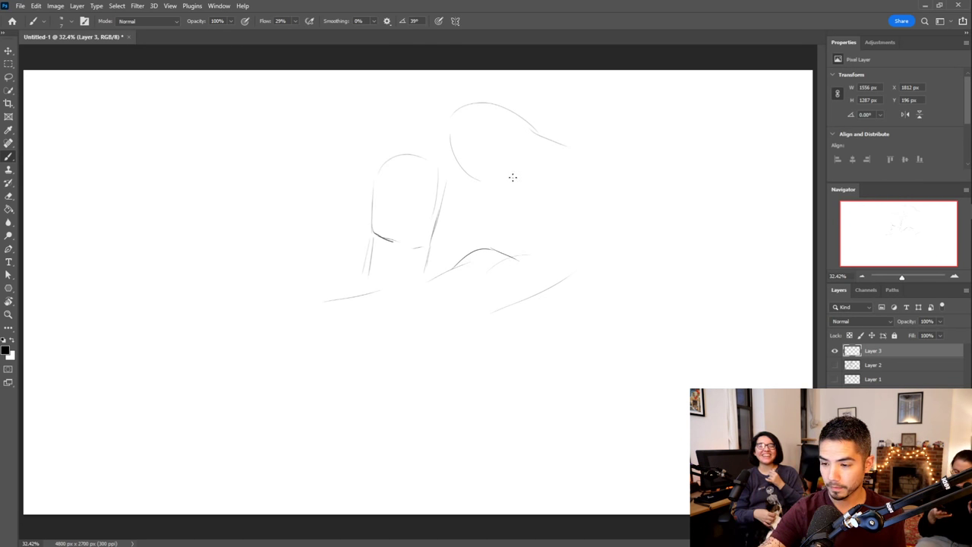
Sketch a small curved hand mark beneath the larger rounded outline and erase most of the curved arm and shoulder lines near the neck
mouse_move(508, 162)
mouse_down()
mouse_move(508, 172)
mouse_move(523, 166)
mouse_up()
key(e)
mouse_move(553, 282)
mouse_down()
mouse_move(532, 293)
mouse_move(481, 293)
mouse_move(460, 274)
mouse_up()
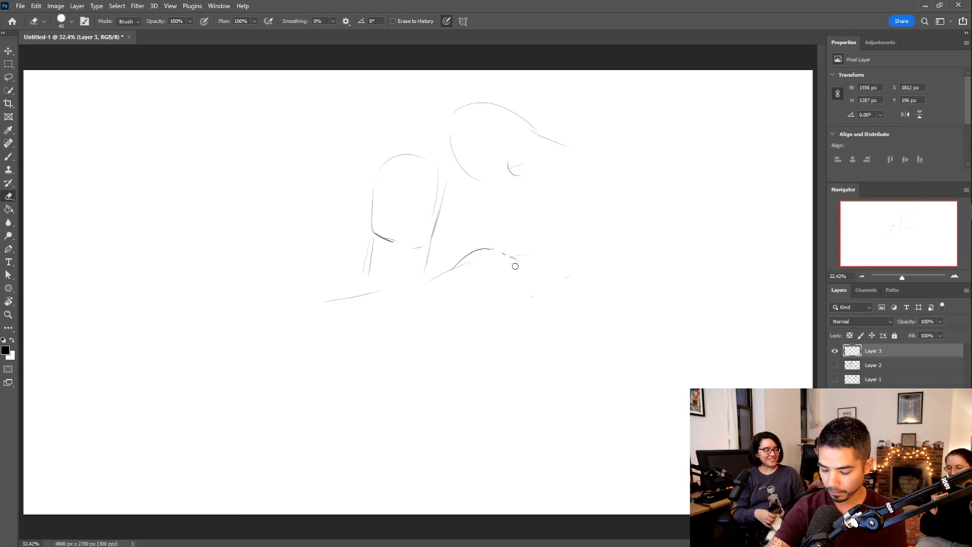
click(463, 259)
click(486, 248)
mouse_move(454, 271)
mouse_down()
mouse_move(512, 265)
mouse_move(497, 245)
mouse_move(480, 246)
mouse_move(478, 272)
mouse_move(460, 263)
mouse_move(528, 277)
mouse_up()
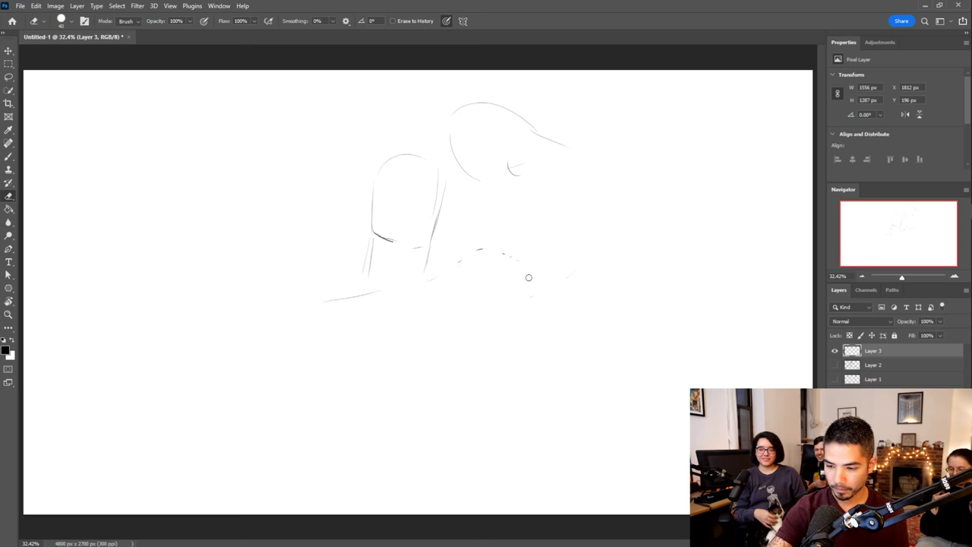
Sketch a raised fist near the larger outline, with a vertical forearm, an elbow and an upper arm joining the shoulder
key(b)
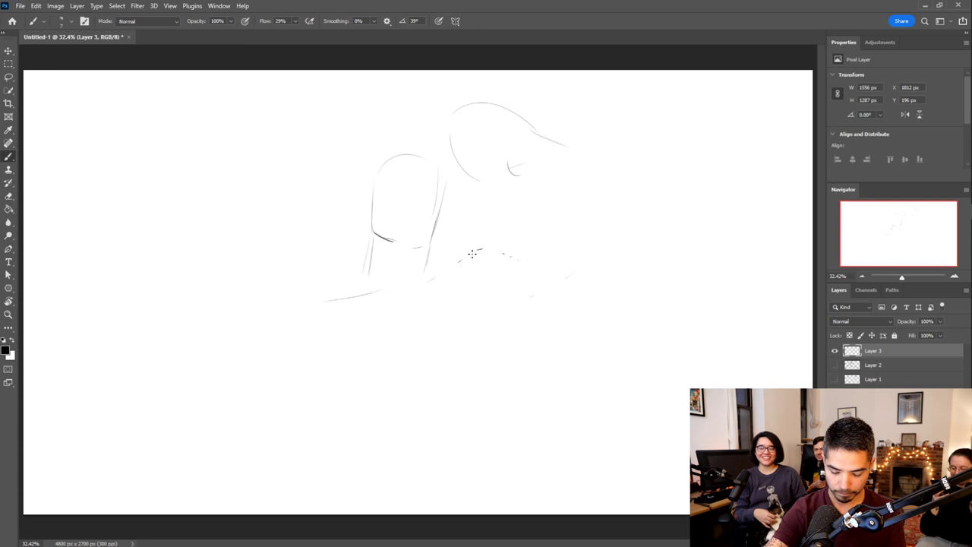
drag(431, 274, 491, 252)
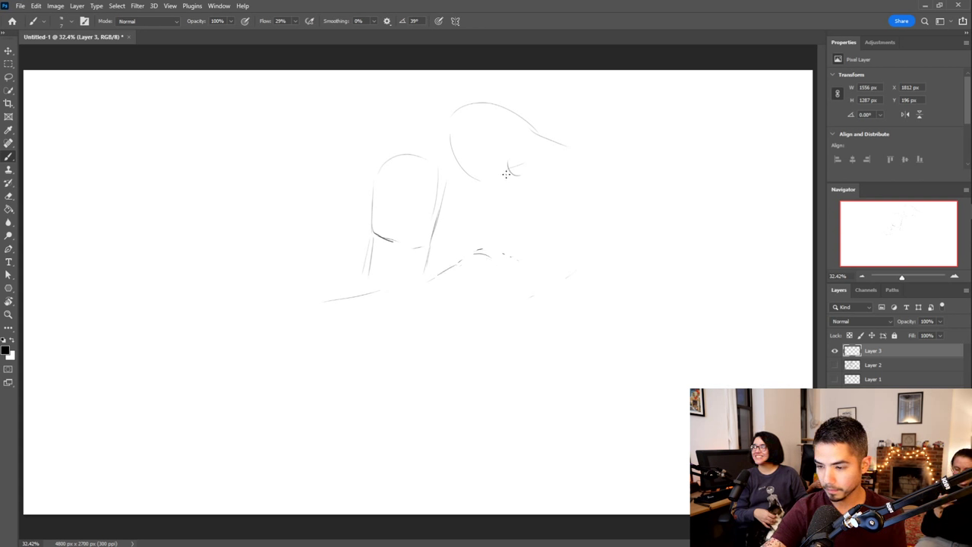
mouse_move(506, 163)
mouse_down()
mouse_move(514, 150)
mouse_move(541, 177)
mouse_move(518, 164)
mouse_move(530, 164)
mouse_move(544, 191)
mouse_move(527, 204)
mouse_move(530, 271)
mouse_up()
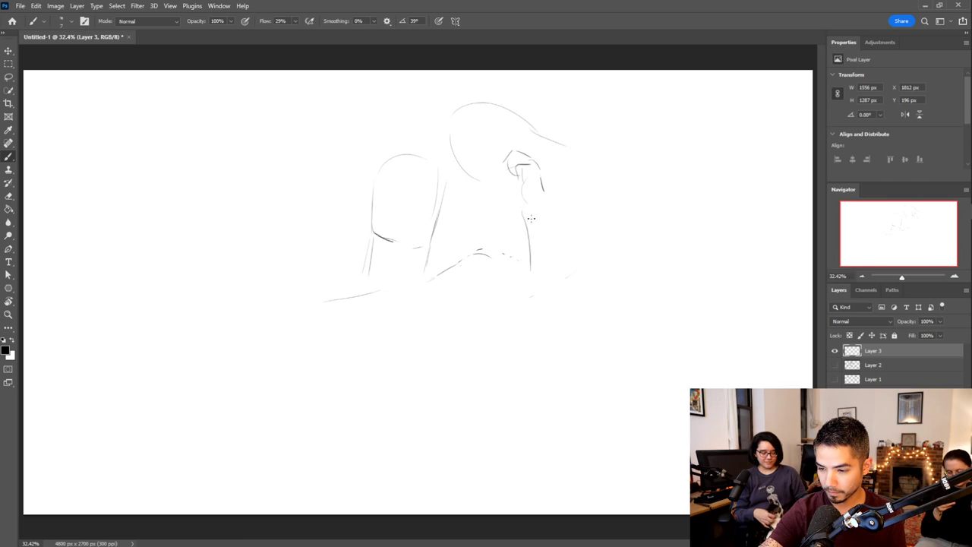
mouse_move(544, 194)
mouse_down()
mouse_move(573, 322)
mouse_move(471, 346)
mouse_up()
mouse_move(530, 279)
mouse_down()
mouse_move(491, 269)
mouse_move(489, 280)
mouse_move(470, 262)
mouse_up()
Enlarge the eraser to 100 px and clear the upper arm and shoulder lines, leaving the fist and forearm
key(e)
drag(545, 327, 572, 324)
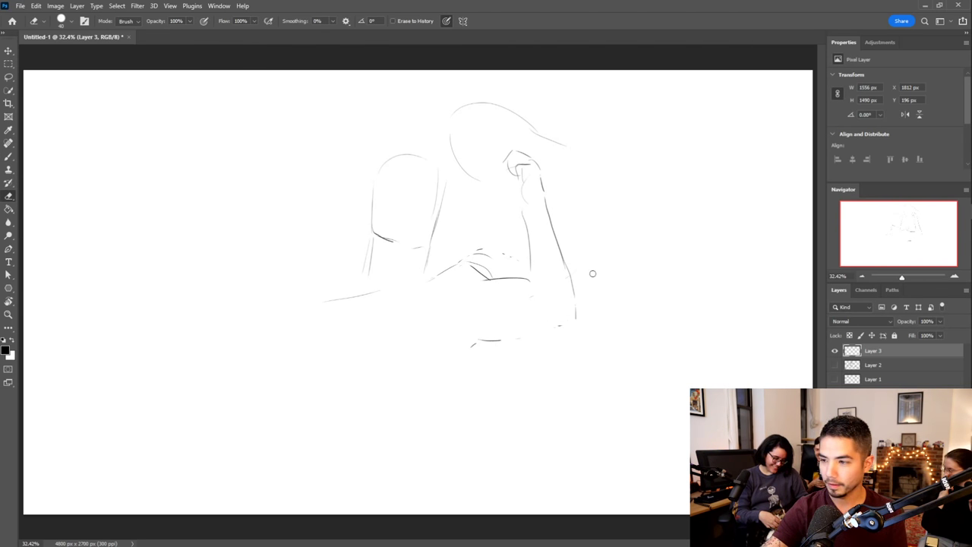
key(bracketright)
key(bracketright)
key(bracketright)
key(bracketright)
key(bracketright)
key(bracketright)
mouse_move(489, 269)
mouse_down()
mouse_move(462, 289)
mouse_move(425, 294)
mouse_up()
mouse_move(445, 351)
mouse_down()
mouse_move(512, 304)
mouse_move(527, 308)
mouse_up()
Redraw the shoulder curve beside the neck and erase the trial upper-arm line, the elbow and the lower forearm
key(b)
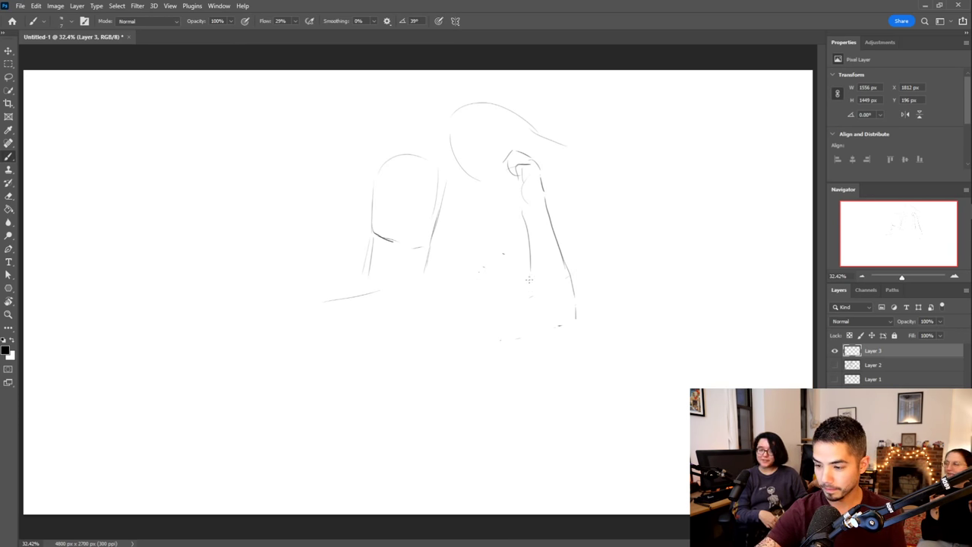
drag(525, 273, 454, 267)
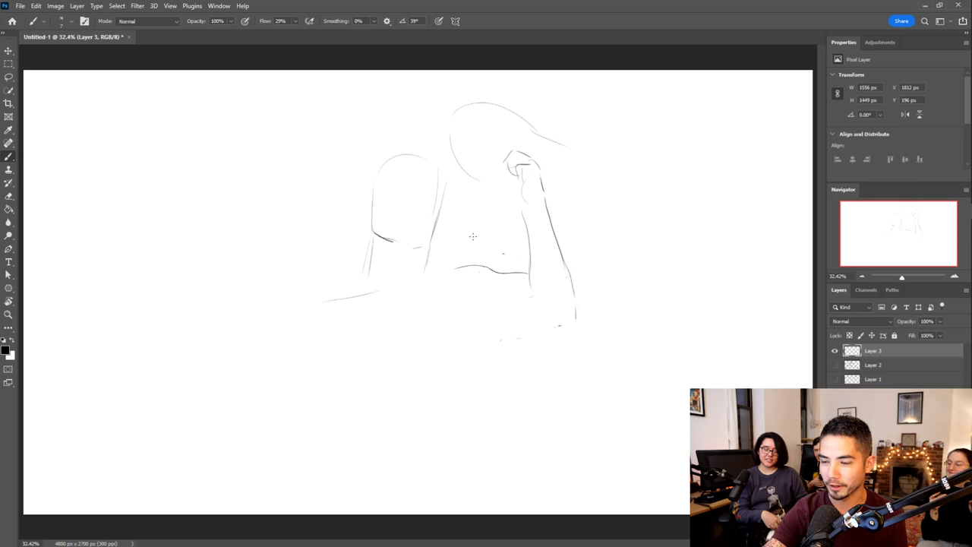
mouse_move(434, 268)
mouse_down()
mouse_move(474, 248)
mouse_move(465, 247)
mouse_move(492, 252)
mouse_up()
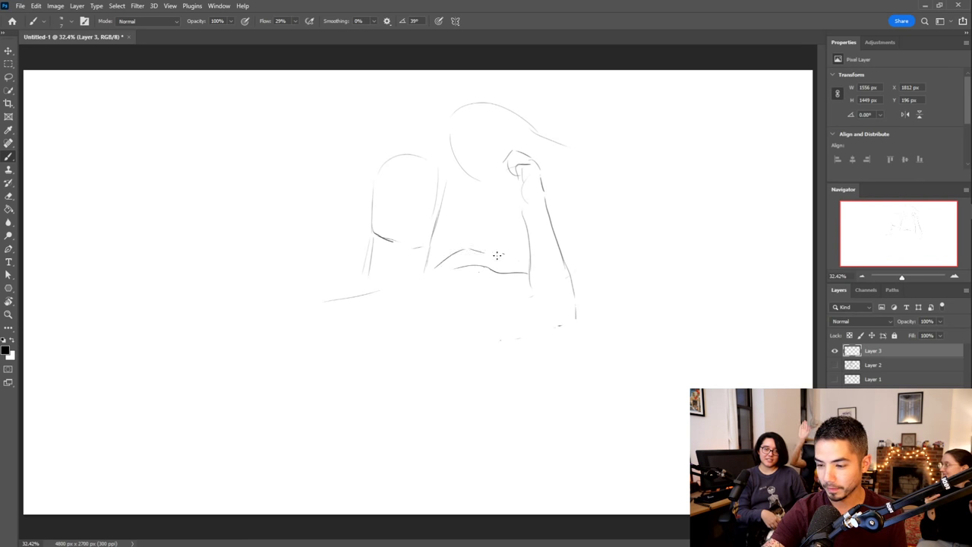
key(e)
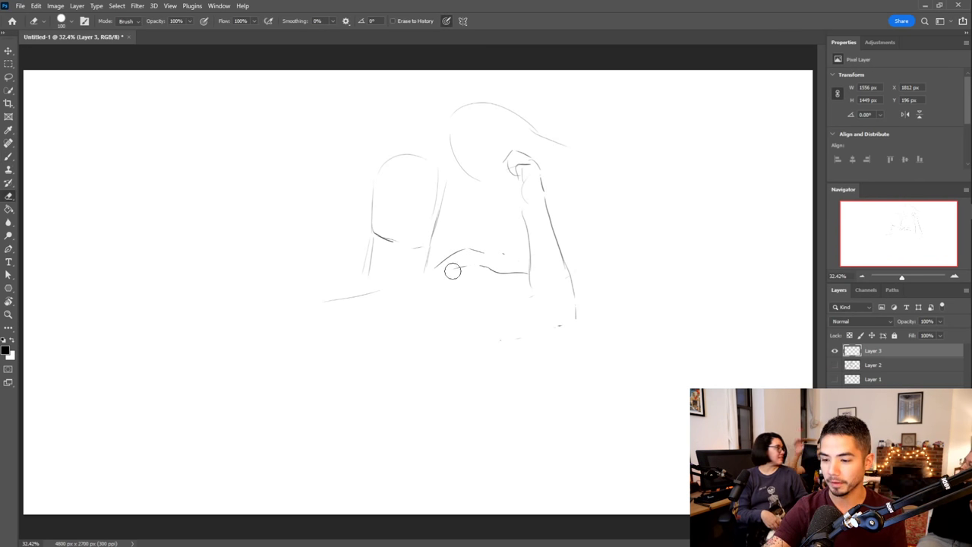
mouse_move(451, 268)
mouse_down()
mouse_move(535, 282)
mouse_move(526, 284)
mouse_move(532, 272)
mouse_move(578, 310)
mouse_move(557, 321)
mouse_move(538, 306)
mouse_move(499, 346)
mouse_up()
Join the shoulder line across the base of the neck and sketch both sides of the torso below it
key(b)
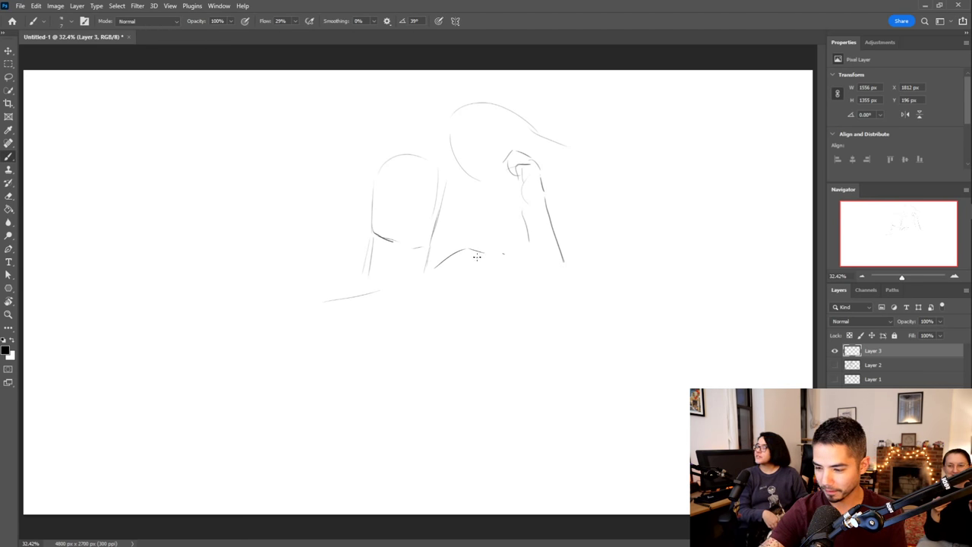
drag(425, 270, 383, 289)
drag(328, 336, 338, 383)
drag(486, 311, 456, 385)
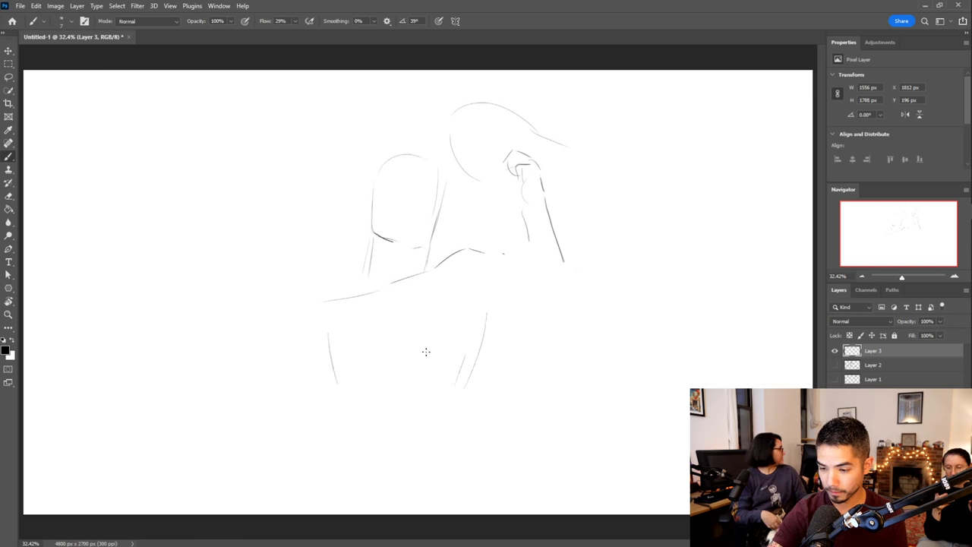
drag(327, 341, 338, 394)
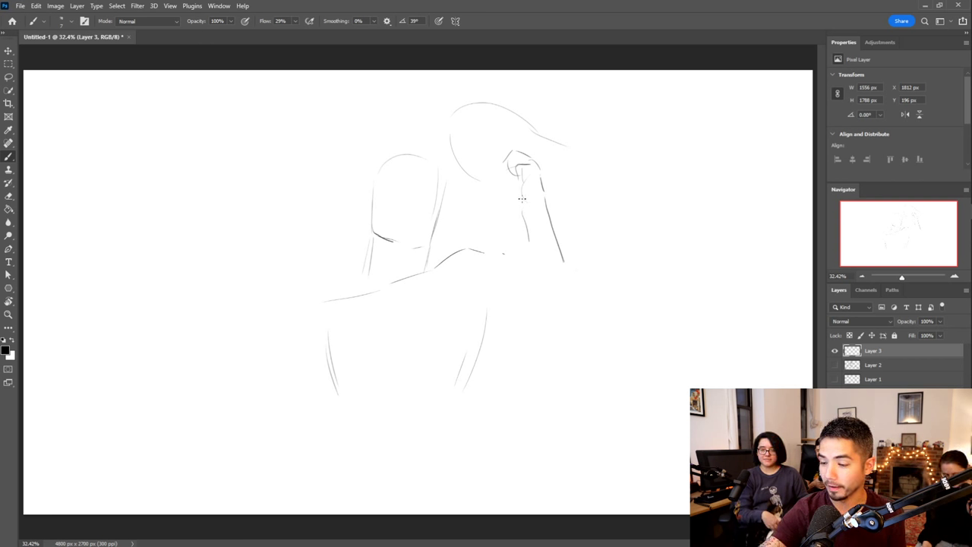
Redraw the forearm slanting outward from the raised fist and erase the old steeper forearm line
drag(521, 206, 539, 237)
drag(546, 203, 591, 267)
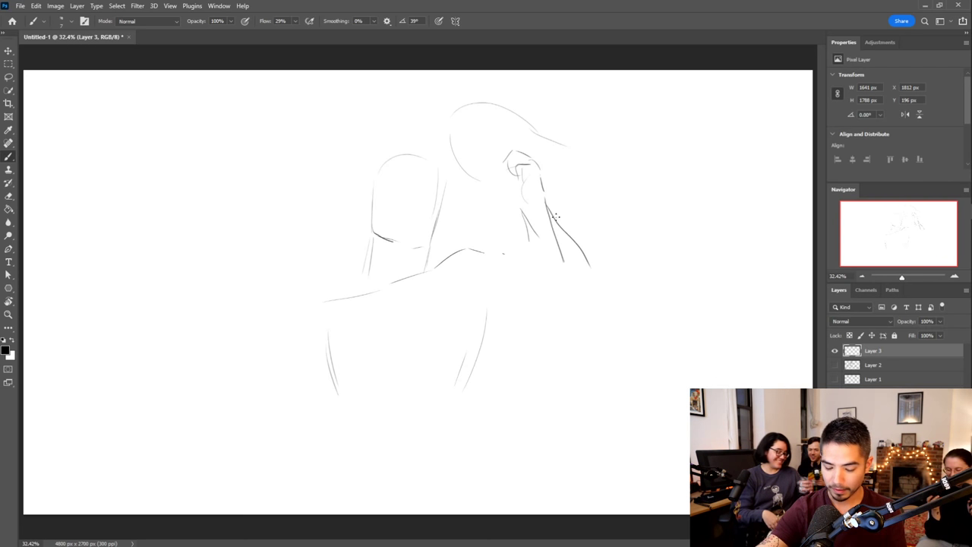
key(e)
drag(550, 222, 565, 263)
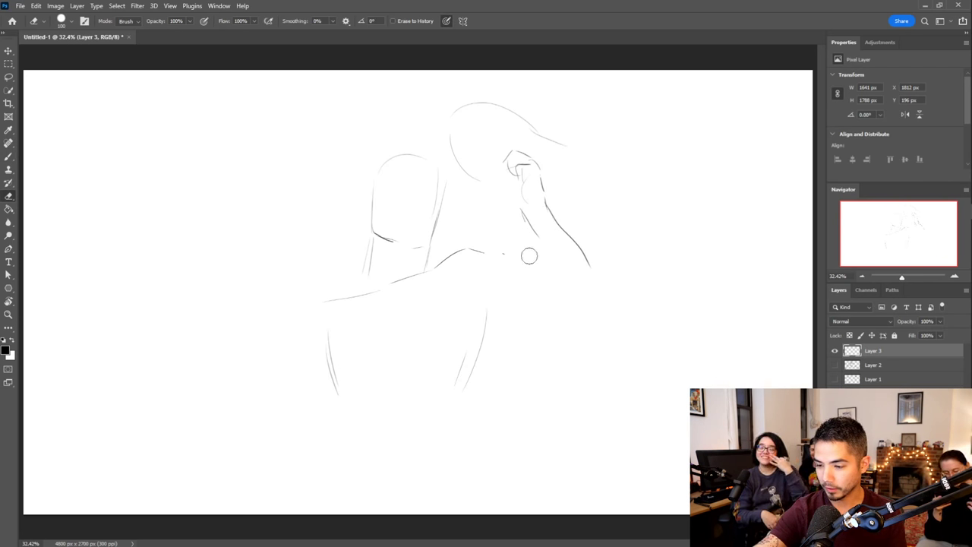
Sketch the bent upper arm from the shoulder to the elbow, with its inner crease, underside and connection to the torso side
key(b)
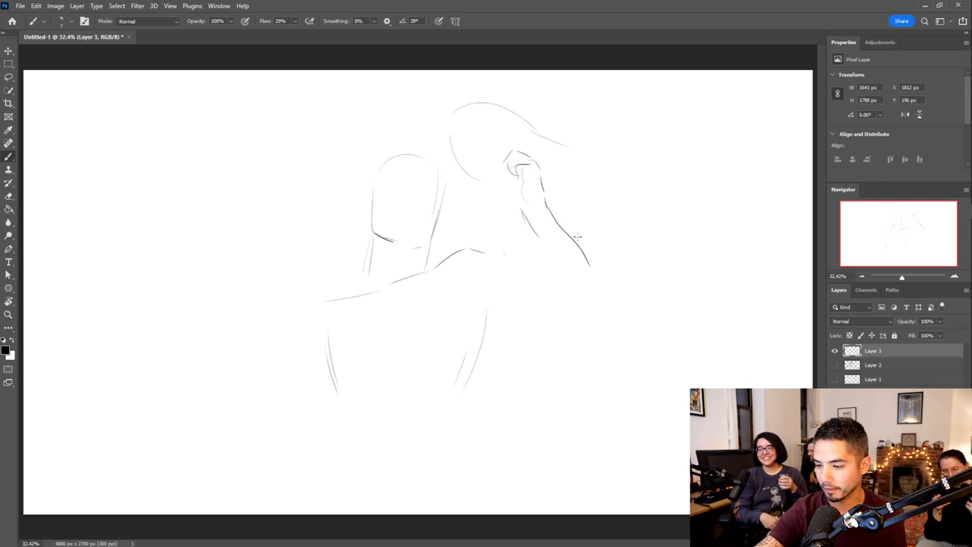
drag(440, 269, 479, 250)
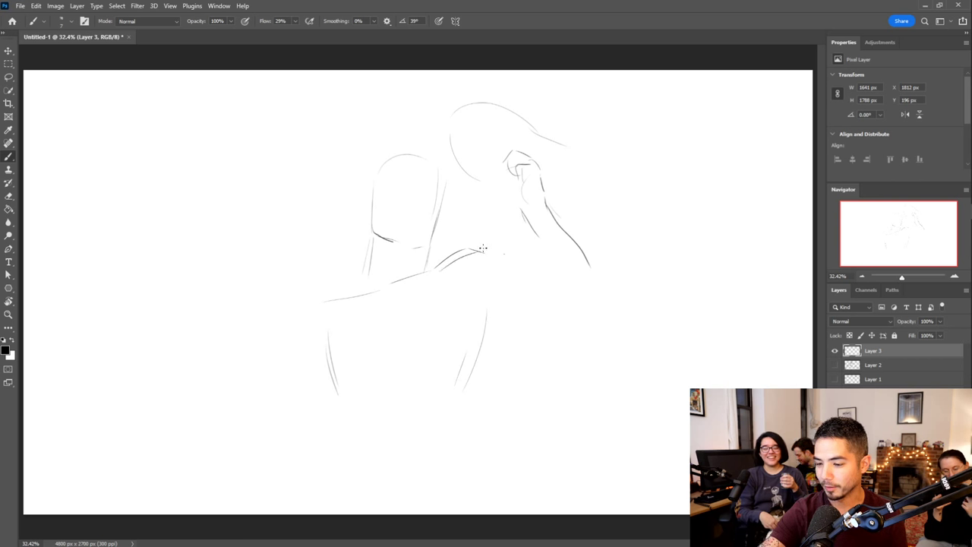
mouse_move(464, 287)
mouse_down()
mouse_move(500, 261)
mouse_move(545, 254)
mouse_move(563, 299)
mouse_up()
mouse_move(591, 266)
mouse_down()
mouse_move(604, 298)
mouse_move(476, 337)
mouse_up()
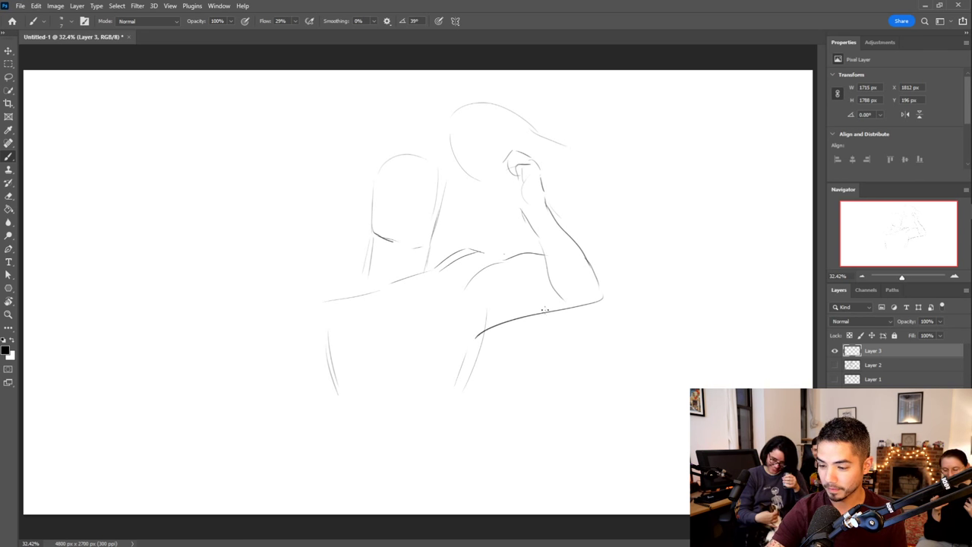
mouse_move(562, 307)
mouse_down()
mouse_move(479, 334)
mouse_move(472, 375)
mouse_up()
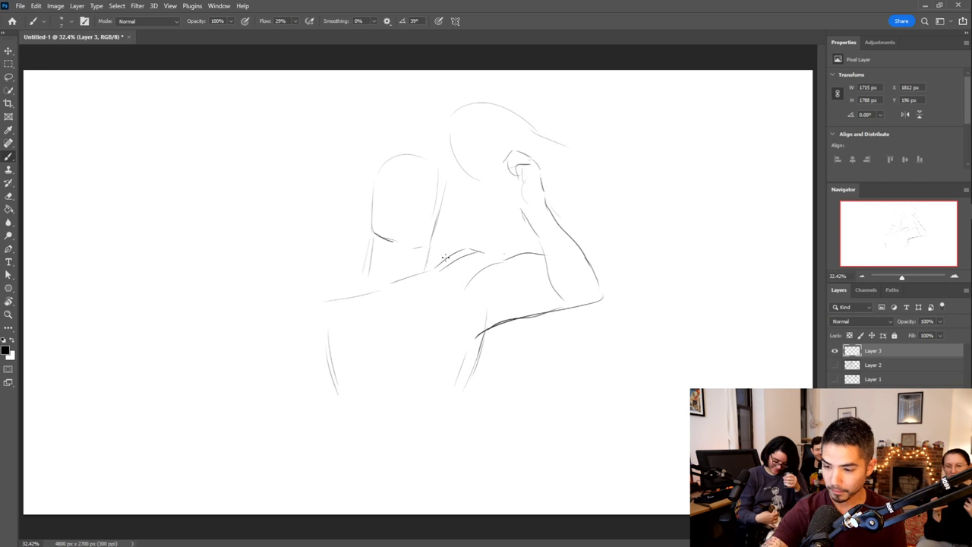
Sketch a small rounded form topped by a brimmed hat shape on the shoulder, and extend the shoulder curve downward
mouse_move(438, 269)
mouse_down()
mouse_move(471, 237)
mouse_move(420, 244)
mouse_move(446, 237)
mouse_up()
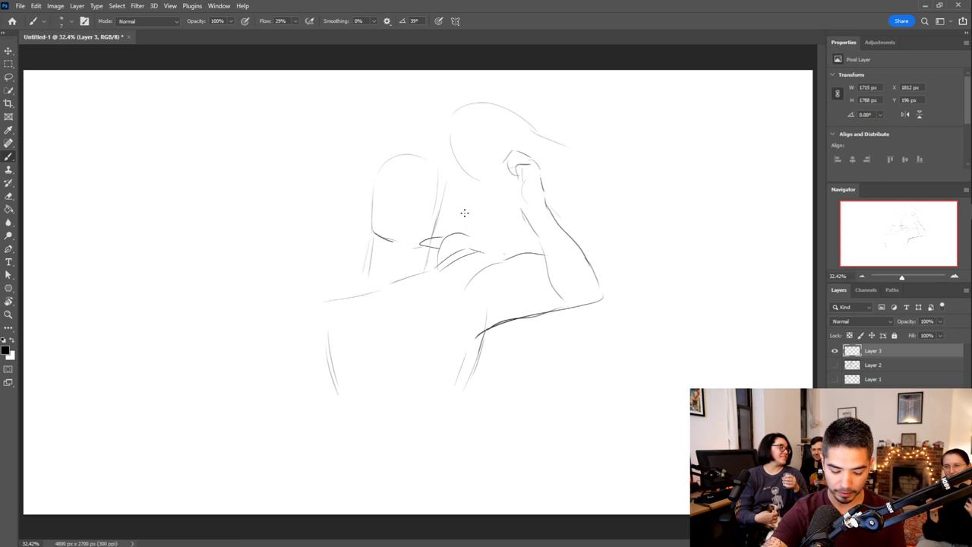
mouse_move(475, 237)
mouse_down()
mouse_move(480, 245)
mouse_move(460, 231)
mouse_up()
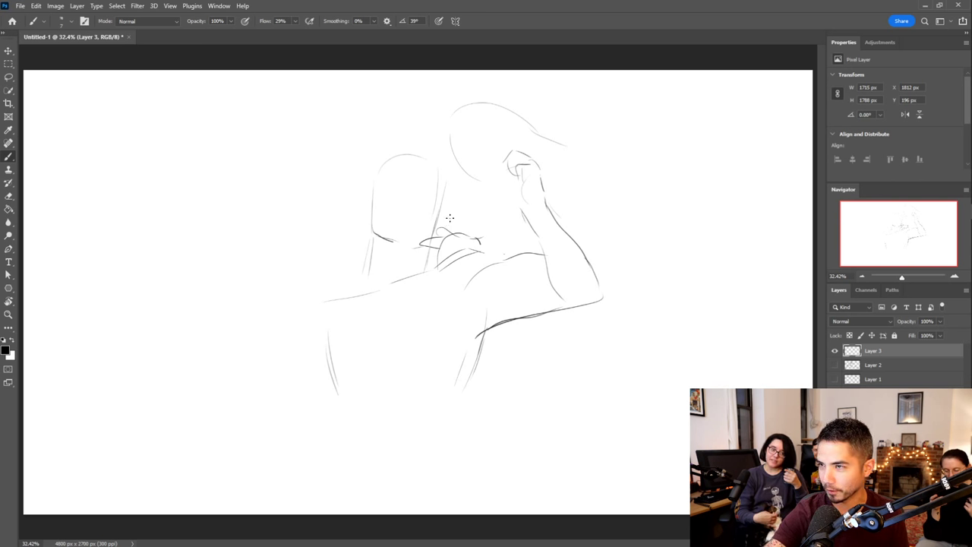
mouse_move(447, 227)
mouse_down()
mouse_move(449, 217)
mouse_move(473, 221)
mouse_move(487, 241)
mouse_up()
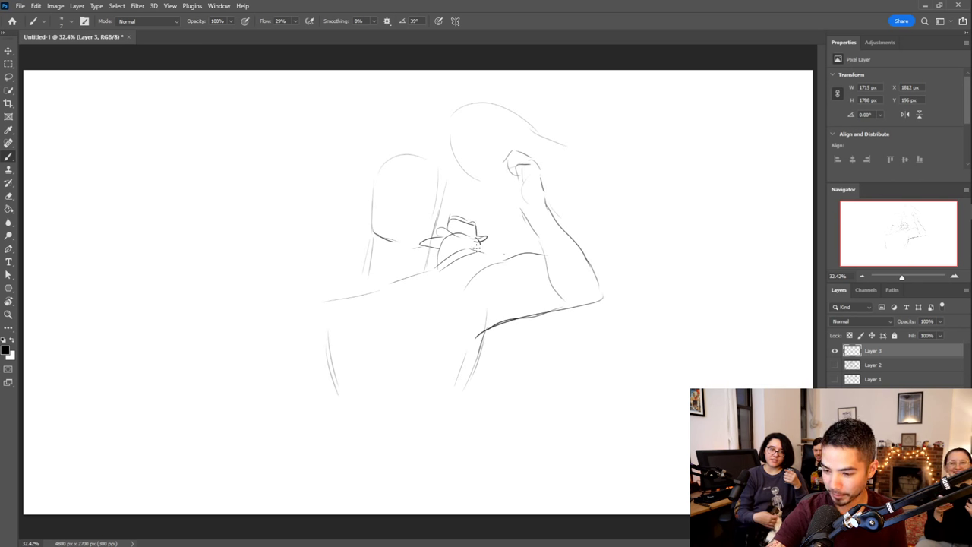
mouse_move(469, 257)
mouse_down()
mouse_move(483, 251)
mouse_move(495, 279)
mouse_up()
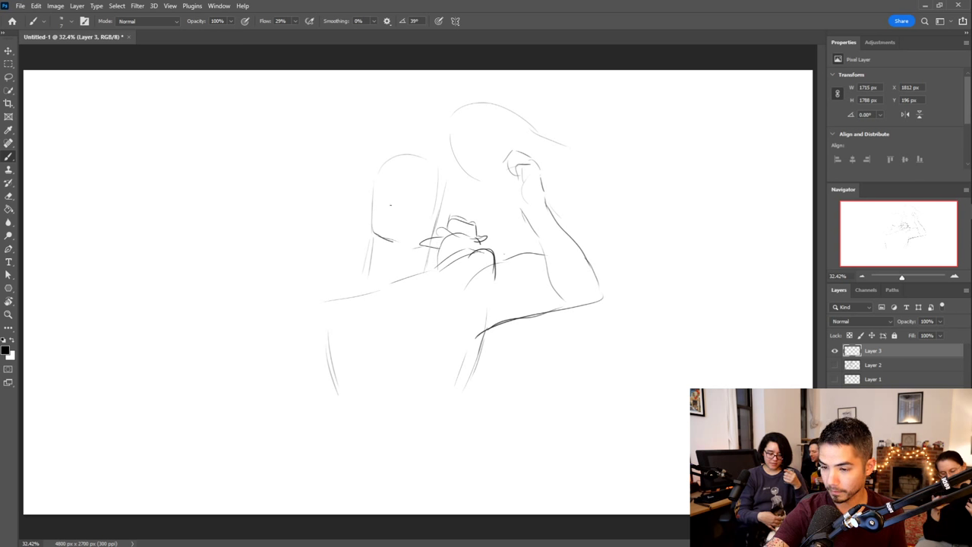
Darken the head's jaw edge and sketch the nose, one straight eye line and a short mouth line
drag(372, 232, 393, 243)
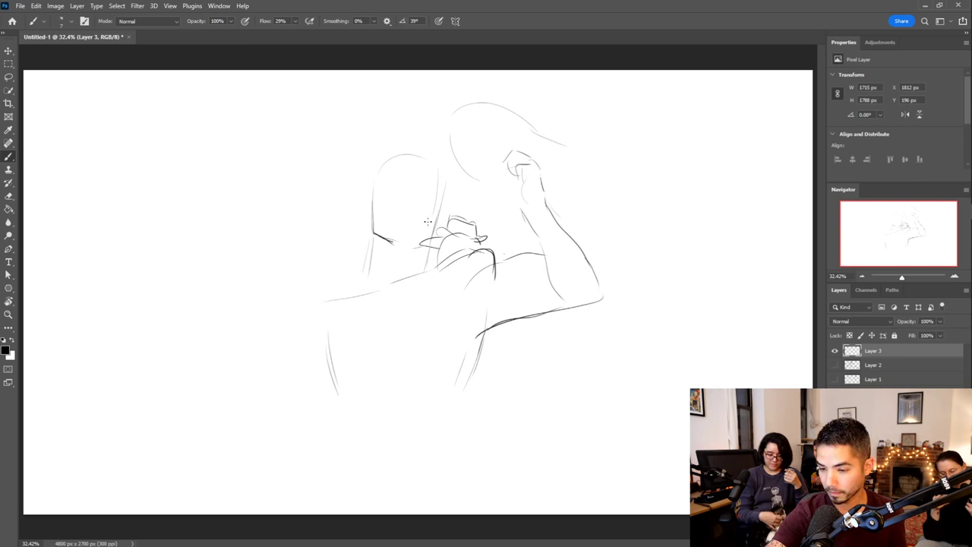
drag(413, 199, 419, 211)
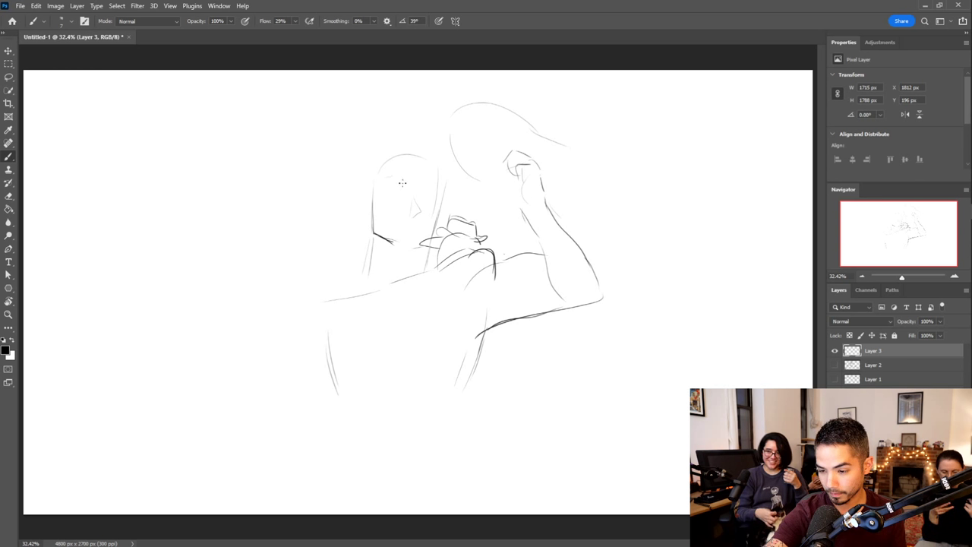
drag(418, 195, 437, 193)
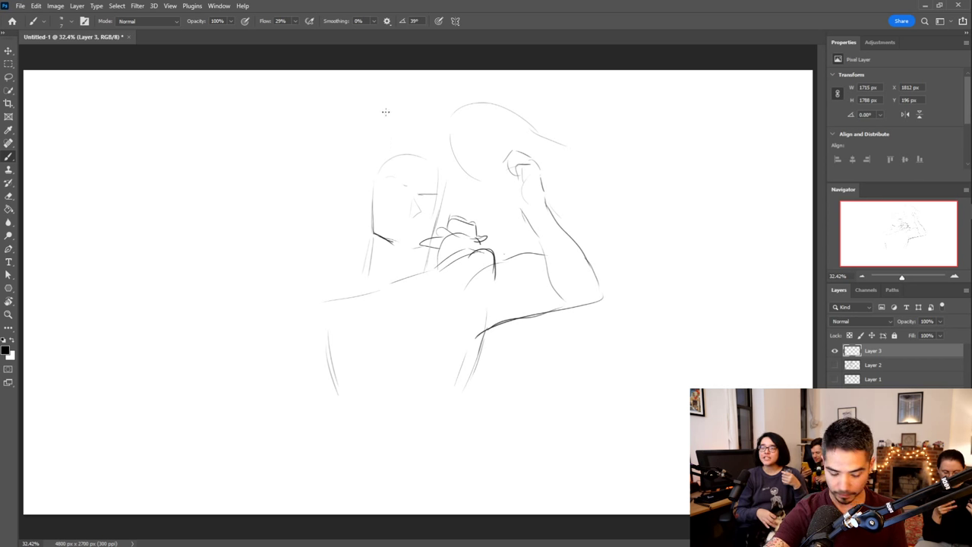
drag(397, 229, 415, 228)
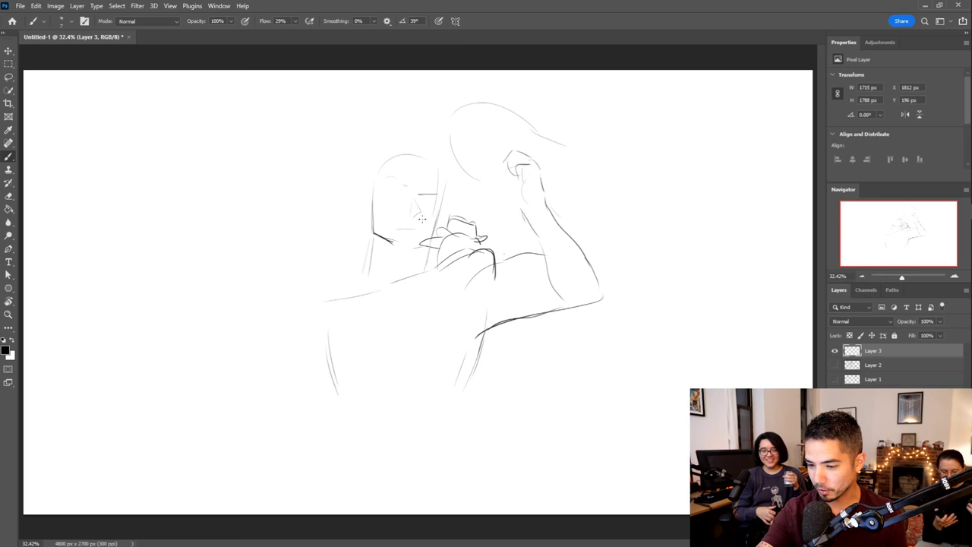
Erase the old chin line, redraw the mouth and chin, and fill in a small black goatee
key(e)
mouse_move(381, 228)
mouse_down()
mouse_move(391, 239)
mouse_move(383, 217)
mouse_move(410, 248)
mouse_up()
key(b)
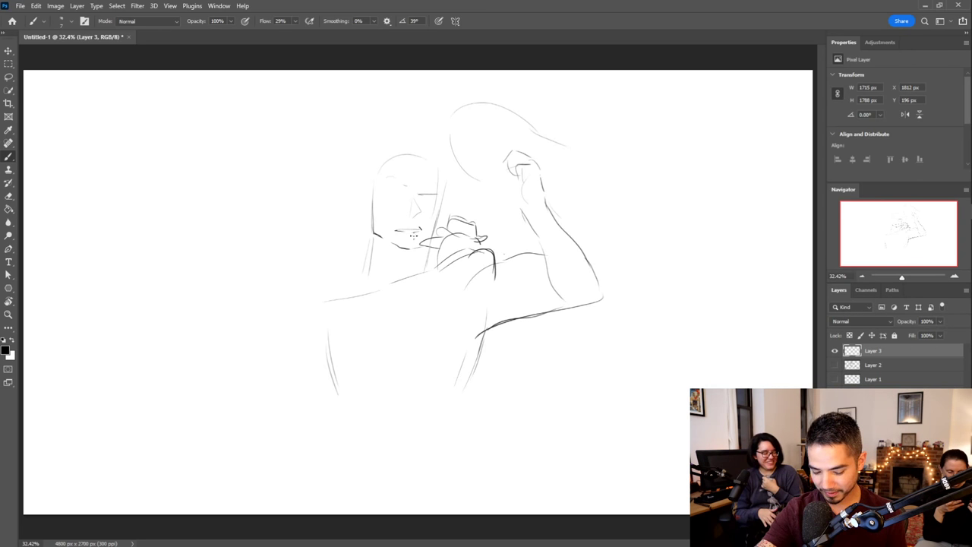
key(e)
key(b)
mouse_move(395, 249)
mouse_down()
mouse_move(423, 245)
mouse_move(418, 257)
mouse_move(399, 253)
mouse_move(415, 252)
mouse_up()
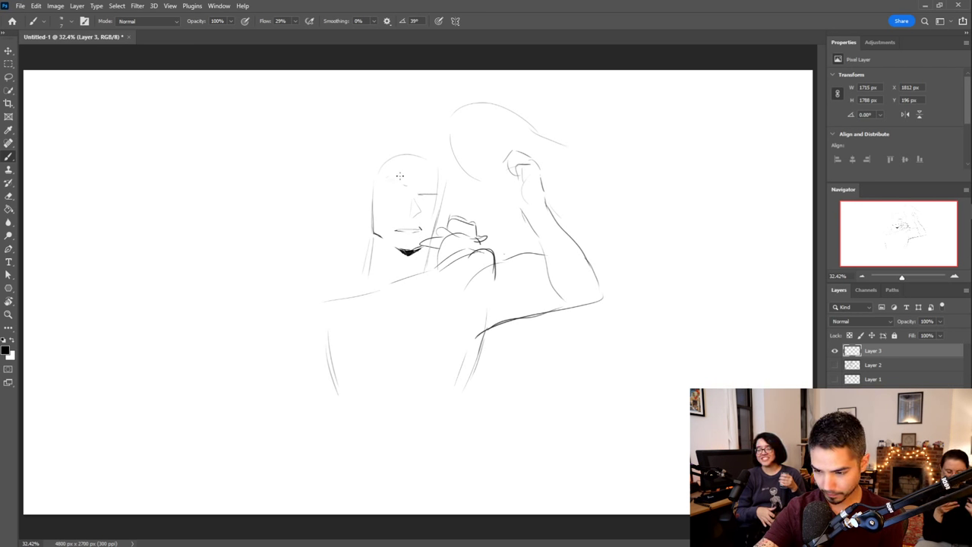
Draw the other eye line on the face, undo its thickening stroke and add a lower line to the opposite eye
drag(403, 195, 386, 192)
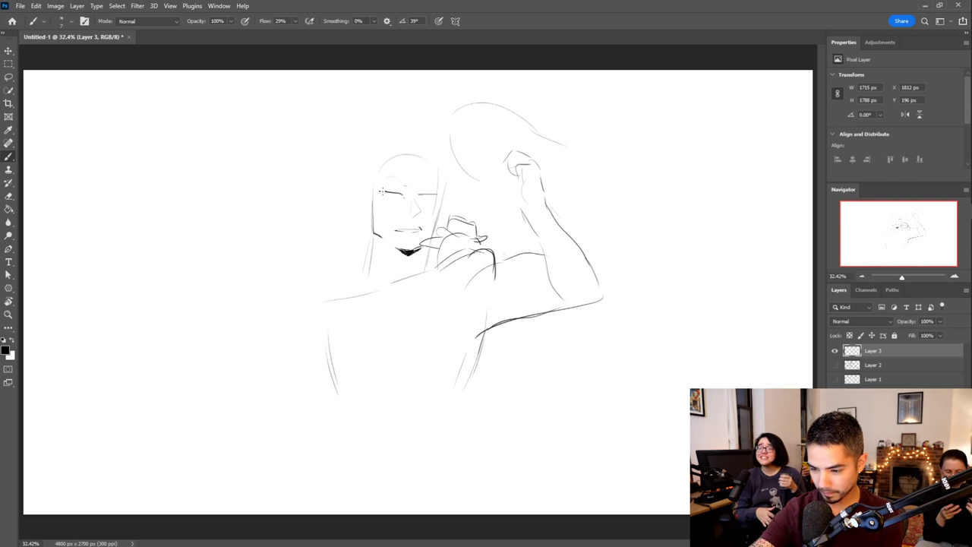
drag(389, 193, 404, 193)
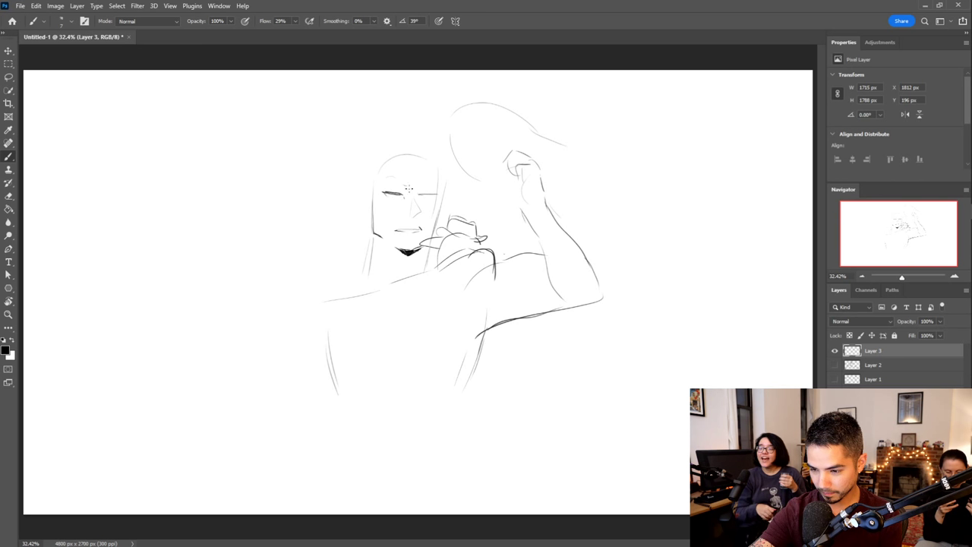
key(ctrl+z)
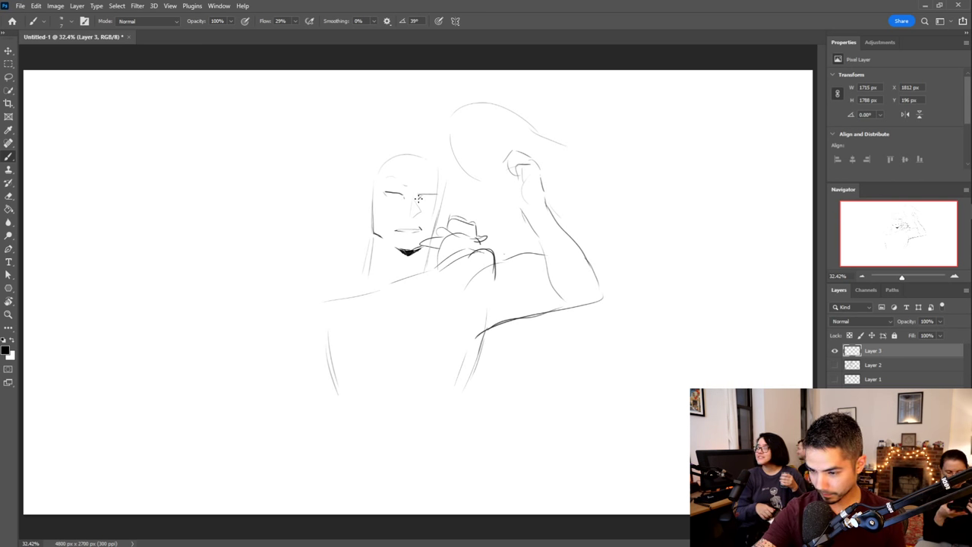
drag(419, 197, 437, 198)
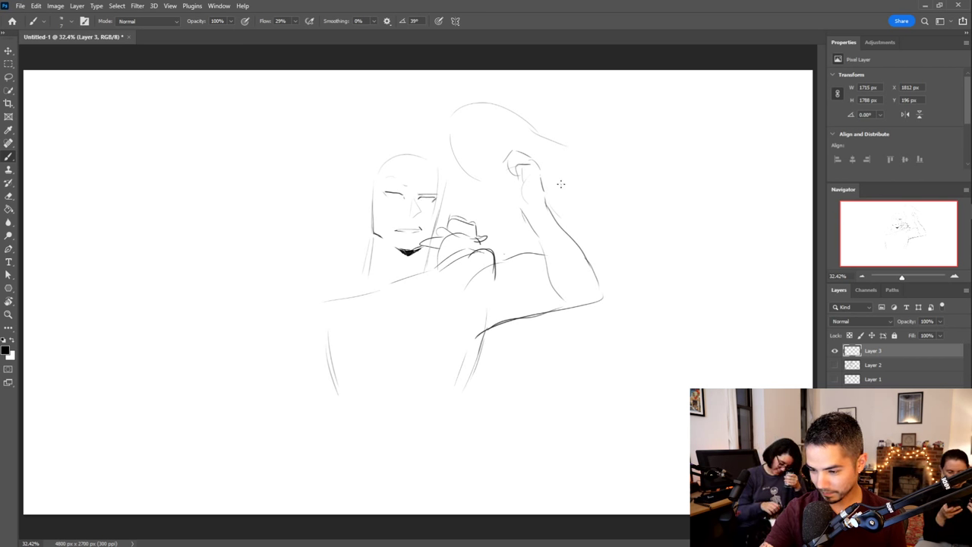
Sketch a short chest line, a long diagonal from the hatted form to the lower arm, and the hand's angular outline with the arm curve above
drag(391, 294, 387, 333)
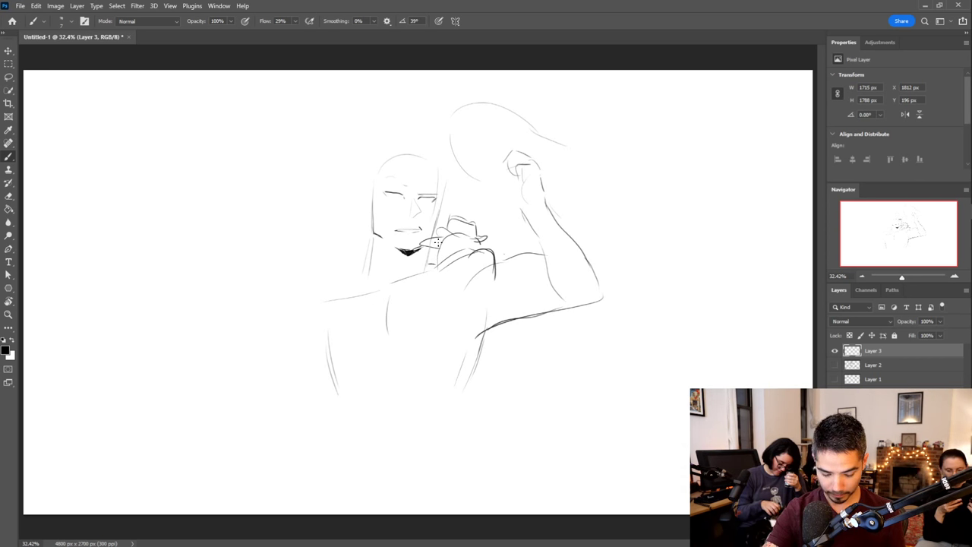
drag(437, 256, 329, 385)
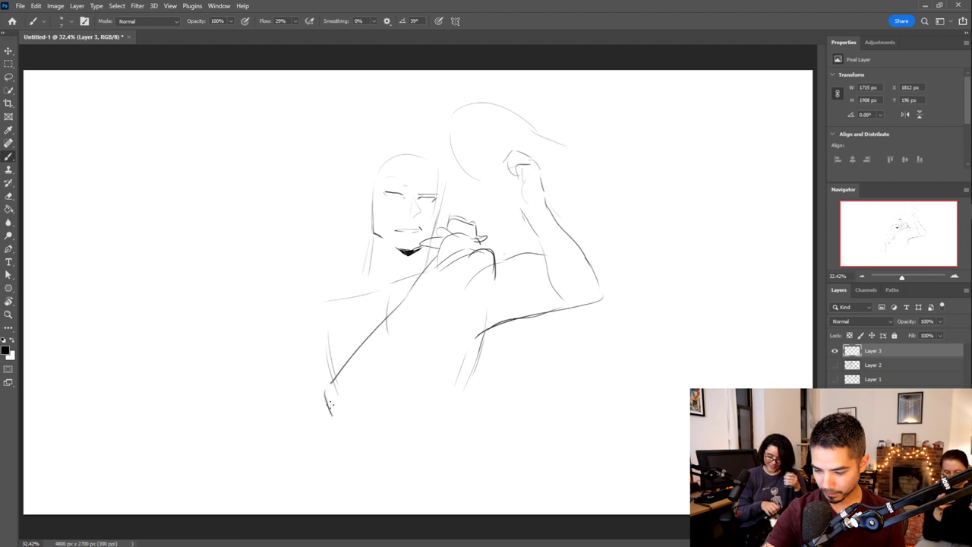
mouse_move(333, 388)
mouse_down()
mouse_move(329, 399)
mouse_move(341, 373)
mouse_move(331, 415)
mouse_move(344, 372)
mouse_move(331, 306)
mouse_up()
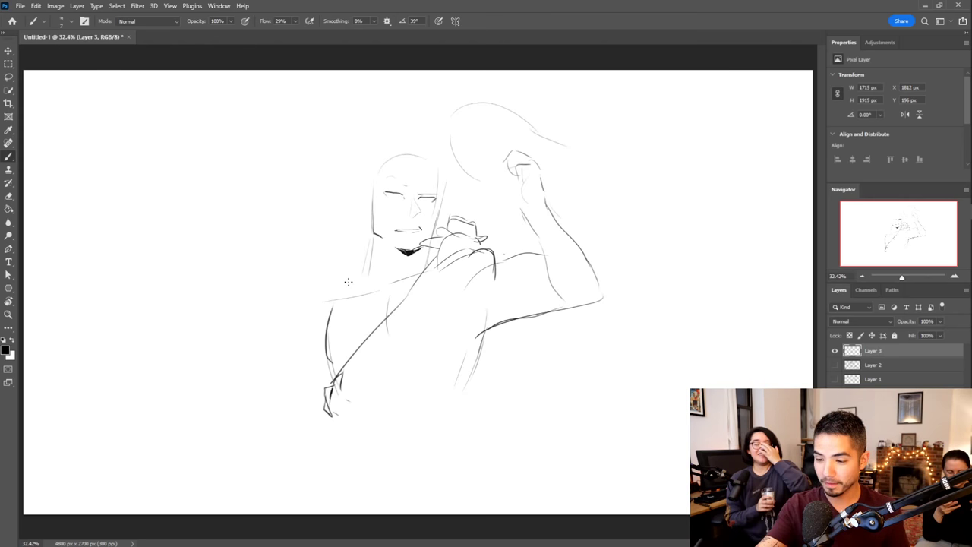
Erase the old shoulder curves beneath the hatted form and outline a small rounded shape with a pointed base beside it
key(e)
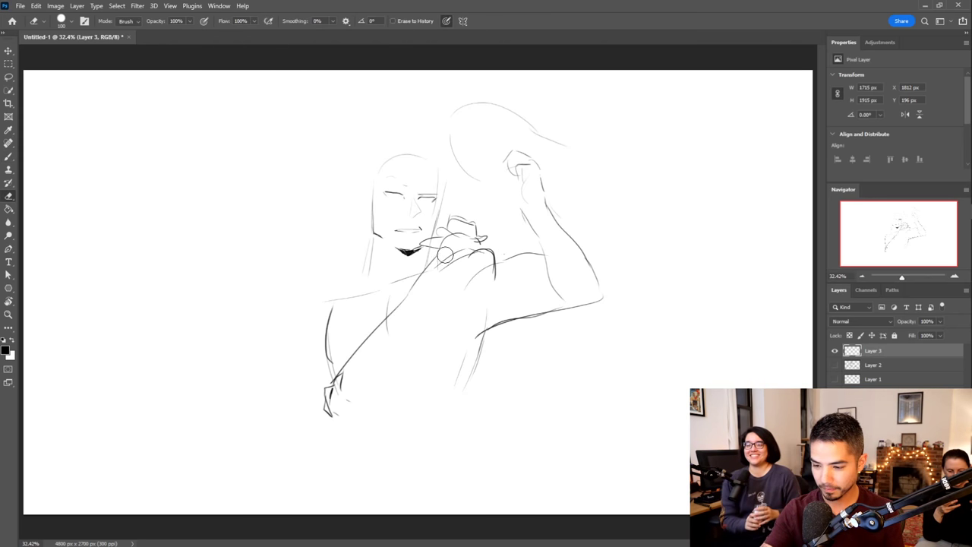
mouse_move(466, 269)
mouse_down()
mouse_move(491, 256)
mouse_move(466, 282)
mouse_up()
key(b)
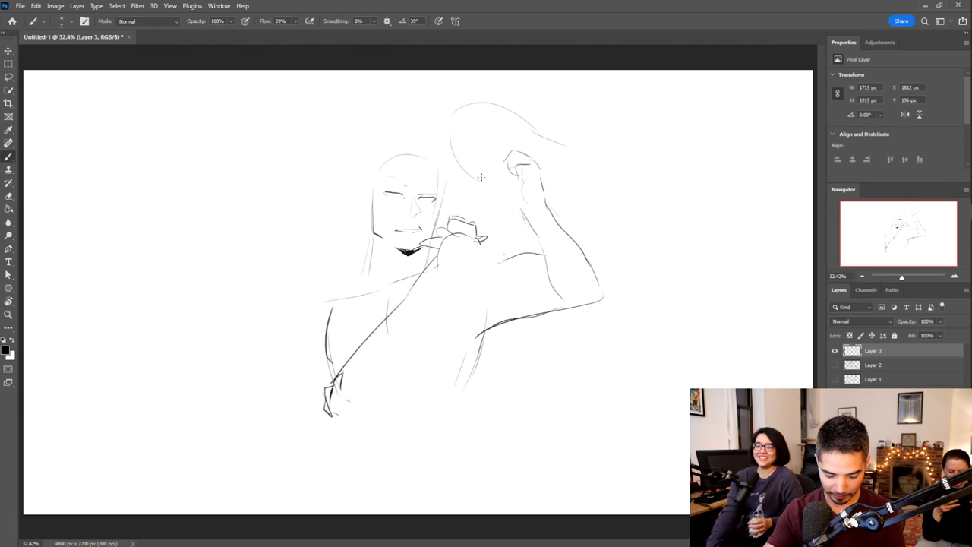
mouse_move(473, 257)
mouse_down()
mouse_move(503, 267)
mouse_move(493, 283)
mouse_up()
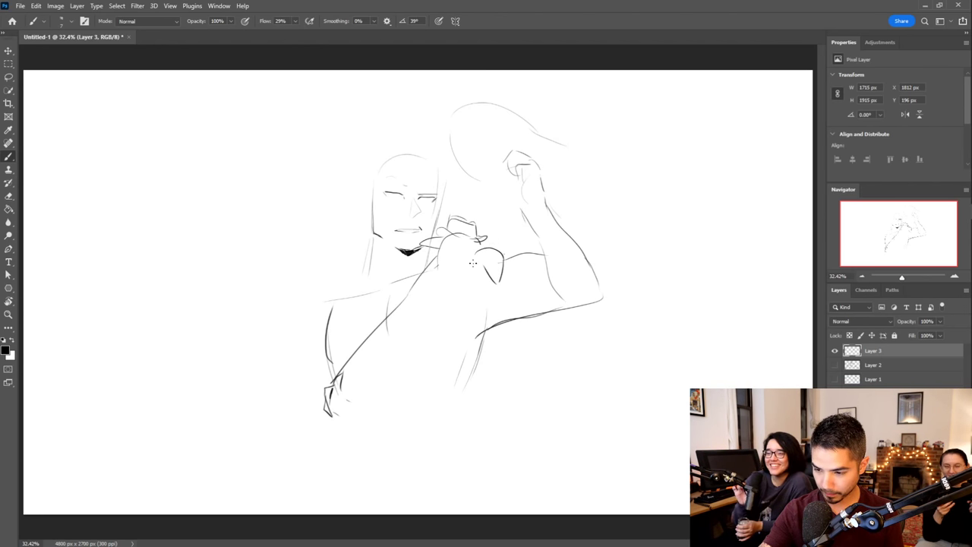
key(e)
mouse_move(489, 269)
mouse_down()
mouse_move(487, 292)
mouse_move(499, 278)
mouse_up()
key(b)
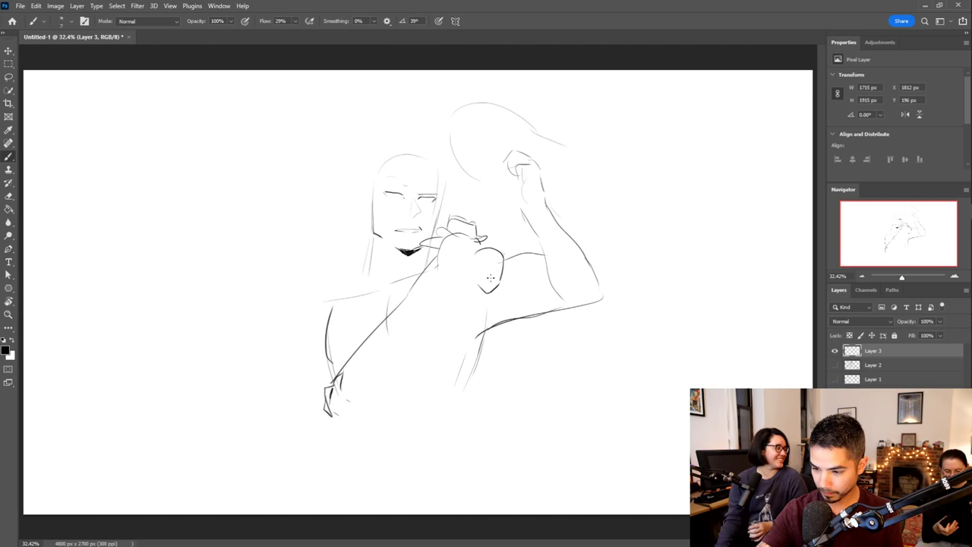
Fill black spots in the pointed shape and the hatted form, and close the form's lower outline with short strokes
mouse_move(479, 256)
mouse_down()
mouse_move(501, 258)
mouse_move(491, 274)
mouse_move(489, 262)
mouse_move(494, 278)
mouse_move(488, 263)
mouse_move(491, 274)
mouse_move(503, 261)
mouse_up()
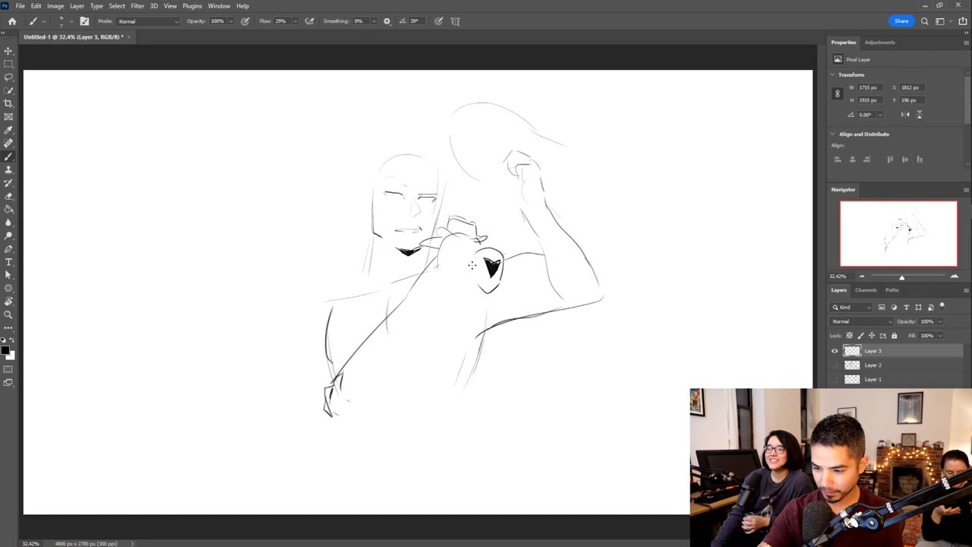
drag(472, 261, 477, 281)
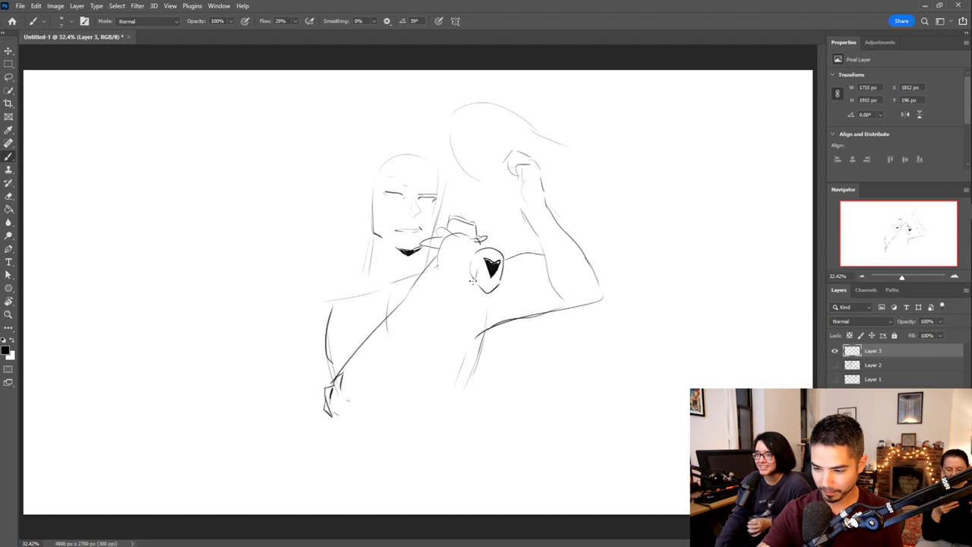
mouse_move(473, 281)
mouse_down()
mouse_move(448, 279)
mouse_move(438, 251)
mouse_up()
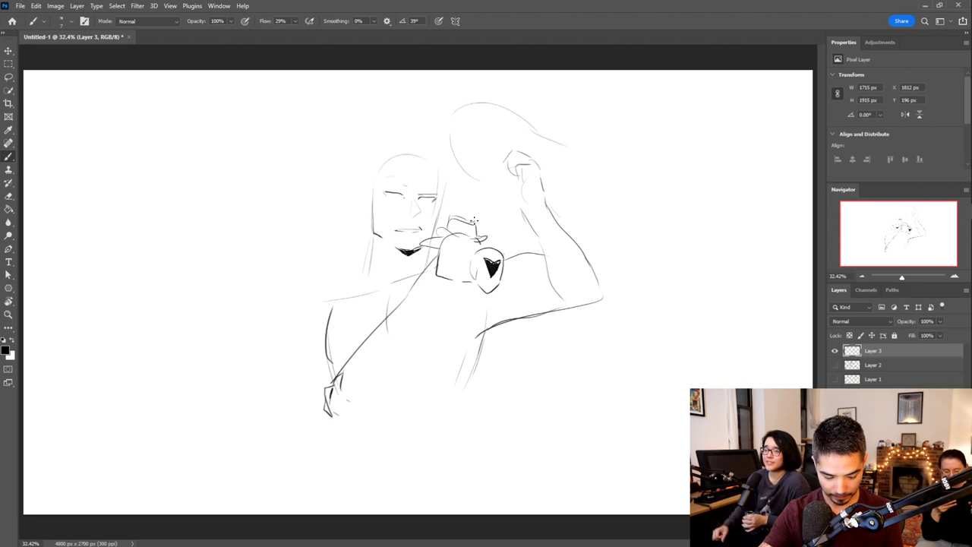
mouse_move(469, 248)
mouse_down()
mouse_move(451, 236)
mouse_move(465, 253)
mouse_move(457, 260)
mouse_move(454, 245)
mouse_move(450, 260)
mouse_move(484, 248)
mouse_move(438, 234)
mouse_move(475, 219)
mouse_move(534, 252)
mouse_up()
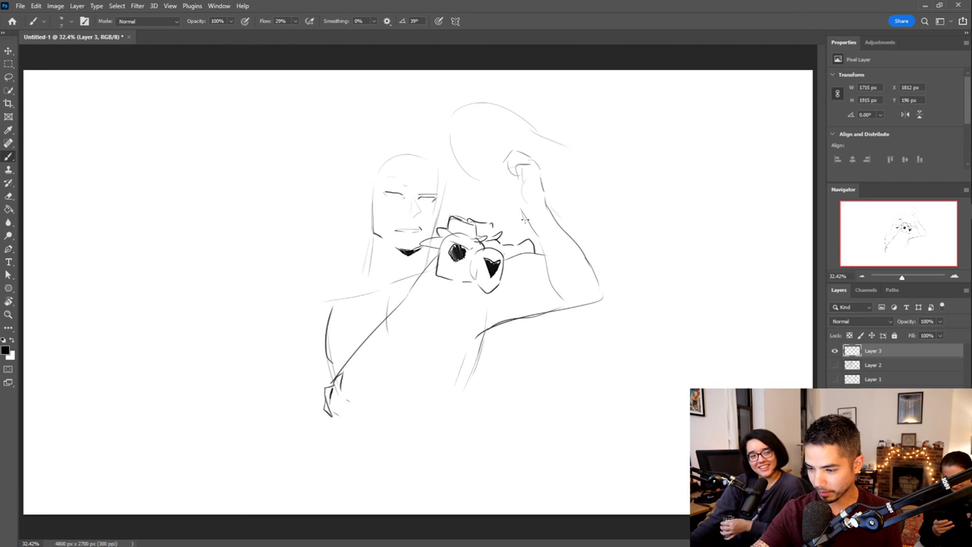
Darken the raised wrist's inner contour and replace the large curve above the fist with a long rounded blade
drag(520, 210, 508, 172)
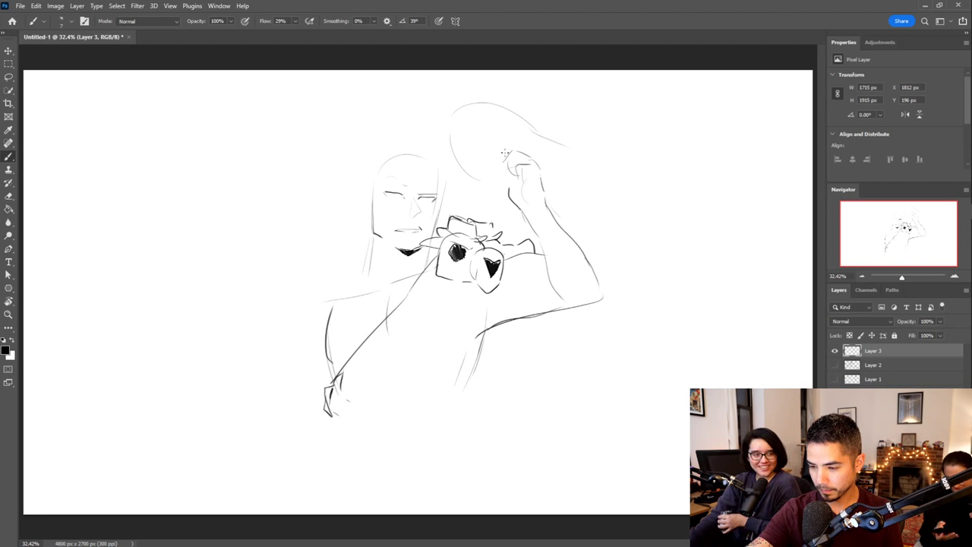
mouse_move(423, 129)
mouse_down()
mouse_move(439, 110)
mouse_move(507, 169)
mouse_up()
mouse_move(425, 132)
mouse_down()
mouse_move(467, 173)
mouse_move(454, 114)
mouse_move(570, 151)
mouse_up()
key(e)
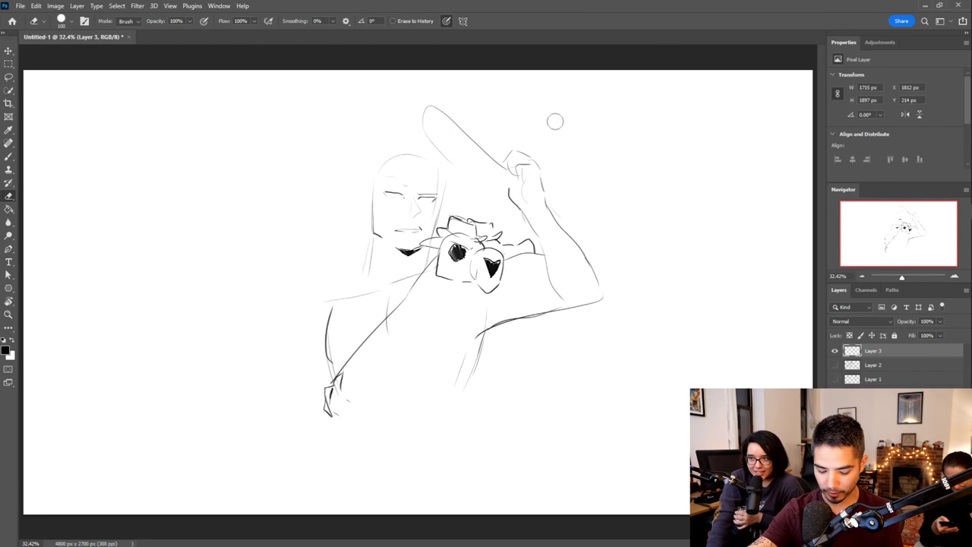
key(b)
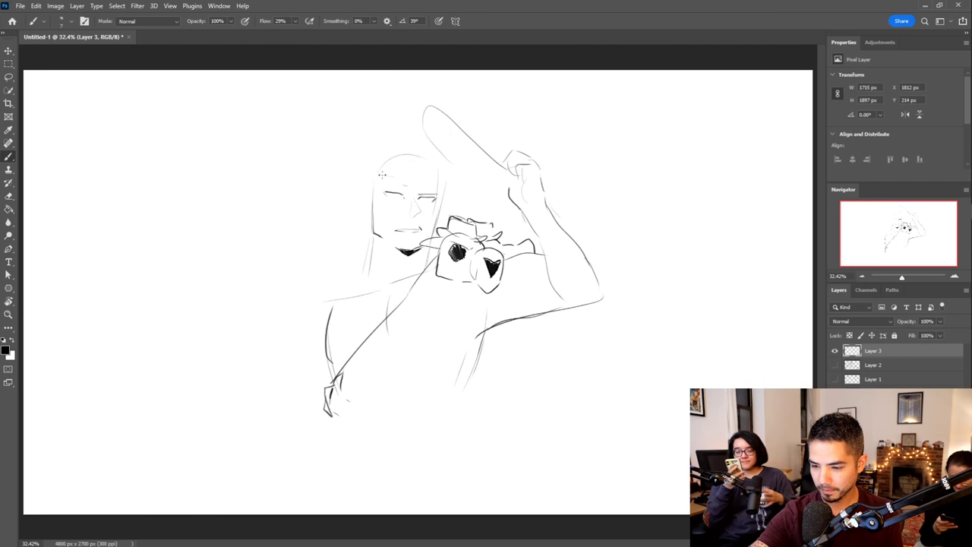
Draw two angled, frowning eyebrows on the face and reduce the eraser size to 40 for trimming them
drag(386, 173, 435, 189)
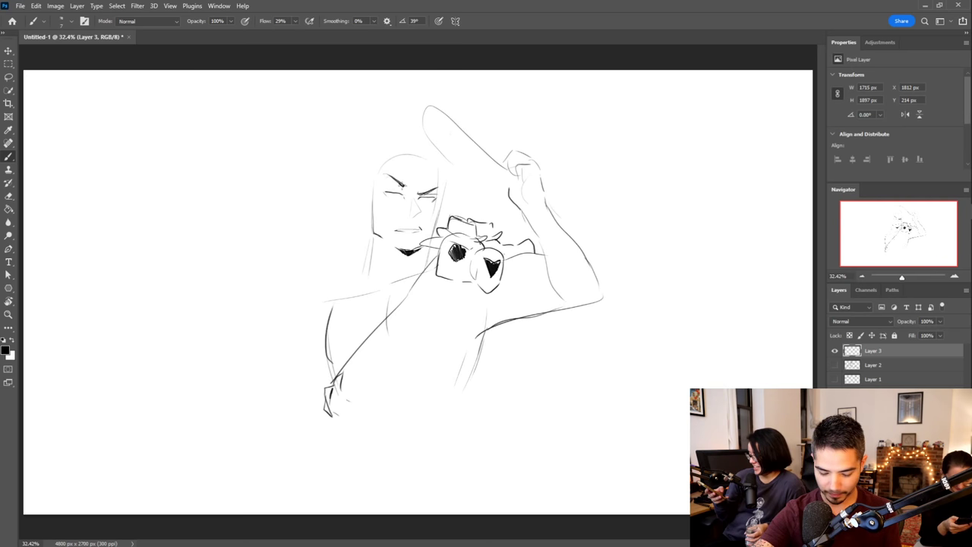
key(e)
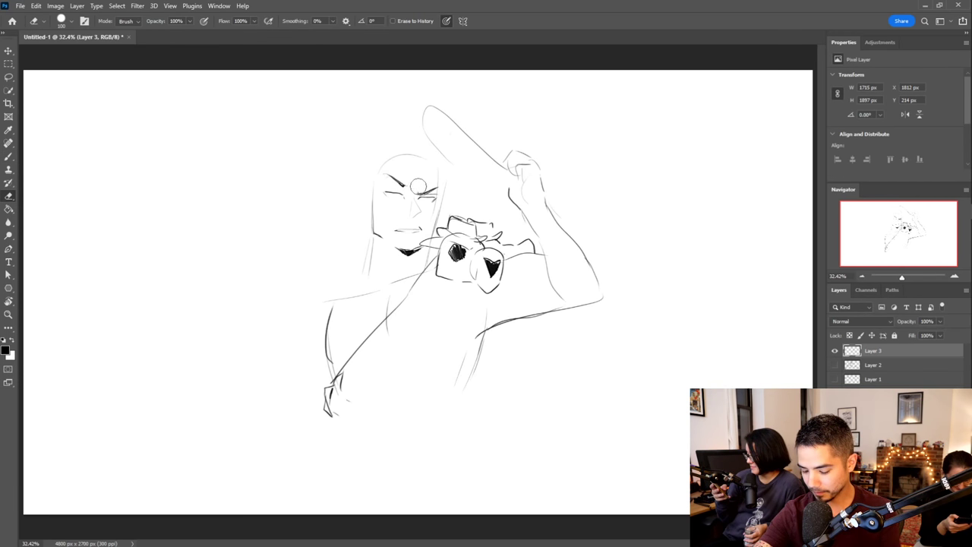
key(bracketleft)
key(bracketleft)
key(bracketleft)
key(bracketleft)
key(bracketleft)
key(bracketleft)
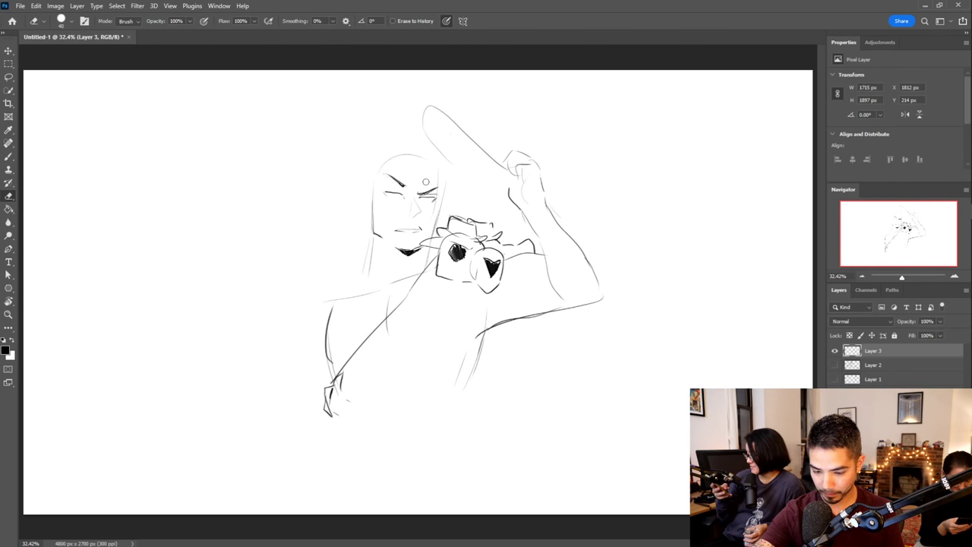
key(b)
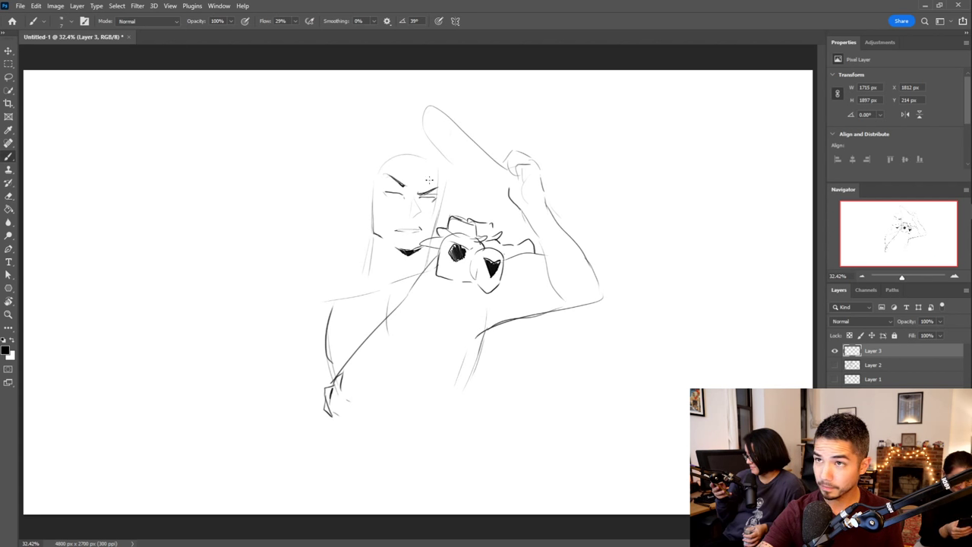
Darken the jaw edge, fill the beard and chin area in black, and sketch the collar detail and neck line
drag(372, 202, 384, 237)
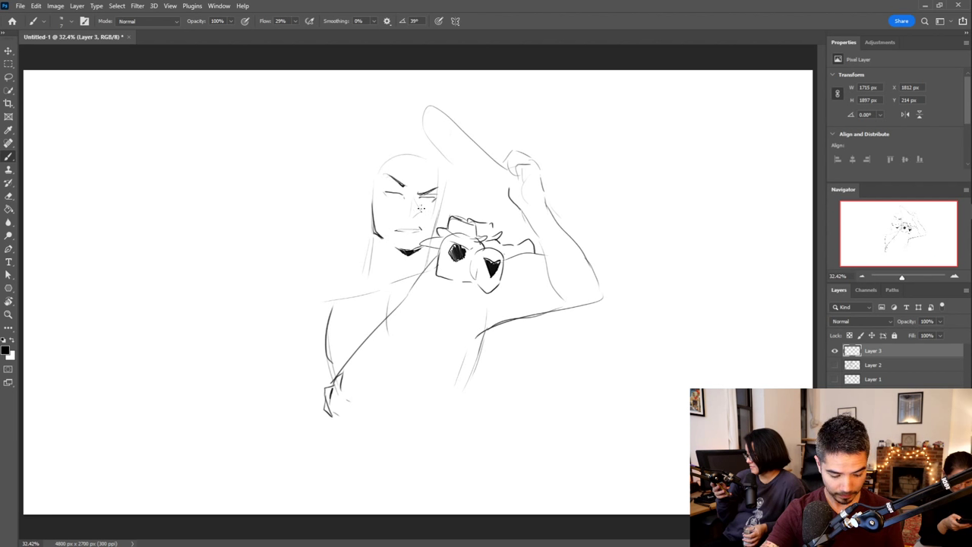
mouse_move(379, 238)
mouse_down()
mouse_move(420, 267)
mouse_move(426, 235)
mouse_move(388, 251)
mouse_move(414, 269)
mouse_move(422, 250)
mouse_move(410, 264)
mouse_up()
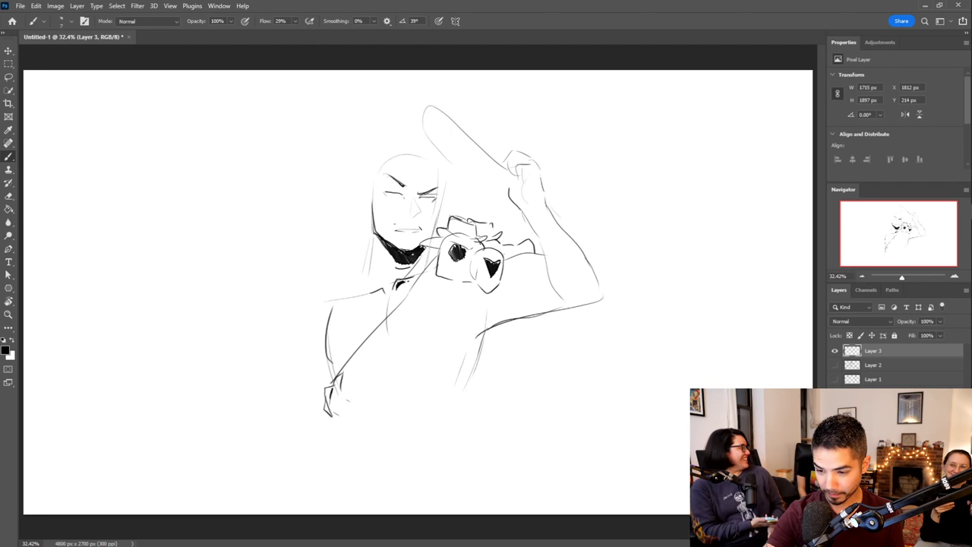
drag(357, 293, 370, 272)
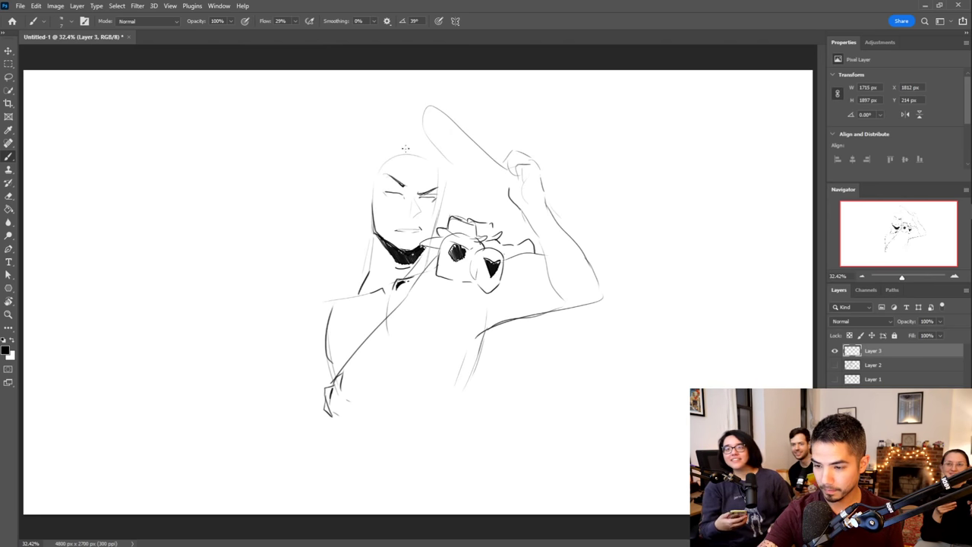
Rework both eyes with a black-filled one and a lightly outlined one, undoing one stray stroke, and mark the nose's base
key(e)
mouse_move(404, 199)
mouse_down()
mouse_move(398, 182)
mouse_move(405, 195)
mouse_up()
key(b)
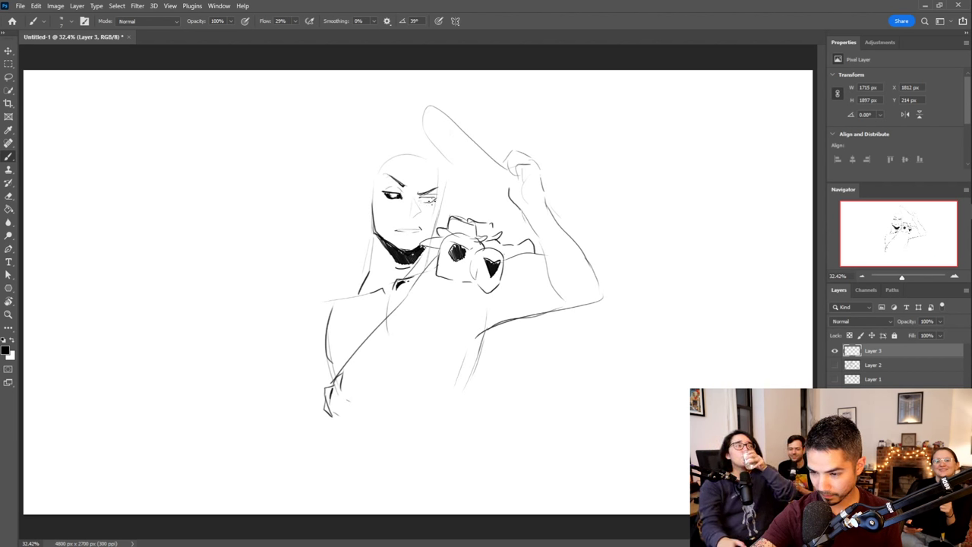
drag(423, 198, 430, 200)
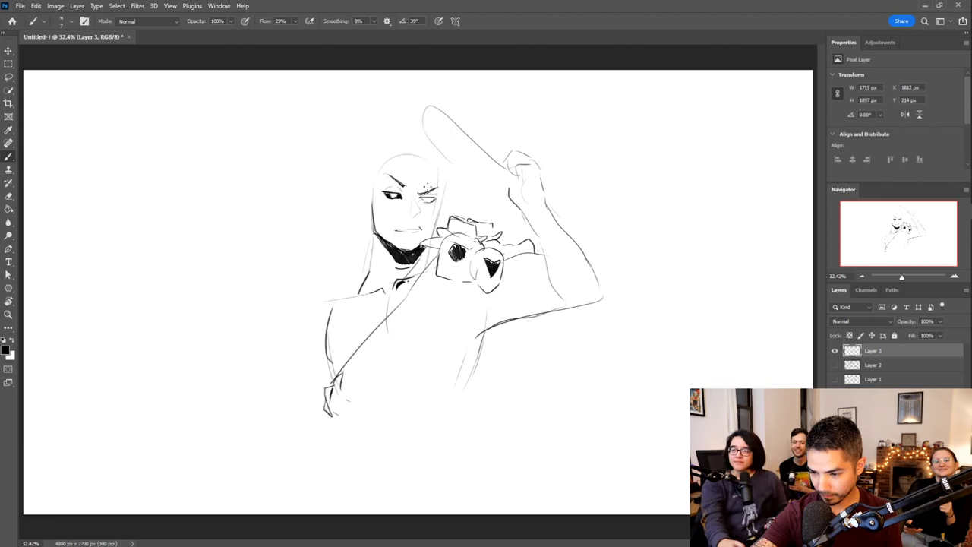
key(ctrl+z)
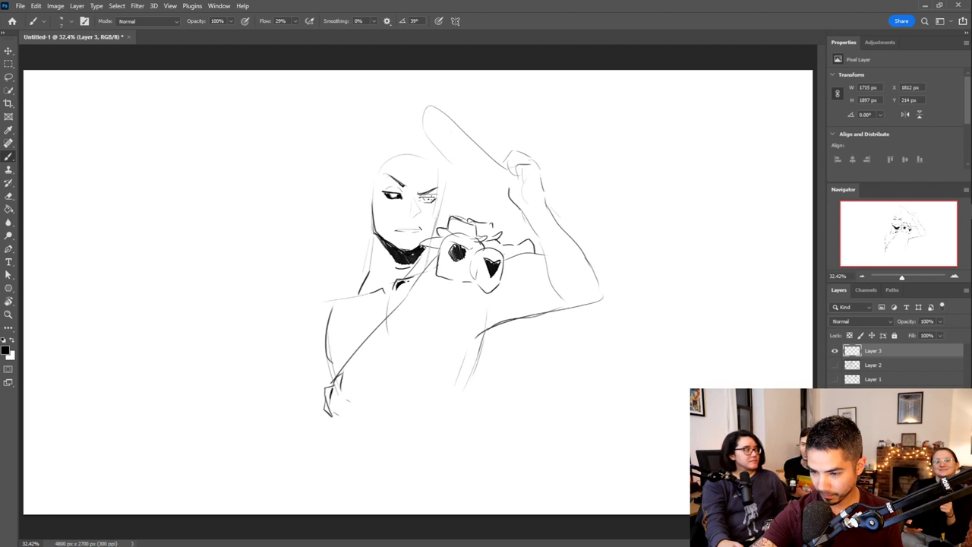
mouse_move(428, 196)
mouse_down()
mouse_move(433, 187)
mouse_move(397, 195)
mouse_up()
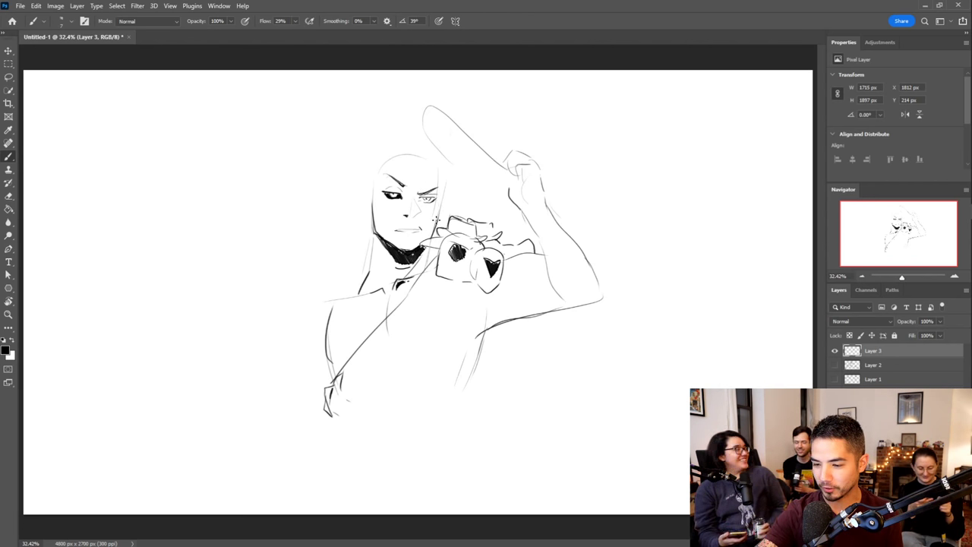
Strengthen both sides of the face, draw the ears, and add short hair strokes beside the temple
drag(428, 240, 439, 211)
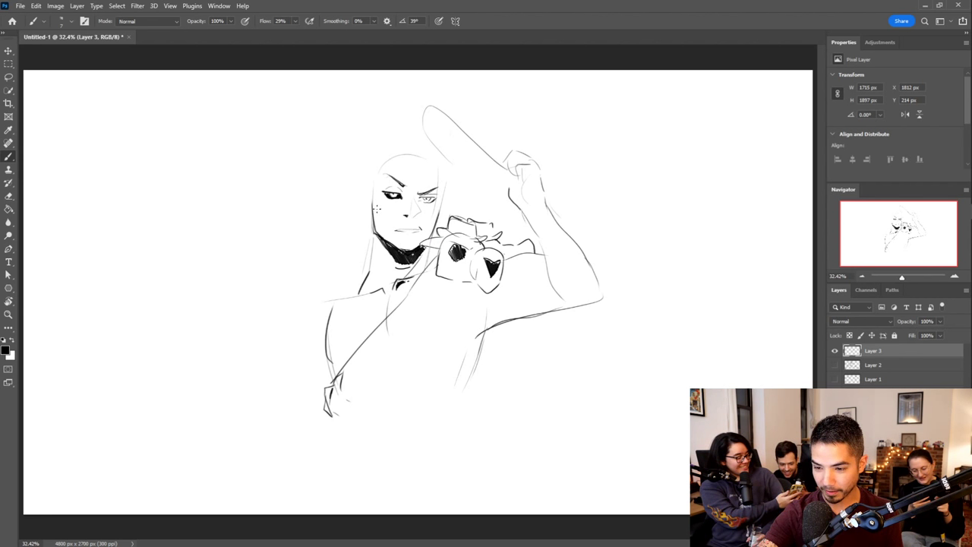
mouse_move(372, 185)
mouse_down()
mouse_move(383, 232)
mouse_move(368, 214)
mouse_up()
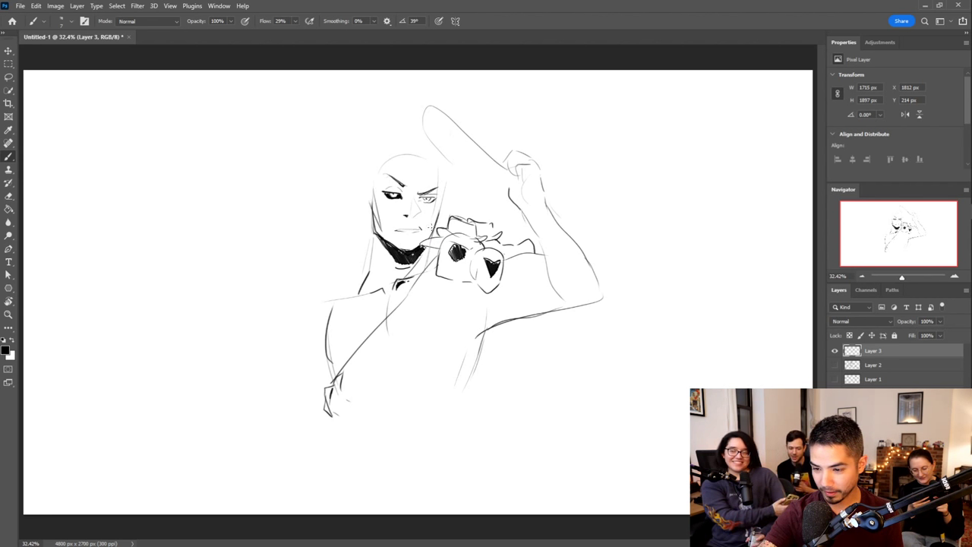
drag(431, 228, 446, 196)
drag(429, 233, 447, 199)
drag(371, 218, 365, 199)
drag(445, 203, 442, 222)
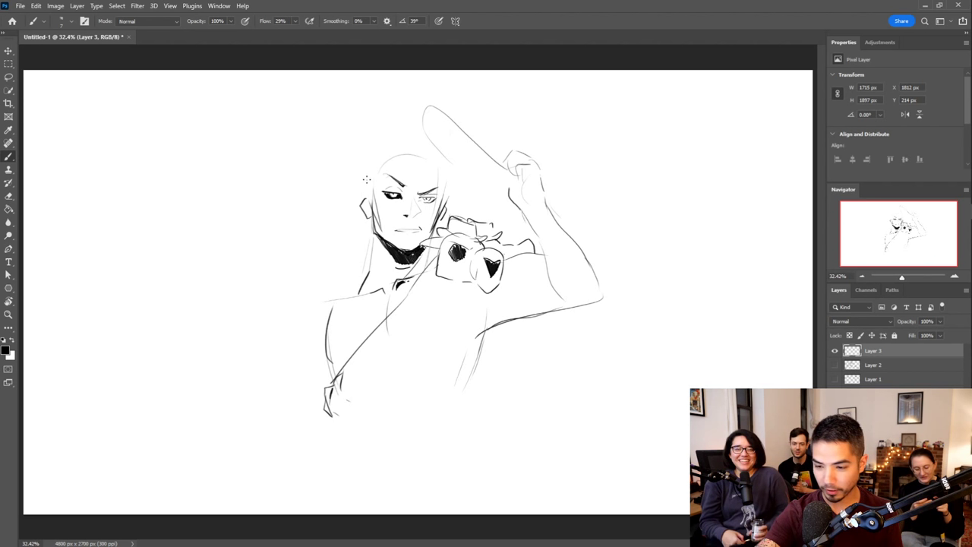
mouse_move(366, 186)
mouse_down()
mouse_move(370, 158)
mouse_move(385, 153)
mouse_move(367, 193)
mouse_up()
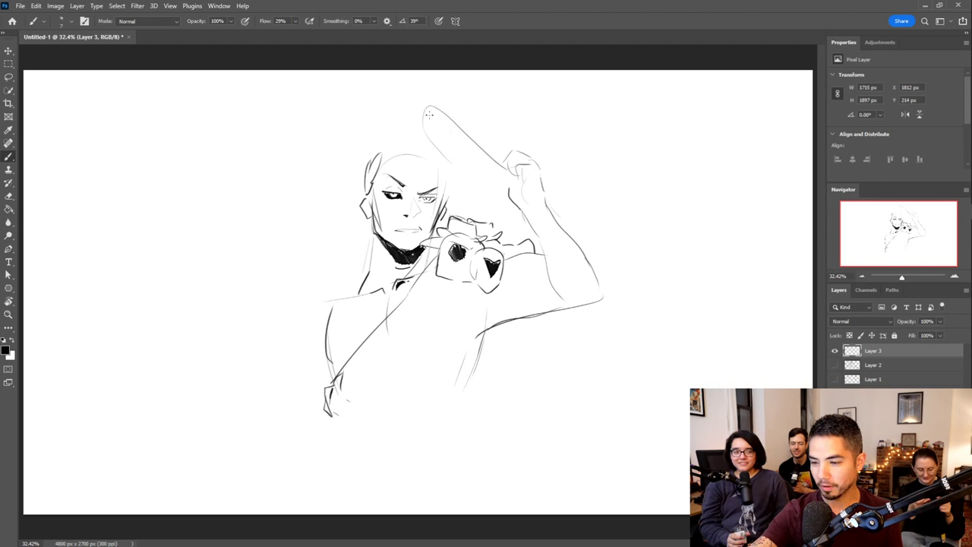
Redraw the blade with a pointed tip and curved lower edge, and add a wristband and darker inner forearm line
mouse_move(421, 126)
mouse_down()
mouse_move(424, 97)
mouse_move(476, 140)
mouse_up()
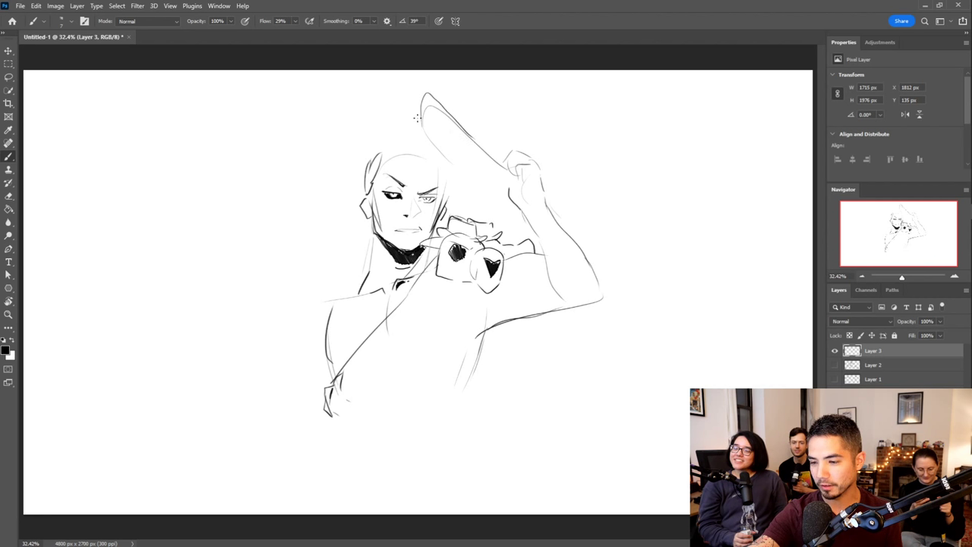
mouse_move(421, 114)
mouse_down()
mouse_move(444, 156)
mouse_move(507, 183)
mouse_up()
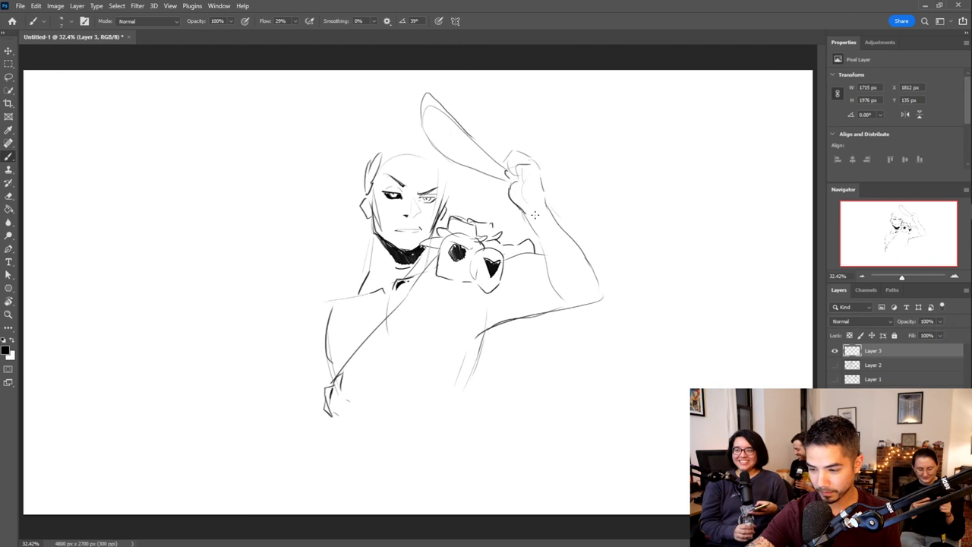
mouse_move(532, 207)
mouse_down()
mouse_move(524, 215)
mouse_move(565, 296)
mouse_up()
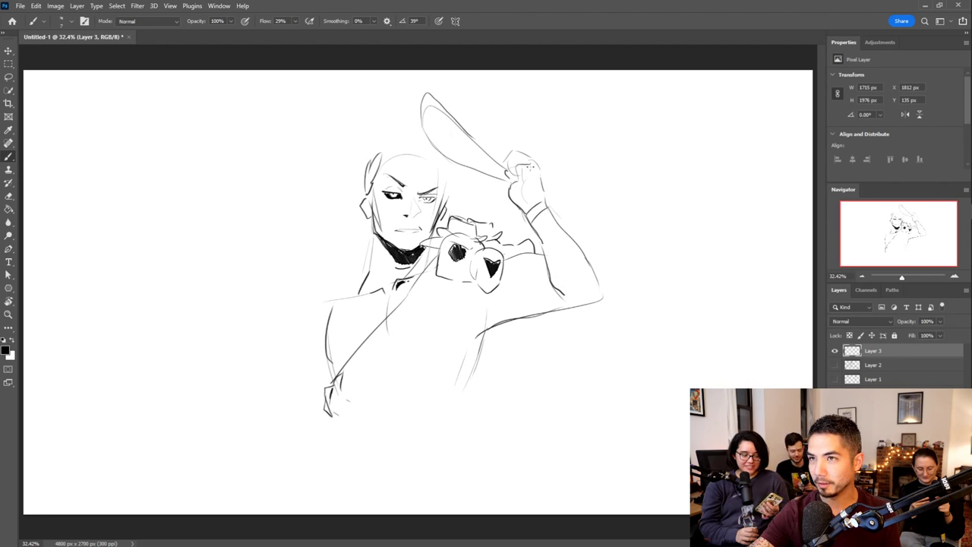
Outline the lowered arm's shoulder and the neck, and sketch long tapering lines with a curved end below the hatted form
mouse_move(290, 354)
mouse_down()
mouse_move(303, 320)
mouse_move(363, 286)
mouse_move(372, 233)
mouse_up()
key(ctrl+z)
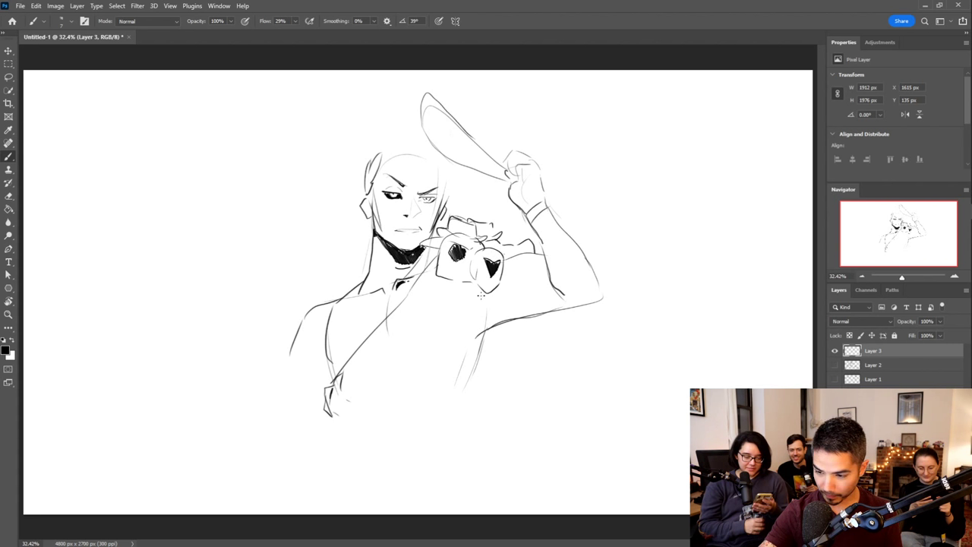
drag(484, 292, 426, 455)
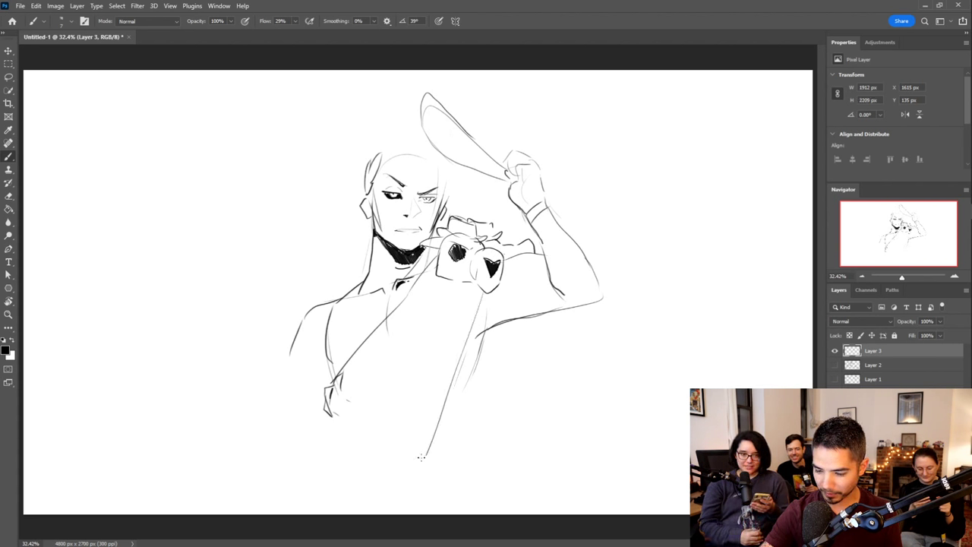
mouse_move(360, 473)
mouse_down()
mouse_move(370, 448)
mouse_move(422, 470)
mouse_move(475, 283)
mouse_up()
drag(344, 454, 429, 299)
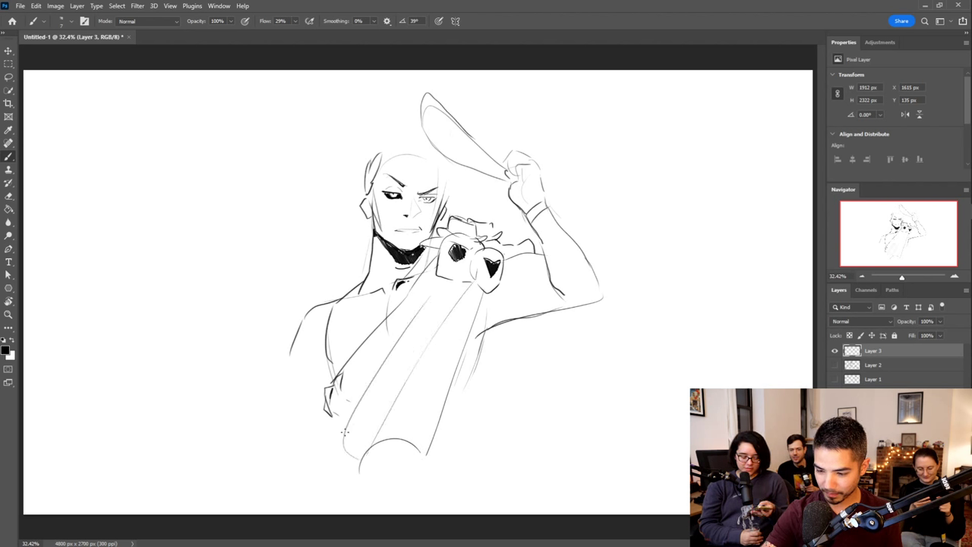
Redraw the lower end of the long tapering form below the hatted shape, add a parallel line along it, and outline the torso's side
key(ctrl+z)
mouse_move(361, 462)
mouse_down()
mouse_move(326, 447)
mouse_move(339, 410)
mouse_move(433, 300)
mouse_up()
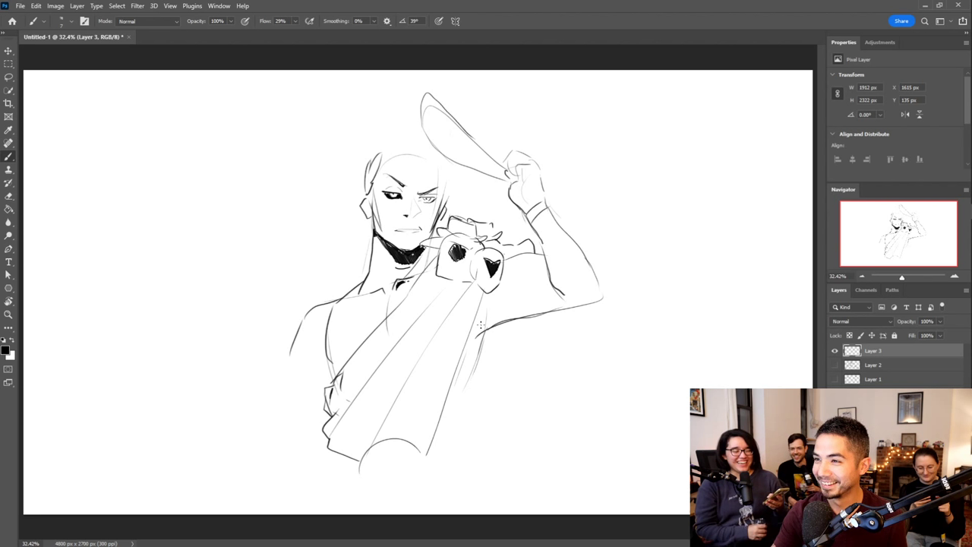
drag(486, 331, 461, 399)
key(ctrl+z)
drag(486, 334, 455, 427)
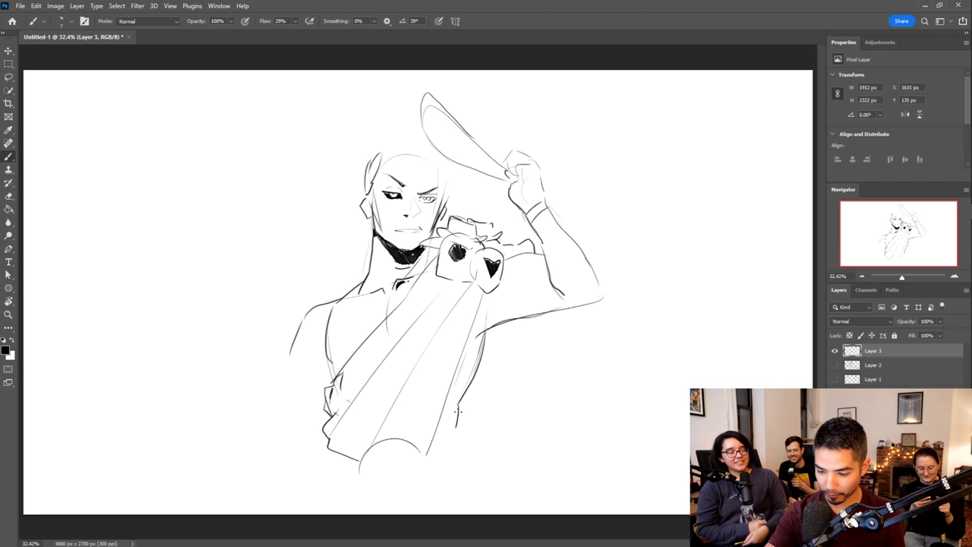
drag(339, 410, 440, 281)
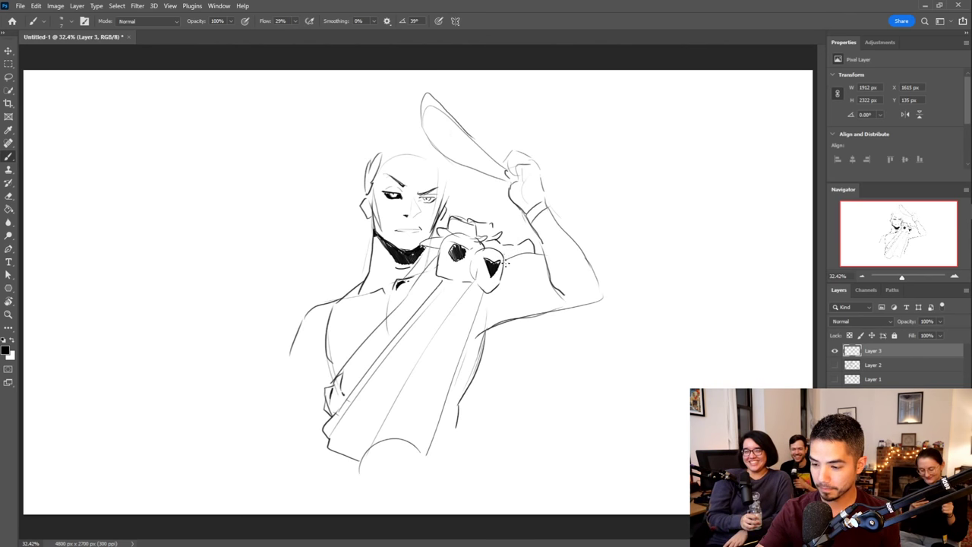
Sharpen the raised arm's elbow, add a horn-like stroke beside the small head, and draw curved wrap bands around the arm
drag(504, 261, 542, 256)
drag(604, 302, 598, 268)
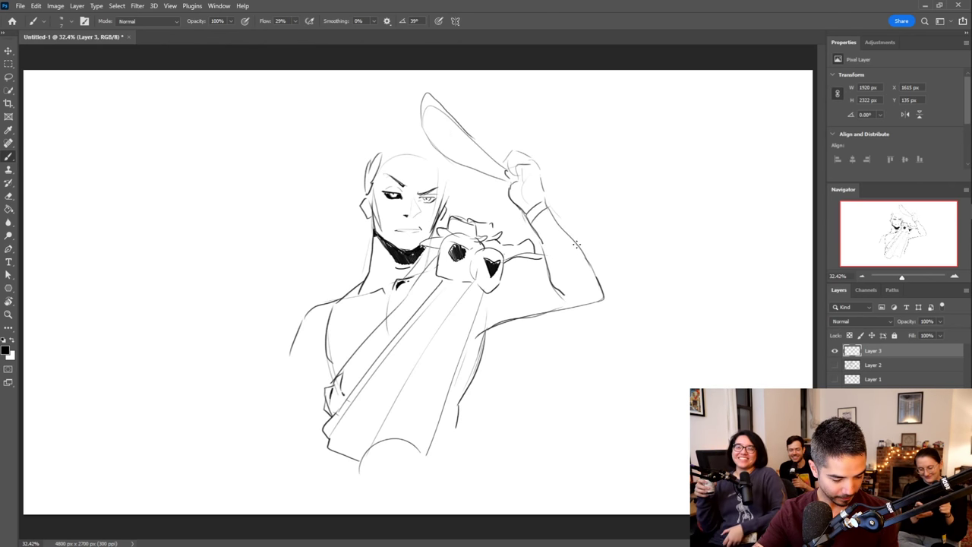
mouse_move(552, 277)
mouse_down()
mouse_move(571, 253)
mouse_move(548, 265)
mouse_move(581, 236)
mouse_move(557, 244)
mouse_move(551, 265)
mouse_move(556, 226)
mouse_up()
mouse_move(570, 261)
mouse_down()
mouse_move(568, 232)
mouse_move(535, 309)
mouse_move(518, 257)
mouse_up()
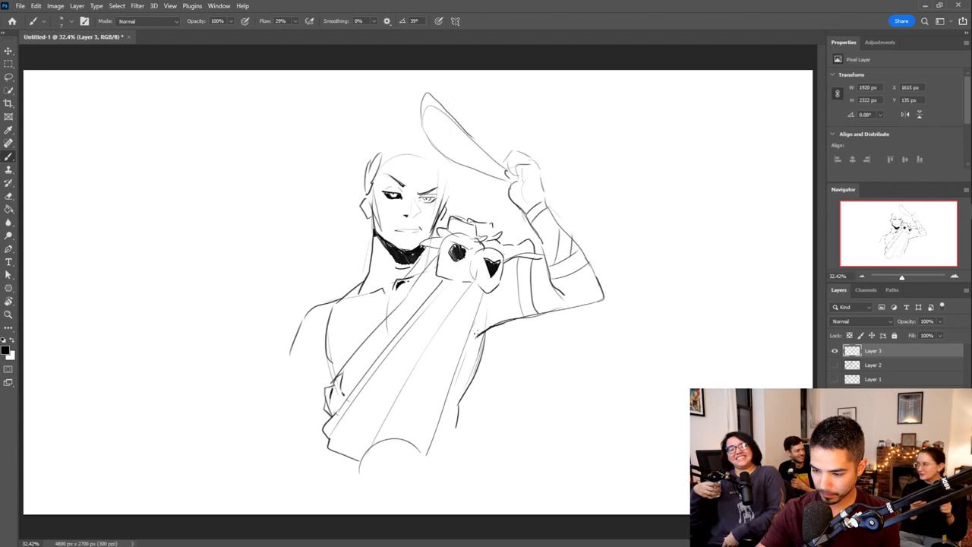
Hatch a black shadow between the tapering form and the torso's side, and darken a small spot above the heart-shaped head
drag(483, 293, 478, 334)
mouse_move(440, 417)
mouse_down()
mouse_move(469, 345)
mouse_move(476, 366)
mouse_move(472, 328)
mouse_move(492, 289)
mouse_up()
drag(483, 333, 487, 310)
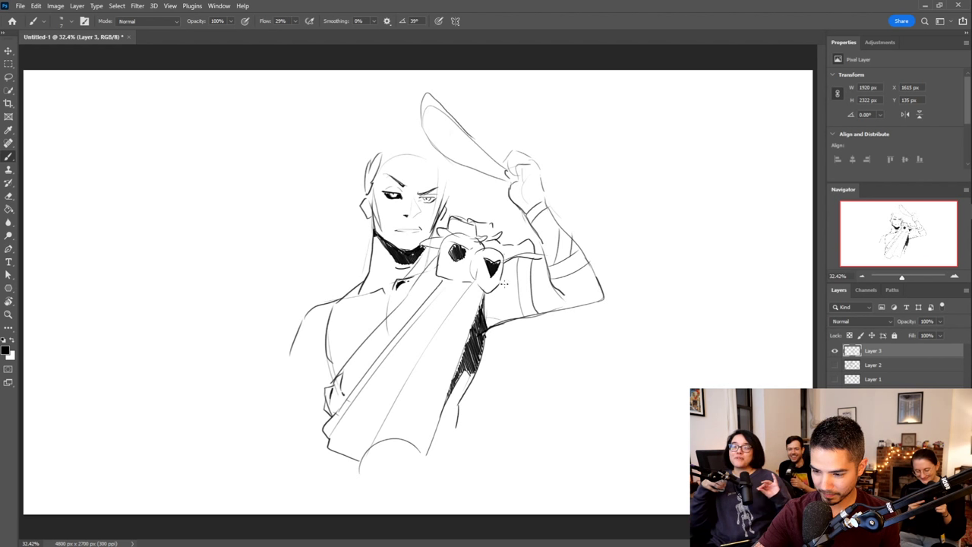
drag(487, 247, 495, 243)
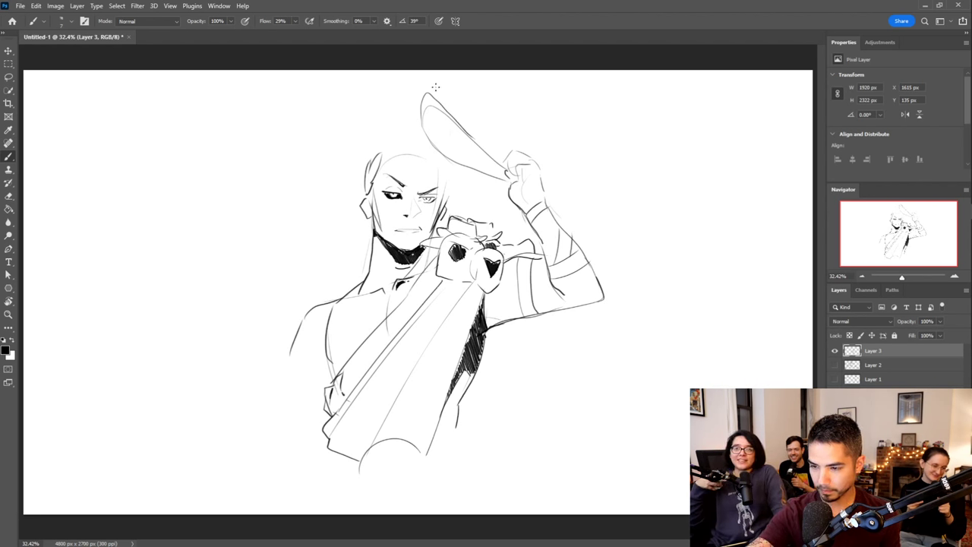
Turn the raised blade into a cowboy hat by hatching the brim's underside and drawing a creased crown, undoing stray strokes
drag(448, 114, 471, 93)
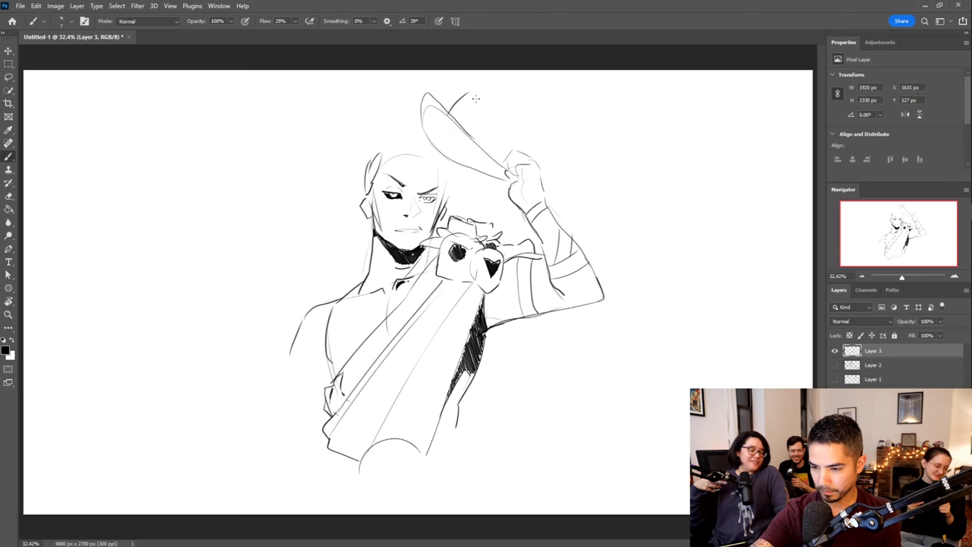
key(ctrl+z)
drag(442, 136, 486, 164)
drag(442, 138, 476, 168)
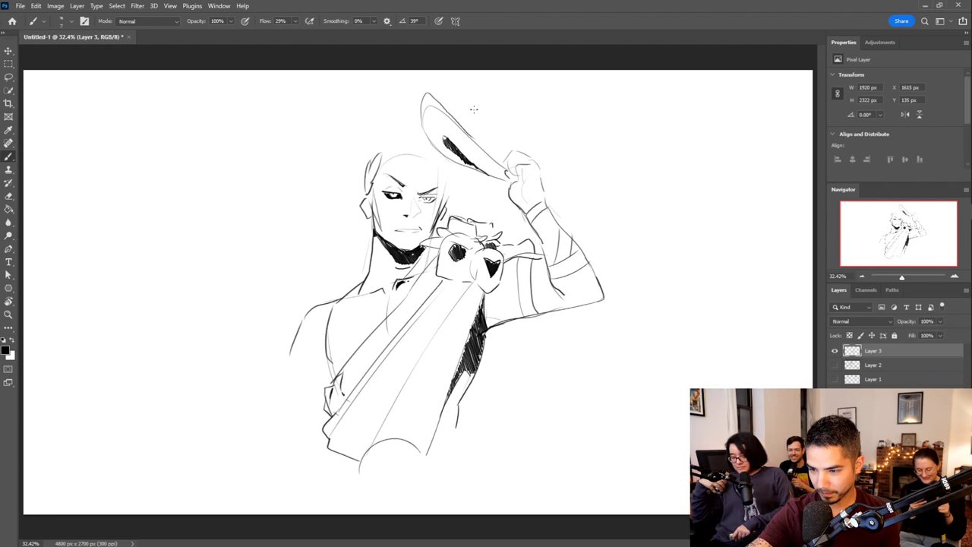
mouse_move(454, 116)
mouse_down()
mouse_move(484, 97)
mouse_move(523, 118)
mouse_move(521, 108)
mouse_move(501, 117)
mouse_move(522, 123)
mouse_move(506, 164)
mouse_up()
key(ctrl+z)
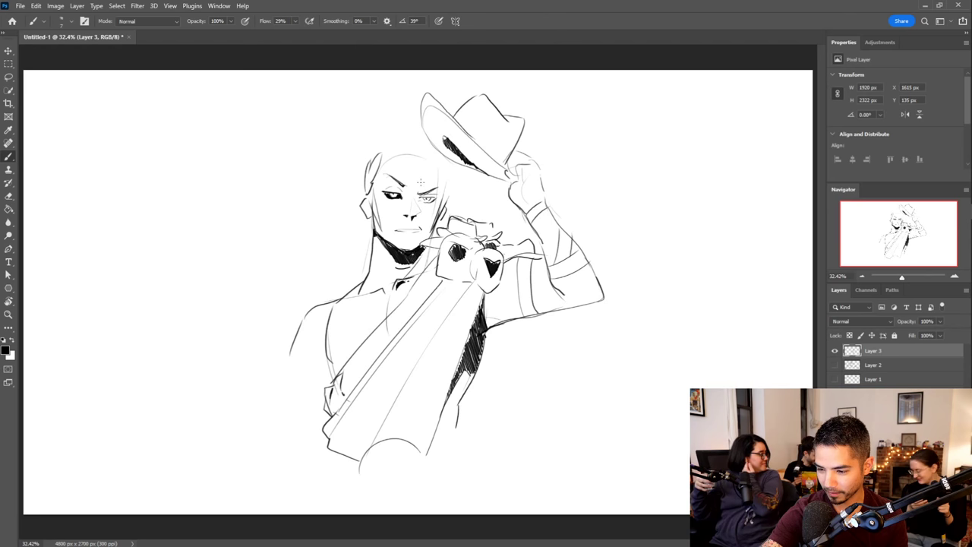
Darken the nose and mouth corner, draw pointed bangs across the forehead, and add a tall hair spike above the temple
drag(416, 194, 422, 190)
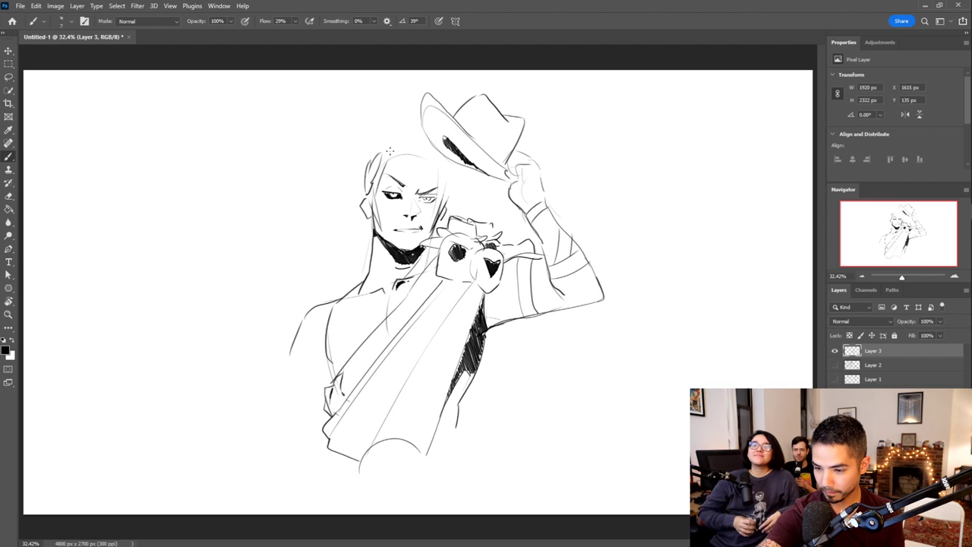
mouse_move(388, 159)
mouse_down()
mouse_move(395, 175)
mouse_move(395, 159)
mouse_up()
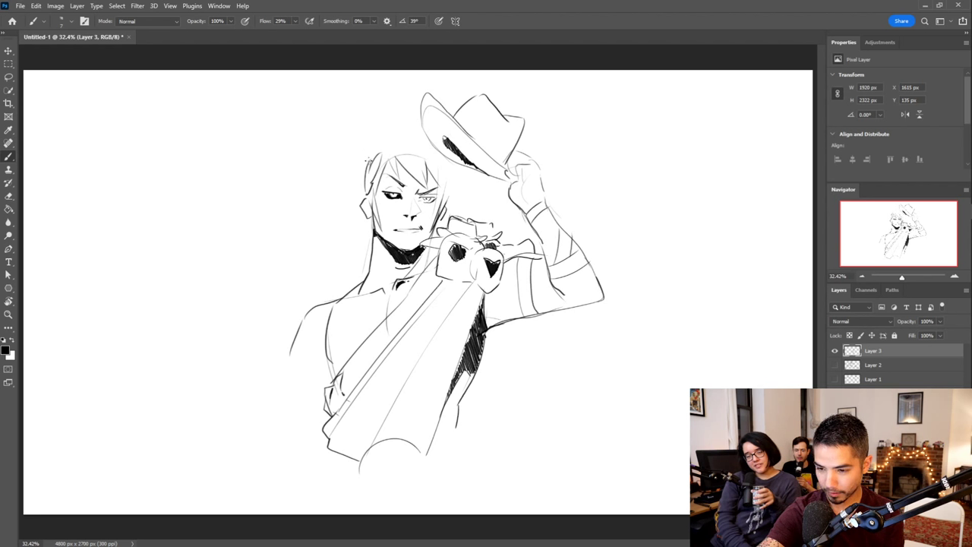
drag(368, 152, 372, 129)
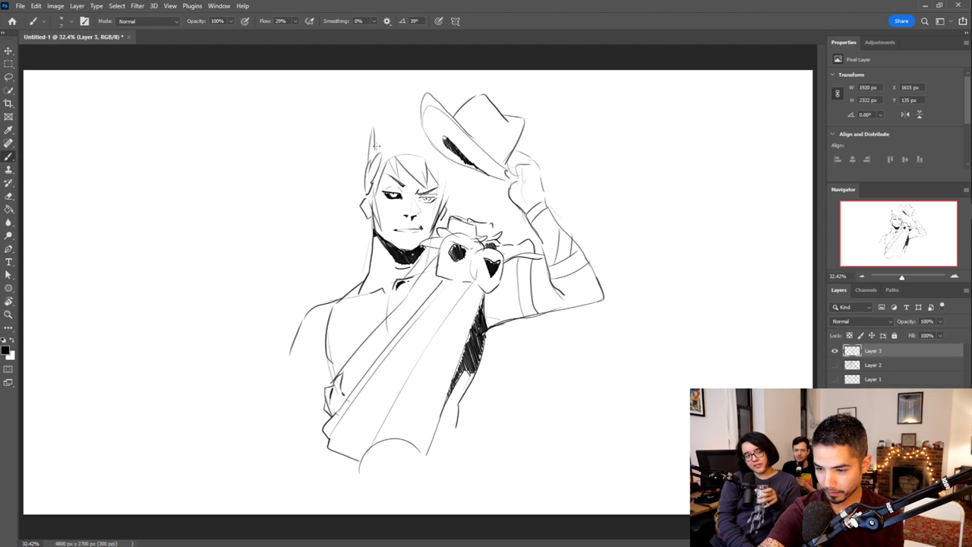
drag(373, 142, 419, 114)
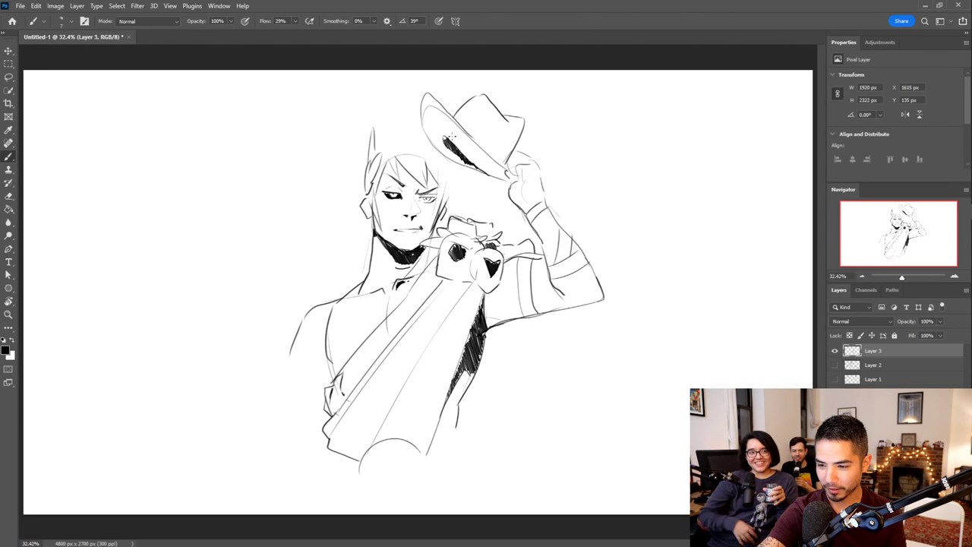
Erase part of the hat brim's shading, and outline the top of the hair with pointed tufts reaching under the brim
key(e)
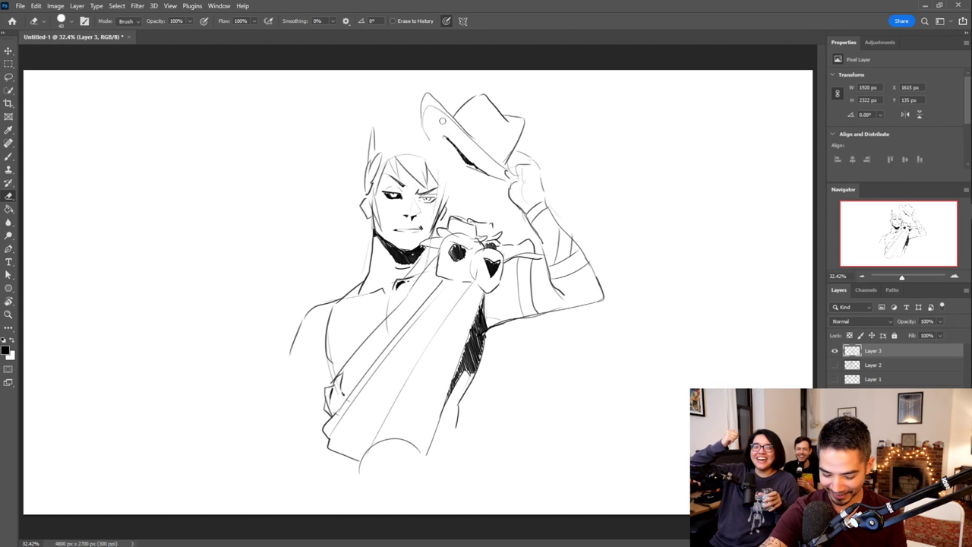
key(b)
drag(445, 135, 402, 135)
drag(379, 143, 417, 120)
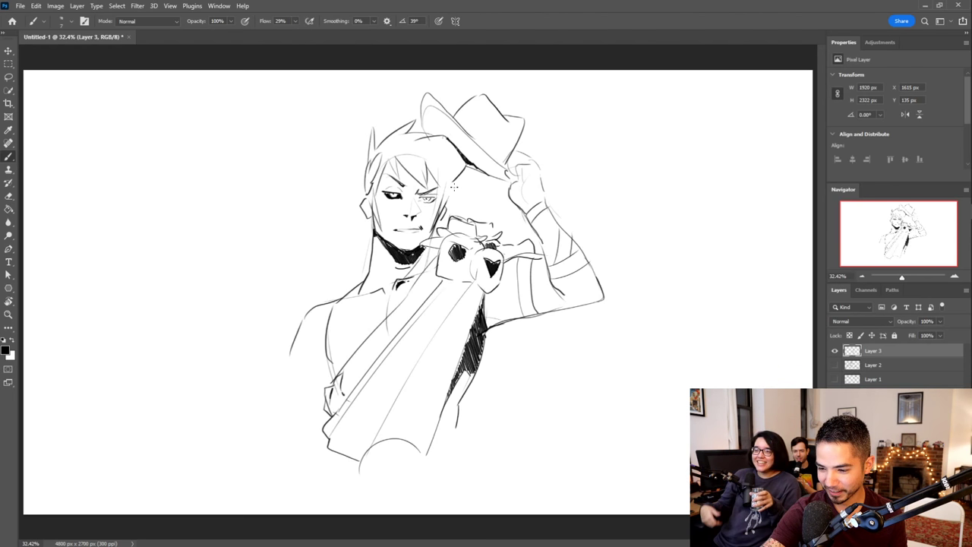
mouse_move(454, 182)
mouse_down()
mouse_move(477, 179)
mouse_move(448, 199)
mouse_up()
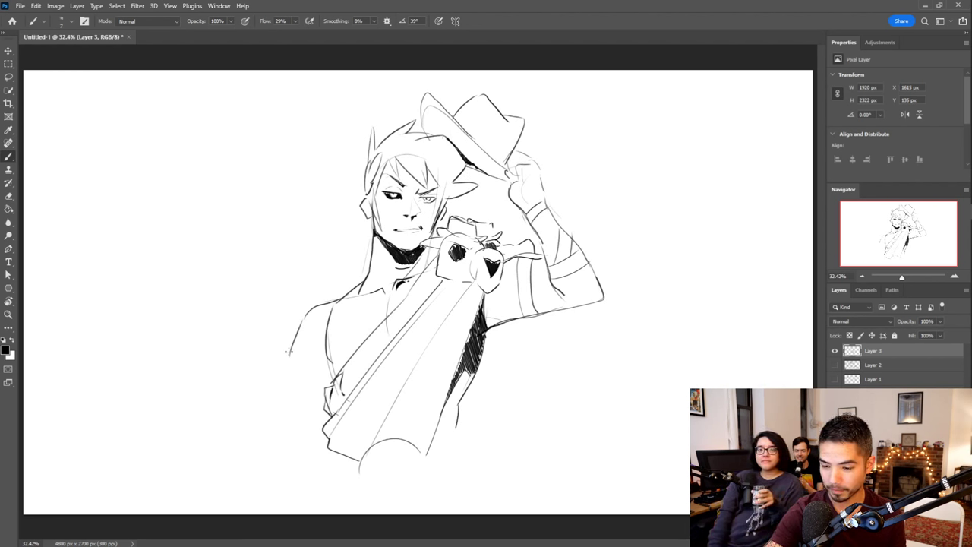
Strengthen the lowered arm's shoulder line, and sketch a mug with vertical ribs below it
drag(287, 351, 330, 302)
drag(287, 356, 289, 368)
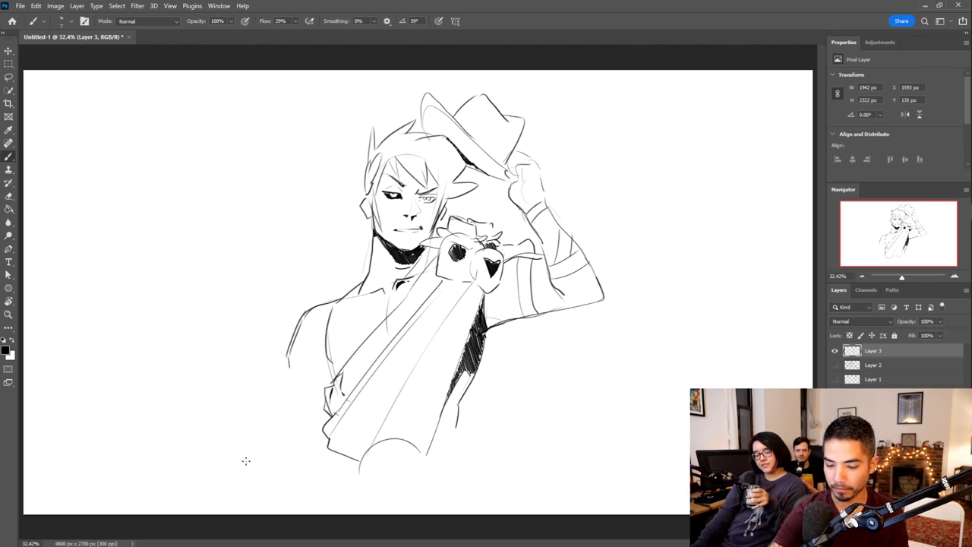
drag(244, 461, 237, 398)
drag(237, 398, 289, 385)
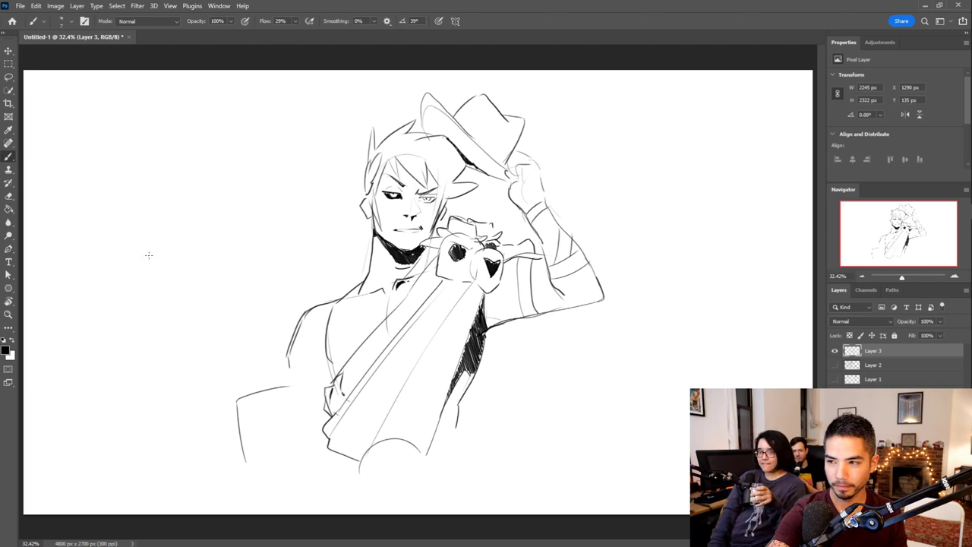
drag(149, 256, 148, 226)
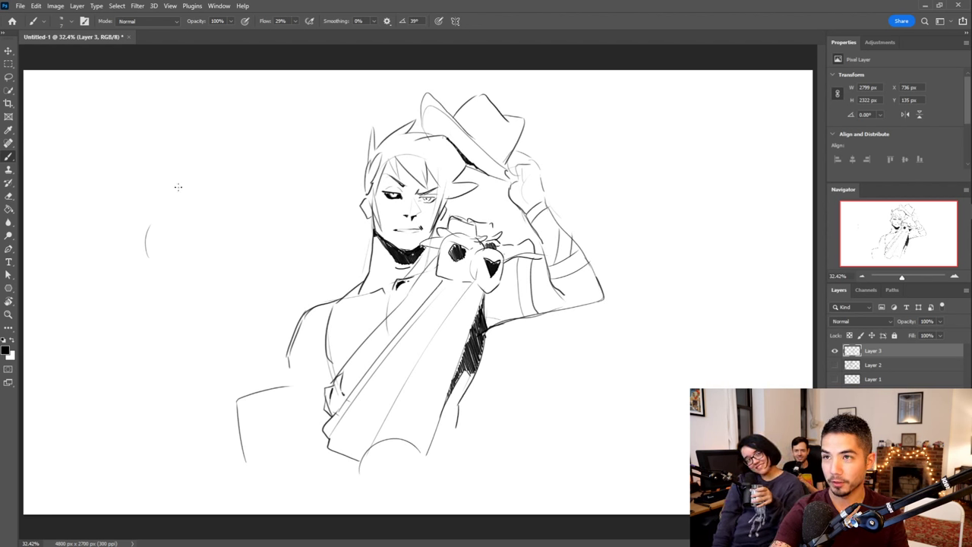
drag(297, 386, 306, 458)
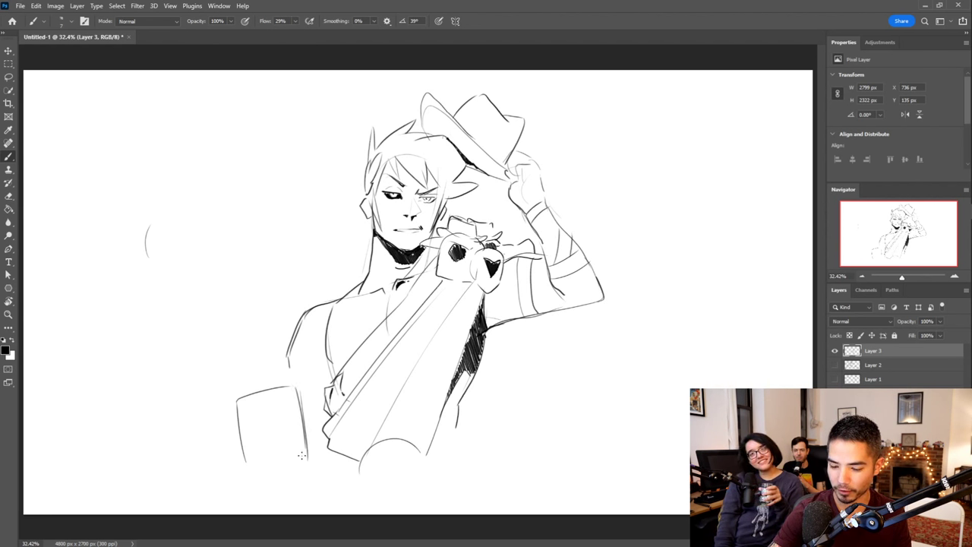
drag(250, 460, 253, 407)
mouse_move(271, 401)
mouse_down()
mouse_move(284, 459)
mouse_move(288, 414)
mouse_up()
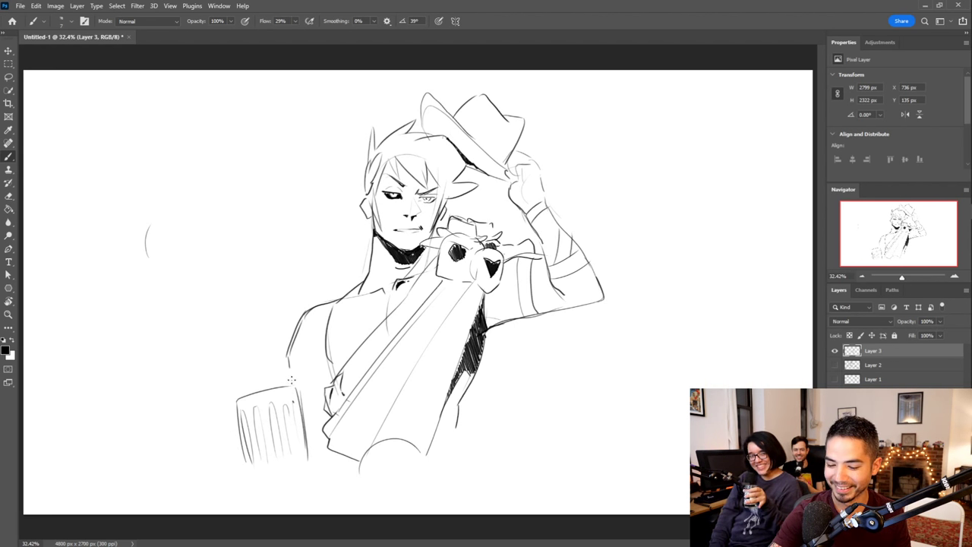
Draw a curved band around the lowered arm, and add a liquid line, base and small side curl to the mug
drag(290, 376, 324, 371)
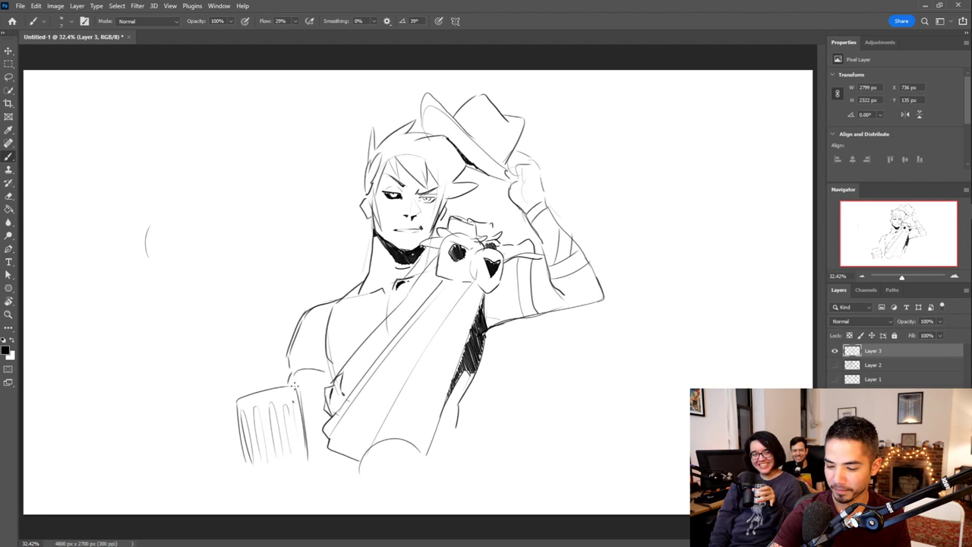
drag(292, 383, 328, 373)
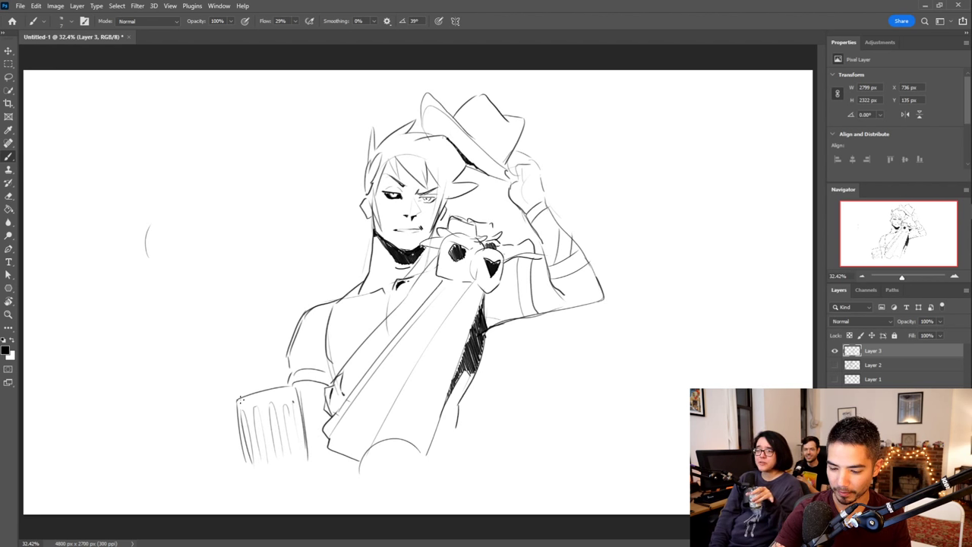
drag(241, 404, 291, 413)
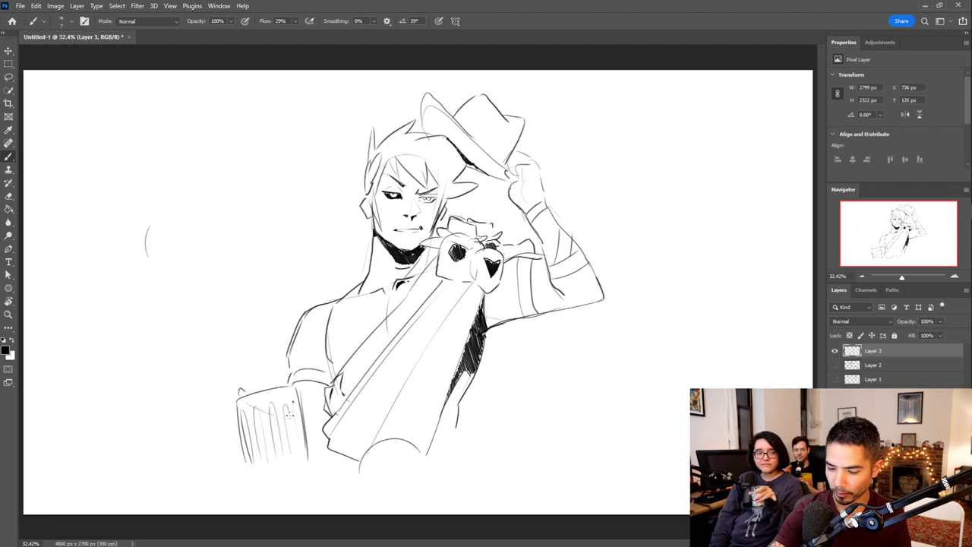
drag(282, 415, 308, 466)
drag(308, 467, 246, 480)
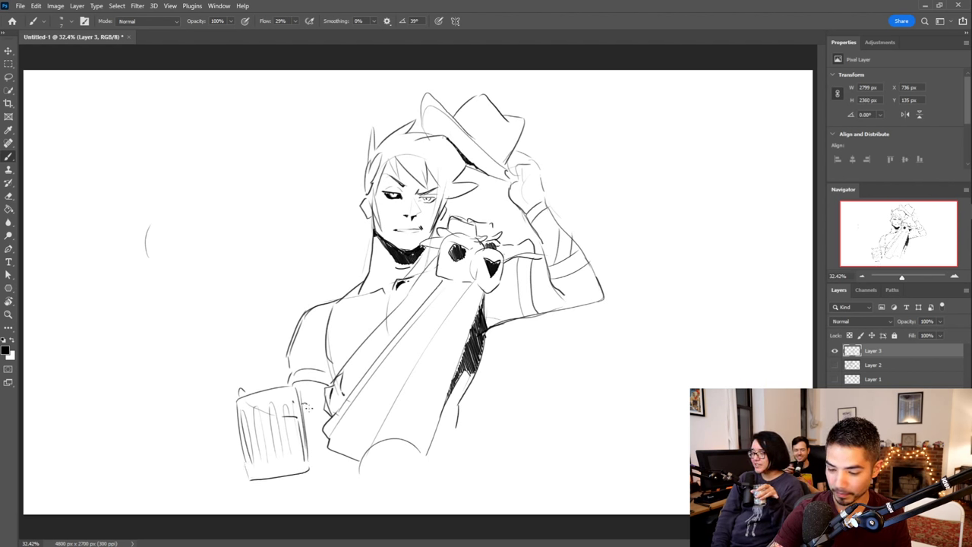
drag(306, 406, 308, 417)
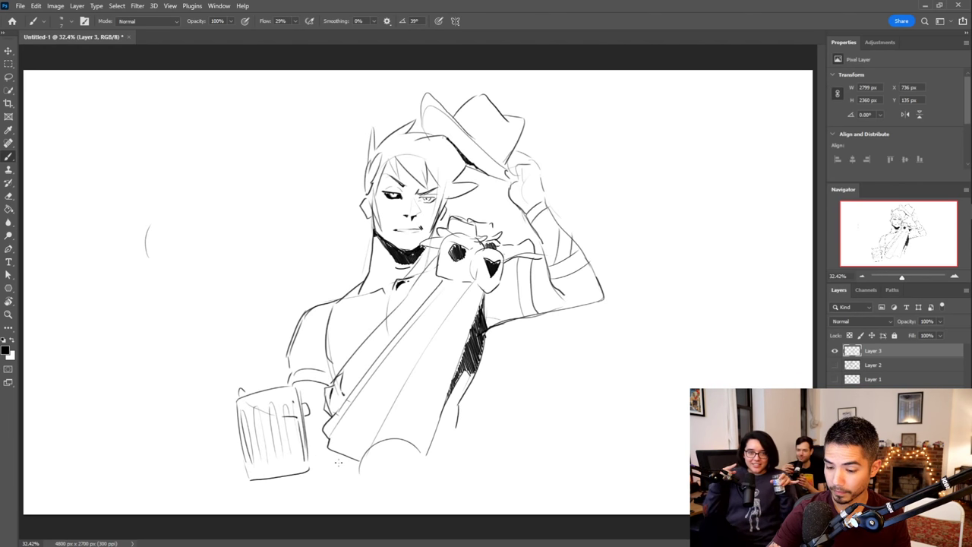
Sketch the waistline and both hips below the torso and the tapering form
drag(334, 458, 338, 486)
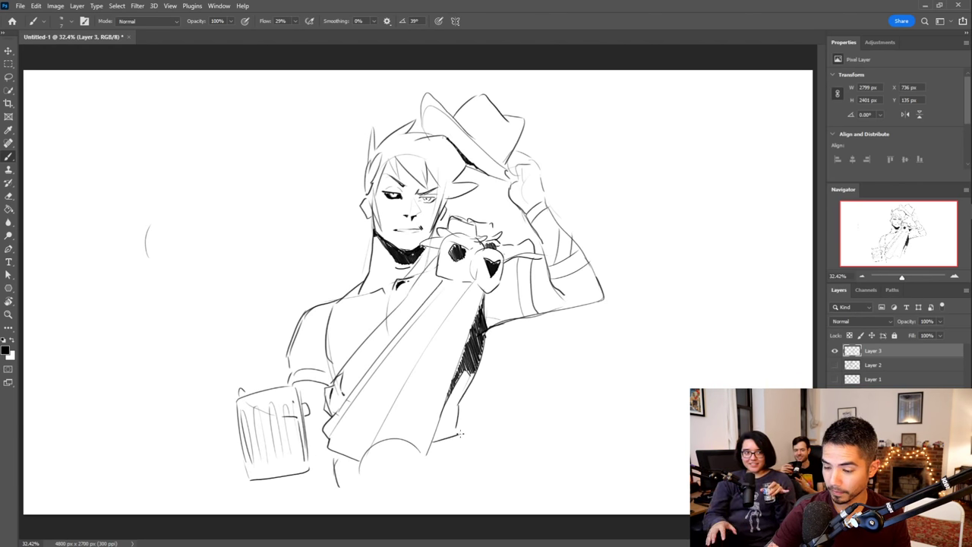
drag(430, 441, 459, 435)
drag(460, 435, 463, 459)
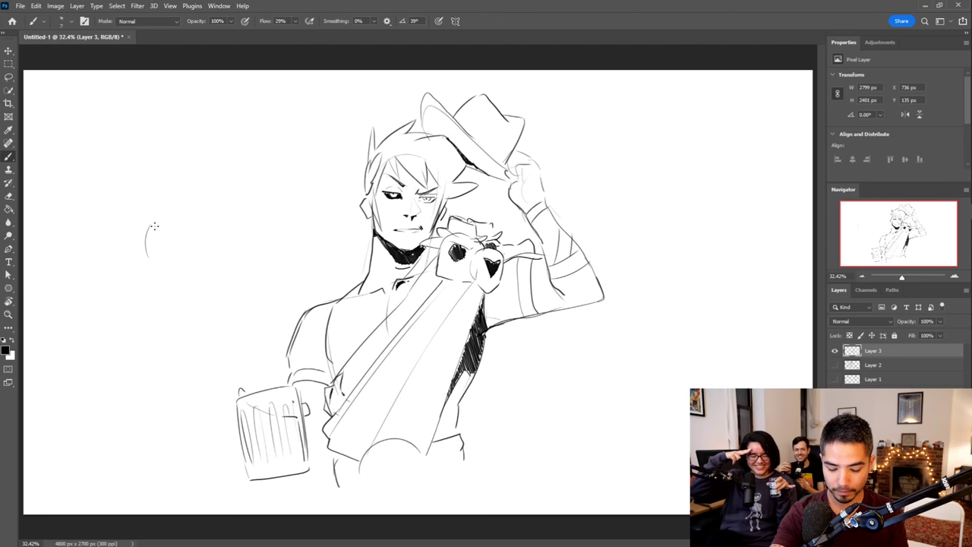
Erase the stray curve in the empty area beside the figure, and sketch a second head's neck, jaw and cheek tuft there
key(e)
drag(148, 265, 148, 224)
key(b)
drag(160, 274, 159, 237)
mouse_move(189, 270)
mouse_down()
mouse_move(189, 232)
mouse_move(133, 225)
mouse_up()
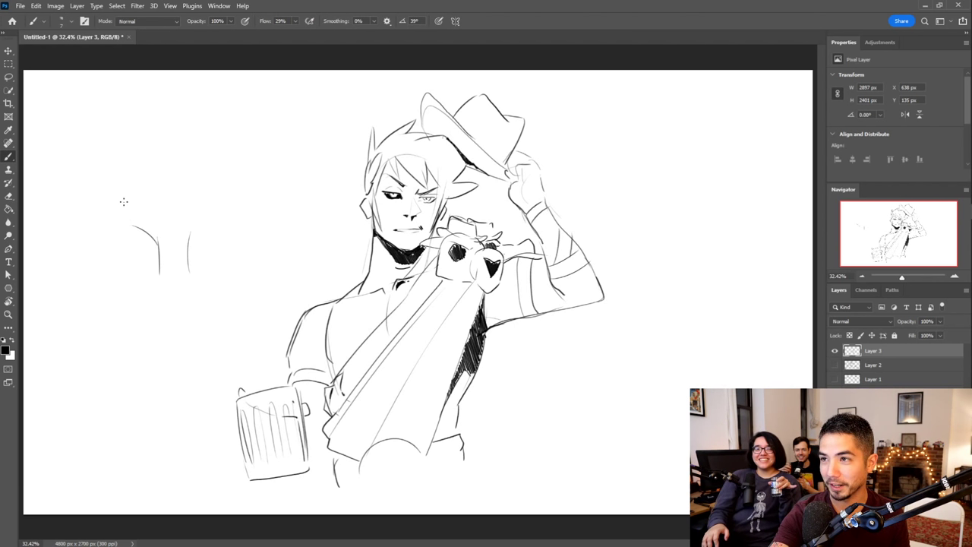
mouse_move(131, 225)
mouse_down()
mouse_move(111, 211)
mouse_move(124, 203)
mouse_up()
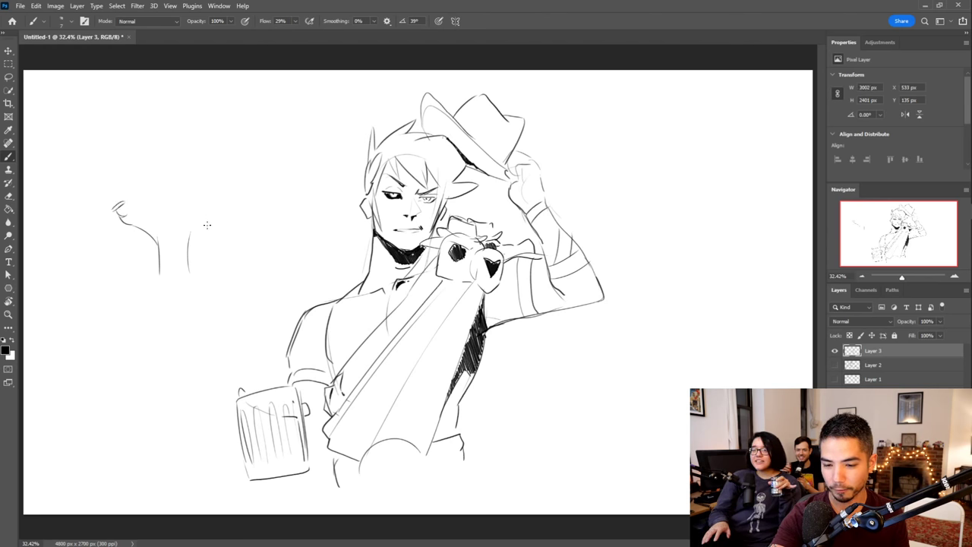
Refine the second head's neck, extend the opposite jawline, and draw a pointed ear and the top of the head
key(e)
mouse_move(159, 236)
mouse_down()
mouse_move(157, 270)
mouse_move(197, 232)
mouse_move(225, 222)
mouse_up()
key(b)
mouse_move(135, 193)
mouse_down()
mouse_move(148, 154)
mouse_move(133, 184)
mouse_move(135, 147)
mouse_move(155, 123)
mouse_move(148, 129)
mouse_move(195, 158)
mouse_up()
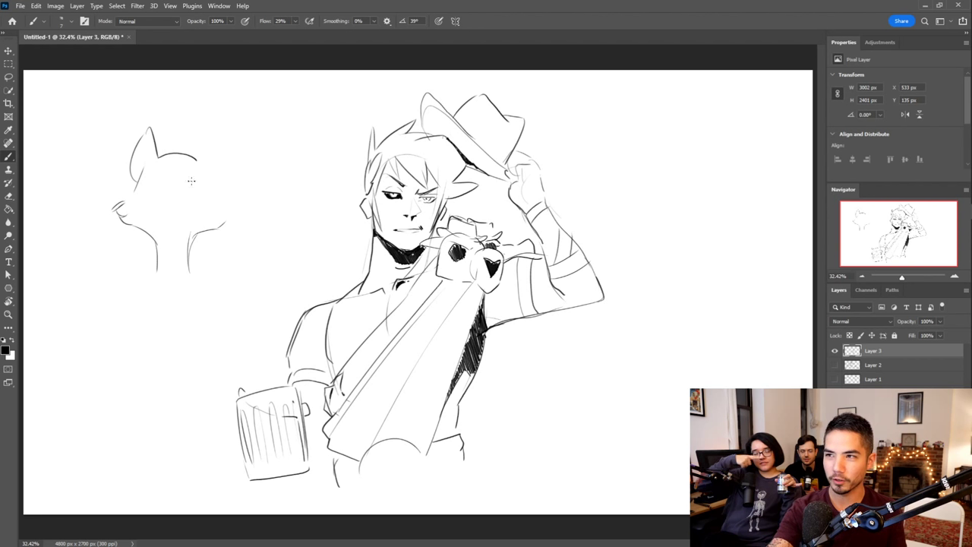
Draw the eared head's small nose, wavy mouth and chin line, undoing the unsuccessful strokes
drag(177, 185, 192, 188)
key(ctrl+z)
drag(179, 185, 198, 187)
key(ctrl+z)
key(ctrl+z)
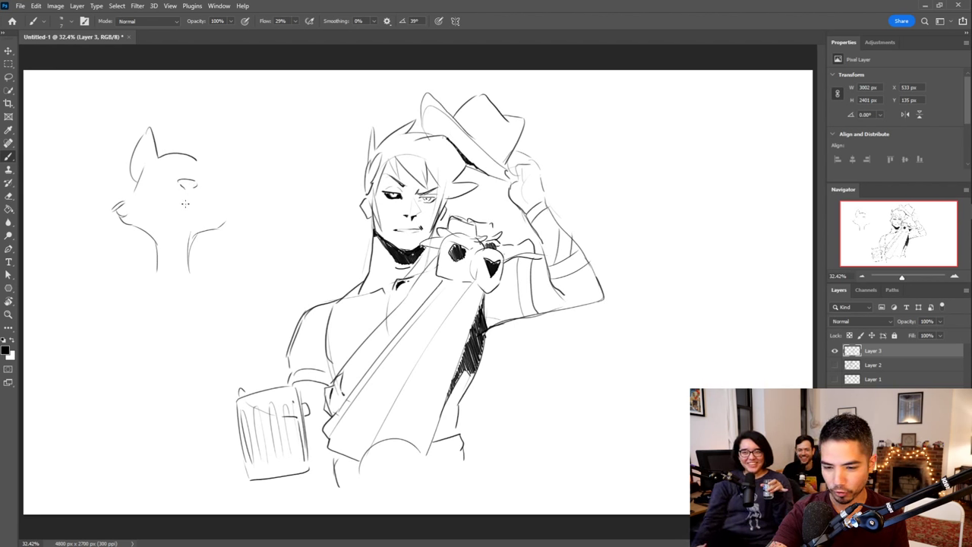
drag(196, 204, 165, 198)
key(ctrl+z)
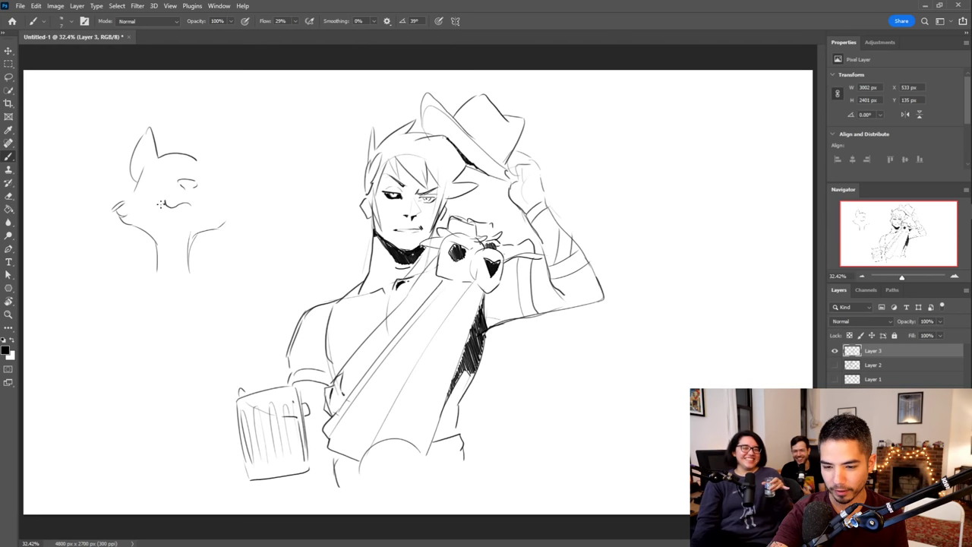
drag(188, 227, 197, 214)
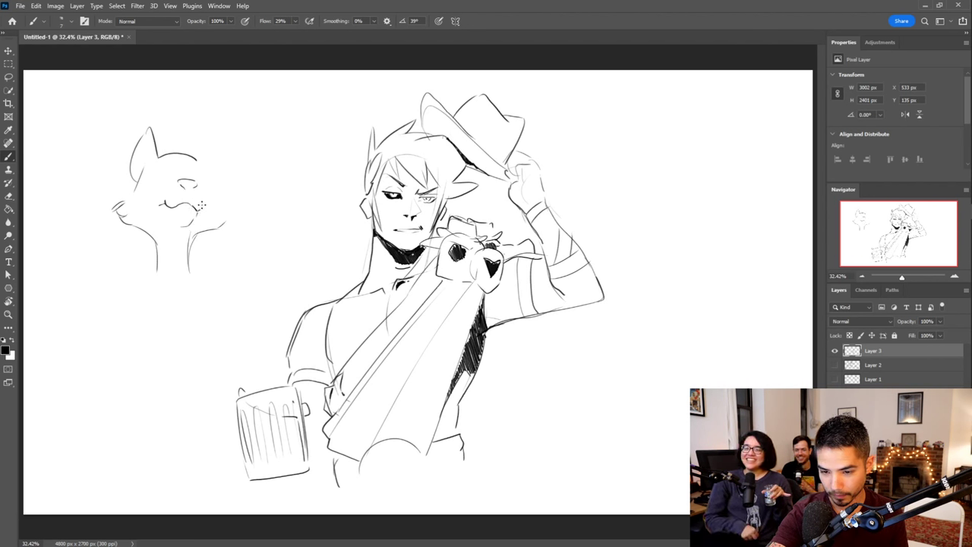
Draw the side of the eared head's muzzle, rework the neck line beneath it and add a jagged tuft to the opposite cheek
drag(196, 215, 202, 192)
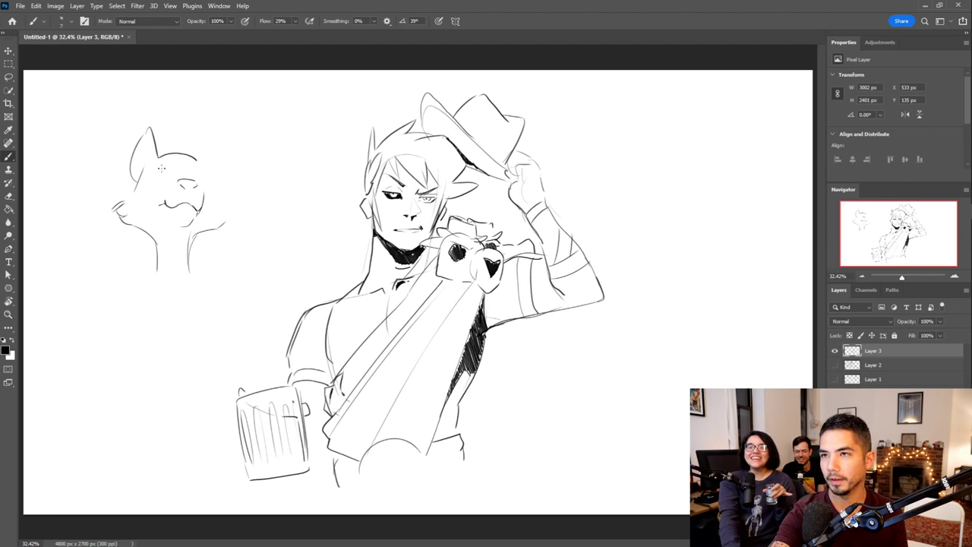
key(e)
drag(191, 231, 187, 280)
key(b)
drag(193, 238, 186, 270)
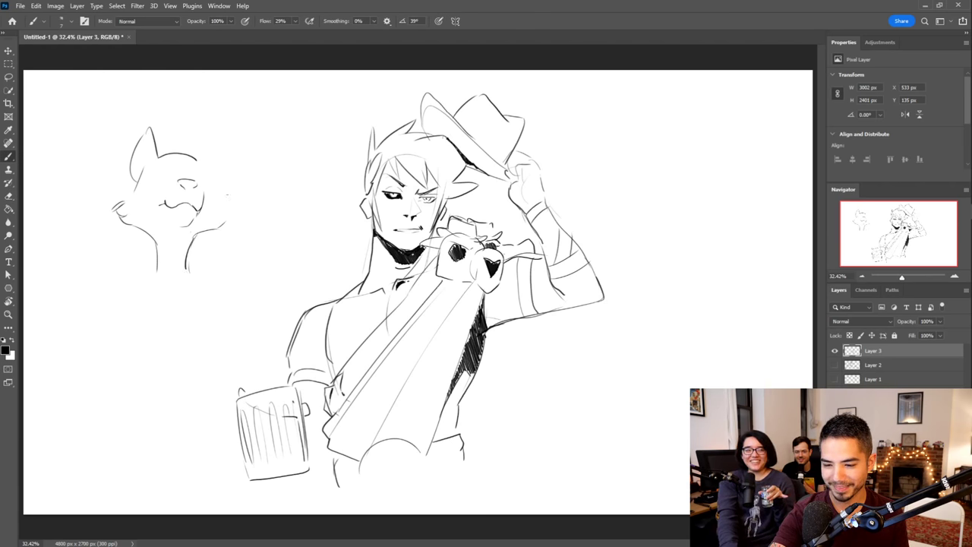
mouse_move(218, 226)
mouse_down()
mouse_move(231, 214)
mouse_move(220, 207)
mouse_move(228, 199)
mouse_up()
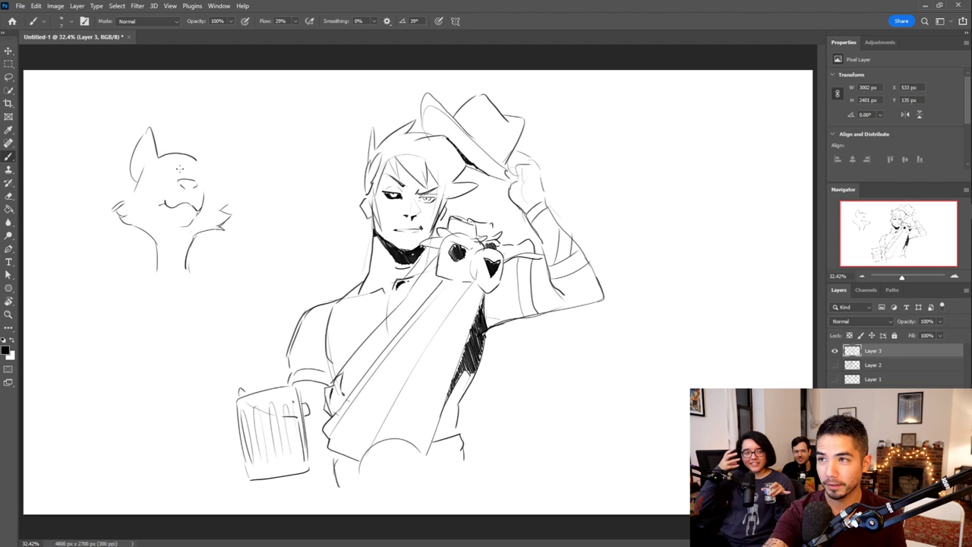
Draw the eared head's half-closed eyes and second pointed ear, and darken its mouth line
drag(154, 177, 170, 174)
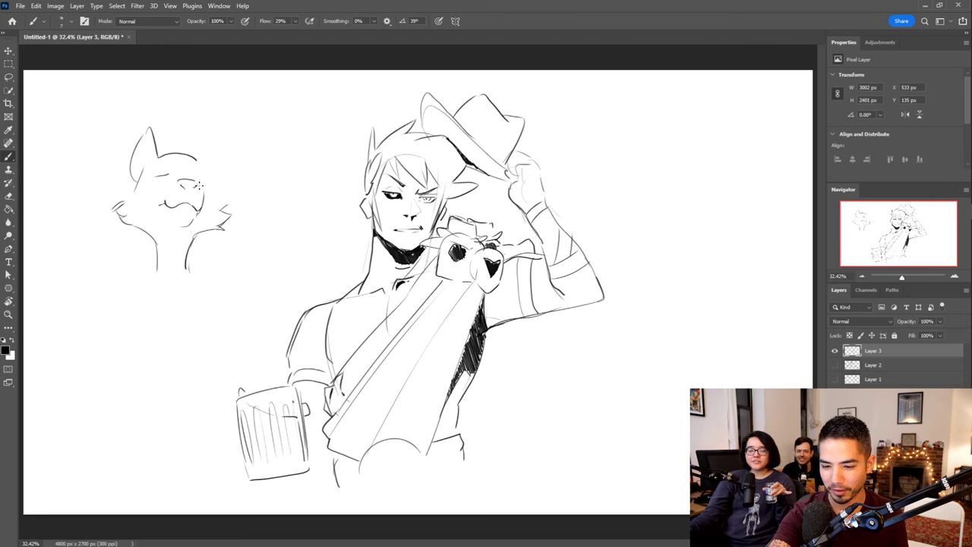
drag(198, 185, 195, 210)
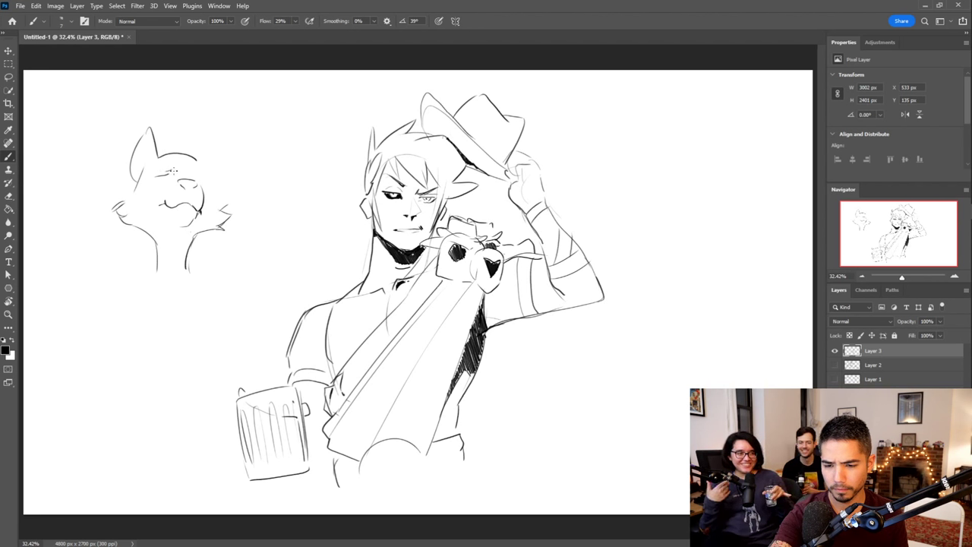
drag(161, 174, 160, 183)
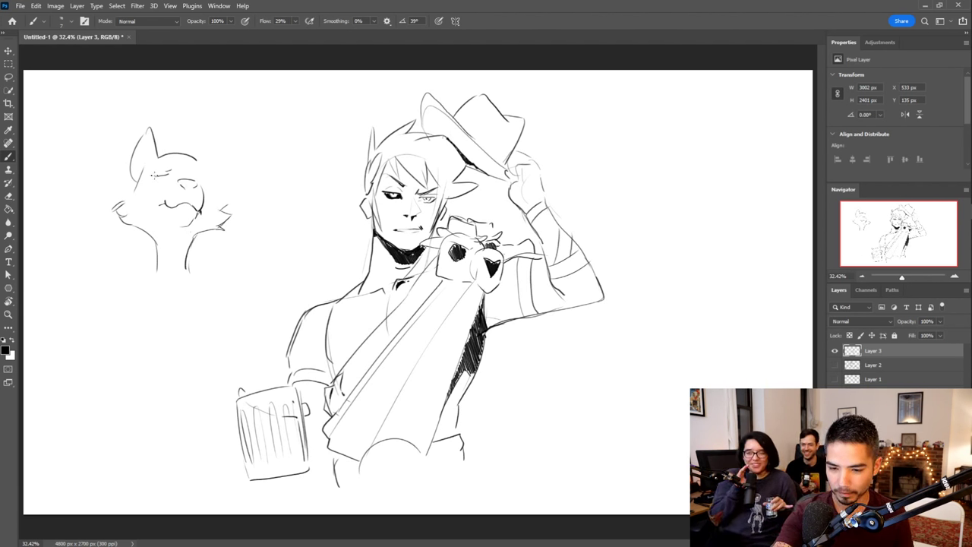
drag(154, 176, 165, 174)
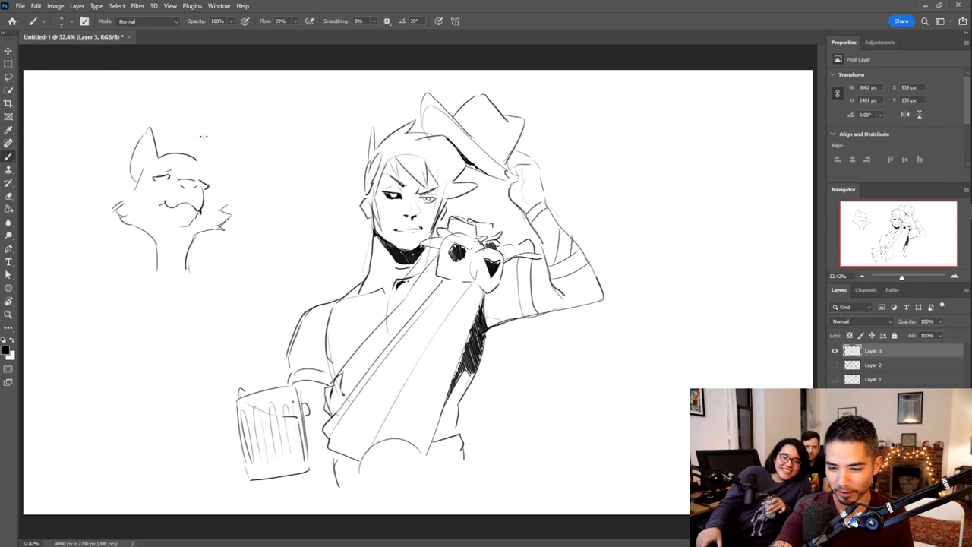
mouse_move(202, 161)
mouse_down()
mouse_move(216, 135)
mouse_move(223, 205)
mouse_up()
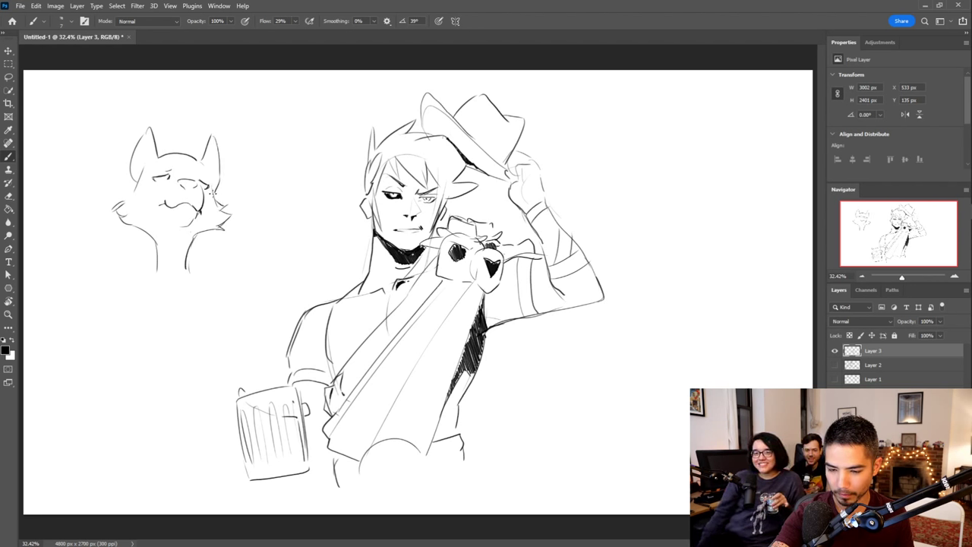
drag(179, 203, 194, 206)
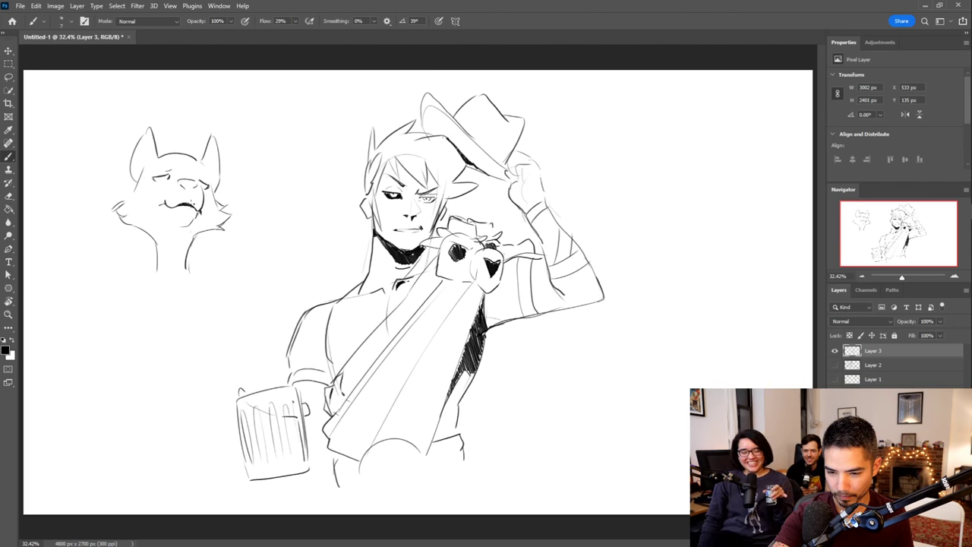
drag(155, 176, 165, 179)
key(ctrl+z)
key(ctrl+z)
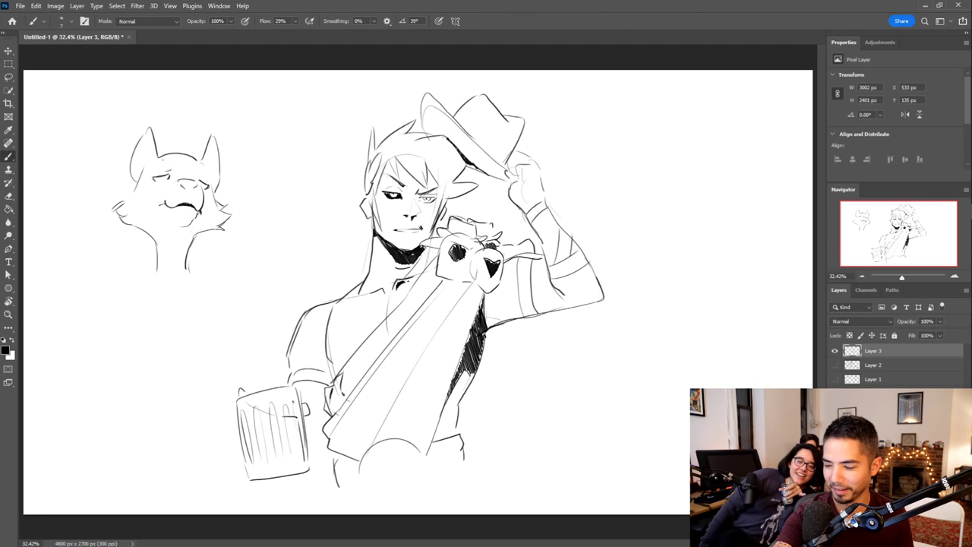
drag(159, 176, 164, 182)
key(ctrl+z)
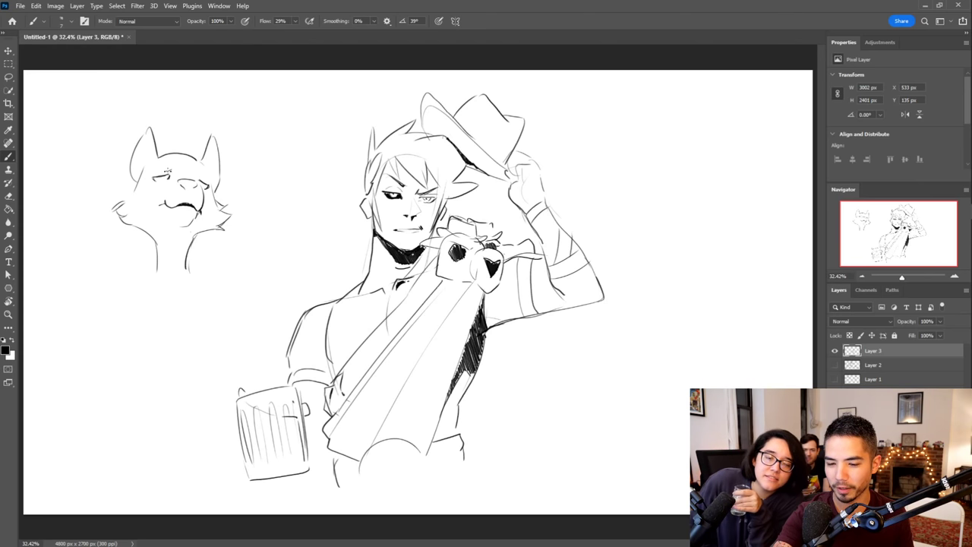
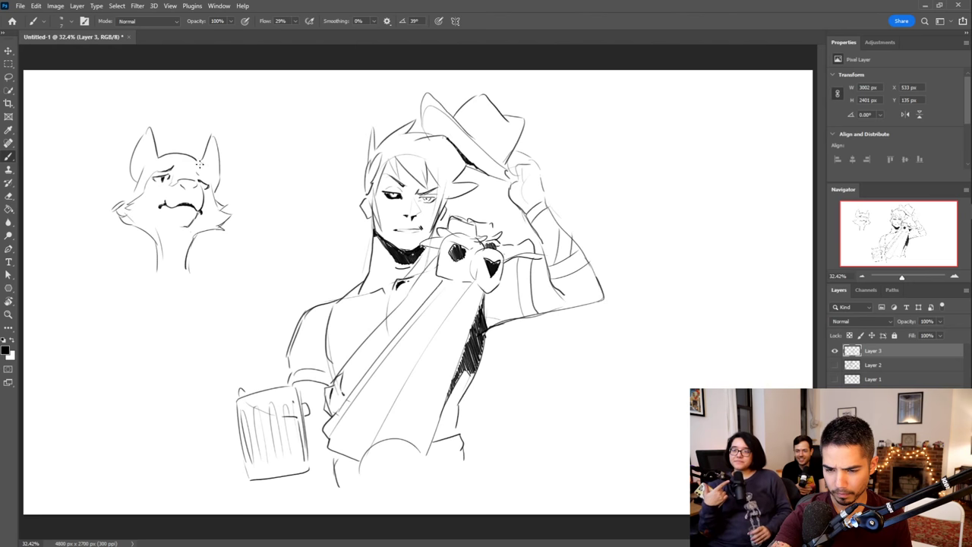
Erase the eared head's slanted brows and redraw them flatter above the half-closed eyes
key(e)
drag(164, 171, 204, 177)
key(b)
key(ctrl+z)
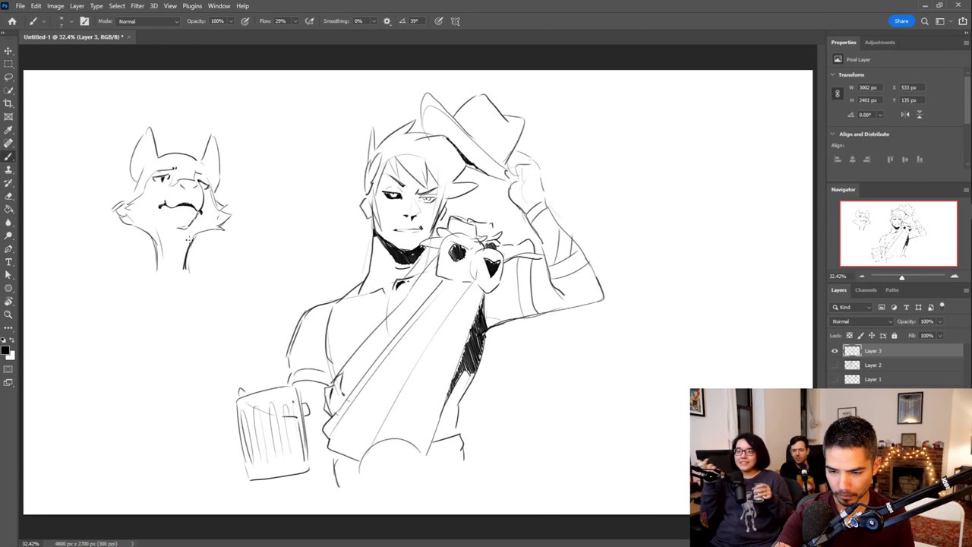
Sketch a pointed shirt collar and striped necktie below the neck, undo the shoulder line, and reinforce the chin
mouse_move(153, 260)
mouse_down()
mouse_move(137, 283)
mouse_move(164, 252)
mouse_move(151, 261)
mouse_move(162, 256)
mouse_move(142, 294)
mouse_move(151, 276)
mouse_move(160, 285)
mouse_move(155, 261)
mouse_move(162, 295)
mouse_up()
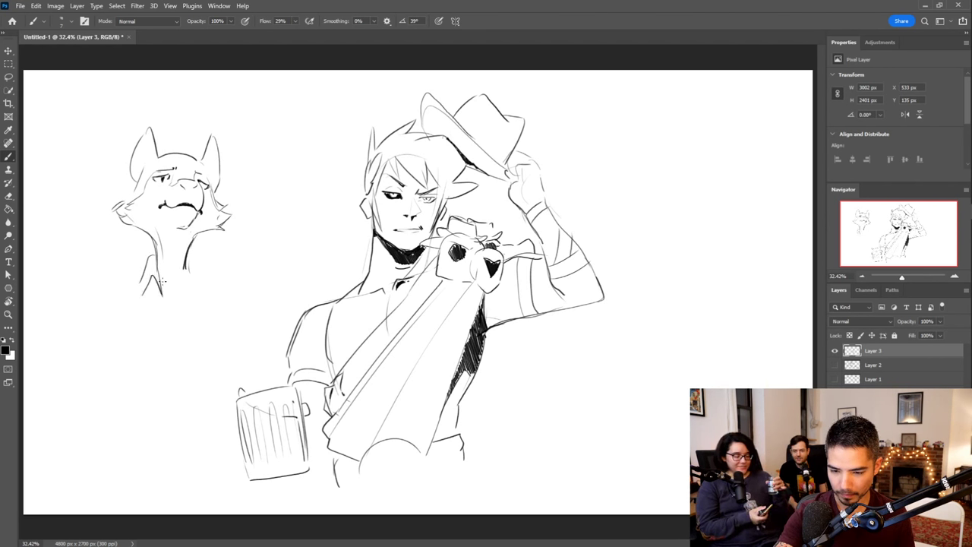
mouse_move(191, 256)
mouse_down()
mouse_move(173, 303)
mouse_move(187, 279)
mouse_move(195, 284)
mouse_move(164, 291)
mouse_move(176, 291)
mouse_move(173, 309)
mouse_move(169, 299)
mouse_move(179, 299)
mouse_move(92, 310)
mouse_up()
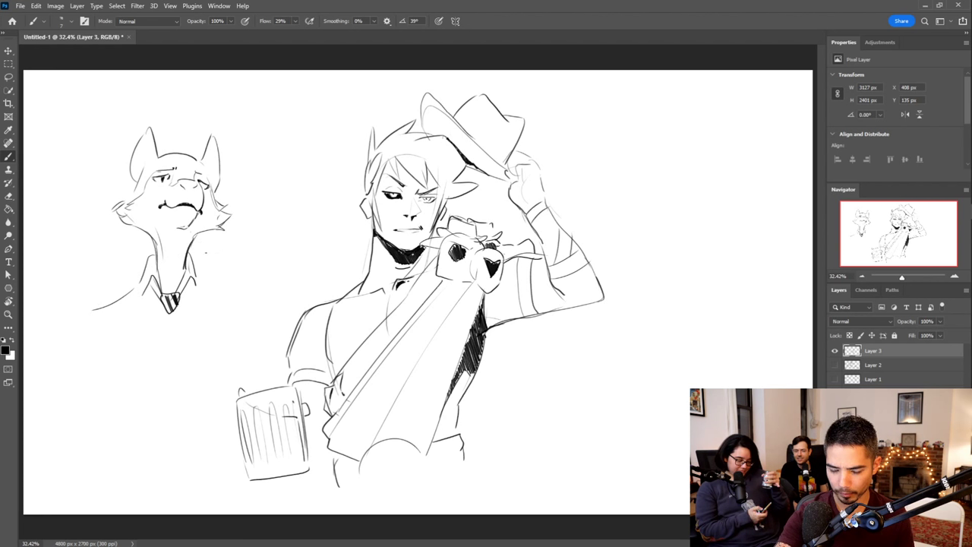
key(ctrl+z)
drag(170, 226, 190, 224)
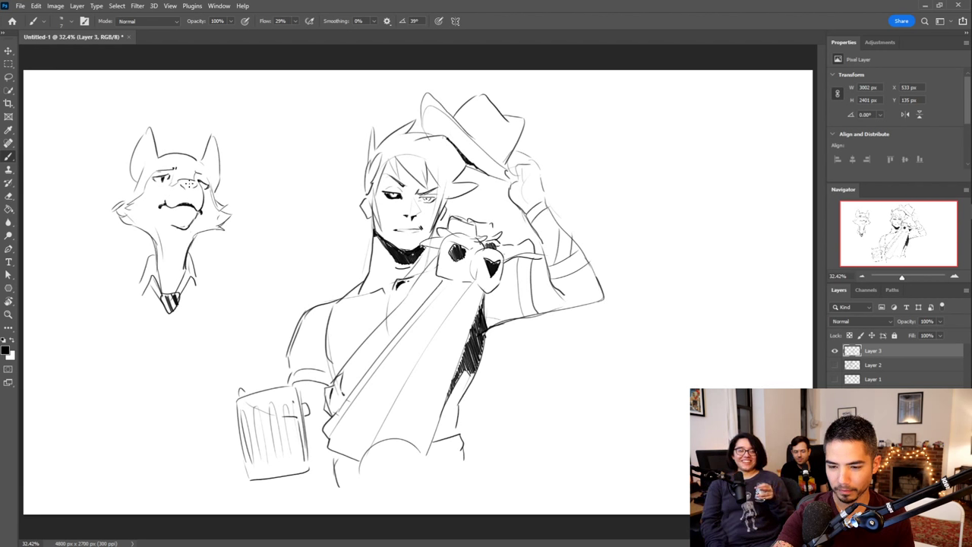
Shade the eared character's nose, upper face and inner ears with fine hatching
drag(181, 183, 192, 186)
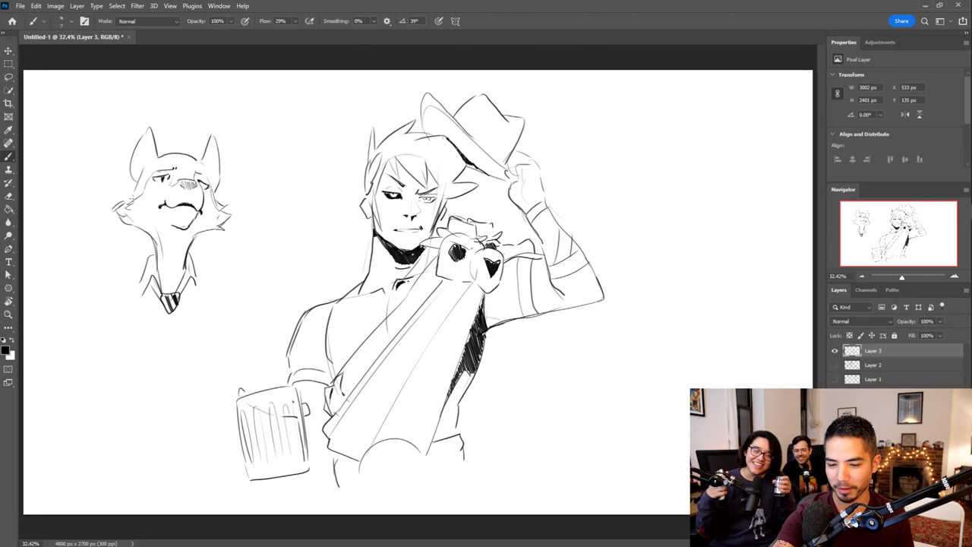
drag(132, 200, 143, 164)
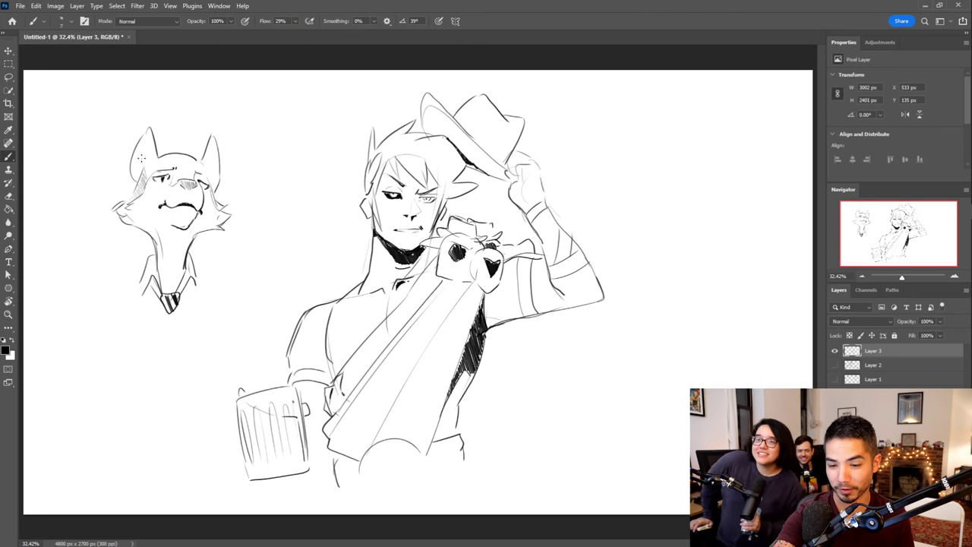
drag(145, 168, 149, 161)
drag(206, 173, 211, 146)
mouse_move(148, 174)
mouse_down()
mouse_move(155, 144)
mouse_move(159, 162)
mouse_move(161, 135)
mouse_move(163, 162)
mouse_move(199, 164)
mouse_up()
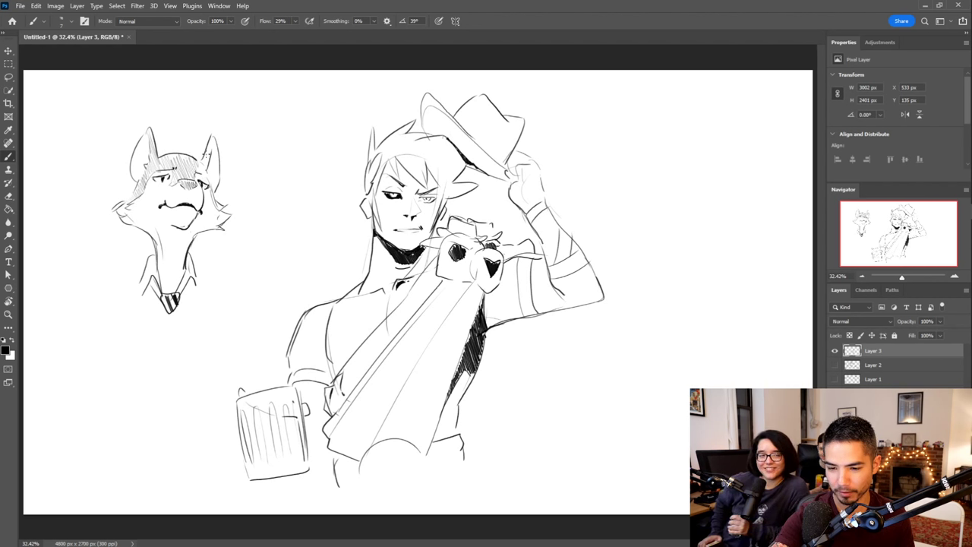
mouse_move(205, 175)
mouse_down()
mouse_move(213, 143)
mouse_move(209, 176)
mouse_up()
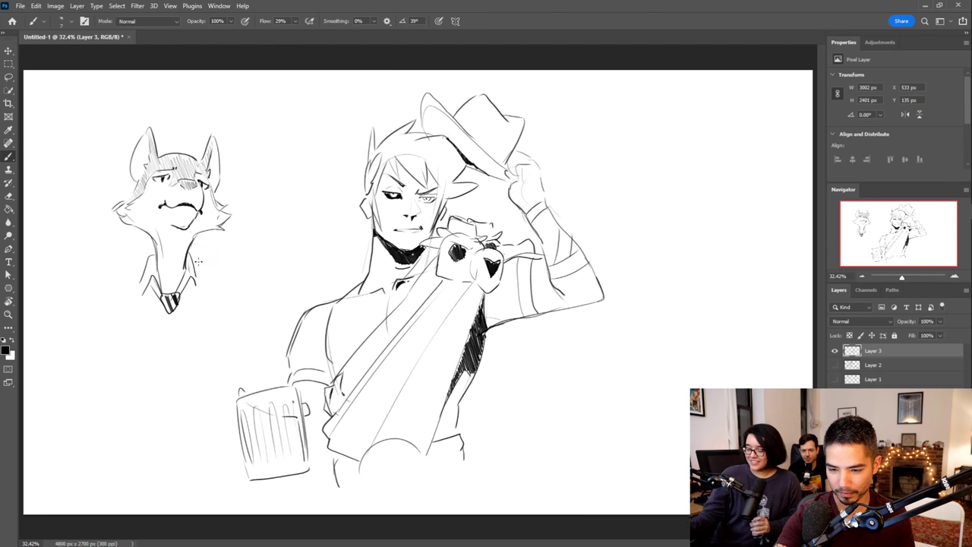
Draw the eared character's sloping shoulders, jacket front and lapels, and the tops of both sleeves
drag(141, 282, 89, 313)
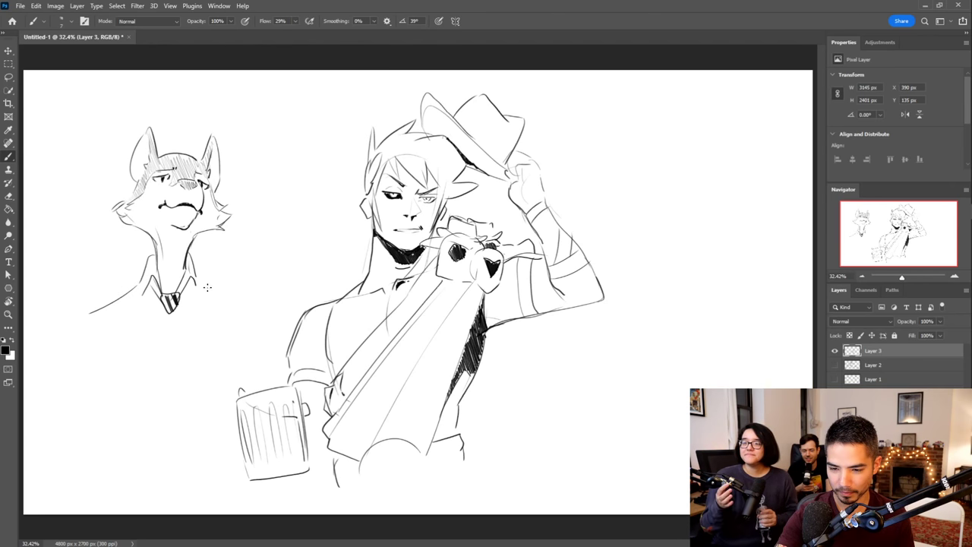
drag(202, 287, 258, 313)
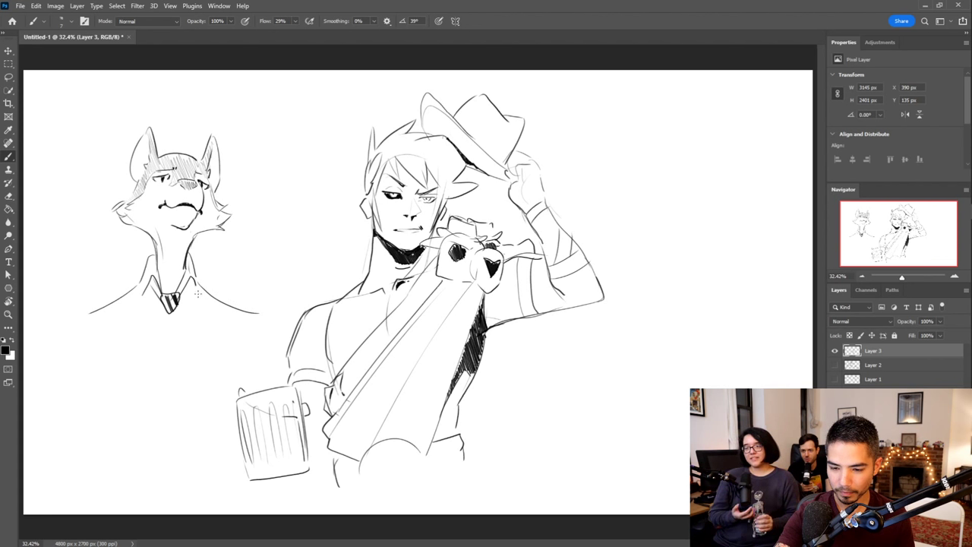
drag(165, 314, 150, 350)
drag(178, 312, 174, 349)
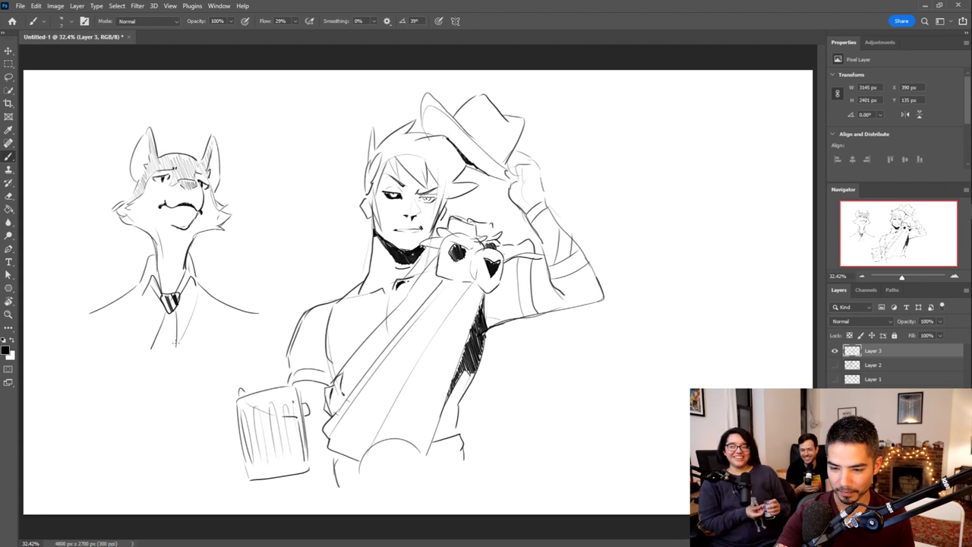
drag(145, 292, 137, 345)
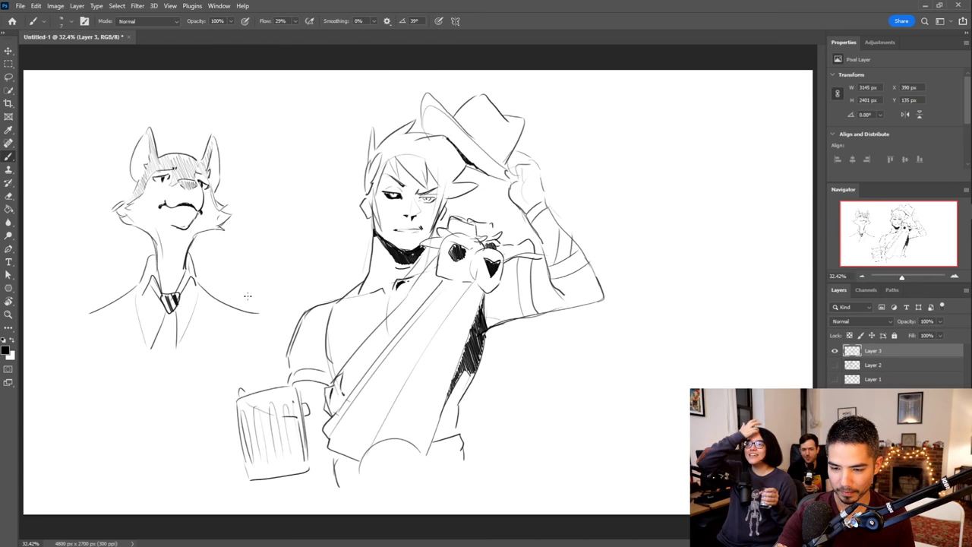
drag(261, 319, 248, 362)
drag(262, 314, 266, 331)
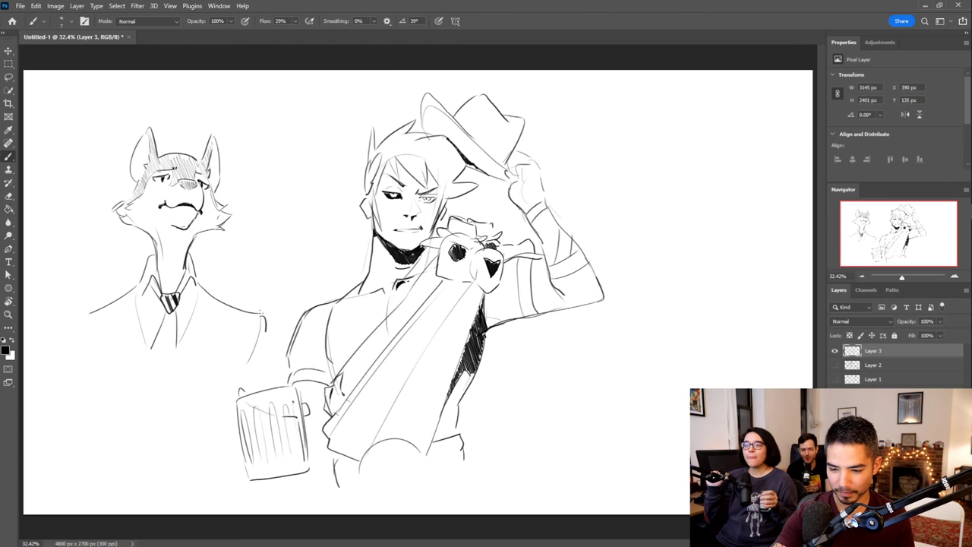
mouse_move(82, 317)
mouse_down()
mouse_move(73, 332)
mouse_move(98, 311)
mouse_up()
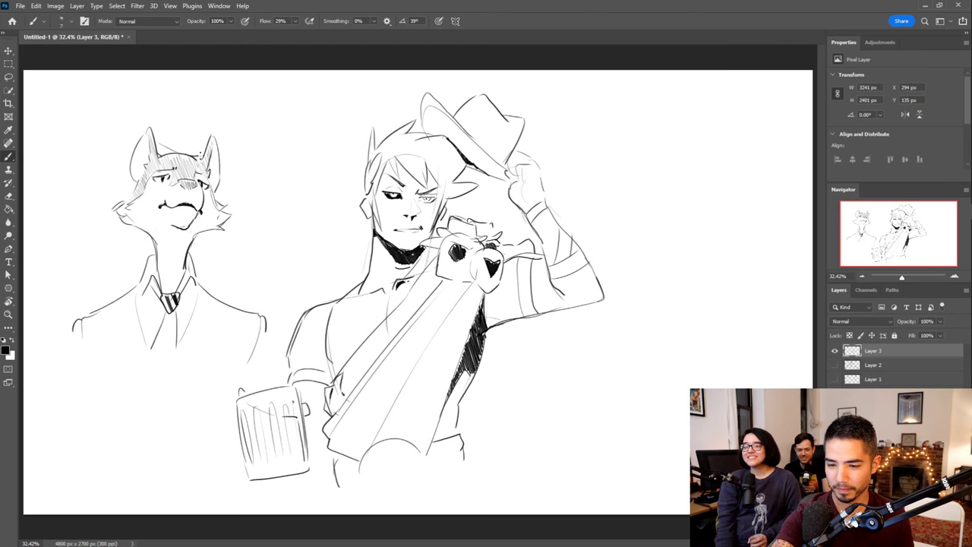
Draw a small cowboy hat between the eared character's ears and refine the fingers gripping the large hat's brim
key(e)
mouse_move(199, 154)
mouse_down()
mouse_move(210, 155)
mouse_move(170, 133)
mouse_move(196, 138)
mouse_move(197, 156)
mouse_up()
key(b)
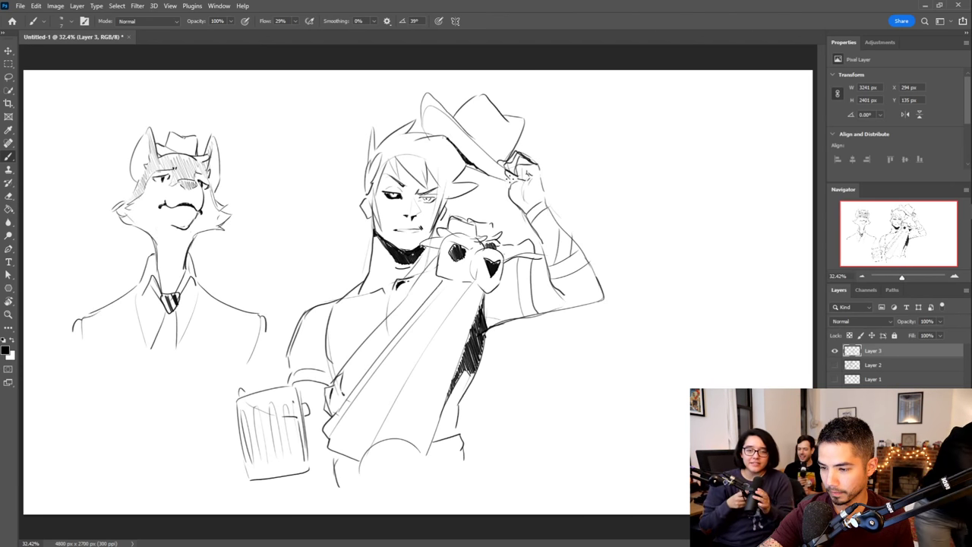
key(e)
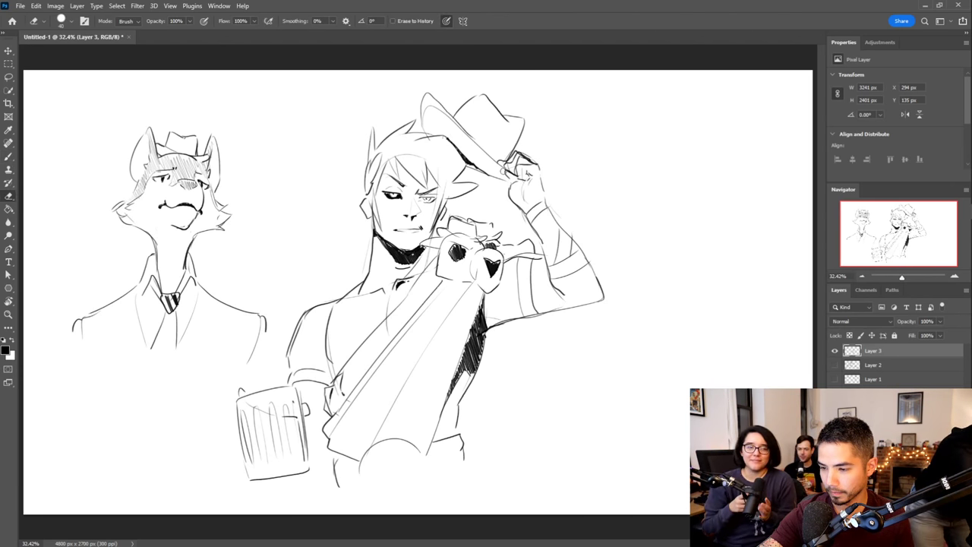
key(b)
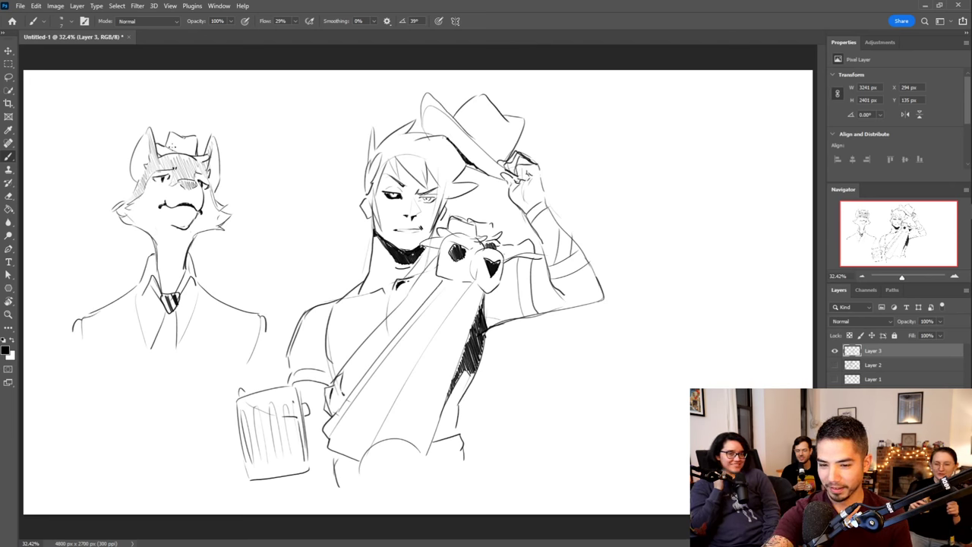
key(e)
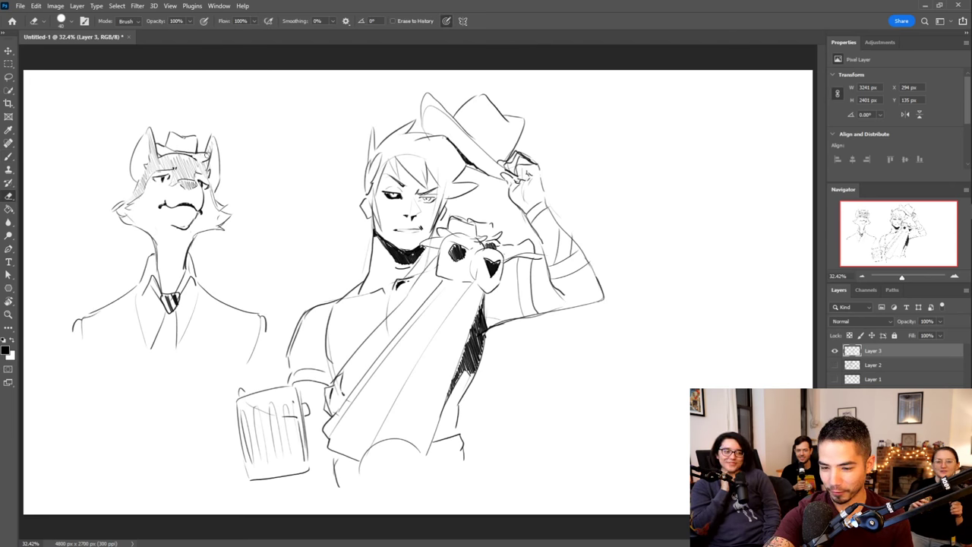
key(b)
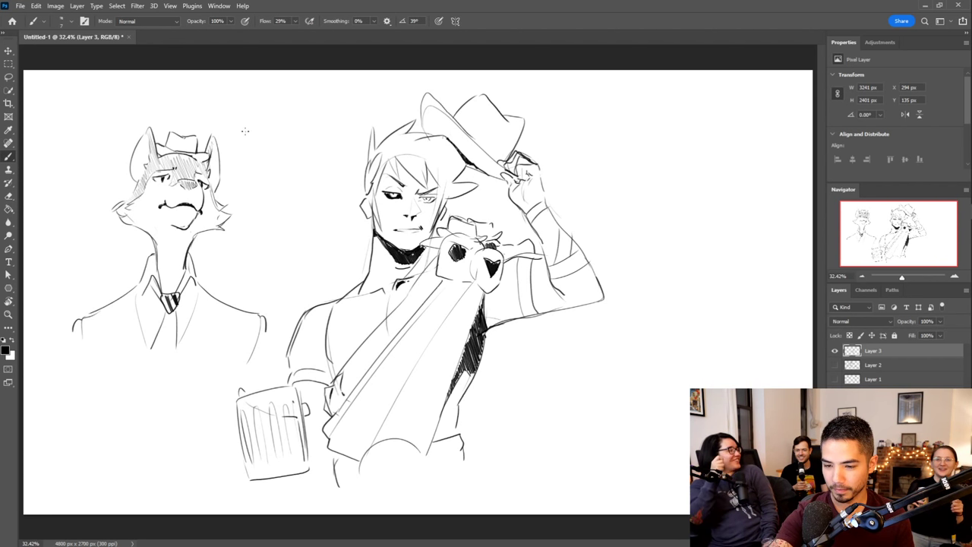
Hand-letter "YEEHAW..." beside the eared character's head and enclose it in an oval speech bubble with a tail toward the character
mouse_move(242, 142)
mouse_down()
mouse_move(245, 152)
mouse_move(259, 143)
mouse_up()
drag(254, 148, 269, 152)
drag(265, 145, 281, 155)
drag(274, 150, 293, 155)
drag(285, 151, 306, 143)
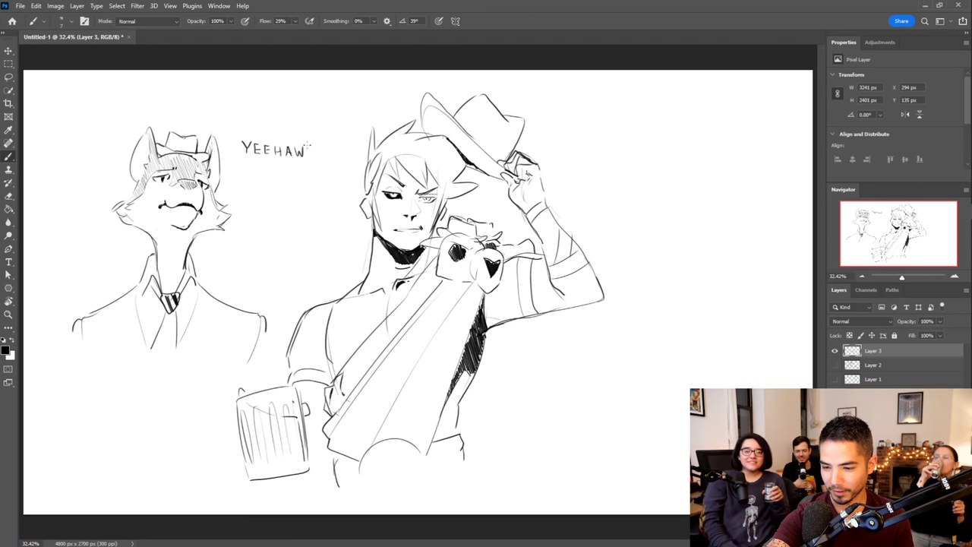
click(313, 155)
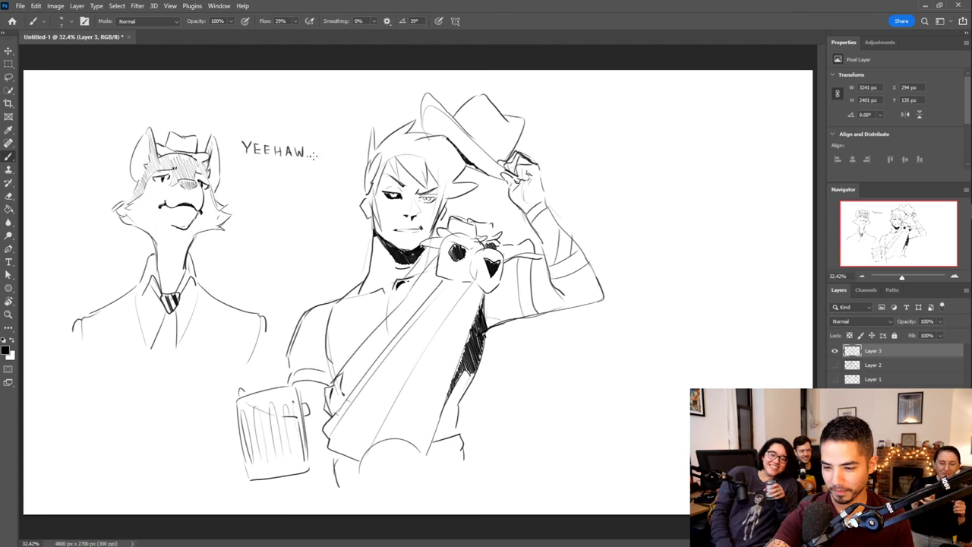
mouse_move(241, 167)
mouse_down()
mouse_move(233, 173)
mouse_move(300, 116)
mouse_move(338, 155)
mouse_move(247, 172)
mouse_up()
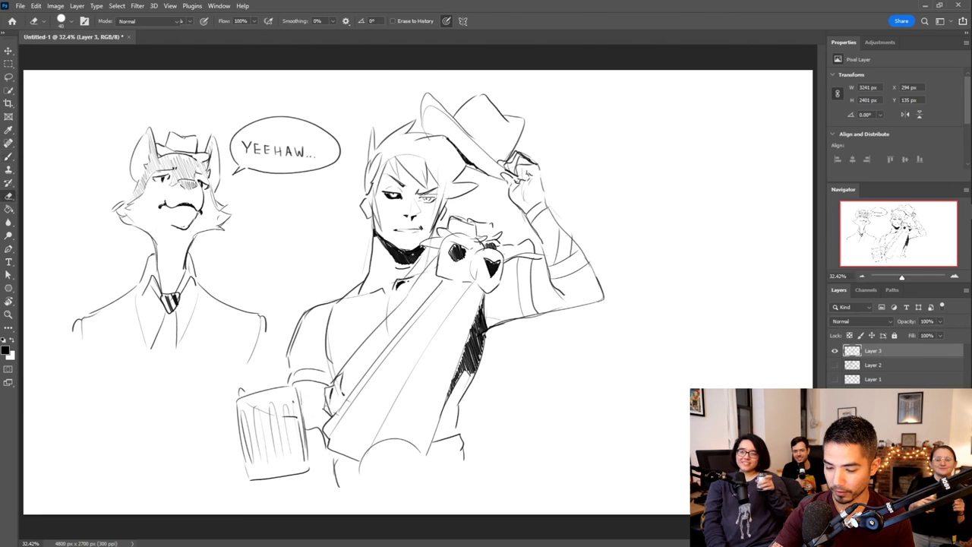
Erase the mug's small handle, sketch the wrist lines behind it and add a short stroke beneath the mug
drag(294, 479, 311, 488)
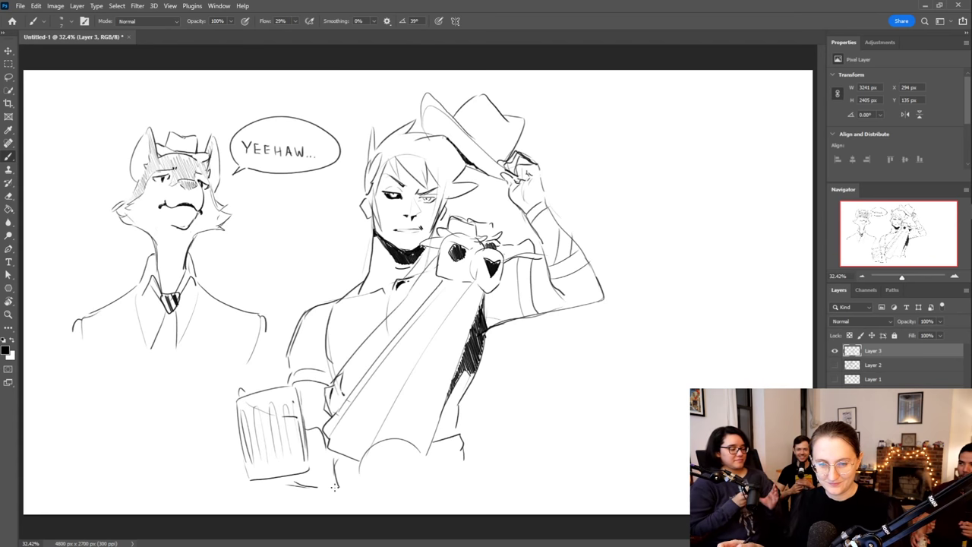
Switch to the Pencil tool and add a new empty layer above the sketch layer
right_click(8, 156)
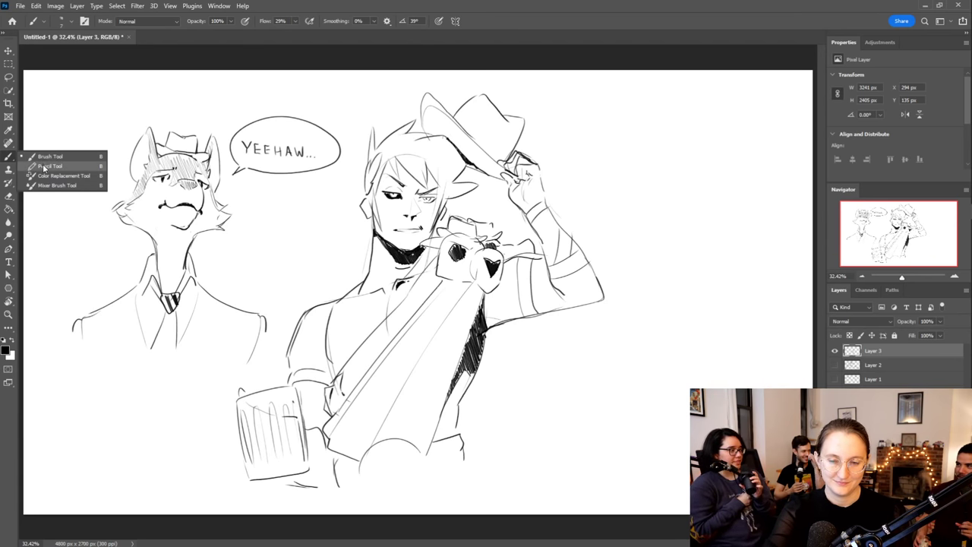
click(36, 162)
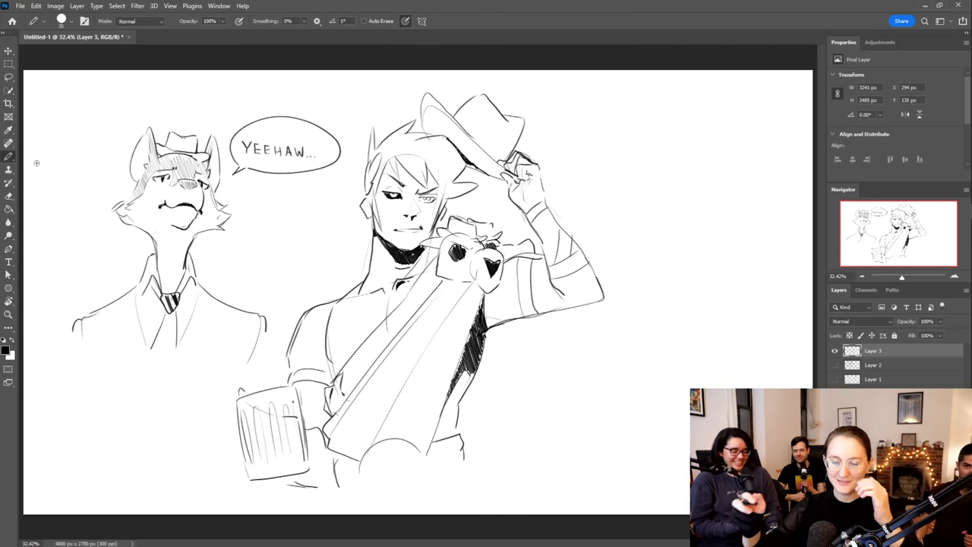
key(ctrl+shift+alt+n)
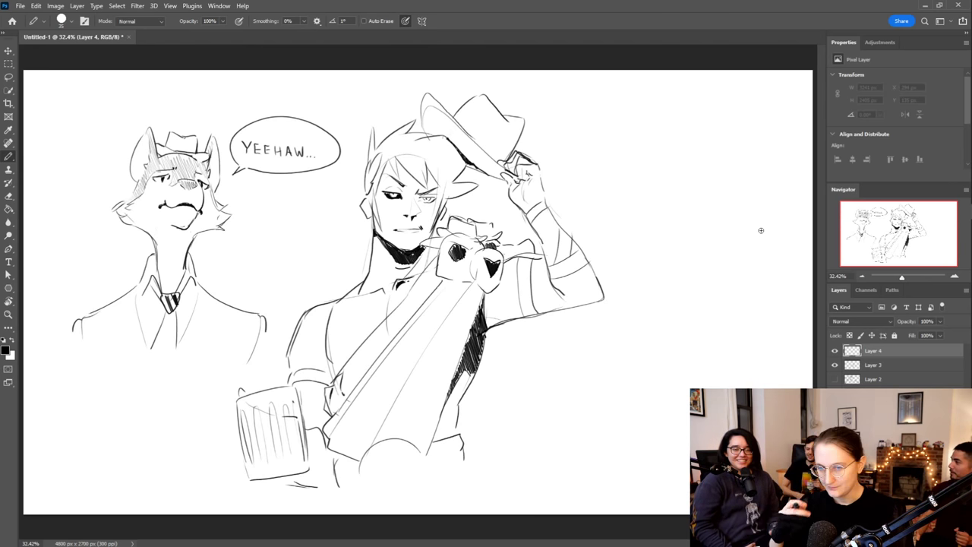
Switch to the Brush tool and choose Kyle's Graphite Stick 2 from the megapack's Drawing Box set
key(shift+b)
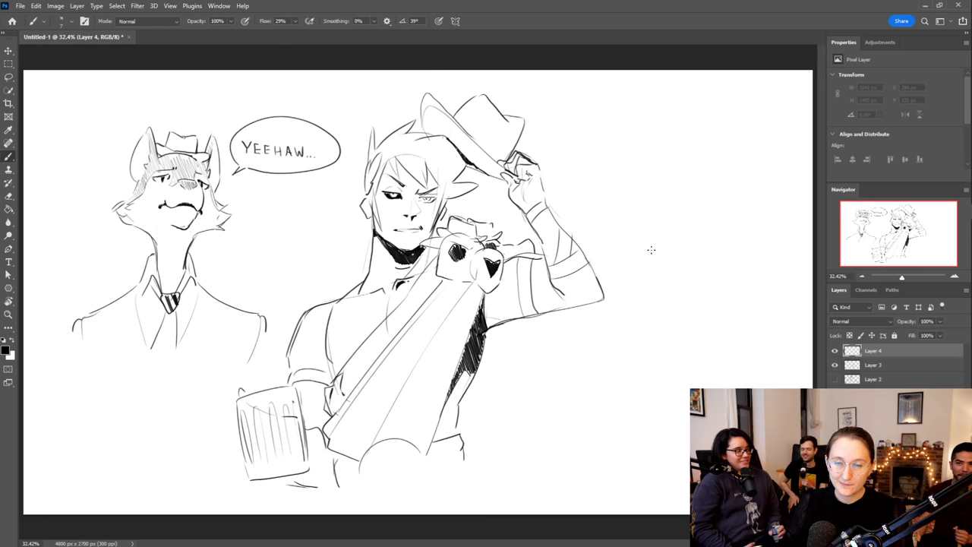
click(75, 22)
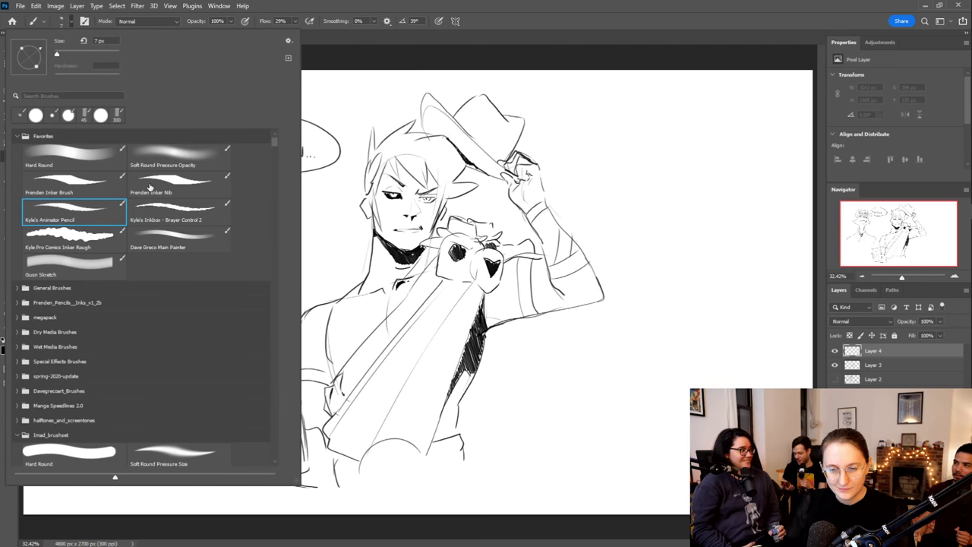
scroll(144, 184, down, 4)
scroll(145, 184, down, 6)
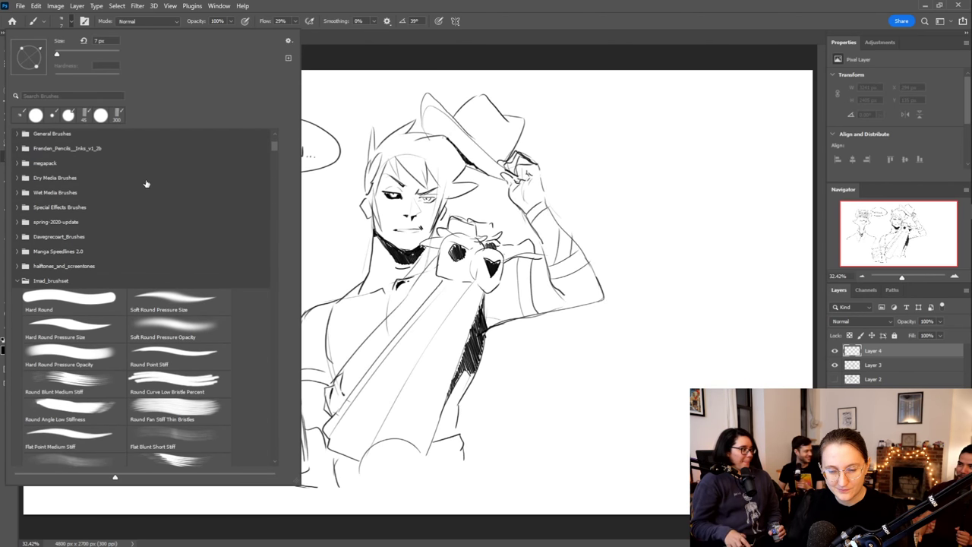
click(17, 194)
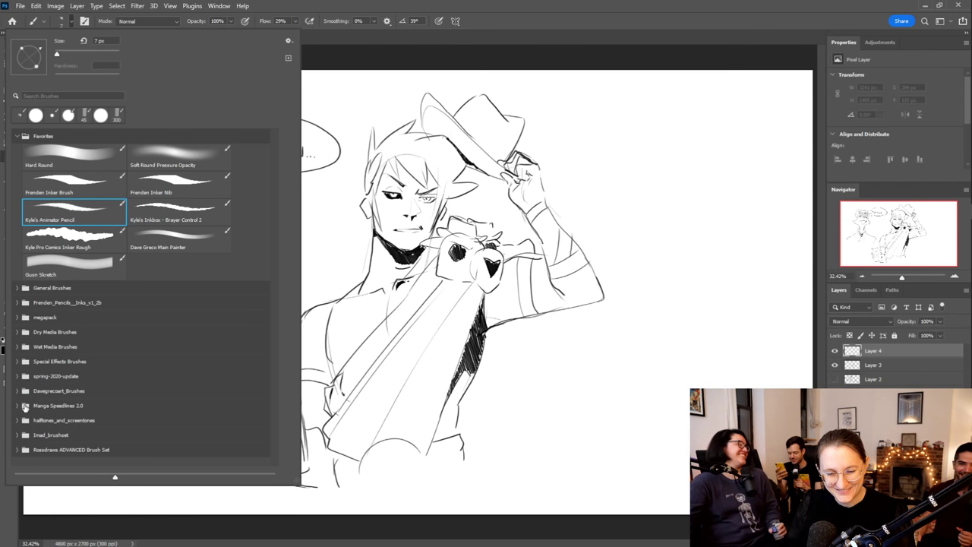
click(16, 317)
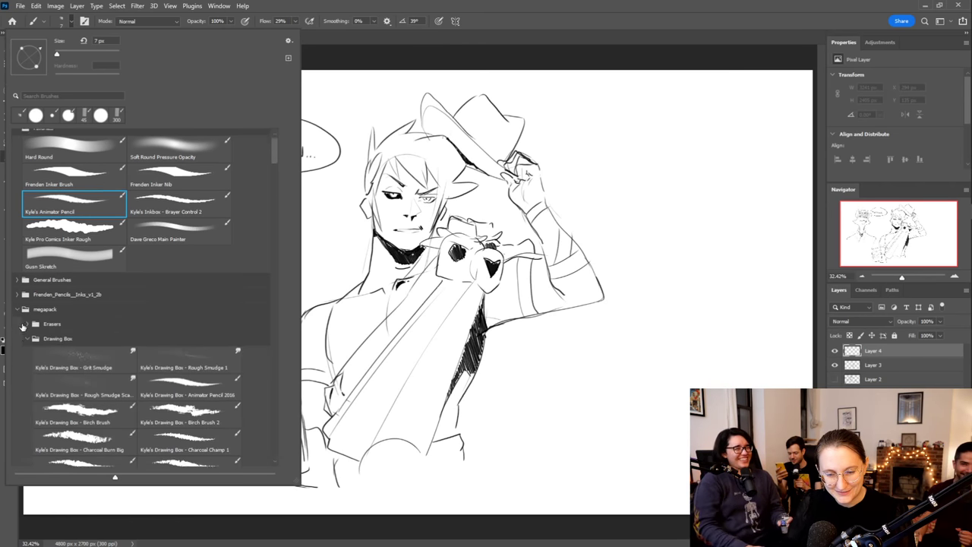
scroll(37, 319, down, 4)
scroll(37, 319, down, 5)
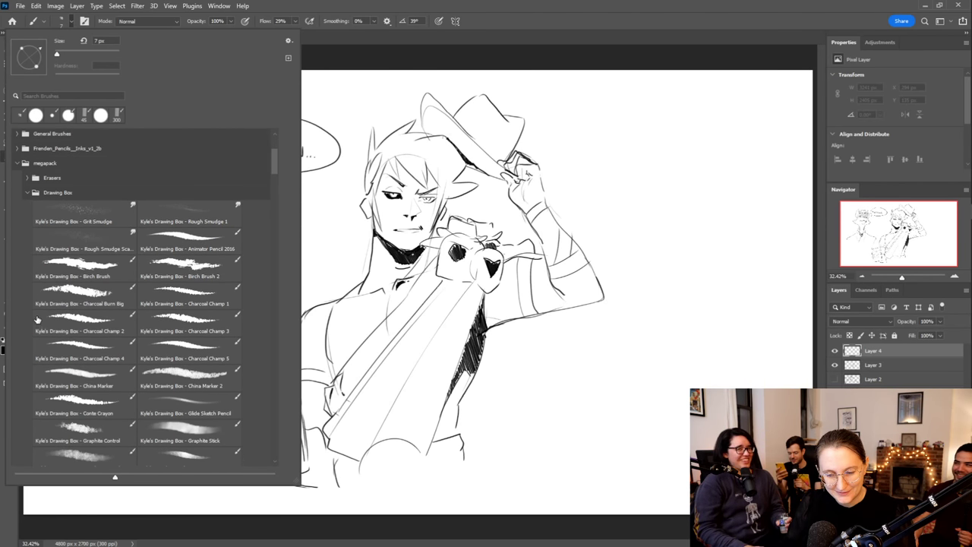
click(69, 418)
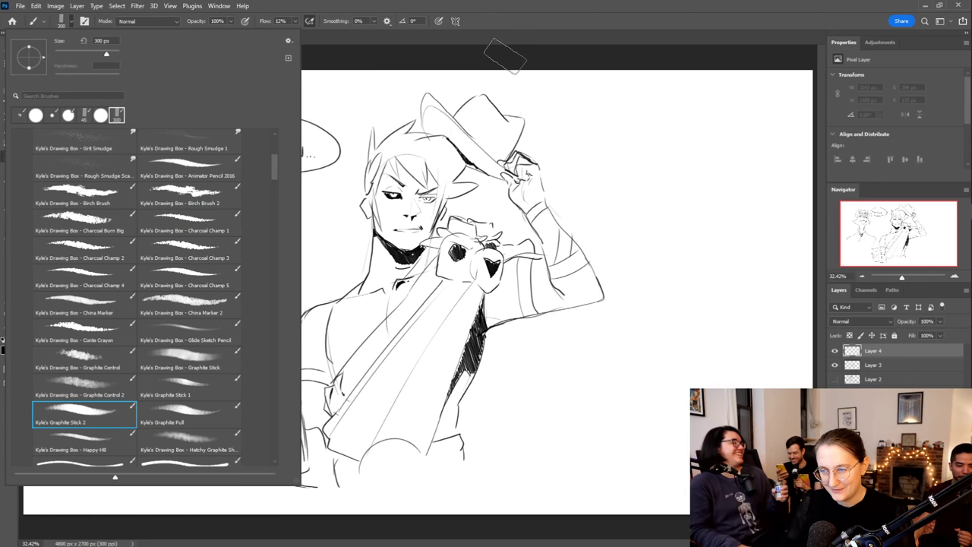
click(505, 64)
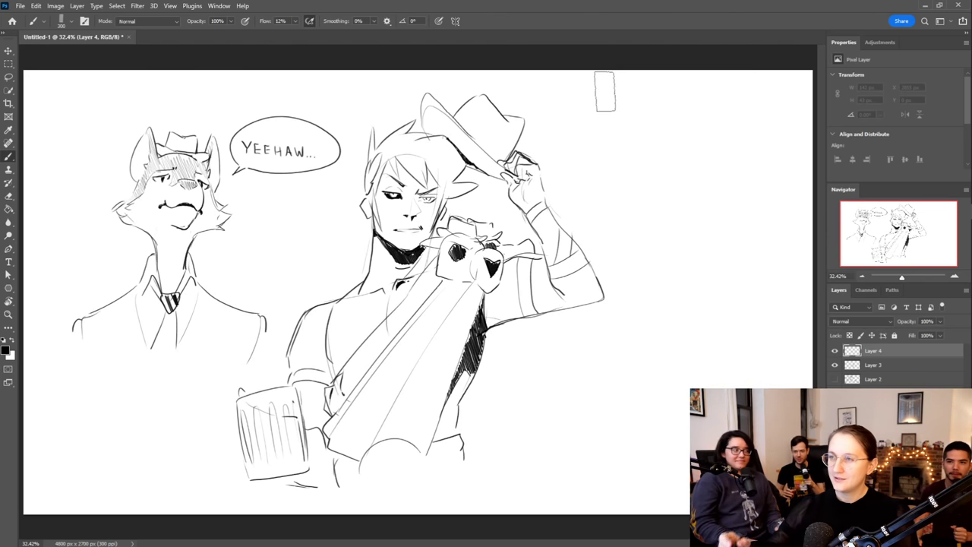
Hide Layer 3 to clear the canvas and reduce the brush size to about 70 px
click(835, 364)
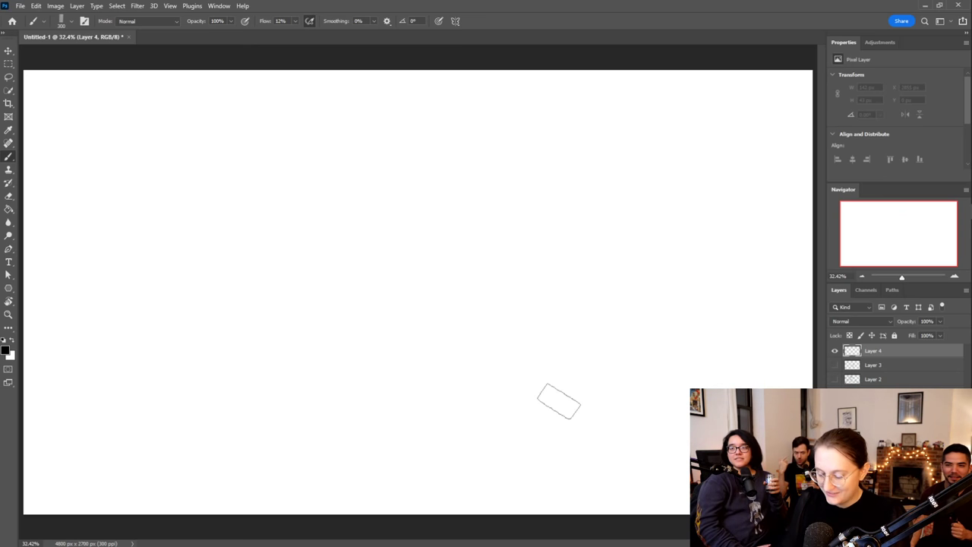
key(bracketleft)
key(bracketleft)
key(bracketleft)
key(bracketleft)
key(bracketleft)
key(bracketleft)
key(bracketleft)
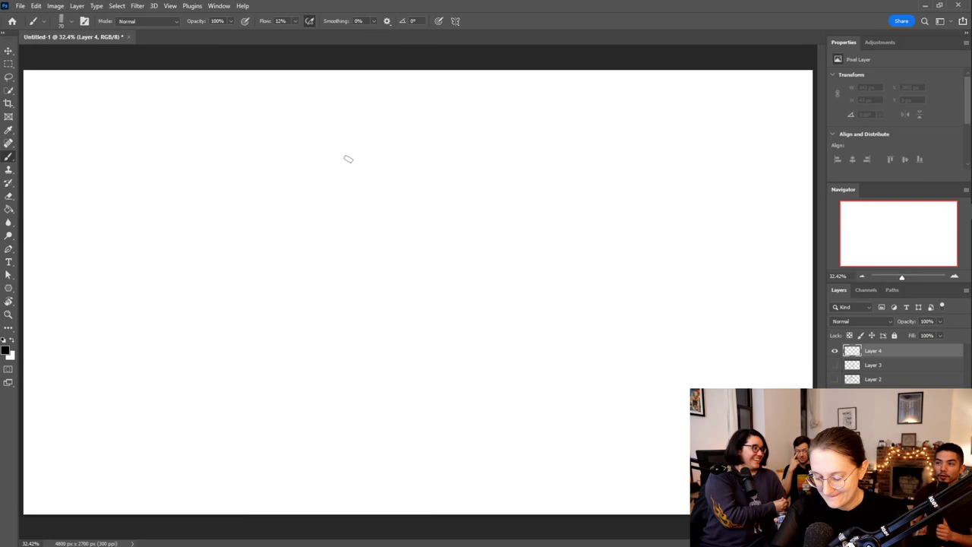
Sketch the pig's body in light graphite strokes: a large curved back, rounded base and curled haunch
mouse_move(390, 156)
mouse_down()
mouse_move(305, 259)
mouse_move(307, 274)
mouse_move(316, 229)
mouse_move(303, 287)
mouse_move(307, 273)
mouse_move(313, 353)
mouse_move(316, 320)
mouse_move(401, 381)
mouse_up()
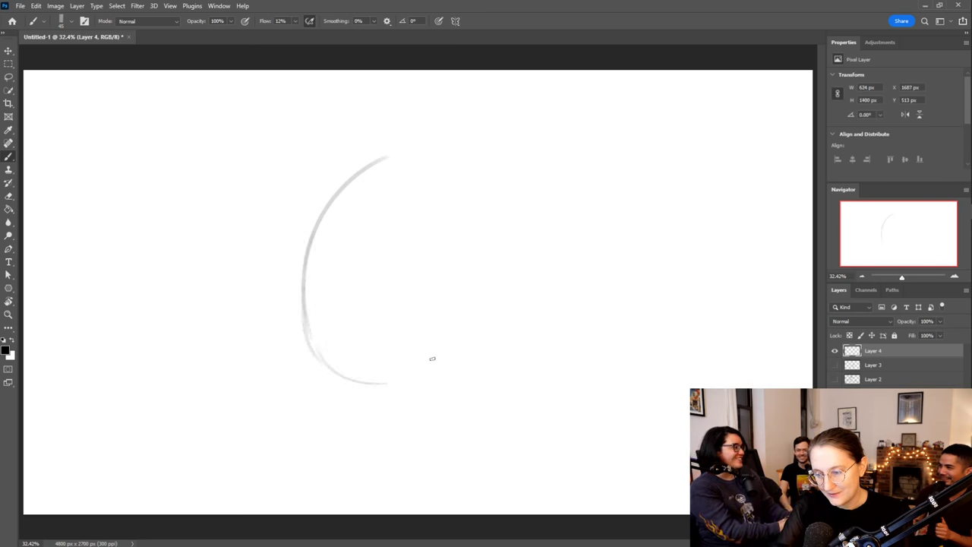
drag(301, 328, 449, 384)
mouse_move(373, 376)
mouse_down()
mouse_move(408, 379)
mouse_move(463, 357)
mouse_move(398, 370)
mouse_move(399, 381)
mouse_move(485, 334)
mouse_up()
mouse_move(347, 183)
mouse_down()
mouse_move(325, 206)
mouse_move(301, 299)
mouse_move(318, 359)
mouse_move(311, 338)
mouse_move(371, 381)
mouse_up()
drag(317, 360, 449, 382)
mouse_move(361, 381)
mouse_down()
mouse_move(475, 371)
mouse_move(481, 346)
mouse_move(456, 373)
mouse_move(496, 326)
mouse_move(477, 283)
mouse_move(482, 312)
mouse_up()
mouse_move(413, 298)
mouse_down()
mouse_move(453, 280)
mouse_move(412, 297)
mouse_move(423, 283)
mouse_move(463, 296)
mouse_move(447, 270)
mouse_move(479, 324)
mouse_up()
drag(472, 284, 451, 379)
Sketch the curved chest line above the haunch and a large rounded head outline on top of the body
mouse_move(488, 334)
mouse_down()
mouse_move(392, 380)
mouse_move(440, 381)
mouse_move(498, 323)
mouse_move(479, 280)
mouse_move(414, 288)
mouse_move(434, 304)
mouse_move(421, 279)
mouse_move(455, 300)
mouse_move(416, 293)
mouse_move(409, 312)
mouse_move(412, 293)
mouse_move(481, 295)
mouse_move(446, 275)
mouse_move(500, 320)
mouse_move(456, 376)
mouse_move(496, 320)
mouse_move(496, 348)
mouse_move(432, 382)
mouse_move(483, 366)
mouse_move(425, 386)
mouse_move(440, 211)
mouse_up()
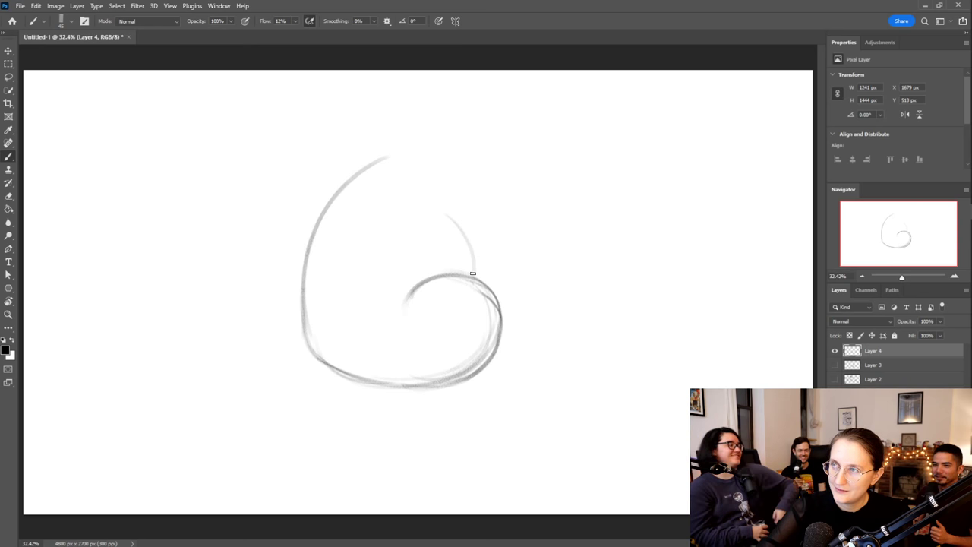
drag(473, 272, 428, 195)
drag(478, 226, 515, 168)
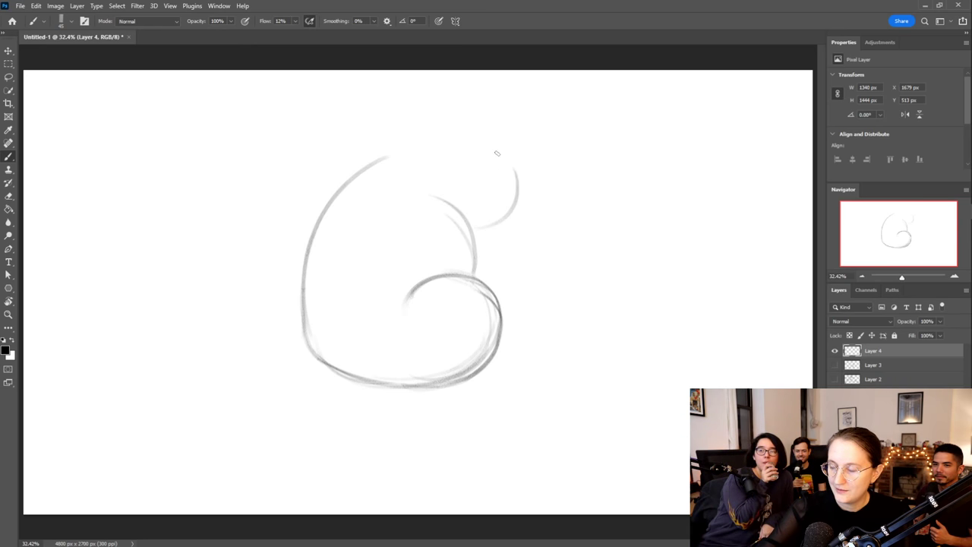
drag(375, 156, 412, 122)
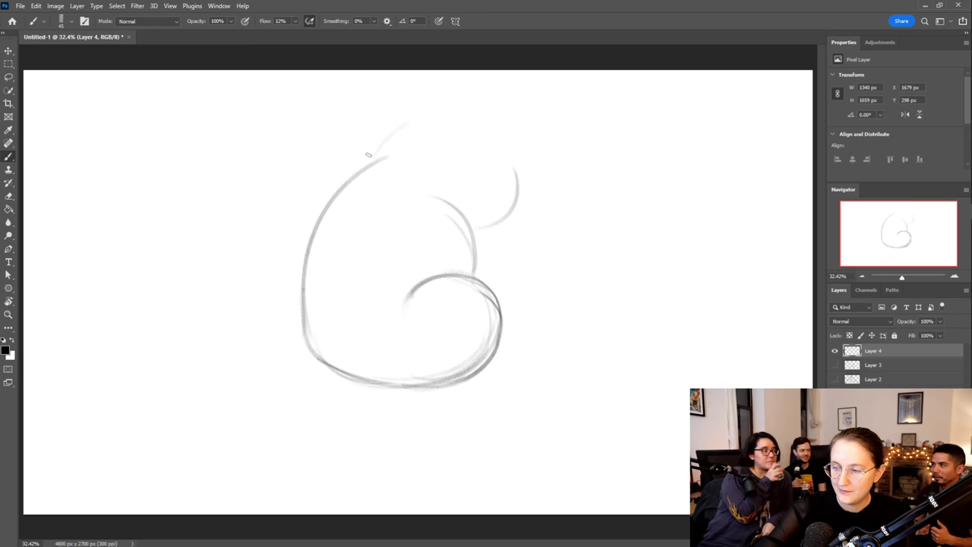
mouse_move(373, 160)
mouse_down()
mouse_move(418, 108)
mouse_move(502, 141)
mouse_move(483, 112)
mouse_move(518, 195)
mouse_move(519, 145)
mouse_move(502, 209)
mouse_move(515, 197)
mouse_move(483, 227)
mouse_move(523, 182)
mouse_move(507, 124)
mouse_move(521, 176)
mouse_move(507, 129)
mouse_move(456, 104)
mouse_move(381, 133)
mouse_up()
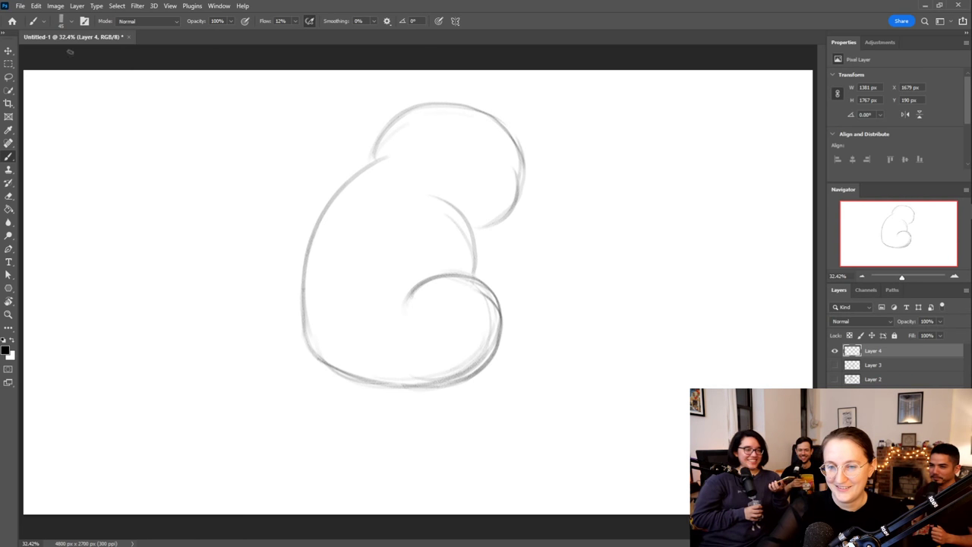
Move the whole sketch down about 470 px on the canvas and return to the brush
key(v)
drag(476, 278, 476, 357)
key(b)
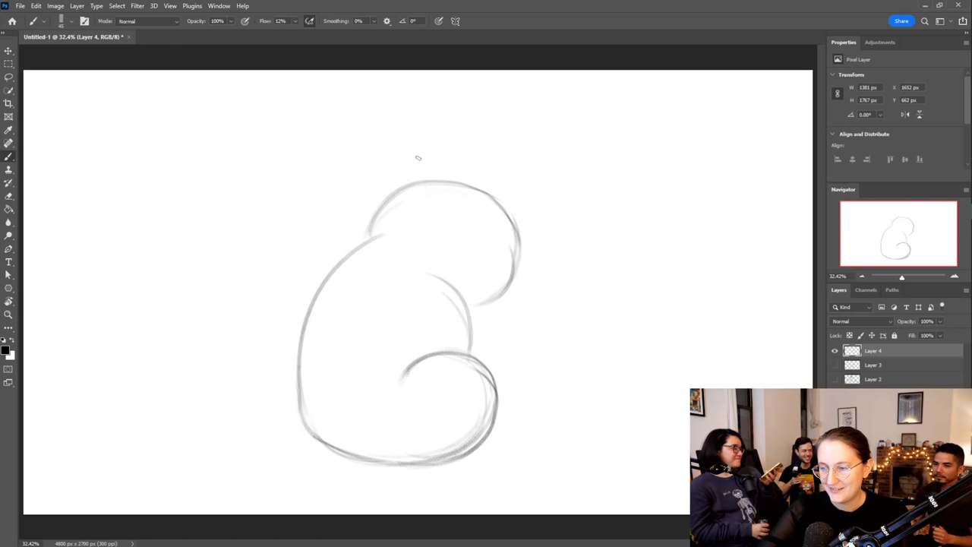
Sketch small folded ears on both sides of the head and outline a rounded snout on the face
mouse_move(415, 181)
mouse_down()
mouse_move(388, 183)
mouse_move(399, 174)
mouse_move(413, 184)
mouse_move(400, 174)
mouse_move(381, 179)
mouse_move(392, 205)
mouse_move(406, 180)
mouse_move(391, 206)
mouse_move(380, 178)
mouse_move(395, 176)
mouse_move(389, 185)
mouse_move(417, 175)
mouse_up()
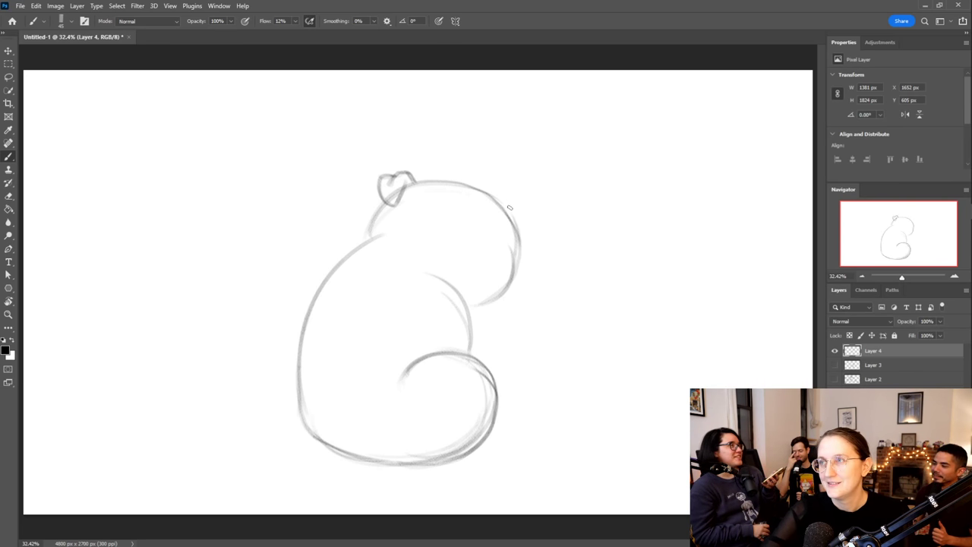
mouse_move(512, 216)
mouse_down()
mouse_move(525, 220)
mouse_move(530, 257)
mouse_up()
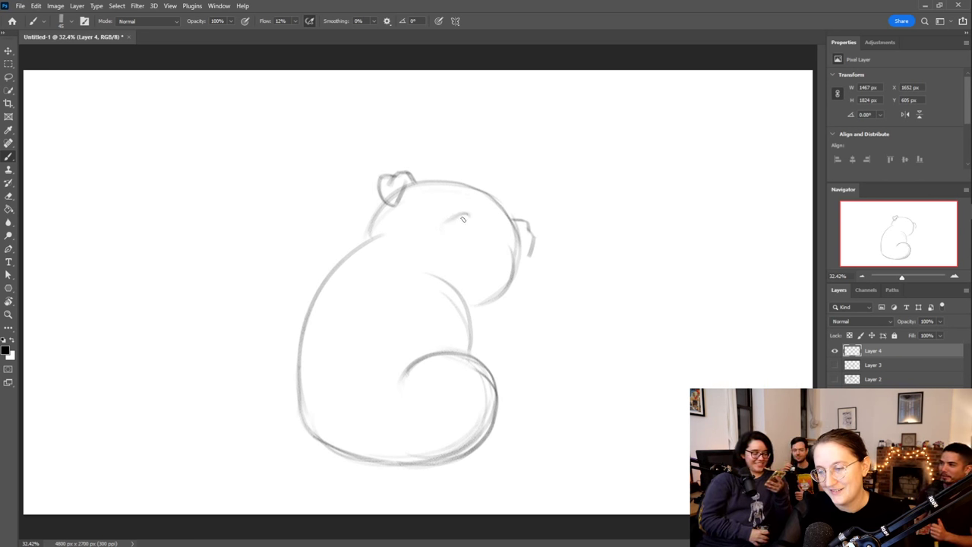
mouse_move(467, 216)
mouse_down()
mouse_move(442, 233)
mouse_move(476, 250)
mouse_up()
drag(467, 215, 482, 243)
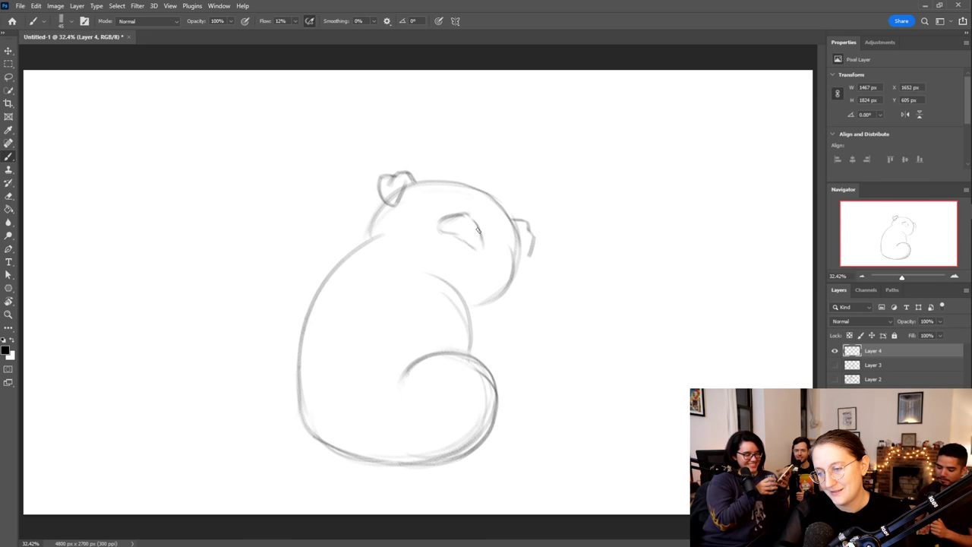
Add the pig's facial details: dot eyes beside the snout, two nostrils and a small mouth beneath
drag(437, 200, 434, 200)
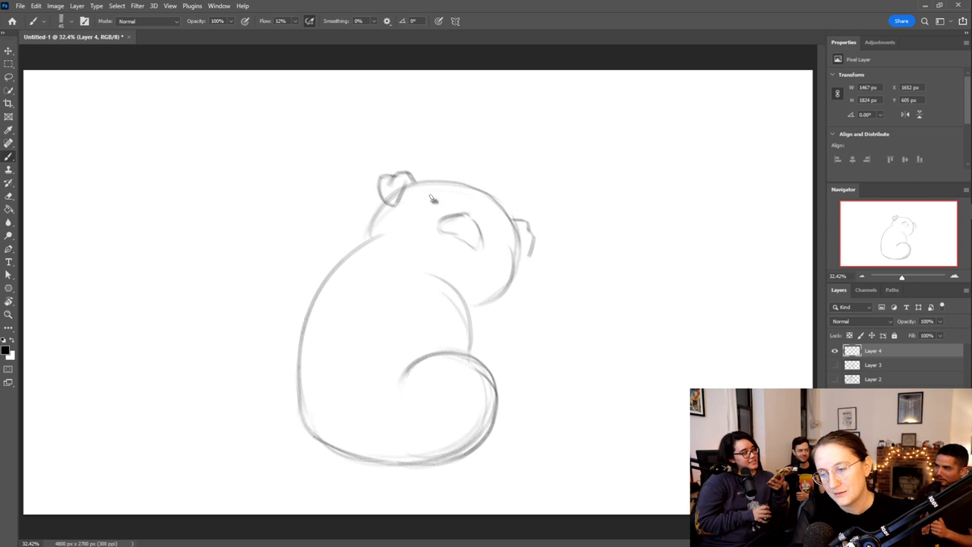
click(494, 229)
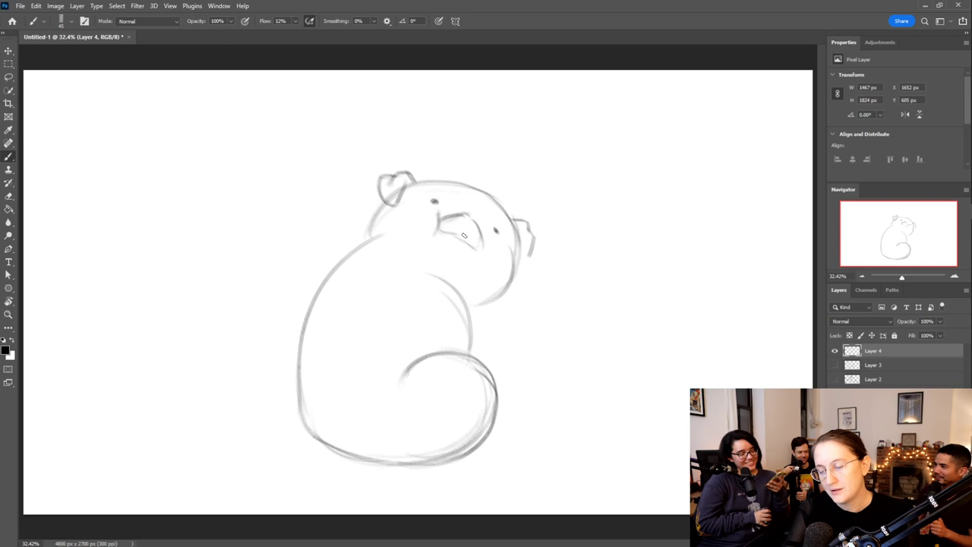
drag(449, 225, 471, 231)
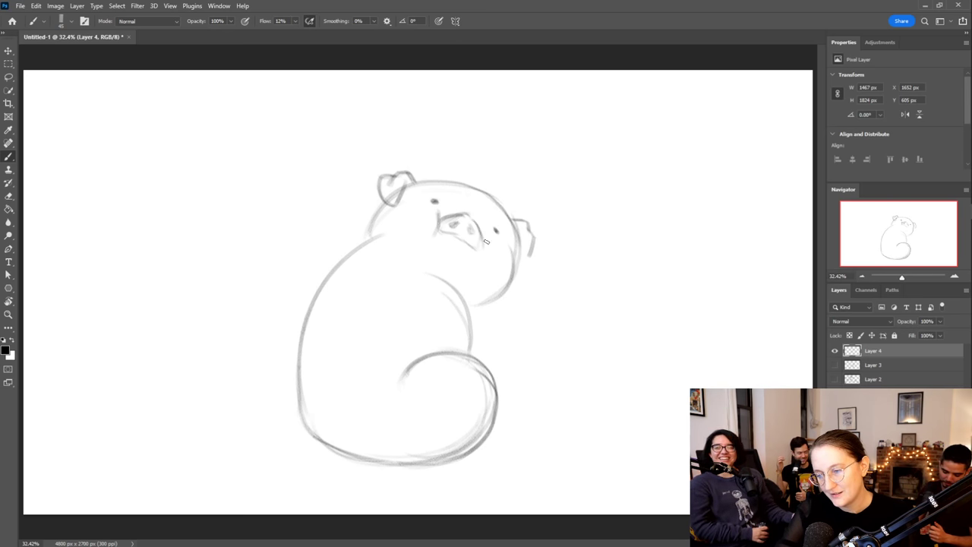
mouse_move(457, 242)
mouse_down()
mouse_move(469, 247)
mouse_move(454, 246)
mouse_up()
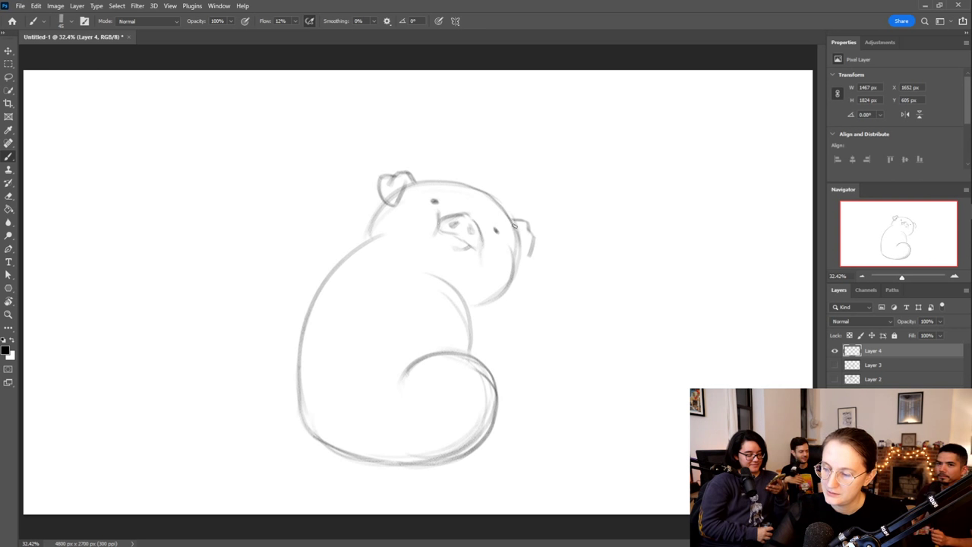
Complete the far ear's folded outline and draw a small curly tail at the base of the back
mouse_move(513, 225)
mouse_down()
mouse_move(518, 258)
mouse_move(520, 244)
mouse_move(527, 262)
mouse_move(534, 247)
mouse_move(525, 262)
mouse_move(529, 222)
mouse_up()
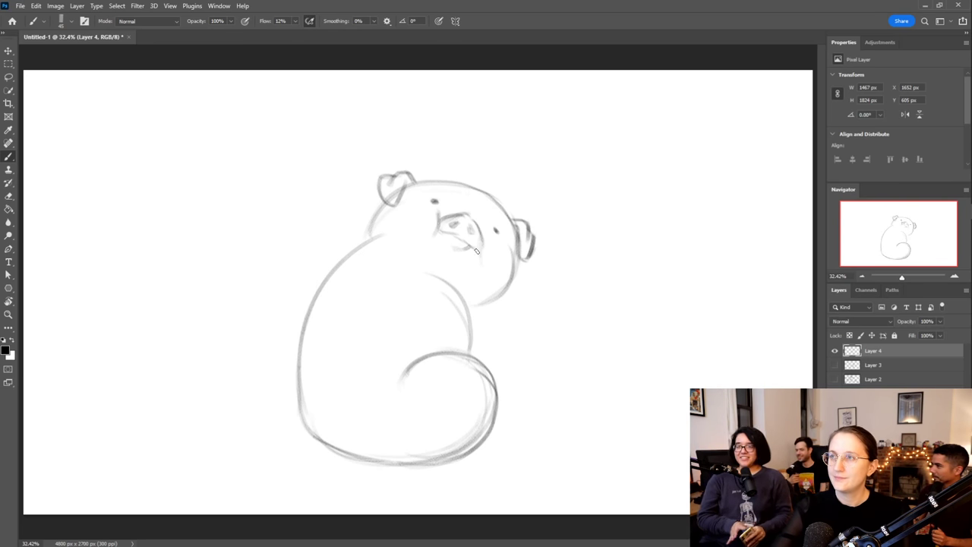
mouse_move(328, 424)
mouse_down()
mouse_move(307, 418)
mouse_move(324, 412)
mouse_move(328, 424)
mouse_up()
key(e)
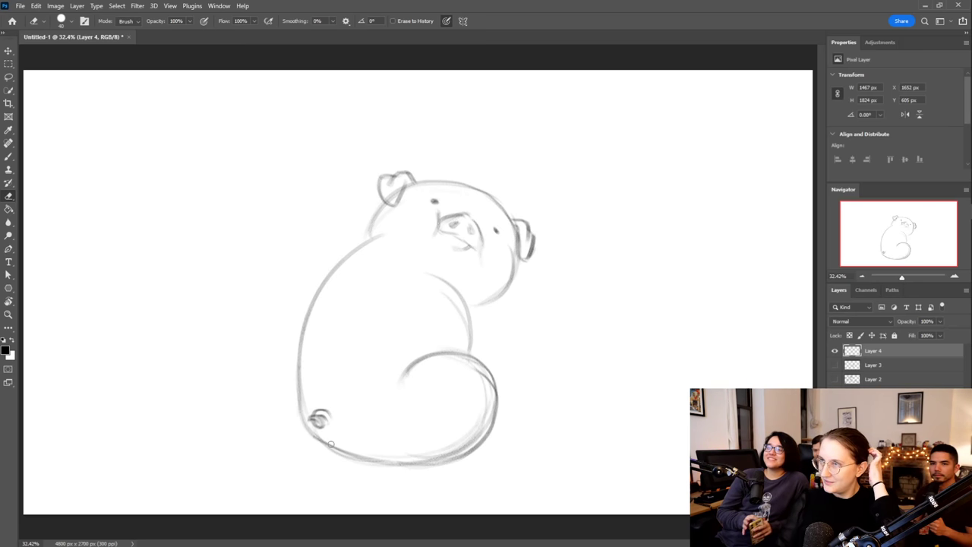
Darken the back of the head below the near ear and add short wrinkle lines above the snout
key(b)
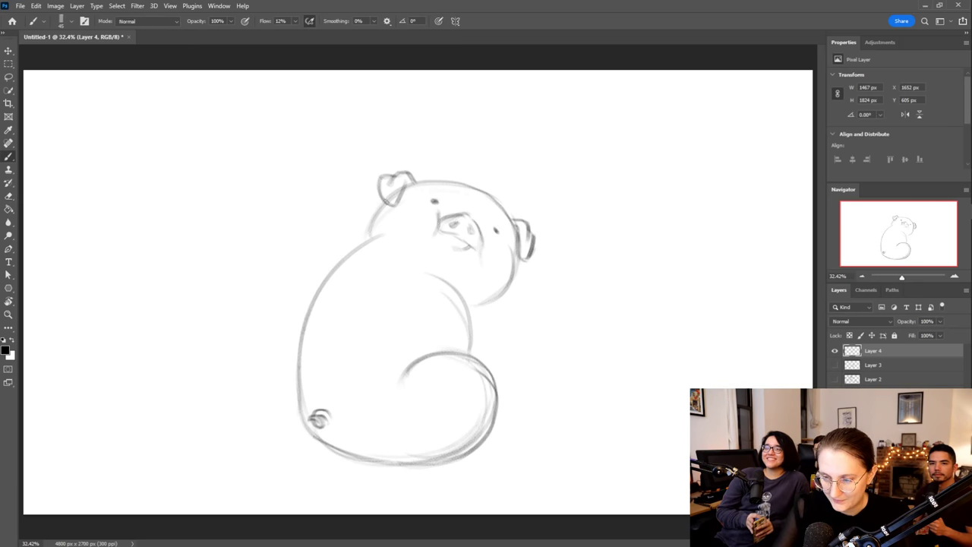
mouse_move(374, 218)
mouse_down()
mouse_move(367, 236)
mouse_move(375, 208)
mouse_move(394, 193)
mouse_up()
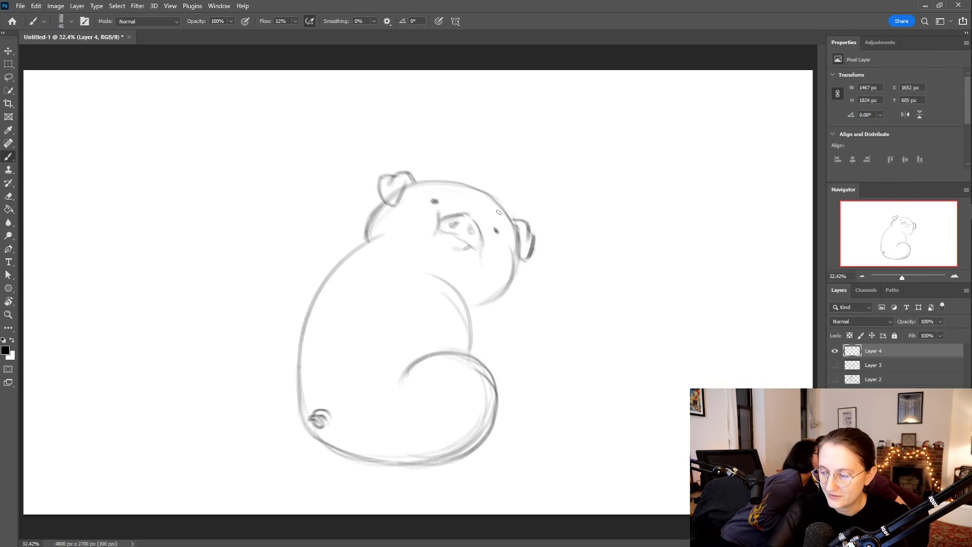
drag(459, 208, 475, 209)
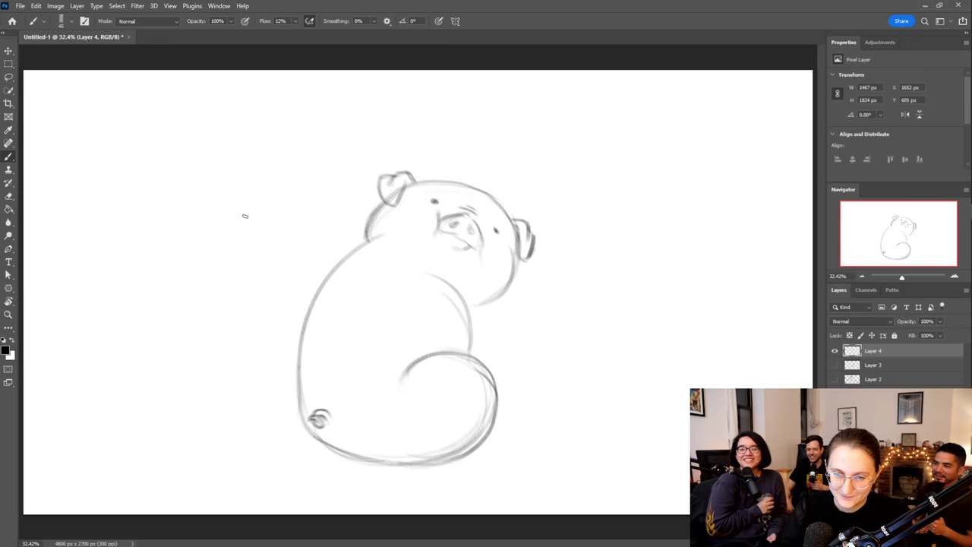
Choose an inking brush from Kyle's Inkbox set in the megapack brushes
click(72, 23)
scroll(256, 196, down, 4)
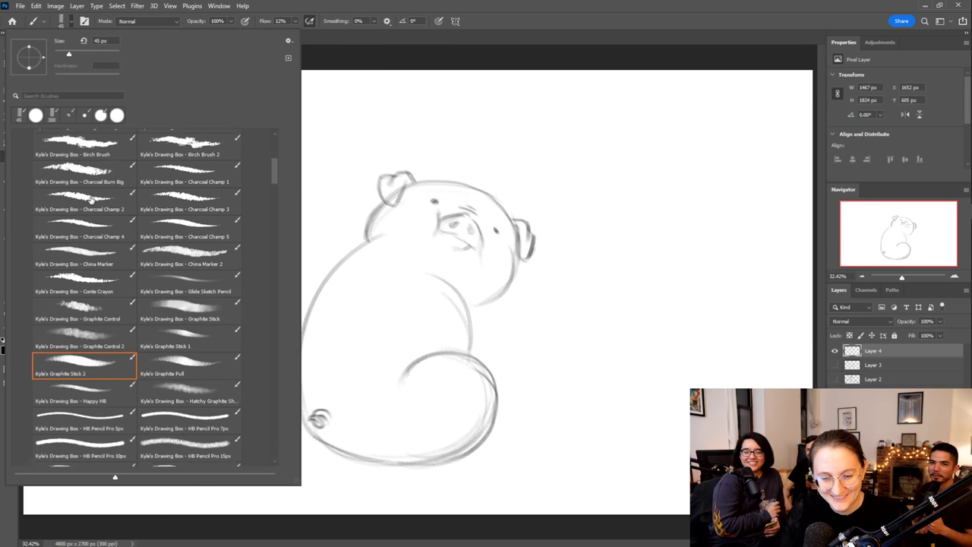
scroll(257, 196, down, 10)
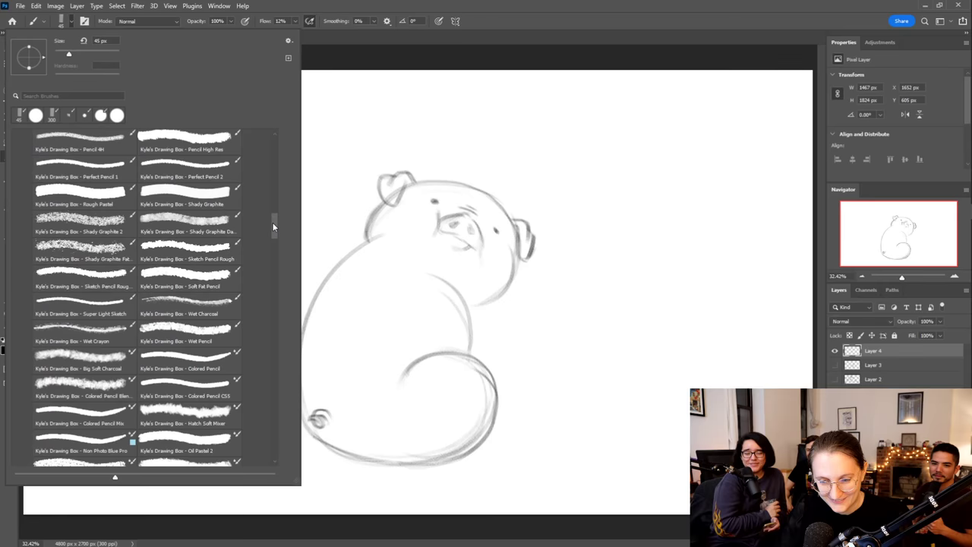
mouse_move(276, 225)
mouse_down()
mouse_move(276, 272)
mouse_move(276, 241)
mouse_up()
click(27, 204)
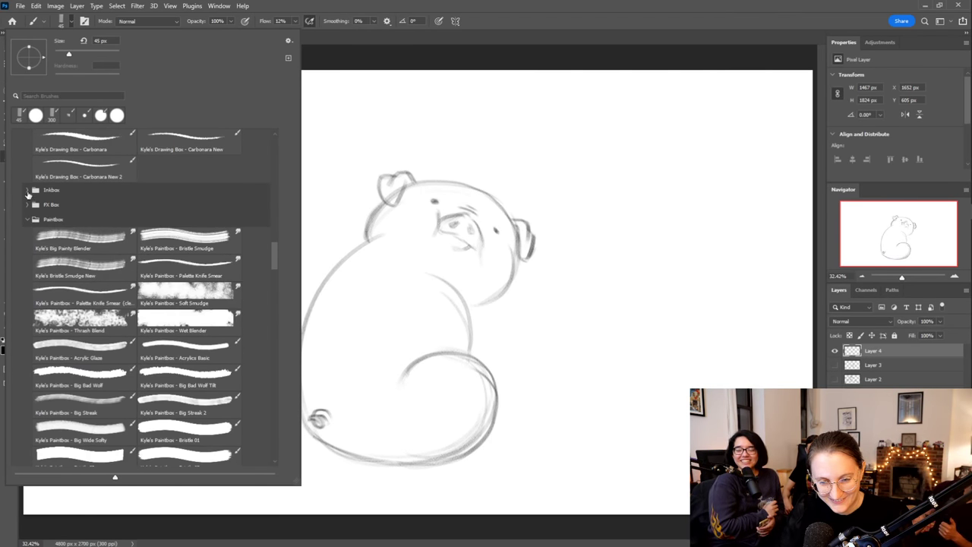
click(25, 189)
scroll(126, 317, down, 4)
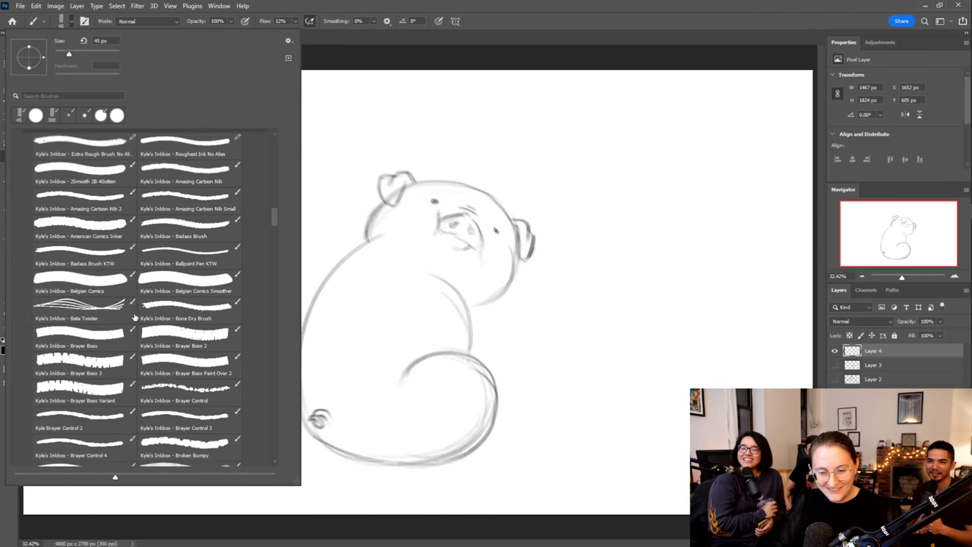
scroll(144, 302, down, 6)
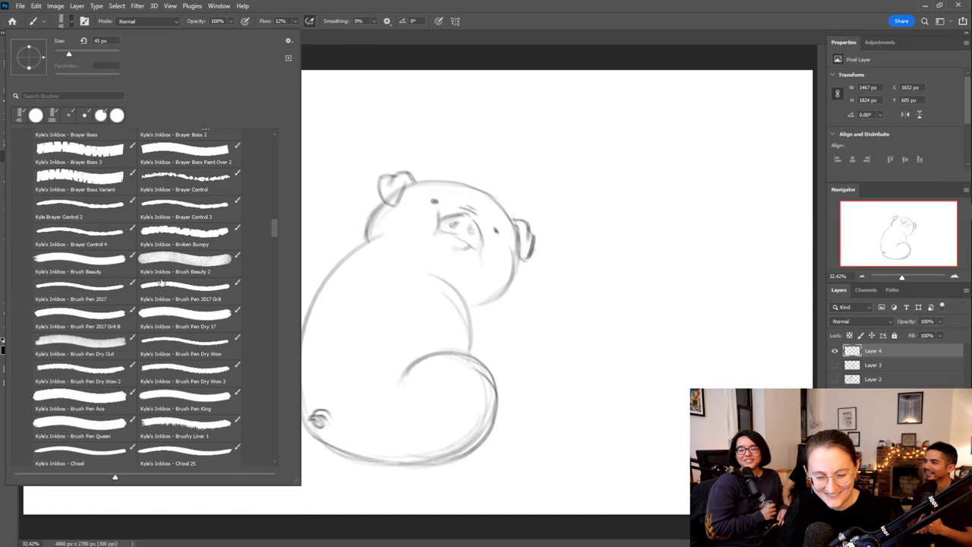
scroll(154, 421, down, 1)
click(182, 409)
click(510, 257)
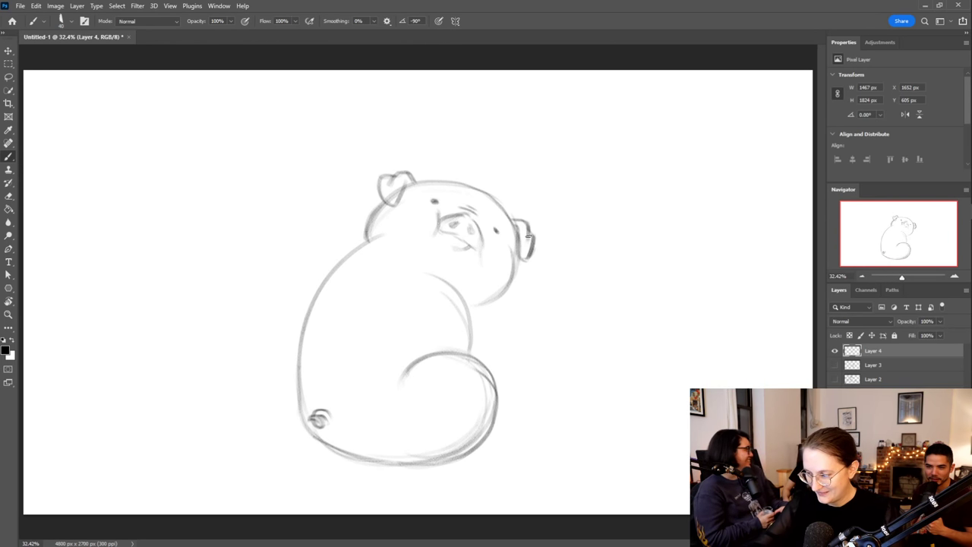
Ink the pig's cheek and jaw with a thick black curve from below the far ear to the chest
mouse_move(510, 249)
mouse_down()
mouse_move(503, 293)
mouse_move(468, 307)
mouse_up()
mouse_move(513, 264)
mouse_down()
mouse_move(493, 299)
mouse_move(468, 307)
mouse_up()
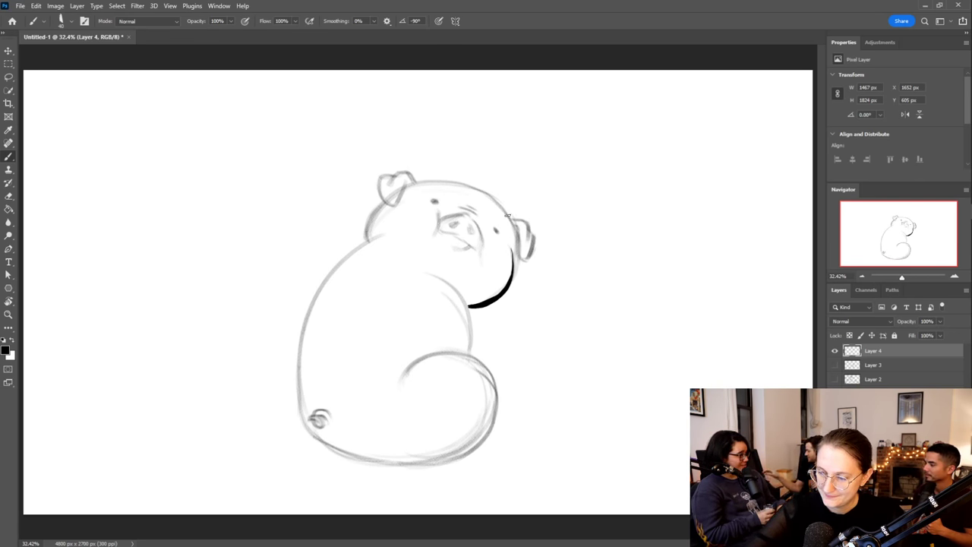
Ink the folded outline of the far ear and the curved top of the head between both ears
mouse_move(510, 218)
mouse_down()
mouse_move(530, 224)
mouse_move(532, 258)
mouse_move(522, 262)
mouse_move(518, 228)
mouse_move(493, 199)
mouse_move(410, 181)
mouse_move(481, 193)
mouse_move(503, 210)
mouse_up()
key(ctrl+z)
key(ctrl+z)
drag(414, 182, 507, 207)
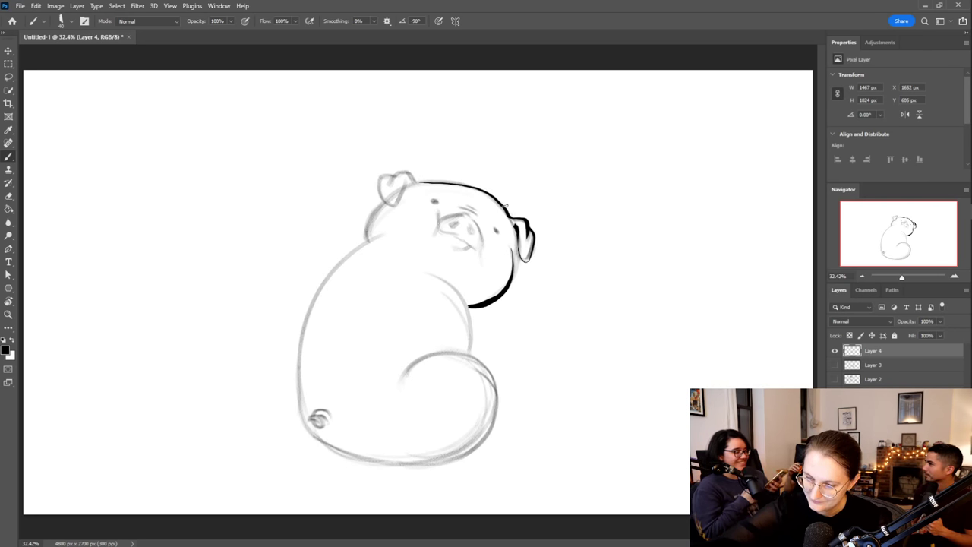
Ink the near ear's folded outline and the back of the head from that ear down to the neck
mouse_move(415, 181)
mouse_down()
mouse_move(402, 172)
mouse_move(394, 187)
mouse_move(378, 187)
mouse_move(382, 205)
mouse_move(398, 206)
mouse_move(402, 195)
mouse_move(397, 203)
mouse_up()
key(ctrl+z)
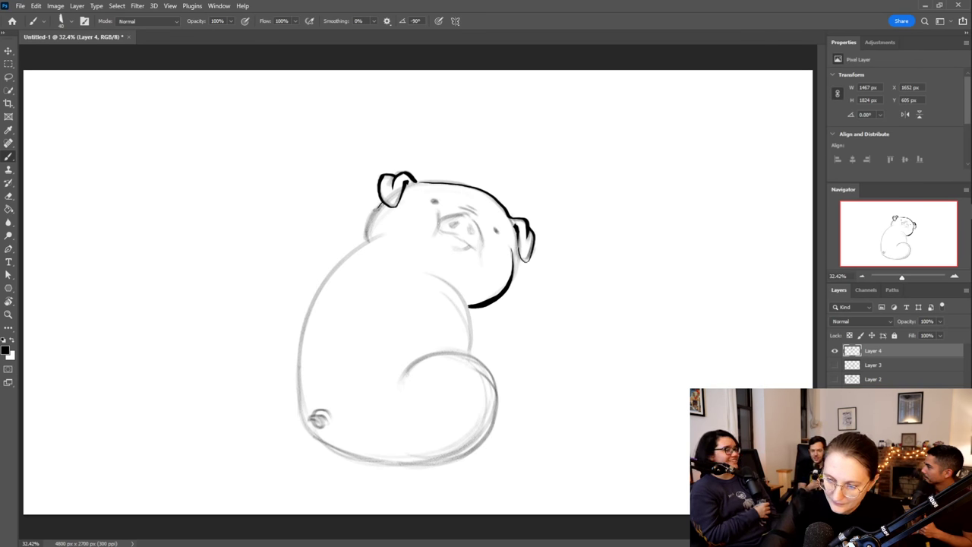
drag(383, 202, 365, 237)
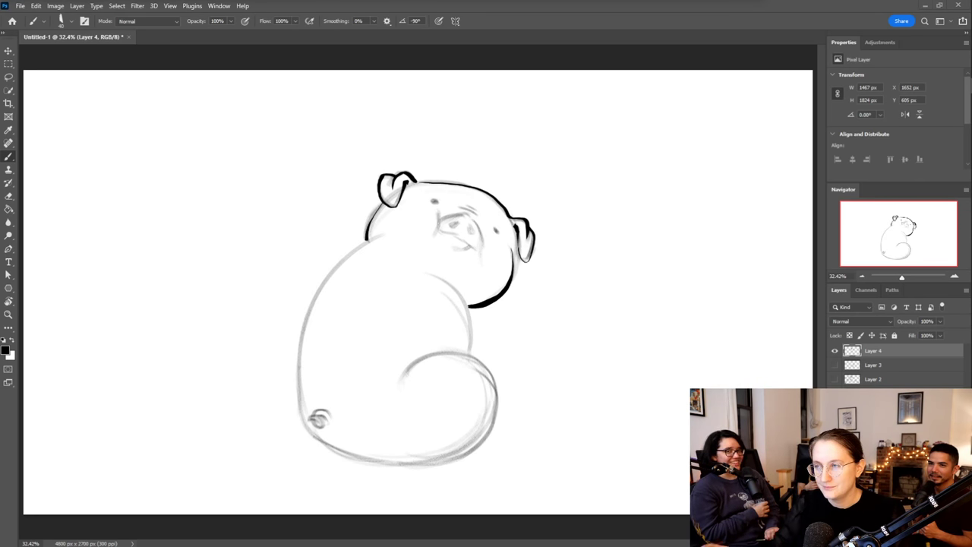
Ink the pig's back in one long curve from the neck around the rump to the base of the body
mouse_move(381, 235)
mouse_down()
mouse_move(330, 268)
mouse_move(301, 328)
mouse_move(302, 408)
mouse_move(316, 439)
mouse_up()
key(ctrl+z)
mouse_move(390, 228)
mouse_down()
mouse_move(354, 249)
mouse_move(312, 309)
mouse_move(297, 384)
mouse_move(324, 446)
mouse_move(395, 465)
mouse_up()
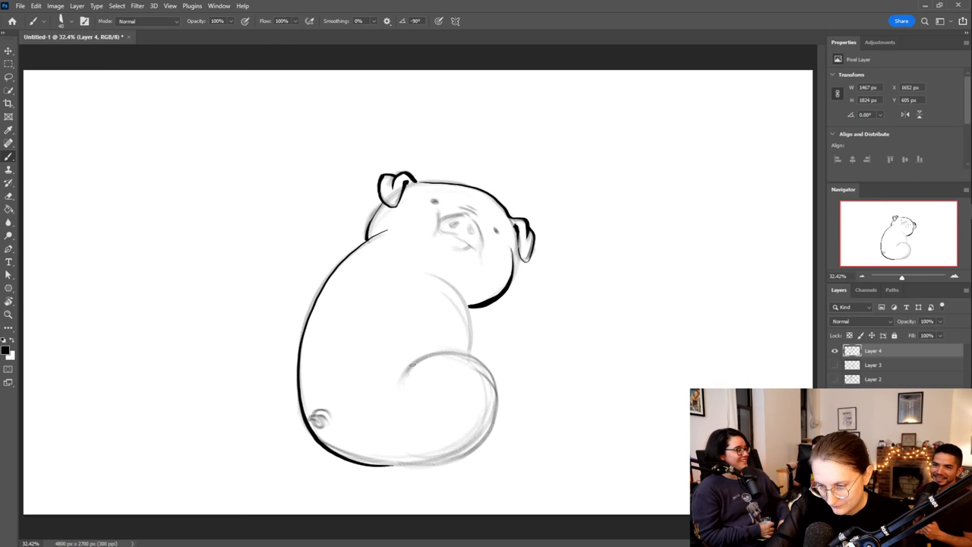
Ink the rounded haunch down to the base line and the chest curve from below the chin to the haunch
mouse_move(411, 365)
mouse_down()
mouse_move(484, 363)
mouse_move(501, 410)
mouse_move(491, 434)
mouse_move(458, 458)
mouse_move(412, 468)
mouse_move(339, 459)
mouse_move(343, 452)
mouse_move(392, 465)
mouse_up()
key(e)
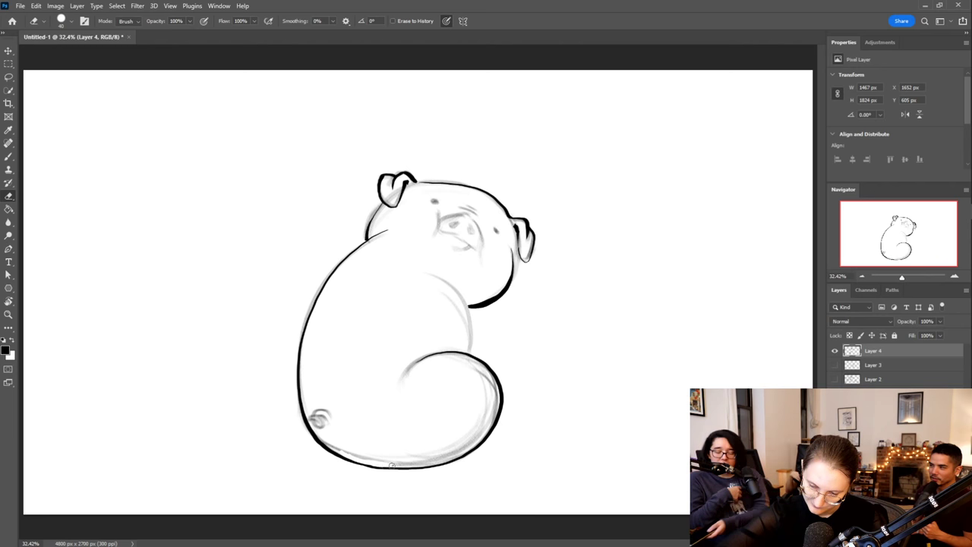
key(b)
mouse_move(446, 277)
mouse_down()
mouse_move(475, 328)
mouse_move(474, 357)
mouse_up()
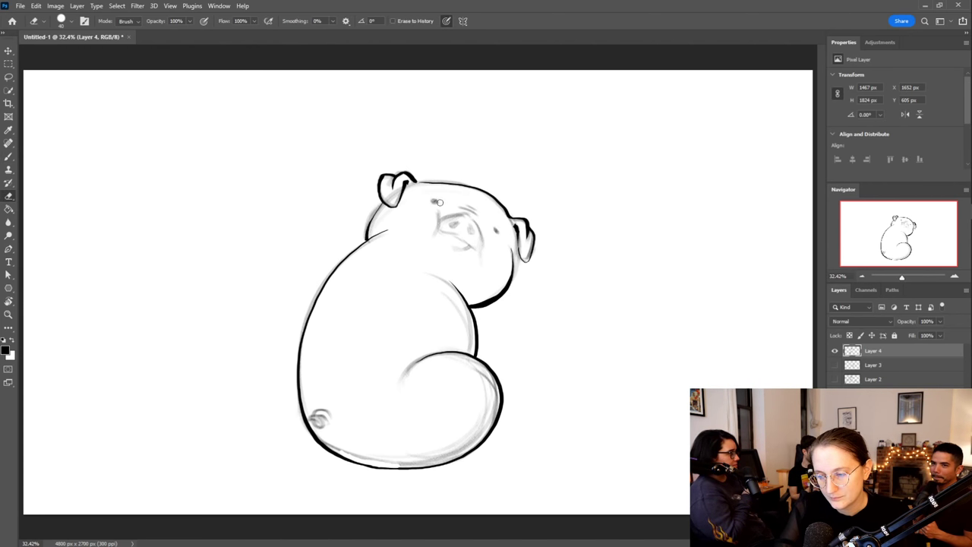
Replace the sketched near eye with an inked almond outline, a lower lid line and a dark pupil
drag(445, 202, 423, 200)
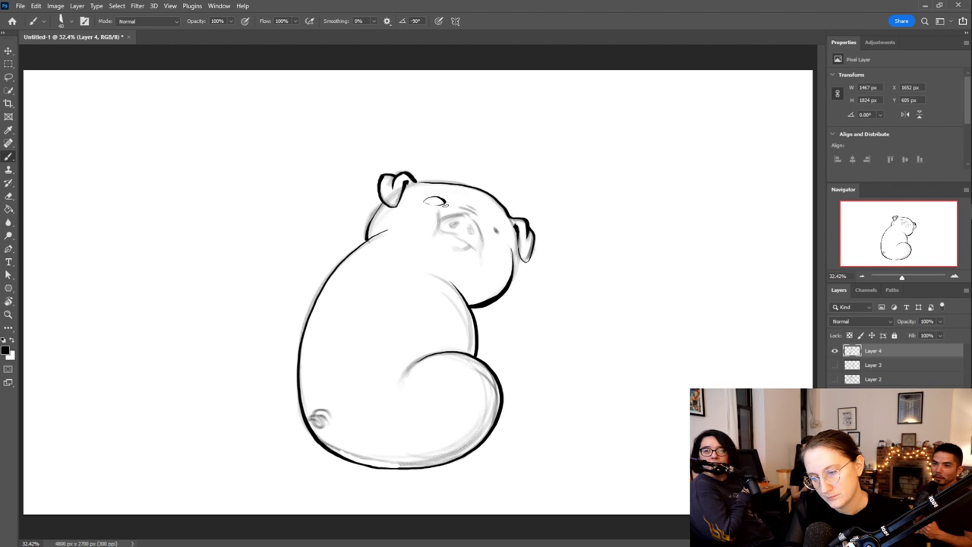
drag(445, 205, 427, 203)
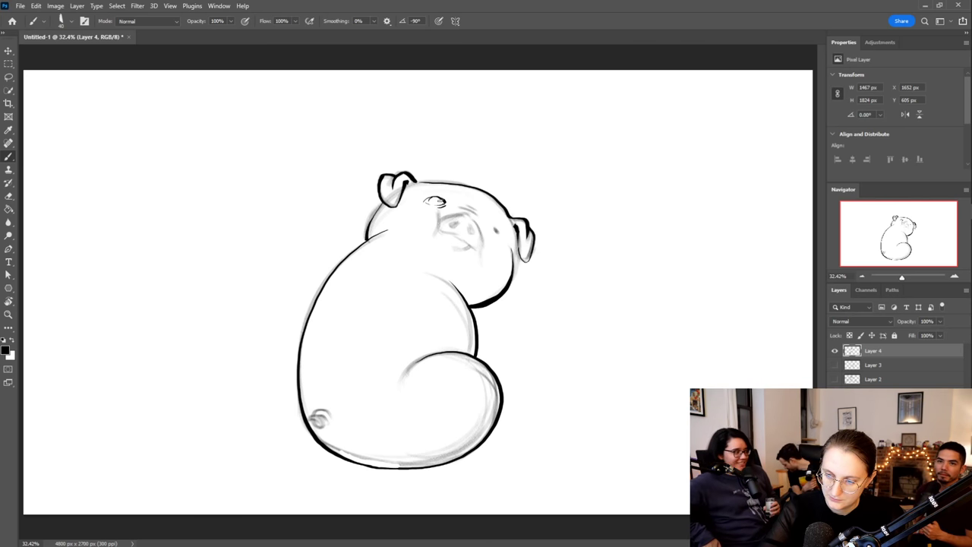
drag(432, 201, 437, 200)
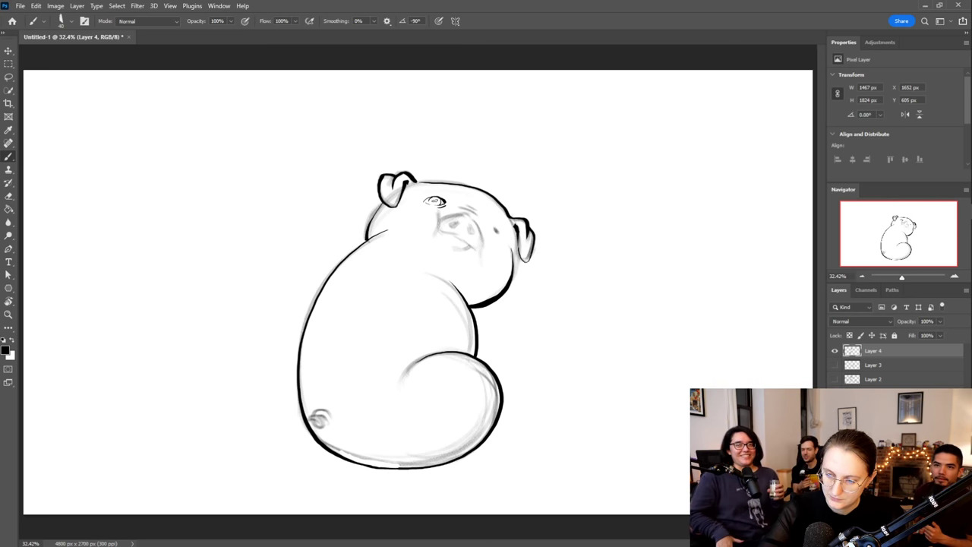
drag(435, 200, 434, 200)
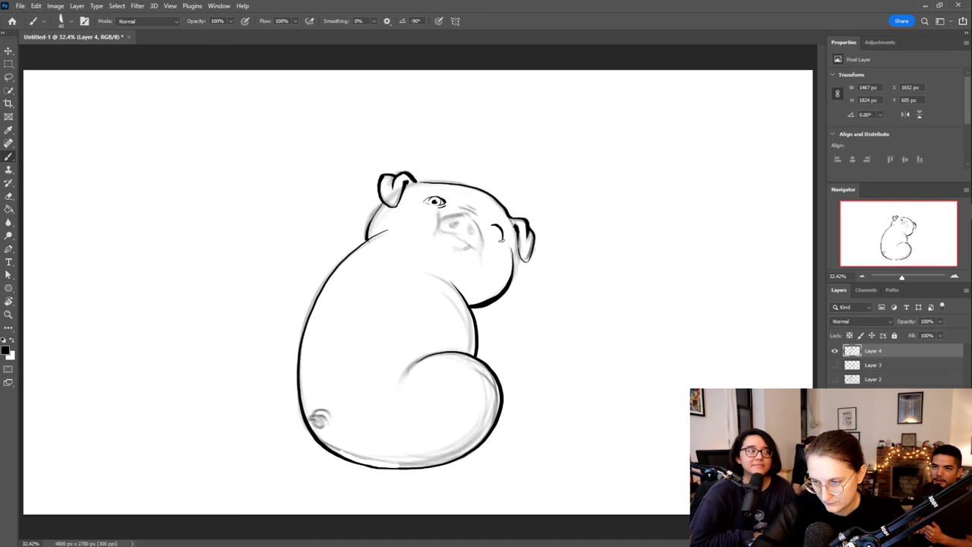
Ink the far eye's outline and pupil, and clean up and redraw the lines around the near eye
drag(490, 228, 494, 232)
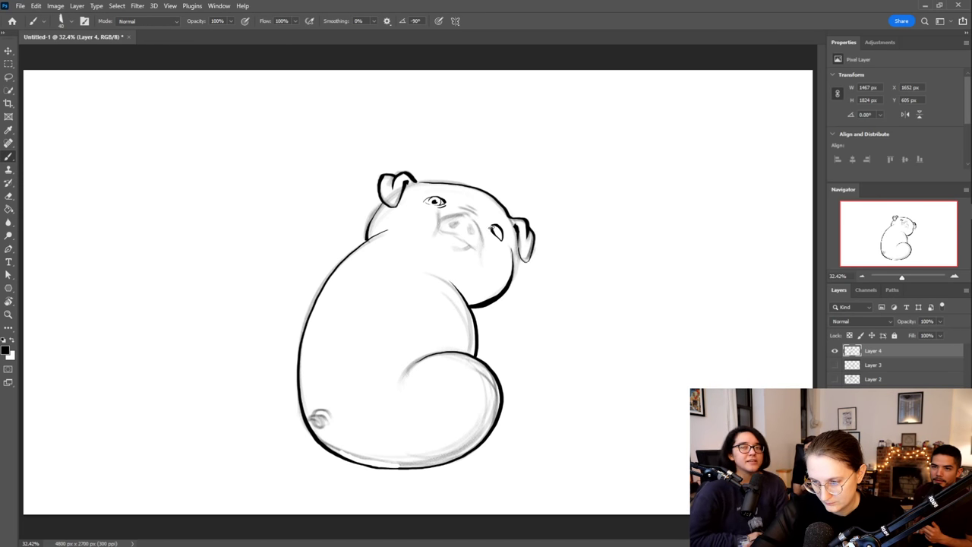
drag(495, 230, 501, 235)
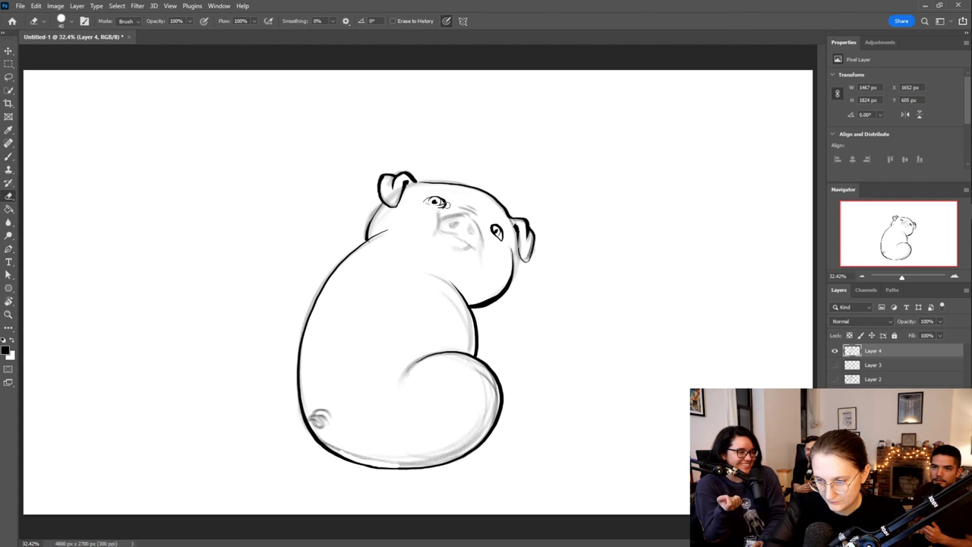
click(433, 212)
drag(437, 210, 437, 191)
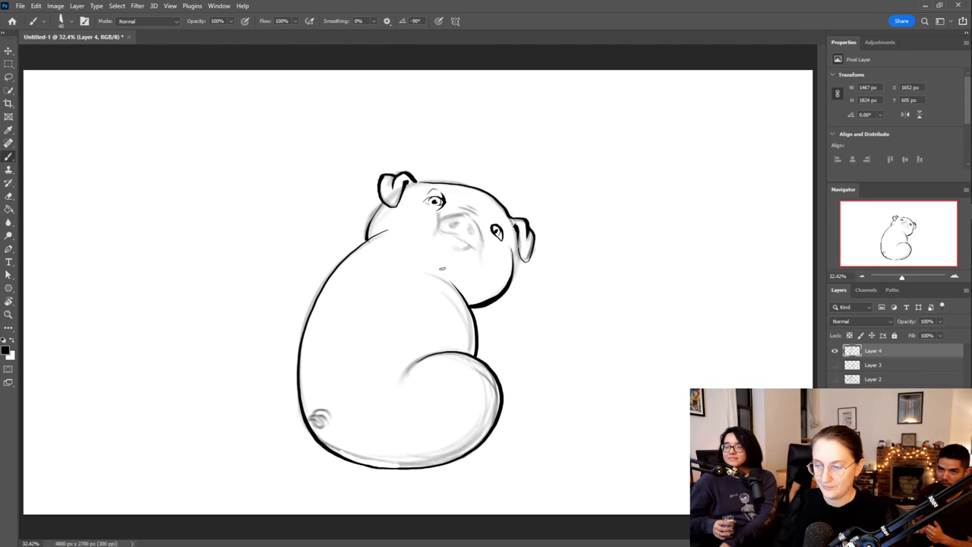
Thicken the far eye's upper lid and refine the short crease lines around the eye
mouse_move(492, 226)
mouse_down()
mouse_move(505, 217)
mouse_move(503, 235)
mouse_up()
key(ctrl+z)
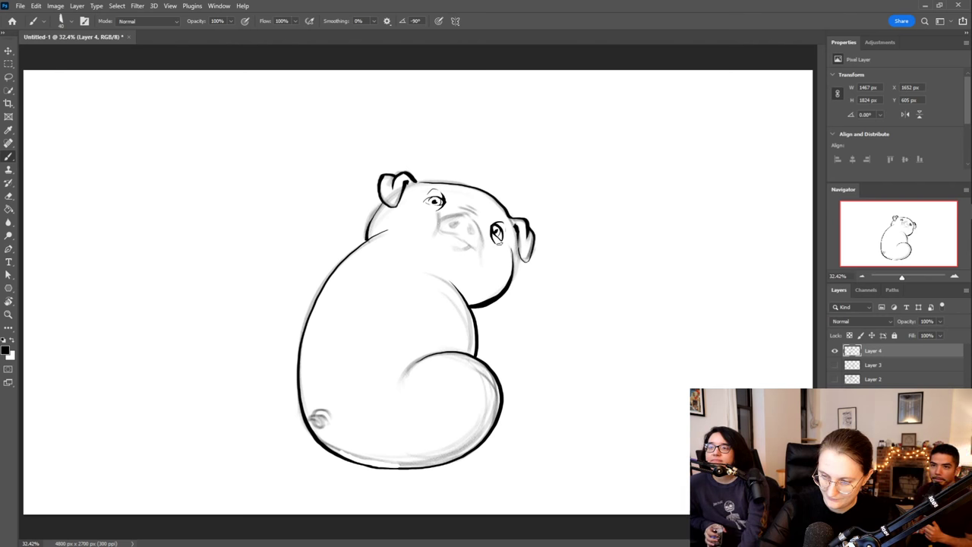
key(e)
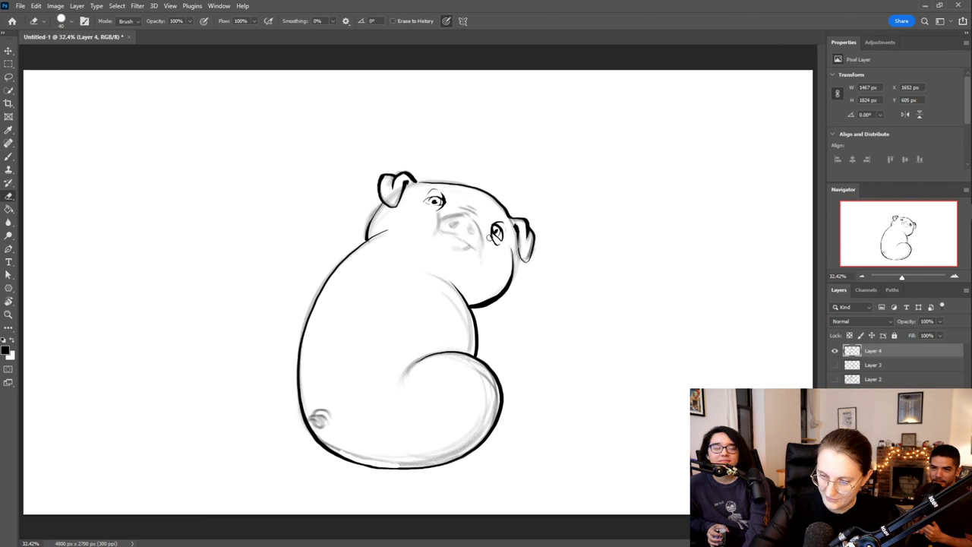
key(b)
drag(495, 245, 491, 229)
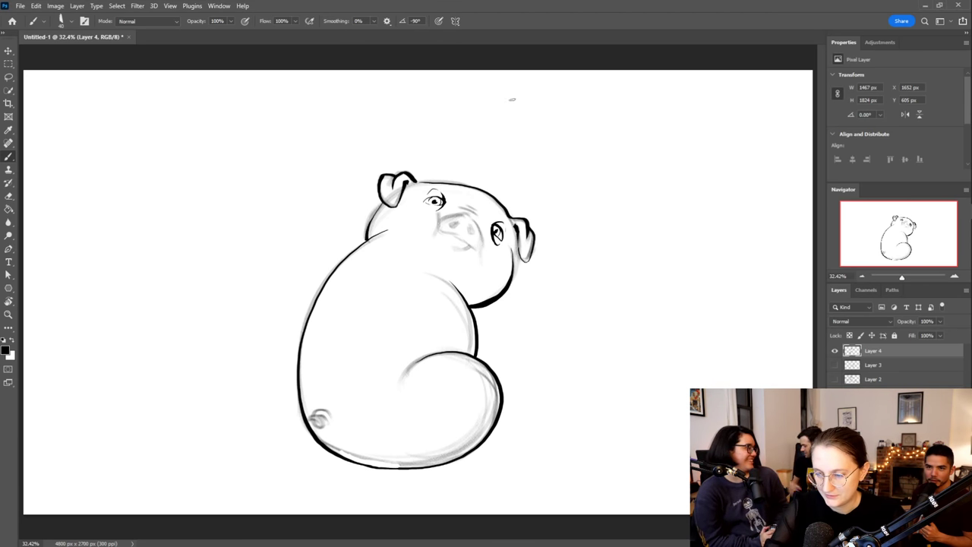
Ink the short wrinkle lines above the snout and the closed outline of the snout
drag(460, 206, 477, 215)
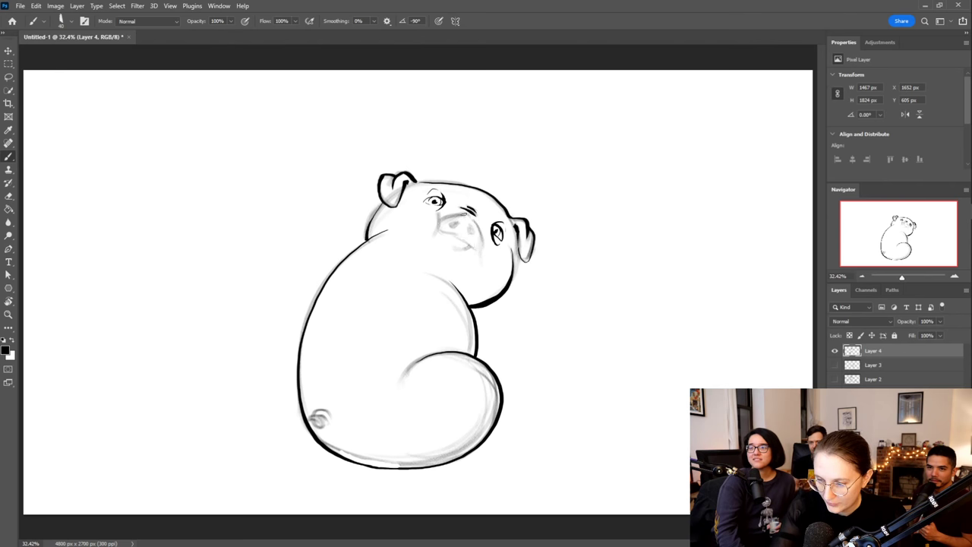
drag(462, 216, 441, 220)
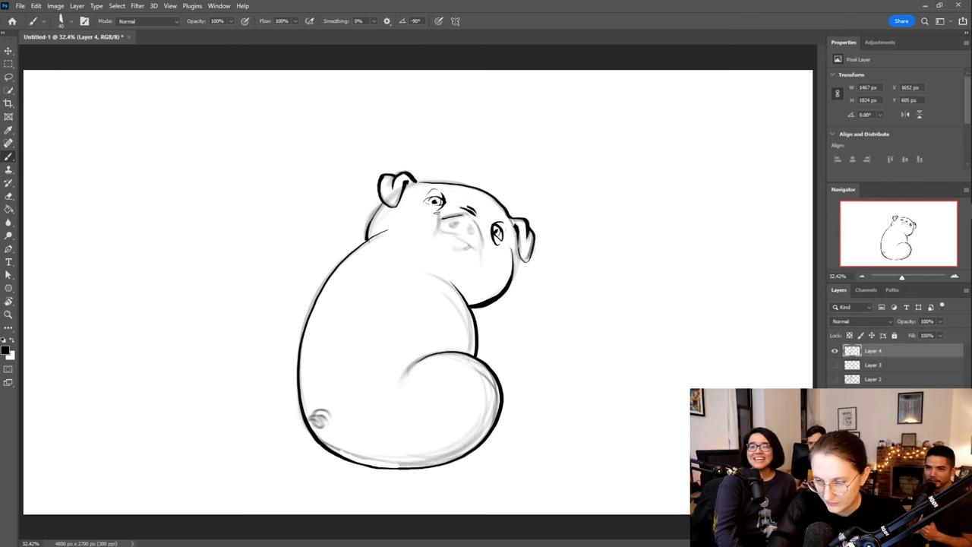
key(ctrl+z)
mouse_move(439, 221)
mouse_down()
mouse_move(477, 250)
mouse_move(480, 237)
mouse_move(461, 216)
mouse_up()
key(ctrl+z)
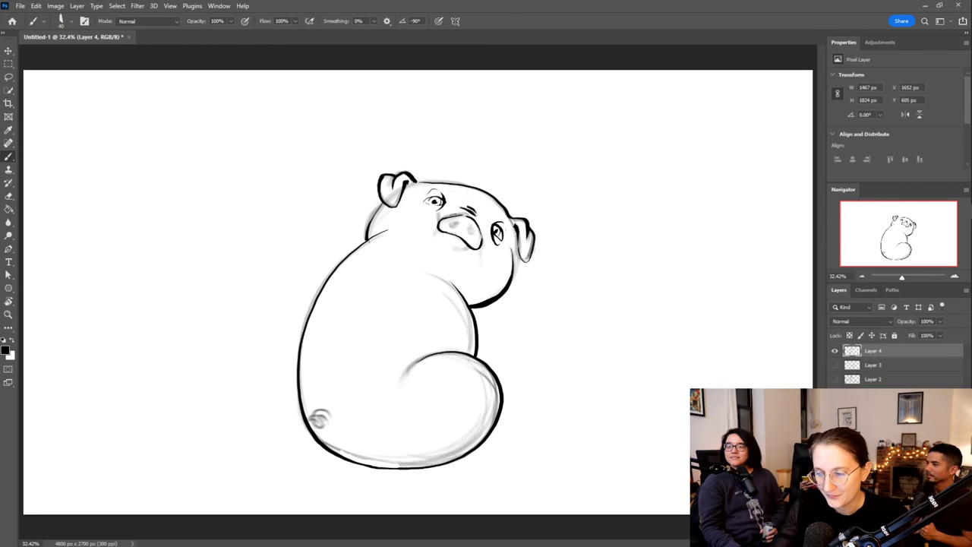
Ink both nostrils inside the snout and a short curved mouth line below it
mouse_move(458, 221)
mouse_down()
mouse_move(448, 227)
mouse_move(465, 222)
mouse_up()
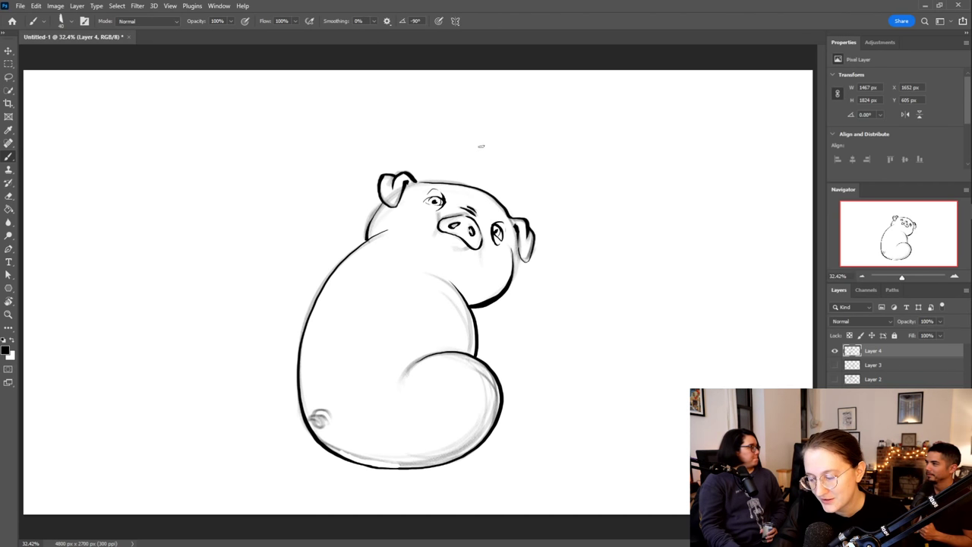
drag(466, 227, 477, 238)
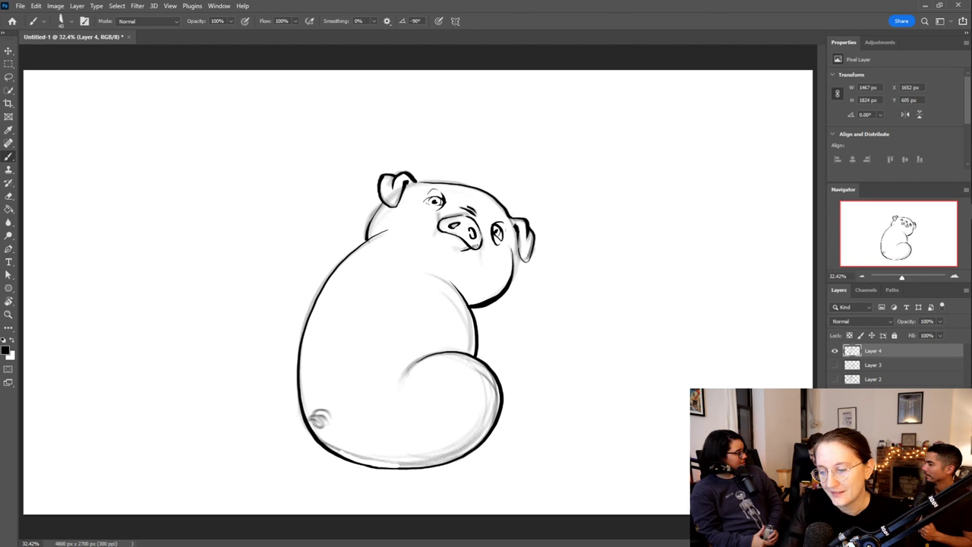
drag(471, 249, 446, 251)
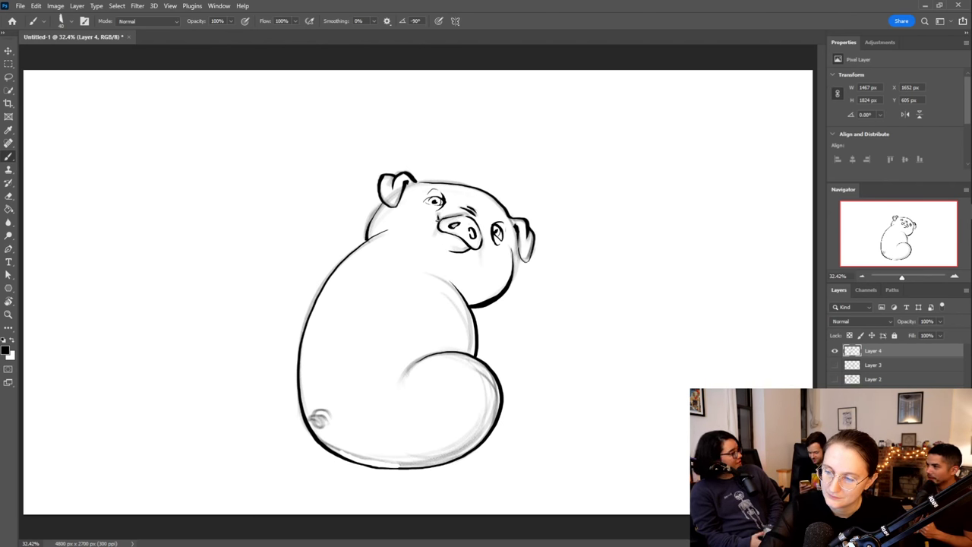
Add an ink accent at the snout's near edge, thin brow lines over both eyes and a line below the far ear
drag(437, 226, 429, 228)
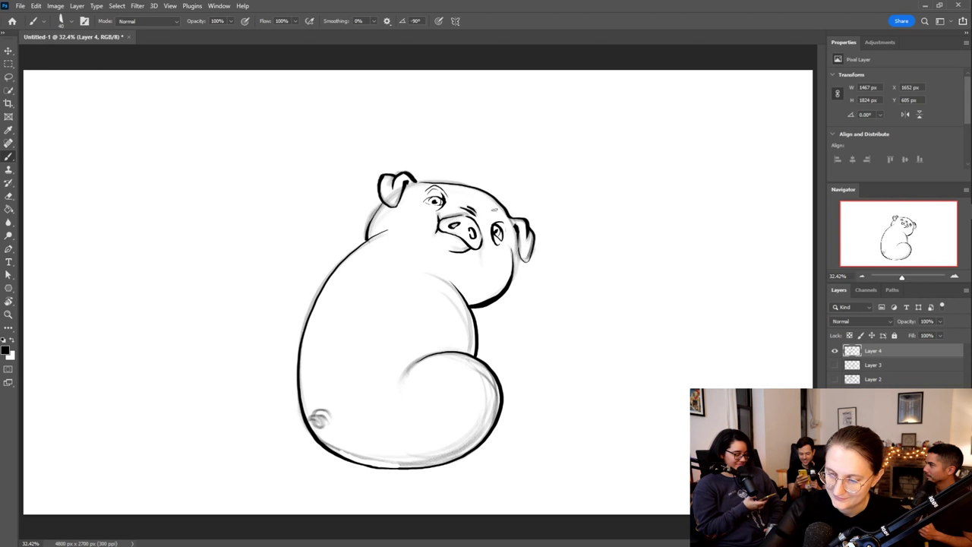
drag(501, 217, 513, 266)
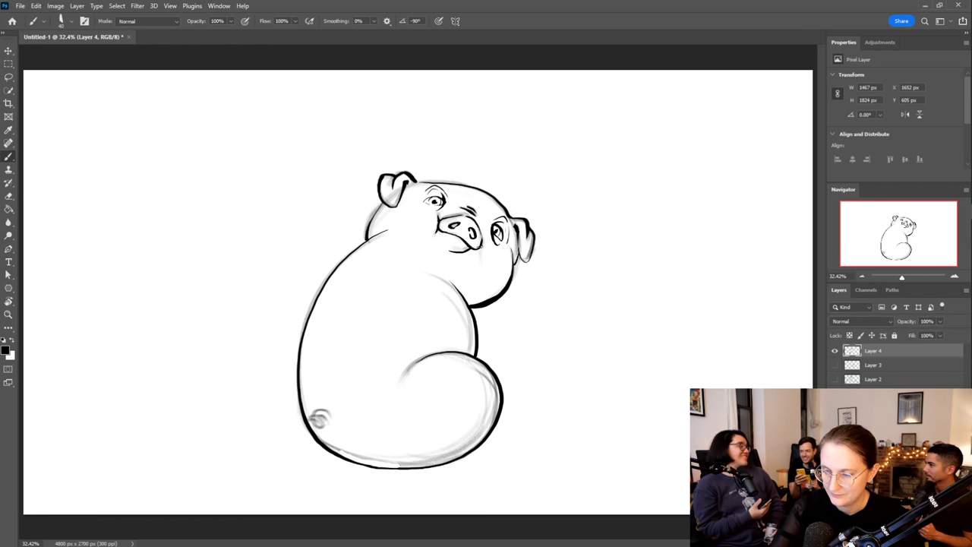
Cover the chin, jaw and far cheek up to the far ear with short, dense ink strokes as a beard
drag(456, 247, 445, 254)
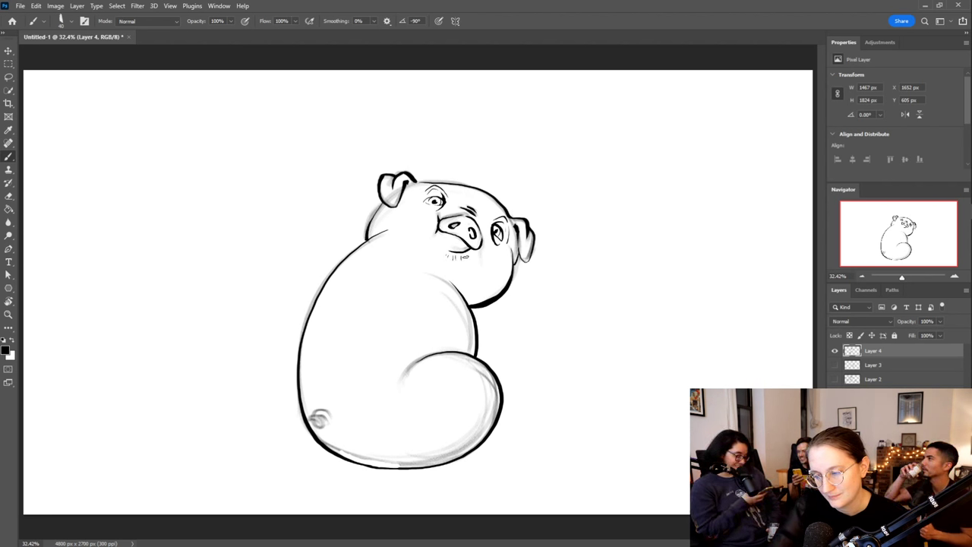
drag(461, 253, 464, 258)
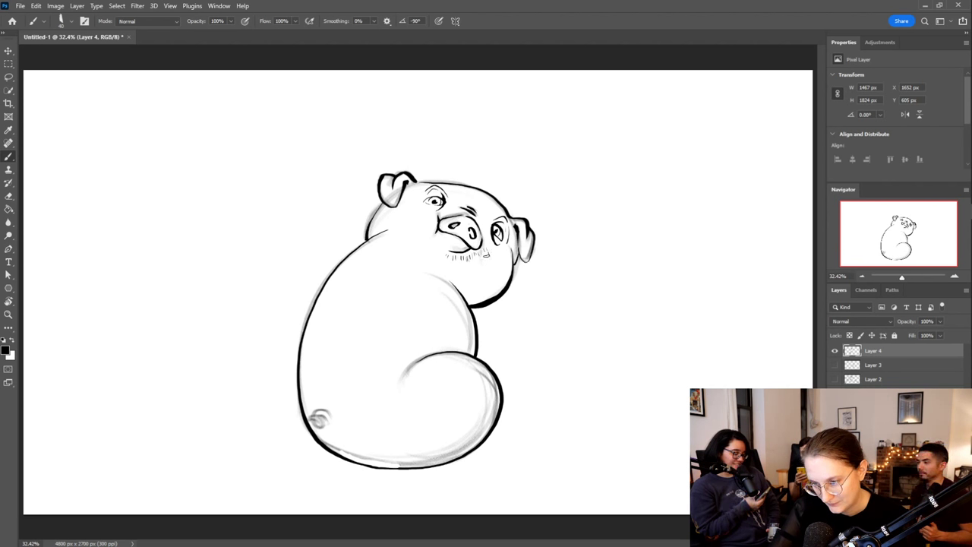
mouse_move(476, 257)
mouse_down()
mouse_move(465, 271)
mouse_move(441, 261)
mouse_move(460, 275)
mouse_move(503, 265)
mouse_move(500, 289)
mouse_move(476, 302)
mouse_move(453, 278)
mouse_move(472, 296)
mouse_move(478, 282)
mouse_move(480, 298)
mouse_move(506, 289)
mouse_move(482, 287)
mouse_move(505, 280)
mouse_move(476, 276)
mouse_move(502, 269)
mouse_move(454, 275)
mouse_move(449, 260)
mouse_move(506, 251)
mouse_move(506, 282)
mouse_move(489, 249)
mouse_move(514, 245)
mouse_up()
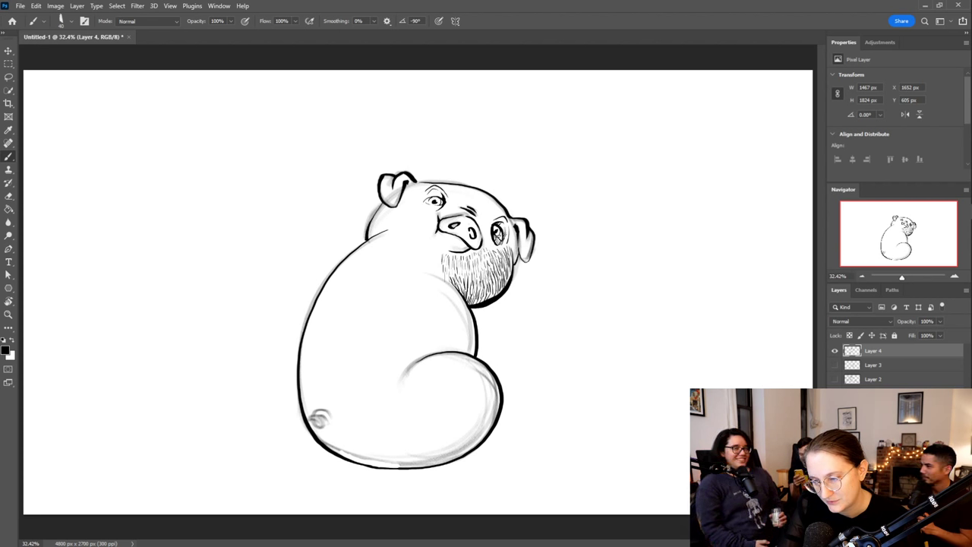
drag(502, 248, 505, 238)
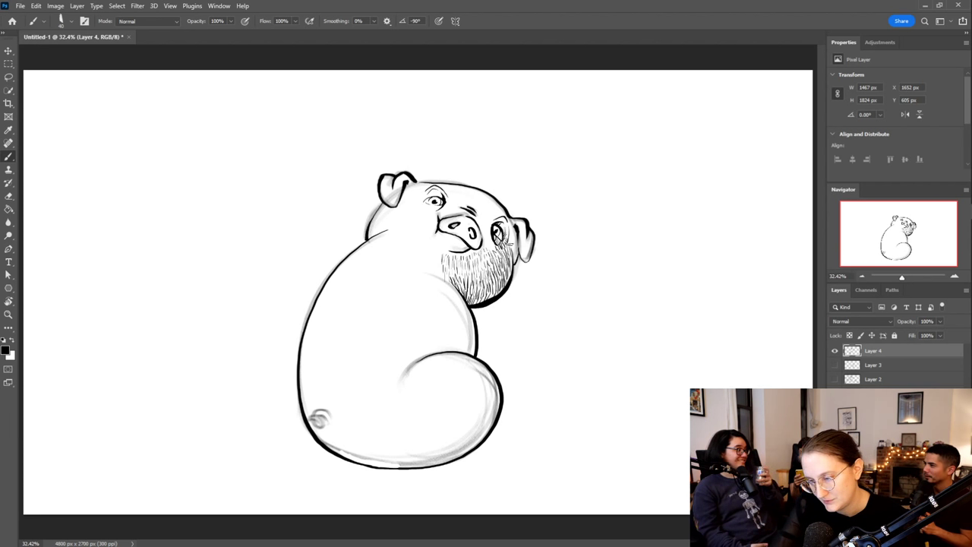
drag(514, 242, 510, 231)
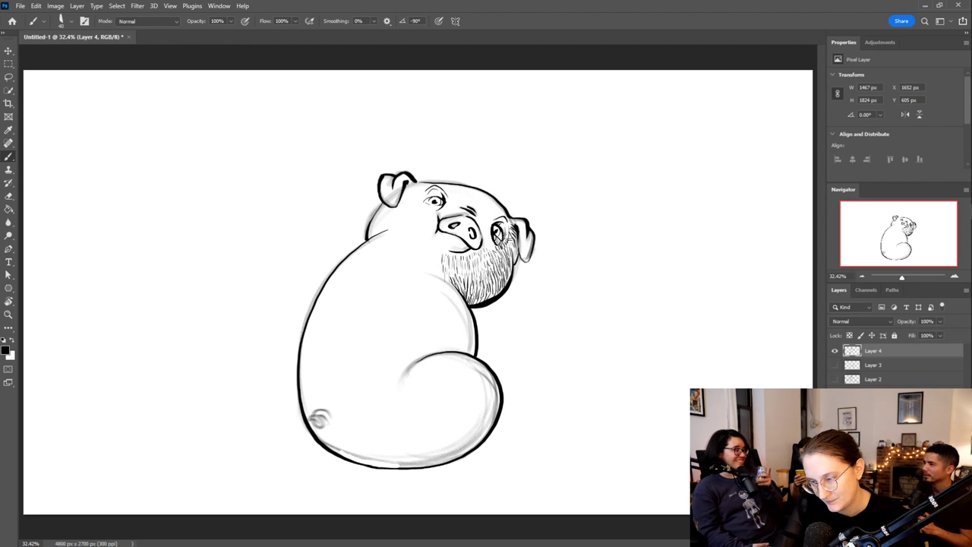
drag(509, 244, 514, 256)
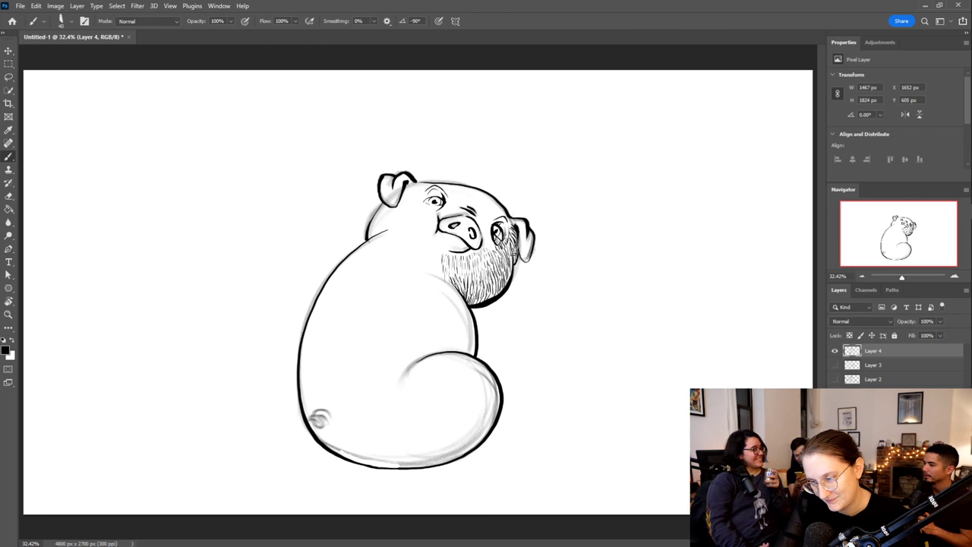
Re-ink the back of the head below the near ear and close the gap between that ear and the head's top line
key(e)
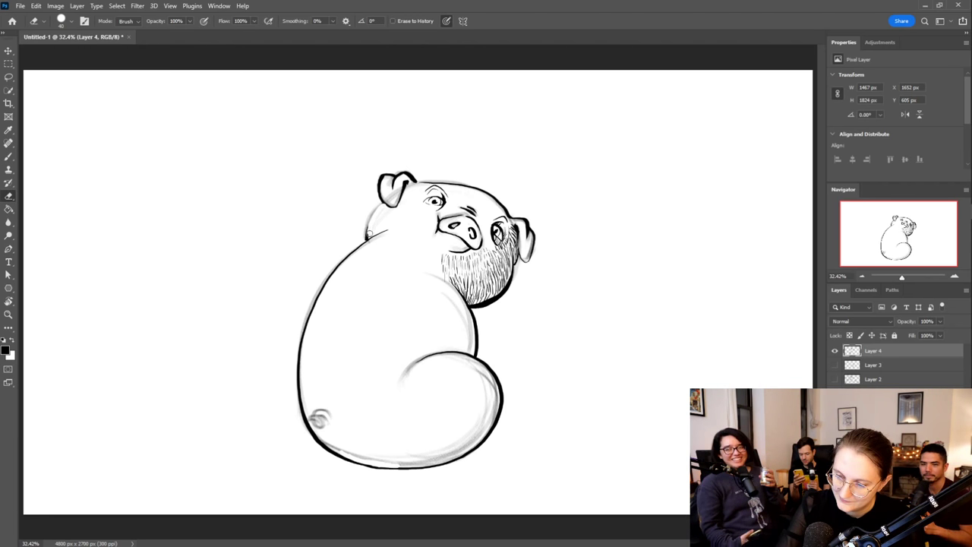
key(b)
drag(366, 239, 397, 191)
key(e)
key(b)
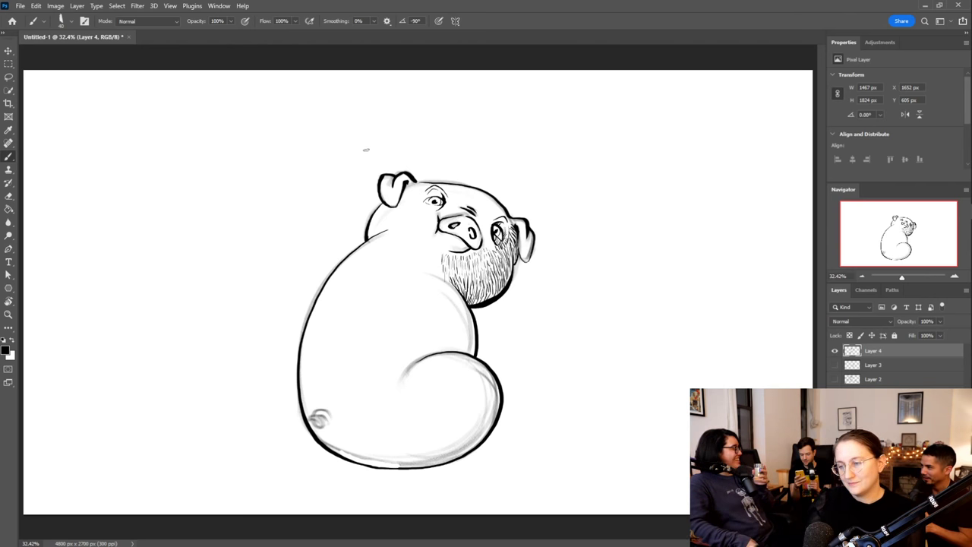
key(g)
key(b)
drag(422, 182, 414, 179)
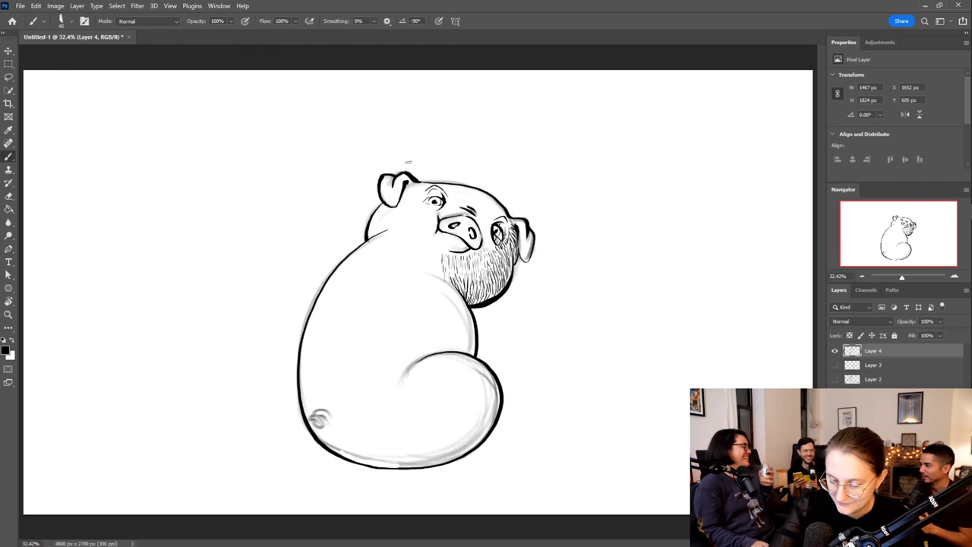
Fill the background around the pig with black using the Paint Bucket
key(g)
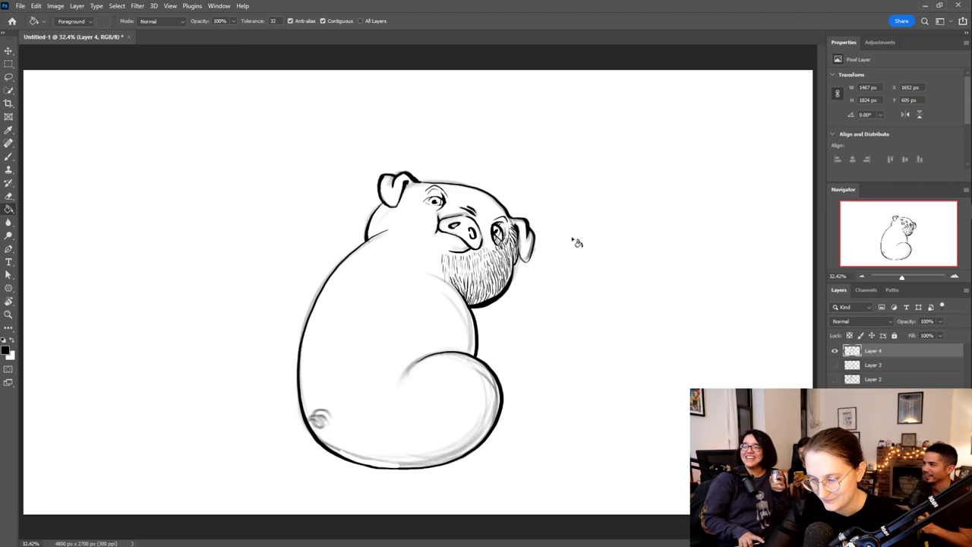
click(600, 174)
key(b)
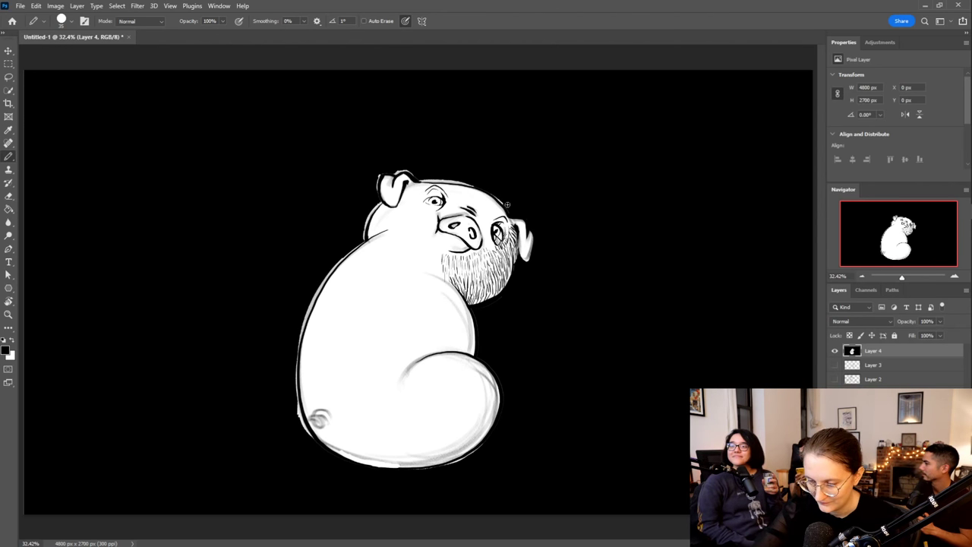
Paint black over the stray lines and light gaps outside the pig's head, back and rump to clean up the silhouette
drag(477, 186, 424, 178)
mouse_move(480, 190)
mouse_down()
mouse_move(395, 176)
mouse_move(401, 165)
mouse_move(380, 174)
mouse_move(367, 238)
mouse_move(314, 296)
mouse_move(297, 349)
mouse_move(300, 416)
mouse_move(315, 441)
mouse_move(296, 393)
mouse_move(302, 431)
mouse_up()
key(e)
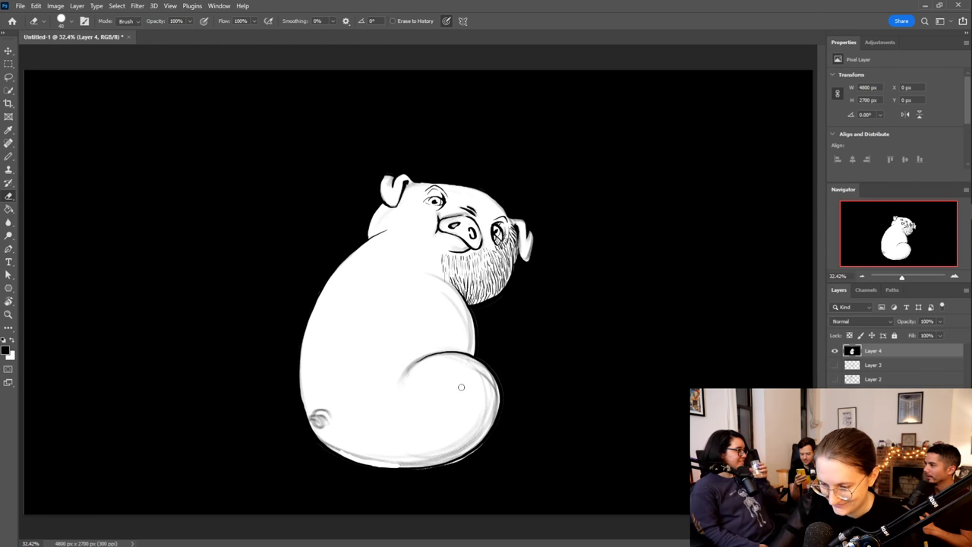
Ink the curly tail over its graphite sketch at the lower back and erase the excess ink inside the curl
key(b)
key(shift+b)
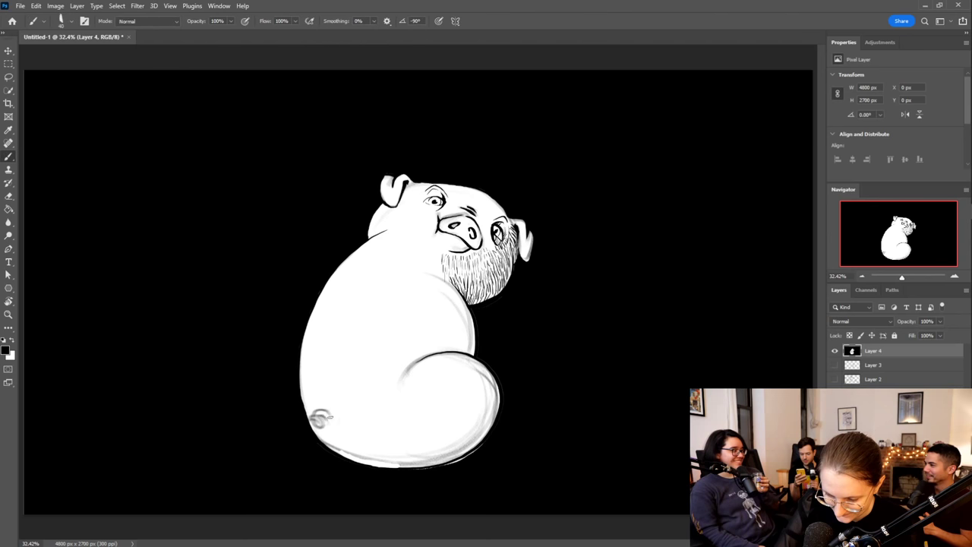
mouse_move(331, 417)
mouse_down()
mouse_move(320, 411)
mouse_move(325, 422)
mouse_up()
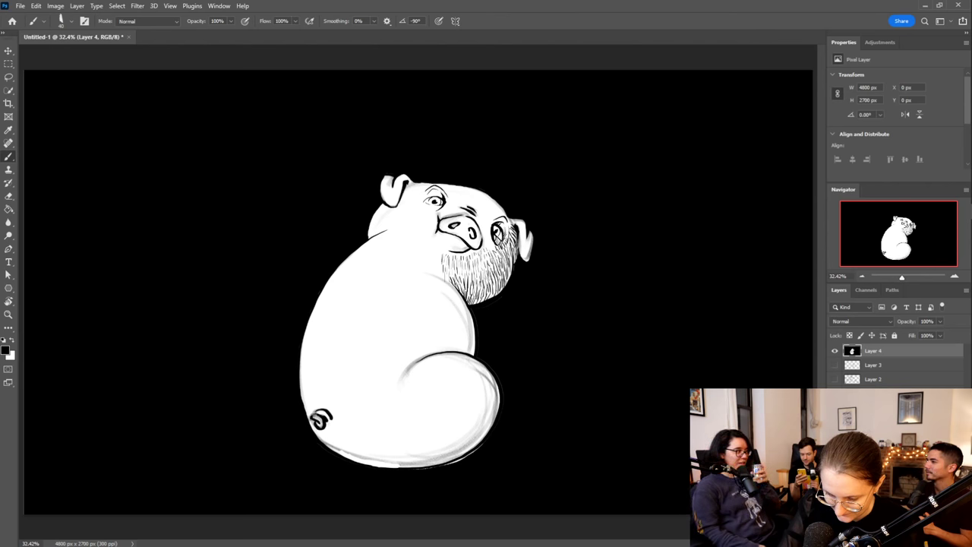
key(e)
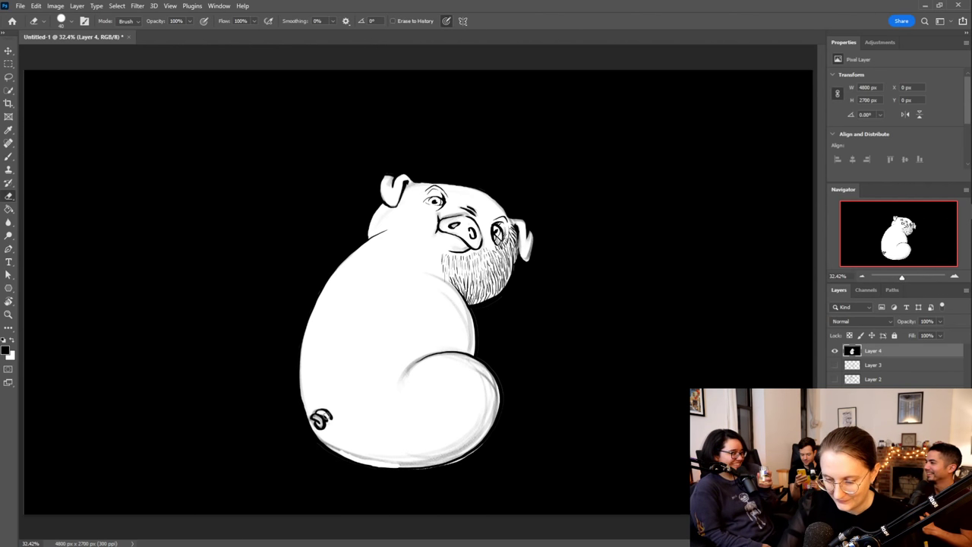
drag(326, 414, 325, 419)
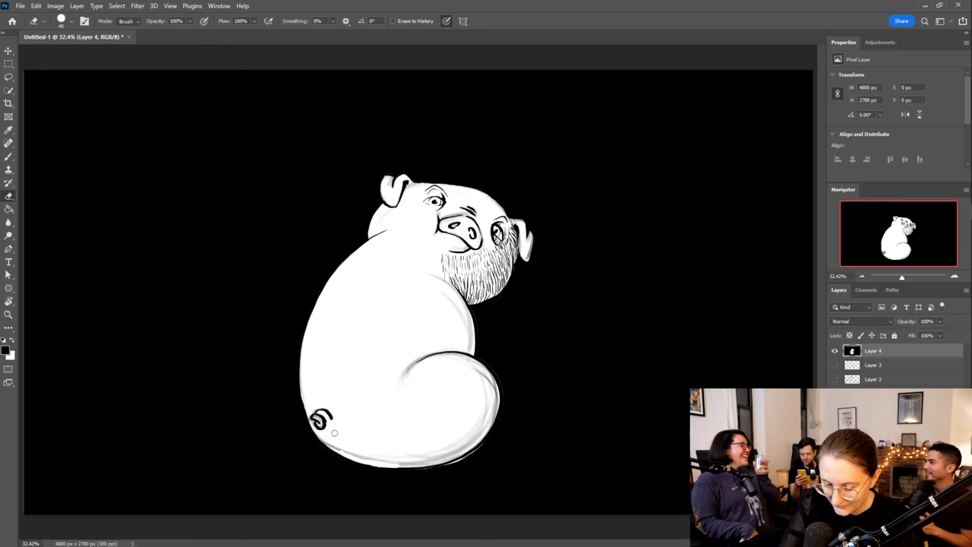
key(b)
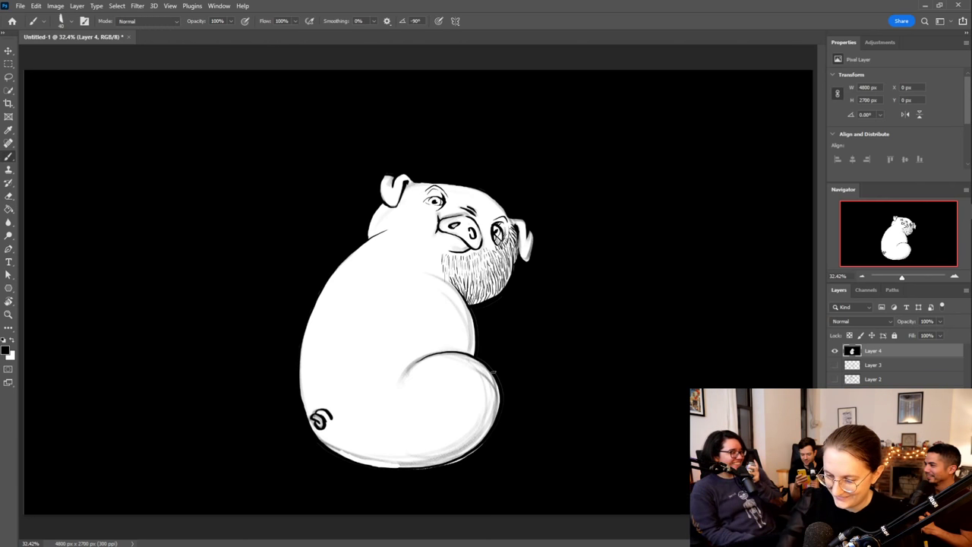
Erase the inner end of the haunch's sketch line and paint out the light fringe outside its lower edge in black
key(e)
drag(430, 358, 400, 376)
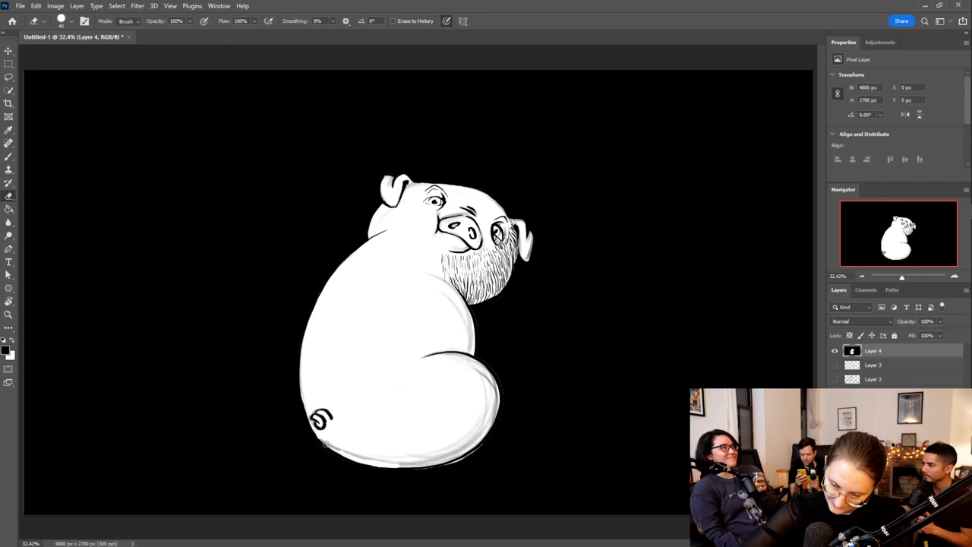
key(b)
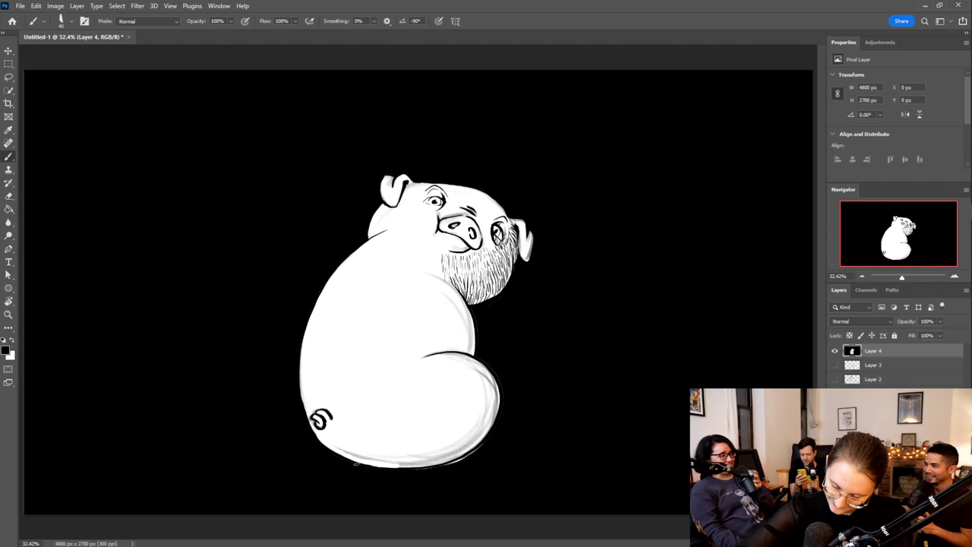
key(shift+b)
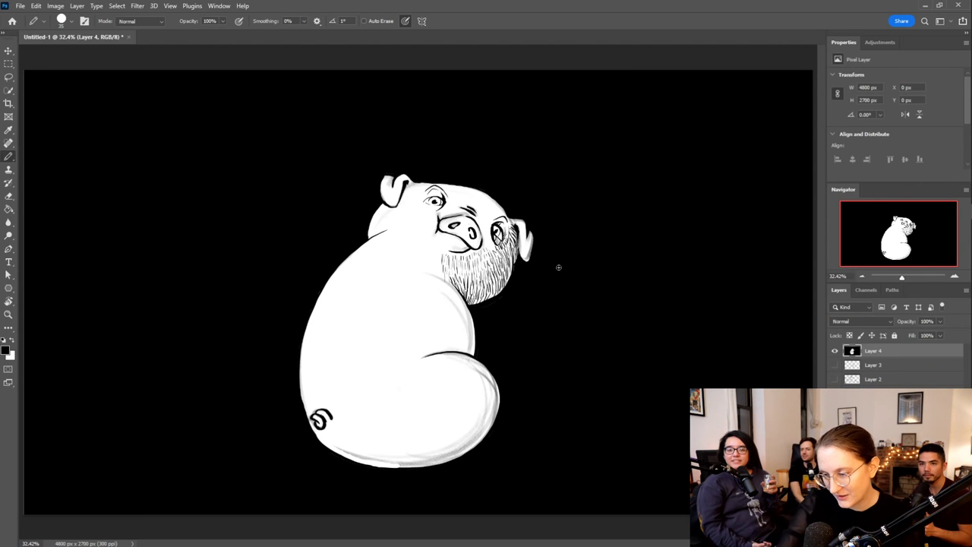
Paint a solid black shadow beneath the snout over the upper beard
key(shift+b)
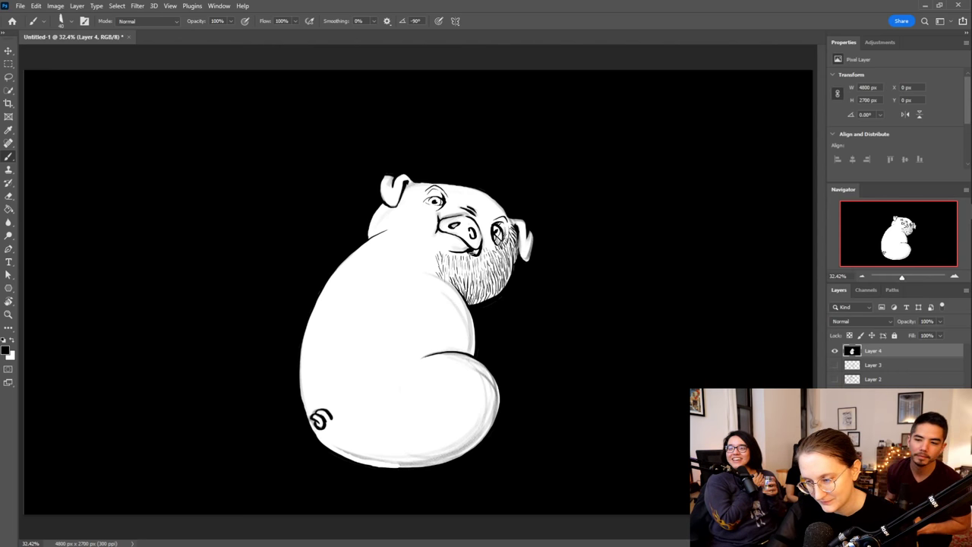
mouse_move(473, 251)
mouse_down()
mouse_move(479, 248)
mouse_move(456, 260)
mouse_move(442, 252)
mouse_move(468, 258)
mouse_up()
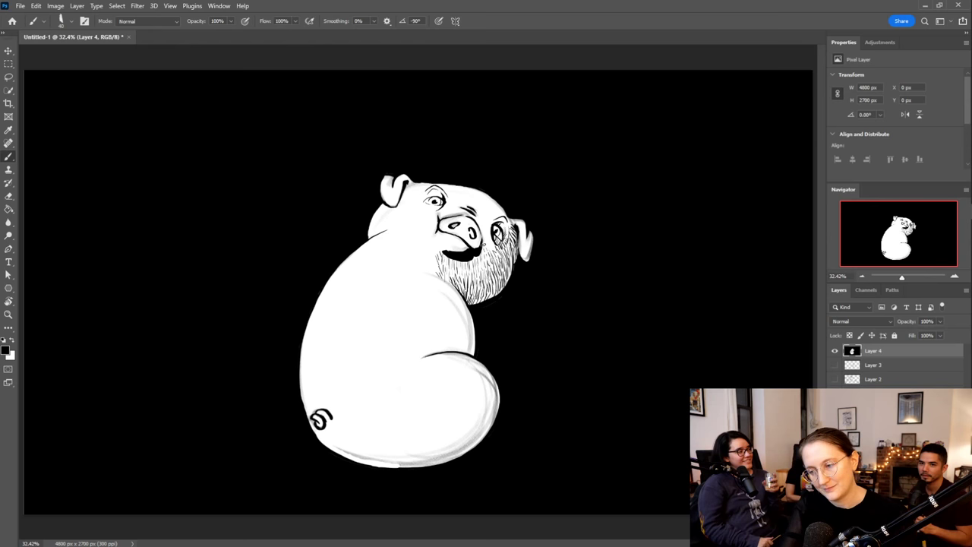
drag(472, 265, 483, 246)
key(e)
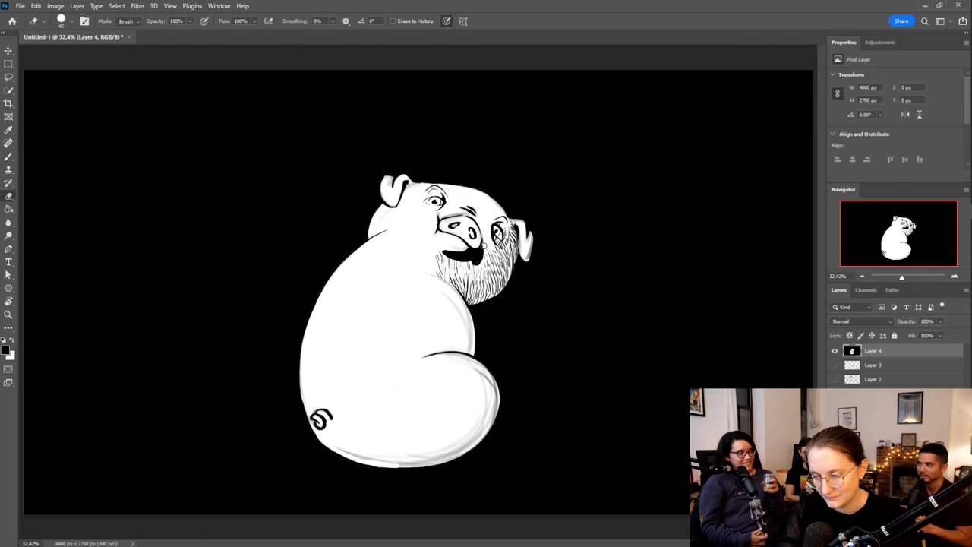
key(b)
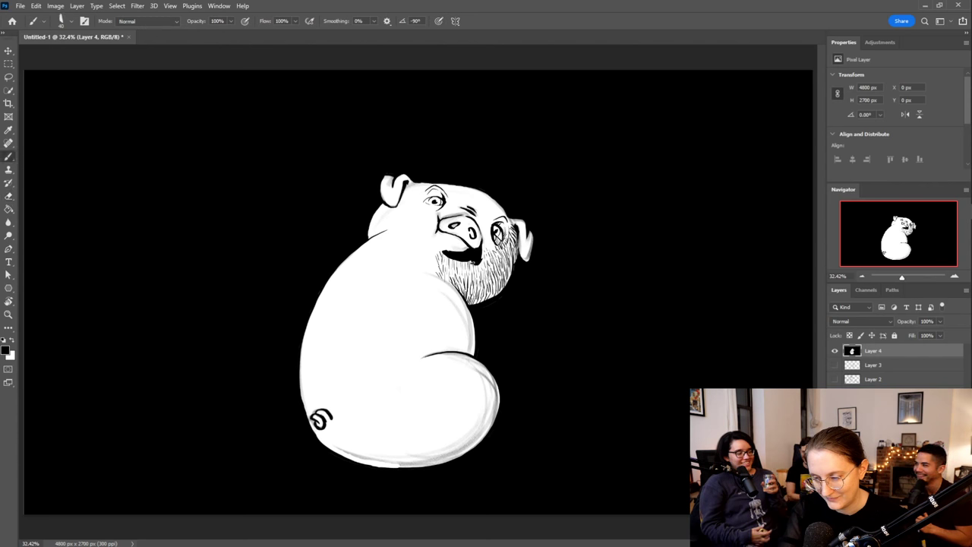
Paint a solid black crescent shadow along the lower beard and jaw, leaving a thin light rim at the edge
drag(510, 263, 487, 297)
drag(495, 293, 470, 295)
mouse_move(503, 276)
mouse_down()
mouse_move(486, 287)
mouse_move(498, 279)
mouse_up()
drag(512, 257, 471, 297)
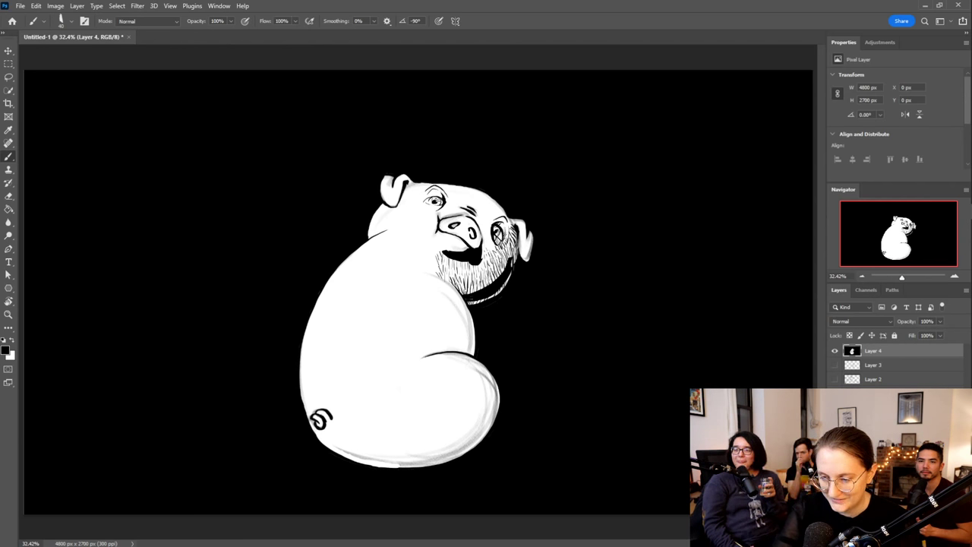
Add ink strokes between the far eye and far ear, and short hatching where the haunch line meets the belly
key(e)
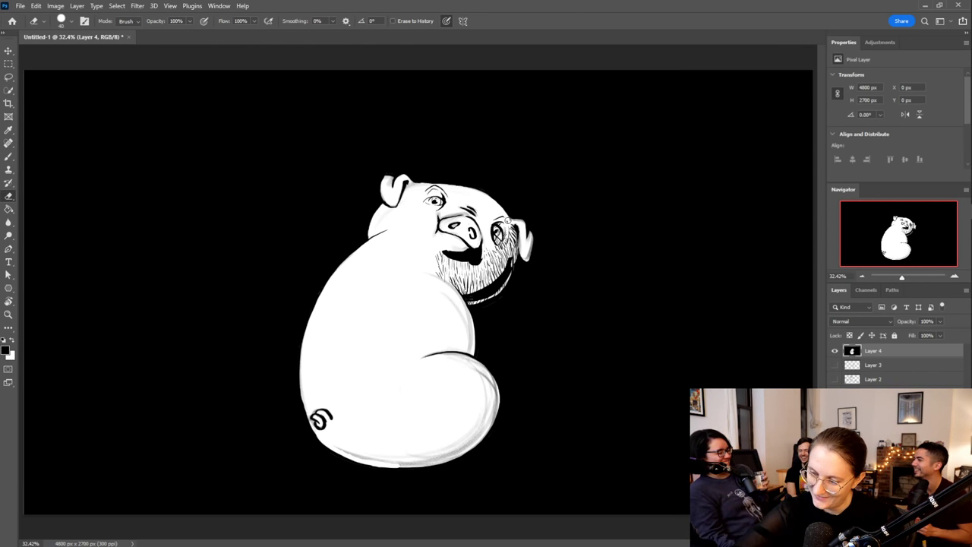
key(b)
drag(500, 221, 509, 236)
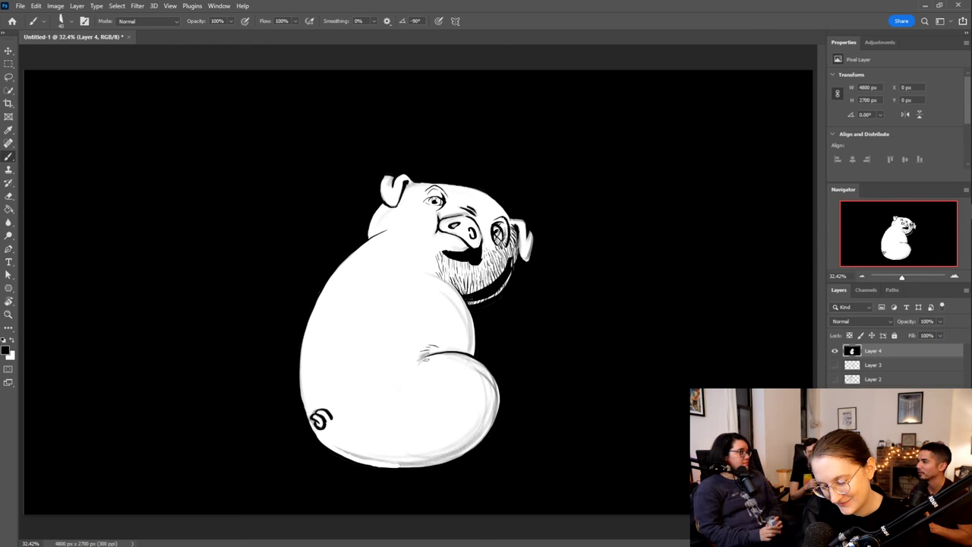
Shade the haunch's outer curve with dense, short hatching strokes following its rounded edge
mouse_move(479, 367)
mouse_down()
mouse_move(487, 383)
mouse_move(477, 384)
mouse_up()
drag(471, 369, 488, 414)
drag(489, 405, 481, 419)
drag(483, 413, 474, 433)
drag(480, 421, 478, 433)
mouse_move(489, 414)
mouse_down()
mouse_move(481, 429)
mouse_move(488, 419)
mouse_up()
mouse_move(495, 407)
mouse_down()
mouse_move(491, 423)
mouse_move(480, 408)
mouse_move(492, 400)
mouse_move(476, 392)
mouse_move(468, 445)
mouse_up()
mouse_move(474, 433)
mouse_down()
mouse_move(470, 448)
mouse_move(479, 438)
mouse_up()
drag(486, 421, 485, 435)
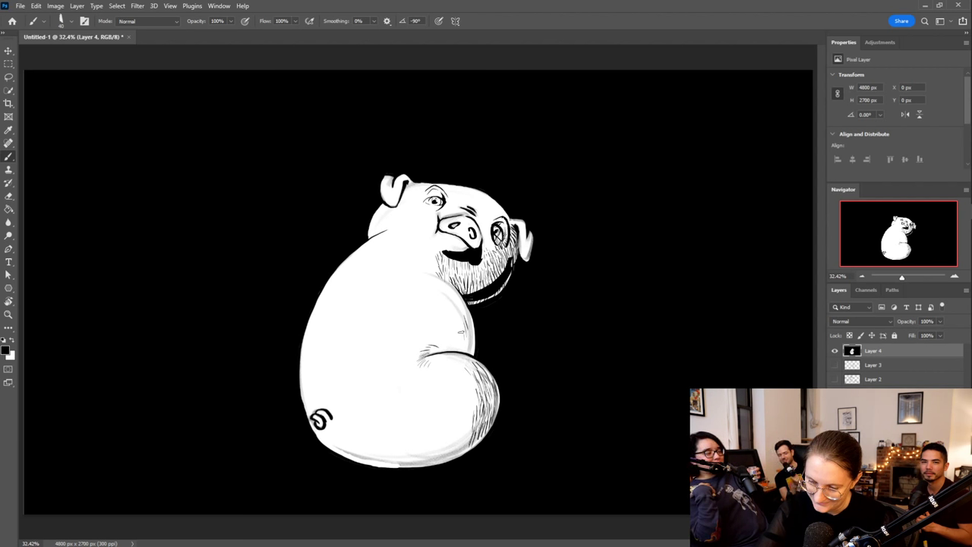
Hatch the pig's side above the haunch with fine strokes fanning from the outer edge into the crease
mouse_move(466, 341)
mouse_down()
mouse_move(471, 350)
mouse_move(472, 342)
mouse_move(448, 352)
mouse_move(458, 349)
mouse_up()
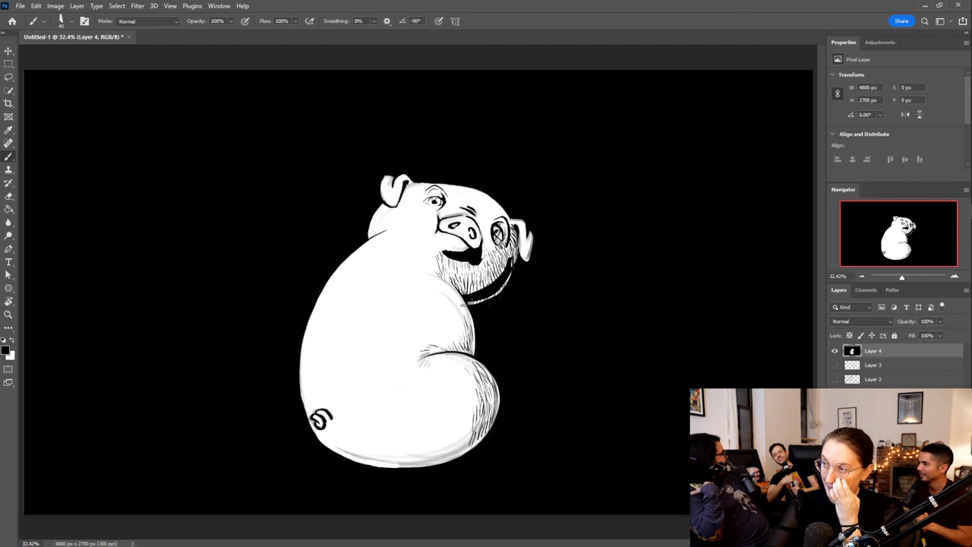
drag(446, 334, 443, 347)
mouse_move(457, 329)
mouse_down()
mouse_move(451, 345)
mouse_move(460, 338)
mouse_up()
mouse_move(461, 319)
mouse_down()
mouse_move(469, 330)
mouse_move(467, 314)
mouse_move(454, 325)
mouse_up()
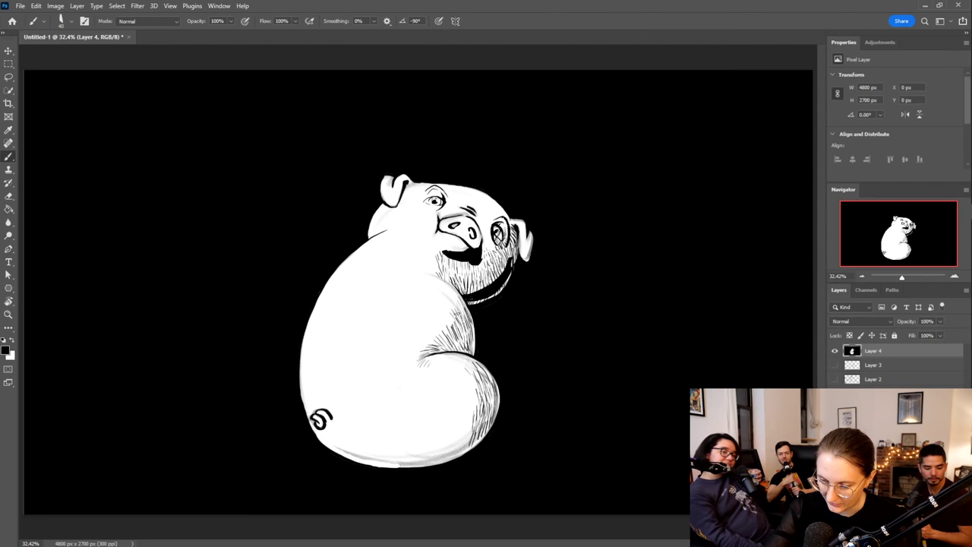
mouse_move(457, 327)
mouse_down()
mouse_move(438, 317)
mouse_move(424, 342)
mouse_up()
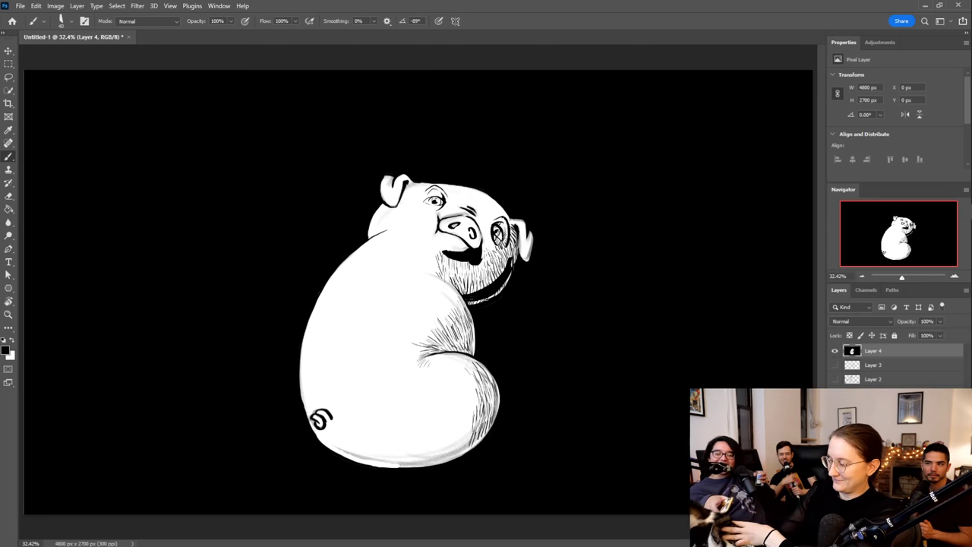
key(Return)
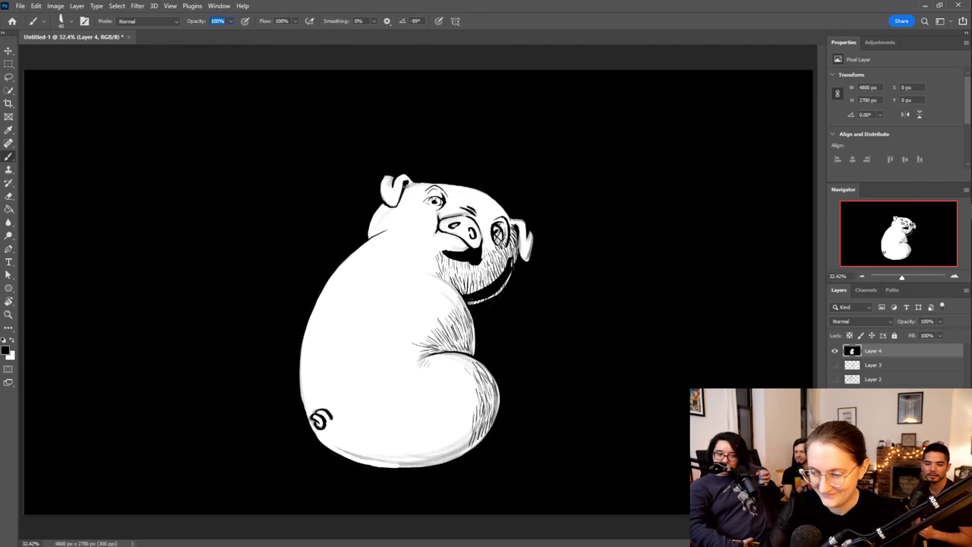
Thicken the shadow along the near ear's inner edge and hatch the back of the head below it
drag(407, 182, 396, 208)
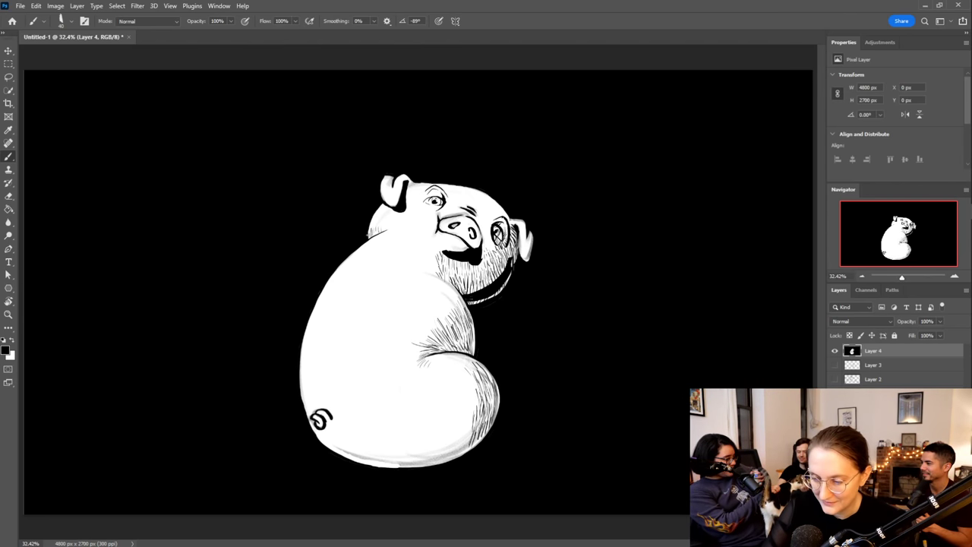
drag(371, 231, 373, 219)
drag(375, 231, 380, 219)
mouse_move(383, 230)
mouse_down()
mouse_move(375, 211)
mouse_move(387, 215)
mouse_up()
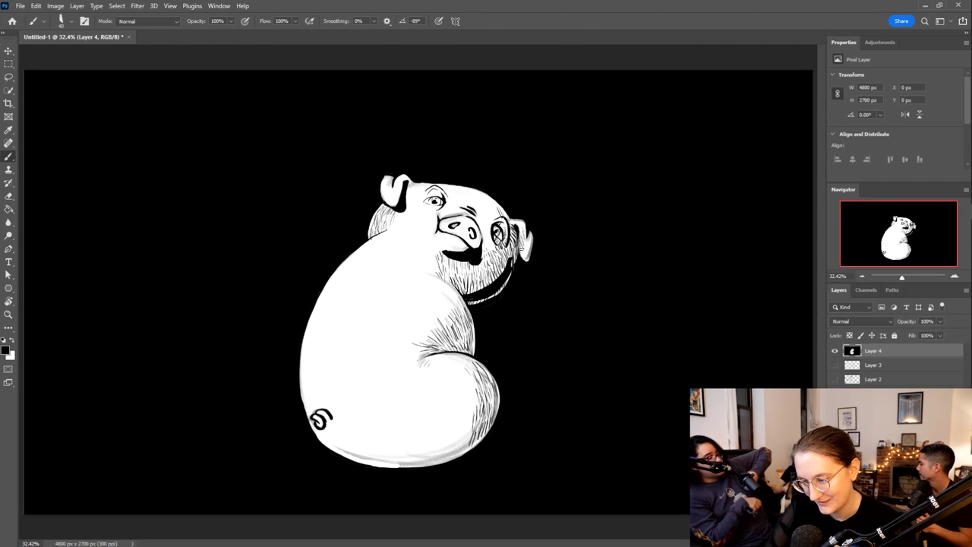
Shade the lower flap of the far ear with short hatching strokes
key(e)
key(b)
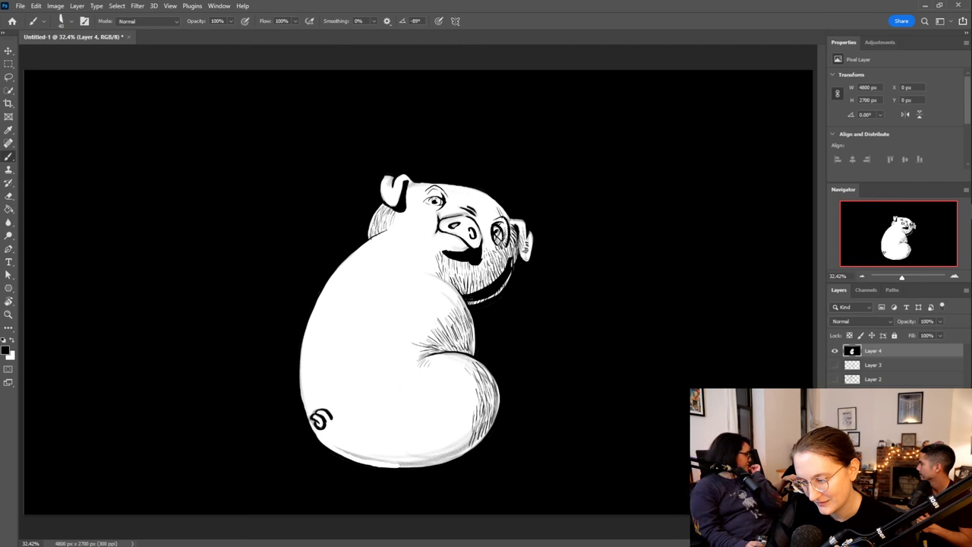
mouse_move(527, 245)
mouse_down()
mouse_move(520, 258)
mouse_move(529, 253)
mouse_up()
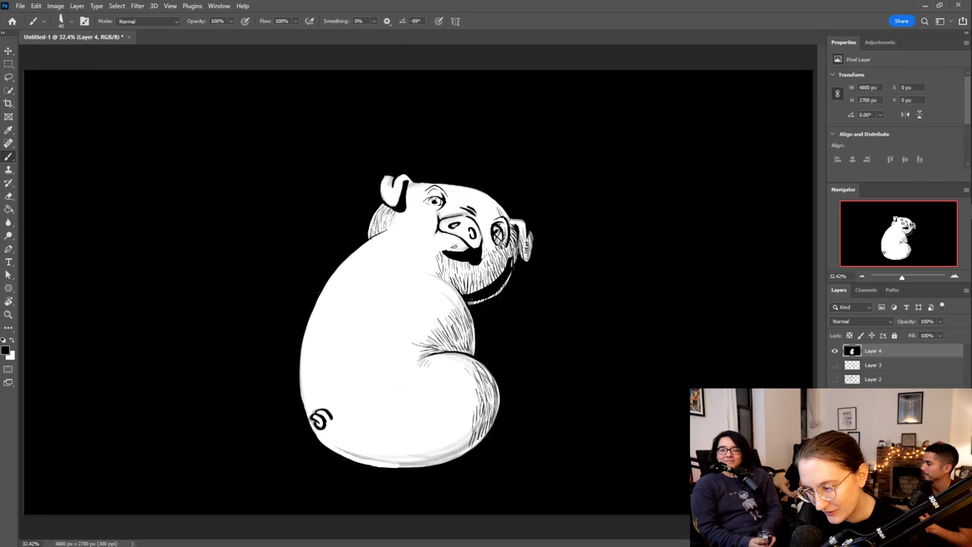
Fill in the shadow under the snout with black and add a solid black cast shadow below the curly tail
mouse_move(469, 248)
mouse_down()
mouse_move(455, 252)
mouse_move(452, 241)
mouse_up()
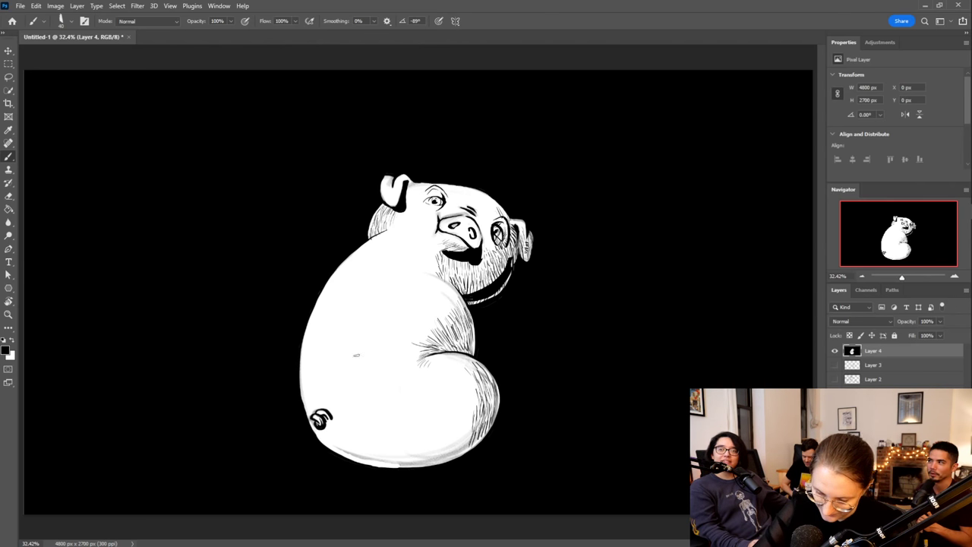
drag(325, 422, 323, 436)
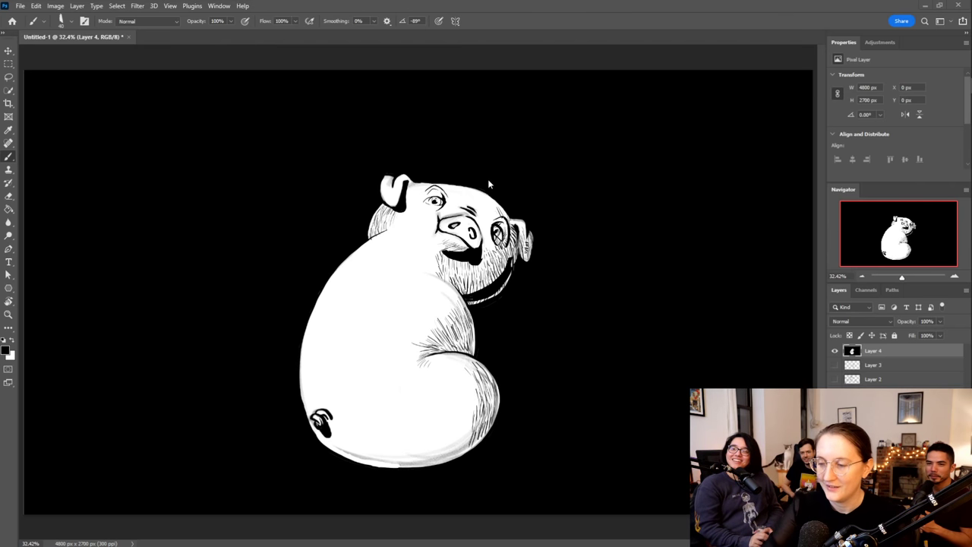
Erase a slanted white band out of the black on top of the head as a hat base and trim its edges
key(e)
mouse_move(503, 196)
mouse_down()
mouse_move(478, 173)
mouse_move(452, 169)
mouse_move(442, 179)
mouse_move(498, 197)
mouse_move(443, 170)
mouse_move(501, 185)
mouse_move(469, 190)
mouse_move(494, 198)
mouse_up()
key(b)
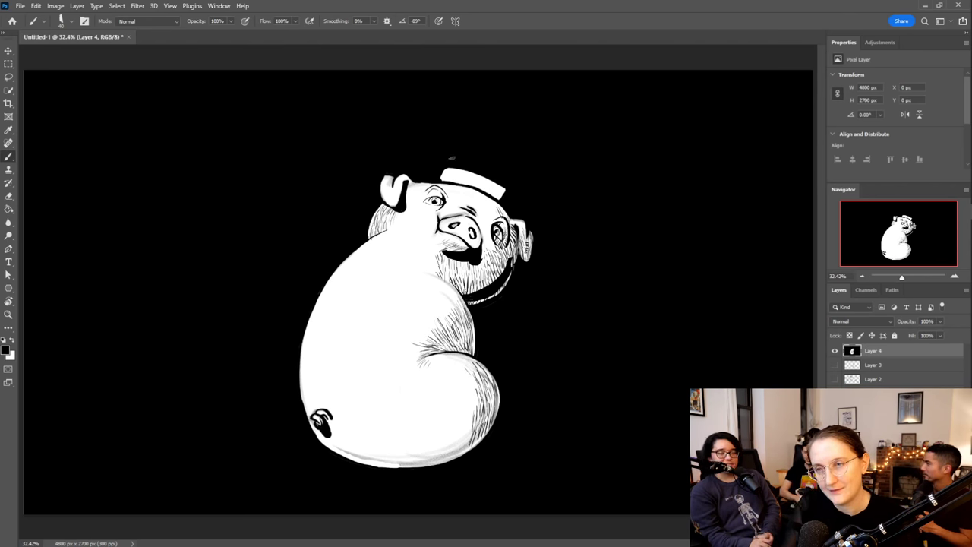
key(e)
key(b)
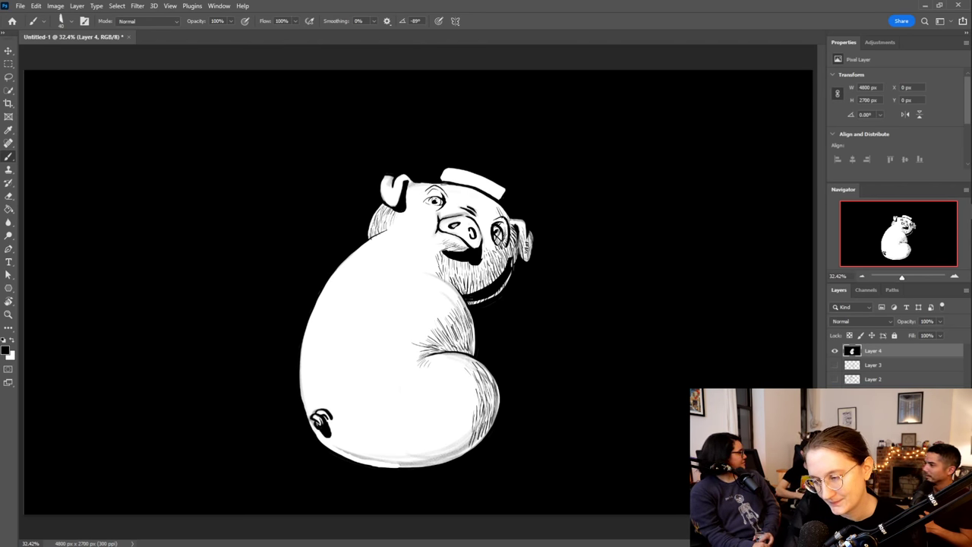
Ink a line along the hat's lower part and undo the extra stroke beneath it
drag(440, 180, 503, 194)
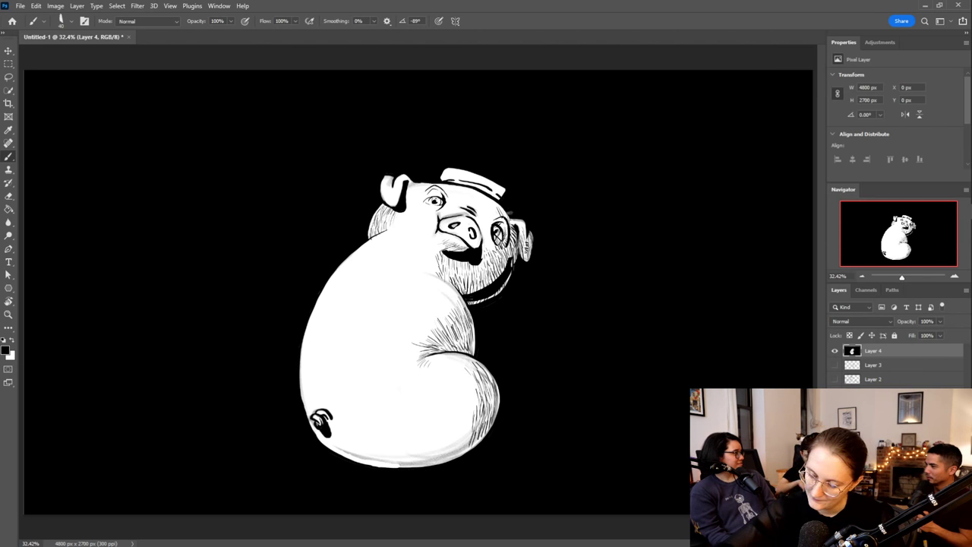
drag(446, 186, 504, 208)
key(ctrl+z)
Ink the hat's lower edge along the head and erase a rounded white crown above its band
key(e)
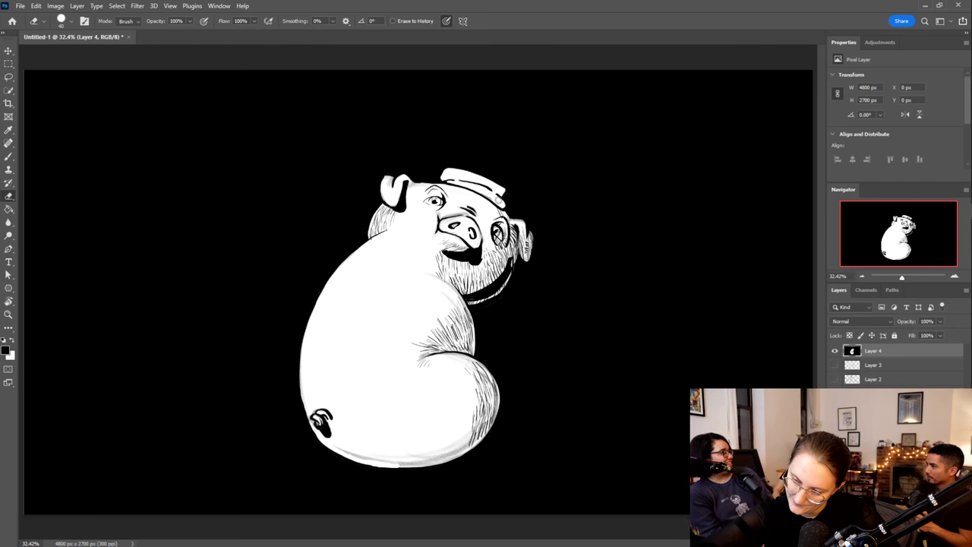
key(b)
drag(450, 180, 506, 208)
key(e)
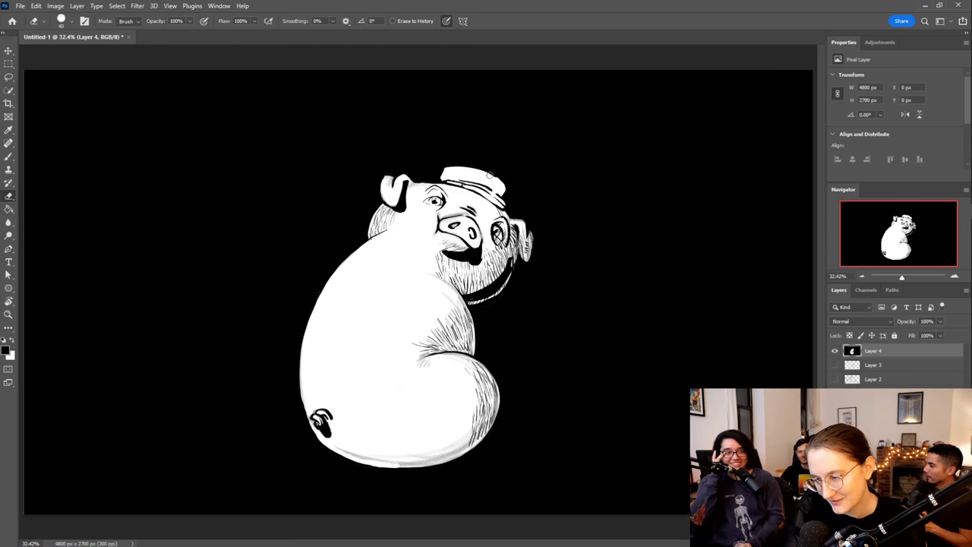
Erase a white brim from the front of the hat toward the near ear and ink its edge against the forehead
drag(424, 178, 443, 178)
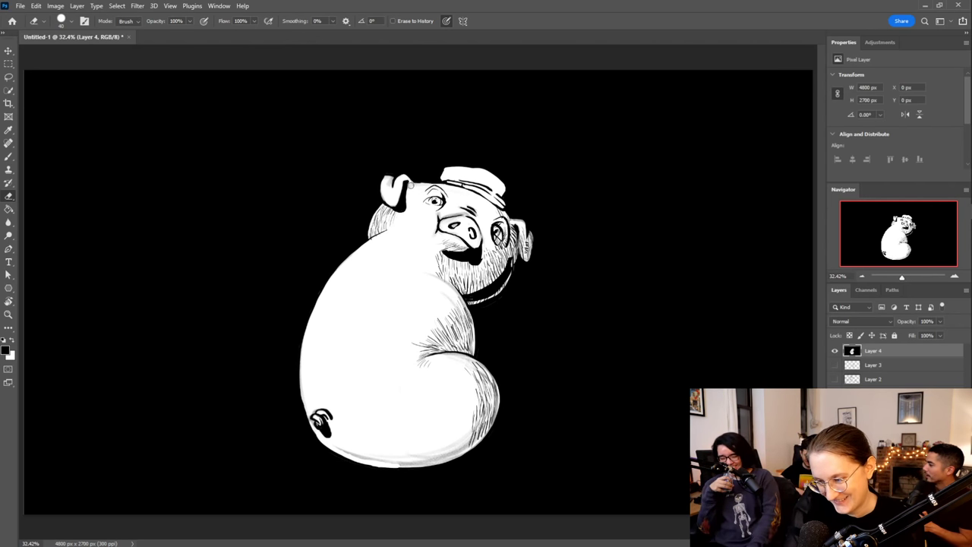
key(b)
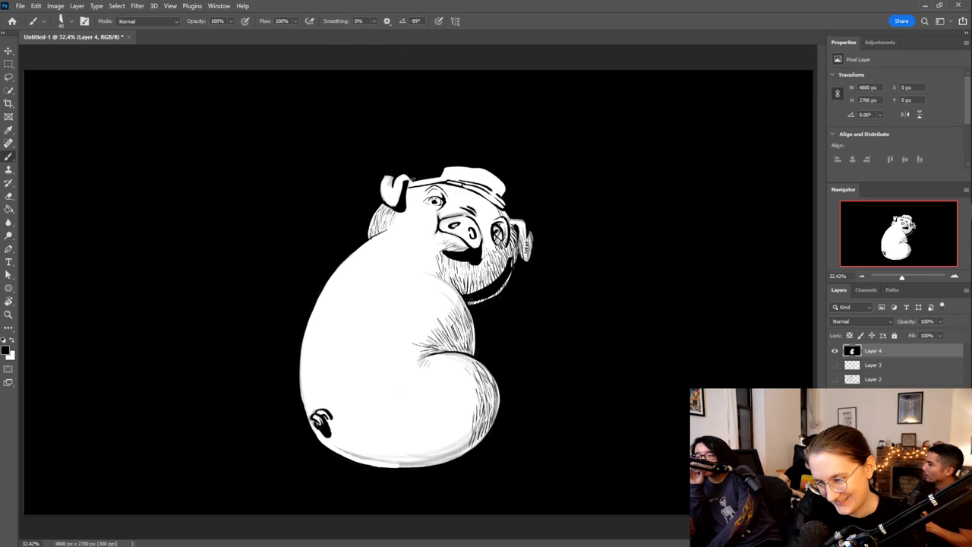
drag(404, 184, 440, 177)
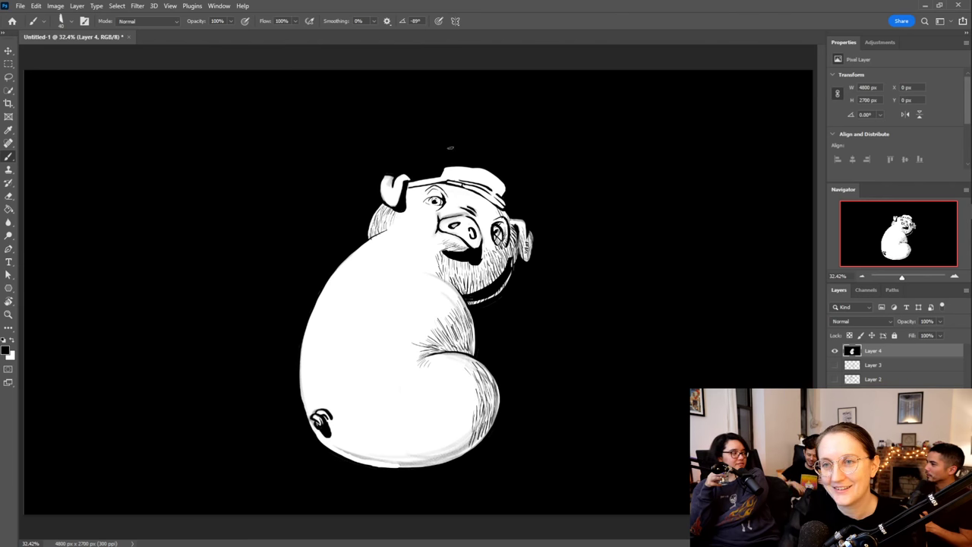
Erase the black notch between the hat's crown and brim to white and ink a short upright line at the crown's front edge
key(e)
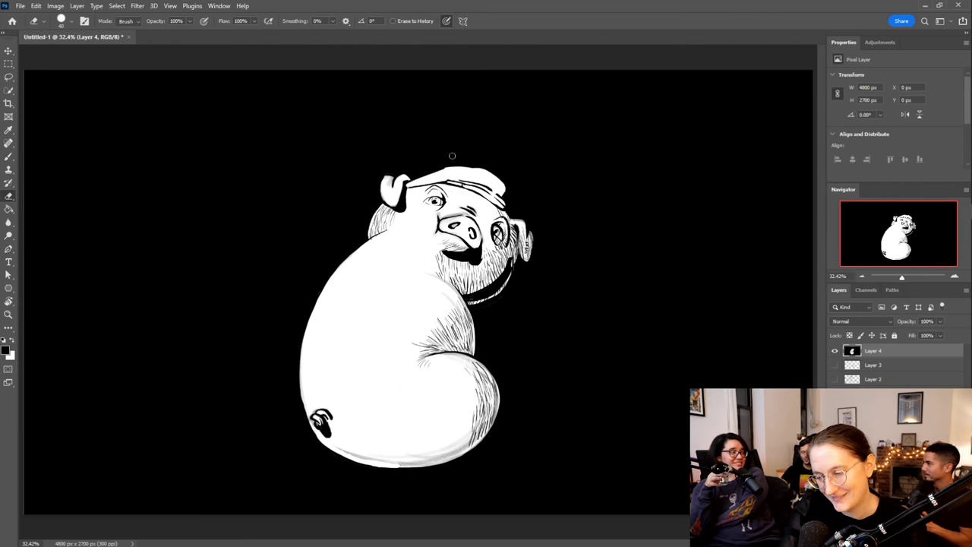
key(b)
drag(445, 176, 445, 164)
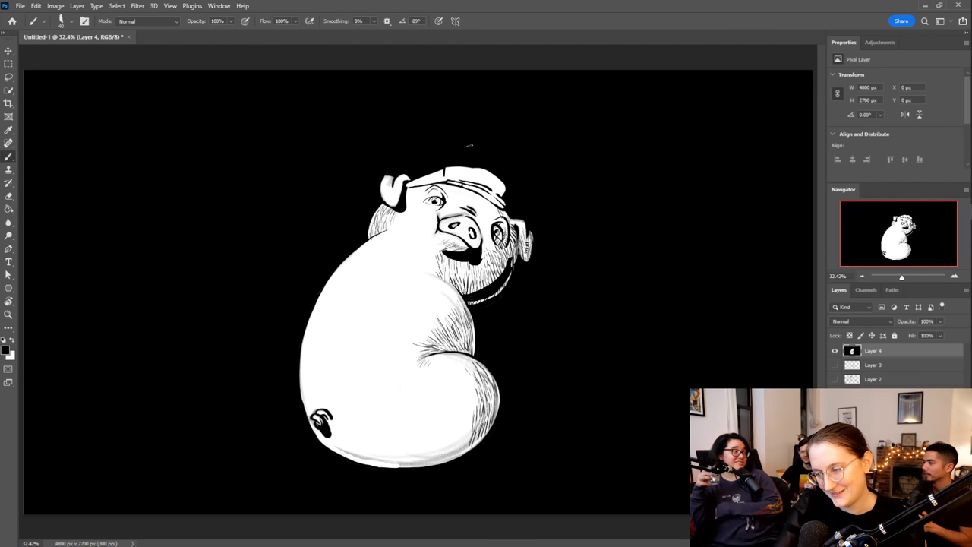
key(e)
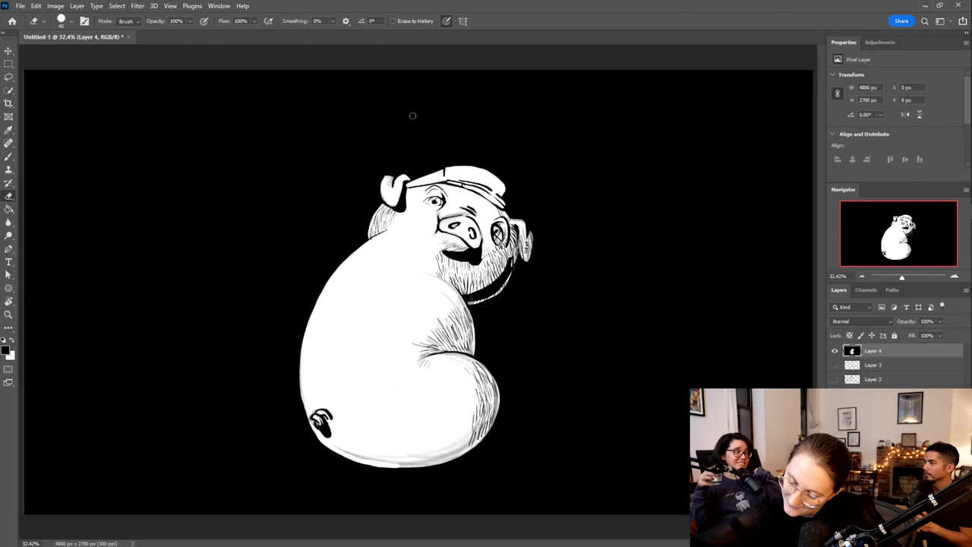
Letter WADDLES HOUSE in black ink across the hat's white crown, following its curve
key(b)
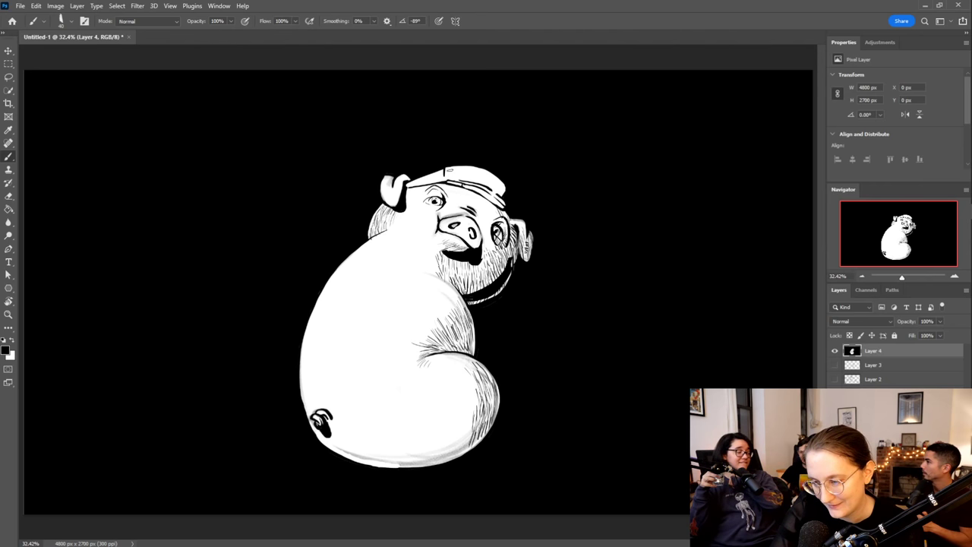
drag(456, 174, 461, 169)
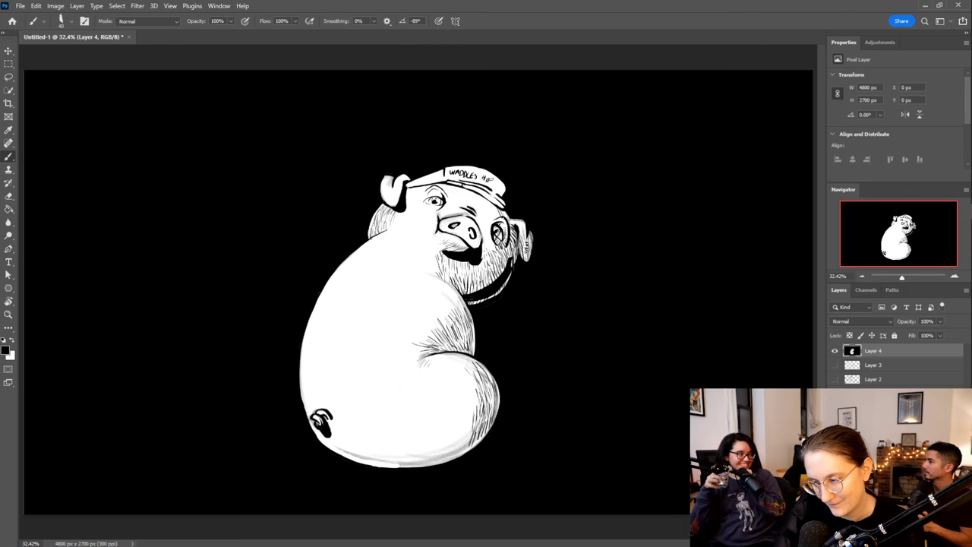
drag(499, 183, 500, 189)
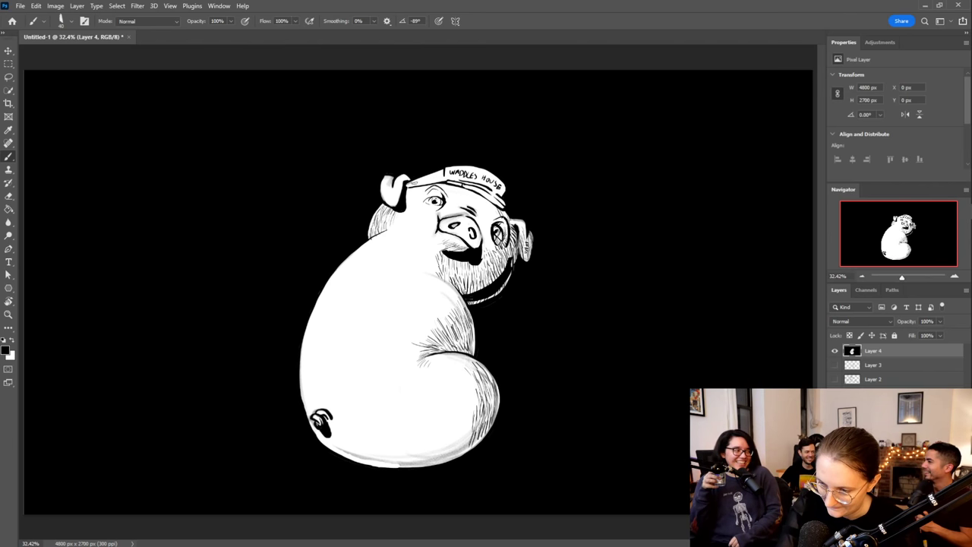
Ink the underside of the brim and fill a solid black shadow beneath the hat across the forehead
drag(407, 188, 447, 183)
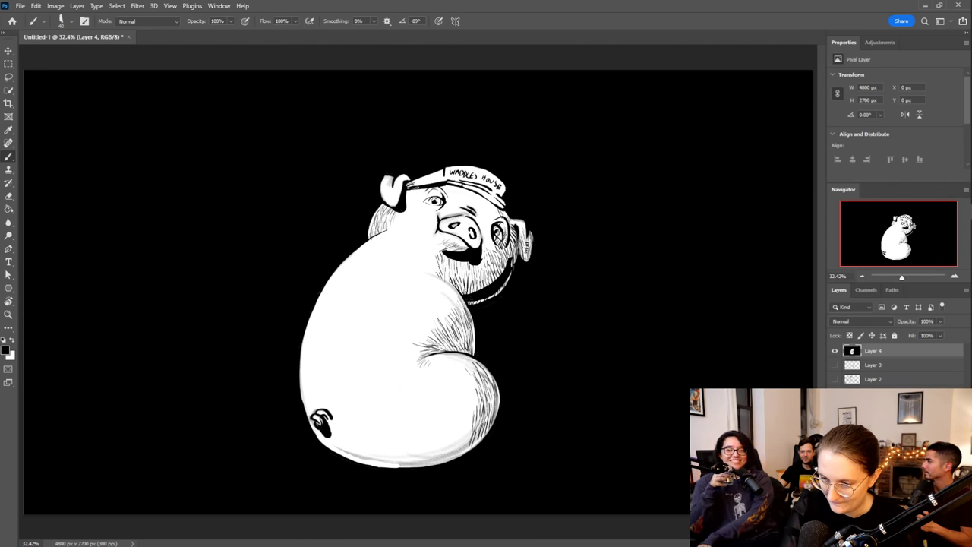
drag(443, 187, 506, 228)
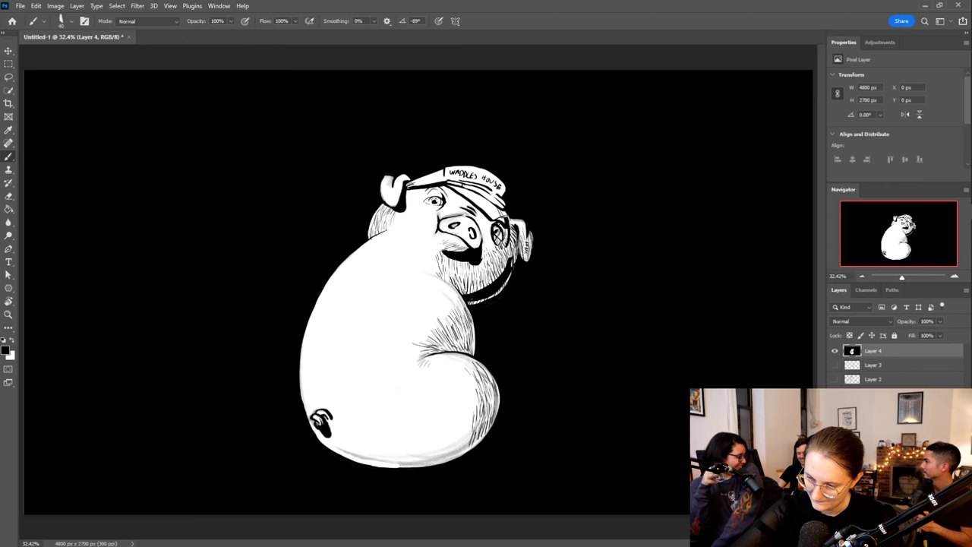
key(shift+b)
mouse_move(448, 184)
mouse_down()
mouse_move(500, 214)
mouse_move(455, 188)
mouse_move(484, 209)
mouse_up()
drag(497, 217, 495, 214)
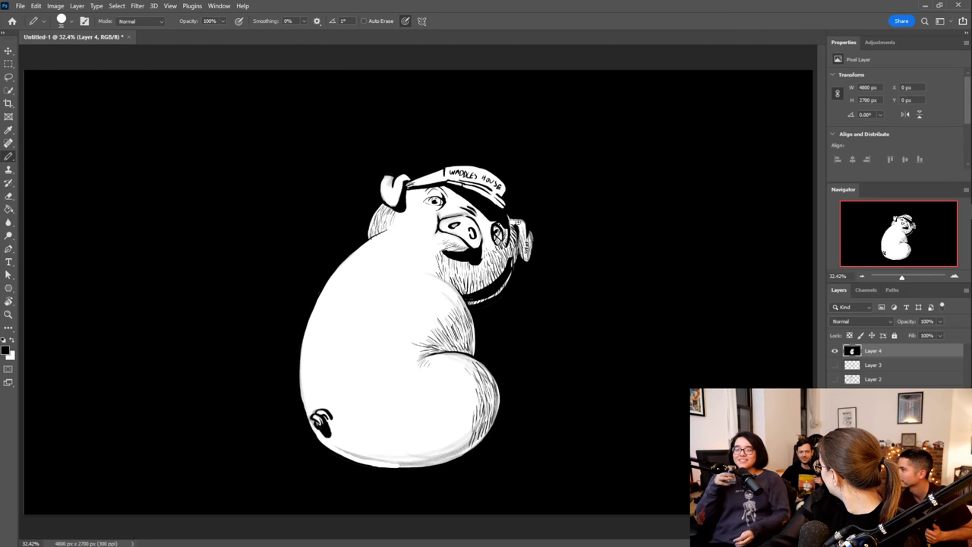
Touch up the outer edge of the ear beside the brim with a thin white outline
key(e)
key(b)
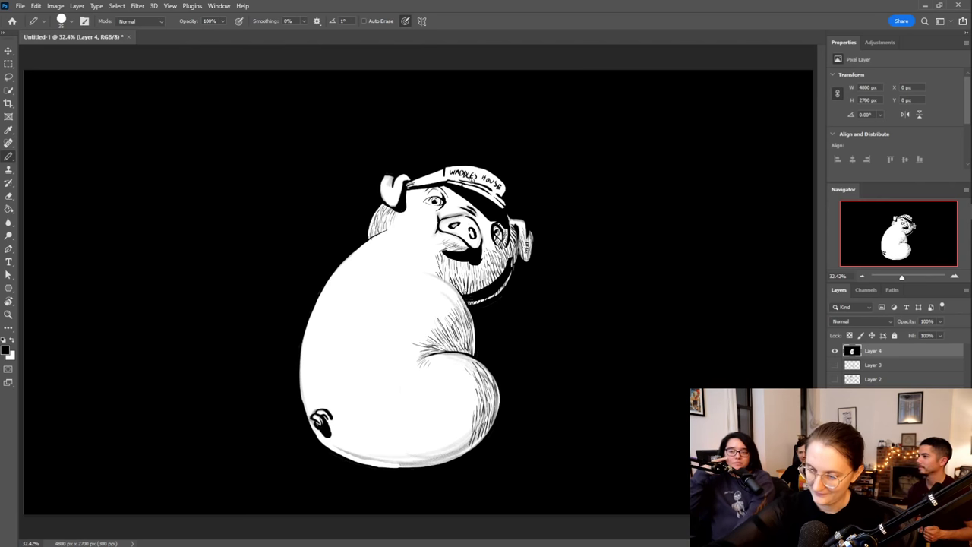
key(shift+b)
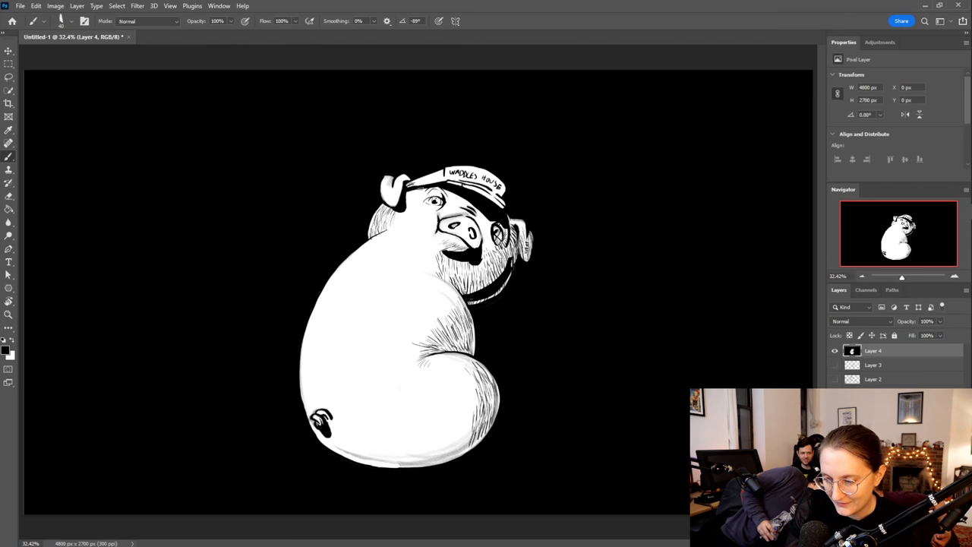
key(e)
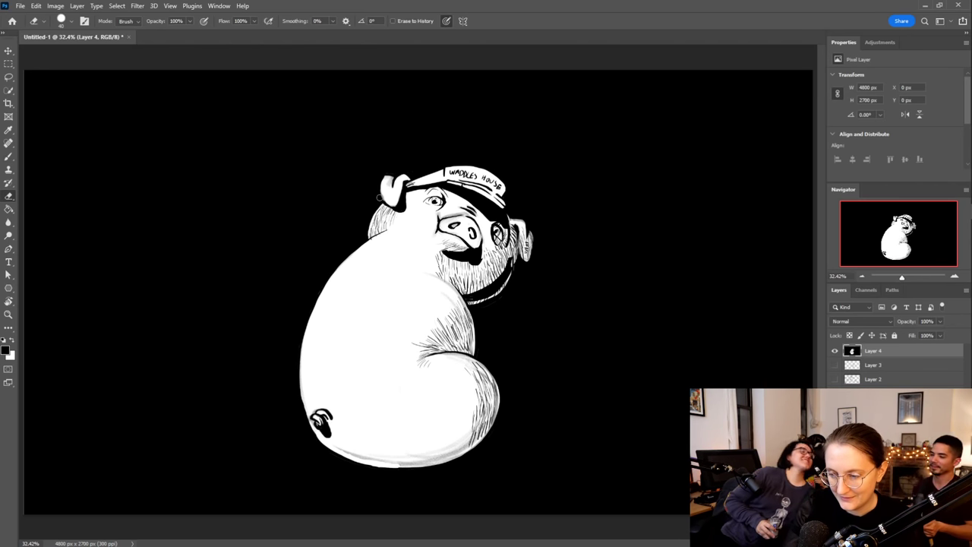
key(b)
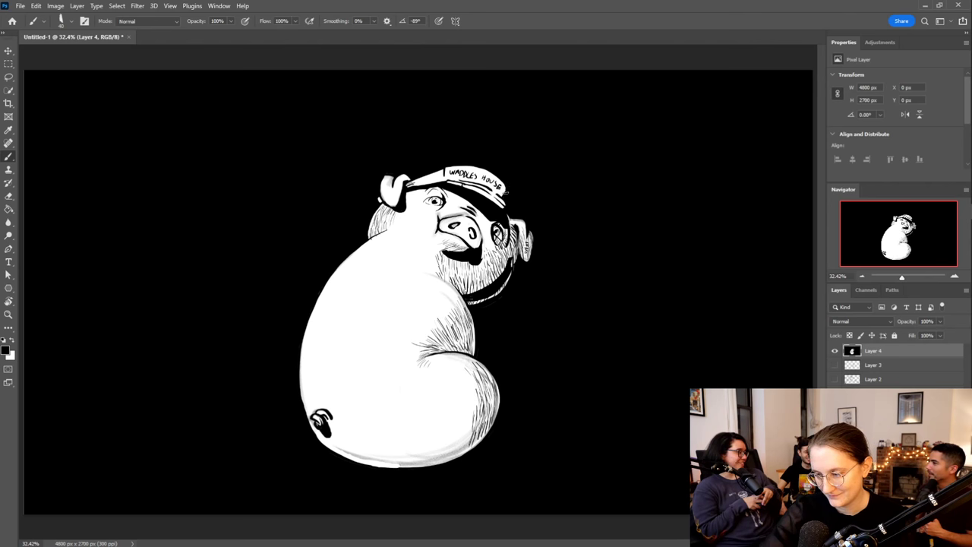
Erase the black behind the crown to extend the hat's back edge down to the far ear and ink its end
key(e)
drag(502, 189, 507, 199)
key(b)
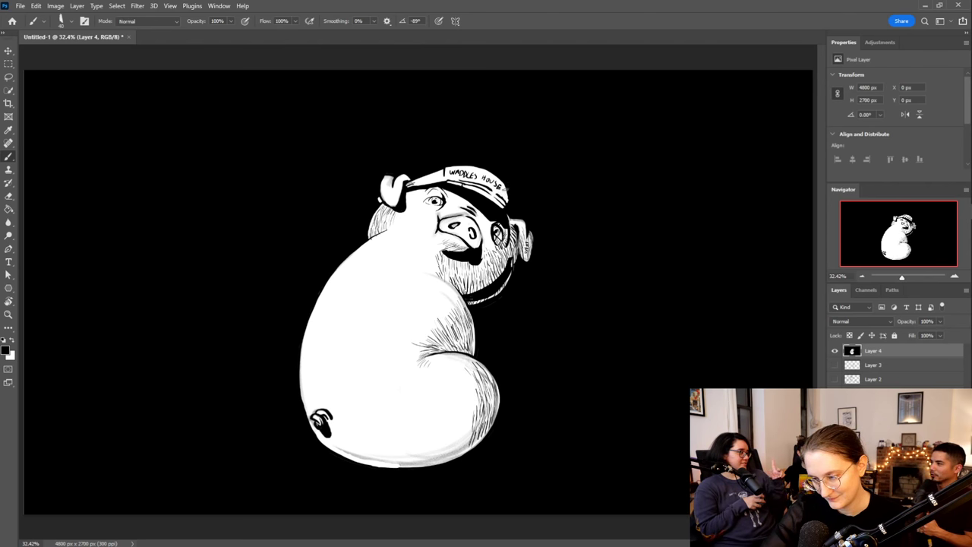
key(e)
drag(503, 189, 514, 234)
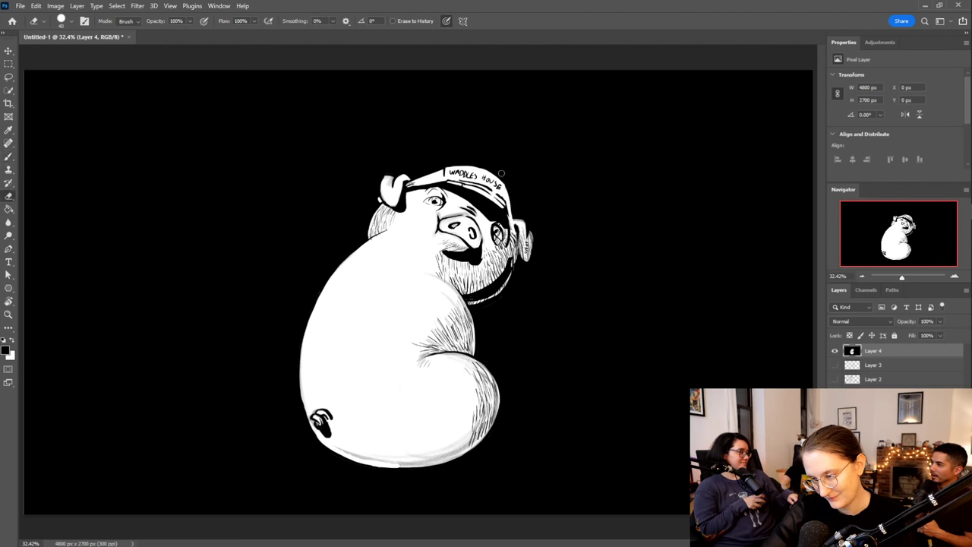
key(b)
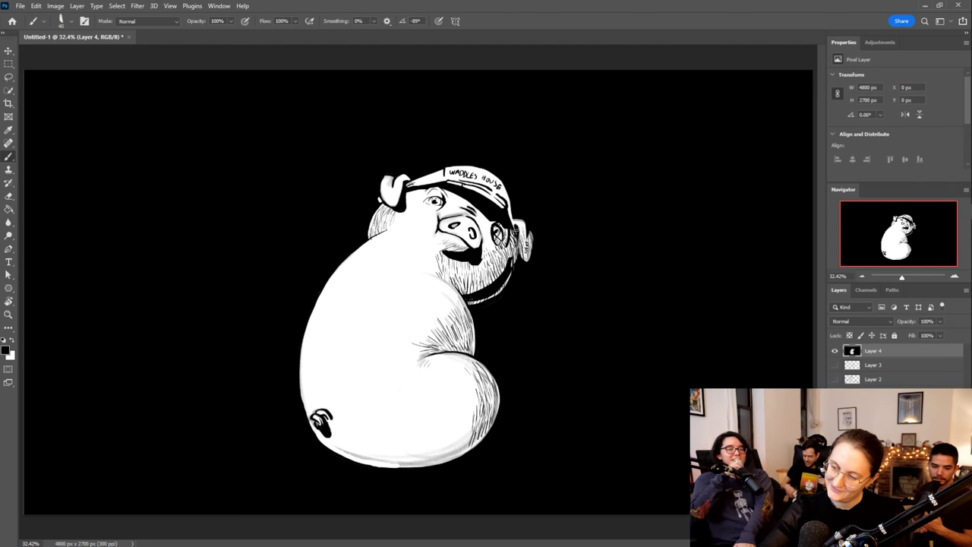
key(e)
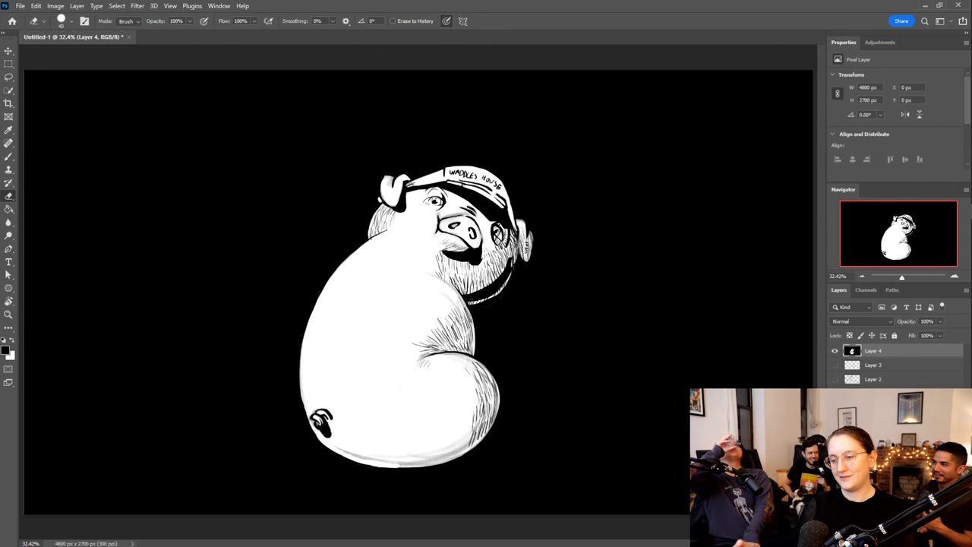
key(b)
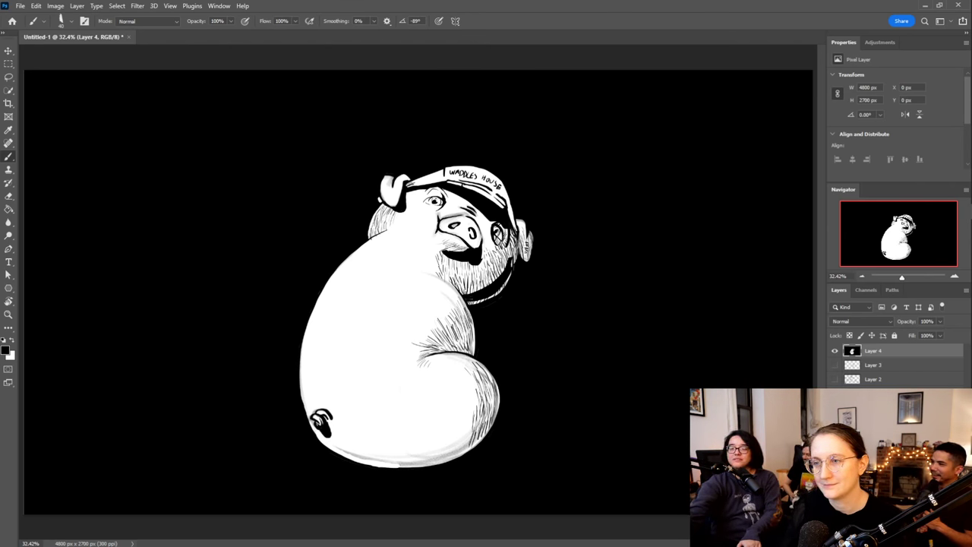
Erase flat white strokes out of the black beside the pig's haunch to form a plate with a low mound of food
key(e)
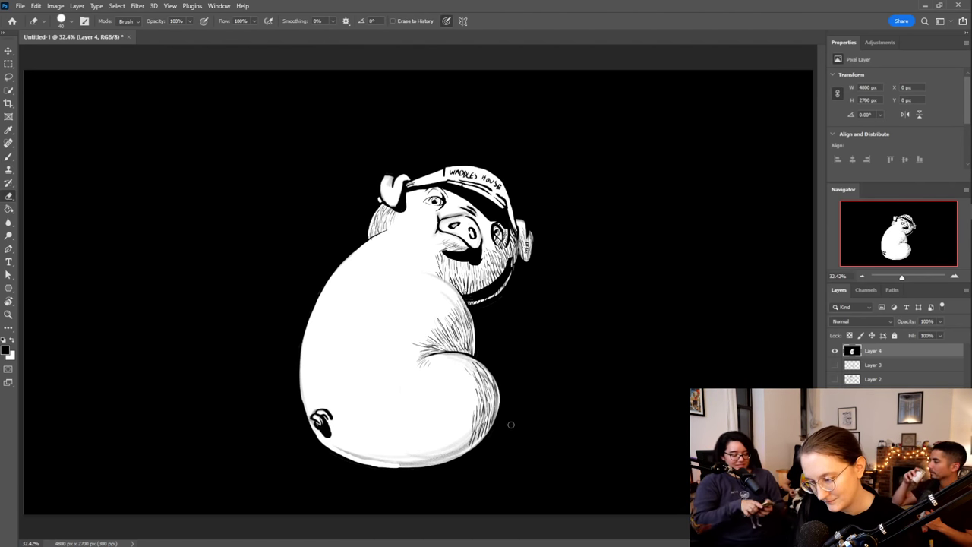
mouse_move(497, 437)
mouse_down()
mouse_move(591, 433)
mouse_move(503, 429)
mouse_up()
drag(563, 445, 486, 446)
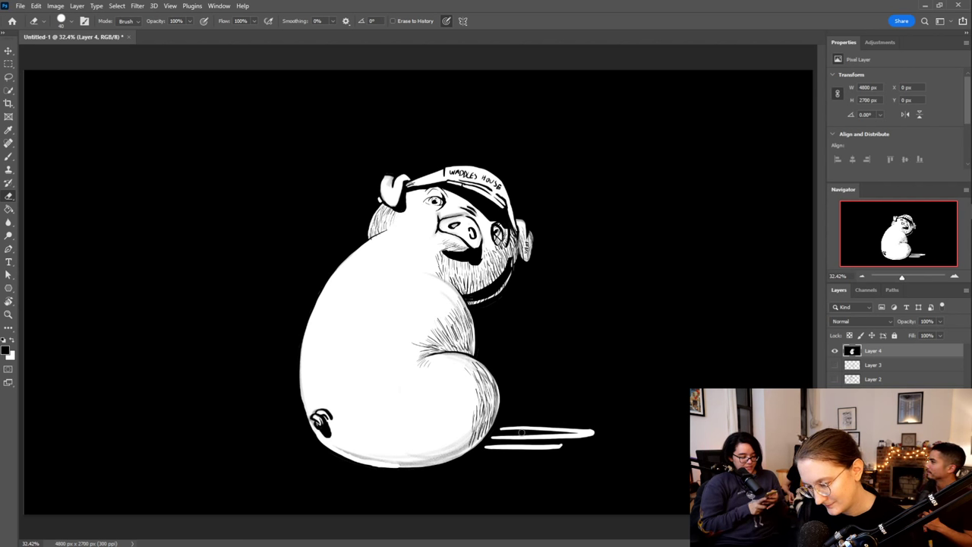
mouse_move(536, 431)
mouse_down()
mouse_move(494, 430)
mouse_move(539, 431)
mouse_move(498, 428)
mouse_move(537, 430)
mouse_up()
Ink the rim of the plate and thin the upper edges of its white strokes
key(b)
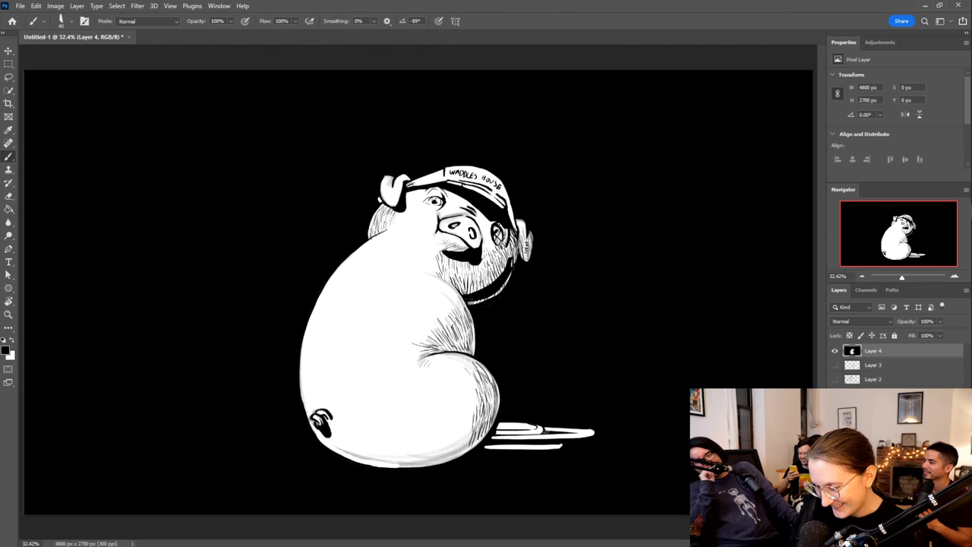
mouse_move(565, 430)
mouse_down()
mouse_move(584, 434)
mouse_move(489, 436)
mouse_up()
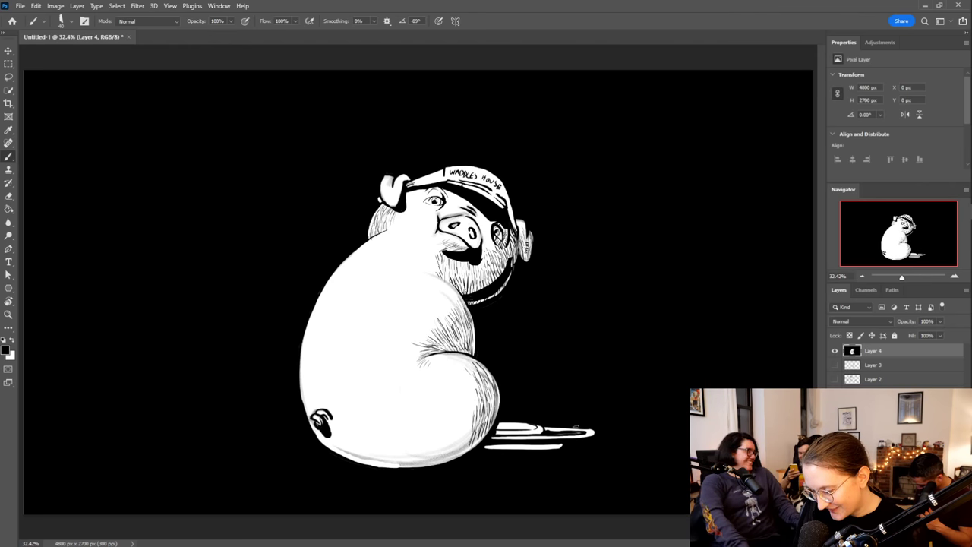
drag(572, 432, 555, 430)
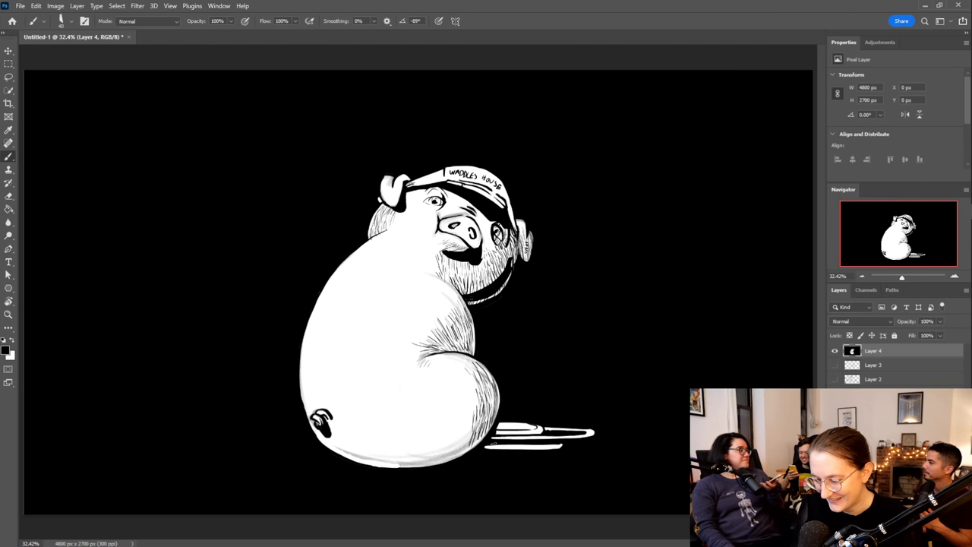
drag(566, 444, 521, 441)
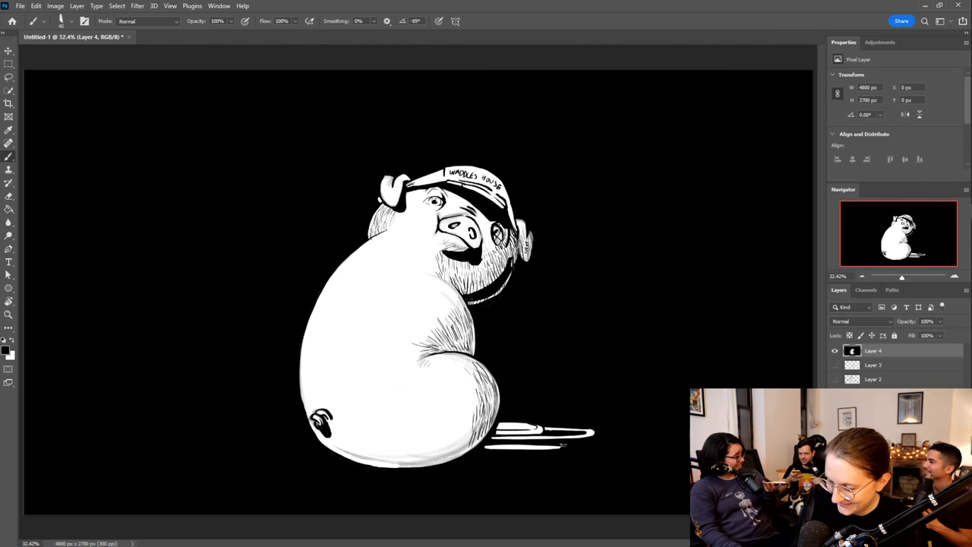
Clean up the plate's lower line and restore white highlights inside its rim with the eraser
key(e)
drag(566, 447, 541, 442)
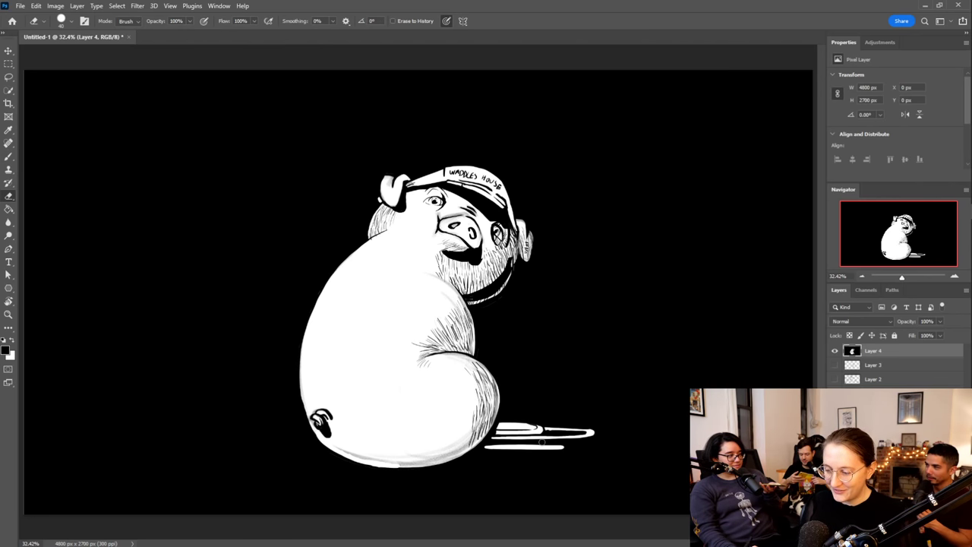
drag(568, 433, 545, 435)
key(b)
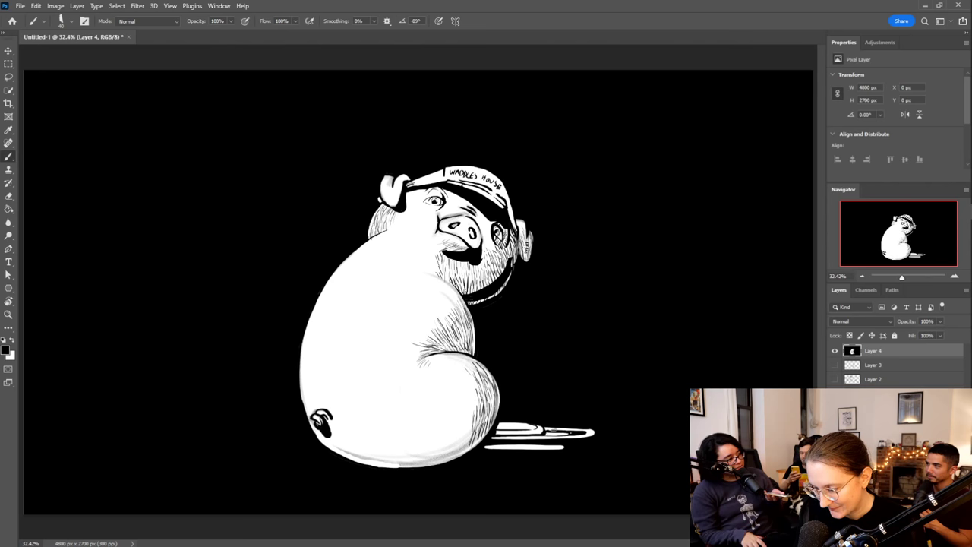
key(e)
drag(560, 433, 593, 432)
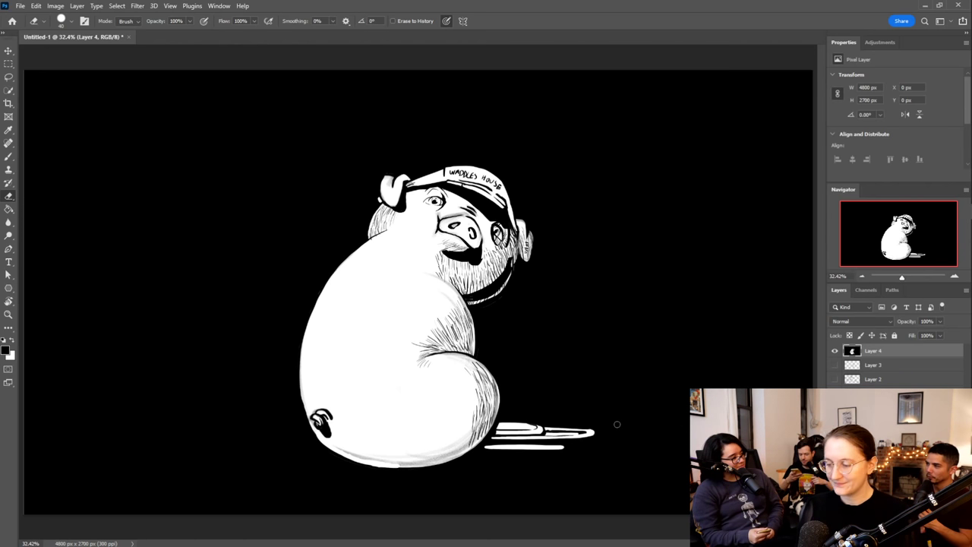
Ink patterned texture on the food mound and hatch short black strokes across the white line beneath the plate
key(b)
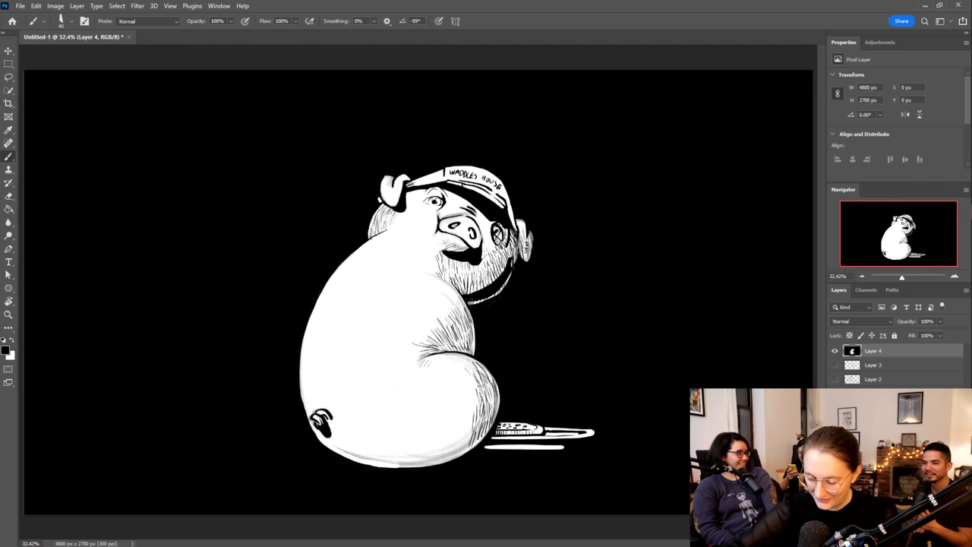
key(e)
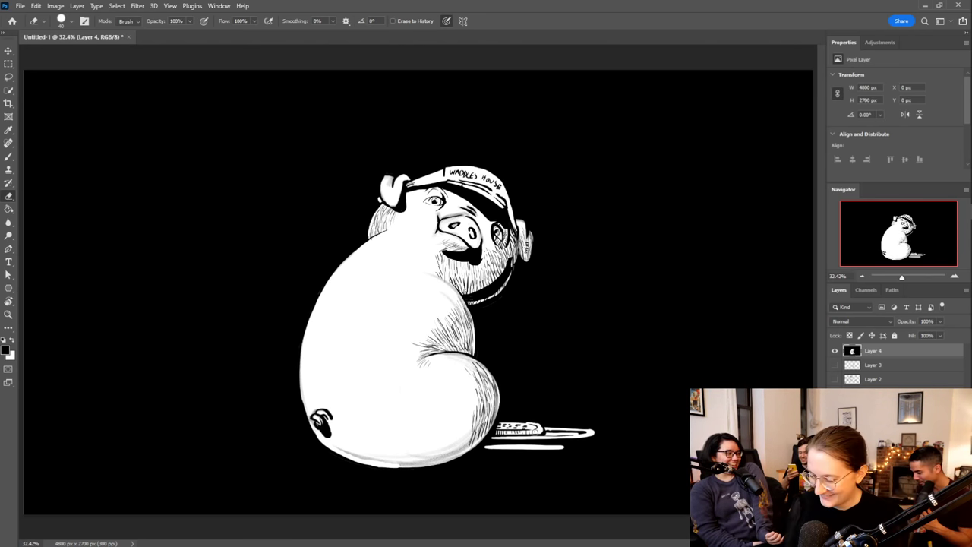
key(b)
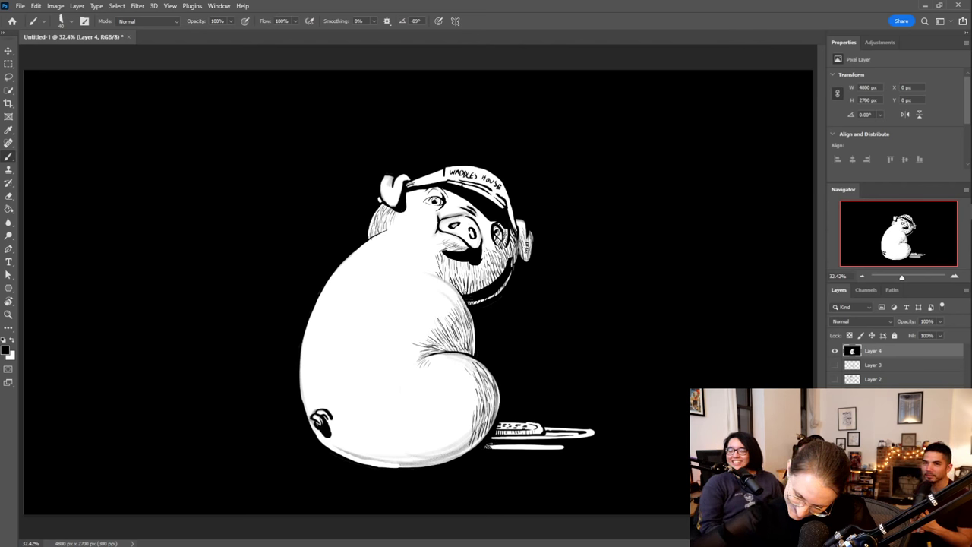
drag(495, 443, 491, 448)
drag(500, 444, 499, 450)
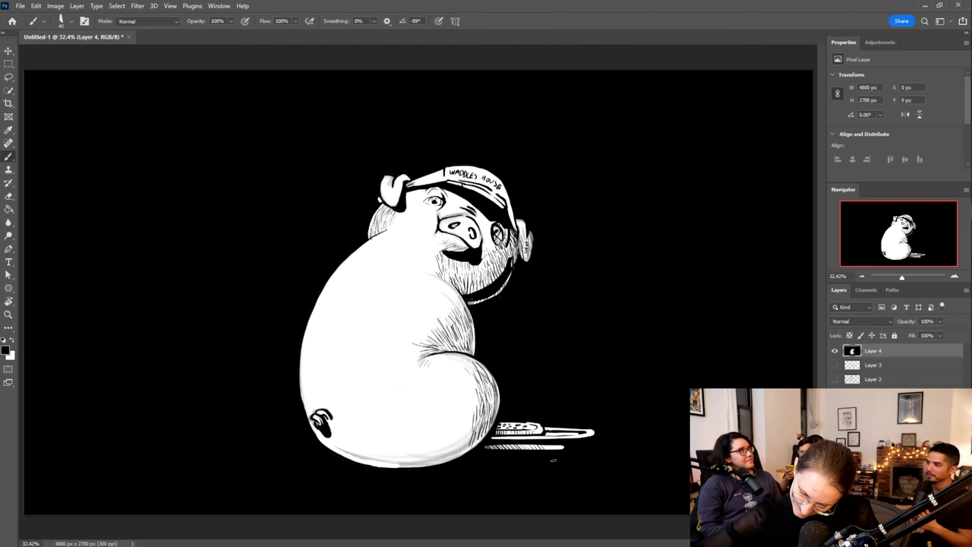
drag(556, 444, 560, 448)
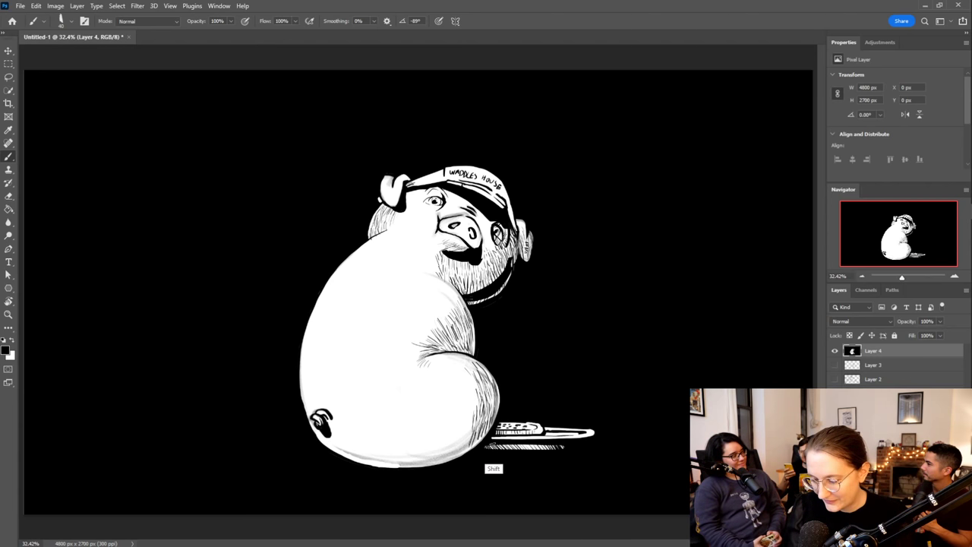
key(shift+b)
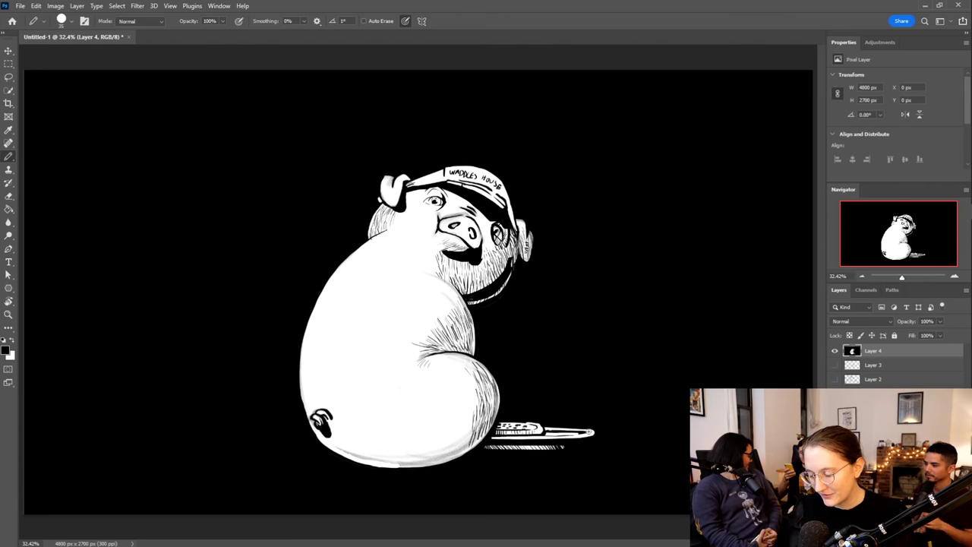
key(e)
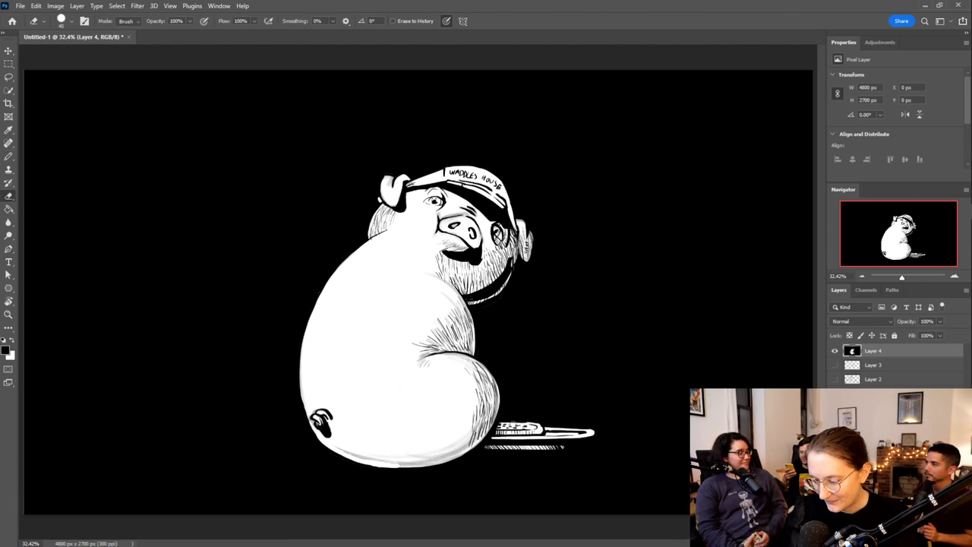
key(b)
key(shift+b)
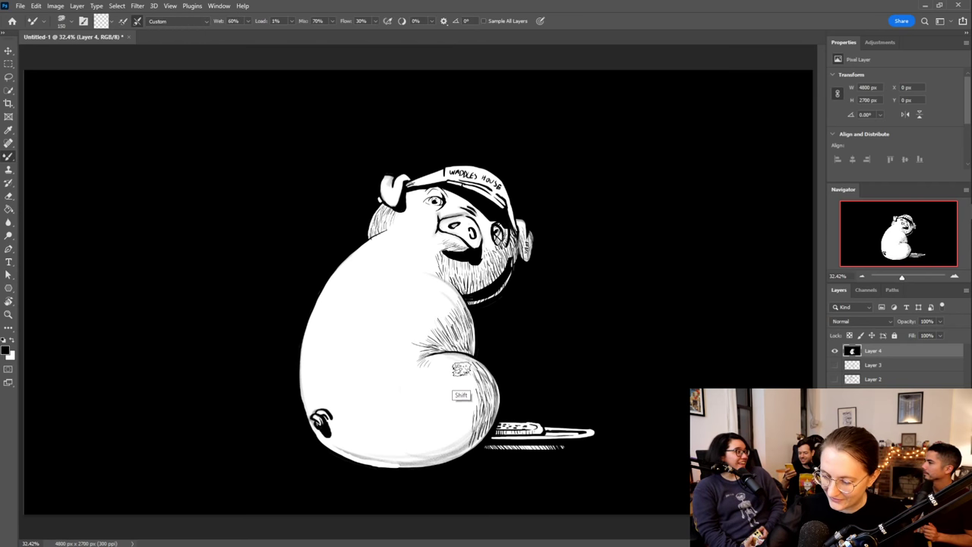
Hatch short black fur strokes along the curved underside of the pig's body, from the tail to the haunch
mouse_move(319, 431)
mouse_down()
mouse_move(383, 453)
mouse_move(392, 465)
mouse_move(396, 454)
mouse_move(422, 450)
mouse_move(425, 460)
mouse_move(451, 457)
mouse_up()
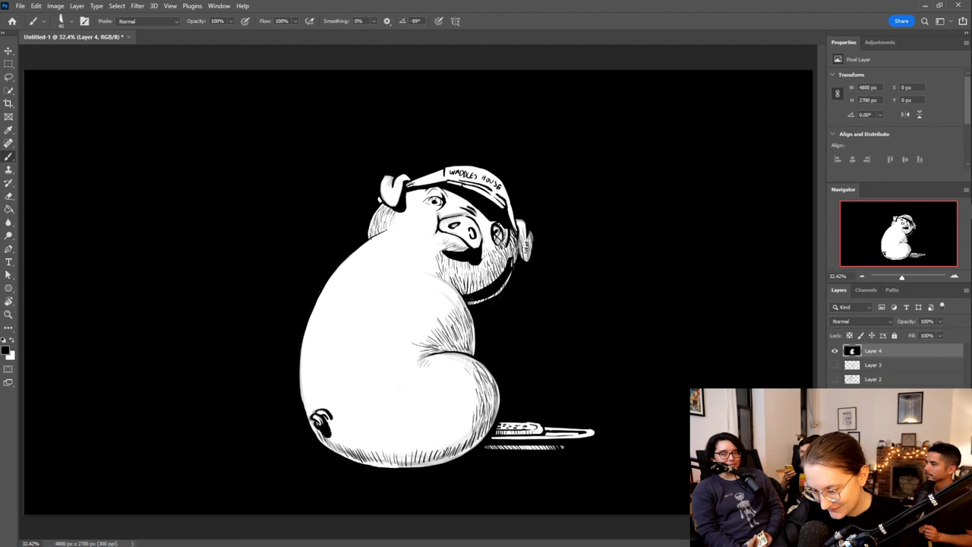
drag(435, 448, 429, 460)
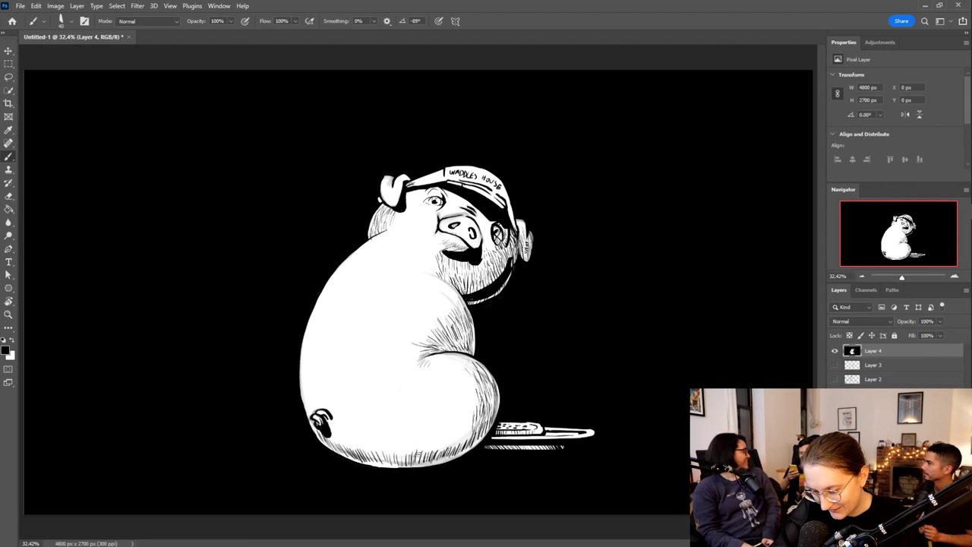
mouse_move(385, 454)
mouse_down()
mouse_move(391, 465)
mouse_move(365, 461)
mouse_up()
Lengthen and thicken the underside hatching with a second row of overlapping black strokes
drag(472, 432, 456, 449)
drag(455, 440, 450, 451)
drag(447, 435, 442, 454)
drag(440, 436, 432, 456)
drag(433, 435, 426, 455)
drag(427, 440, 422, 459)
drag(422, 437, 417, 451)
drag(415, 442, 407, 462)
drag(409, 439, 404, 461)
drag(397, 462, 397, 447)
drag(395, 459, 390, 443)
drag(388, 458, 384, 445)
drag(383, 458, 378, 443)
mouse_move(377, 451)
mouse_down()
mouse_move(355, 430)
mouse_move(352, 440)
mouse_move(334, 425)
mouse_move(336, 443)
mouse_move(317, 433)
mouse_move(343, 444)
mouse_move(346, 425)
mouse_move(357, 445)
mouse_move(374, 448)
mouse_up()
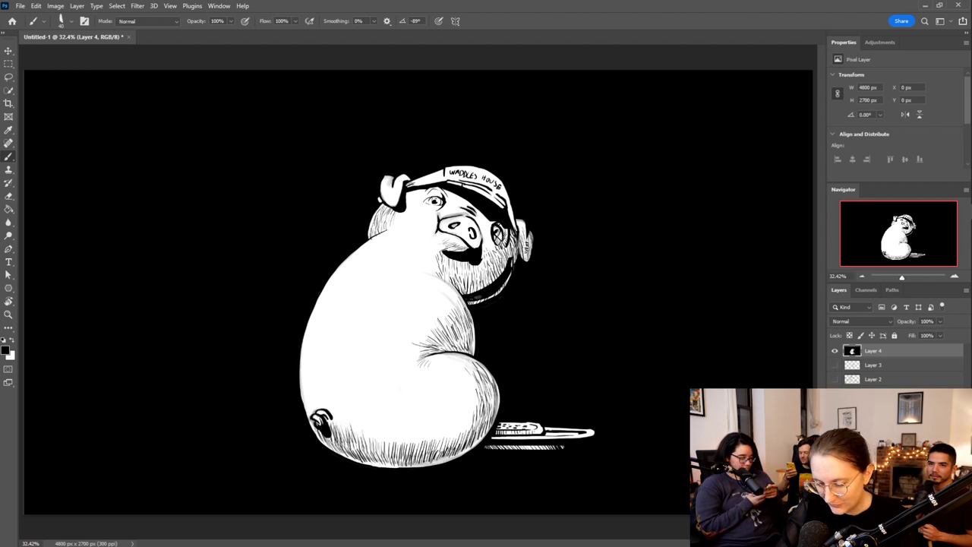
Deepen the shadow along the haunch's lower edge and beneath the tail with heavier black strokes
mouse_move(467, 413)
mouse_down()
mouse_move(472, 429)
mouse_move(486, 427)
mouse_move(492, 406)
mouse_move(486, 428)
mouse_move(431, 460)
mouse_up()
drag(479, 427, 469, 443)
drag(489, 419, 486, 429)
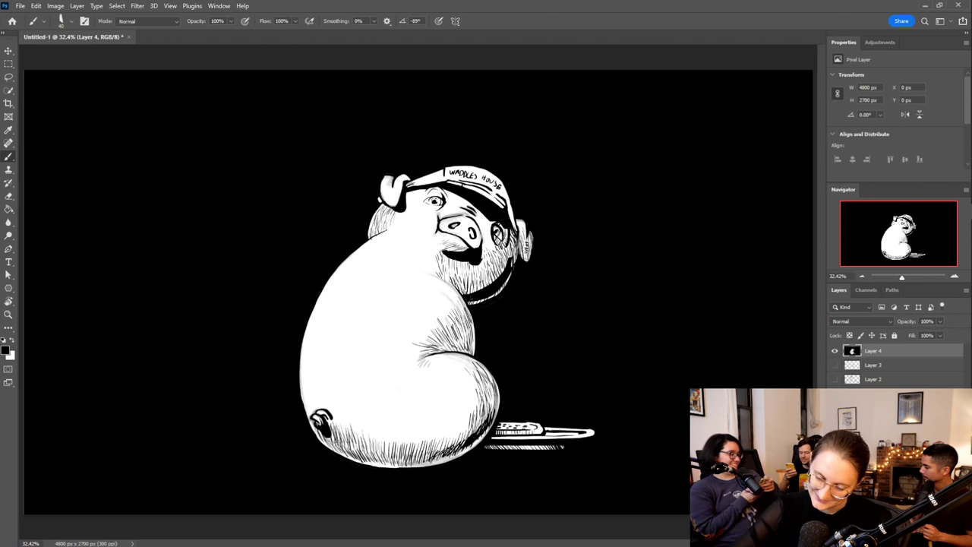
mouse_move(323, 426)
mouse_down()
mouse_move(312, 444)
mouse_move(339, 455)
mouse_up()
mouse_move(360, 442)
mouse_down()
mouse_move(344, 457)
mouse_move(355, 459)
mouse_up()
mouse_move(378, 443)
mouse_down()
mouse_move(362, 463)
mouse_move(387, 462)
mouse_up()
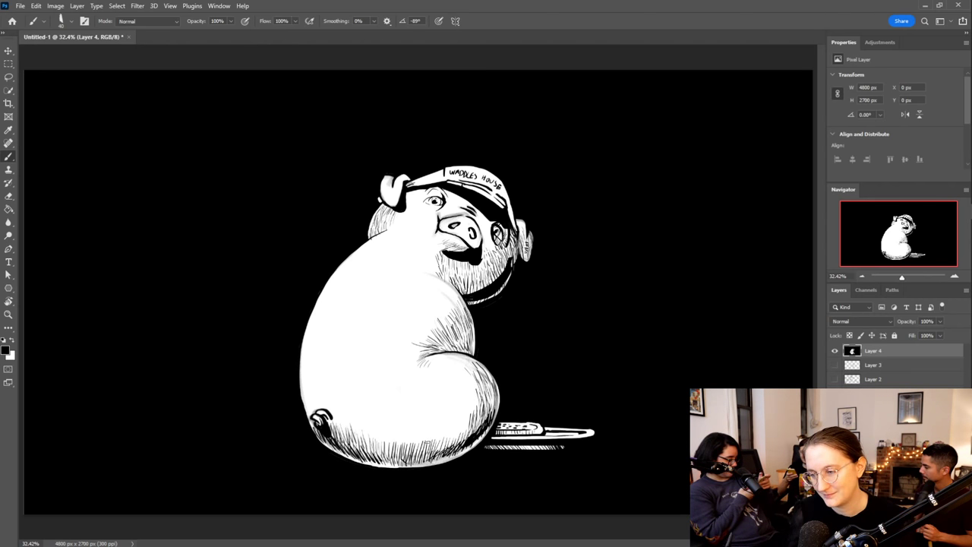
Darken the haunch's outer contour and extend its hatching inward with fine black strokes
key(e)
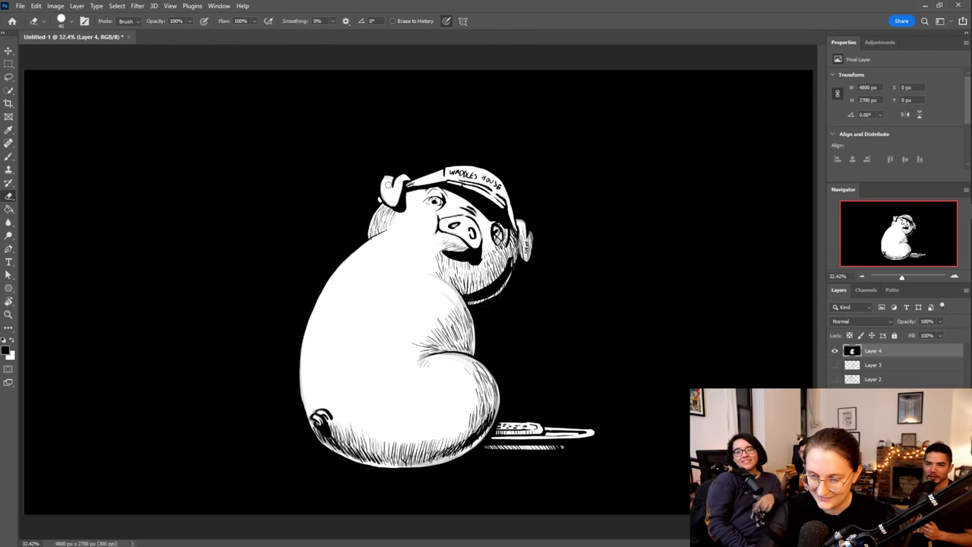
key(b)
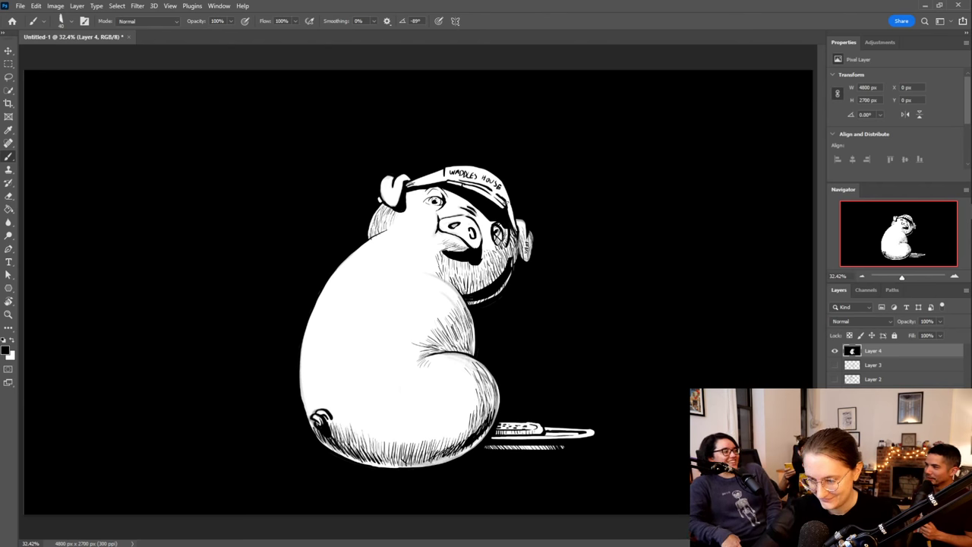
key(e)
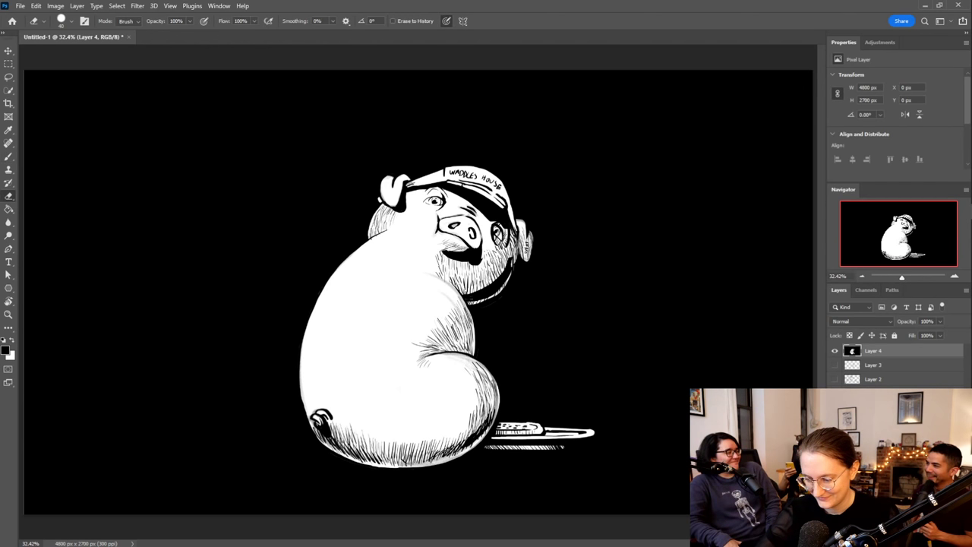
key(b)
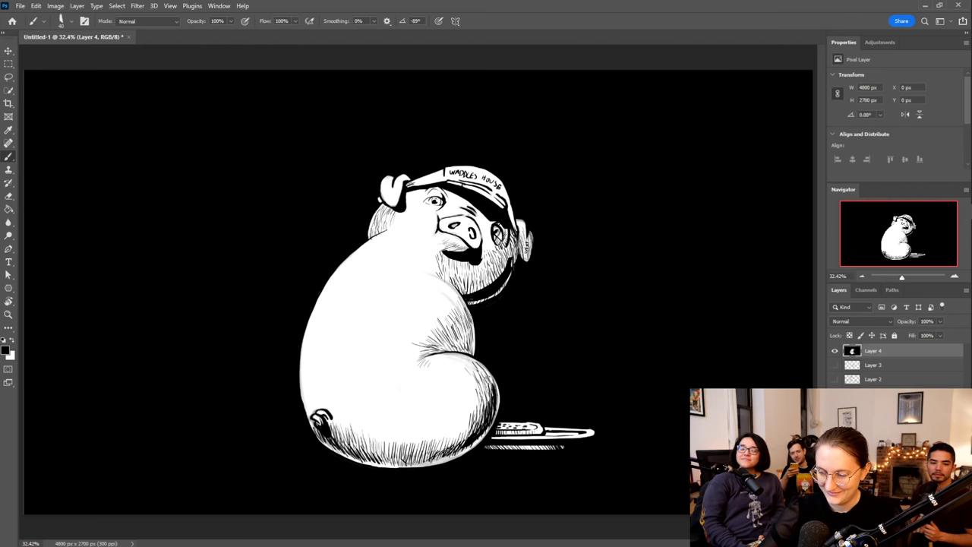
drag(483, 371, 491, 386)
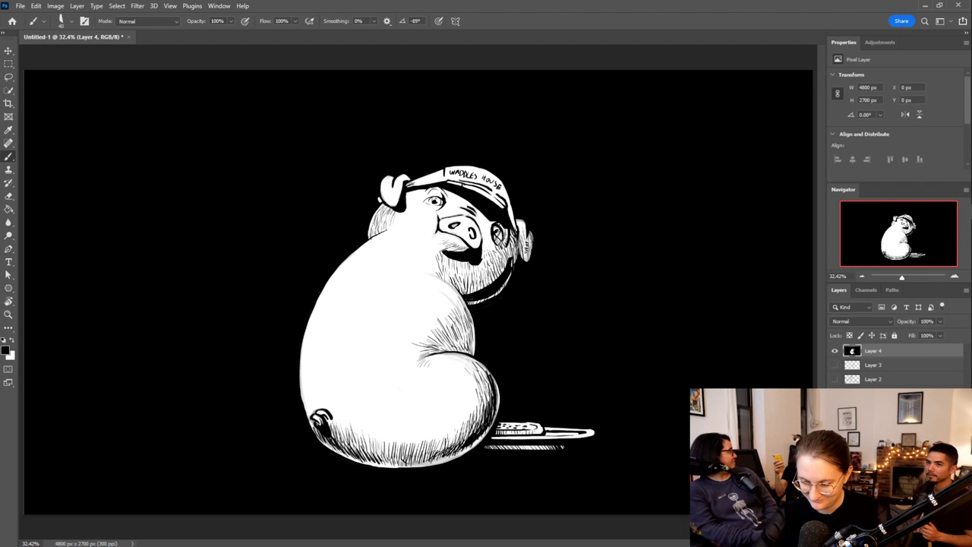
mouse_move(453, 428)
mouse_down()
mouse_move(448, 451)
mouse_move(434, 455)
mouse_move(440, 447)
mouse_up()
mouse_move(460, 420)
mouse_down()
mouse_move(457, 440)
mouse_move(465, 429)
mouse_up()
mouse_move(482, 396)
mouse_down()
mouse_move(470, 418)
mouse_move(479, 410)
mouse_up()
drag(484, 387, 479, 405)
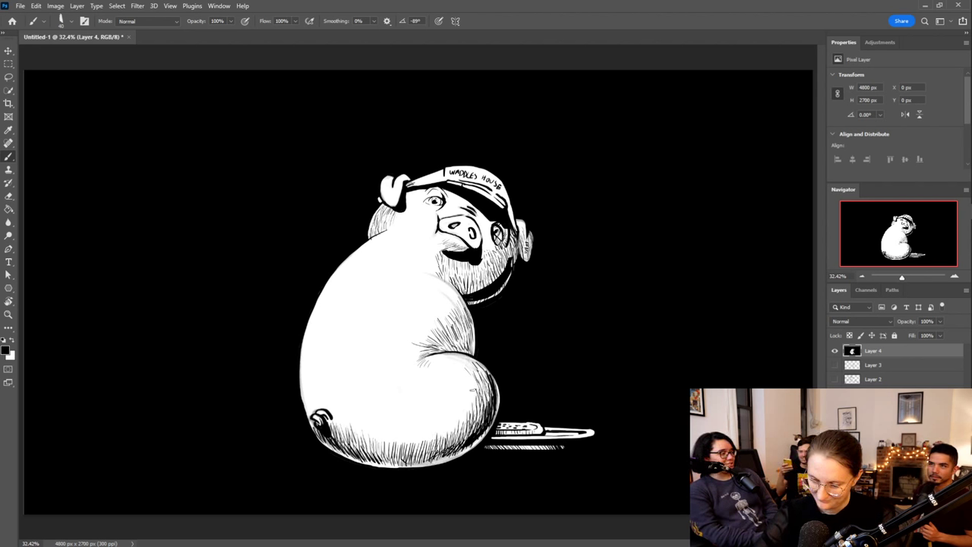
Hatch long, thin vertical fur strokes down the outer edge of the pig's back above the tail
drag(312, 329, 316, 359)
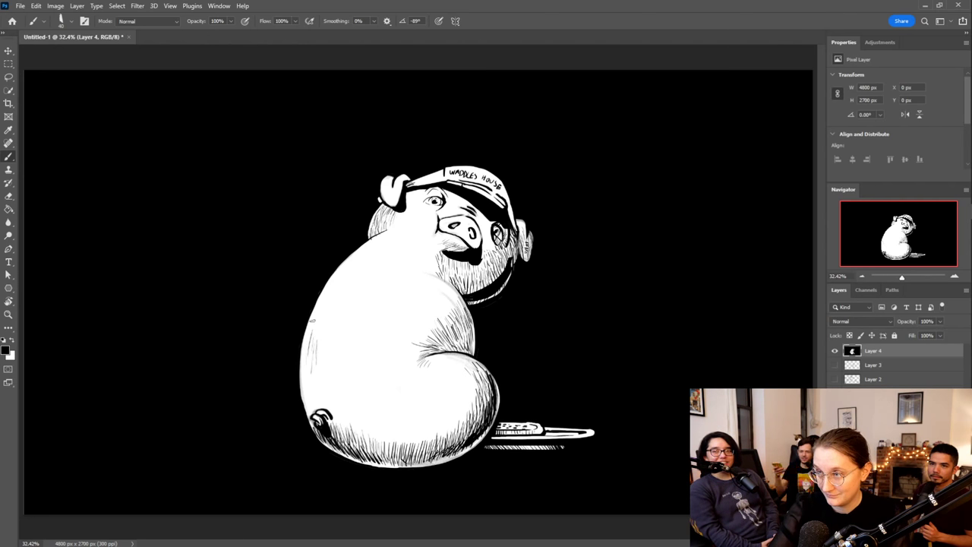
drag(307, 354, 307, 379)
drag(313, 360, 313, 382)
mouse_move(316, 369)
mouse_down()
mouse_move(311, 399)
mouse_move(322, 404)
mouse_move(310, 411)
mouse_up()
drag(301, 361, 314, 404)
drag(316, 378, 328, 407)
Extend long, fine fur strokes upward across the lower body, from beside the tail to the haunch
mouse_move(332, 390)
mouse_down()
mouse_move(340, 424)
mouse_move(342, 397)
mouse_up()
drag(342, 413, 351, 433)
mouse_move(352, 401)
mouse_down()
mouse_move(357, 438)
mouse_move(375, 453)
mouse_move(362, 445)
mouse_up()
drag(347, 425, 353, 437)
mouse_move(334, 402)
mouse_down()
mouse_move(343, 436)
mouse_move(336, 432)
mouse_move(319, 411)
mouse_move(373, 443)
mouse_up()
drag(368, 436, 372, 448)
drag(370, 413, 383, 452)
drag(377, 416, 389, 453)
drag(390, 422, 396, 451)
drag(401, 428, 409, 452)
drag(414, 425, 431, 453)
drag(434, 430, 439, 449)
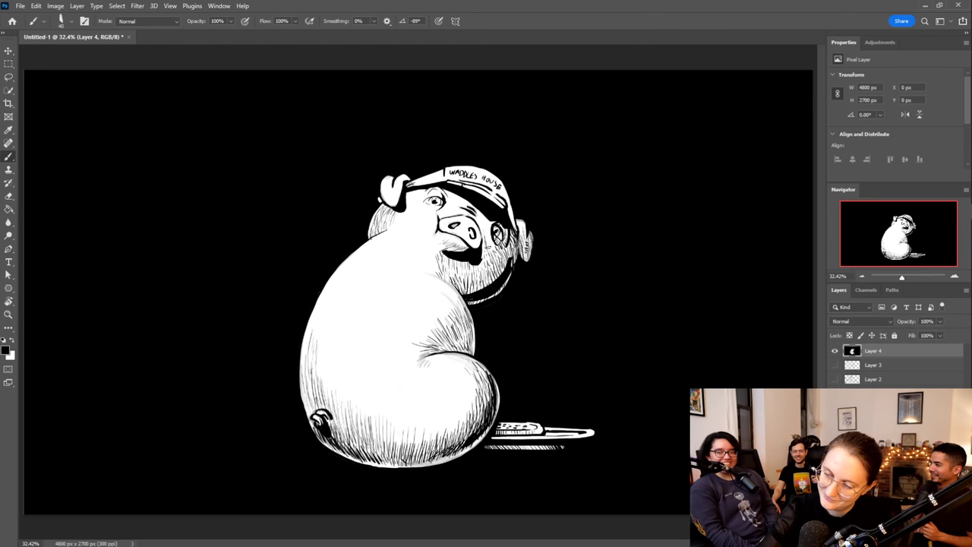
Hatch fine shading around the pig's eyes and on its ears, and darken the shadowed cheek and jaw
drag(478, 219, 479, 233)
drag(481, 219, 484, 234)
drag(486, 222, 491, 236)
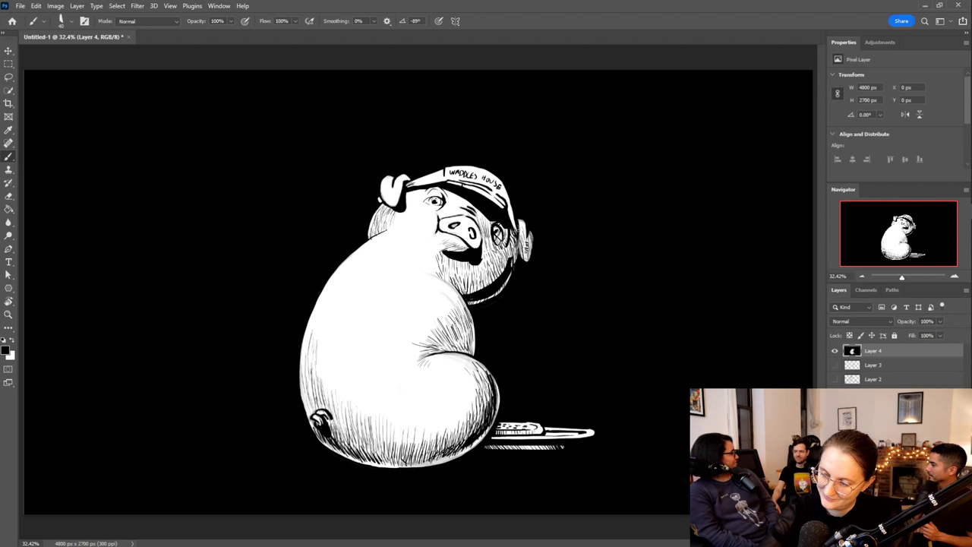
drag(516, 219, 526, 230)
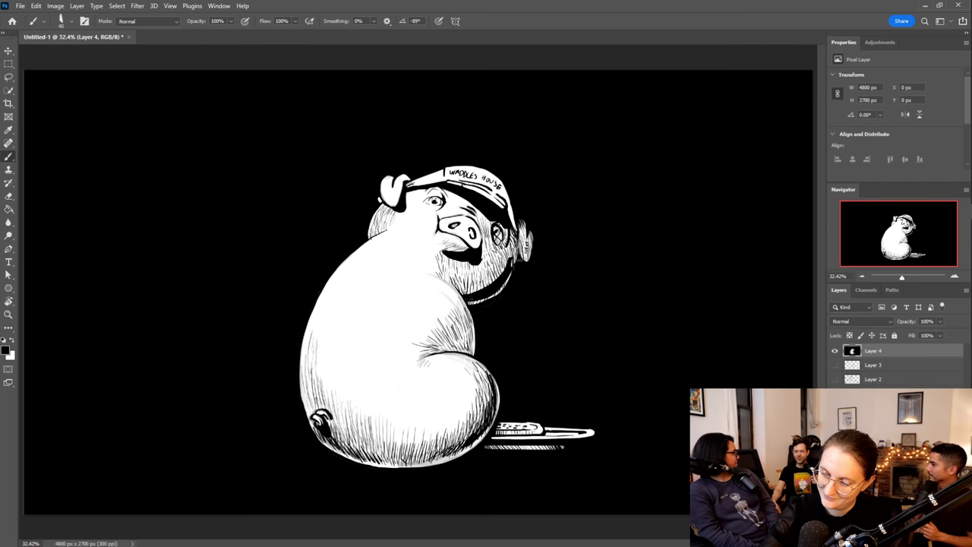
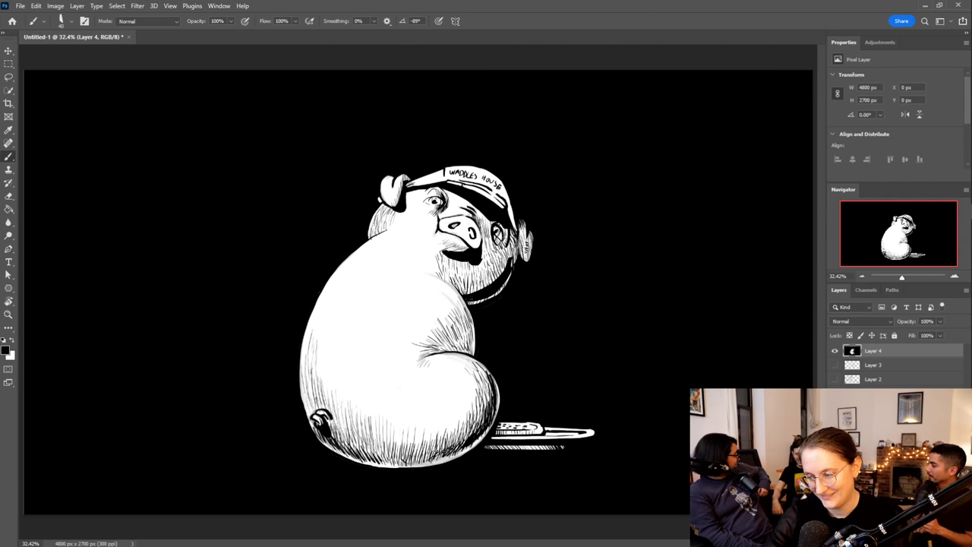
drag(471, 210, 477, 217)
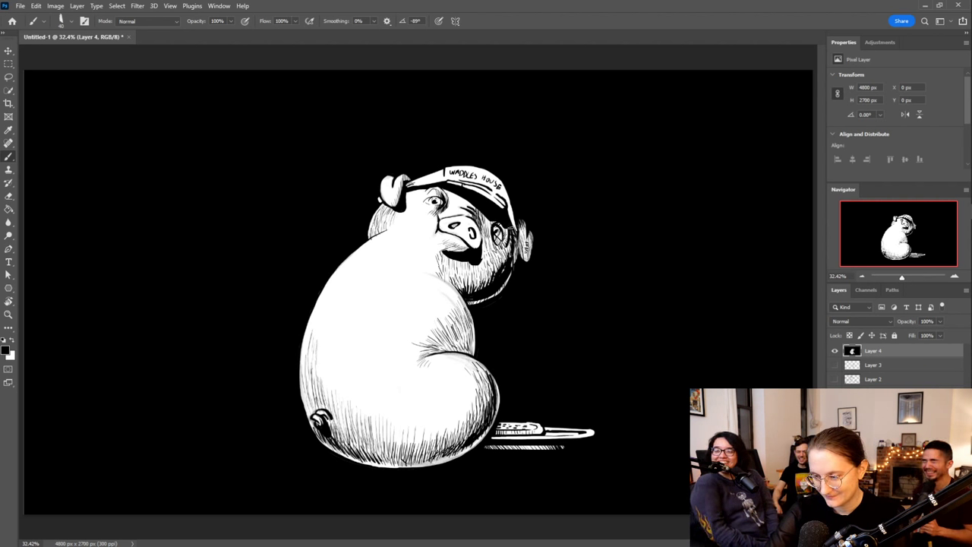
mouse_move(511, 243)
mouse_down()
mouse_move(510, 227)
mouse_move(510, 257)
mouse_move(497, 265)
mouse_up()
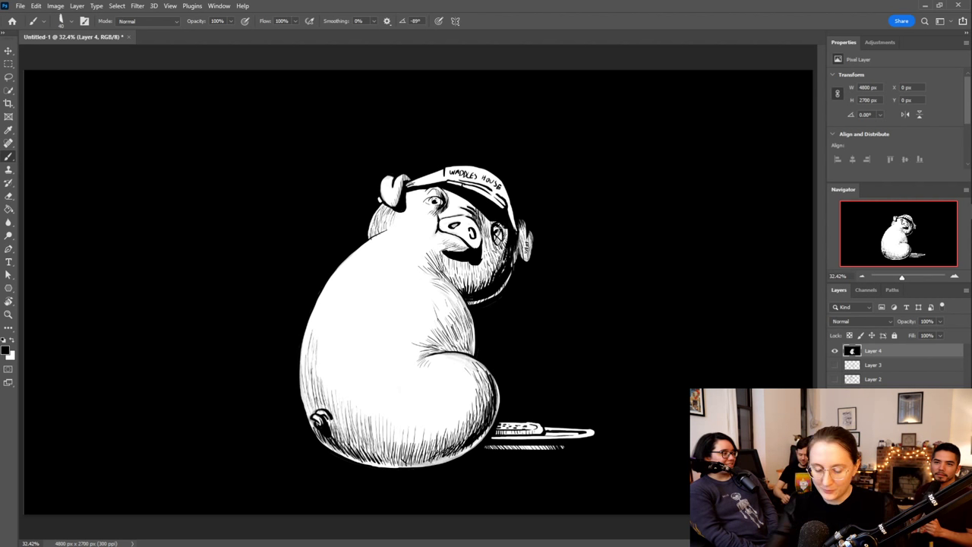
Build up dense black shading on the lower outer edge of the pig's arm, just above the haunch crease
key(e)
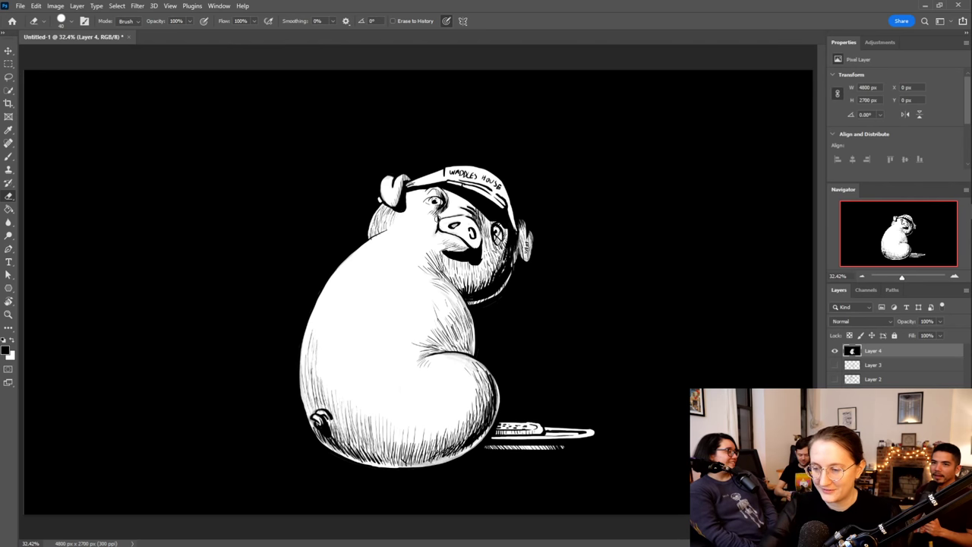
key(b)
key(b)
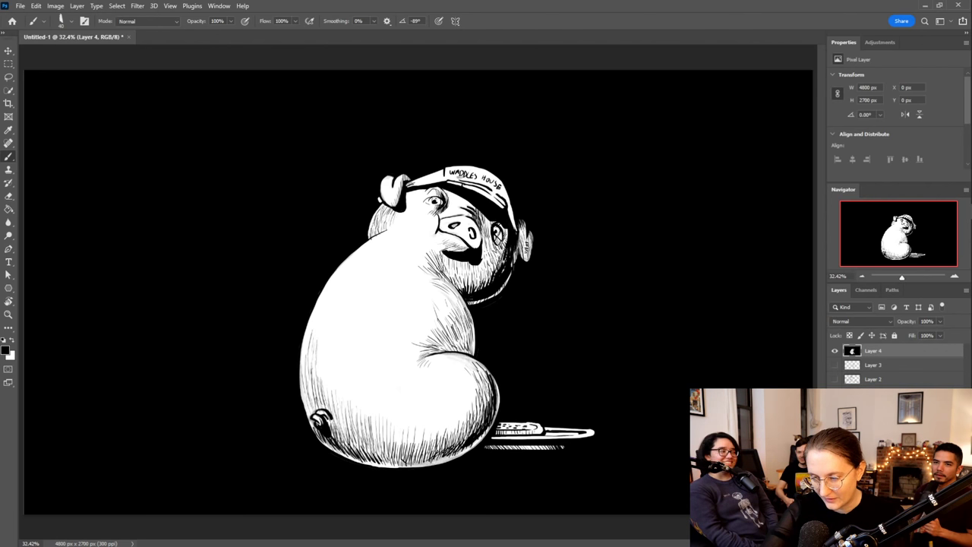
key(e)
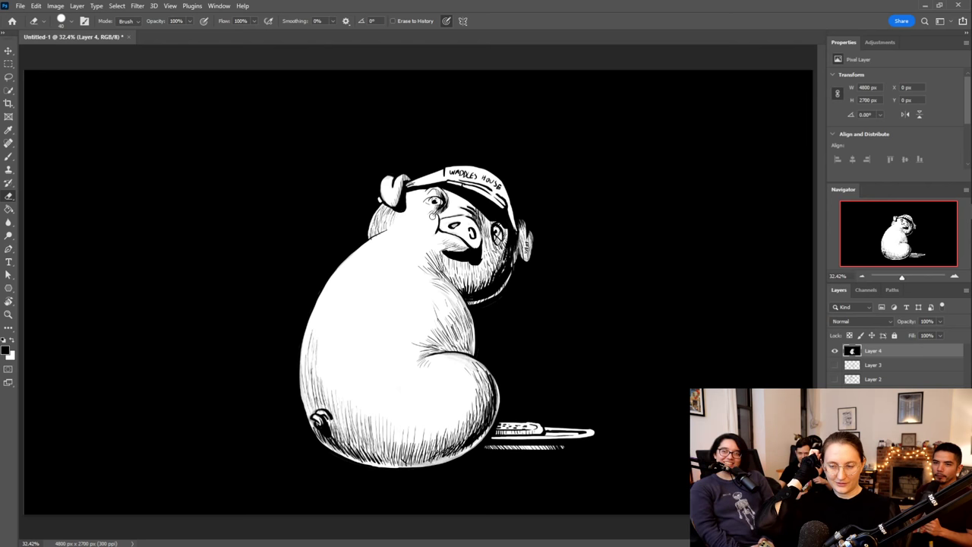
key(b)
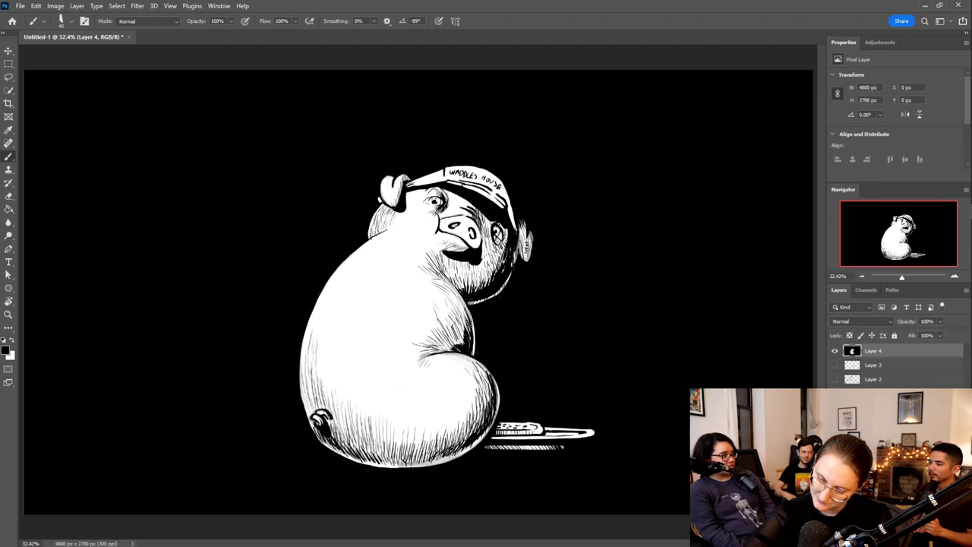
mouse_move(466, 336)
mouse_down()
mouse_move(471, 347)
mouse_move(470, 331)
mouse_up()
drag(455, 326, 463, 347)
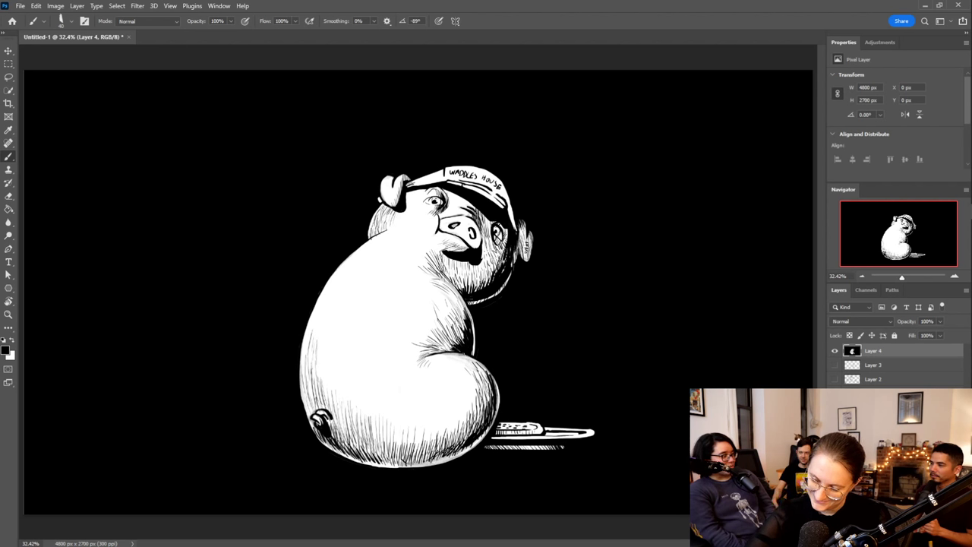
mouse_move(452, 332)
mouse_down()
mouse_move(460, 345)
mouse_move(467, 331)
mouse_up()
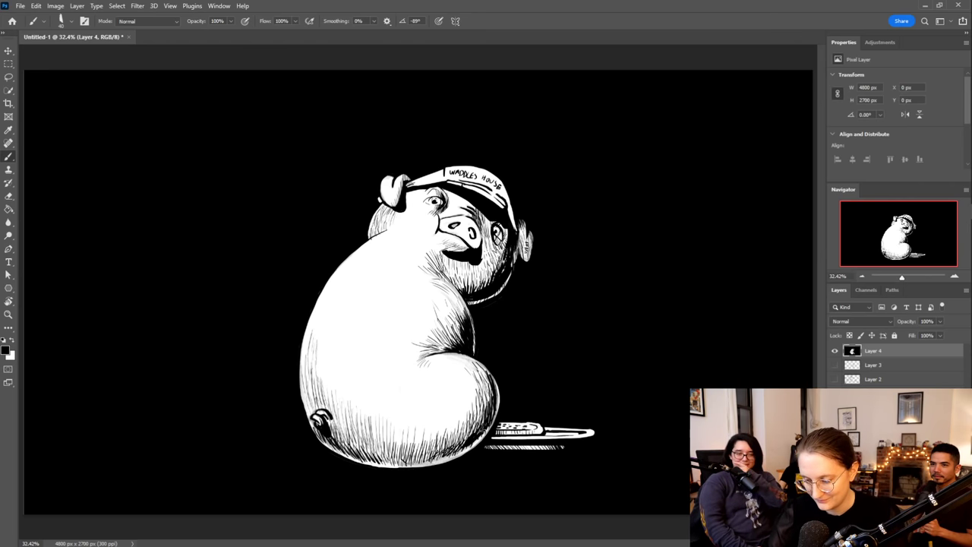
Break up the pig's lower outline with black strokes and darken the texture of the food on the plate
mouse_move(472, 448)
mouse_down()
mouse_move(477, 439)
mouse_move(443, 454)
mouse_up()
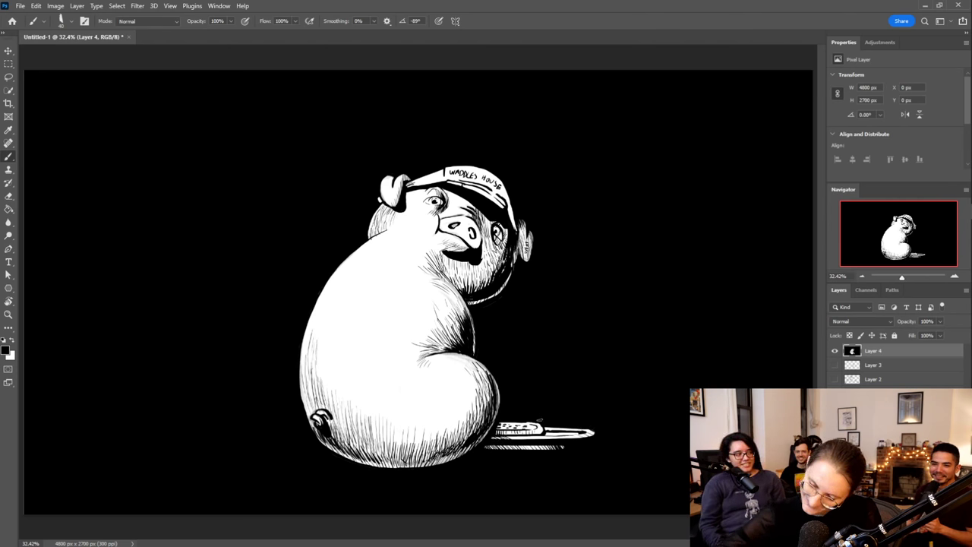
drag(493, 429, 541, 427)
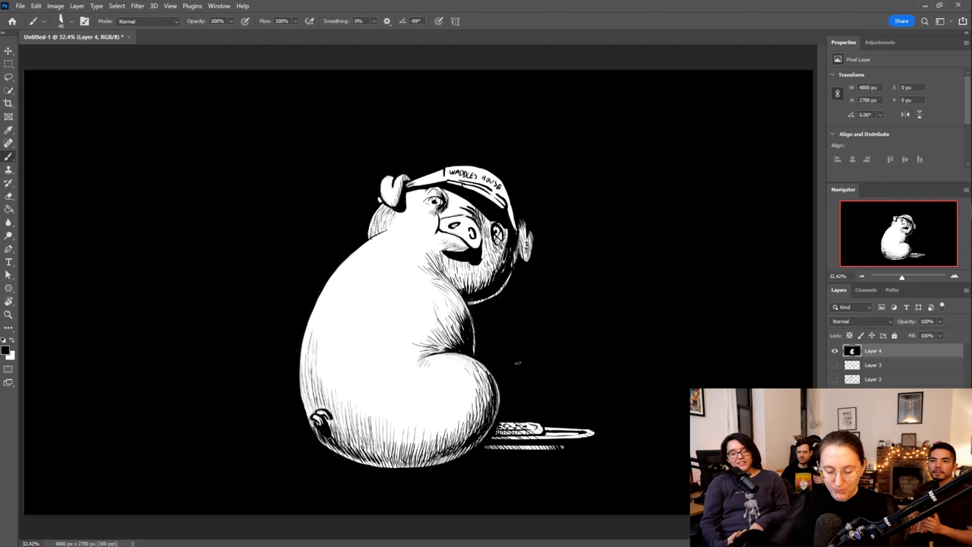
Erase a white coffee mug with a curved handle out of the black at the plate's far end and ink its opening
key(e)
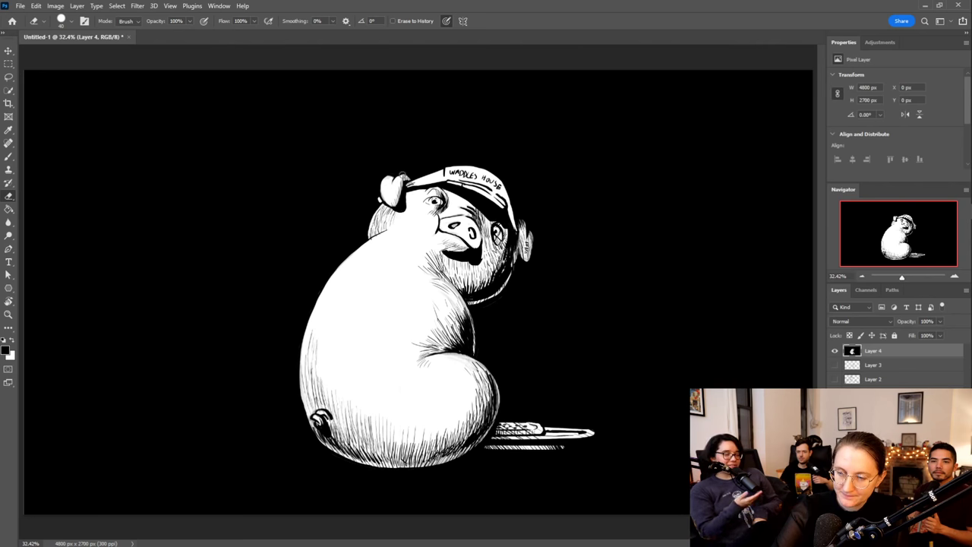
key(r)
key(e)
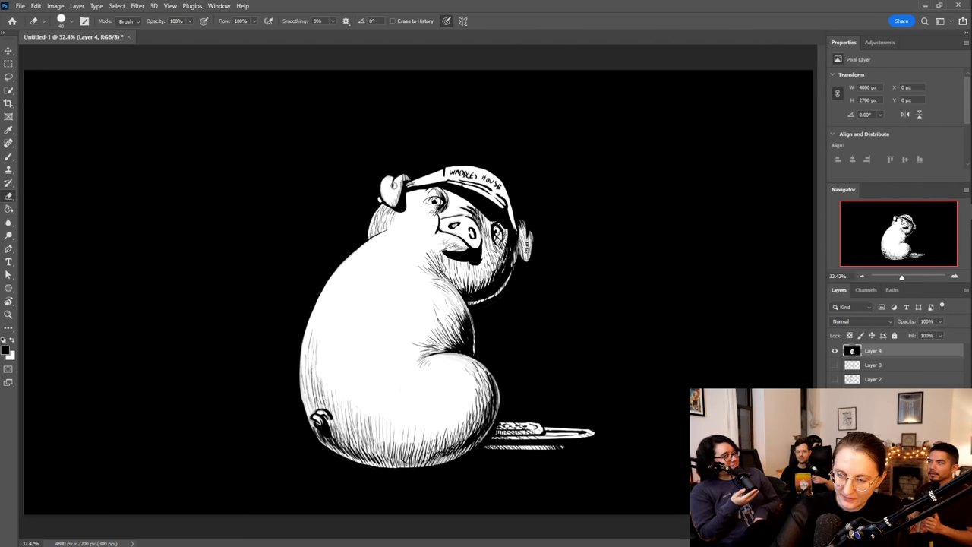
mouse_move(563, 420)
mouse_down()
mouse_move(563, 407)
mouse_move(595, 405)
mouse_move(594, 423)
mouse_move(604, 412)
mouse_move(607, 425)
mouse_move(569, 413)
mouse_move(593, 408)
mouse_move(564, 426)
mouse_move(596, 419)
mouse_move(570, 414)
mouse_up()
key(b)
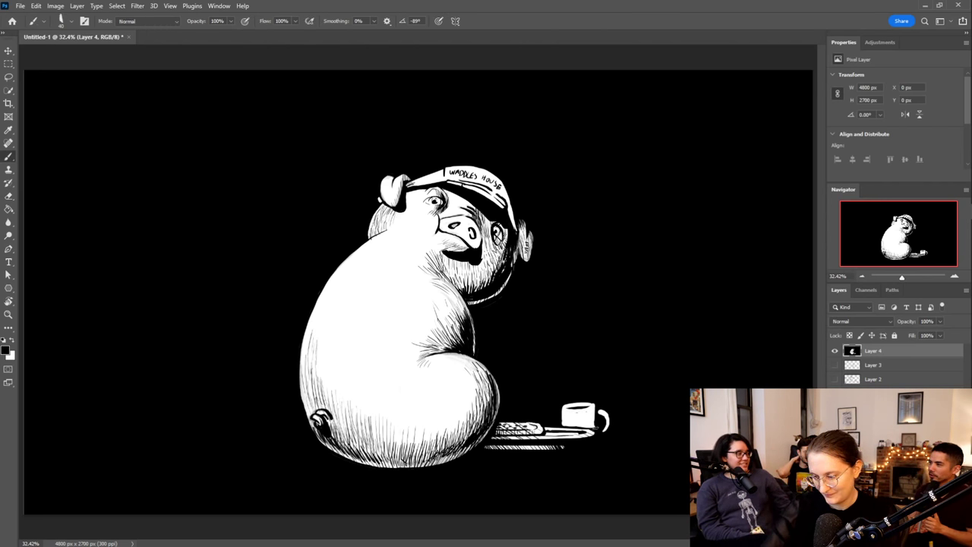
Redraw the mug's opening as a thin rim line and trim the mug's base and side with black
key(e)
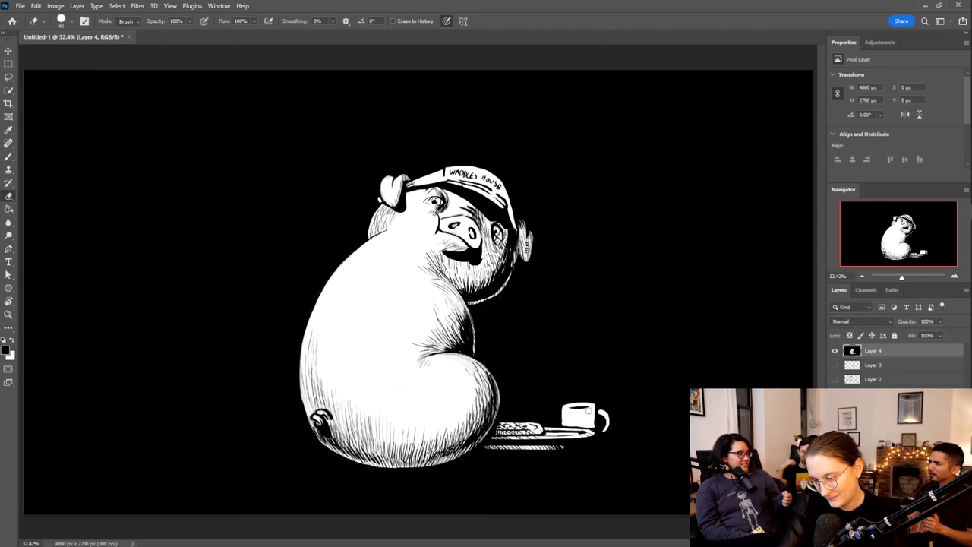
key(b)
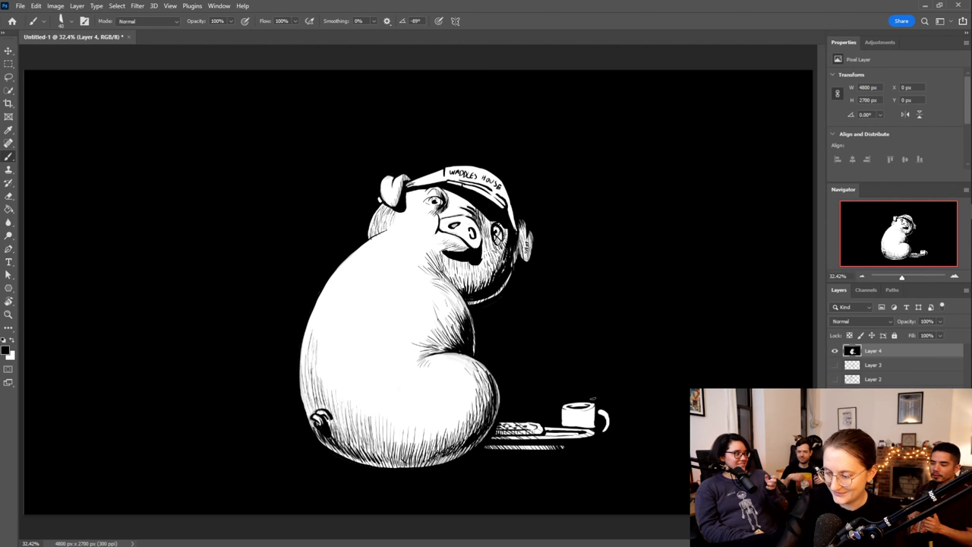
key(e)
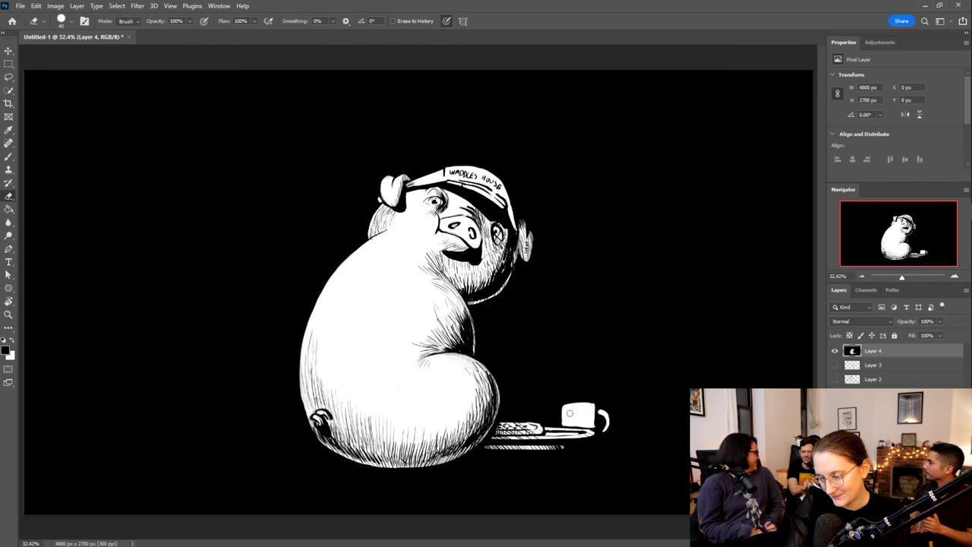
key(b)
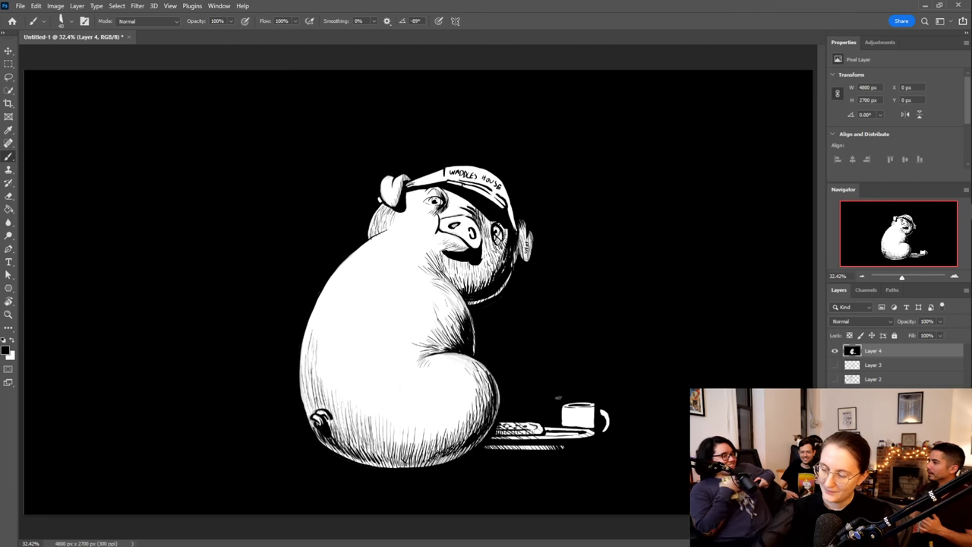
drag(560, 425, 597, 429)
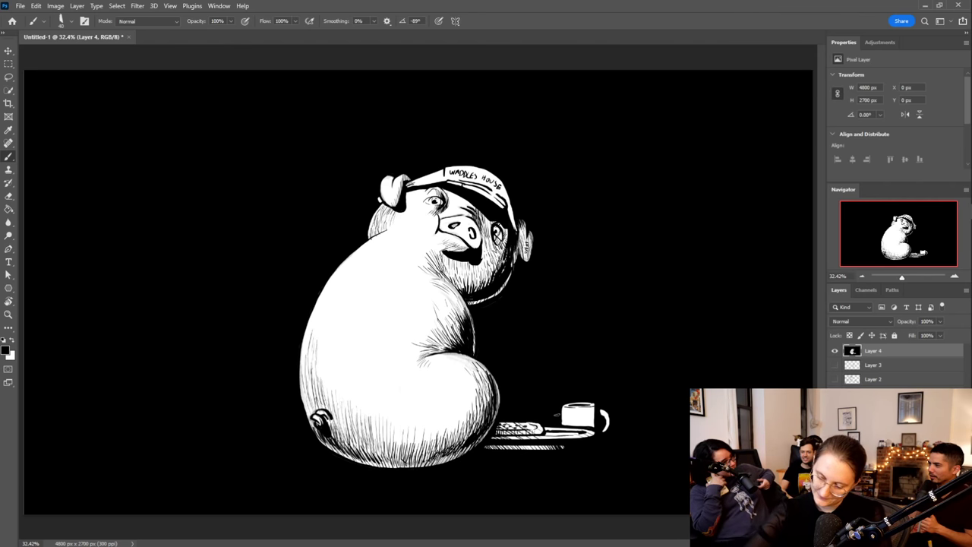
drag(560, 405, 561, 423)
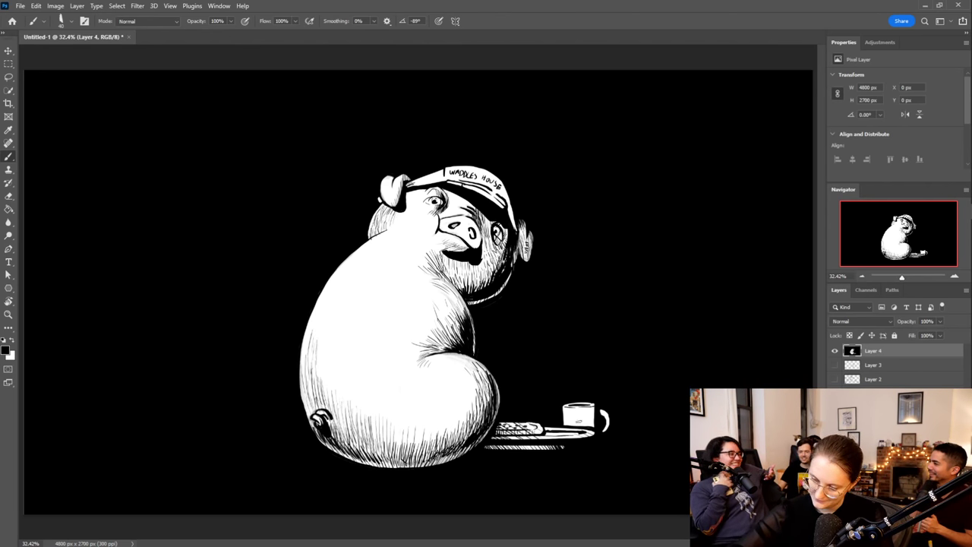
Hatch the mug's side and handle with black strokes and draw a small face on its front
drag(575, 415, 589, 428)
drag(579, 414, 595, 426)
drag(582, 412, 593, 420)
drag(581, 407, 595, 416)
drag(586, 406, 595, 413)
drag(590, 406, 594, 409)
key(e)
key(ctrl+z)
key(ctrl+z)
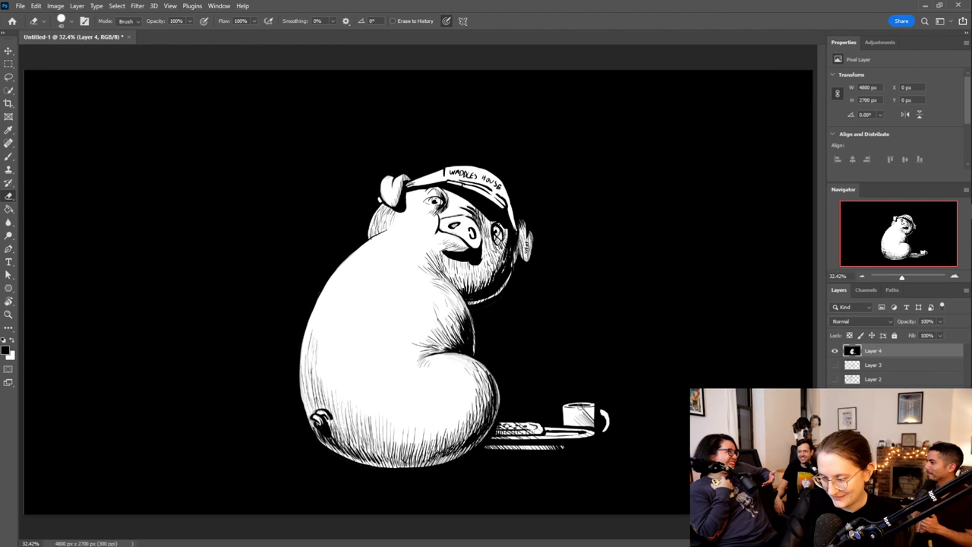
key(b)
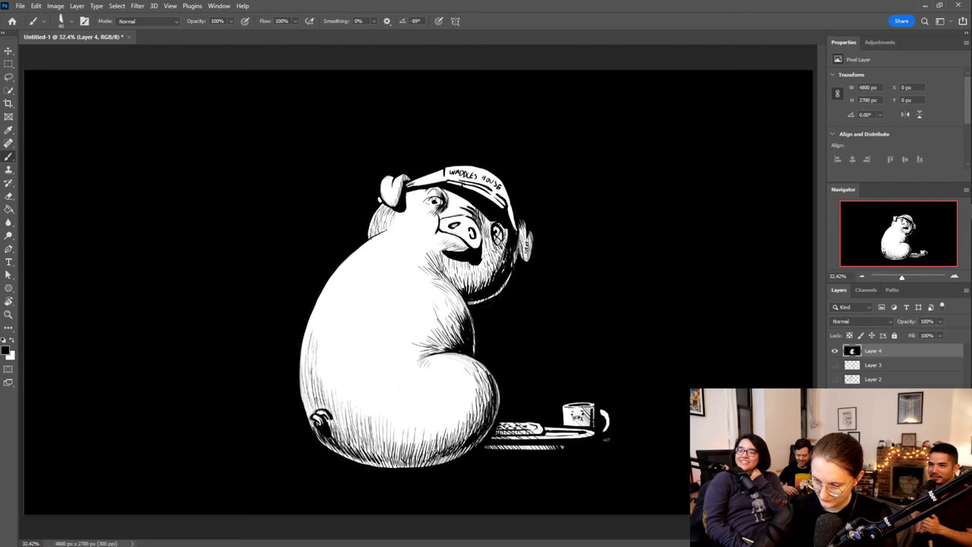
drag(603, 427, 607, 414)
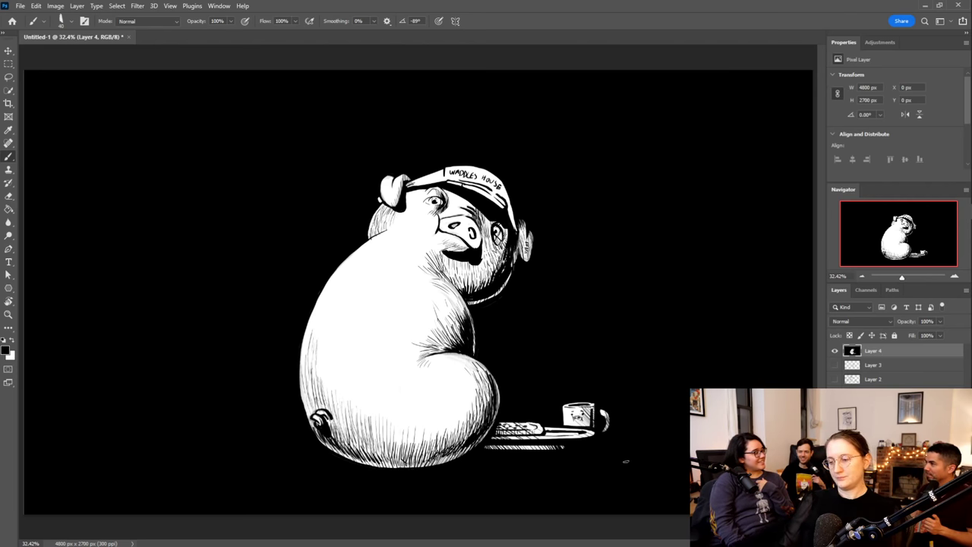
Round off the plate's far end with a white rim line and darken the pig's curly tail
key(e)
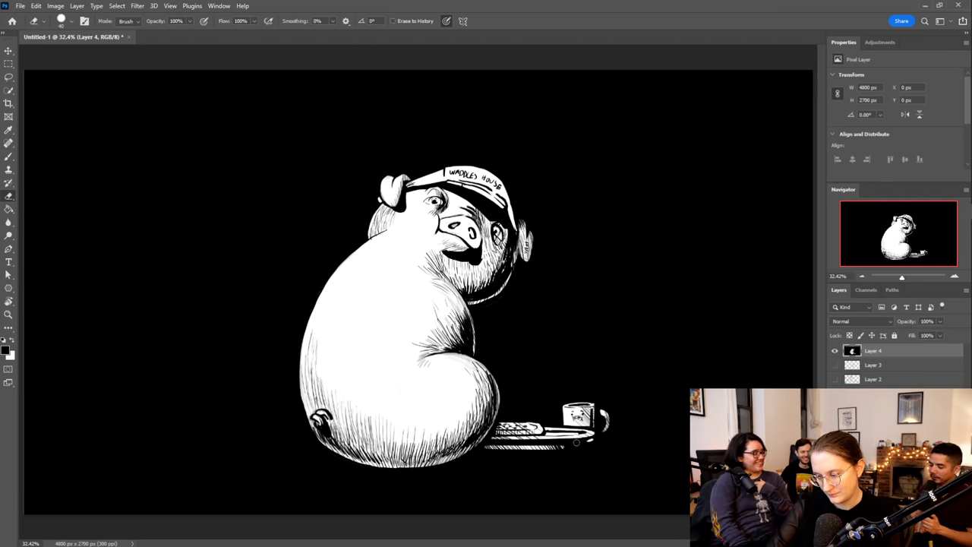
key(b)
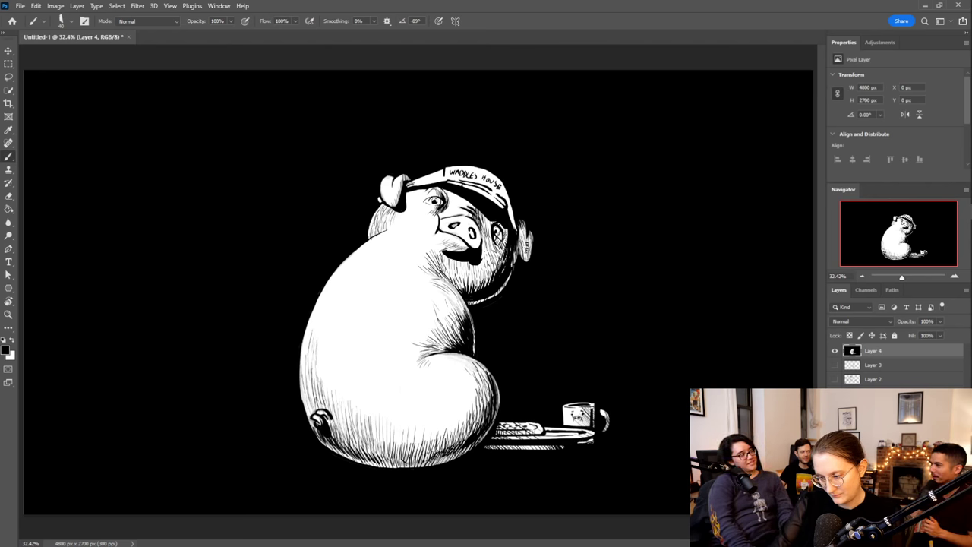
key(e)
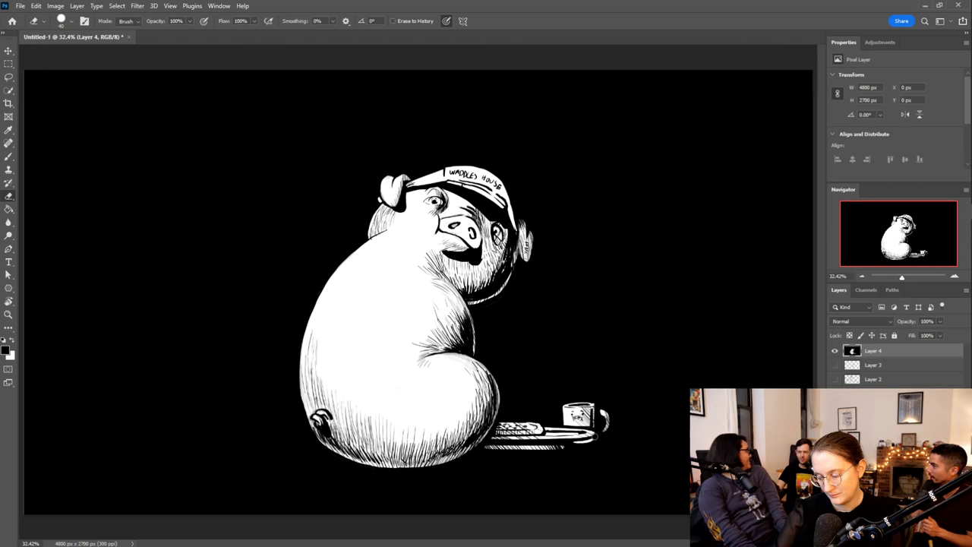
key(b)
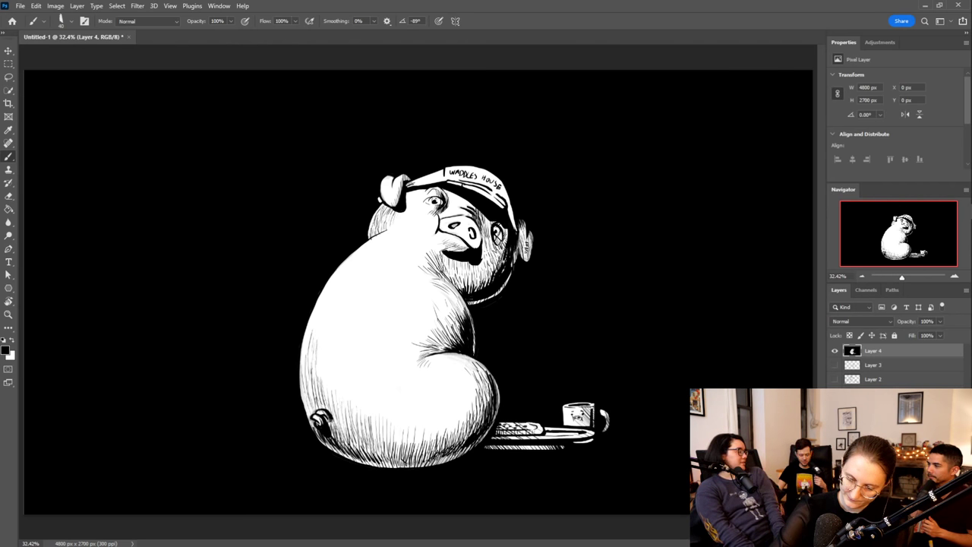
drag(326, 417, 329, 433)
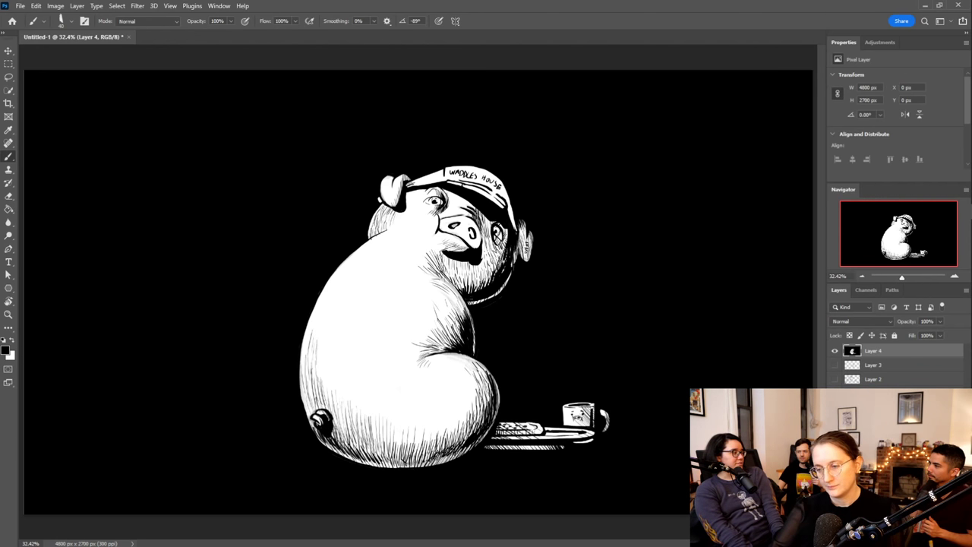
Deepen the black shading on the pig's lower cheek and on its far ear
key(e)
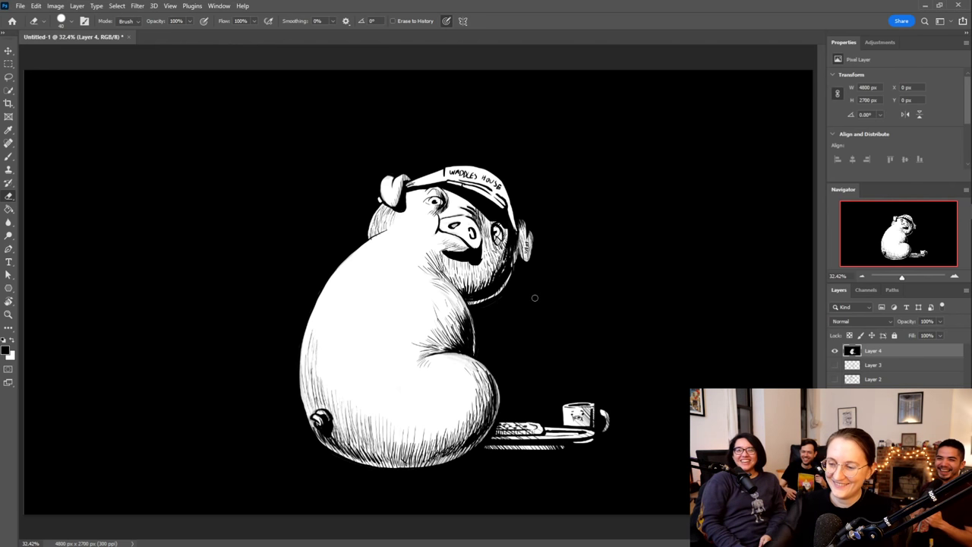
key(b)
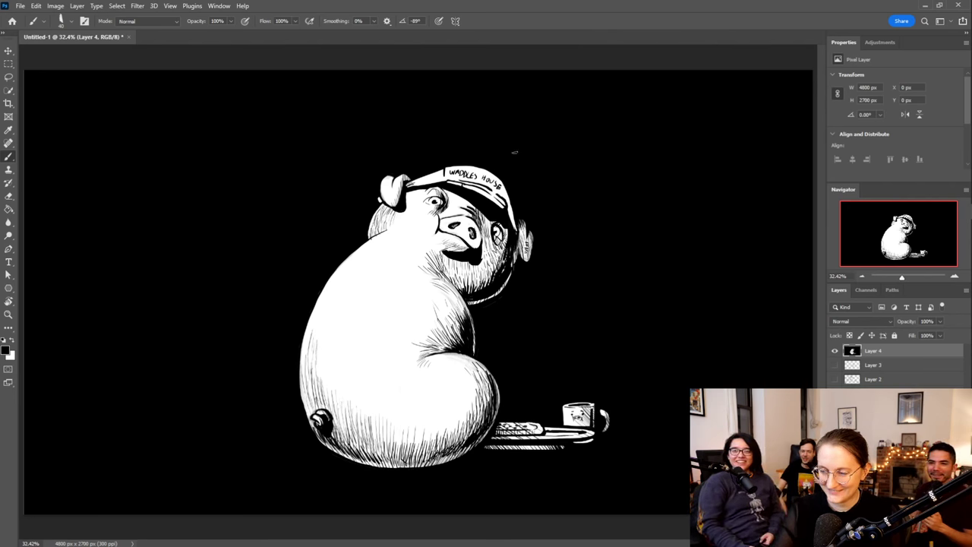
key(e)
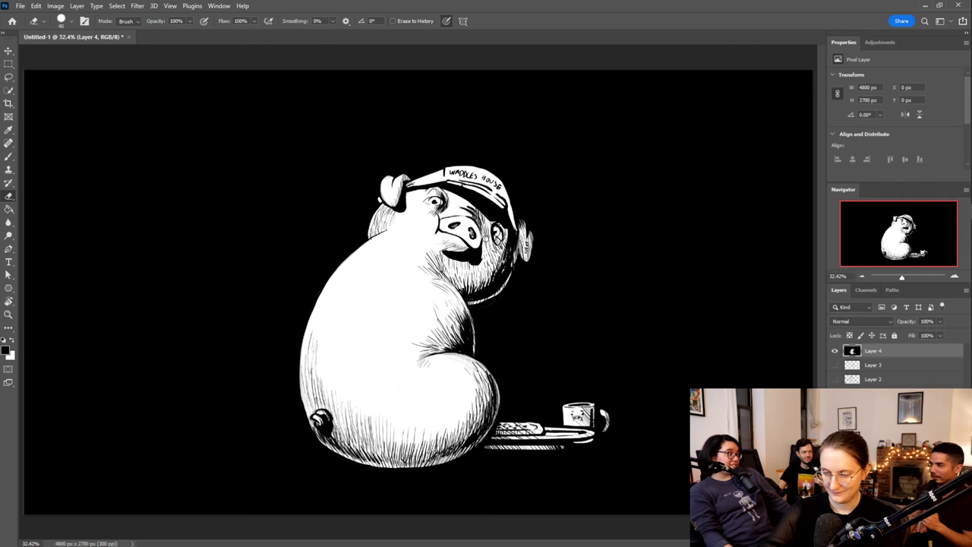
key(b)
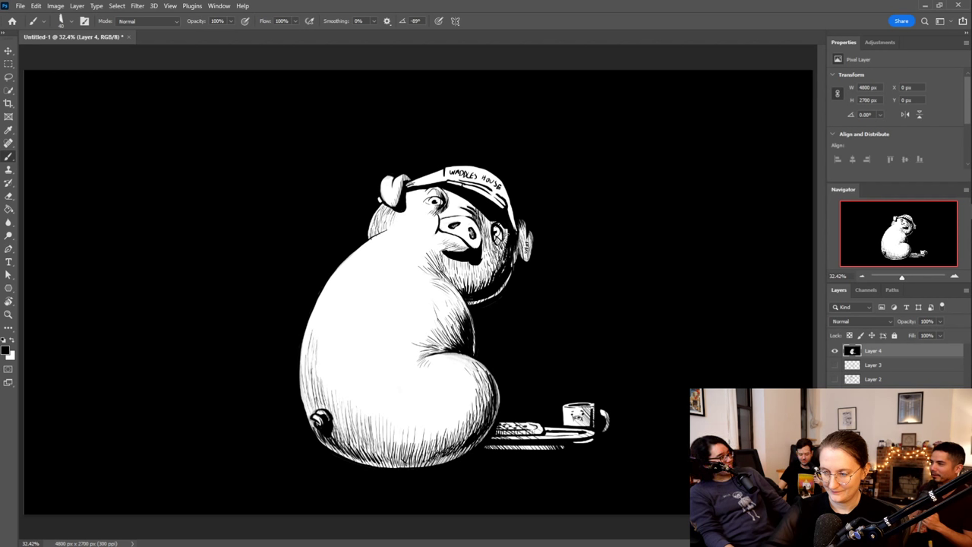
mouse_move(472, 271)
mouse_down()
mouse_move(466, 286)
mouse_move(483, 286)
mouse_up()
drag(499, 249, 492, 272)
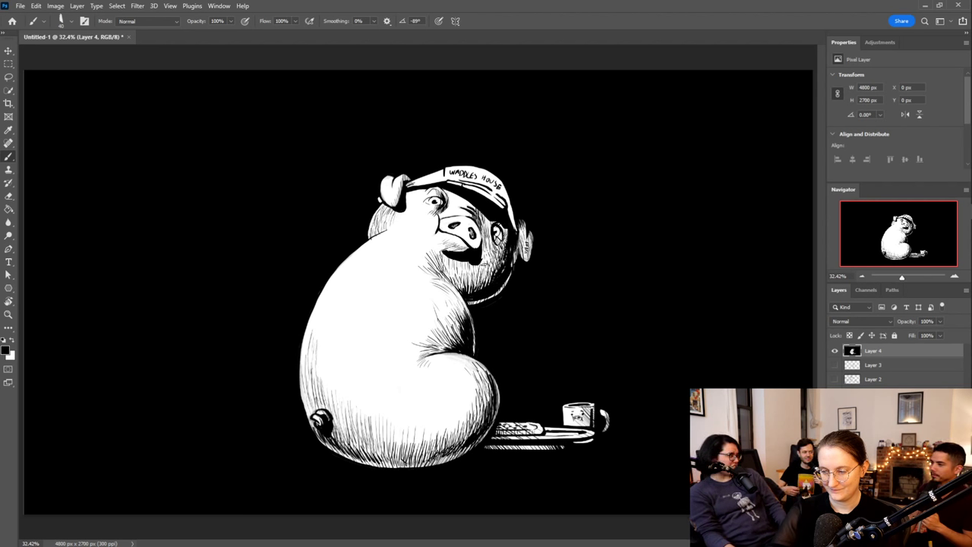
drag(525, 258, 527, 230)
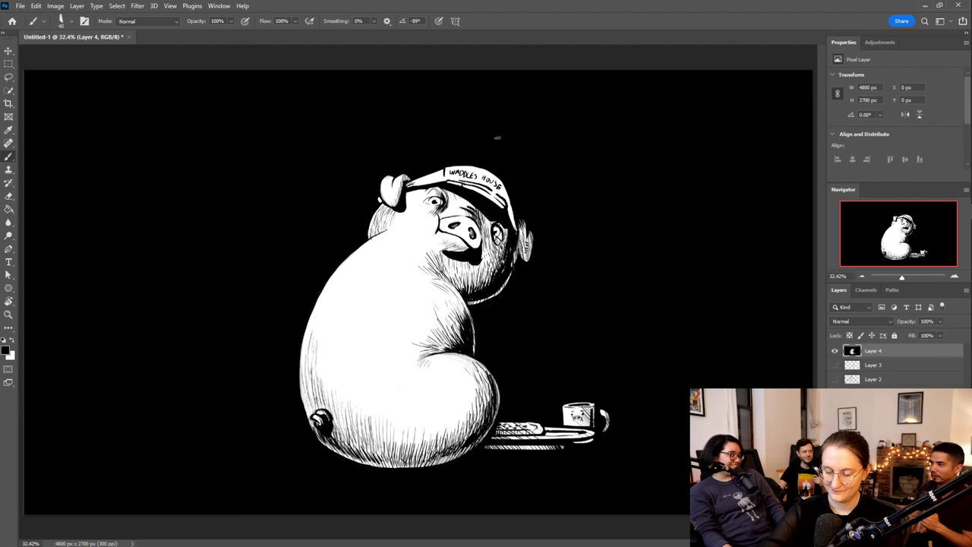
Thicken the black fur strokes along the lower edge of the pig's back, above and below the tail
mouse_move(305, 405)
mouse_down()
mouse_move(303, 366)
mouse_move(308, 374)
mouse_up()
drag(319, 409, 315, 381)
mouse_move(314, 411)
mouse_down()
mouse_move(310, 383)
mouse_move(308, 418)
mouse_up()
drag(304, 378, 312, 419)
drag(307, 386, 316, 417)
mouse_move(305, 369)
mouse_down()
mouse_move(313, 414)
mouse_move(351, 448)
mouse_up()
drag(322, 433, 334, 440)
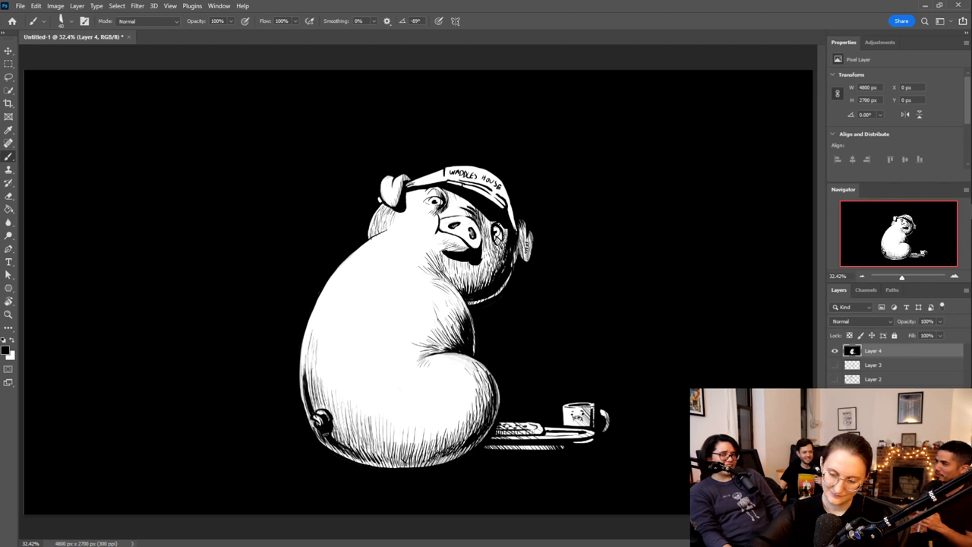
Build up dense black fur hatching along the pig's underside from the tail around to the outer haunch
drag(339, 435, 388, 463)
mouse_move(388, 454)
mouse_down()
mouse_move(412, 466)
mouse_move(392, 461)
mouse_up()
mouse_move(390, 451)
mouse_down()
mouse_move(404, 464)
mouse_move(436, 463)
mouse_up()
drag(429, 444, 452, 462)
mouse_move(448, 433)
mouse_down()
mouse_move(465, 459)
mouse_move(469, 446)
mouse_up()
drag(466, 413, 485, 433)
mouse_move(485, 392)
mouse_down()
mouse_move(491, 410)
mouse_move(458, 441)
mouse_up()
mouse_move(459, 442)
mouse_down()
mouse_move(452, 455)
mouse_move(416, 461)
mouse_up()
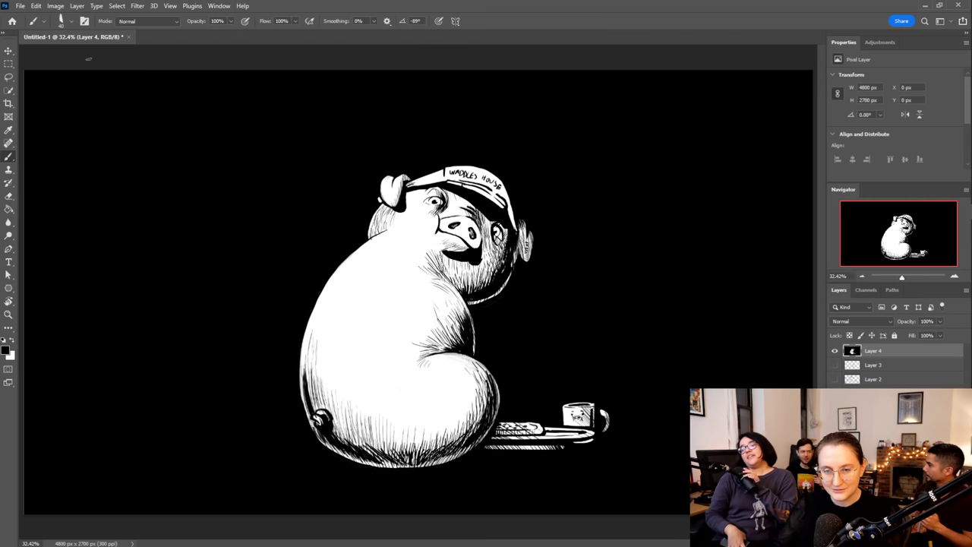
Switch the brush to the Kyle's Animator Pencil preset from the Favorites group
click(71, 22)
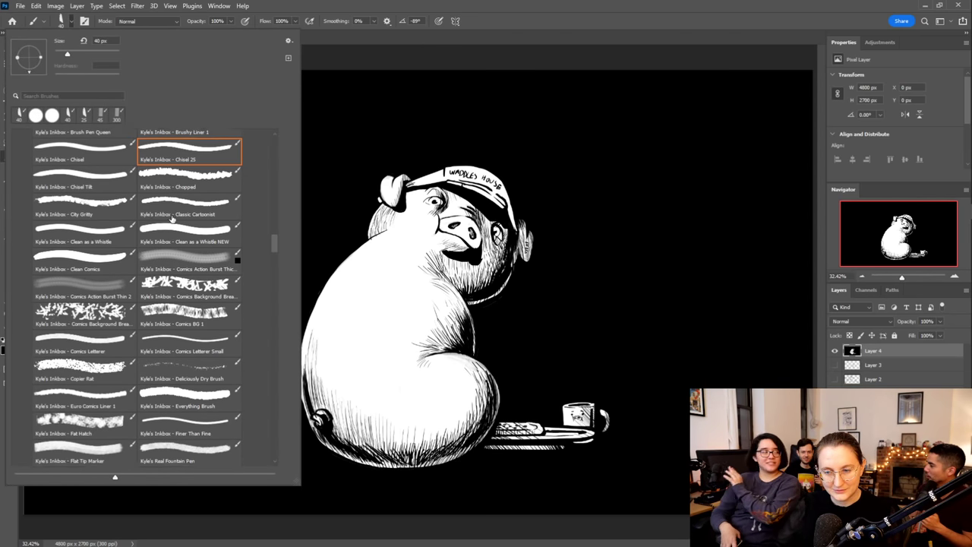
drag(275, 247, 283, 139)
click(73, 211)
click(414, 66)
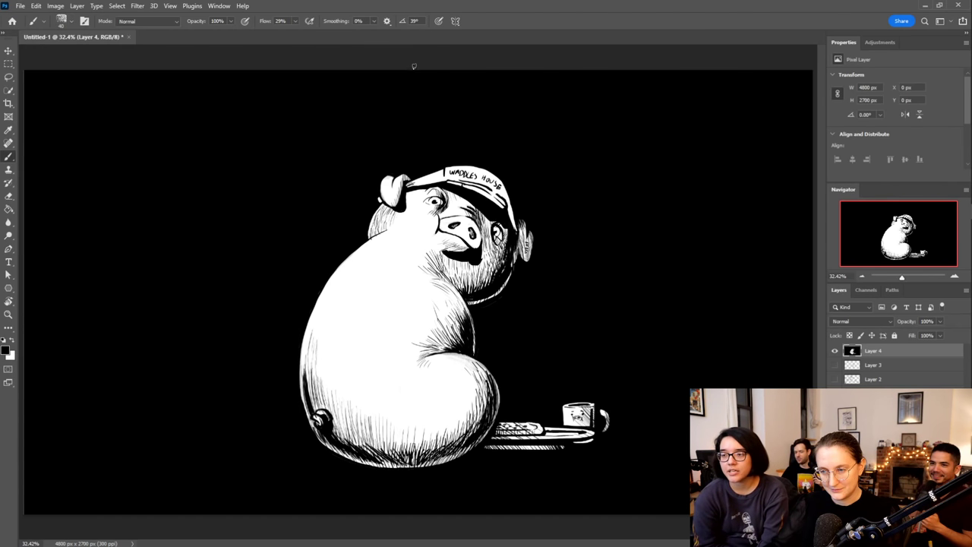
Hide the pig artwork and the other existing layers and add an empty layer for a new drawing
key(ctrl+shift+alt+n)
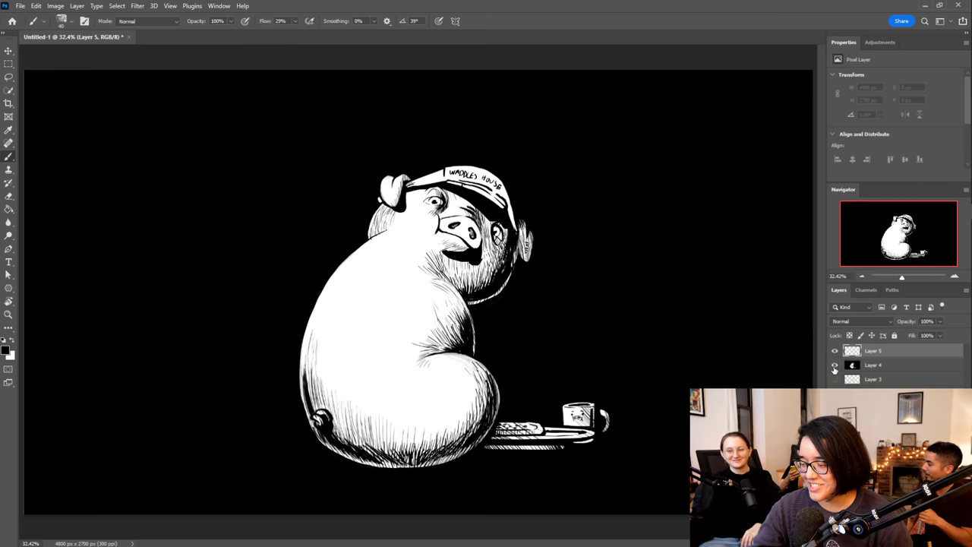
drag(834, 365, 846, 353)
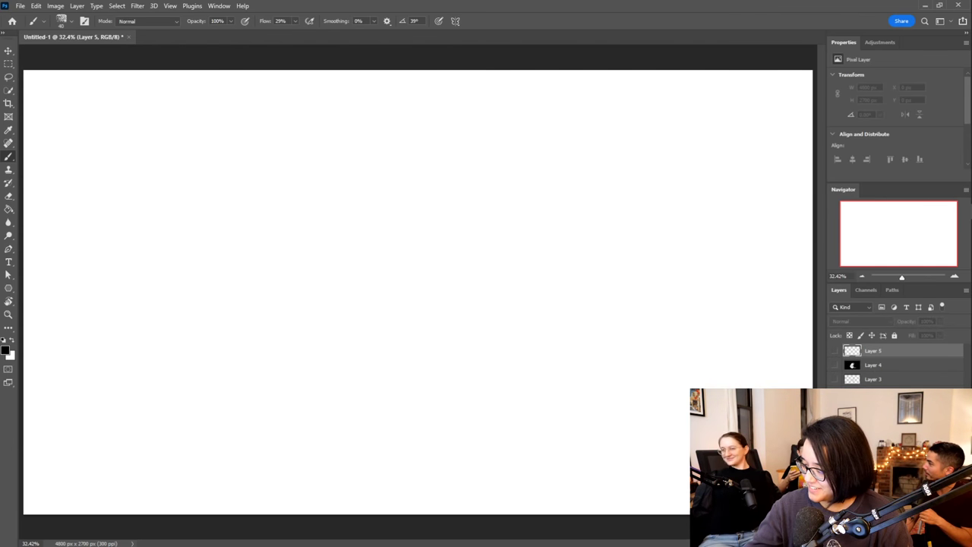
key(ctrl+shift+alt+n)
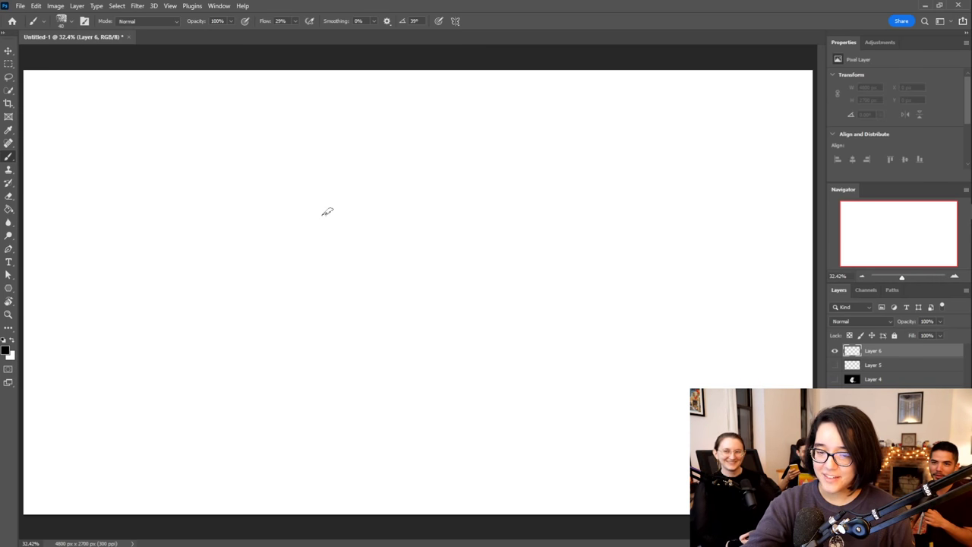
Shrink the pencil brush to a fine tip, try a stroke on the blank canvas and undo it
click(62, 21)
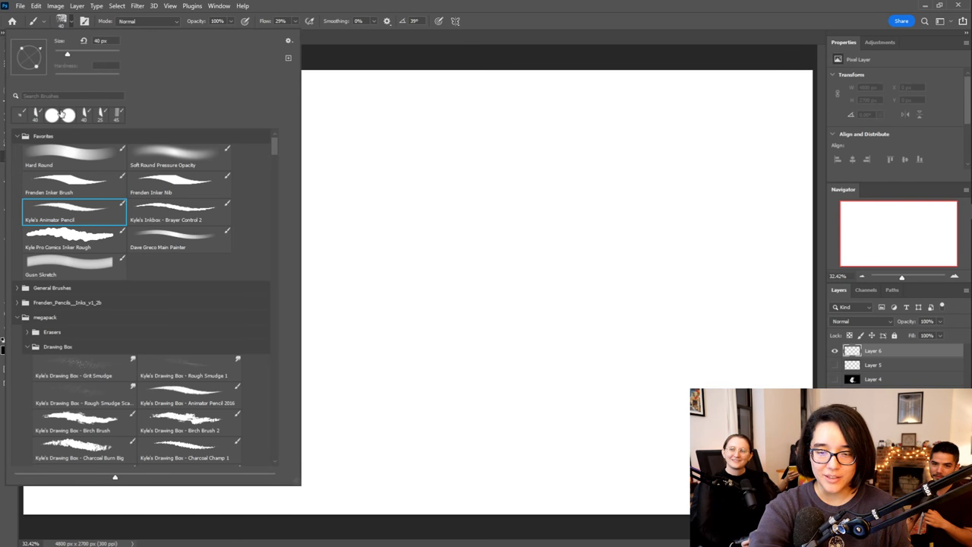
drag(67, 54, 59, 56)
mouse_move(404, 253)
mouse_down()
mouse_move(437, 251)
mouse_move(455, 216)
mouse_move(475, 237)
mouse_move(498, 207)
mouse_move(531, 289)
mouse_up()
key(ctrl+z)
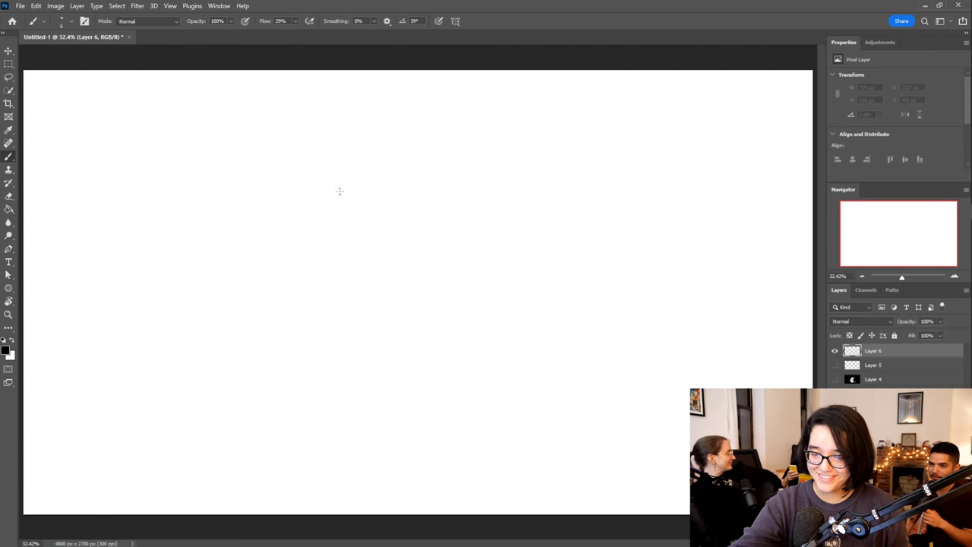
Sketch a light construction circle for the head in the upper middle of the canvas, redrawing its top arc
mouse_move(339, 193)
mouse_down()
mouse_move(373, 132)
mouse_move(360, 170)
mouse_move(341, 165)
mouse_move(427, 155)
mouse_up()
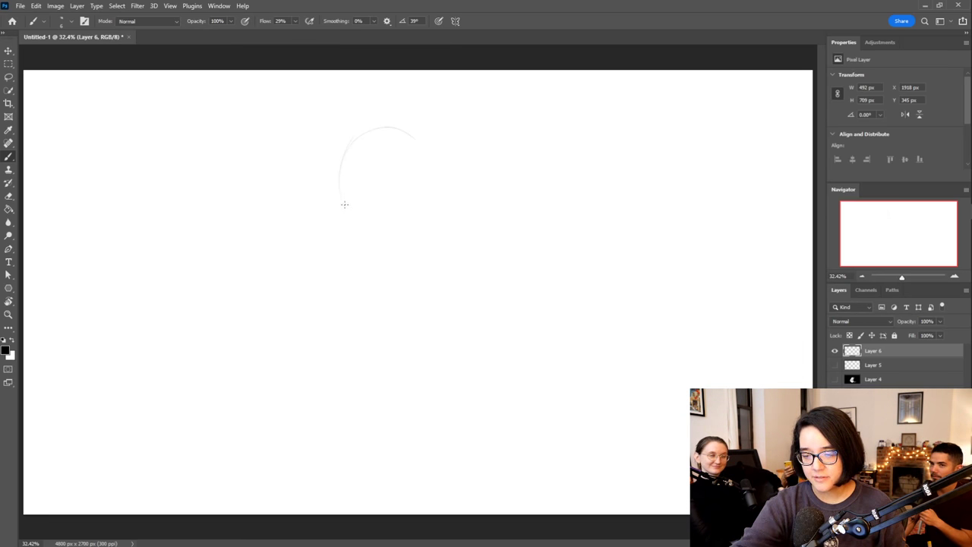
key(ctrl+z)
drag(372, 234, 414, 239)
mouse_move(383, 125)
mouse_down()
mouse_move(449, 147)
mouse_move(446, 182)
mouse_up()
drag(343, 156, 351, 230)
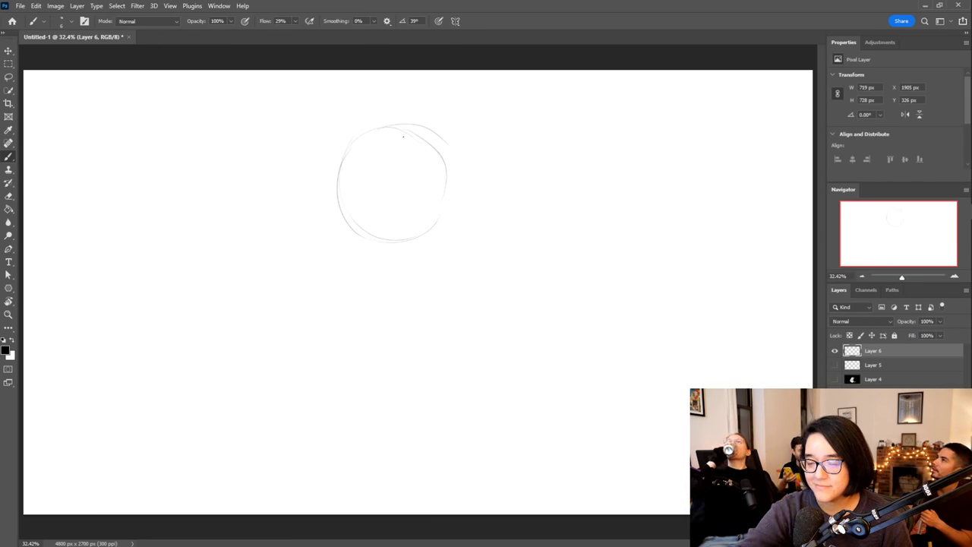
drag(379, 130, 445, 161)
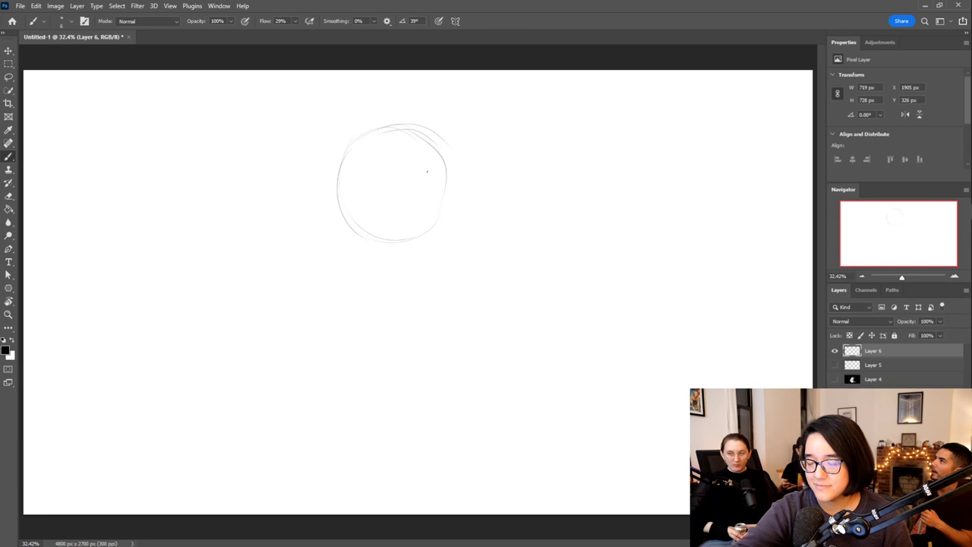
mouse_move(397, 125)
mouse_down()
mouse_move(448, 149)
mouse_move(387, 136)
mouse_move(418, 136)
mouse_move(405, 130)
mouse_move(419, 126)
mouse_move(440, 150)
mouse_up()
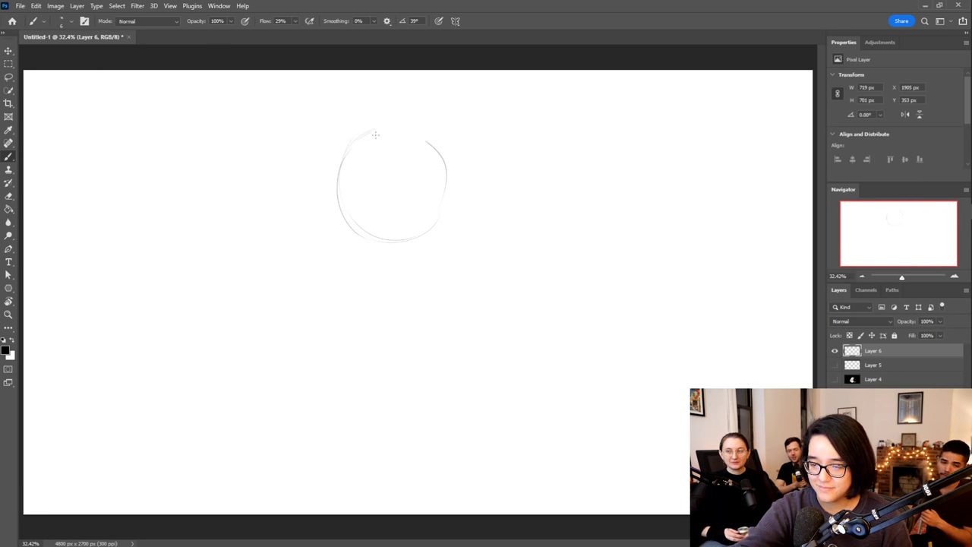
mouse_move(416, 141)
mouse_down()
mouse_move(443, 166)
mouse_move(400, 239)
mouse_up()
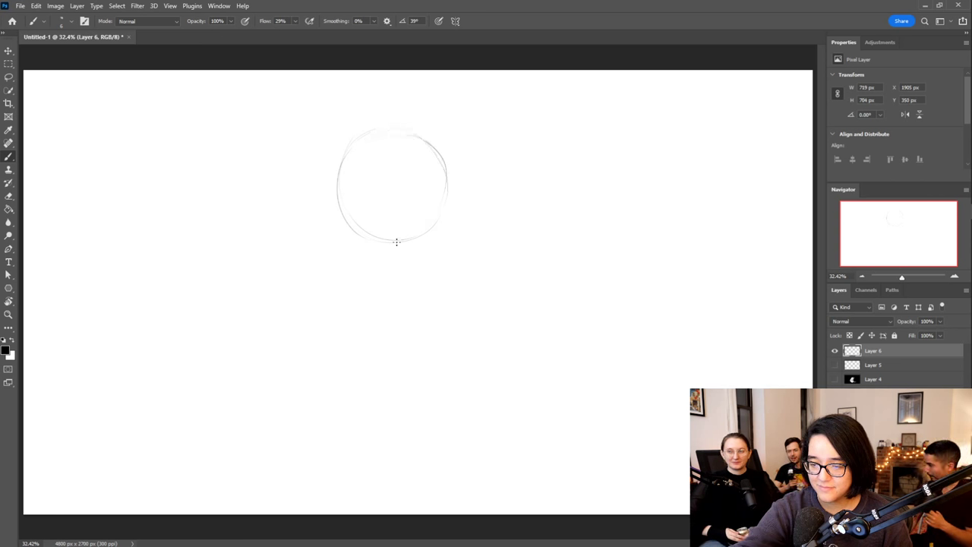
Rough in a blocky muzzle projecting below the lower part of the head circle
drag(323, 219, 345, 288)
drag(331, 245, 378, 269)
key(ctrl+z)
mouse_move(339, 225)
mouse_down()
mouse_move(381, 246)
mouse_move(350, 283)
mouse_up()
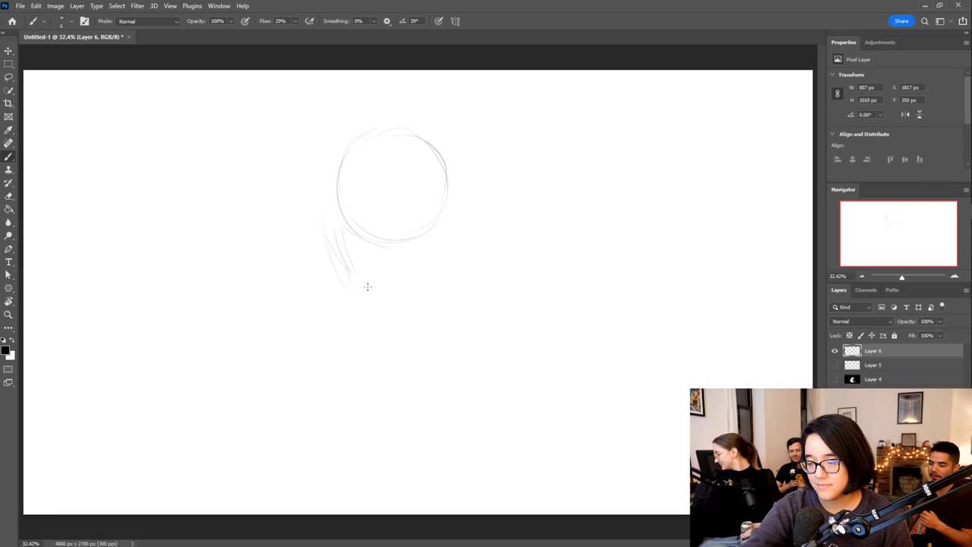
drag(385, 247, 386, 285)
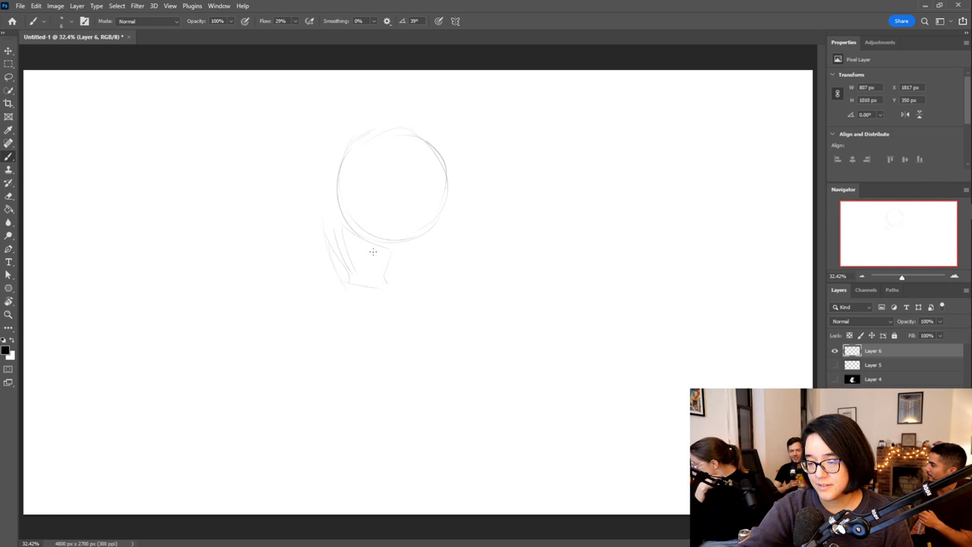
Outline flared, pointed cheeks on both sides of the head and connect them to the muzzle with angled jaw lines
mouse_move(328, 227)
mouse_down()
mouse_move(322, 253)
mouse_move(311, 240)
mouse_move(344, 281)
mouse_move(397, 291)
mouse_move(449, 227)
mouse_up()
drag(401, 274, 466, 224)
key(ctrl+z)
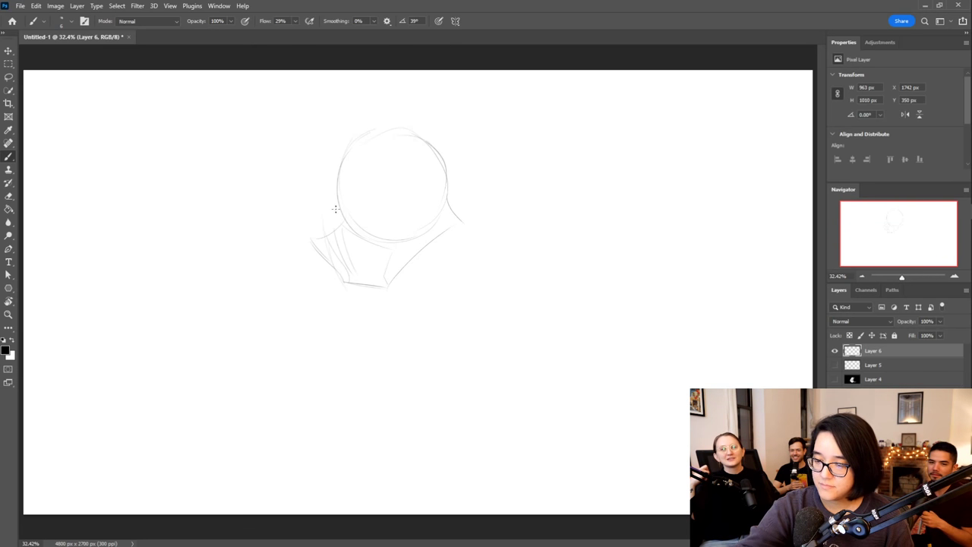
Sketch a tall pointed ear on each side of the head circle and add slanted guide lines across the face
mouse_move(367, 139)
mouse_down()
mouse_move(328, 185)
mouse_move(294, 127)
mouse_move(322, 192)
mouse_up()
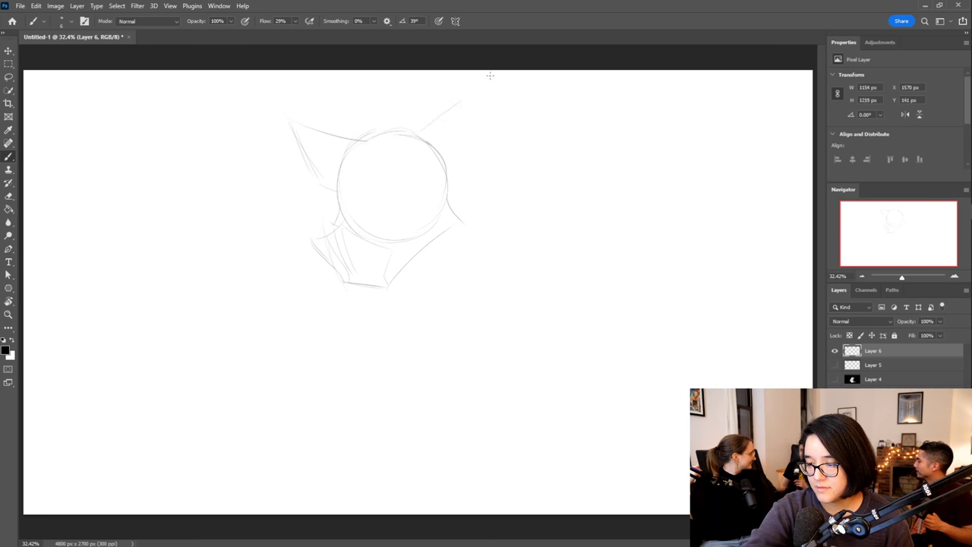
drag(422, 120, 448, 78)
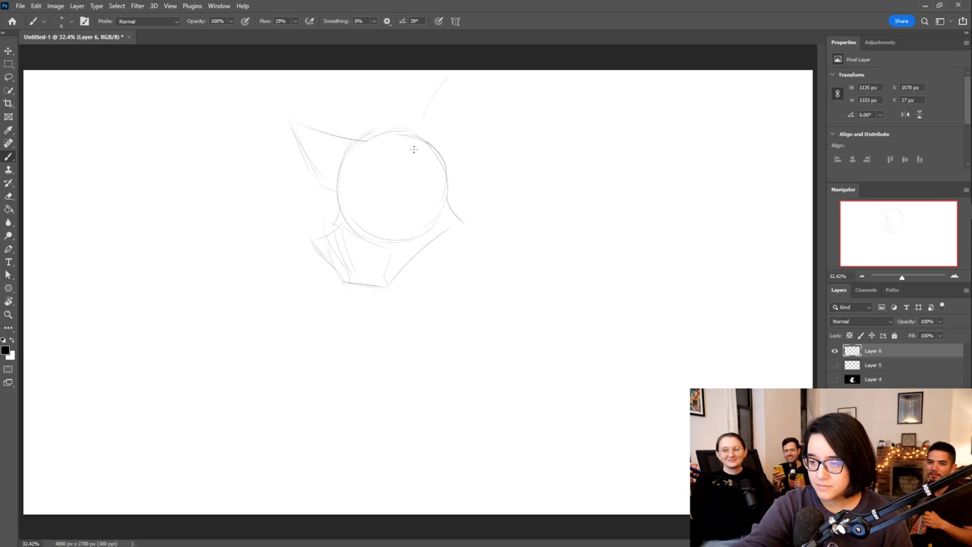
mouse_move(446, 95)
mouse_down()
mouse_move(453, 169)
mouse_move(427, 137)
mouse_move(433, 92)
mouse_move(398, 145)
mouse_move(419, 132)
mouse_move(412, 137)
mouse_move(441, 173)
mouse_up()
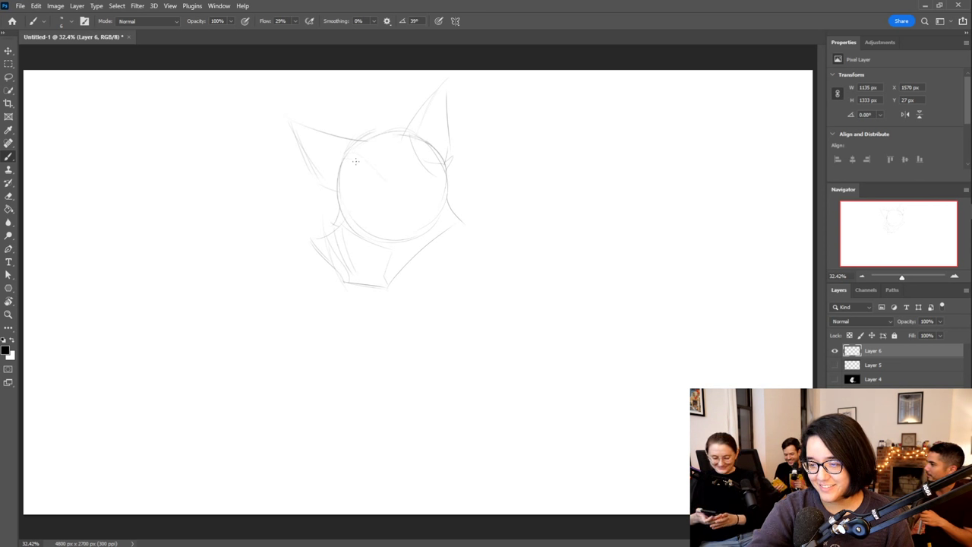
drag(395, 155, 370, 199)
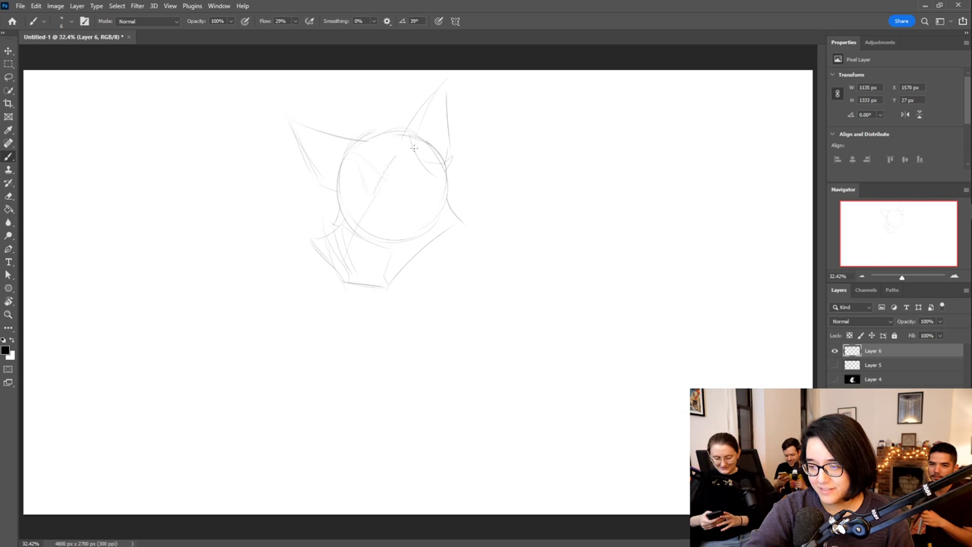
Add the near cheek's inner edge and a curved eye guideline across the head circle
mouse_move(439, 189)
mouse_down()
mouse_move(417, 222)
mouse_move(461, 218)
mouse_up()
drag(339, 203, 439, 200)
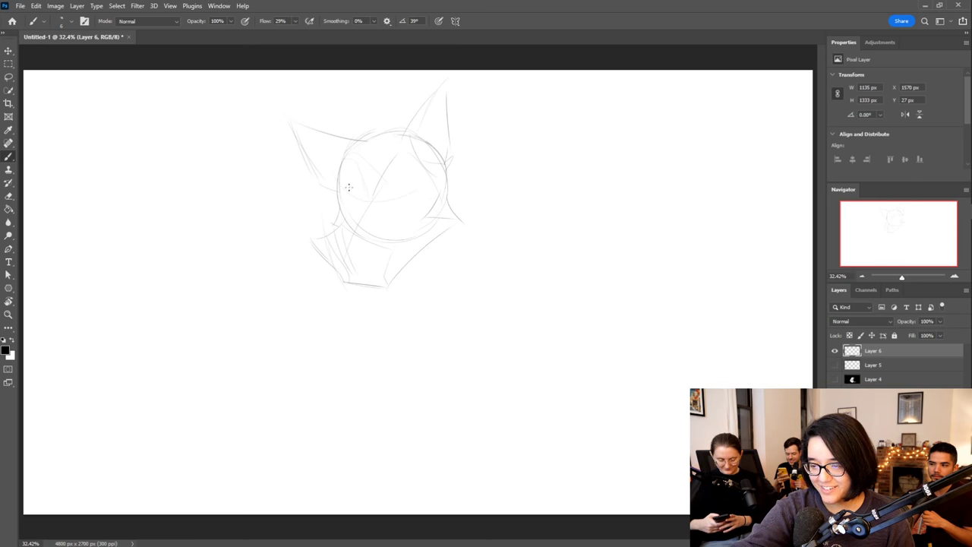
drag(362, 202, 435, 194)
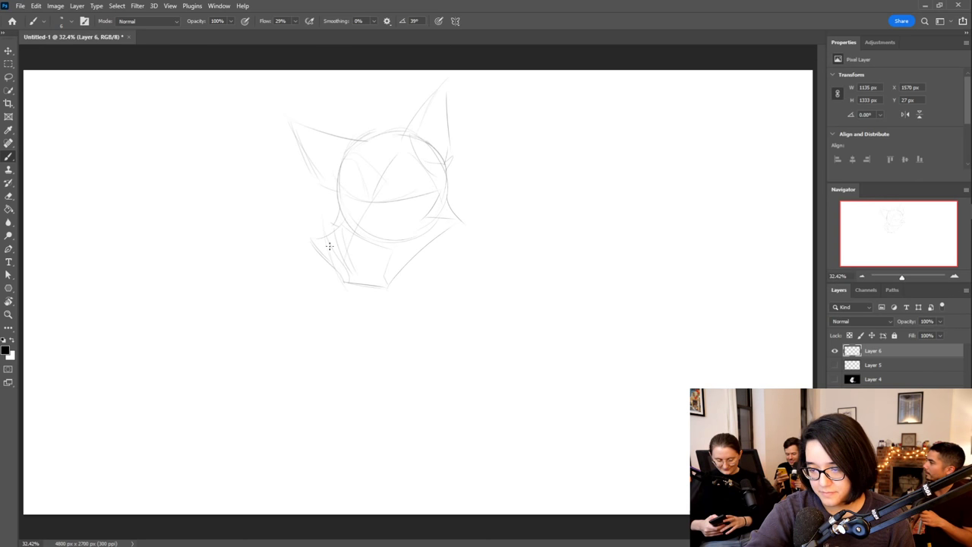
Strengthen the far-side contour of the ear, brow and muzzle, and mark the nose with short lines
mouse_move(347, 153)
mouse_down()
mouse_move(332, 198)
mouse_move(339, 226)
mouse_move(340, 218)
mouse_move(320, 254)
mouse_up()
key(ctrl+z)
mouse_move(343, 221)
mouse_down()
mouse_move(318, 250)
mouse_move(344, 282)
mouse_up()
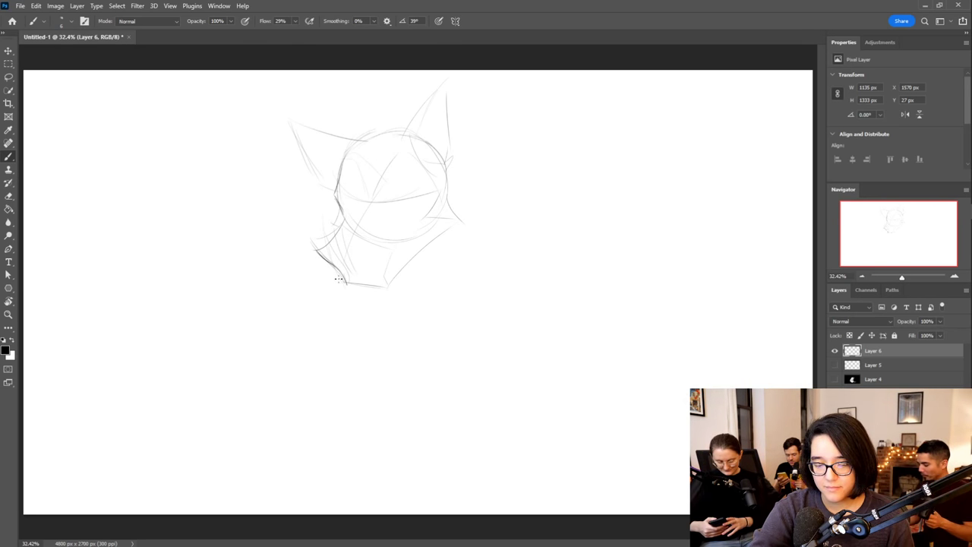
drag(337, 256, 377, 262)
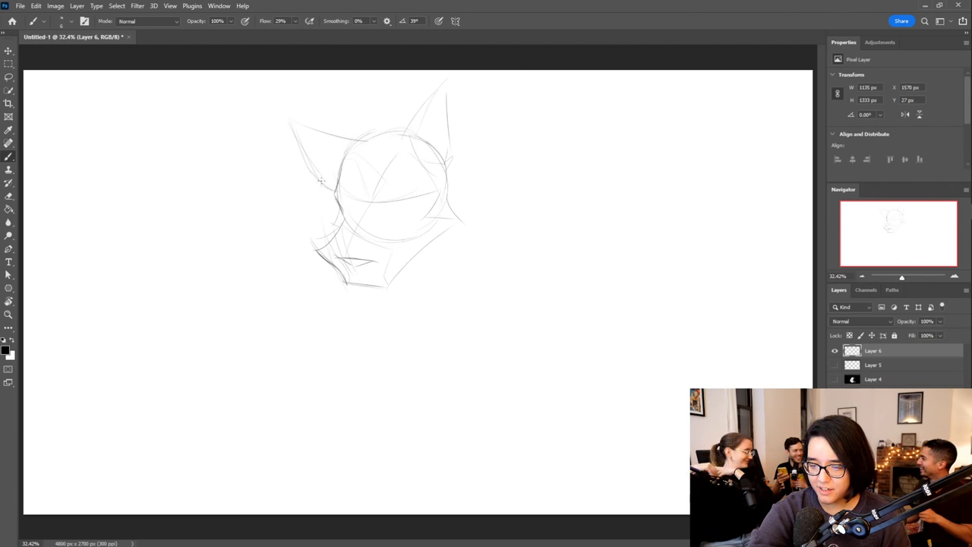
drag(294, 127, 331, 192)
drag(288, 122, 349, 135)
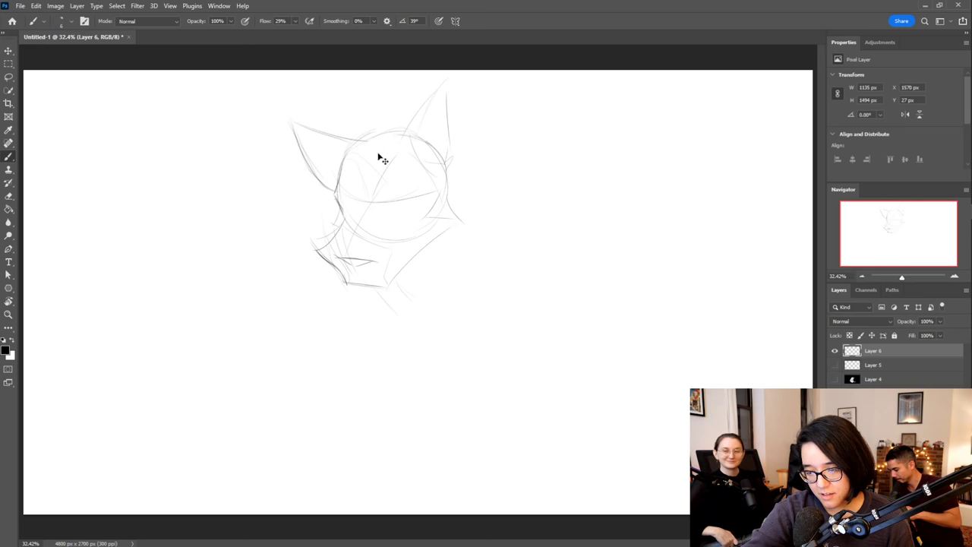
Rough in the near eye's rounded almond shape with its lid line and inner corner
mouse_move(385, 197)
mouse_down()
mouse_move(435, 202)
mouse_move(390, 217)
mouse_move(408, 184)
mouse_up()
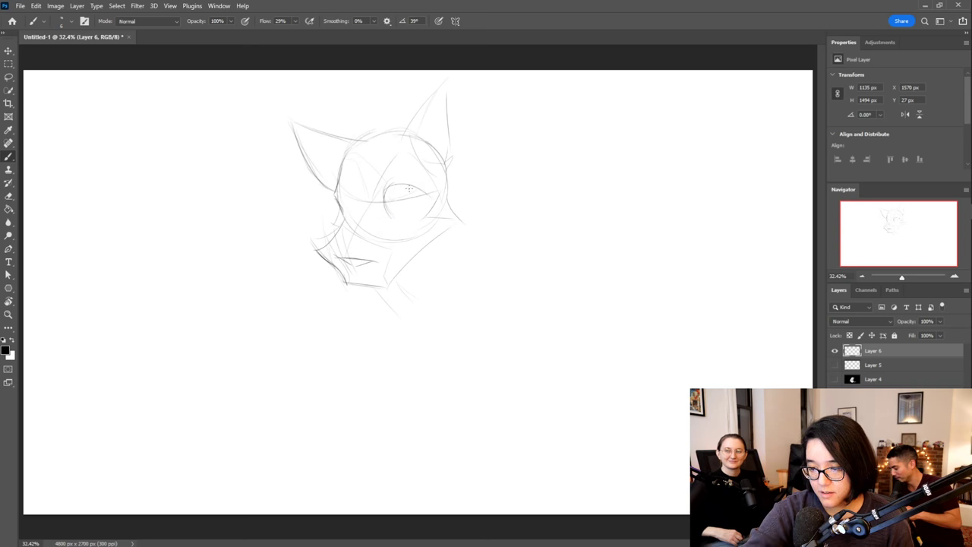
drag(387, 191, 421, 189)
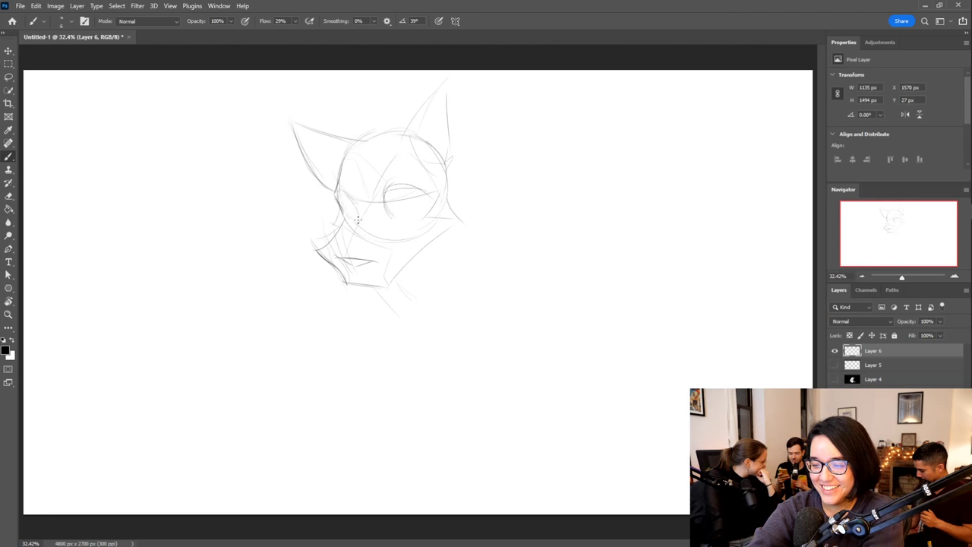
mouse_move(390, 194)
mouse_down()
mouse_move(390, 220)
mouse_move(395, 186)
mouse_move(393, 206)
mouse_move(423, 198)
mouse_move(407, 221)
mouse_move(387, 221)
mouse_move(405, 228)
mouse_move(385, 205)
mouse_up()
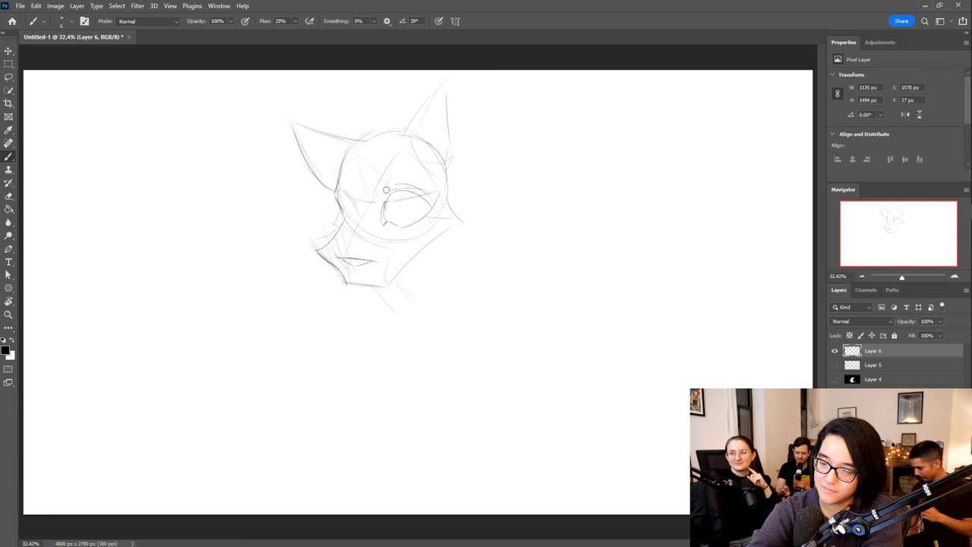
Sketch both sides of the long neck and a slanted line at its base
mouse_move(399, 331)
mouse_down()
mouse_move(370, 357)
mouse_move(448, 321)
mouse_up()
drag(436, 237, 442, 284)
drag(445, 213, 456, 305)
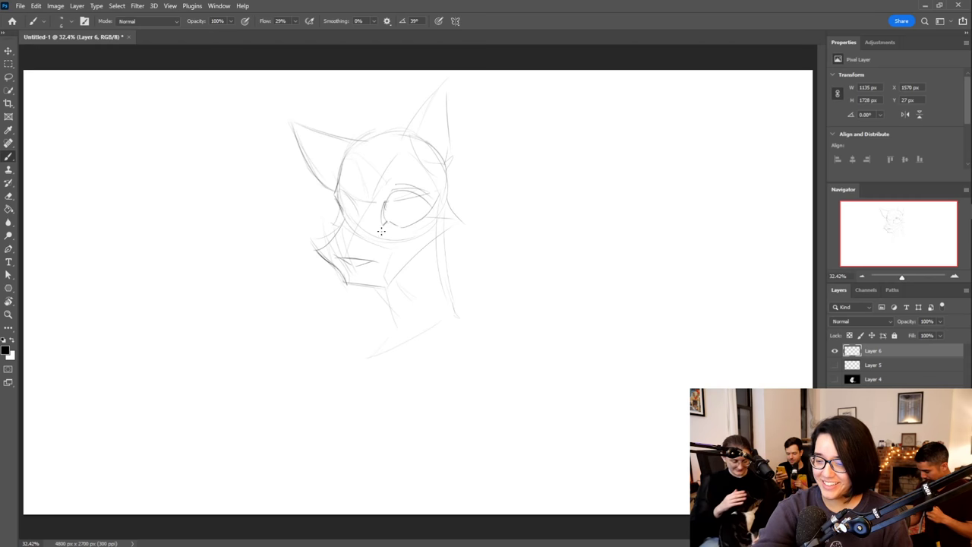
Block in broad shoulders and a curved torso below the neck, with a large oval and slanted guide line beside them
drag(291, 334, 450, 330)
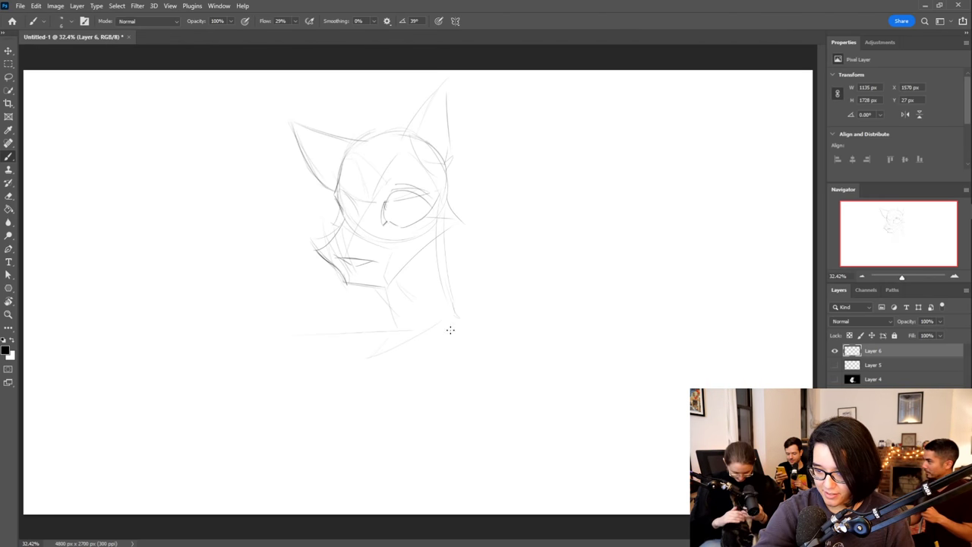
mouse_move(295, 336)
mouse_down()
mouse_move(330, 454)
mouse_move(316, 446)
mouse_move(399, 431)
mouse_move(493, 454)
mouse_up()
drag(560, 378, 548, 410)
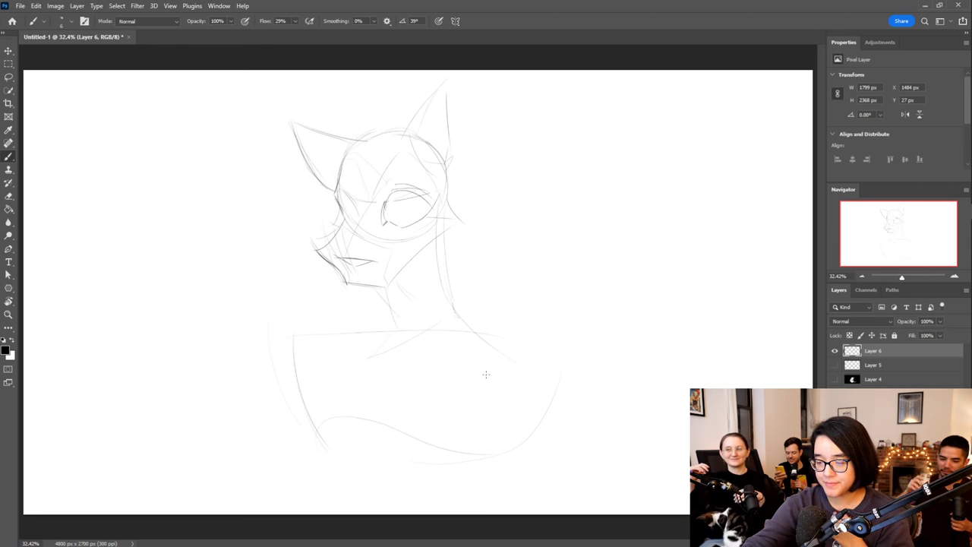
mouse_move(208, 305)
mouse_down()
mouse_move(282, 329)
mouse_move(261, 360)
mouse_up()
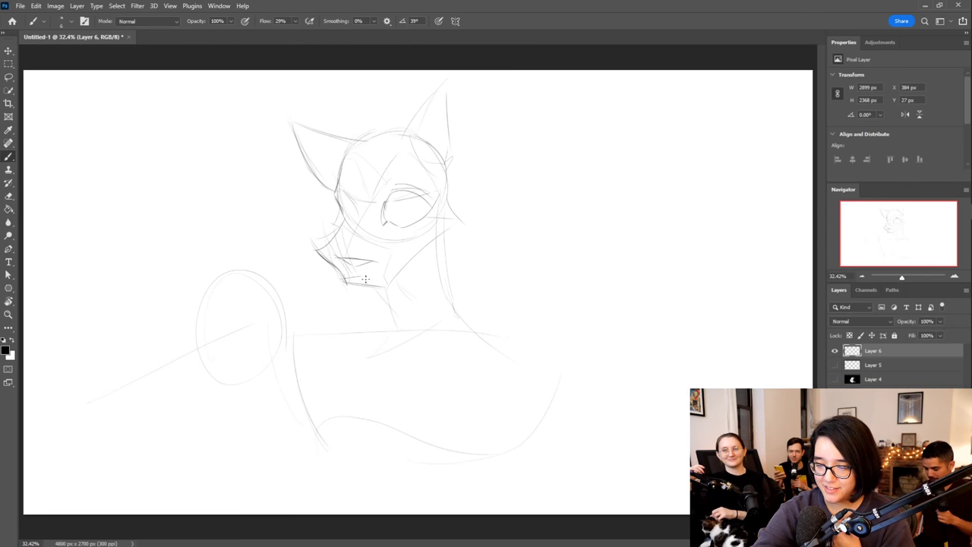
Define the mouth line along the lower muzzle and rough in leaf shapes at the near ear's base
mouse_move(342, 279)
mouse_down()
mouse_move(387, 285)
mouse_move(355, 275)
mouse_move(387, 285)
mouse_move(406, 255)
mouse_up()
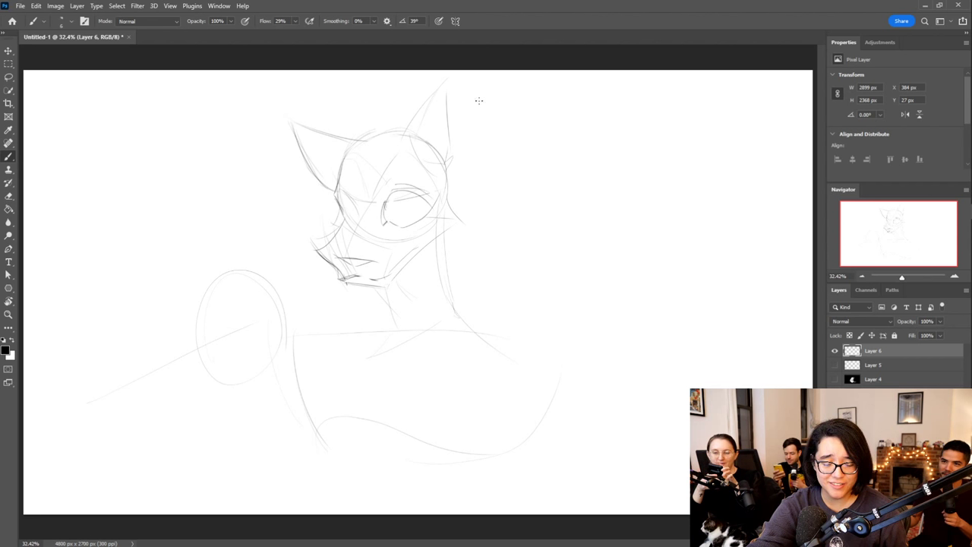
mouse_move(357, 276)
mouse_down()
mouse_move(388, 280)
mouse_move(400, 261)
mouse_up()
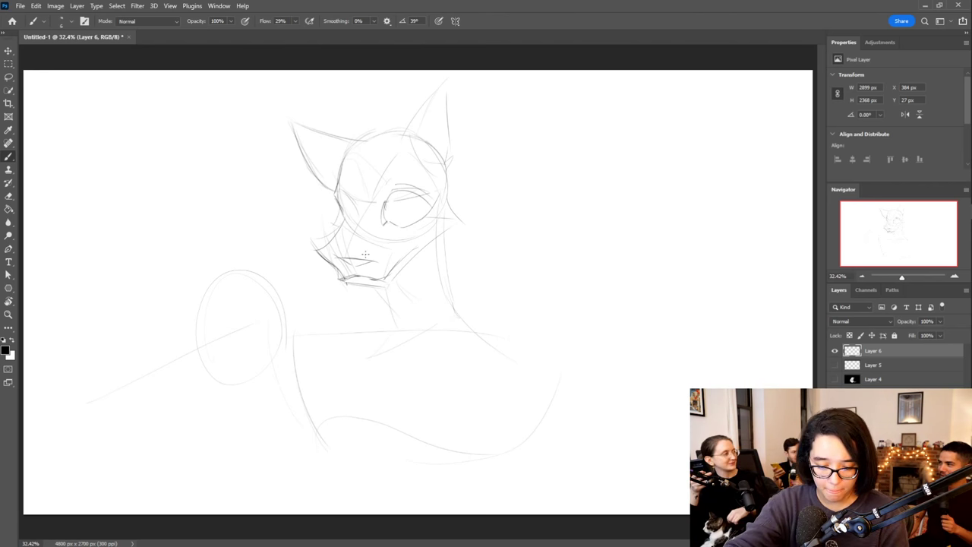
mouse_move(451, 182)
mouse_down()
mouse_move(373, 124)
mouse_move(411, 168)
mouse_move(435, 170)
mouse_move(439, 159)
mouse_move(433, 174)
mouse_move(380, 141)
mouse_move(424, 163)
mouse_up()
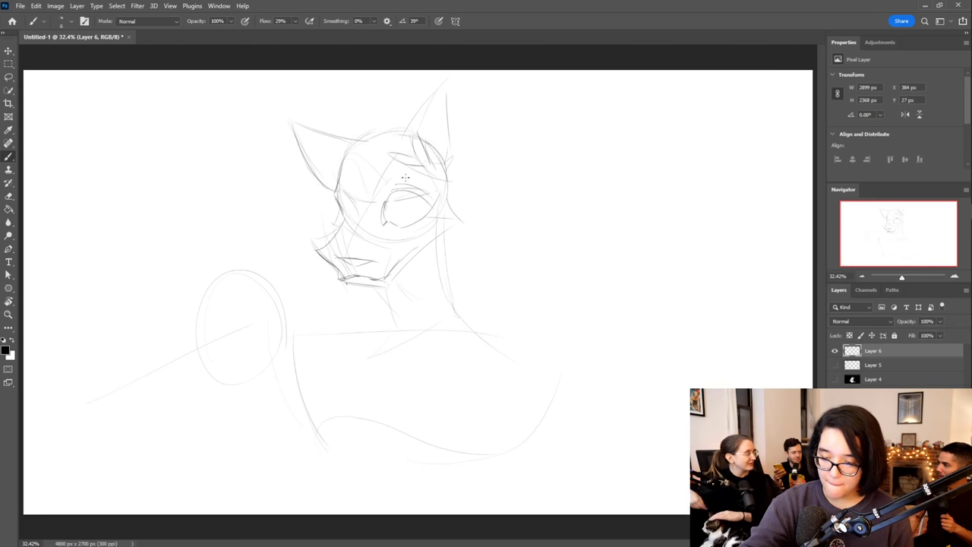
Draw both eyes with heavy dark upper lids, and give the near eye an iris and slit pupil
mouse_move(380, 221)
mouse_down()
mouse_move(408, 197)
mouse_move(385, 215)
mouse_move(405, 200)
mouse_move(441, 206)
mouse_up()
mouse_move(384, 227)
mouse_down()
mouse_move(378, 215)
mouse_move(381, 226)
mouse_move(407, 226)
mouse_move(430, 212)
mouse_move(405, 204)
mouse_move(420, 203)
mouse_up()
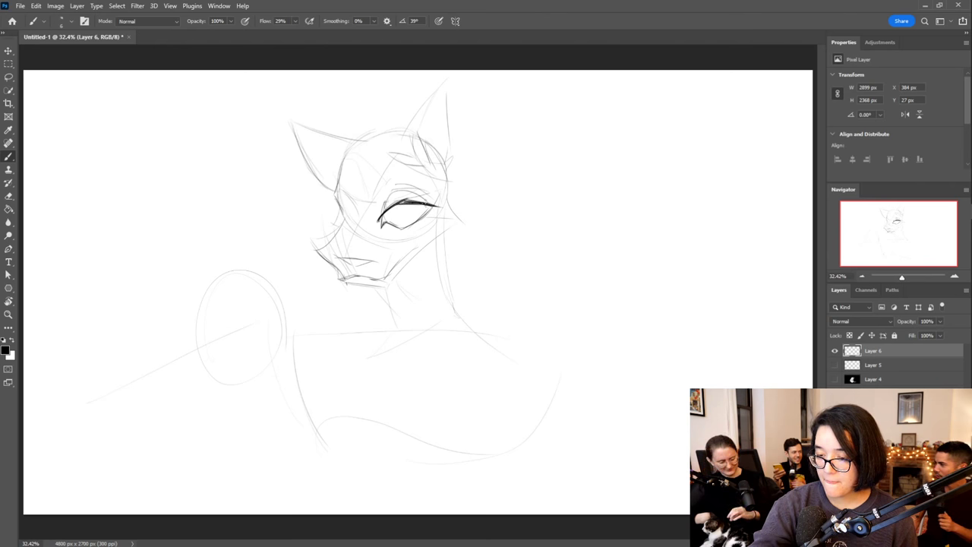
mouse_move(338, 196)
mouse_down()
mouse_move(356, 228)
mouse_move(348, 205)
mouse_move(354, 219)
mouse_move(407, 222)
mouse_up()
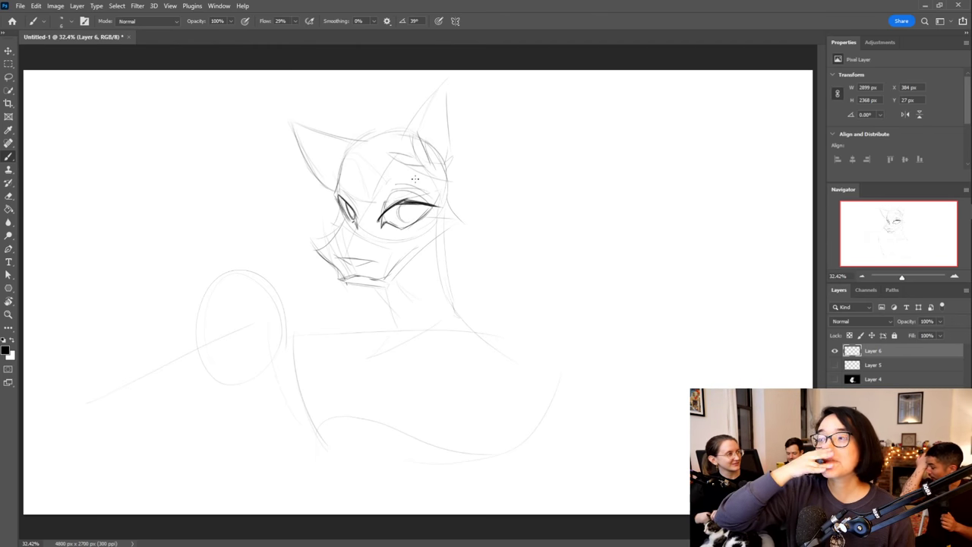
drag(409, 209, 405, 222)
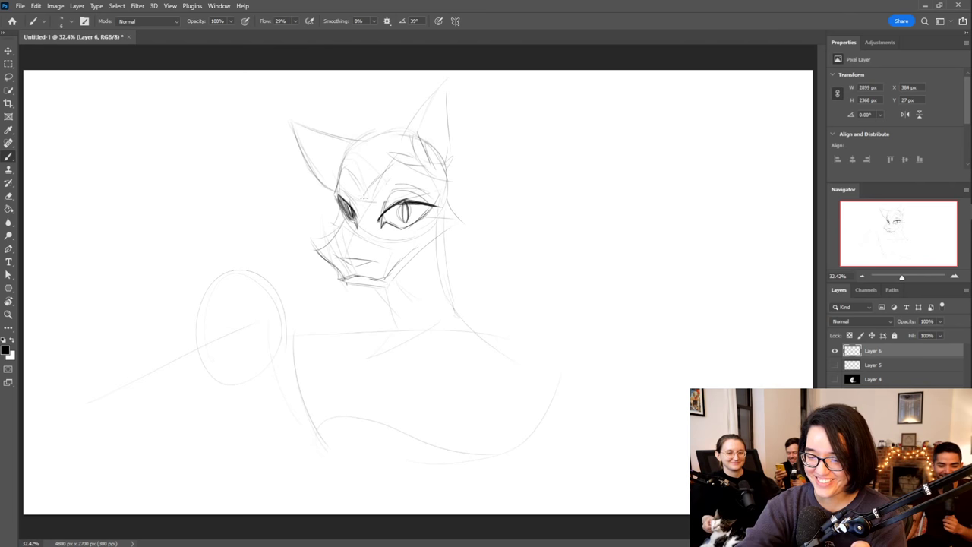
Darken the slanted brow markings above the eyes and fill the far eye with solid black
drag(346, 173, 363, 199)
mouse_move(365, 200)
mouse_down()
mouse_move(394, 166)
mouse_move(435, 194)
mouse_up()
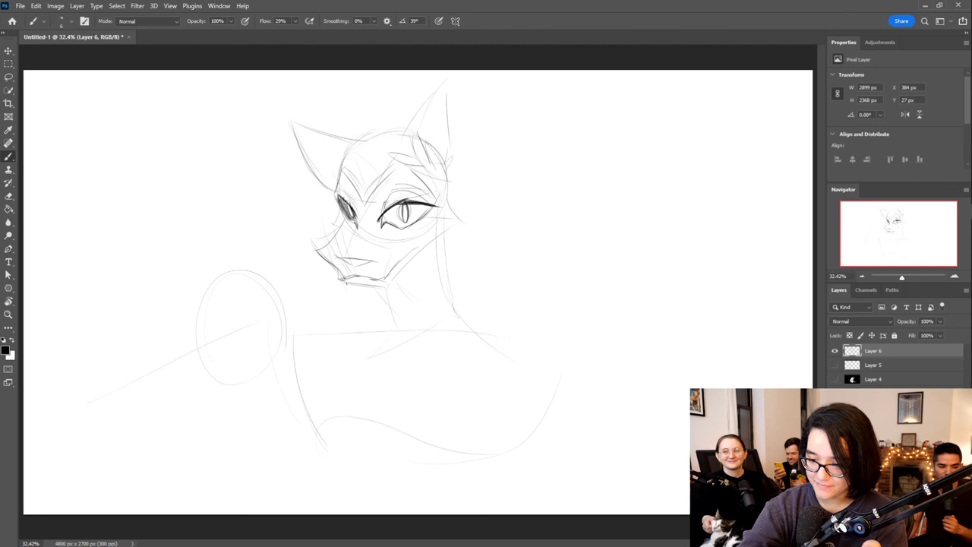
mouse_move(351, 220)
mouse_down()
mouse_move(355, 227)
mouse_move(337, 206)
mouse_move(348, 216)
mouse_up()
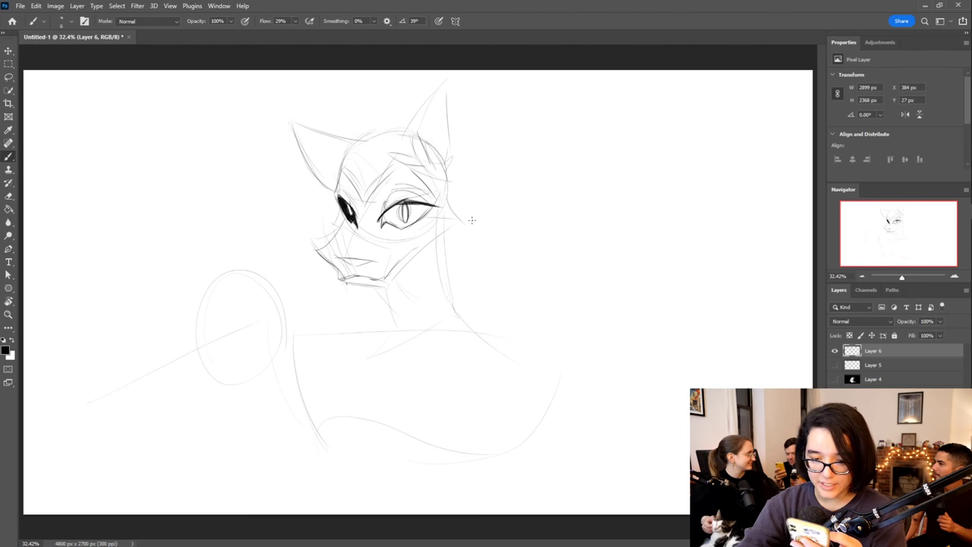
Draw a thick eyebrow above the near eye and rework the mouth line at the near corner
mouse_move(387, 196)
mouse_down()
mouse_move(422, 185)
mouse_move(387, 195)
mouse_move(393, 191)
mouse_up()
key(ctrl+z)
key(ctrl+z)
key(ctrl+z)
key(ctrl+z)
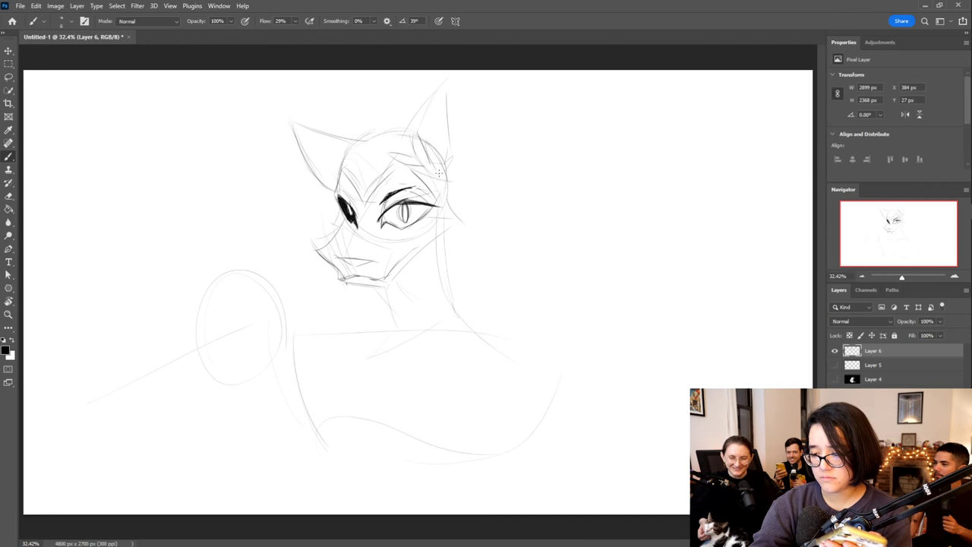
drag(372, 279, 386, 279)
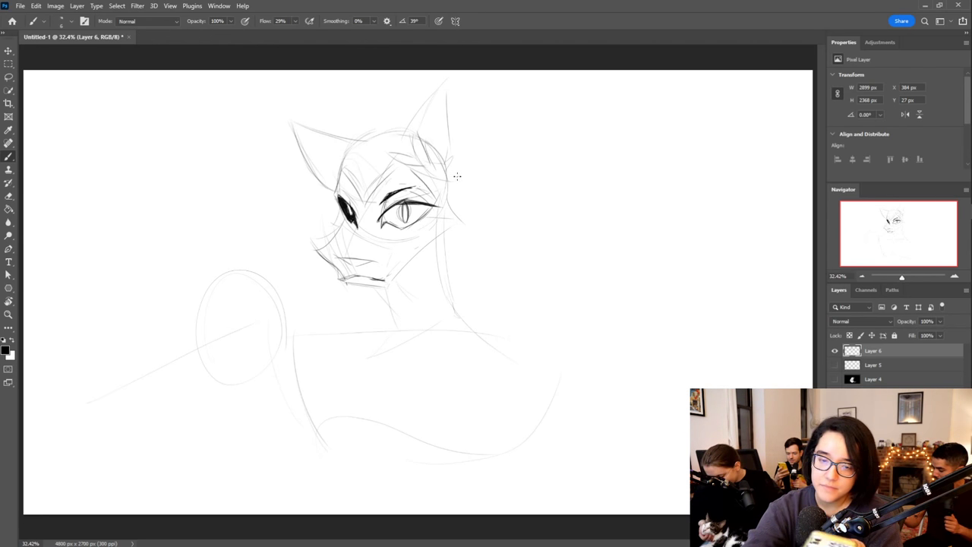
Draw spiky fur tufts on the near cheek and darken the jaw line running down to the chin
mouse_move(472, 173)
mouse_down()
mouse_move(488, 203)
mouse_move(449, 204)
mouse_move(453, 215)
mouse_move(454, 203)
mouse_move(484, 222)
mouse_move(454, 232)
mouse_up()
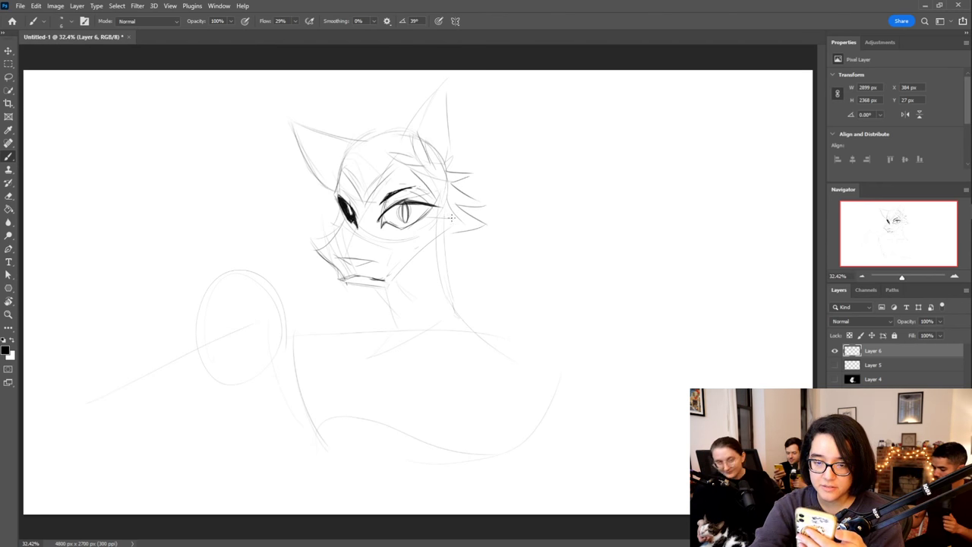
mouse_move(438, 201)
mouse_down()
mouse_move(418, 232)
mouse_move(438, 221)
mouse_move(430, 239)
mouse_up()
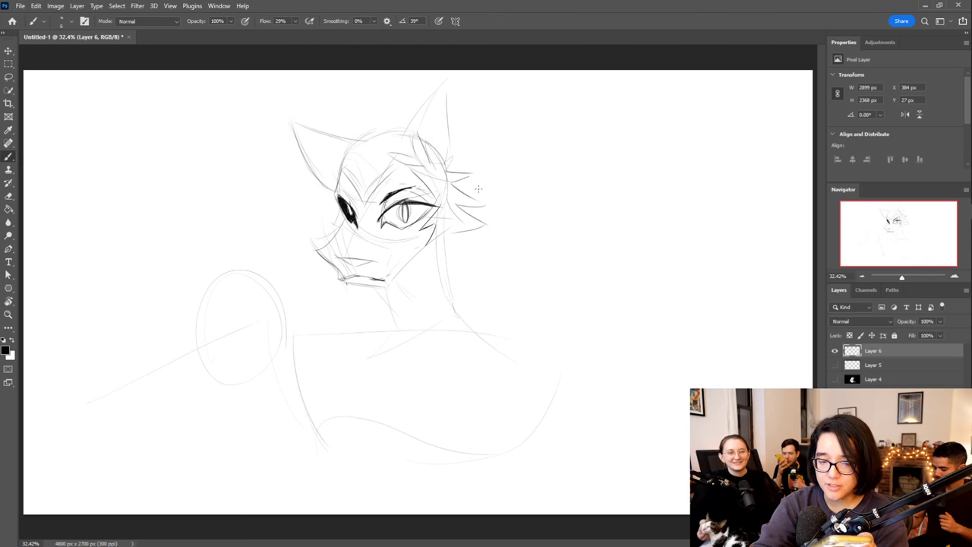
mouse_move(395, 284)
mouse_down()
mouse_move(433, 236)
mouse_move(396, 279)
mouse_move(468, 220)
mouse_move(435, 244)
mouse_move(467, 232)
mouse_up()
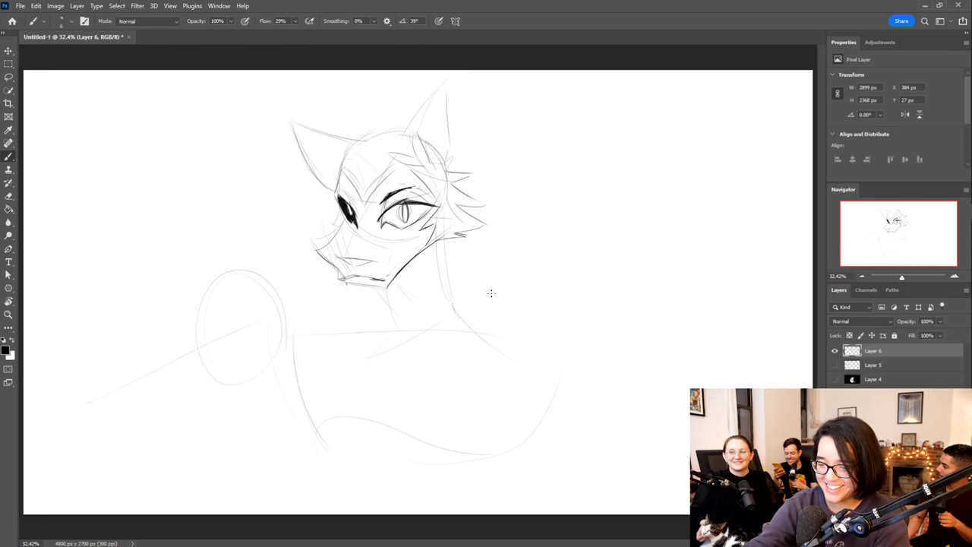
Outline a laurel sprig of pointed leaves on the side of the head below the near ear
mouse_move(445, 187)
mouse_down()
mouse_move(460, 189)
mouse_move(428, 186)
mouse_move(443, 173)
mouse_move(456, 184)
mouse_move(407, 166)
mouse_move(425, 146)
mouse_move(446, 176)
mouse_move(410, 165)
mouse_move(428, 142)
mouse_move(437, 185)
mouse_move(453, 178)
mouse_move(448, 185)
mouse_up()
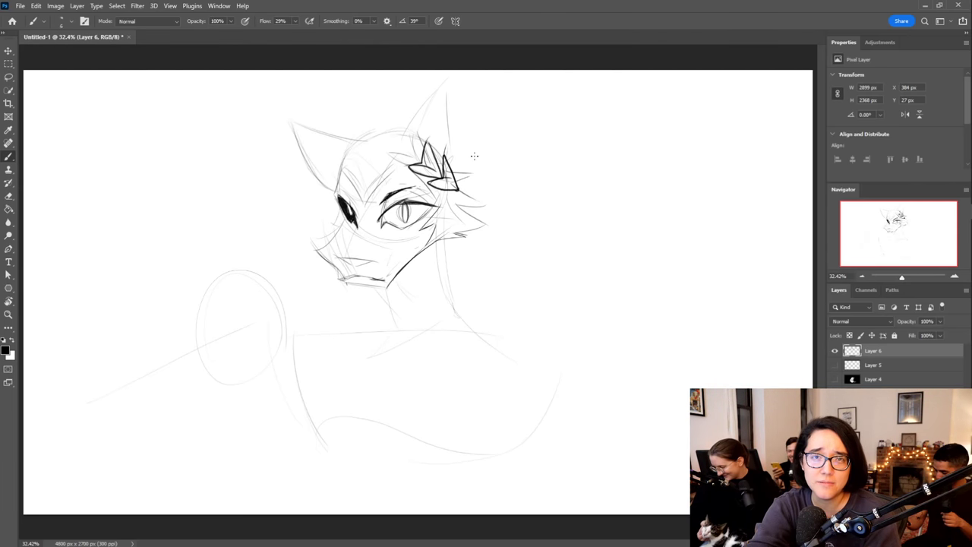
mouse_move(426, 167)
mouse_down()
mouse_move(390, 154)
mouse_move(425, 162)
mouse_move(413, 129)
mouse_move(425, 168)
mouse_up()
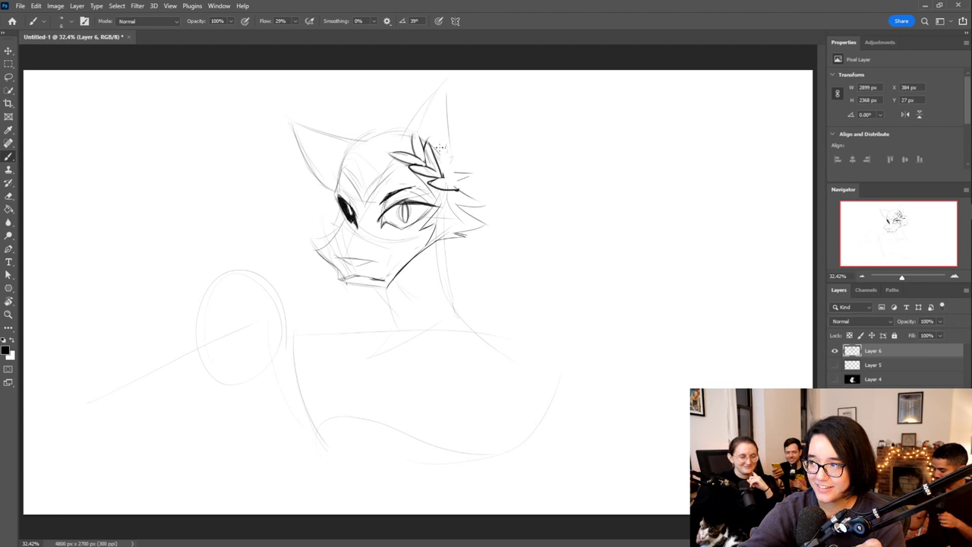
mouse_move(428, 183)
mouse_down()
mouse_move(459, 180)
mouse_move(441, 183)
mouse_move(443, 161)
mouse_move(456, 190)
mouse_up()
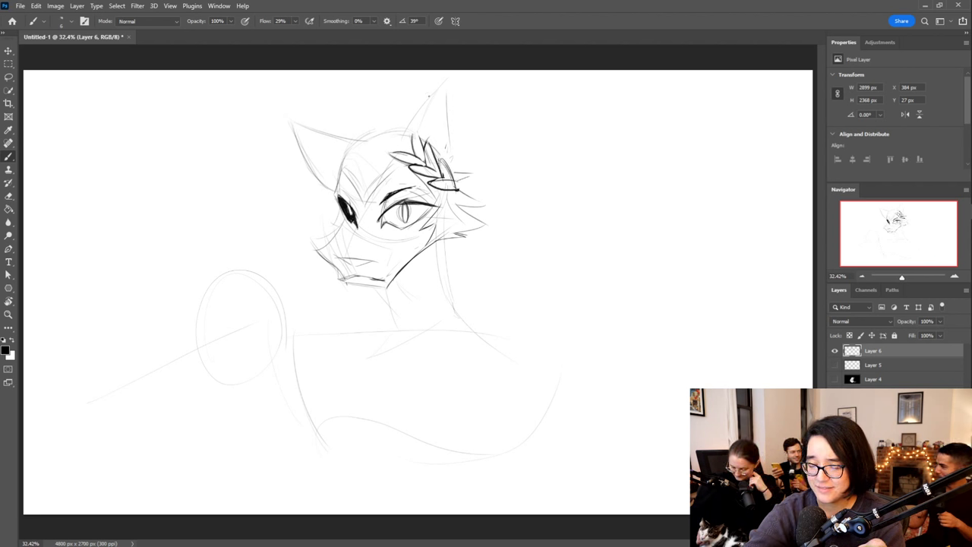
Add fur tufts at the far ear's base and across the crown, and darken the near ear's outline
mouse_move(335, 183)
mouse_down()
mouse_move(304, 177)
mouse_move(333, 174)
mouse_move(321, 150)
mouse_up()
drag(322, 151, 338, 172)
mouse_move(366, 119)
mouse_down()
mouse_move(399, 130)
mouse_move(375, 117)
mouse_move(336, 151)
mouse_move(346, 150)
mouse_move(334, 172)
mouse_up()
mouse_move(407, 133)
mouse_down()
mouse_move(445, 85)
mouse_move(437, 61)
mouse_move(453, 172)
mouse_up()
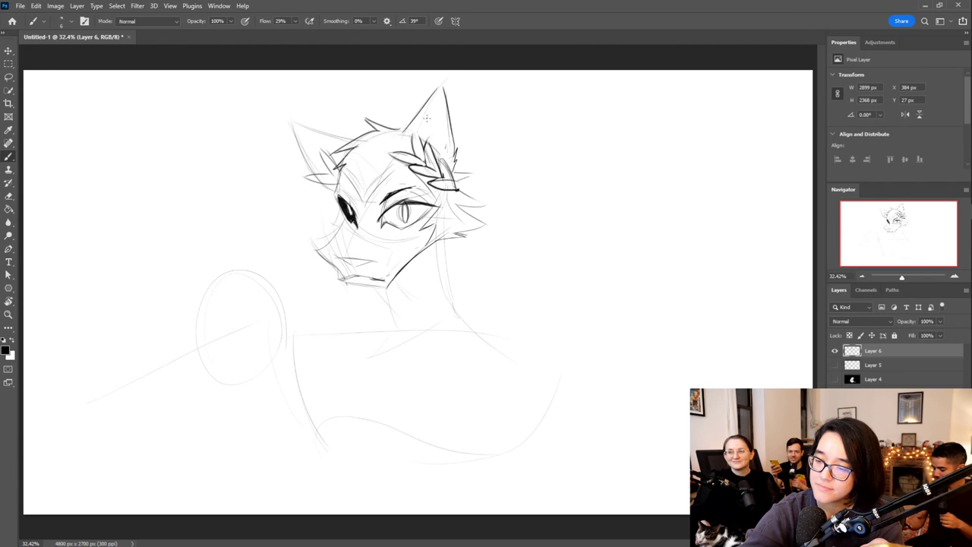
Draw the inner edges of both ears and darken the far ear's outer contour
mouse_move(415, 125)
mouse_down()
mouse_move(423, 158)
mouse_move(422, 131)
mouse_move(442, 97)
mouse_move(433, 154)
mouse_move(431, 97)
mouse_up()
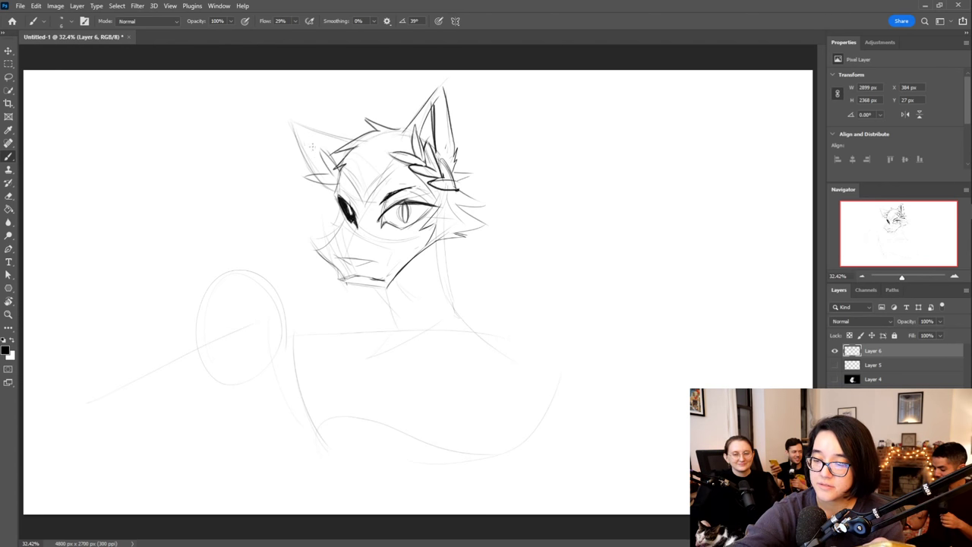
mouse_move(302, 135)
mouse_down()
mouse_move(319, 173)
mouse_move(322, 150)
mouse_move(332, 151)
mouse_move(318, 175)
mouse_move(311, 161)
mouse_up()
mouse_move(290, 120)
mouse_down()
mouse_move(310, 162)
mouse_move(342, 128)
mouse_up()
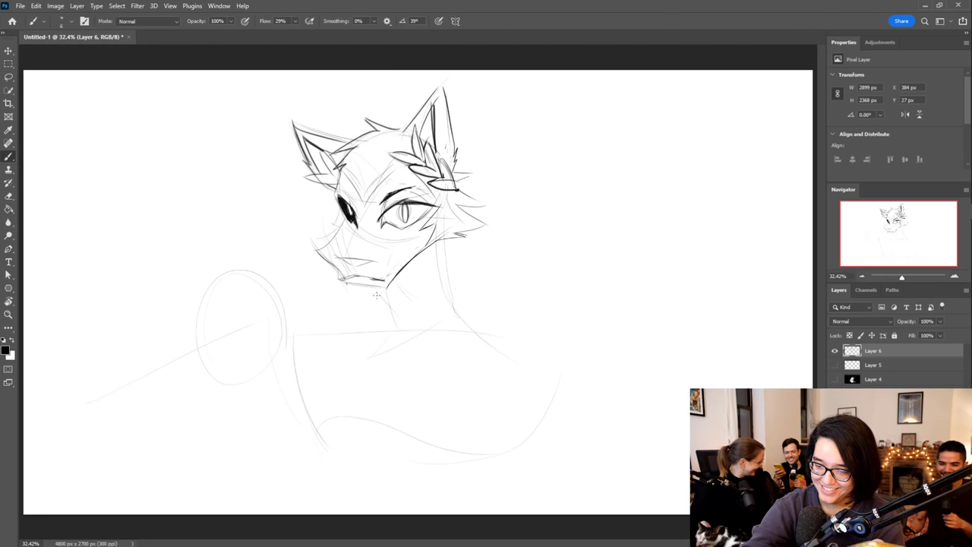
Add jagged fur along both sides of the neck and hatch a dark shadow under the jaw
drag(384, 293, 387, 322)
drag(384, 311, 380, 318)
mouse_move(445, 247)
mouse_down()
mouse_move(460, 296)
mouse_move(452, 297)
mouse_up()
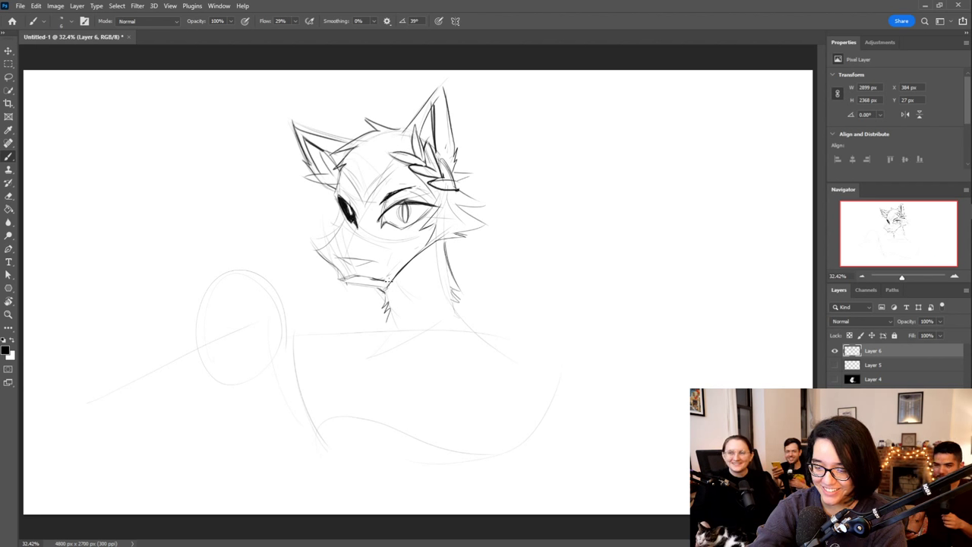
mouse_move(383, 290)
mouse_down()
mouse_move(390, 283)
mouse_move(385, 299)
mouse_move(407, 265)
mouse_move(393, 297)
mouse_move(416, 266)
mouse_up()
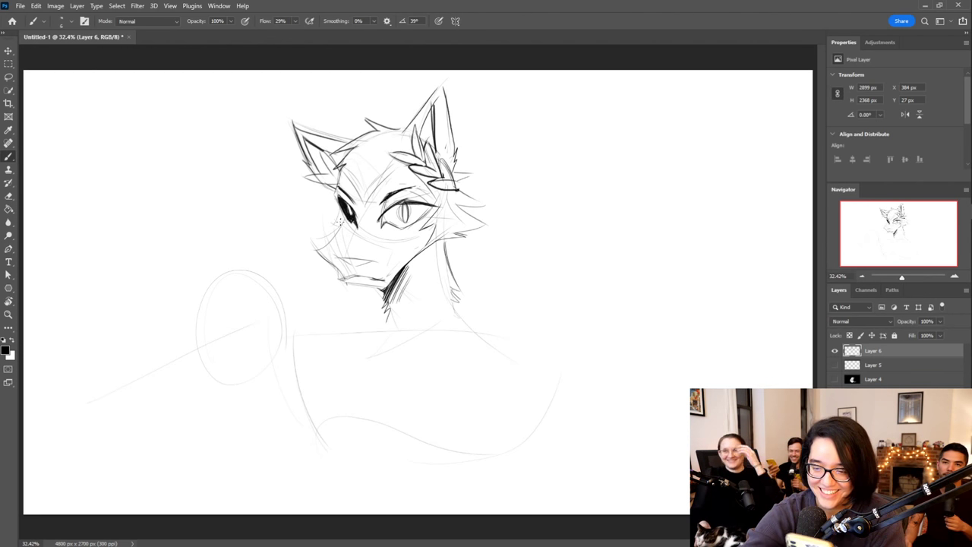
Fill the nose with black and darken the upper fur spikes on the near cheek
drag(341, 260, 369, 265)
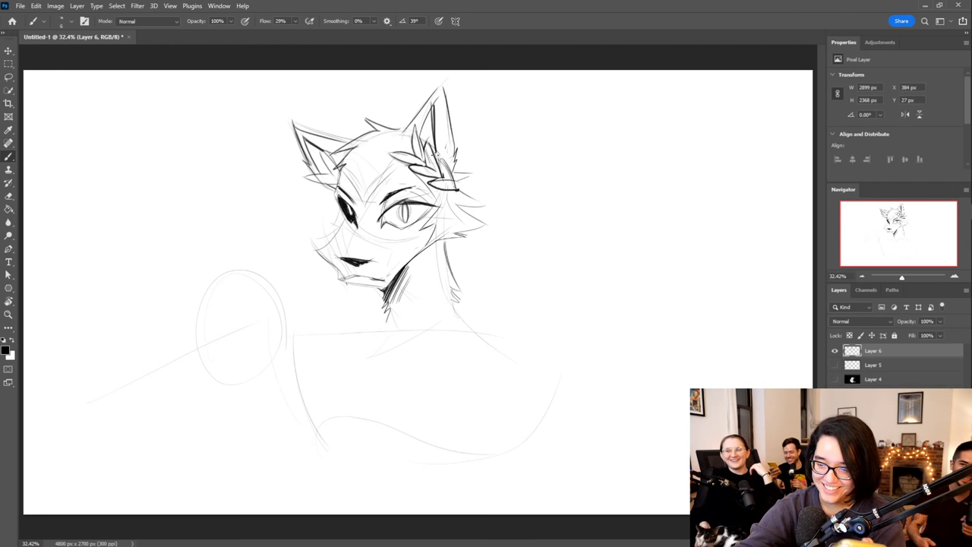
mouse_move(453, 175)
mouse_down()
mouse_move(480, 168)
mouse_move(468, 179)
mouse_up()
mouse_move(469, 178)
mouse_down()
mouse_move(458, 188)
mouse_move(479, 185)
mouse_move(465, 193)
mouse_move(489, 199)
mouse_up()
drag(463, 200, 490, 205)
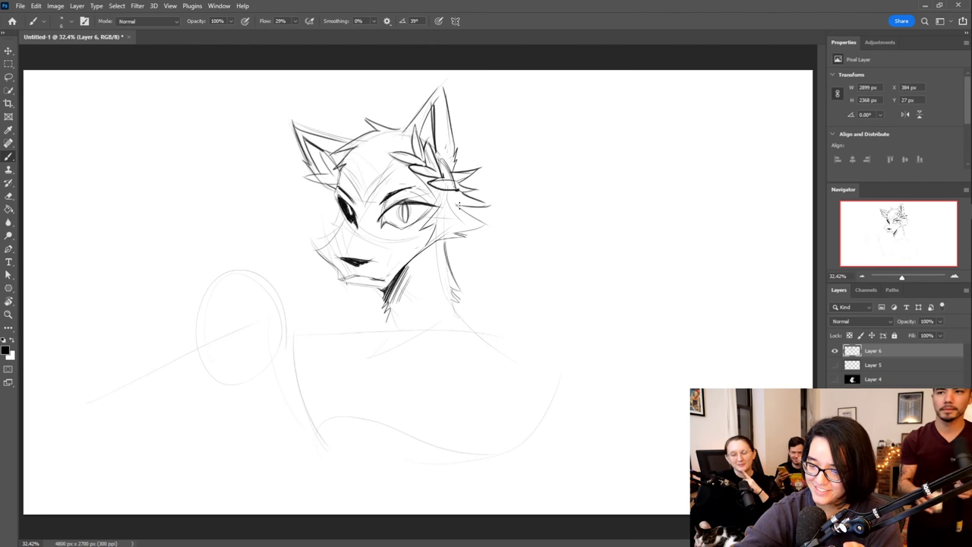
Sketch the outline of an animal skull on the near shoulder, with a rounded cranium tapering down to a notched snout
mouse_move(473, 341)
mouse_down()
mouse_move(479, 302)
mouse_move(548, 310)
mouse_move(528, 394)
mouse_up()
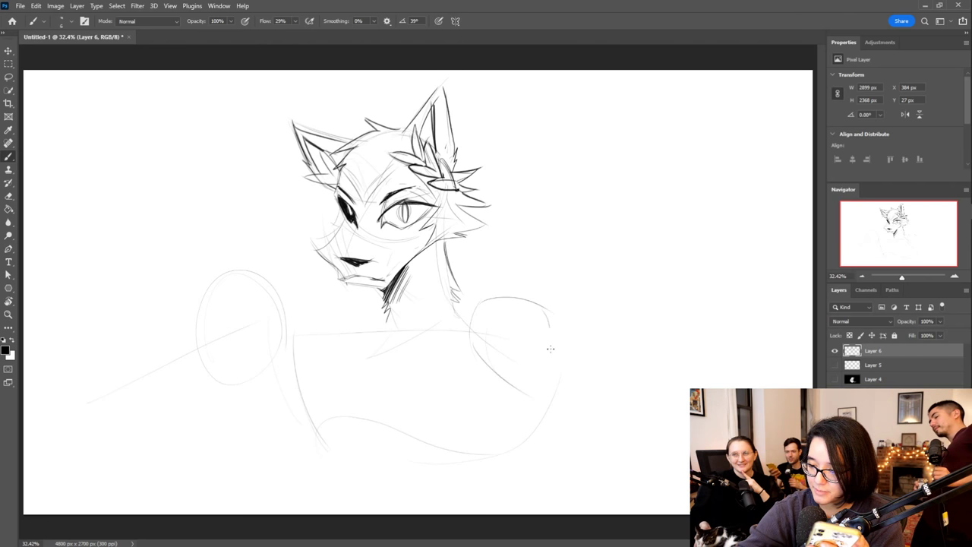
mouse_move(548, 310)
mouse_down()
mouse_move(573, 382)
mouse_move(606, 400)
mouse_up()
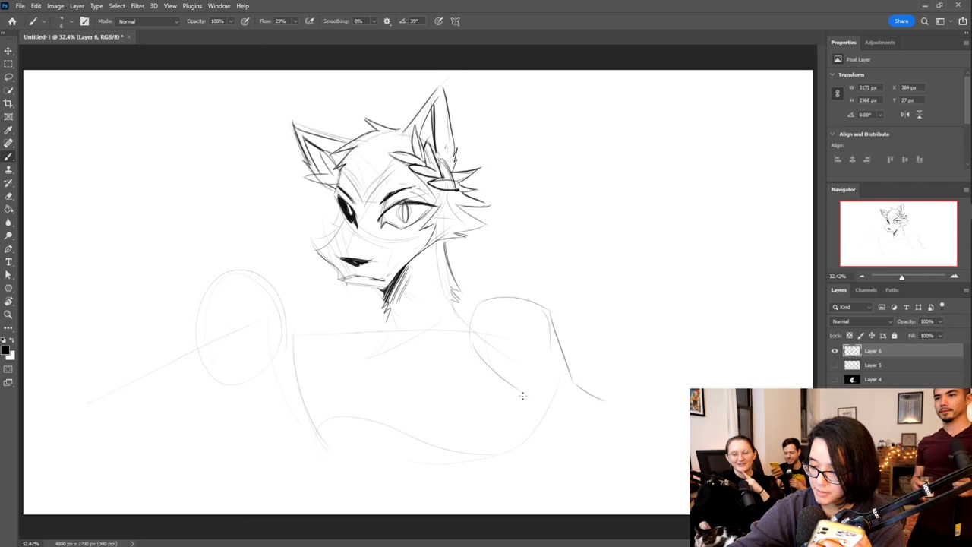
mouse_move(522, 395)
mouse_down()
mouse_move(568, 430)
mouse_move(552, 420)
mouse_move(567, 424)
mouse_move(584, 402)
mouse_move(579, 392)
mouse_move(586, 407)
mouse_move(563, 407)
mouse_move(583, 412)
mouse_move(564, 425)
mouse_move(540, 403)
mouse_up()
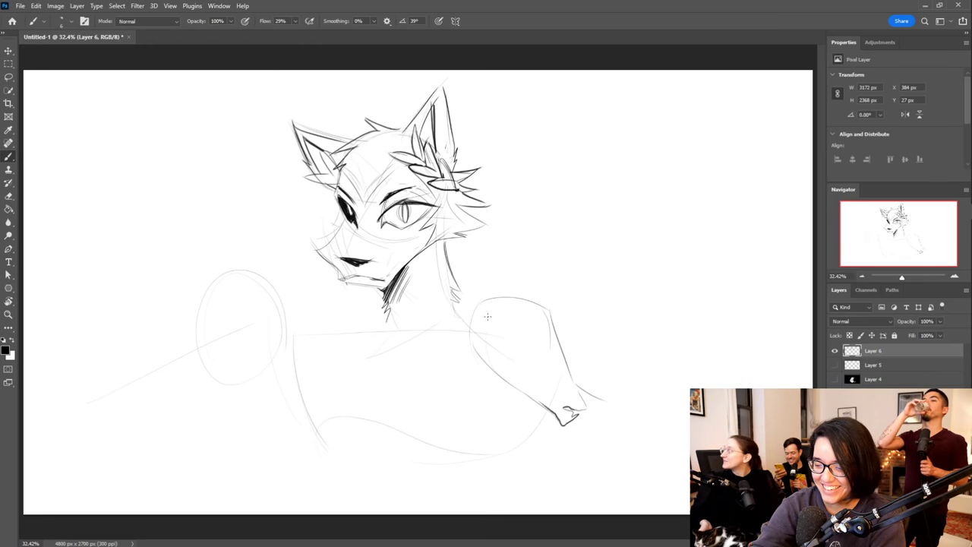
Draw two tall branching antlers rising from the skull, and add its jagged jaw edge and eye socket
drag(498, 299, 542, 226)
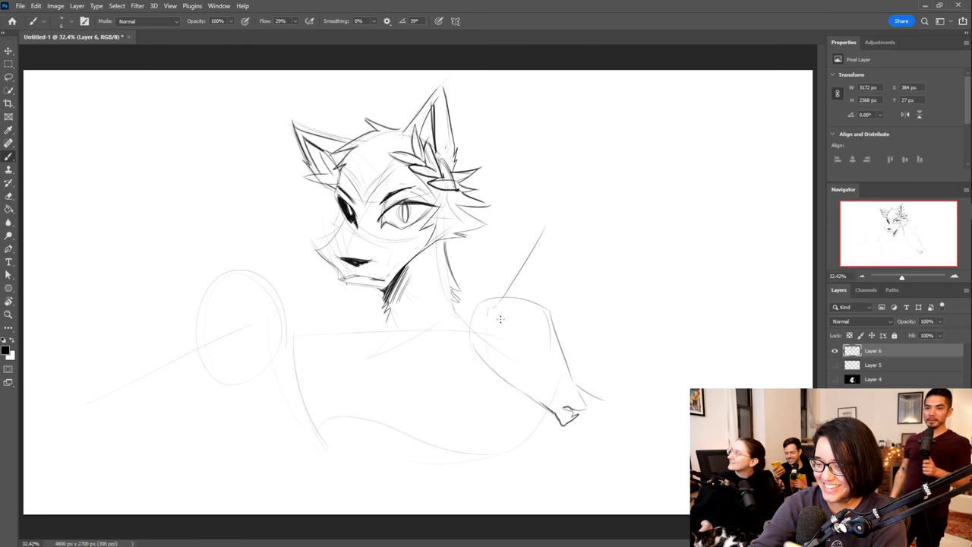
mouse_move(519, 295)
mouse_down()
mouse_move(554, 232)
mouse_move(560, 141)
mouse_up()
mouse_move(563, 176)
mouse_down()
mouse_move(551, 244)
mouse_move(555, 236)
mouse_move(521, 294)
mouse_move(557, 259)
mouse_move(563, 269)
mouse_move(522, 286)
mouse_move(487, 322)
mouse_move(484, 311)
mouse_move(482, 327)
mouse_move(496, 327)
mouse_move(472, 335)
mouse_move(482, 341)
mouse_move(481, 374)
mouse_move(530, 391)
mouse_up()
mouse_move(535, 309)
mouse_down()
mouse_move(581, 284)
mouse_move(620, 152)
mouse_move(612, 203)
mouse_up()
mouse_move(586, 282)
mouse_down()
mouse_move(616, 197)
mouse_move(617, 149)
mouse_up()
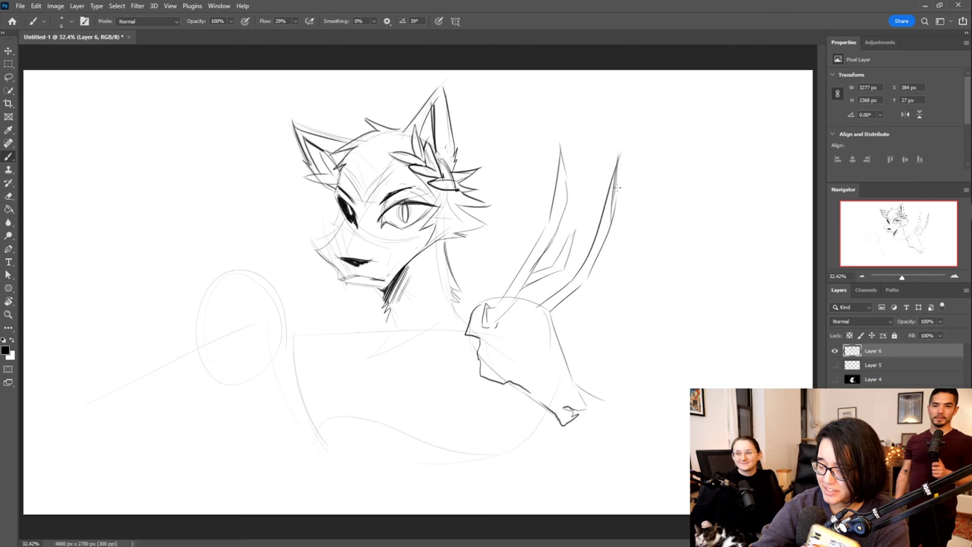
mouse_move(590, 271)
mouse_down()
mouse_move(620, 250)
mouse_move(633, 212)
mouse_up()
mouse_move(634, 212)
mouse_down()
mouse_move(631, 233)
mouse_move(599, 263)
mouse_up()
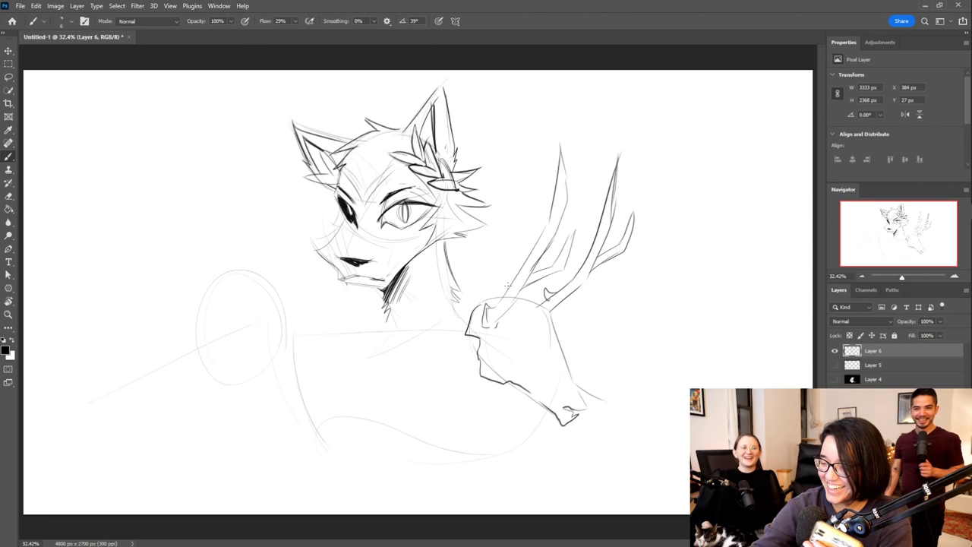
drag(508, 284, 502, 270)
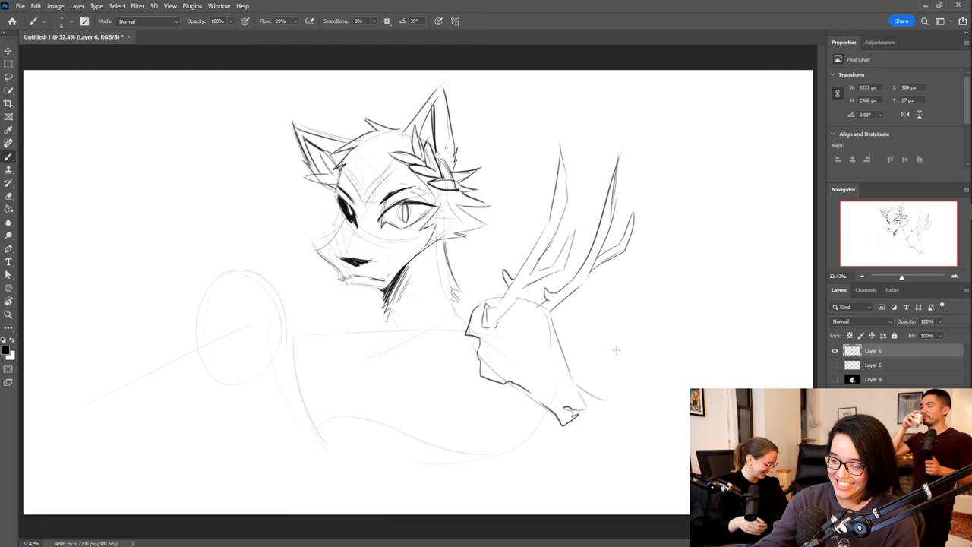
mouse_move(513, 341)
mouse_down()
mouse_move(524, 369)
mouse_move(522, 356)
mouse_up()
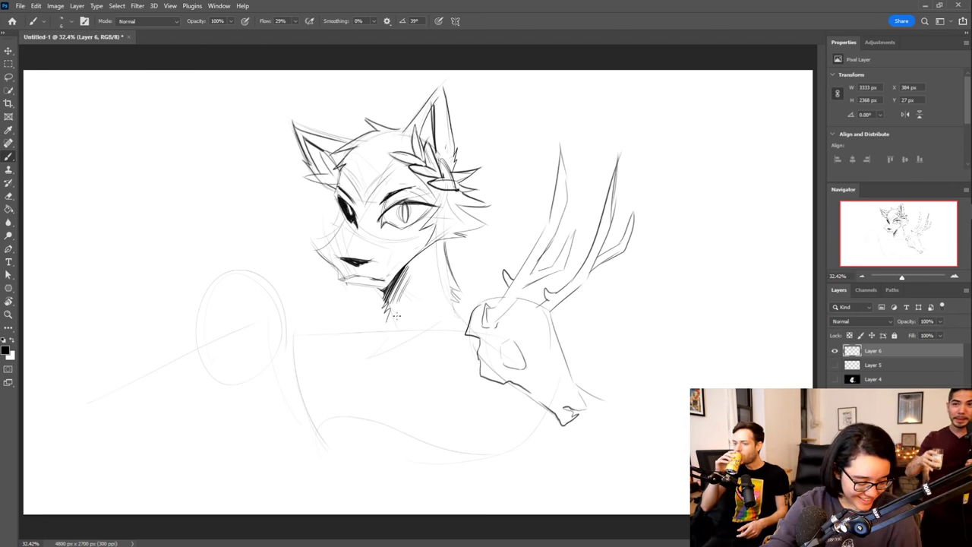
Sketch a diagonal chevron-patterned band across the chest from the neck to the waist, with a pointed fold beneath it
mouse_move(446, 318)
mouse_down()
mouse_move(349, 431)
mouse_move(290, 480)
mouse_move(299, 495)
mouse_move(370, 445)
mouse_move(456, 346)
mouse_up()
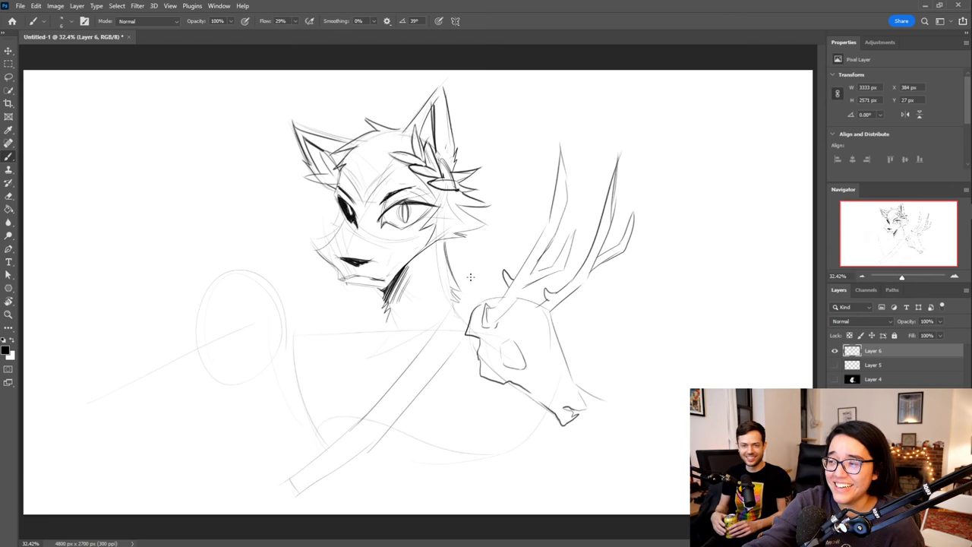
mouse_move(458, 286)
mouse_down()
mouse_move(464, 280)
mouse_move(479, 297)
mouse_up()
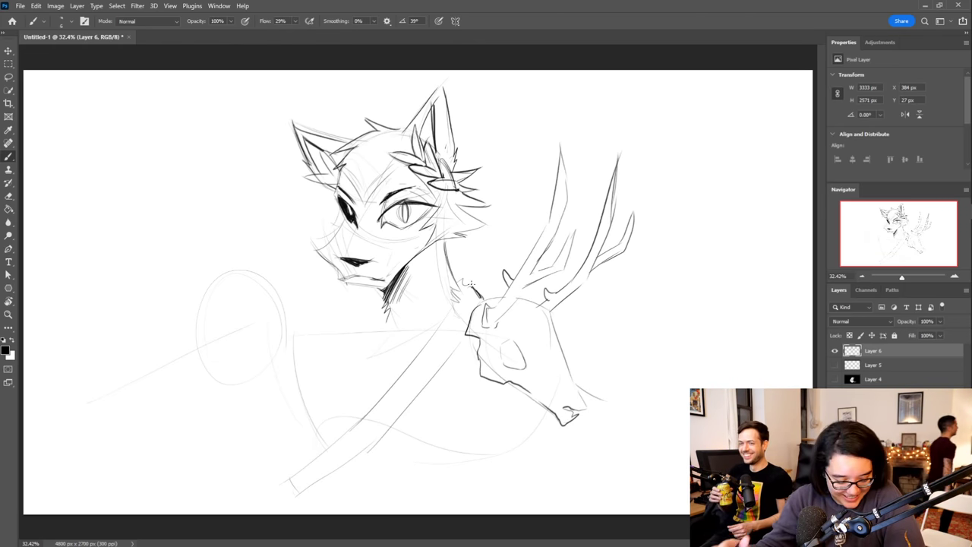
mouse_move(305, 465)
mouse_down()
mouse_move(337, 444)
mouse_move(355, 452)
mouse_move(374, 422)
mouse_move(360, 419)
mouse_move(380, 426)
mouse_move(396, 400)
mouse_move(381, 397)
mouse_move(402, 409)
mouse_move(416, 369)
mouse_move(406, 369)
mouse_move(427, 378)
mouse_move(454, 350)
mouse_up()
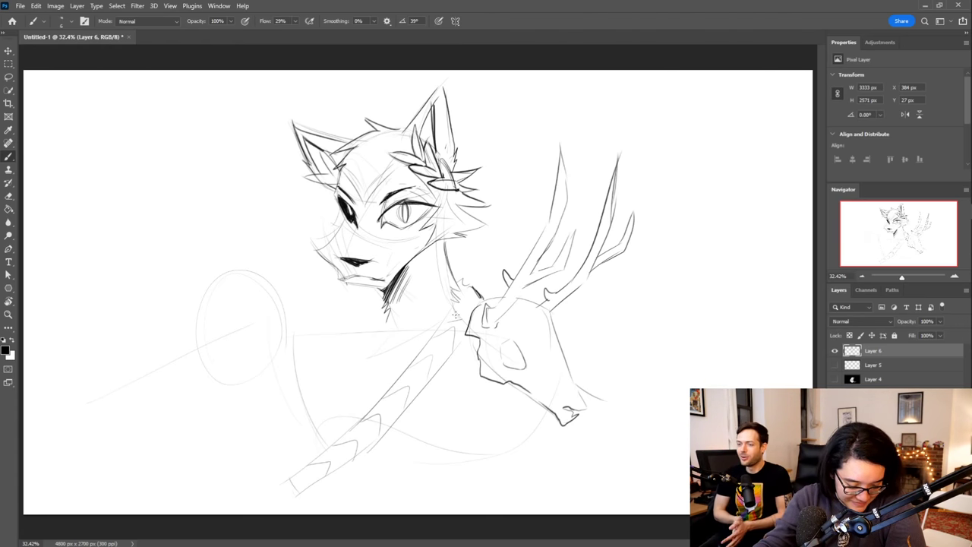
mouse_move(286, 482)
mouse_down()
mouse_move(312, 501)
mouse_move(384, 477)
mouse_move(392, 494)
mouse_move(474, 498)
mouse_move(482, 469)
mouse_up()
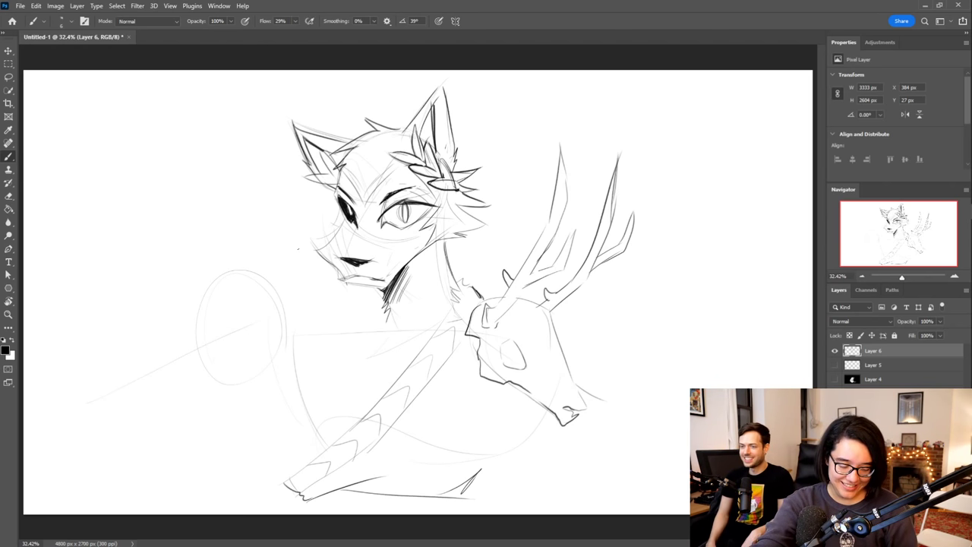
Draw the raised hand inside its guide oval as a fist with angular curled fingers, a thumb and a palm edge
mouse_move(259, 379)
mouse_down()
mouse_move(289, 340)
mouse_move(263, 304)
mouse_move(244, 360)
mouse_move(258, 299)
mouse_move(274, 334)
mouse_move(243, 369)
mouse_up()
mouse_move(220, 293)
mouse_down()
mouse_move(229, 269)
mouse_move(273, 292)
mouse_move(272, 326)
mouse_up()
mouse_move(216, 301)
mouse_down()
mouse_move(246, 305)
mouse_move(254, 317)
mouse_up()
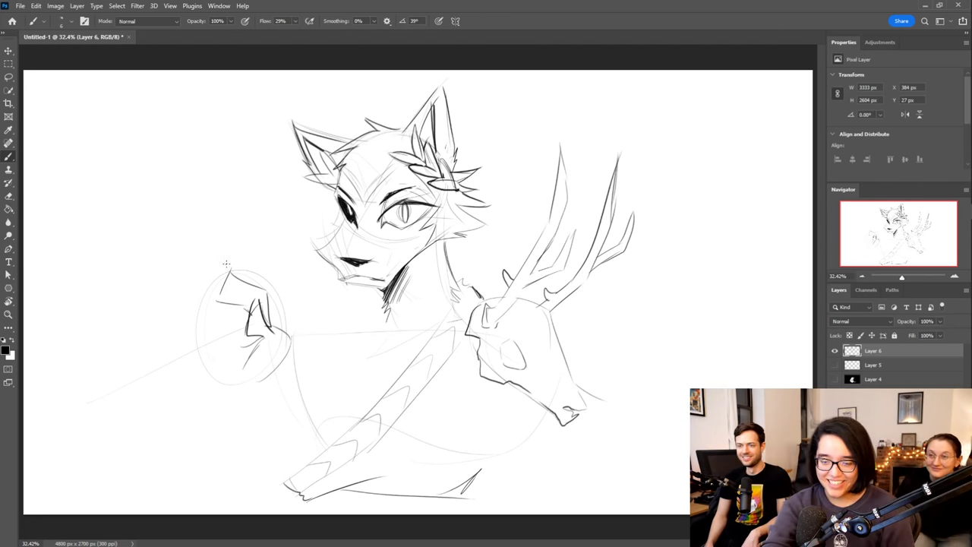
mouse_move(217, 303)
mouse_down()
mouse_move(202, 317)
mouse_move(233, 336)
mouse_move(196, 334)
mouse_move(184, 355)
mouse_move(206, 352)
mouse_move(202, 338)
mouse_move(229, 328)
mouse_move(244, 343)
mouse_move(221, 323)
mouse_move(242, 303)
mouse_move(248, 309)
mouse_move(231, 272)
mouse_move(246, 309)
mouse_move(270, 290)
mouse_move(264, 319)
mouse_up()
drag(246, 353, 262, 387)
drag(206, 361, 245, 389)
drag(187, 334, 200, 349)
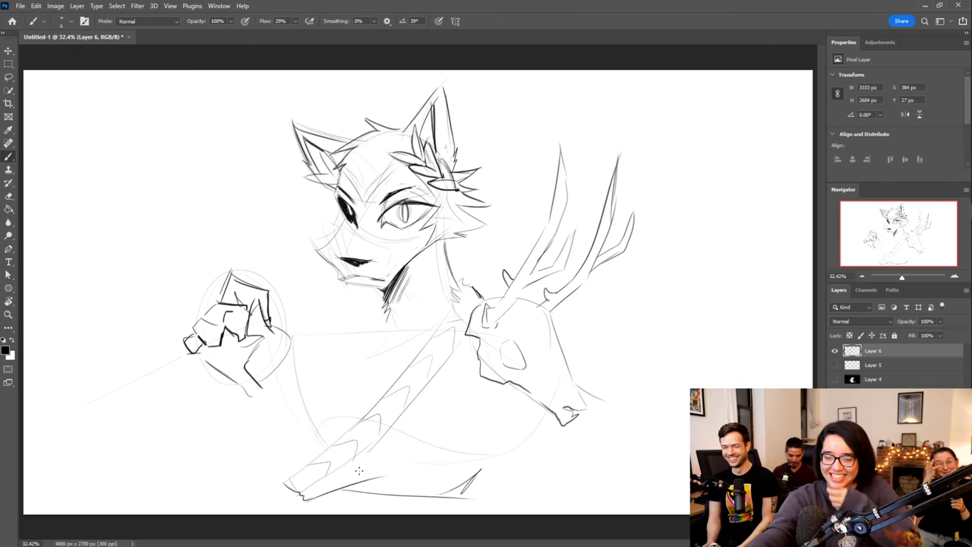
Sketch a long shaft gripped in the fist, with a rounded butt end below and parallel edges continuing behind the head
drag(181, 361, 162, 375)
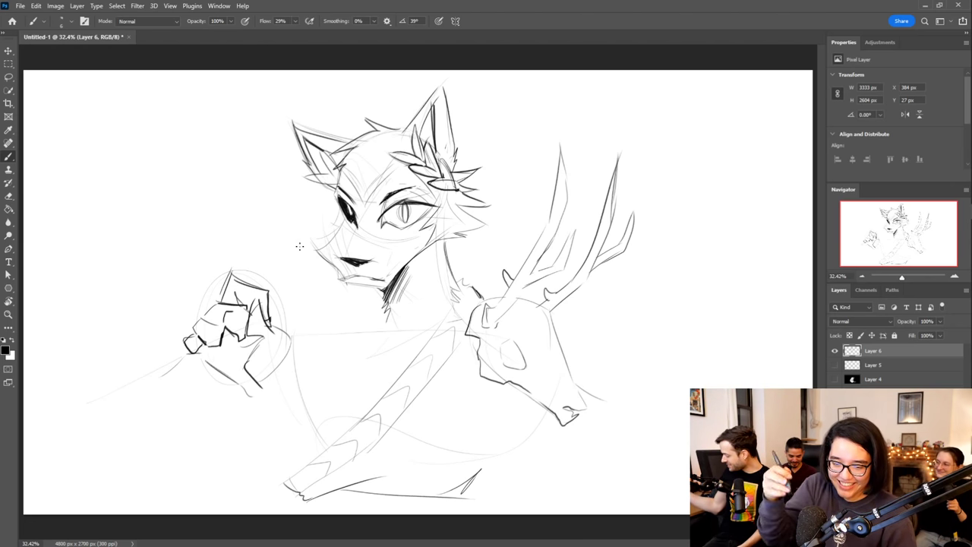
mouse_move(155, 375)
mouse_down()
mouse_move(161, 405)
mouse_move(215, 367)
mouse_up()
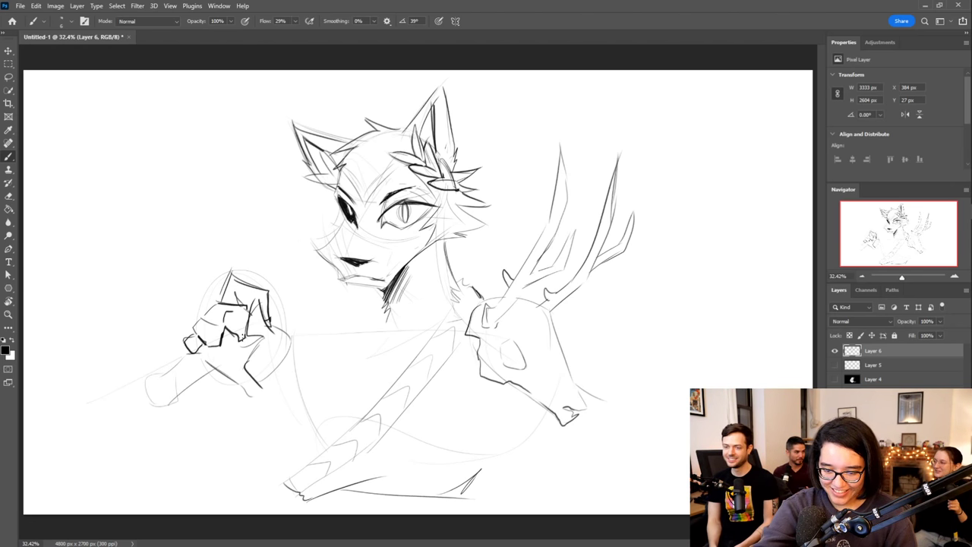
mouse_move(240, 240)
mouse_down()
mouse_move(296, 325)
mouse_move(333, 288)
mouse_up()
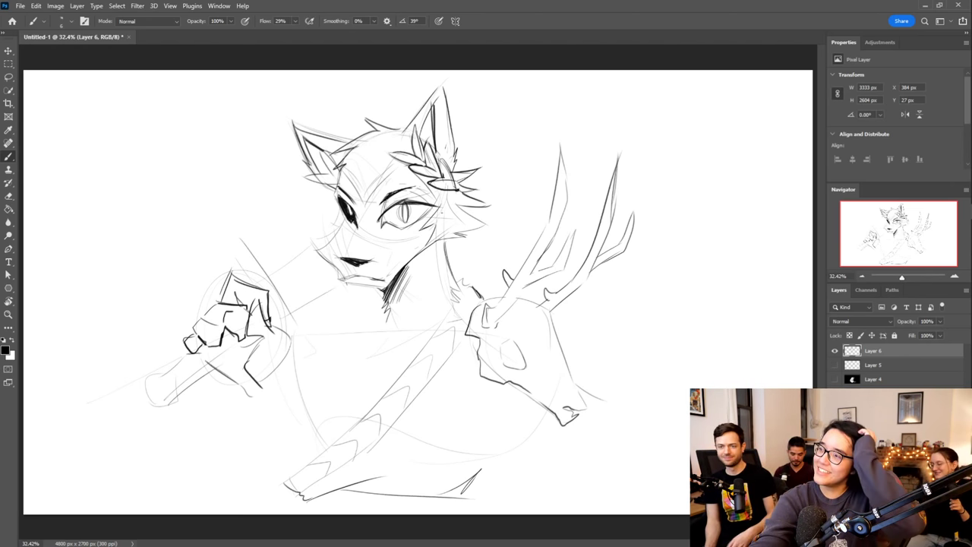
drag(283, 279, 319, 242)
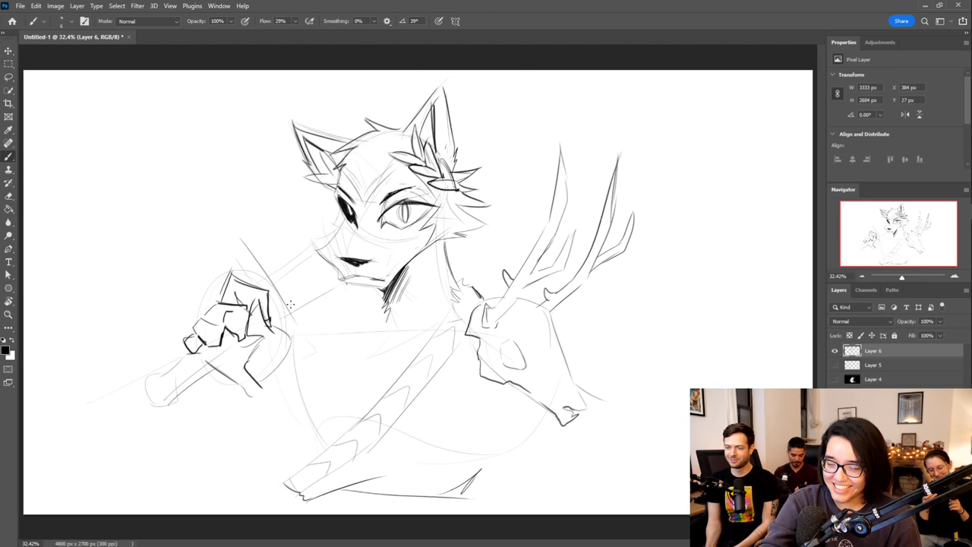
mouse_move(300, 293)
mouse_down()
mouse_move(335, 270)
mouse_move(323, 248)
mouse_up()
drag(275, 283, 325, 250)
drag(462, 162, 604, 73)
drag(479, 183, 577, 131)
Darken the far side and lower contour of the chest, and add fur tufts along its upper edge
mouse_move(300, 351)
mouse_down()
mouse_move(294, 407)
mouse_move(328, 429)
mouse_up()
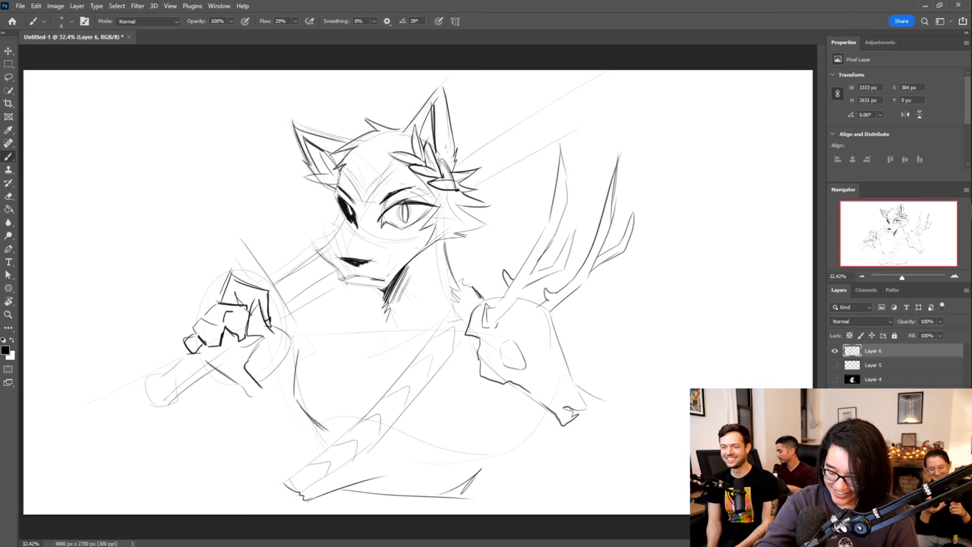
mouse_move(307, 357)
mouse_down()
mouse_move(355, 349)
mouse_move(341, 335)
mouse_move(387, 343)
mouse_up()
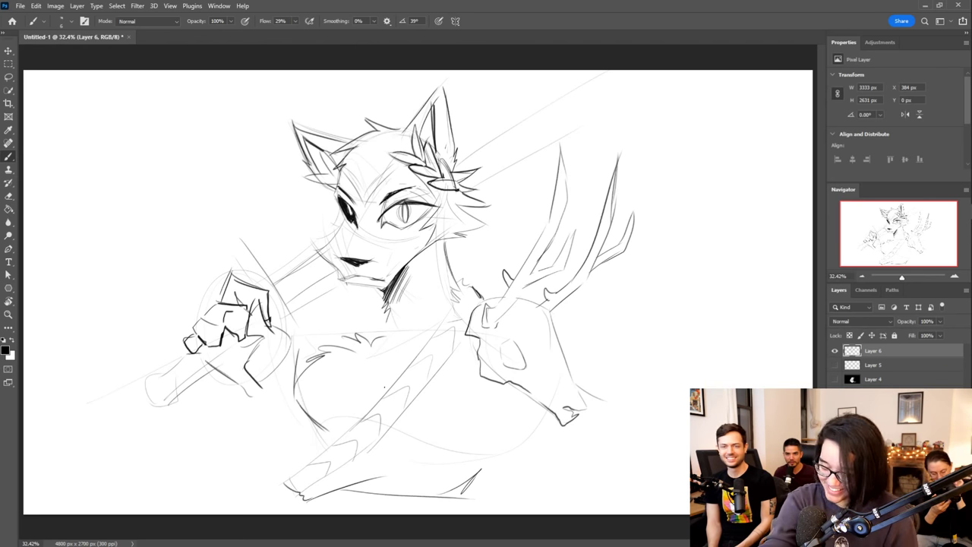
mouse_move(386, 336)
mouse_down()
mouse_move(353, 345)
mouse_move(370, 340)
mouse_move(387, 356)
mouse_move(411, 337)
mouse_up()
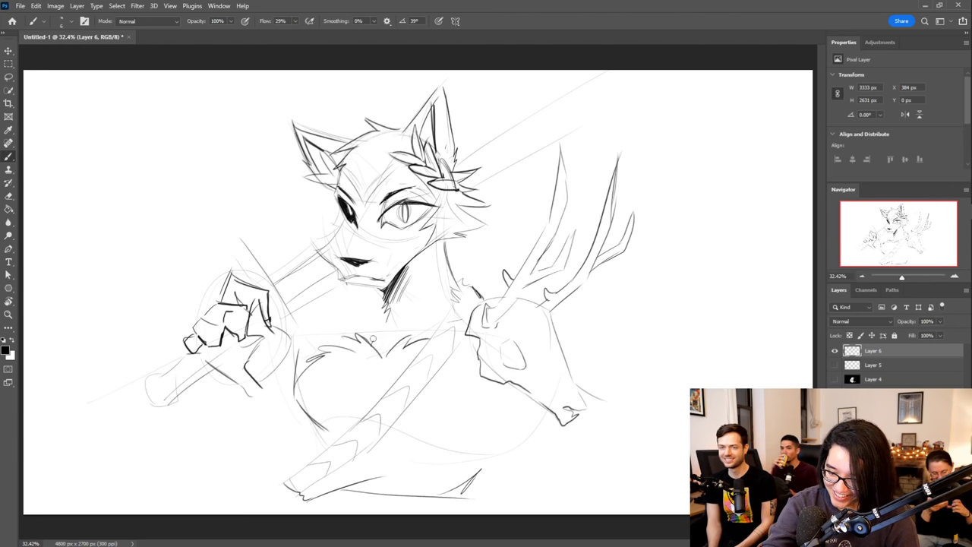
mouse_move(306, 417)
mouse_down()
mouse_move(320, 436)
mouse_move(307, 416)
mouse_move(319, 446)
mouse_move(306, 460)
mouse_up()
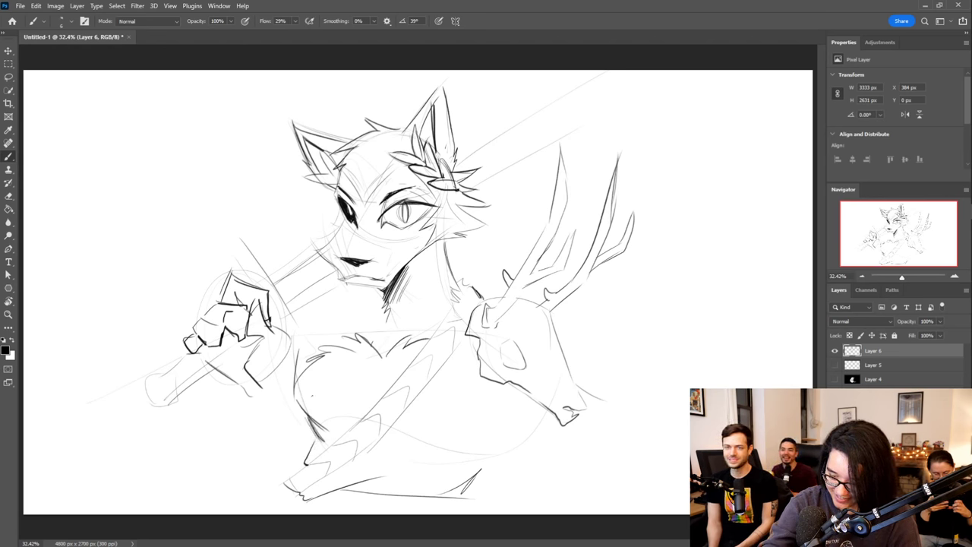
drag(341, 430, 376, 407)
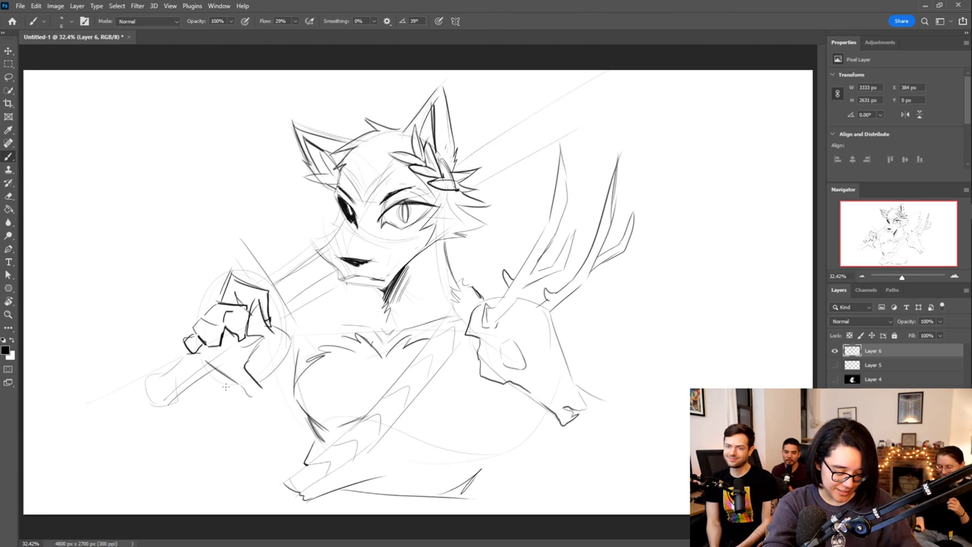
Define the wrist of the raised hand and sketch the forearm widening down toward the canvas edge
drag(205, 381, 266, 384)
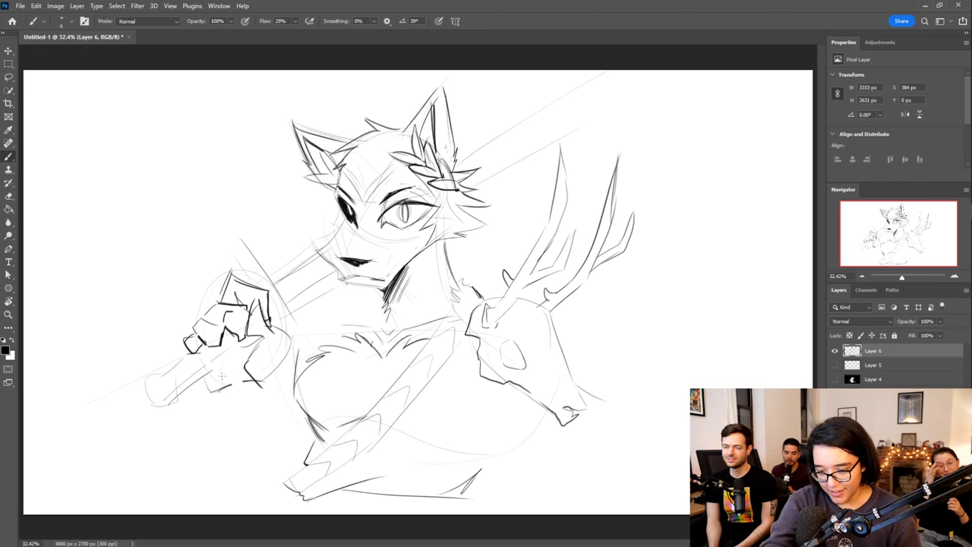
mouse_move(213, 405)
mouse_down()
mouse_move(196, 479)
mouse_move(176, 495)
mouse_up()
drag(199, 425, 188, 453)
drag(185, 460, 184, 513)
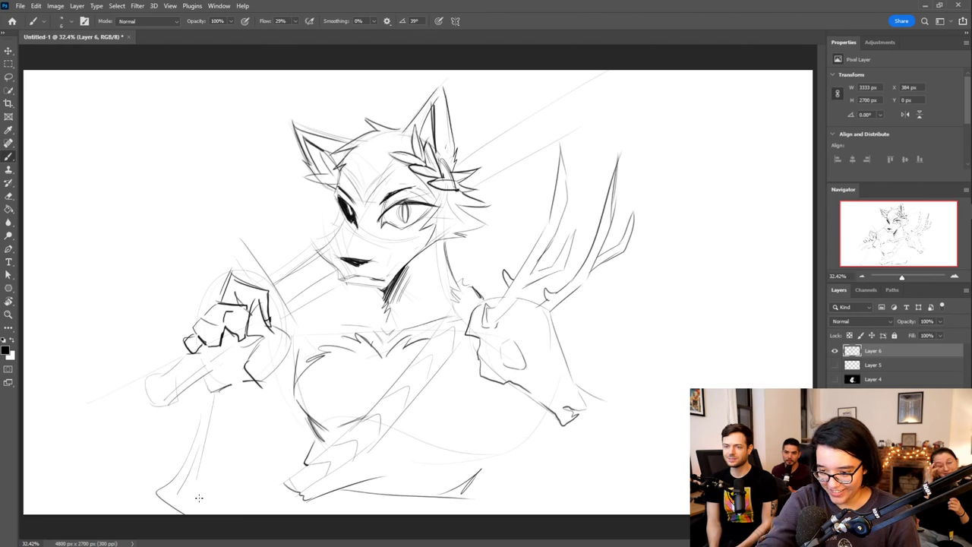
mouse_move(265, 386)
mouse_down()
mouse_move(242, 426)
mouse_move(234, 487)
mouse_up()
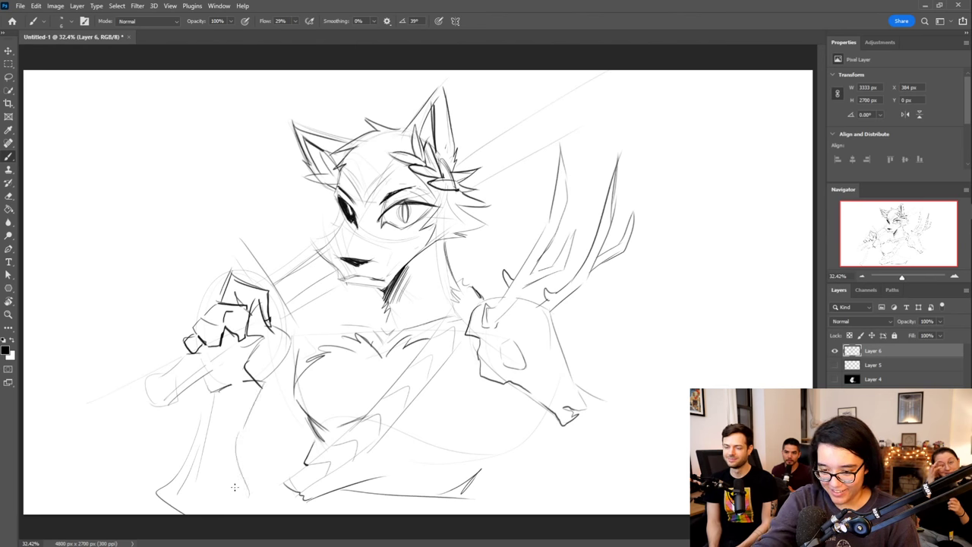
Wrap curved bands around the wrist and add jagged fur tufts on both sides of the forearm
mouse_move(214, 393)
mouse_down()
mouse_move(258, 414)
mouse_move(252, 424)
mouse_up()
drag(210, 422, 231, 437)
drag(215, 430, 245, 444)
mouse_move(204, 443)
mouse_down()
mouse_move(243, 451)
mouse_move(180, 457)
mouse_up()
drag(237, 447, 246, 495)
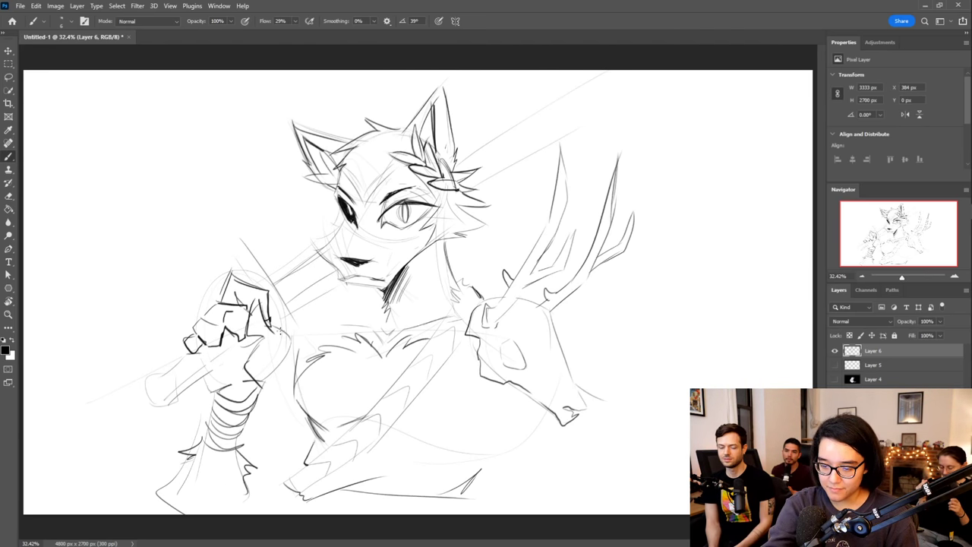
Draw the furry far shoulder line, add fur beside the elbow, and darken the upper edge of the diagonal band's lower end
drag(293, 326, 383, 316)
drag(254, 491, 282, 465)
mouse_move(257, 501)
mouse_down()
mouse_move(279, 464)
mouse_move(285, 477)
mouse_move(350, 430)
mouse_up()
drag(281, 486, 350, 431)
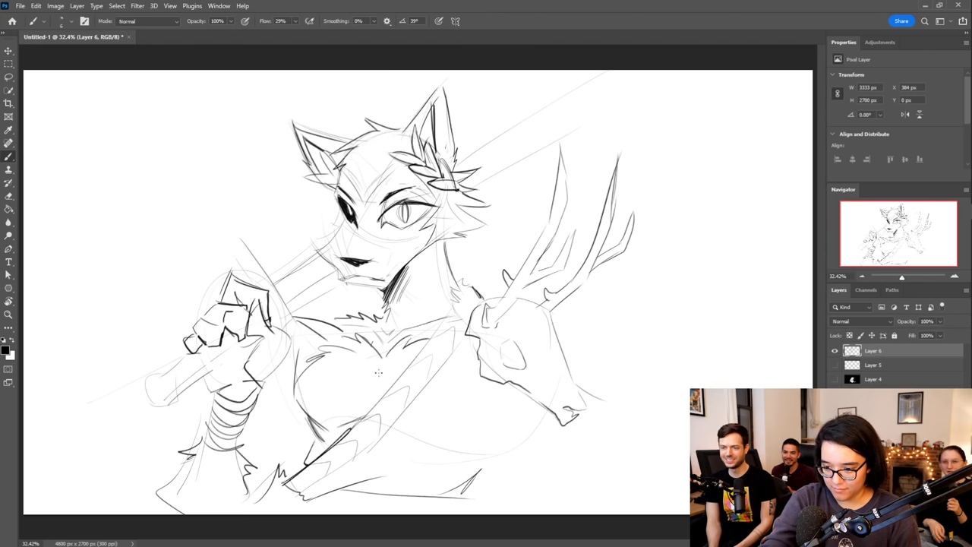
Add fur strokes on the forehead, neck and near cheek
mouse_move(346, 173)
mouse_down()
mouse_move(363, 204)
mouse_move(418, 160)
mouse_up()
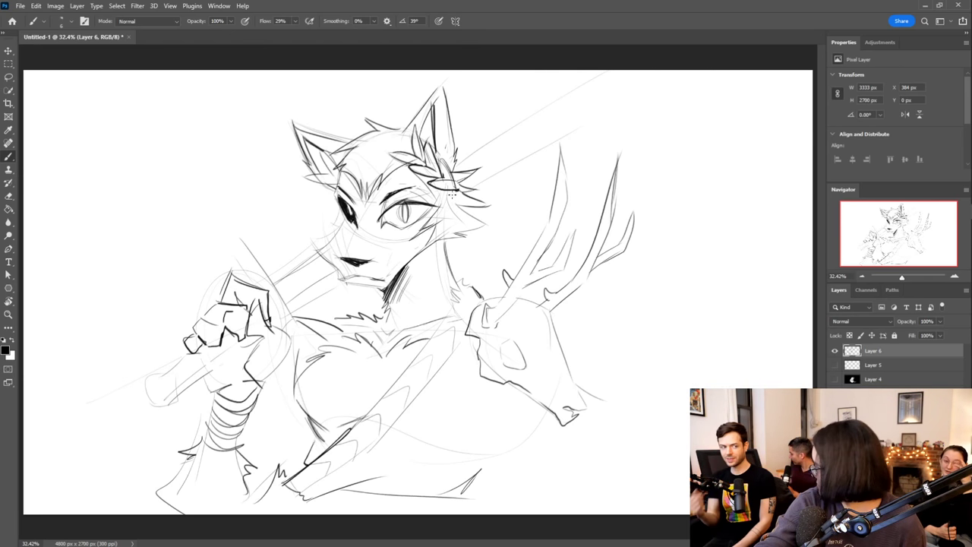
drag(419, 271, 410, 332)
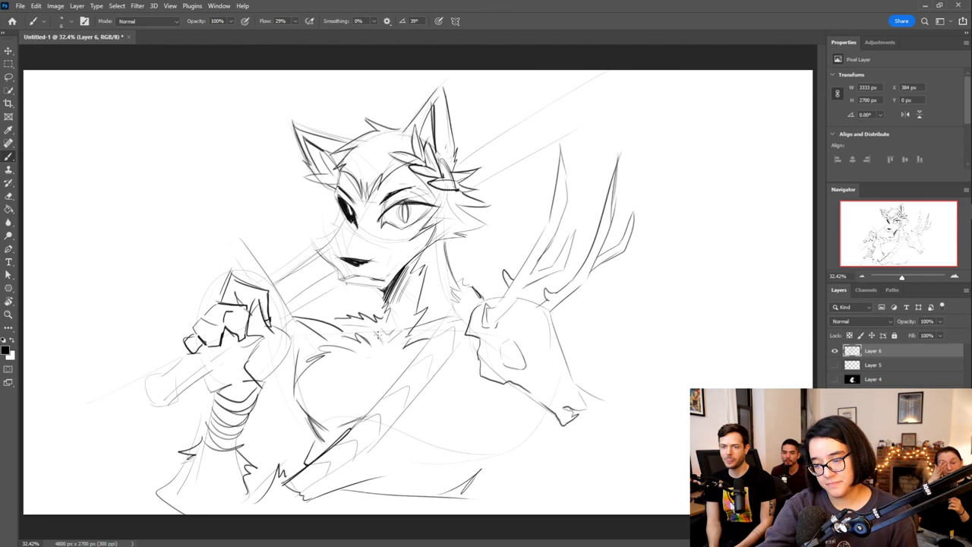
mouse_move(456, 206)
mouse_down()
mouse_move(490, 227)
mouse_move(451, 231)
mouse_move(435, 253)
mouse_up()
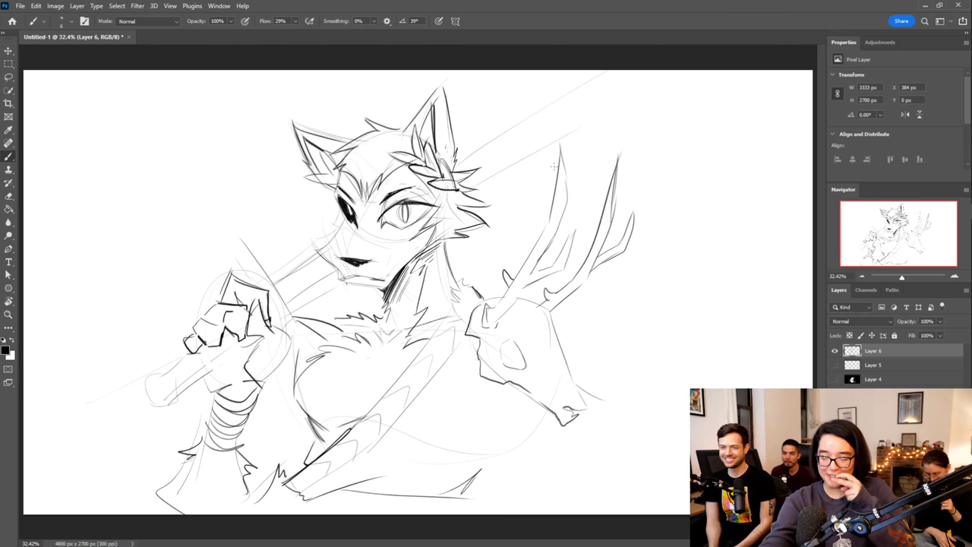
Outline the near shoulder behind the skull, and hatch the chest band above a long diagonal drapery edge
mouse_move(559, 307)
mouse_down()
mouse_move(577, 316)
mouse_move(601, 364)
mouse_move(580, 375)
mouse_up()
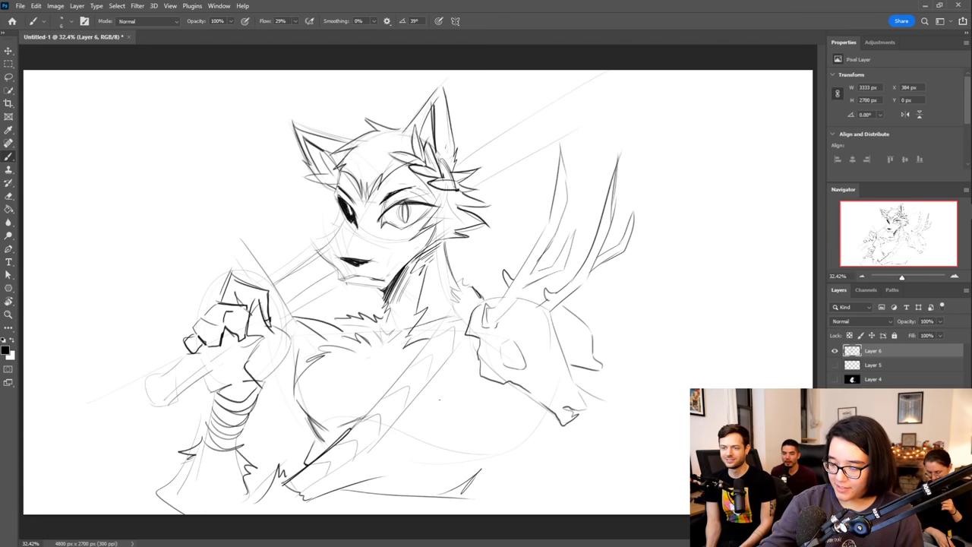
drag(354, 485, 509, 397)
drag(341, 458, 325, 483)
drag(347, 459, 339, 484)
mouse_move(369, 446)
mouse_down()
mouse_move(356, 477)
mouse_move(436, 409)
mouse_move(448, 429)
mouse_move(472, 391)
mouse_move(483, 414)
mouse_move(445, 463)
mouse_up()
drag(516, 399, 475, 448)
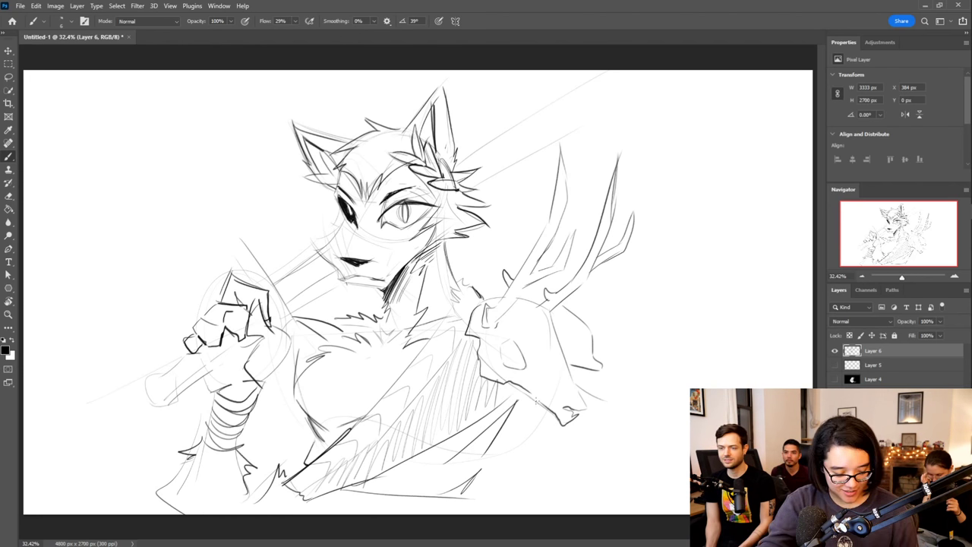
Sketch looping cloth folds below the skull and the draped outer edge of the cloak over the near arm
drag(462, 495, 560, 458)
drag(531, 495, 560, 465)
mouse_move(590, 373)
mouse_down()
mouse_move(622, 400)
mouse_move(575, 500)
mouse_up()
drag(472, 501, 528, 506)
mouse_move(605, 441)
mouse_down()
mouse_move(623, 484)
mouse_move(598, 504)
mouse_up()
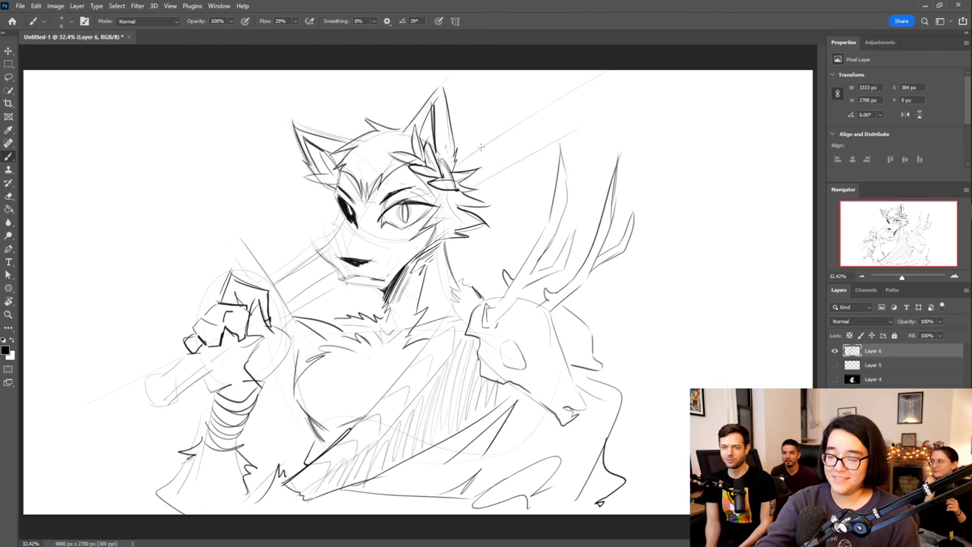
Darken the sword blade's edges and tip behind the head, and outline the wrapped grip and pommel below the fist
drag(464, 166, 591, 99)
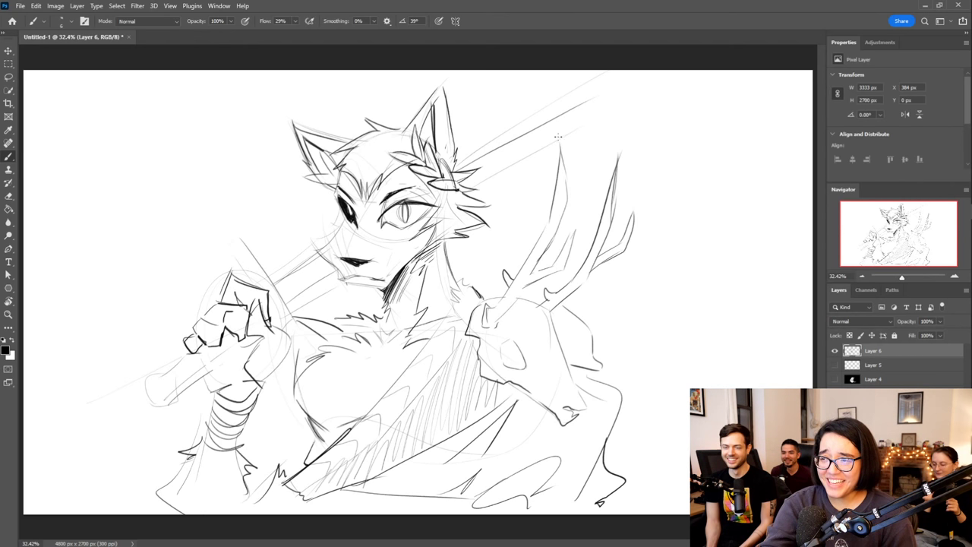
mouse_move(475, 186)
mouse_down()
mouse_move(618, 108)
mouse_move(579, 108)
mouse_move(588, 99)
mouse_move(627, 91)
mouse_move(621, 106)
mouse_move(635, 88)
mouse_up()
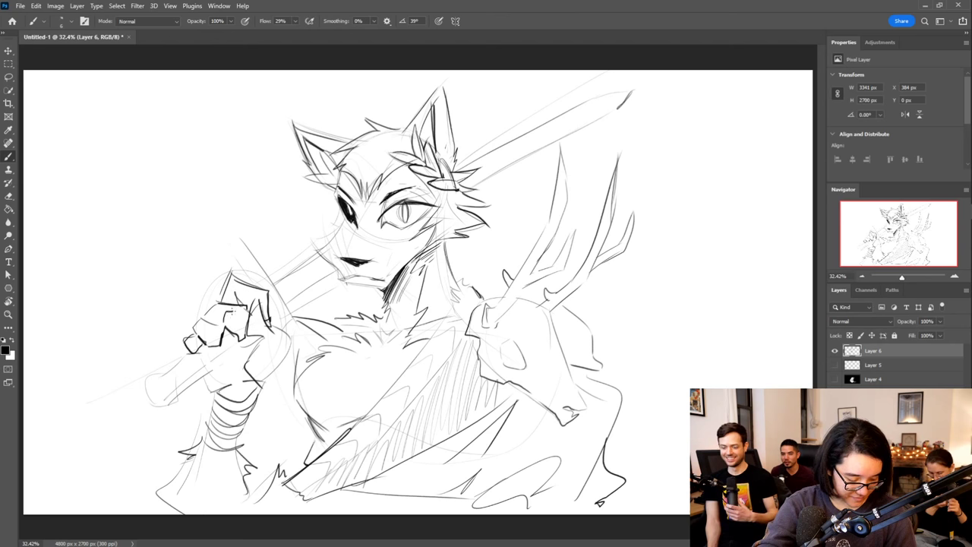
mouse_move(152, 381)
mouse_down()
mouse_move(171, 403)
mouse_move(177, 397)
mouse_move(152, 380)
mouse_move(168, 386)
mouse_move(161, 380)
mouse_move(174, 367)
mouse_move(214, 352)
mouse_up()
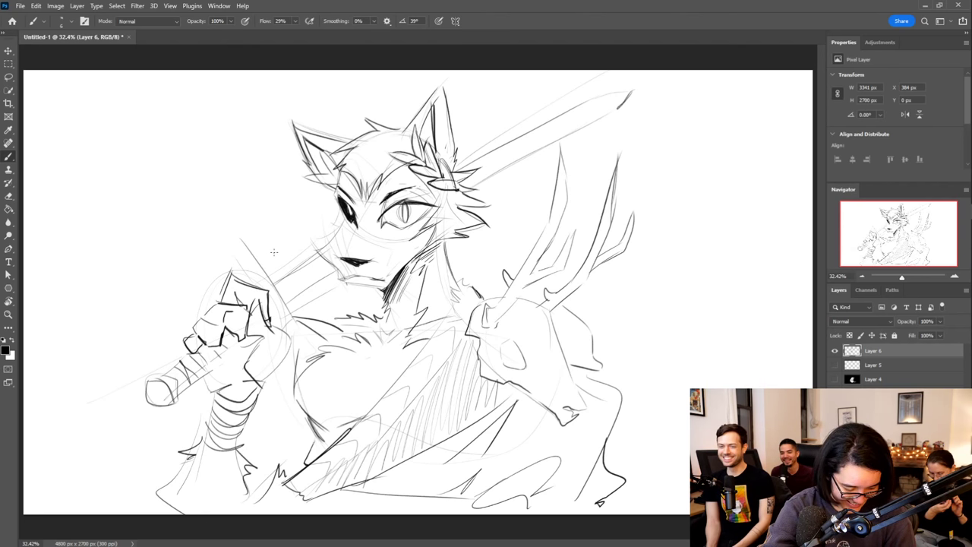
Sketch a long crossguard with feathery ends above the fist and at the shoulder, and strengthen the blade lines running towards the muzzle
mouse_move(220, 301)
mouse_down()
mouse_move(222, 248)
mouse_move(271, 226)
mouse_move(297, 237)
mouse_move(237, 249)
mouse_move(236, 273)
mouse_up()
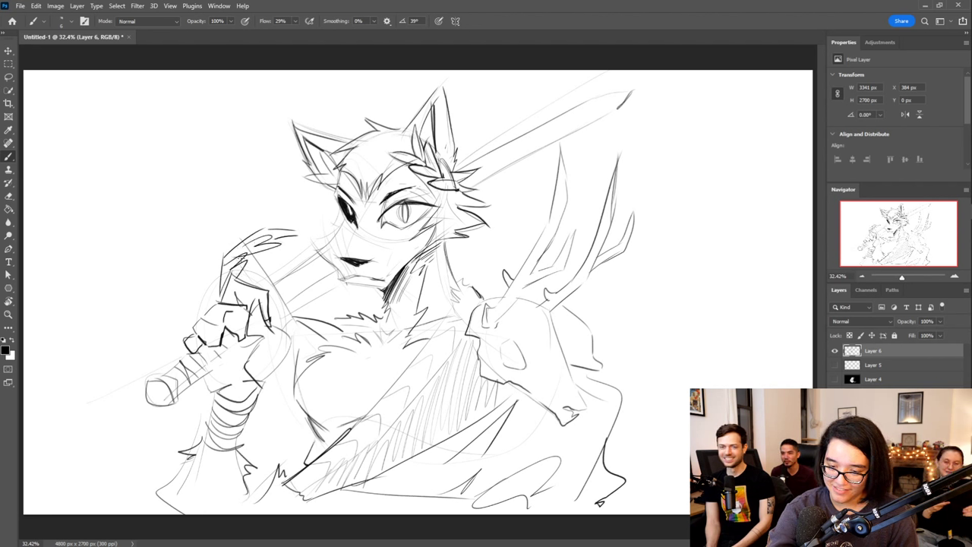
mouse_move(296, 328)
mouse_down()
mouse_move(339, 292)
mouse_move(317, 336)
mouse_move(283, 322)
mouse_move(306, 337)
mouse_move(308, 310)
mouse_up()
drag(255, 290, 325, 249)
mouse_move(266, 313)
mouse_down()
mouse_move(337, 275)
mouse_move(328, 257)
mouse_up()
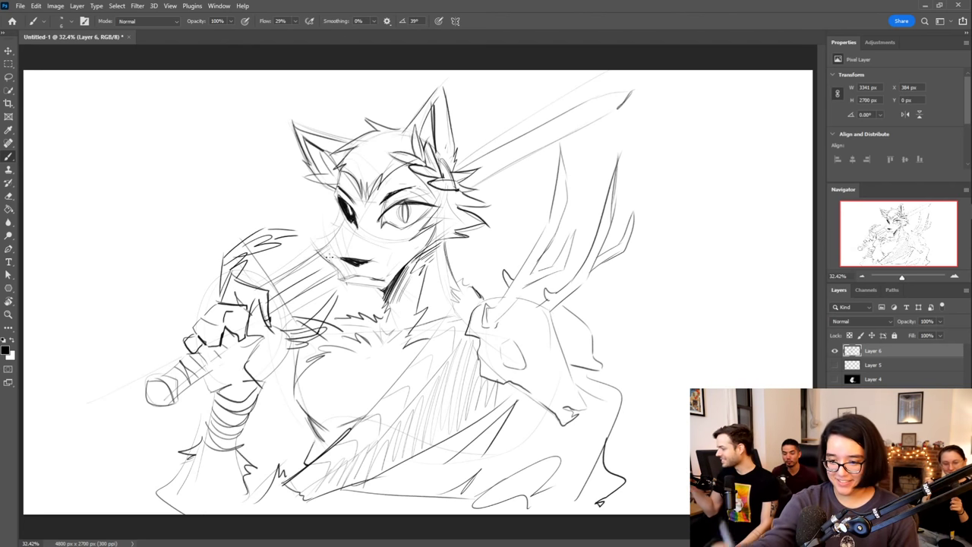
drag(246, 257, 284, 319)
mouse_move(252, 263)
mouse_down()
mouse_move(302, 333)
mouse_move(293, 326)
mouse_up()
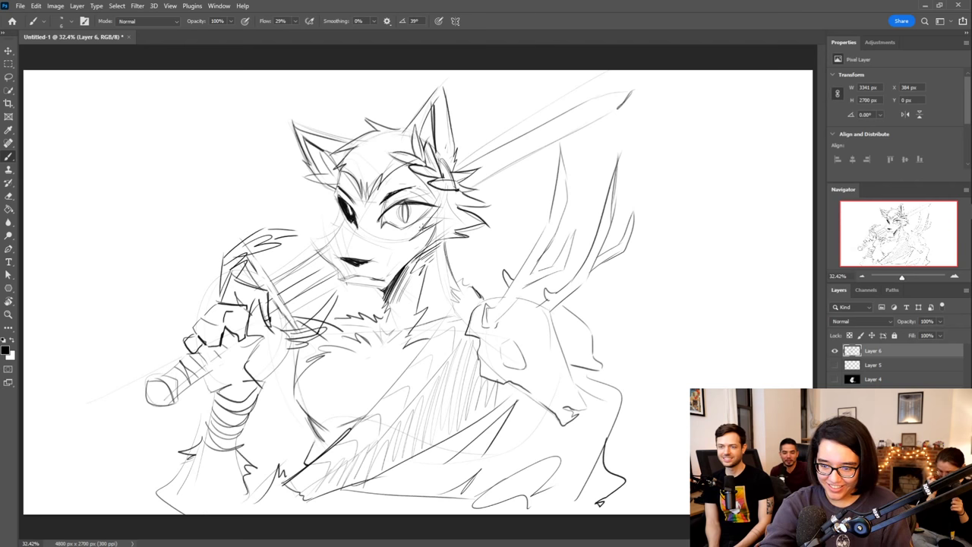
Darken the lower chest contour and fill the gap between the chest and the raised arm with dense hatching
drag(301, 410, 326, 439)
drag(326, 426, 332, 438)
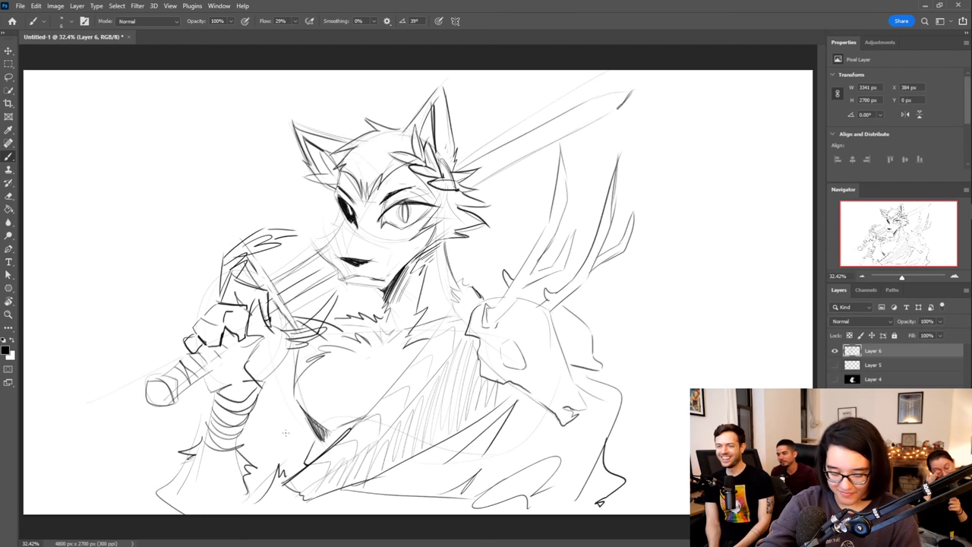
mouse_move(296, 385)
mouse_down()
mouse_move(299, 418)
mouse_move(268, 447)
mouse_move(262, 478)
mouse_move(305, 407)
mouse_up()
drag(302, 442, 313, 399)
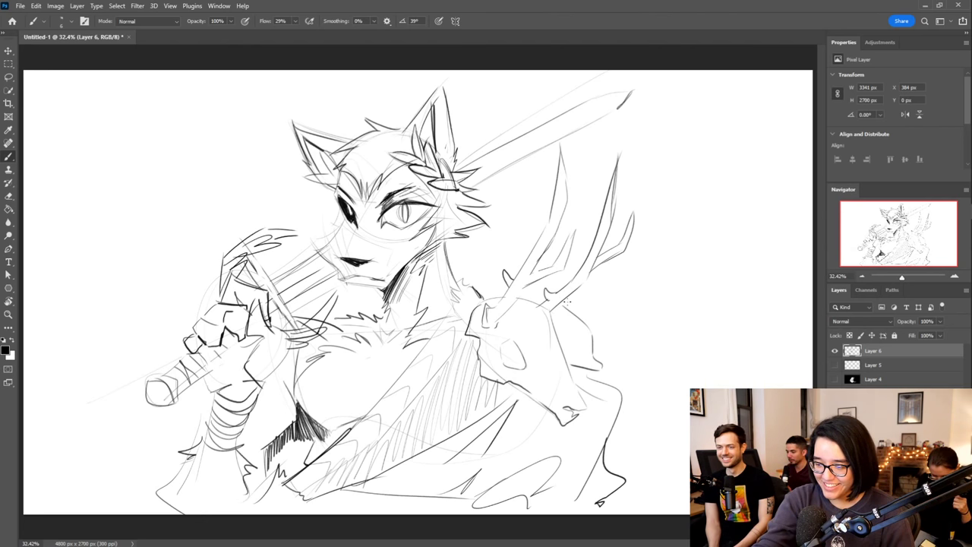
Outline and hatch the eye sockets of both shoulder skulls, and add teeth along their jaws
mouse_move(500, 366)
mouse_down()
mouse_move(497, 343)
mouse_move(520, 335)
mouse_move(524, 364)
mouse_move(504, 369)
mouse_move(524, 368)
mouse_up()
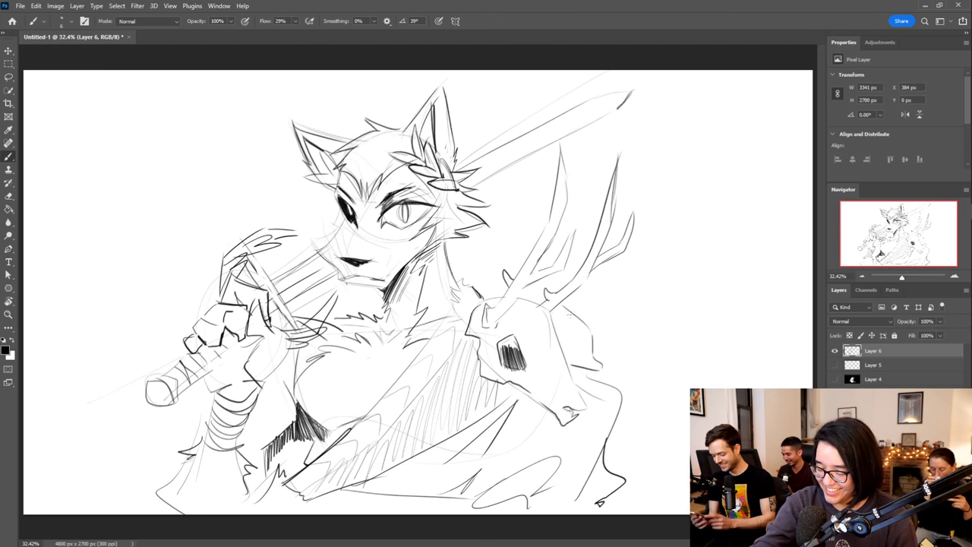
drag(556, 322, 597, 384)
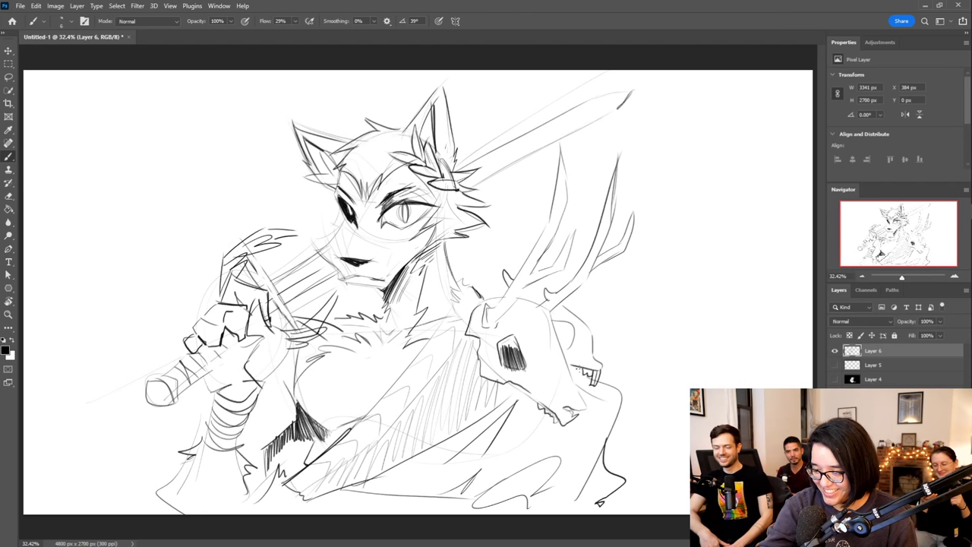
mouse_move(556, 327)
mouse_down()
mouse_move(568, 329)
mouse_move(569, 349)
mouse_move(558, 339)
mouse_move(571, 360)
mouse_up()
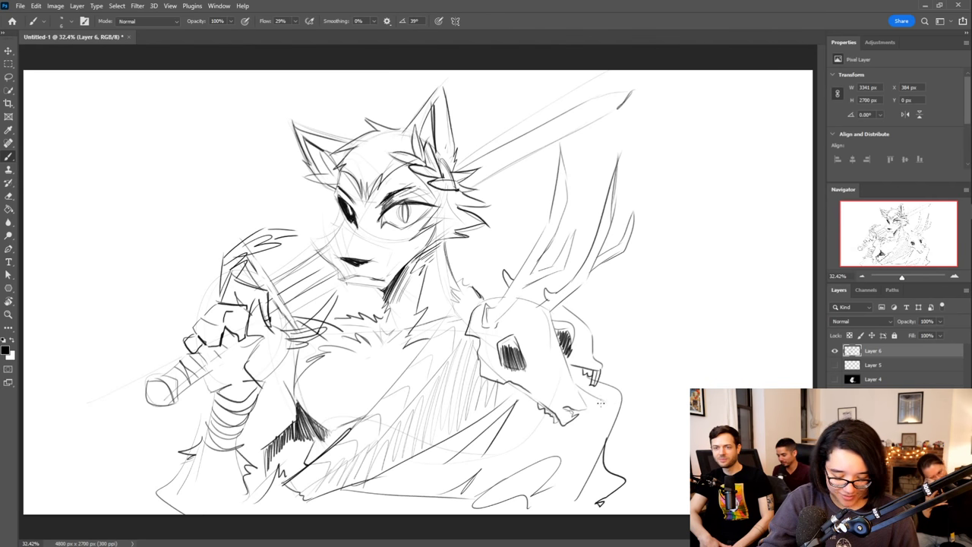
Shade the drawing with cross-hatching on the lower diagonal band, a darker pupil in the near eye, and shadows around the wrist and upper arm
mouse_move(309, 497)
mouse_down()
mouse_move(413, 446)
mouse_move(434, 419)
mouse_move(482, 438)
mouse_up()
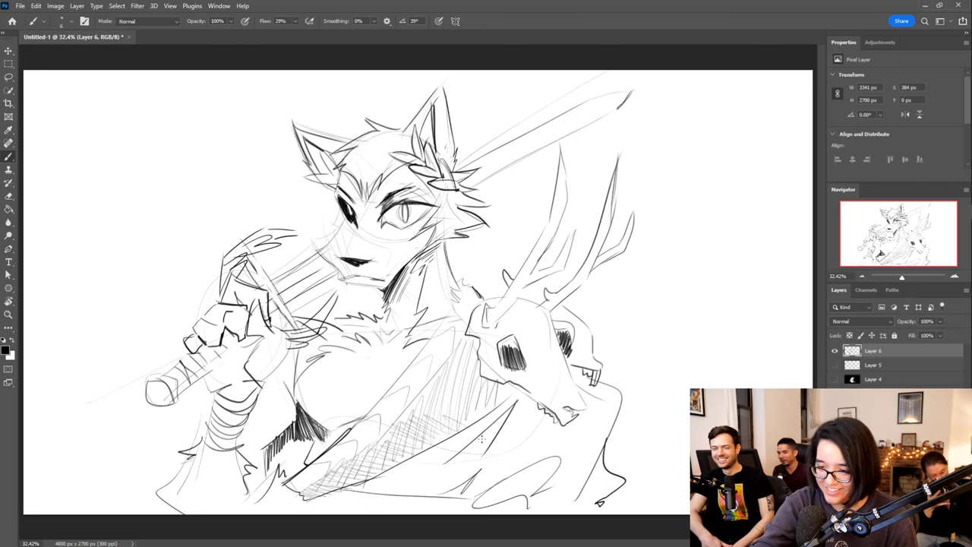
drag(403, 214, 405, 212)
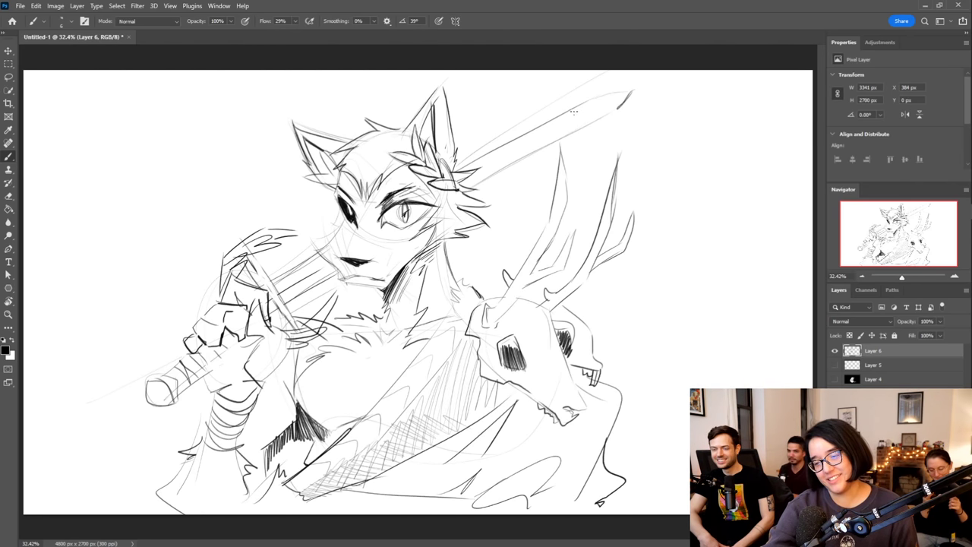
mouse_move(281, 367)
mouse_down()
mouse_move(294, 402)
mouse_move(292, 365)
mouse_move(277, 355)
mouse_up()
mouse_move(217, 365)
mouse_down()
mouse_move(245, 346)
mouse_move(239, 361)
mouse_move(227, 359)
mouse_move(236, 389)
mouse_up()
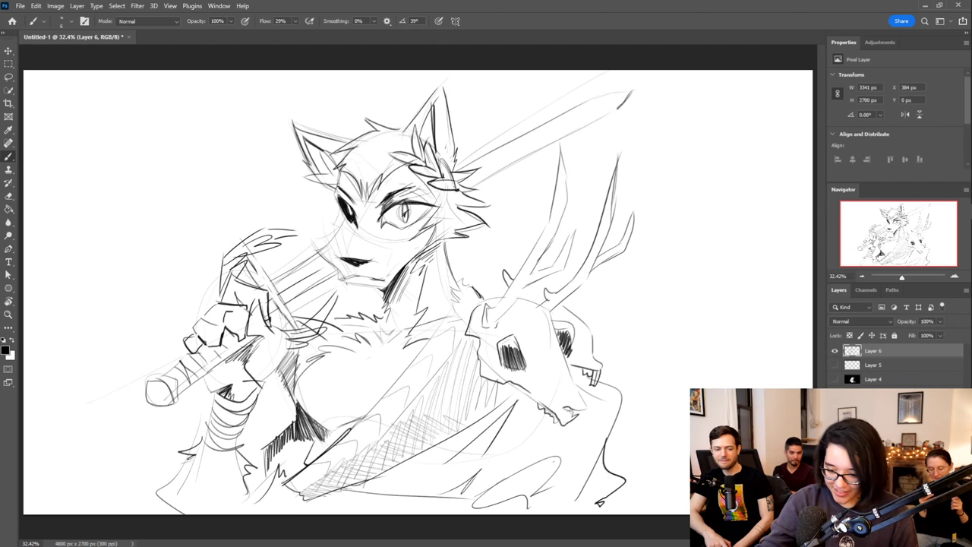
Draw a row of small ragged folds and trim shapes along the lower edge of the draped cloth
mouse_move(339, 493)
mouse_down()
mouse_move(382, 508)
mouse_move(370, 517)
mouse_move(411, 498)
mouse_up()
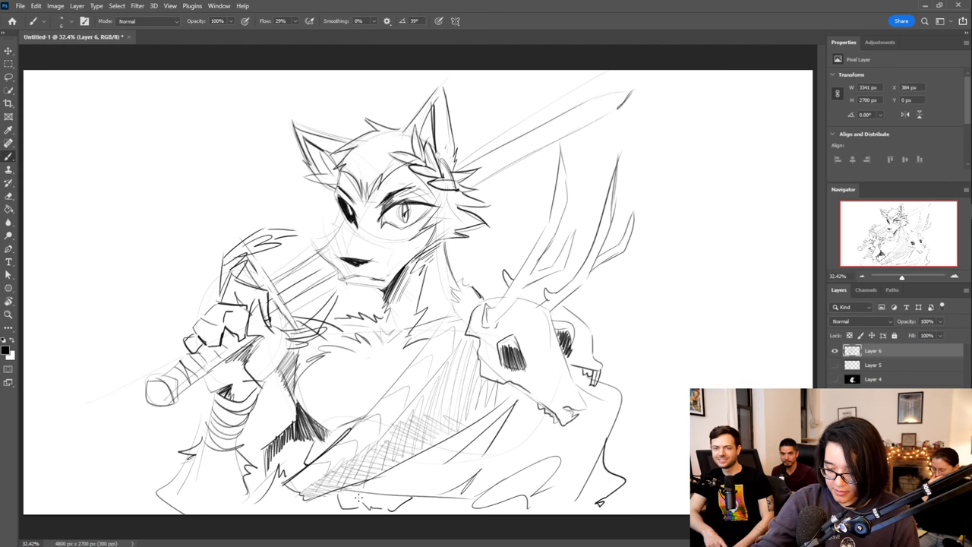
drag(339, 493, 389, 505)
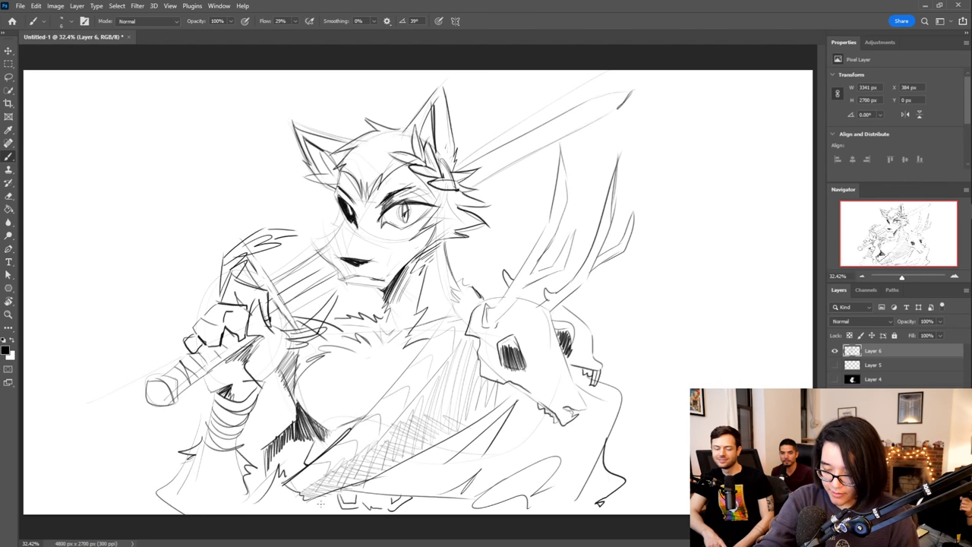
drag(319, 501, 342, 504)
drag(408, 507, 458, 502)
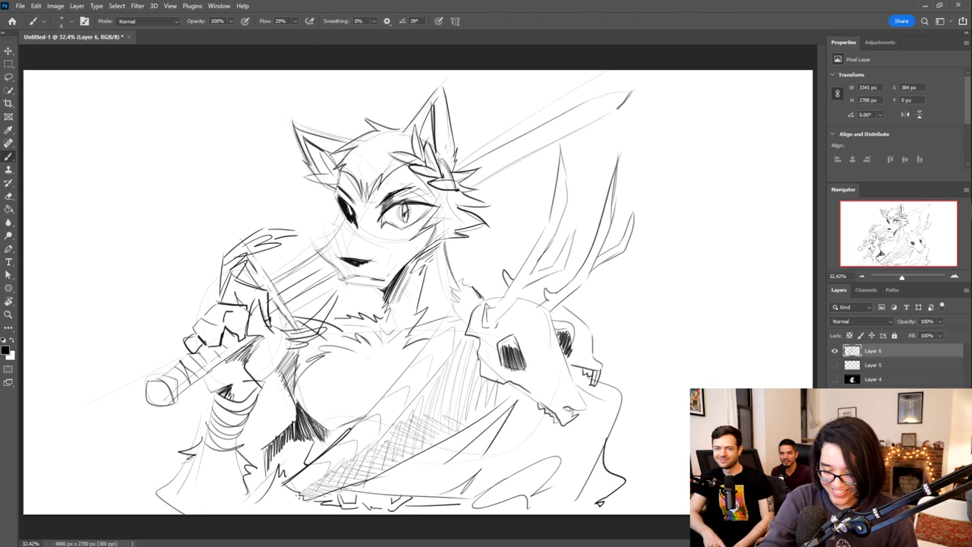
mouse_move(296, 502)
mouse_down()
mouse_move(276, 509)
mouse_move(327, 507)
mouse_up()
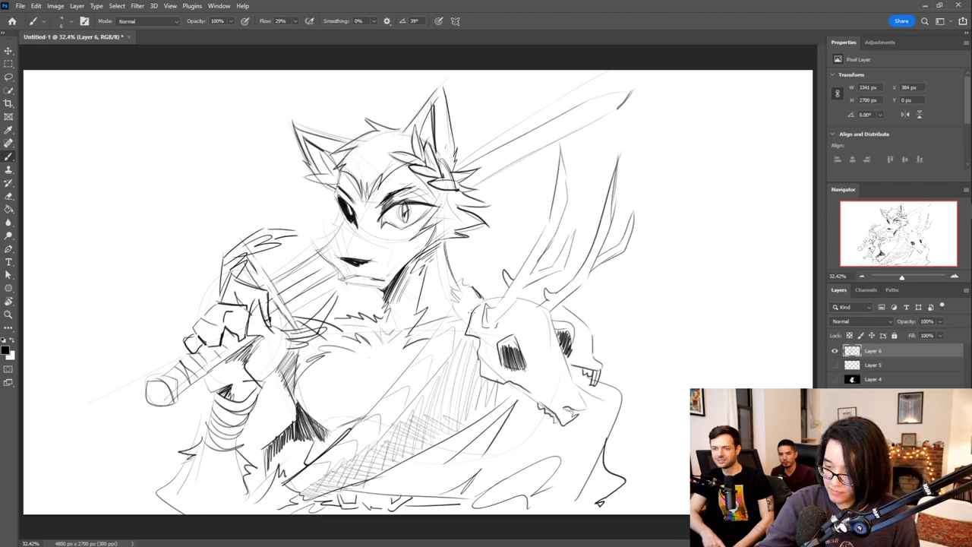
Darken the crown and outer contours of the two shoulder skulls
mouse_move(471, 310)
mouse_down()
mouse_move(495, 296)
mouse_move(540, 299)
mouse_move(593, 333)
mouse_up()
drag(529, 298, 541, 296)
drag(589, 333, 598, 362)
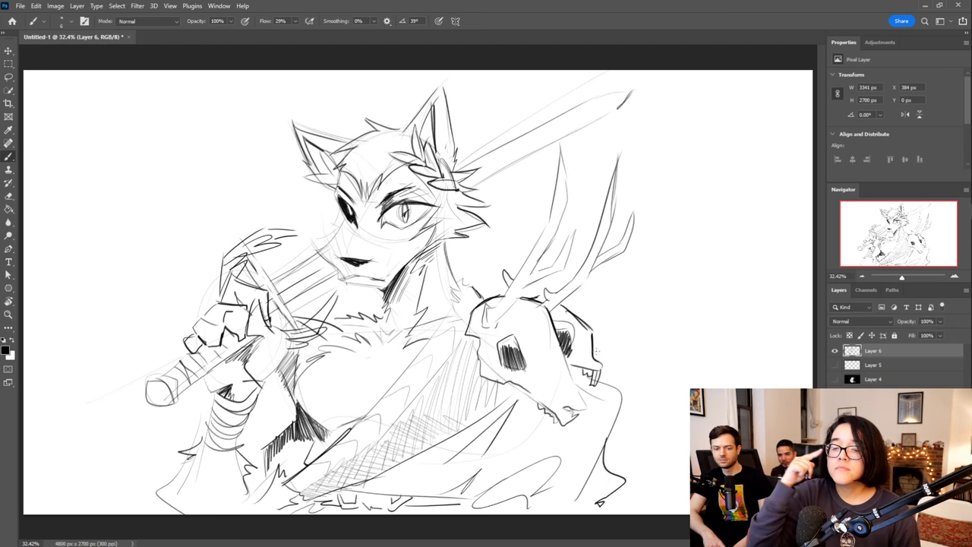
Hatch the fur at the raised arm's elbow and shade the looping cloth fold below the skulls
mouse_move(182, 478)
mouse_down()
mouse_move(157, 495)
mouse_move(171, 516)
mouse_move(178, 496)
mouse_up()
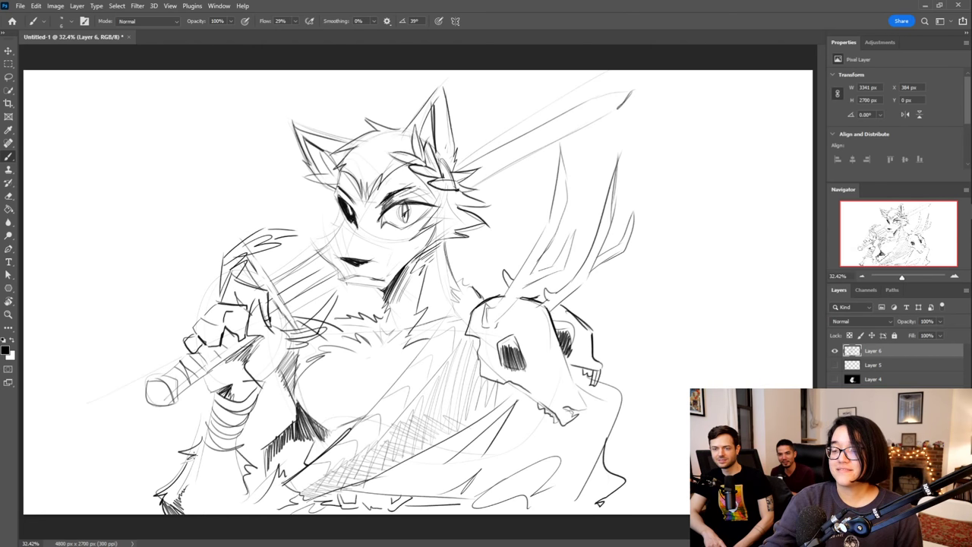
mouse_move(490, 507)
mouse_down()
mouse_move(523, 497)
mouse_move(490, 509)
mouse_up()
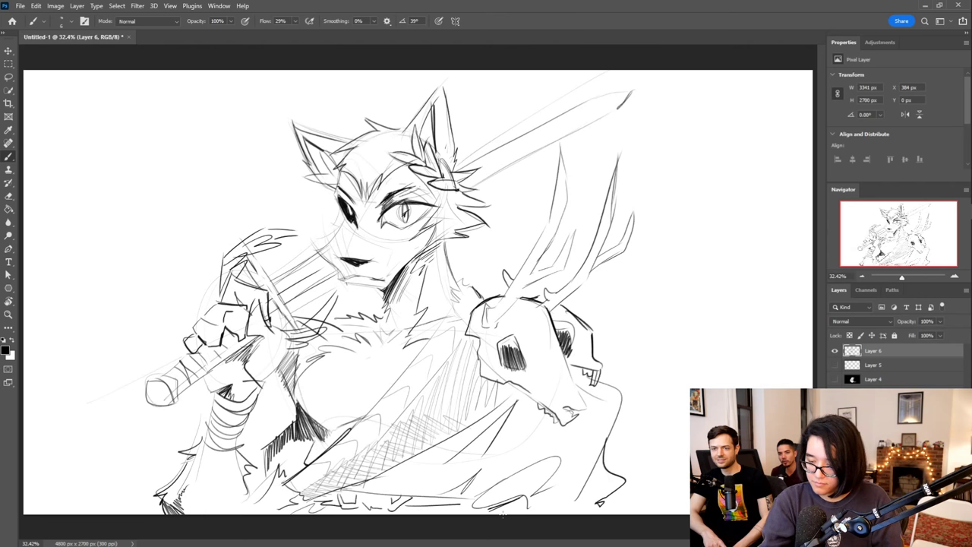
mouse_move(485, 504)
mouse_down()
mouse_move(522, 474)
mouse_move(514, 499)
mouse_move(533, 471)
mouse_move(530, 498)
mouse_move(577, 443)
mouse_up()
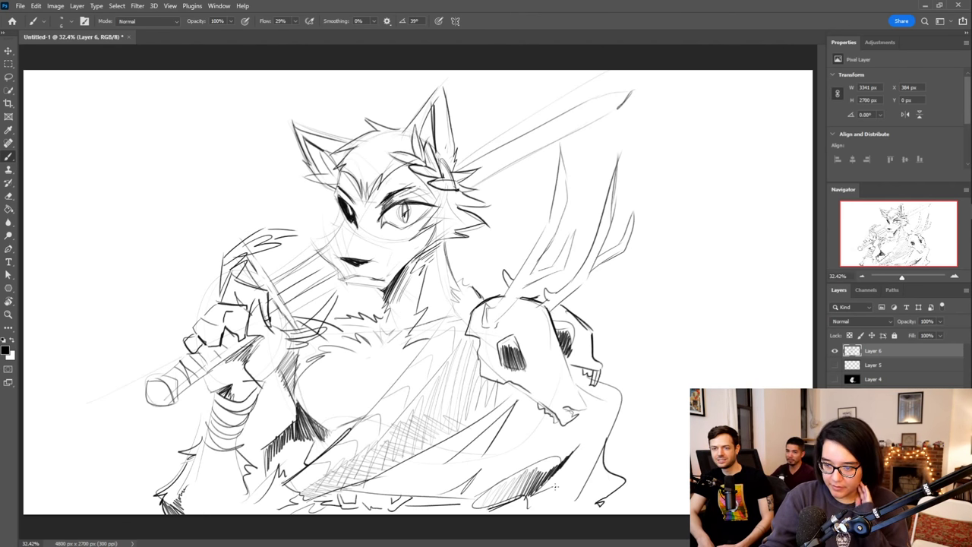
Fill dark shadows under the chin, inside the far ear, and along the crossguard and adjoining lower blade
mouse_move(378, 292)
mouse_down()
mouse_move(401, 283)
mouse_move(398, 290)
mouse_up()
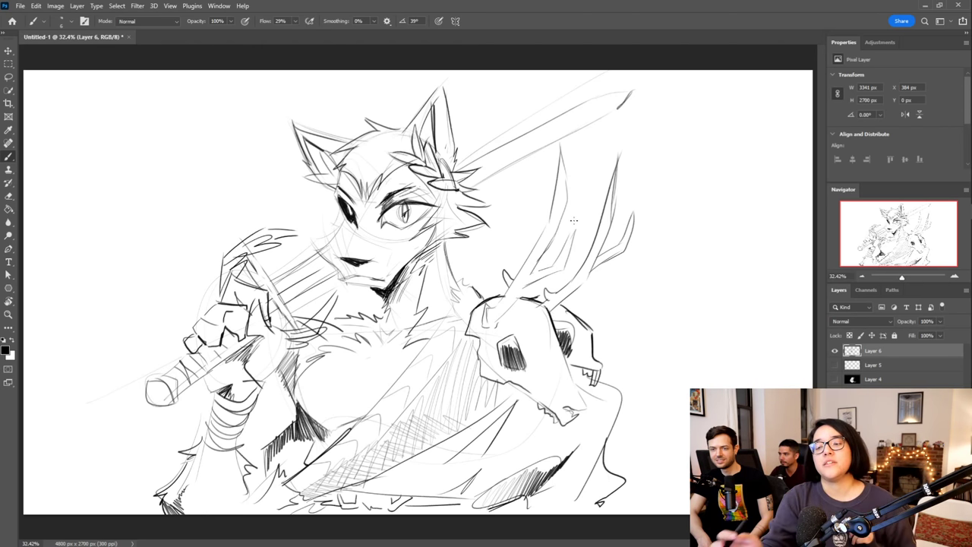
mouse_move(307, 149)
mouse_down()
mouse_move(316, 171)
mouse_move(324, 157)
mouse_move(304, 155)
mouse_move(333, 188)
mouse_up()
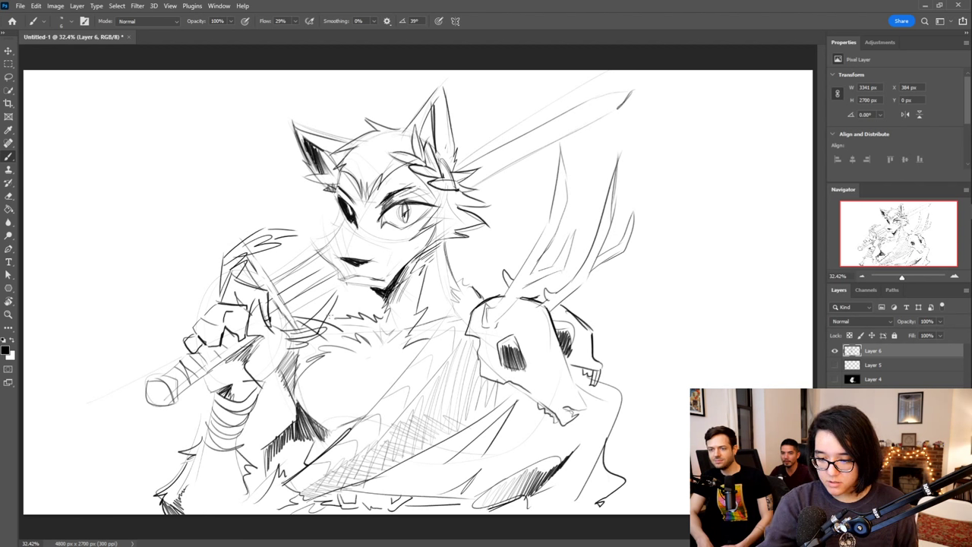
mouse_move(271, 320)
mouse_down()
mouse_move(275, 301)
mouse_move(278, 314)
mouse_move(249, 266)
mouse_up()
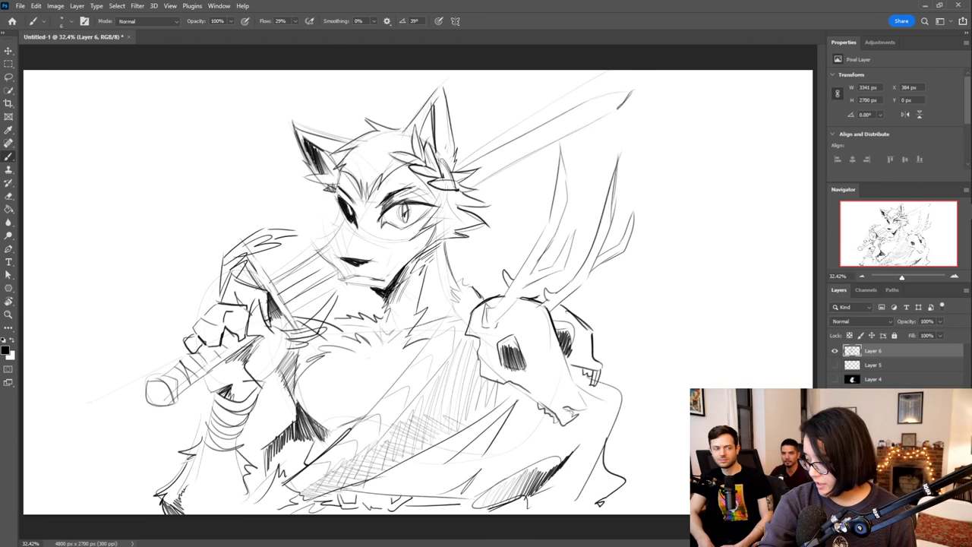
drag(280, 296, 339, 263)
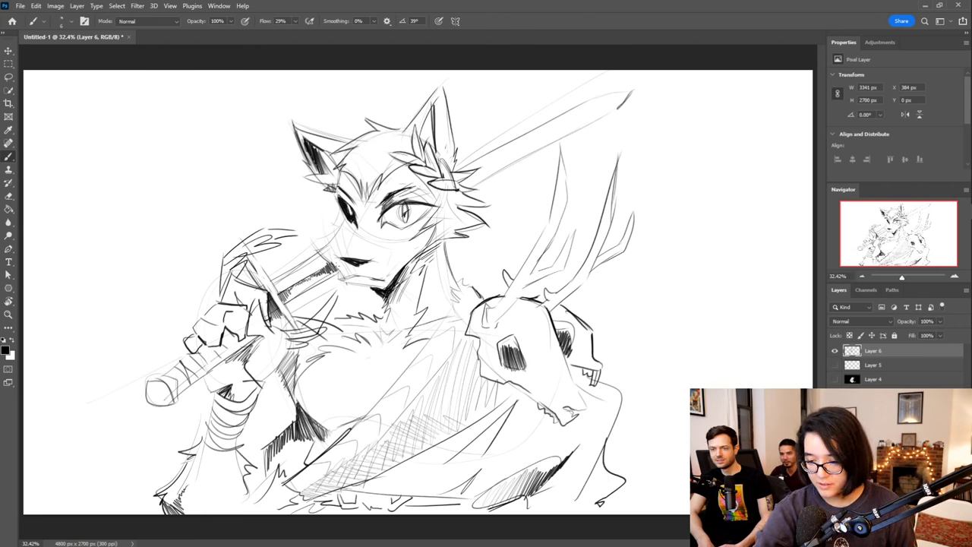
Hatch the blade behind the head, the rear antler and its branching tine, and the front skull's forehead
drag(460, 186, 583, 115)
mouse_move(546, 306)
mouse_down()
mouse_move(584, 271)
mouse_move(610, 201)
mouse_move(596, 269)
mouse_move(603, 247)
mouse_move(614, 251)
mouse_move(645, 201)
mouse_up()
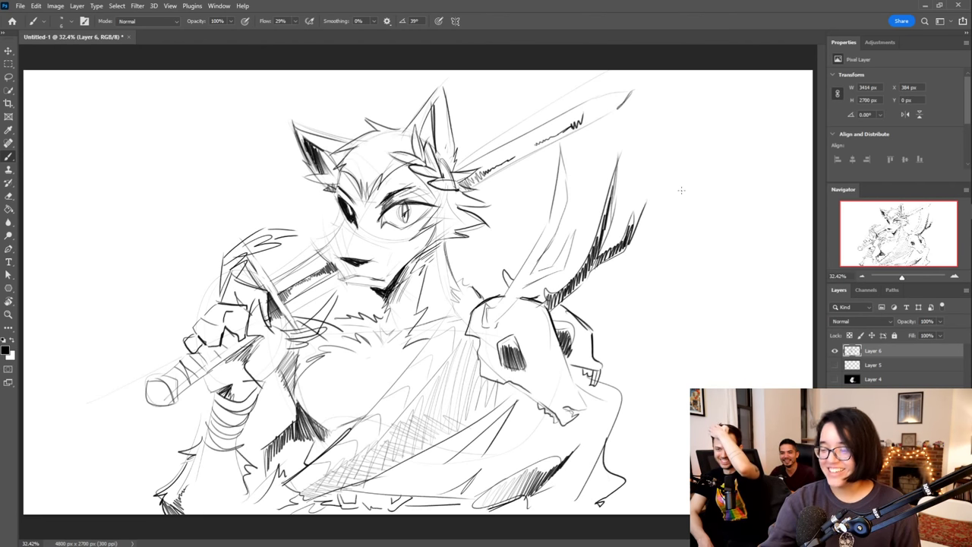
drag(501, 314, 522, 320)
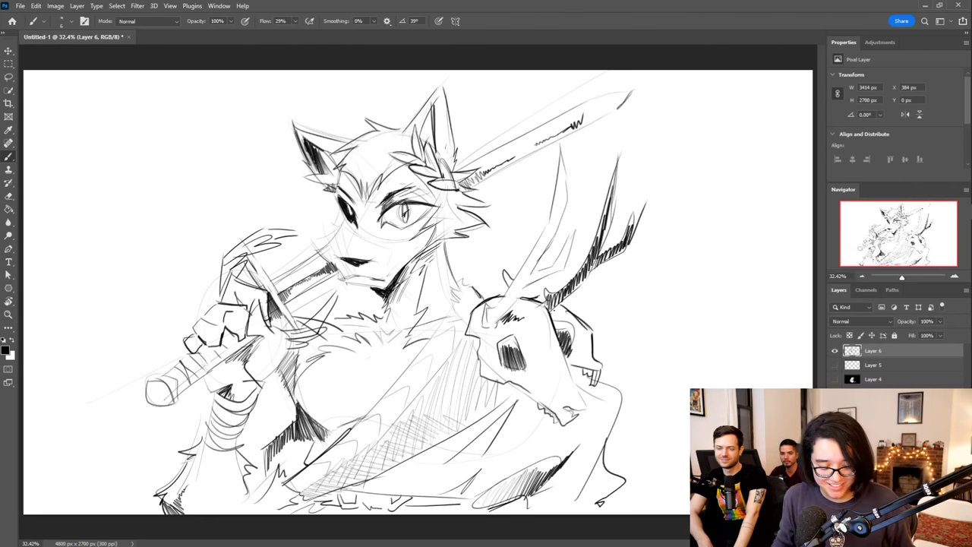
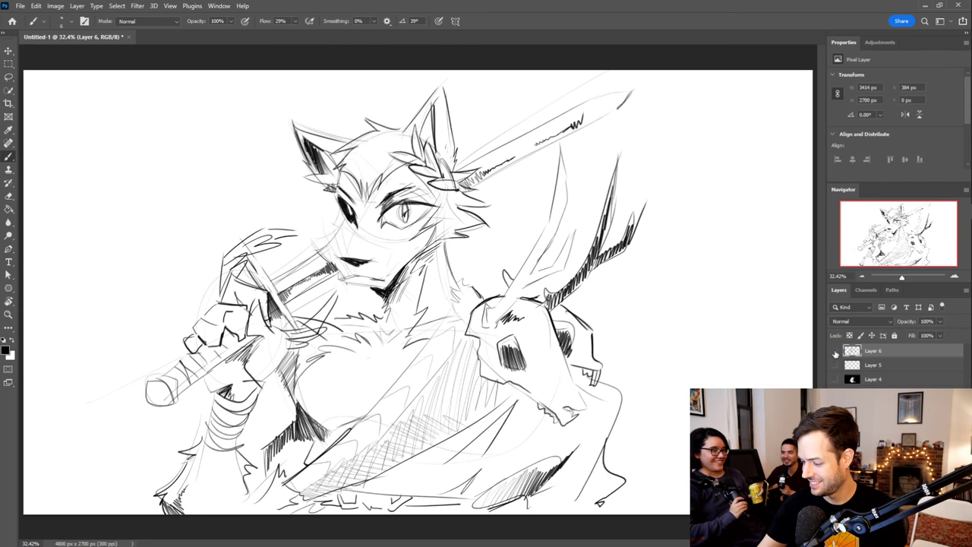
Hide the Layer 6 sketch, add a new layer, and outline a tall, rounded form curving at its base on the blank canvas
click(835, 351)
key(ctrl+shift+alt+n)
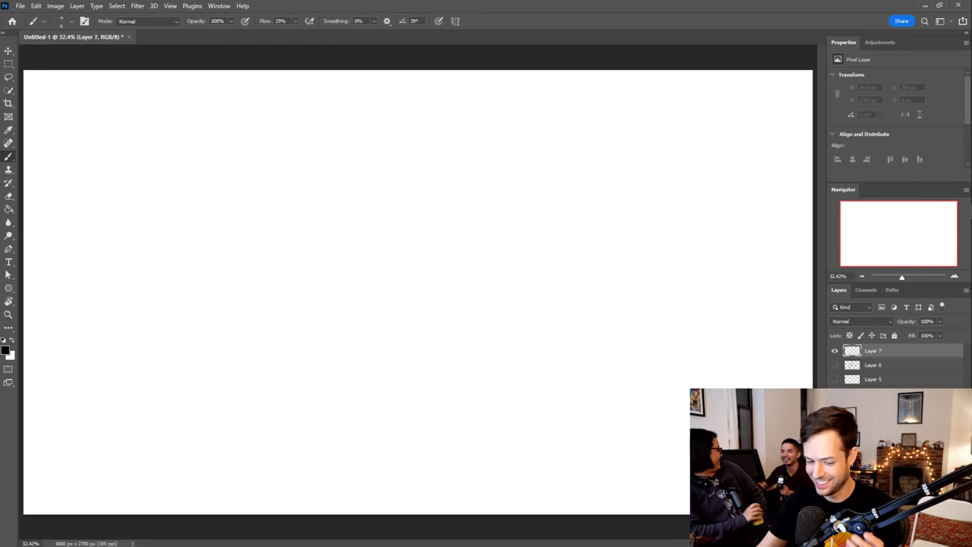
mouse_move(400, 363)
mouse_down()
mouse_move(420, 273)
mouse_move(454, 346)
mouse_move(532, 372)
mouse_up()
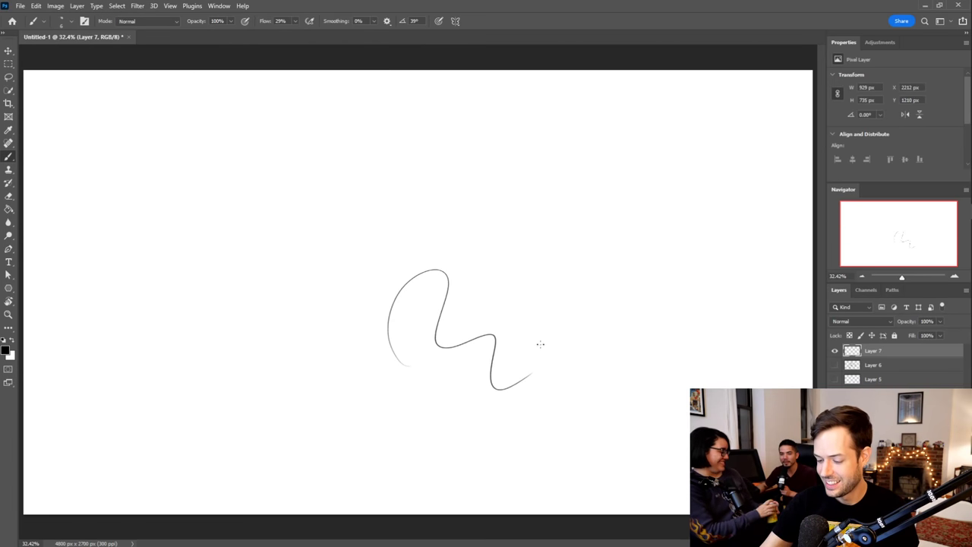
key(ctrl+z)
mouse_move(370, 427)
mouse_down()
mouse_move(276, 414)
mouse_move(211, 267)
mouse_move(237, 221)
mouse_move(228, 212)
mouse_move(309, 221)
mouse_move(316, 353)
mouse_move(376, 386)
mouse_up()
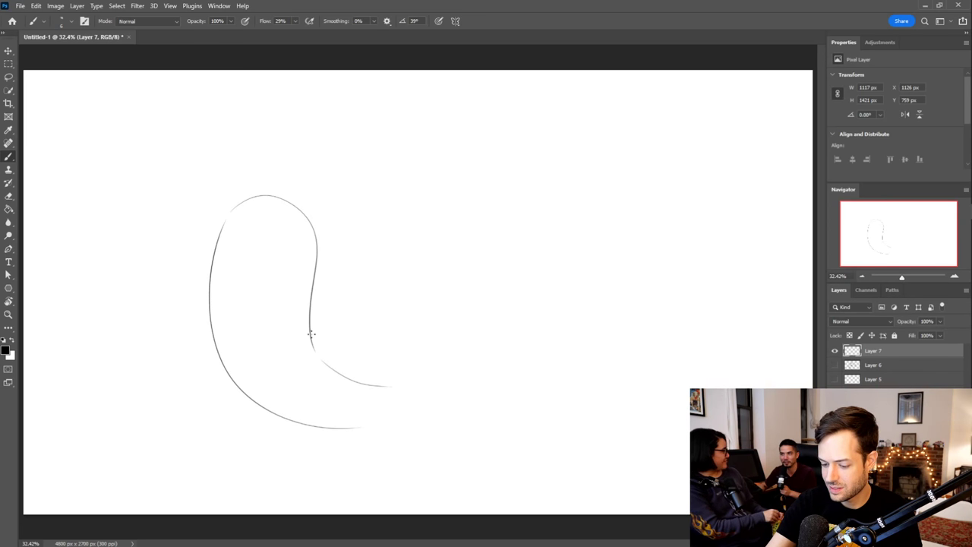
Draw a wavy contour running outward from the inner base of the rounded form
mouse_move(310, 336)
mouse_down()
mouse_move(388, 370)
mouse_move(552, 385)
mouse_up()
key(ctrl+z)
drag(391, 371, 448, 406)
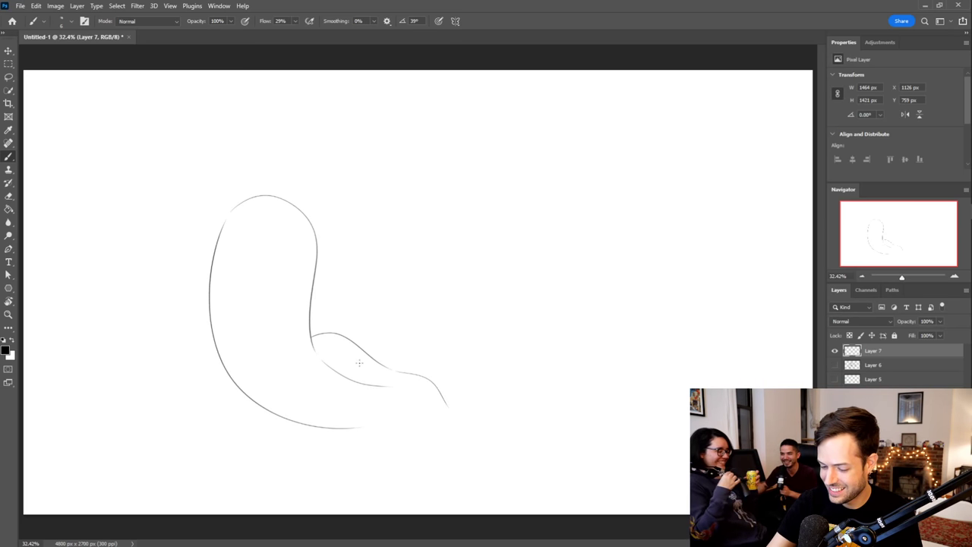
Erase the form's inner lower curve and replace it with an arc that closes down to the outer contour
key(e)
mouse_move(321, 359)
mouse_down()
mouse_move(336, 372)
mouse_move(408, 382)
mouse_up()
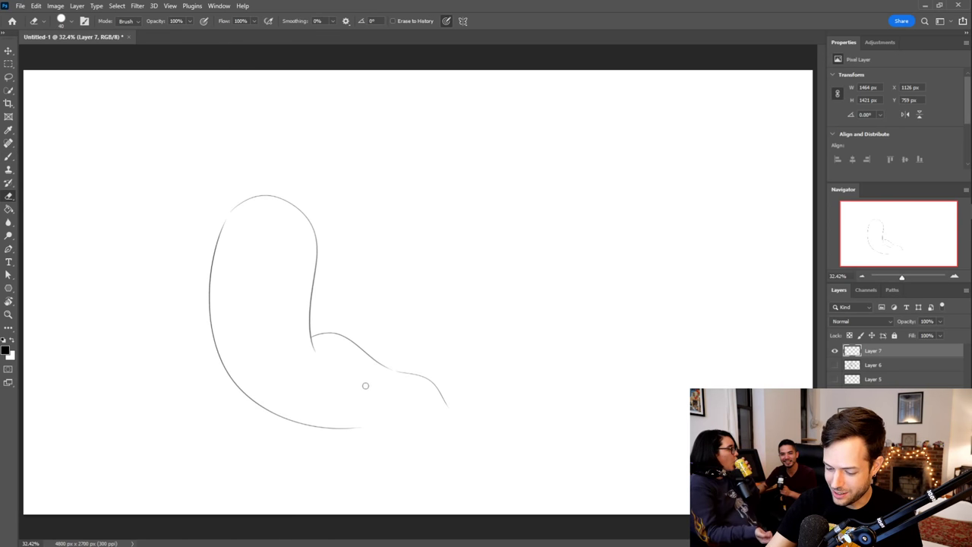
key(b)
mouse_move(313, 351)
mouse_down()
mouse_move(342, 363)
mouse_move(367, 425)
mouse_up()
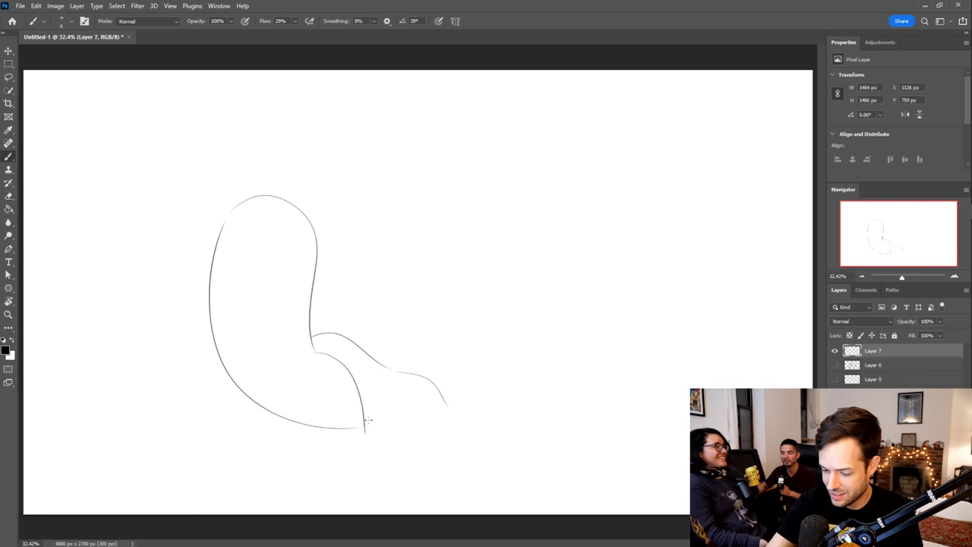
Replace the outer wavy contour with a curve descending beside the form's base, and extend the base arc outward as a foot
key(e)
mouse_move(380, 365)
mouse_down()
mouse_move(447, 391)
mouse_move(429, 388)
mouse_move(447, 400)
mouse_move(423, 384)
mouse_move(389, 405)
mouse_up()
key(b)
key(ctrl+z)
mouse_move(356, 343)
mouse_down()
mouse_move(397, 428)
mouse_move(450, 451)
mouse_up()
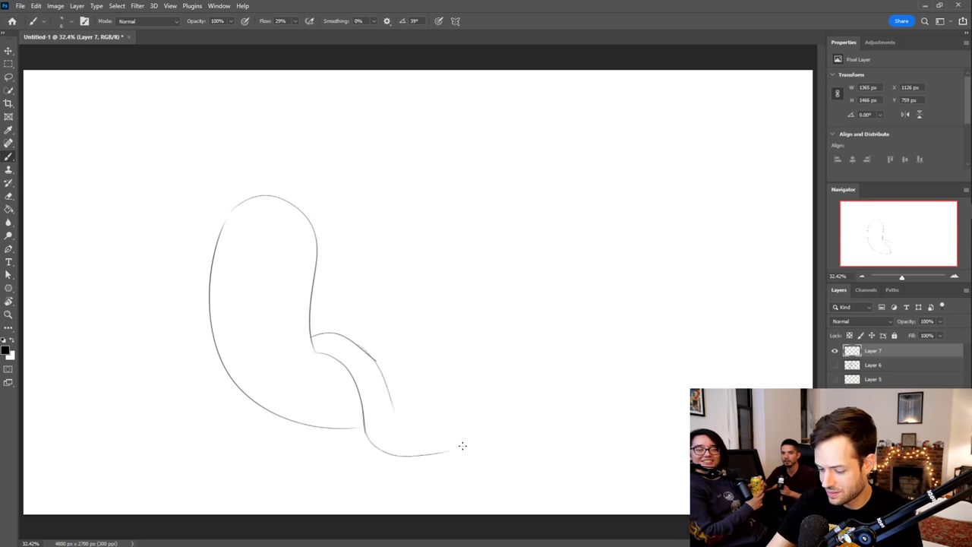
Draw a large domed snail shell behind the neck, and close the foot underneath with a long base line and rounded tail
drag(410, 198, 562, 398)
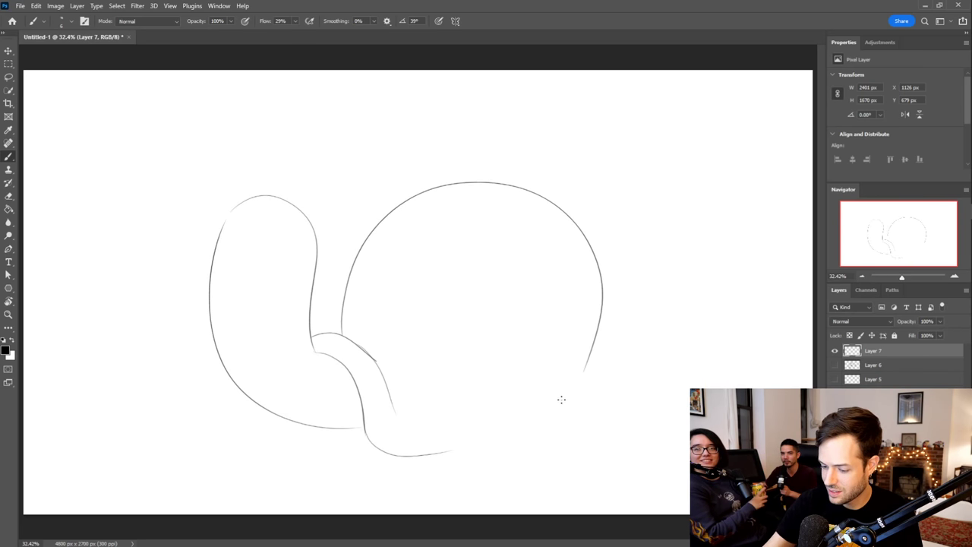
mouse_move(464, 446)
mouse_down()
mouse_move(536, 448)
mouse_move(596, 397)
mouse_up()
drag(587, 359, 566, 415)
Draw the spiral inside the snail shell and the foot's upper edge running along the bottom of the shell
mouse_move(454, 394)
mouse_down()
mouse_move(434, 295)
mouse_move(523, 235)
mouse_move(477, 243)
mouse_move(508, 231)
mouse_move(535, 302)
mouse_move(474, 372)
mouse_move(514, 281)
mouse_up()
key(ctrl+z)
mouse_move(500, 225)
mouse_down()
mouse_move(550, 227)
mouse_move(581, 341)
mouse_move(489, 388)
mouse_move(485, 298)
mouse_move(527, 330)
mouse_up()
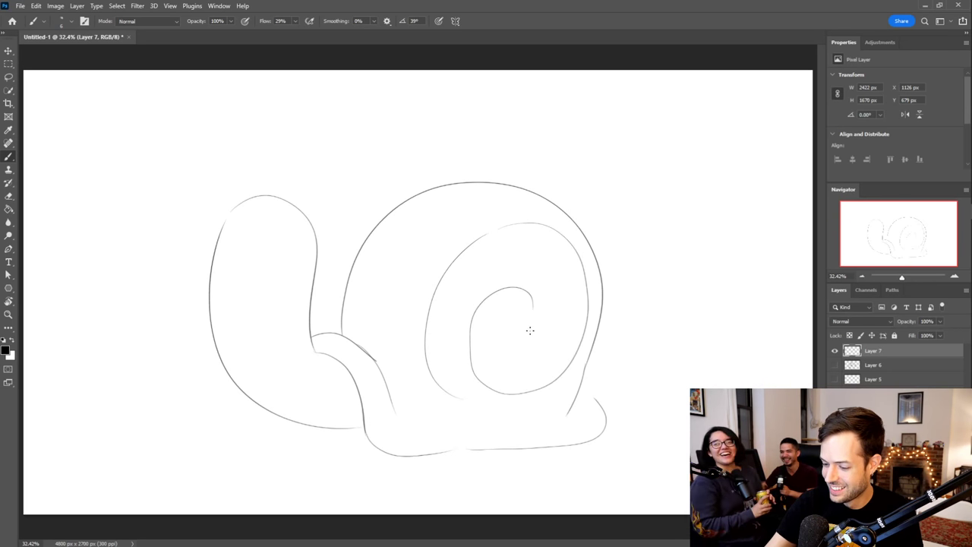
key(ctrl+z)
mouse_move(499, 223)
mouse_down()
mouse_move(568, 263)
mouse_move(528, 388)
mouse_move(465, 326)
mouse_move(524, 325)
mouse_up()
mouse_move(591, 395)
mouse_down()
mouse_move(571, 413)
mouse_move(468, 427)
mouse_move(394, 409)
mouse_up()
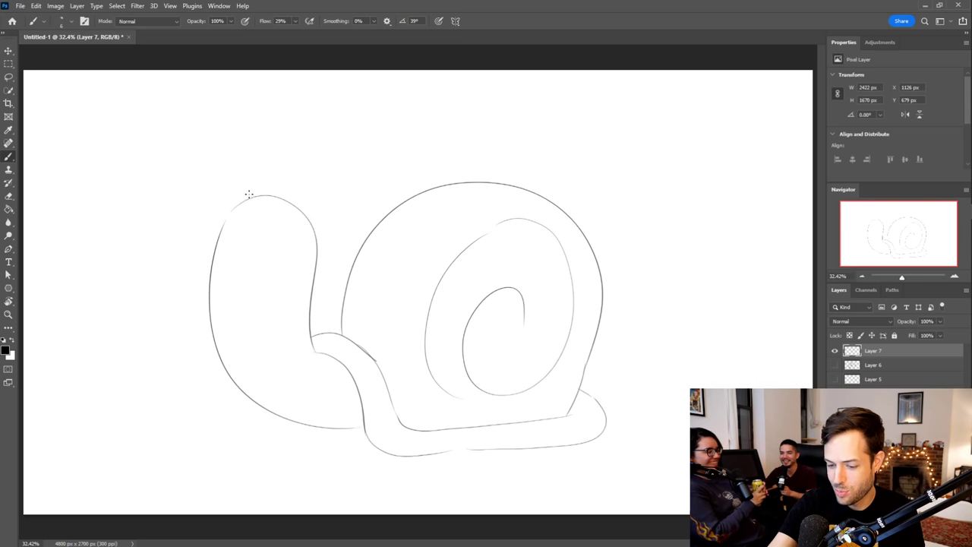
Draw two curved eye stalks on top of the snail's head, each ending in a round eyeball
drag(240, 200, 244, 153)
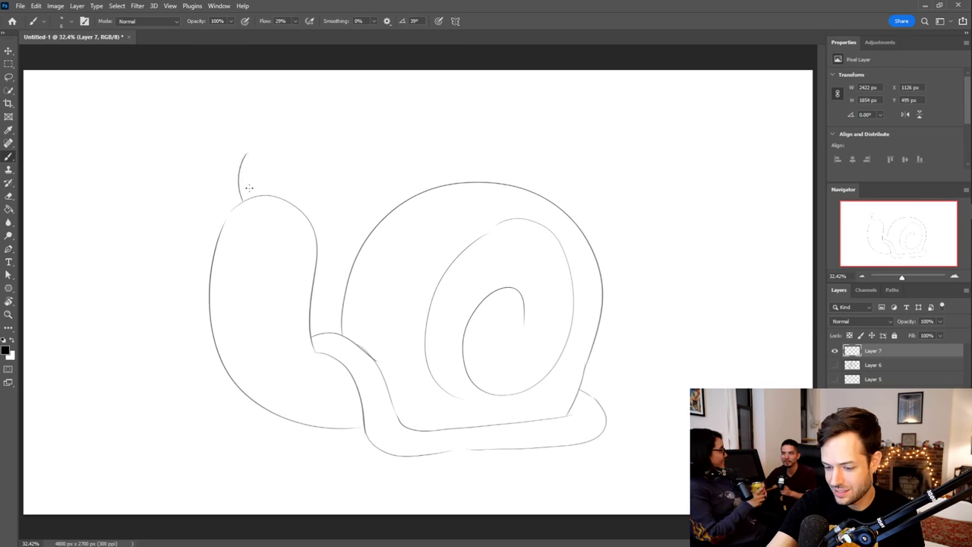
drag(250, 199, 249, 155)
drag(296, 206, 331, 174)
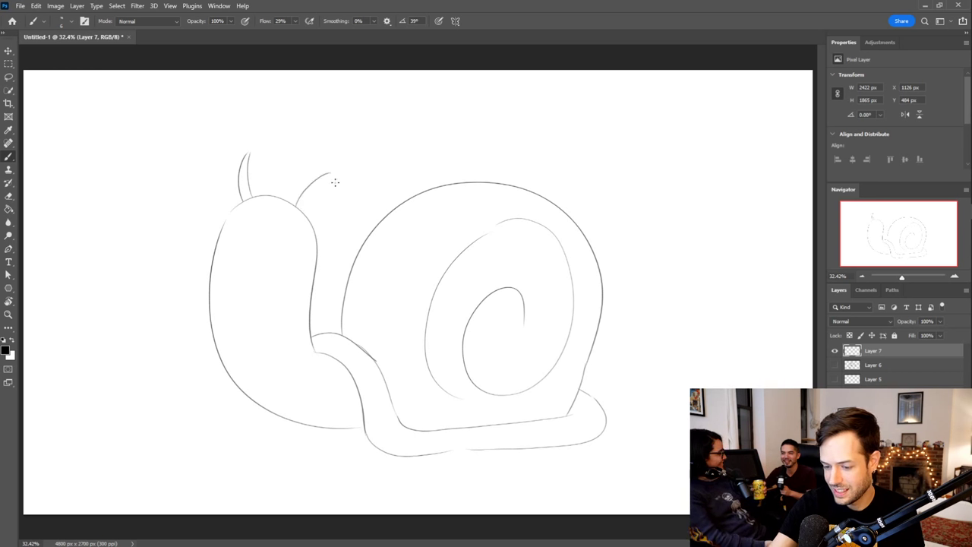
drag(306, 212, 330, 176)
mouse_move(241, 158)
mouse_down()
mouse_move(264, 131)
mouse_move(246, 156)
mouse_up()
mouse_move(331, 173)
mouse_down()
mouse_move(329, 145)
mouse_move(359, 172)
mouse_move(331, 179)
mouse_up()
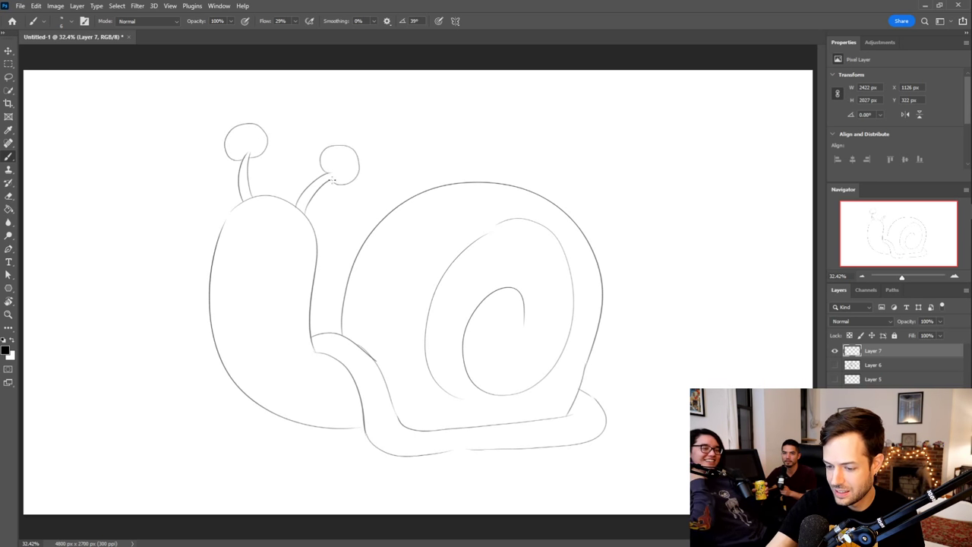
Add drooping eyelid lines and dark pupils to both of the snail's eyes
mouse_move(225, 143)
mouse_down()
mouse_move(274, 135)
mouse_move(227, 142)
mouse_up()
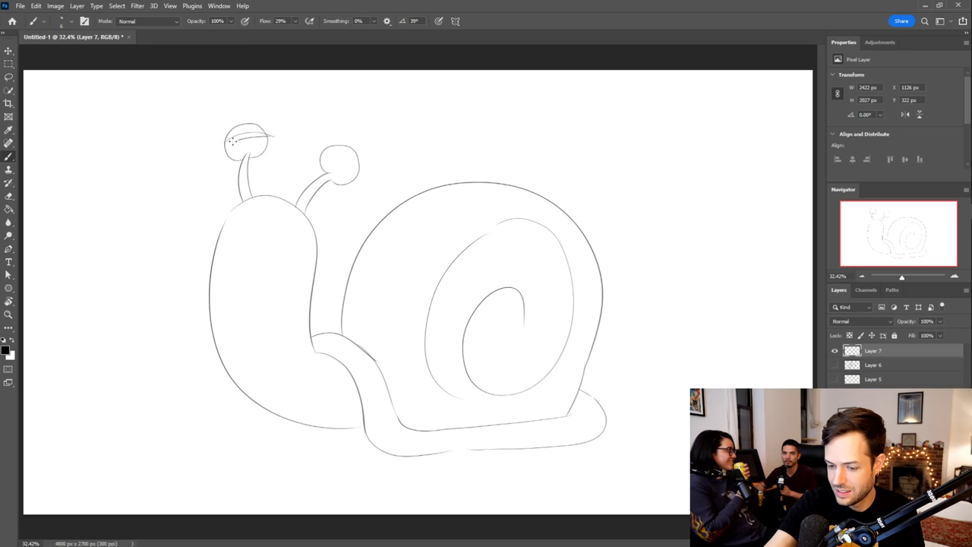
mouse_move(325, 149)
mouse_down()
mouse_move(358, 164)
mouse_move(327, 155)
mouse_up()
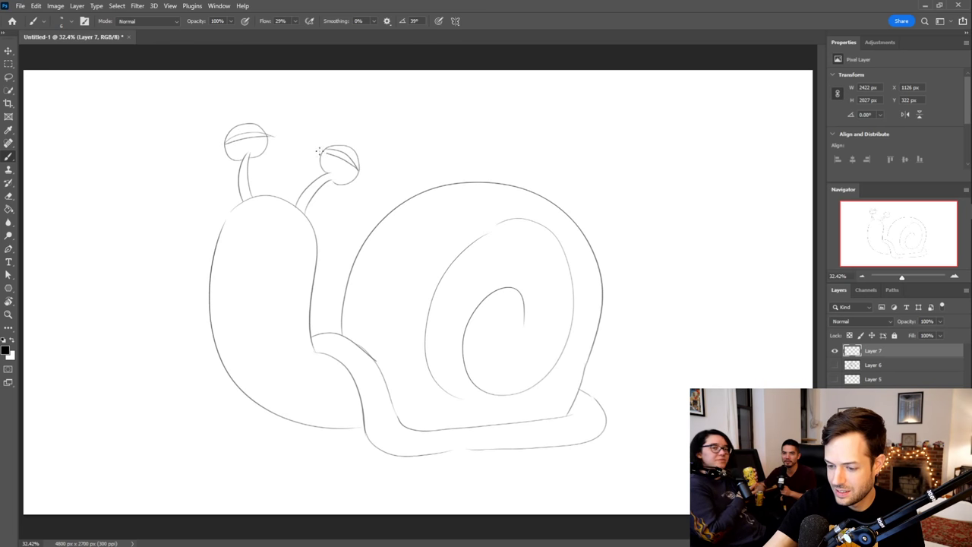
drag(243, 135, 240, 136)
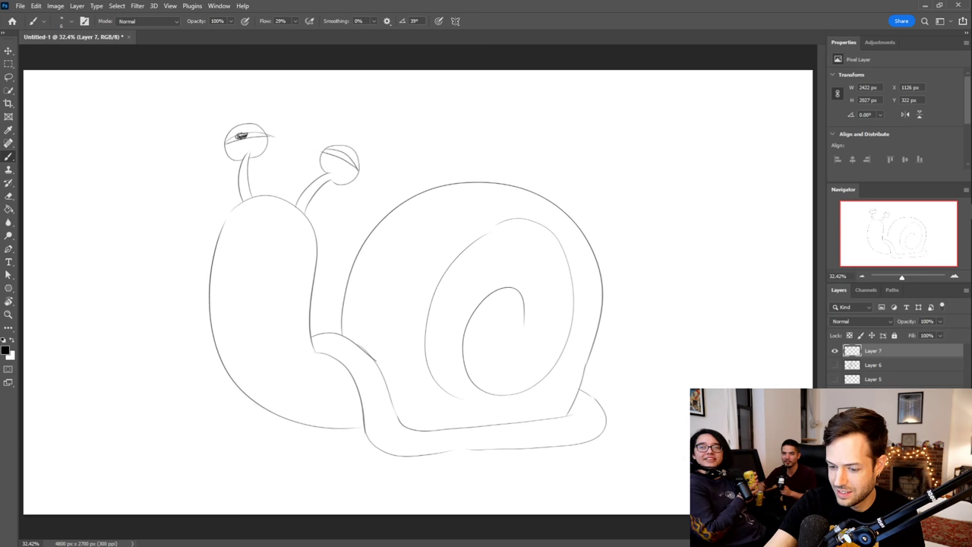
drag(340, 160, 345, 157)
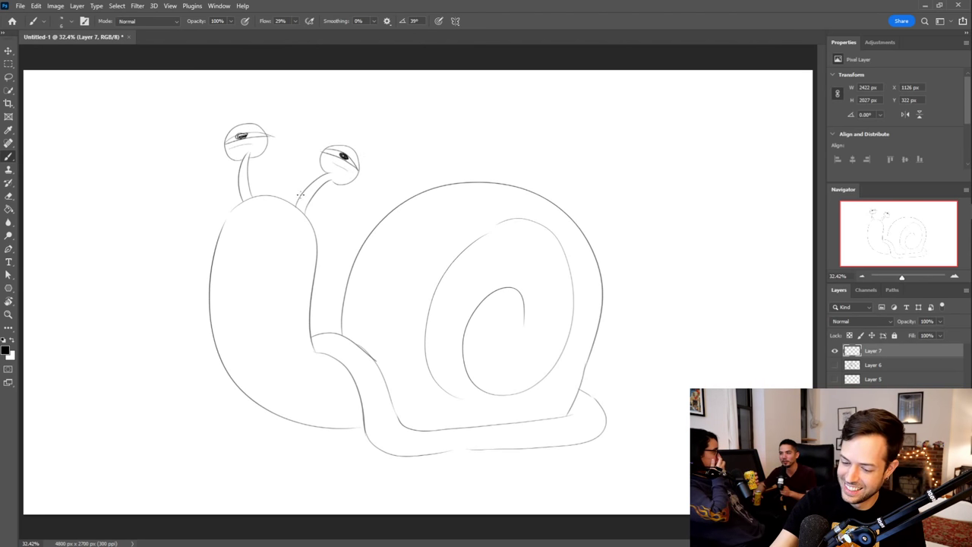
Draw a thin mouth with small teeth across the snail's head, and erase the stray lines beside the head and eye
mouse_move(231, 209)
mouse_down()
mouse_move(295, 211)
mouse_move(229, 214)
mouse_up()
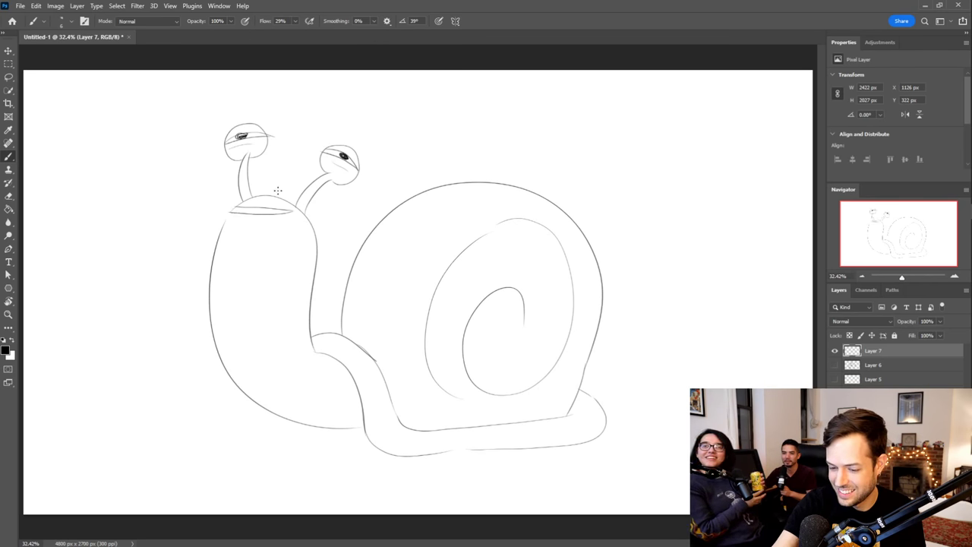
key(e)
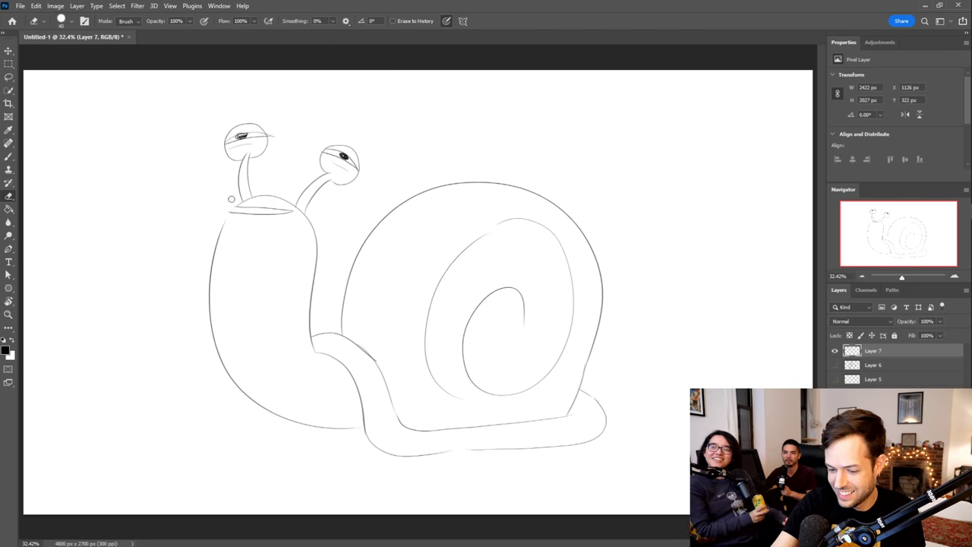
key(b)
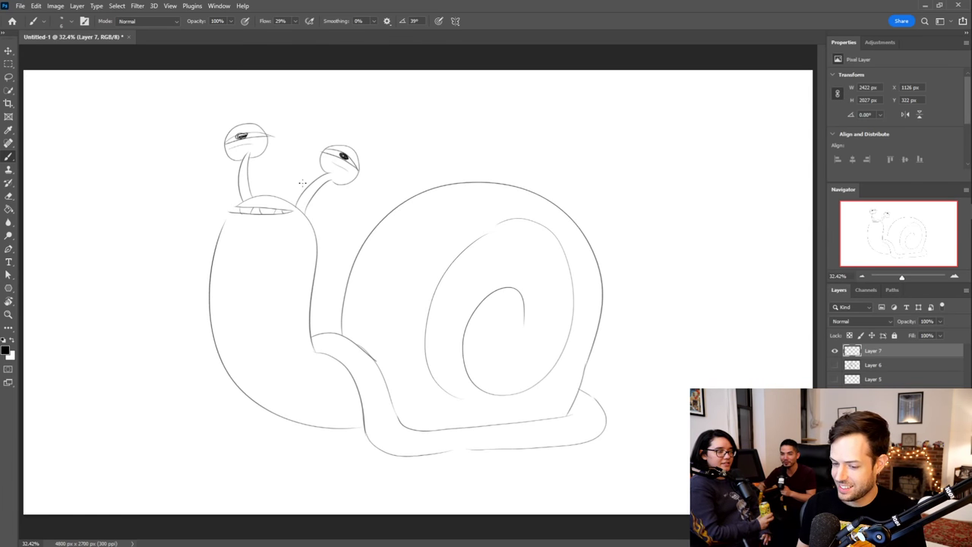
key(e)
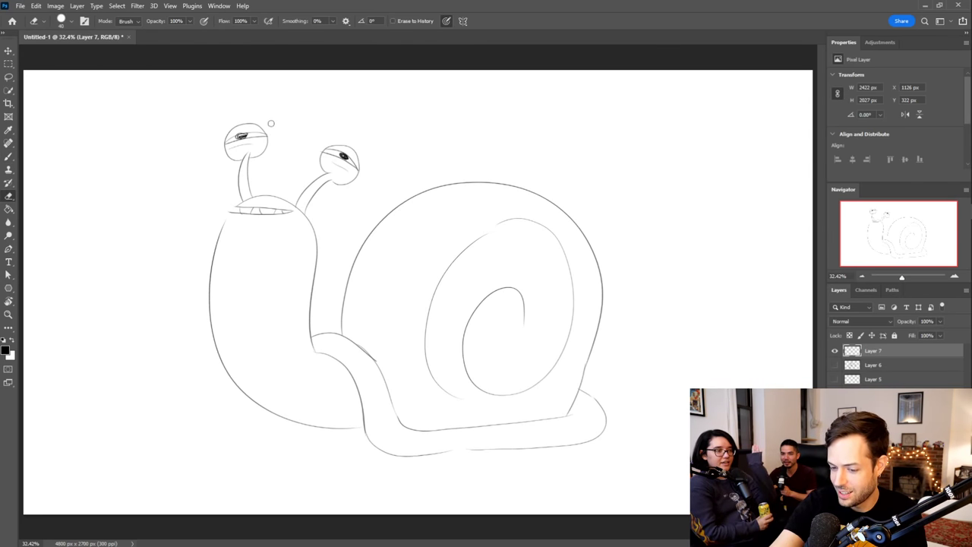
key(b)
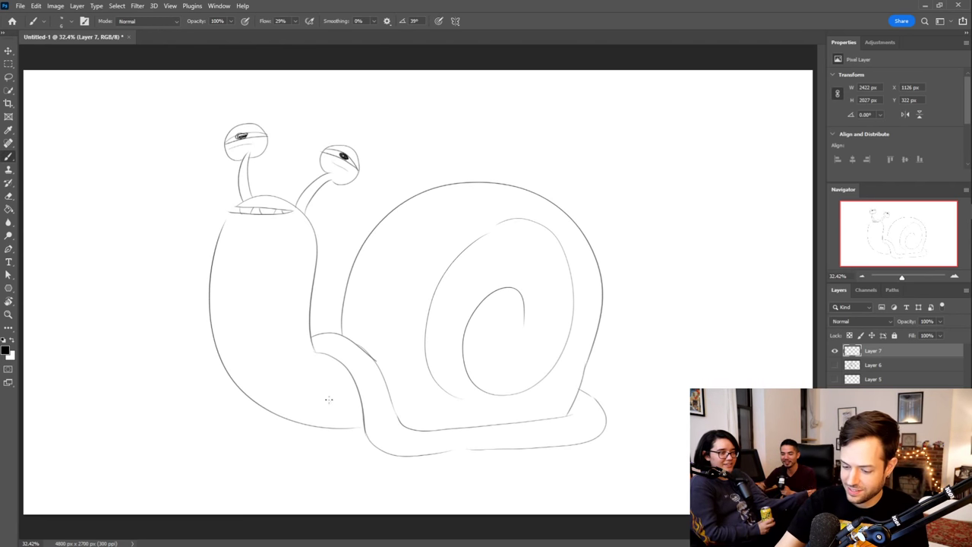
Draw two thin arms with fingered hands reaching forward from the front of the snail's body
drag(260, 406, 167, 416)
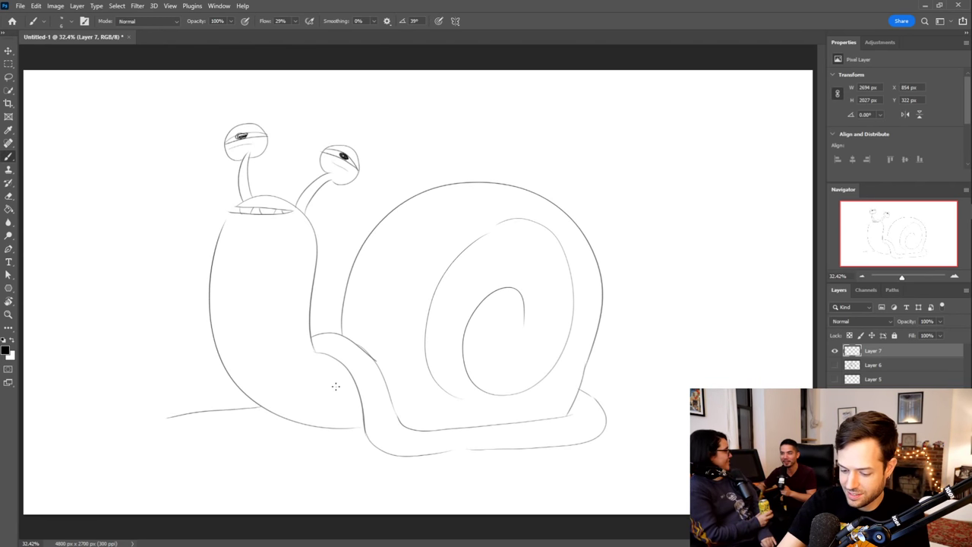
mouse_move(360, 395)
mouse_down()
mouse_move(338, 408)
mouse_move(379, 425)
mouse_move(368, 445)
mouse_move(318, 450)
mouse_move(311, 436)
mouse_move(337, 432)
mouse_move(292, 446)
mouse_move(366, 431)
mouse_up()
key(ctrl+z)
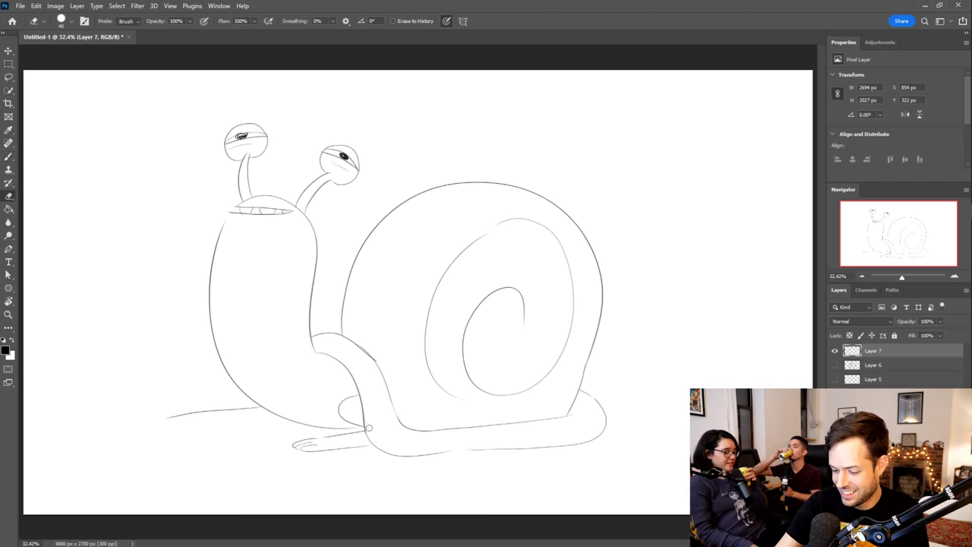
drag(287, 420, 167, 430)
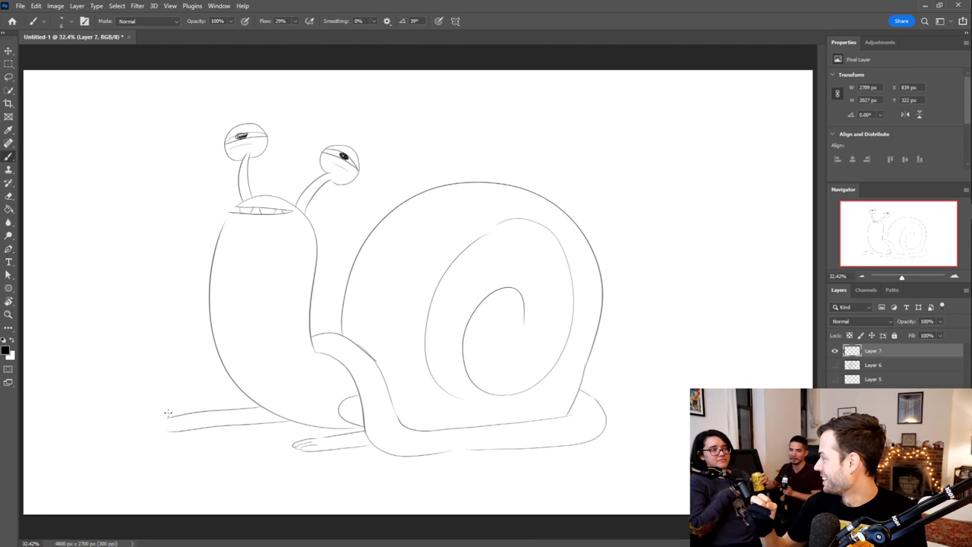
mouse_move(167, 431)
mouse_down()
mouse_move(159, 429)
mouse_move(178, 424)
mouse_move(153, 427)
mouse_up()
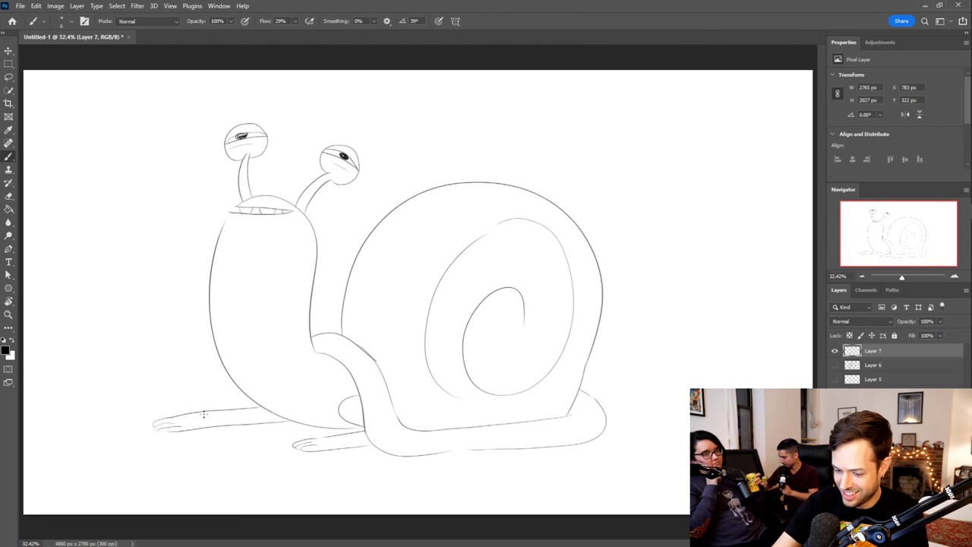
Draw two thin limbs with fingered ends stretching backward from the snail's tail
drag(605, 422, 683, 424)
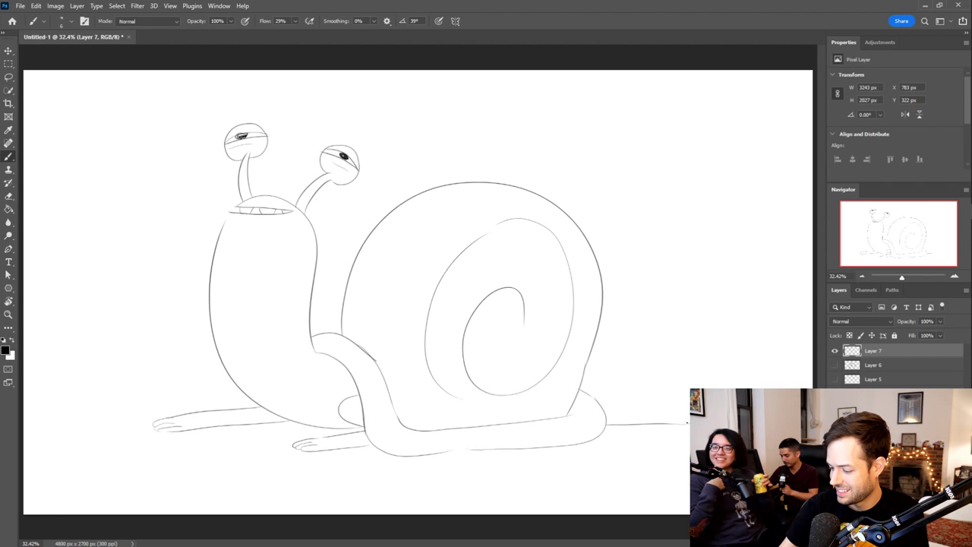
mouse_move(678, 414)
mouse_down()
mouse_move(641, 417)
mouse_move(601, 391)
mouse_move(644, 389)
mouse_up()
key(ctrl+z)
mouse_move(586, 392)
mouse_down()
mouse_move(654, 396)
mouse_move(595, 399)
mouse_up()
key(ctrl+z)
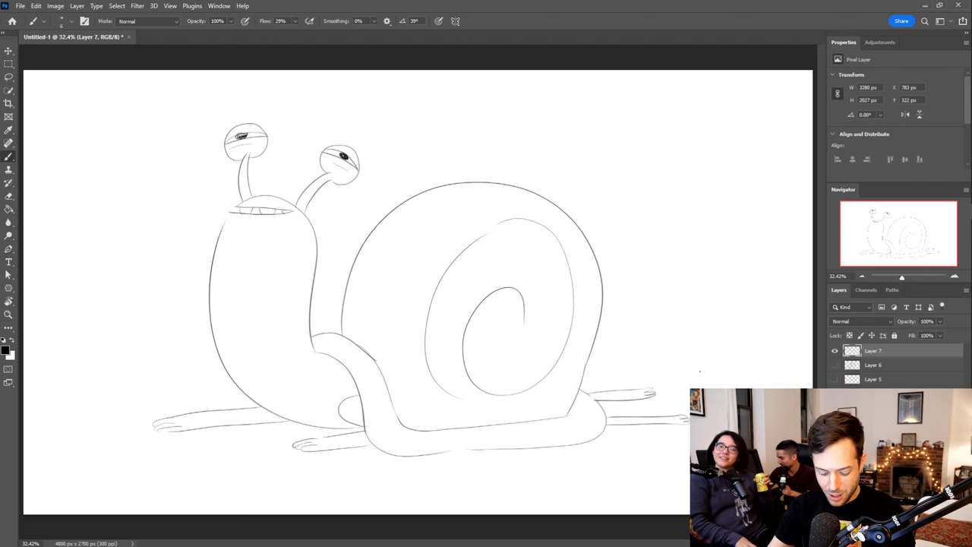
Move the whole snail sketch toward the left side of the canvas
key(v)
drag(637, 424, 566, 426)
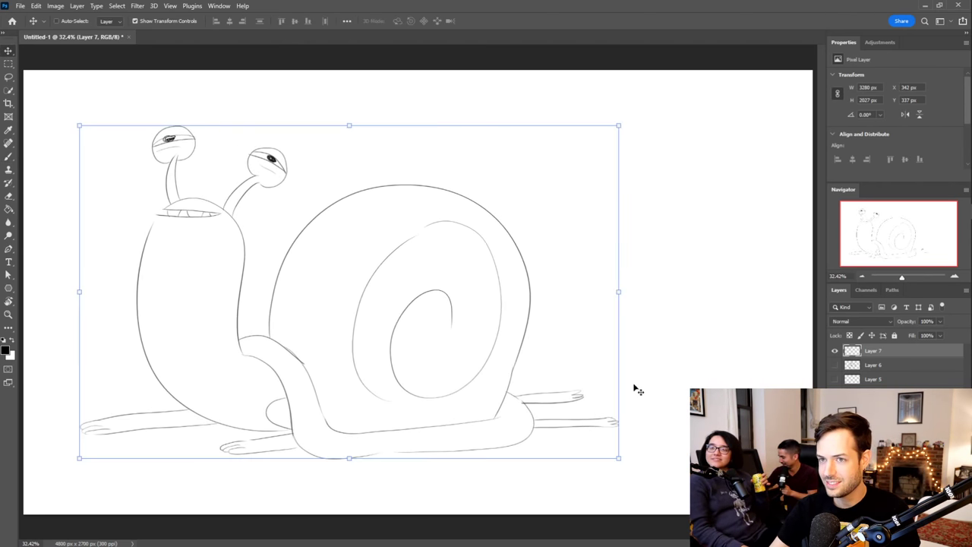
key(b)
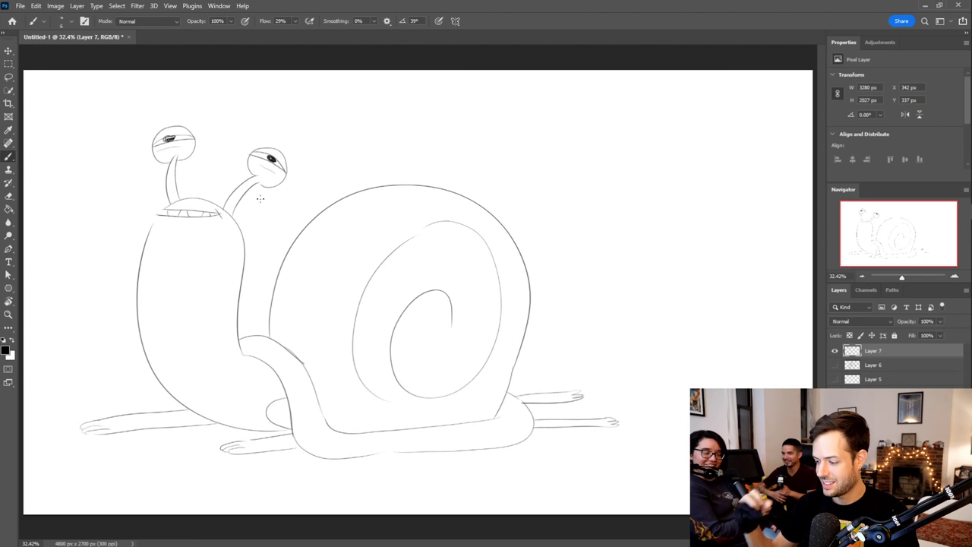
Hide the snail's Layer 7 and add a new empty layer above it
click(834, 351)
key(ctrl+alt+shift+n)
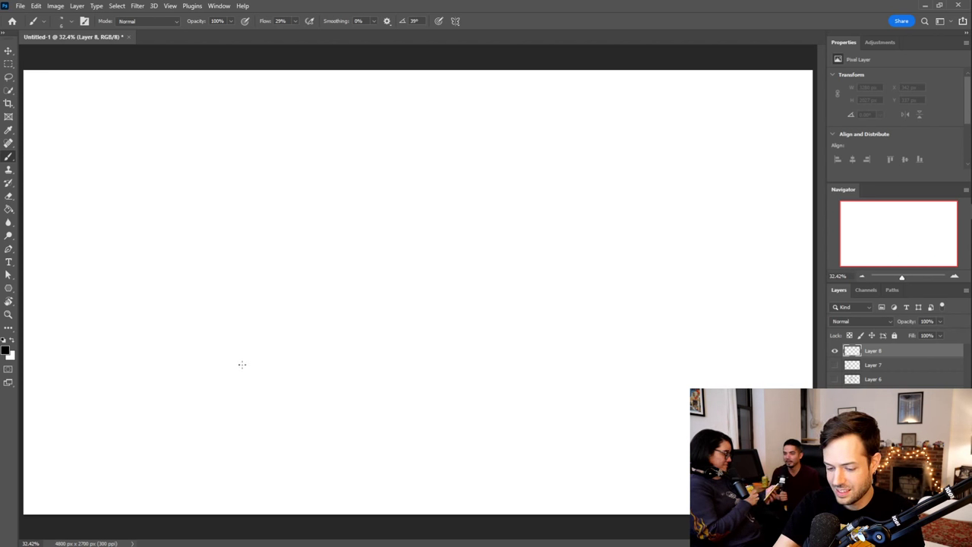
mouse_move(241, 365)
mouse_down()
mouse_move(299, 309)
mouse_move(308, 315)
mouse_up()
mouse_move(285, 368)
mouse_down()
mouse_move(255, 333)
mouse_move(331, 327)
mouse_move(357, 347)
mouse_move(327, 323)
mouse_move(373, 344)
mouse_move(430, 319)
mouse_up()
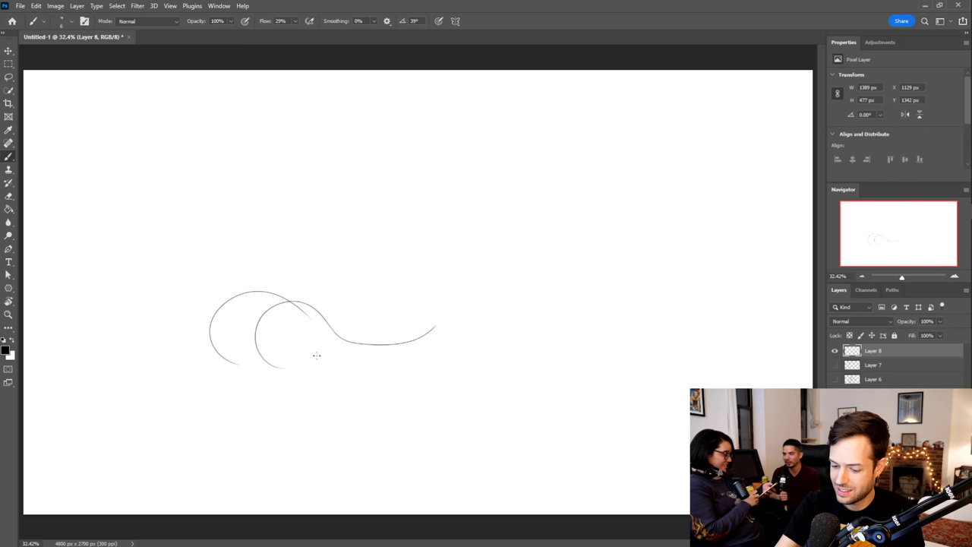
key(ctrl+z)
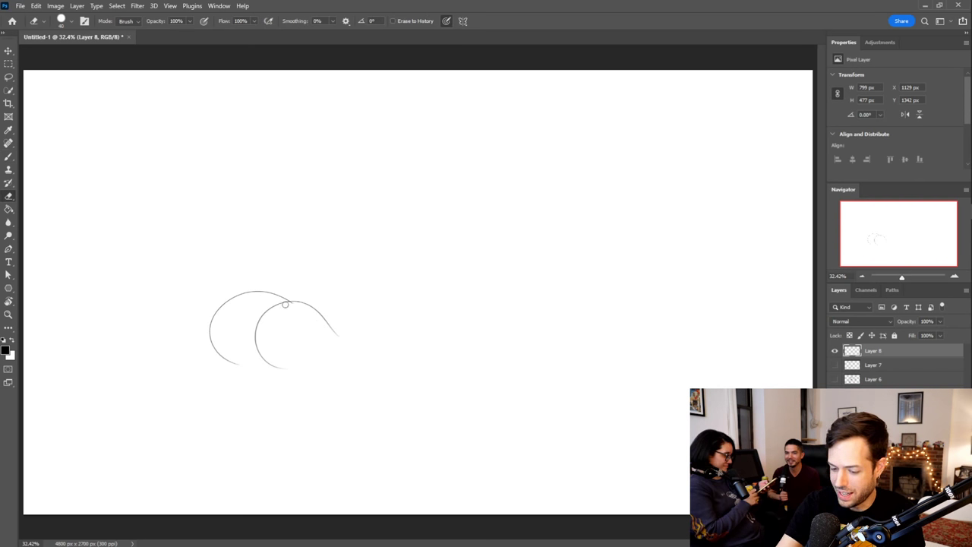
drag(336, 332, 455, 346)
key(ctrl+z)
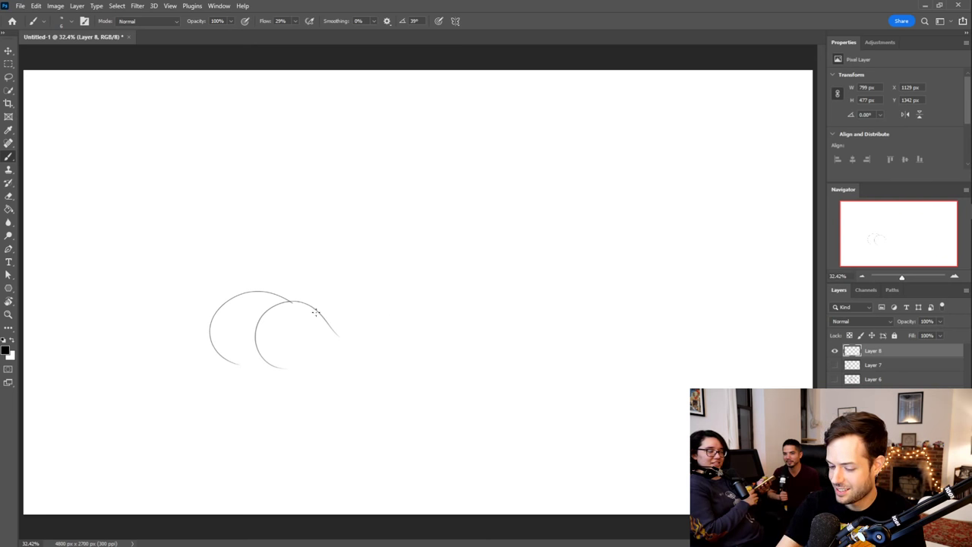
key(ctrl+z)
key(ctrl+z)
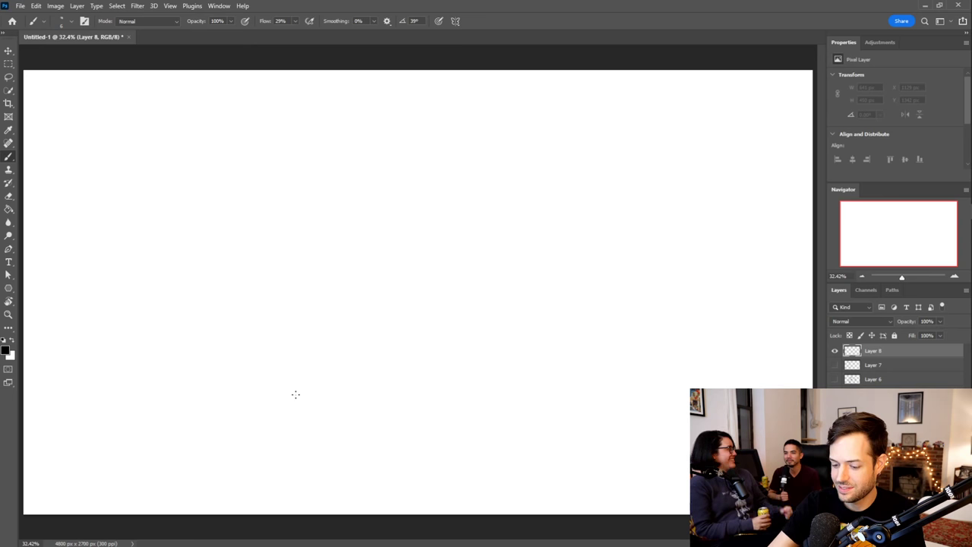
Draw two adjoining walls in perspective meeting at a central vertical edge, with a tall rectangular doorway in the right-hand wall
drag(288, 378, 296, 228)
key(ctrl+z)
drag(282, 416, 276, 253)
key(ctrl+z)
drag(428, 396, 427, 203)
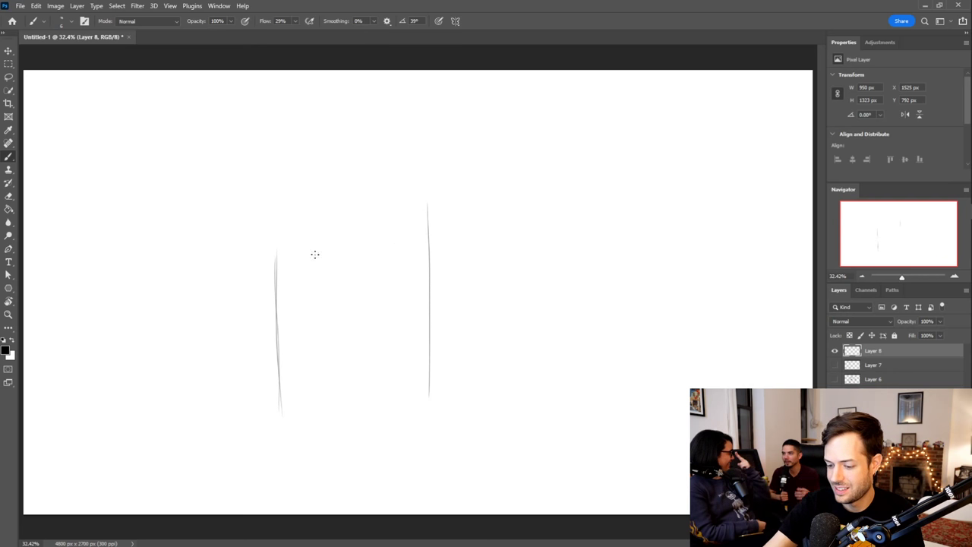
mouse_move(277, 254)
mouse_down()
mouse_move(444, 183)
mouse_move(605, 206)
mouse_up()
drag(429, 399, 613, 411)
drag(618, 205, 608, 412)
drag(426, 402, 277, 437)
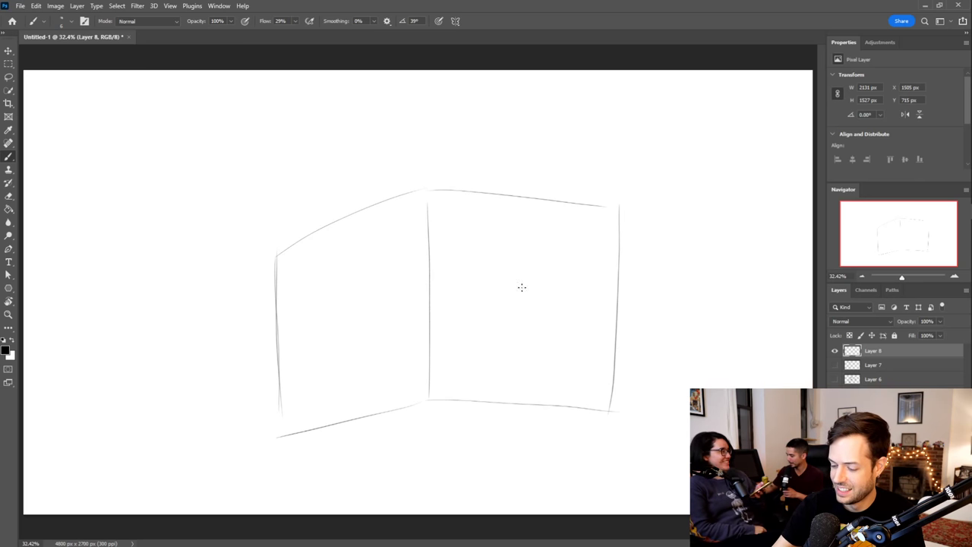
mouse_move(491, 397)
mouse_down()
mouse_move(496, 275)
mouse_move(561, 281)
mouse_move(550, 278)
mouse_move(559, 279)
mouse_move(555, 405)
mouse_up()
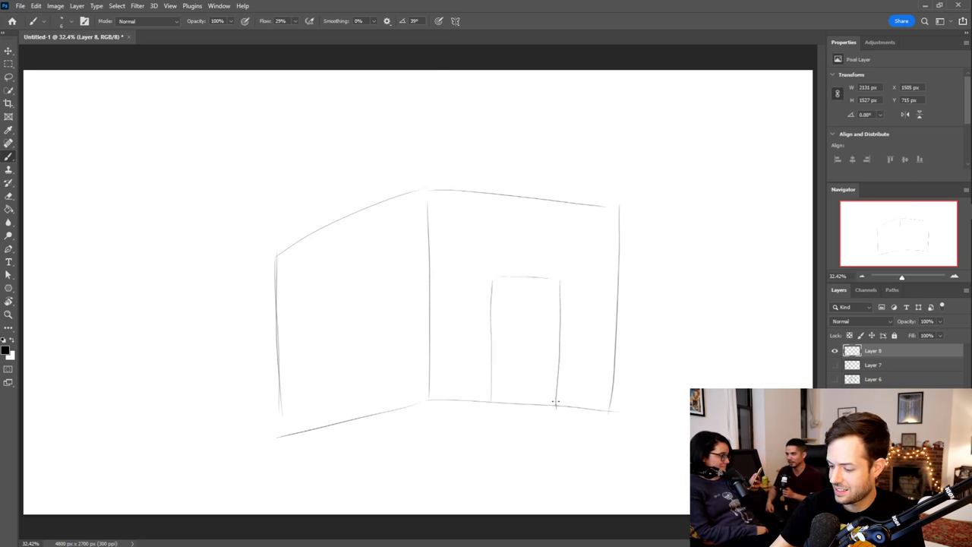
Draw two overlapping rounded curves across the doorway, and erase the doorway's right edge where they cover it
mouse_move(543, 302)
mouse_down()
mouse_move(573, 302)
mouse_move(566, 383)
mouse_up()
key(ctrl+z)
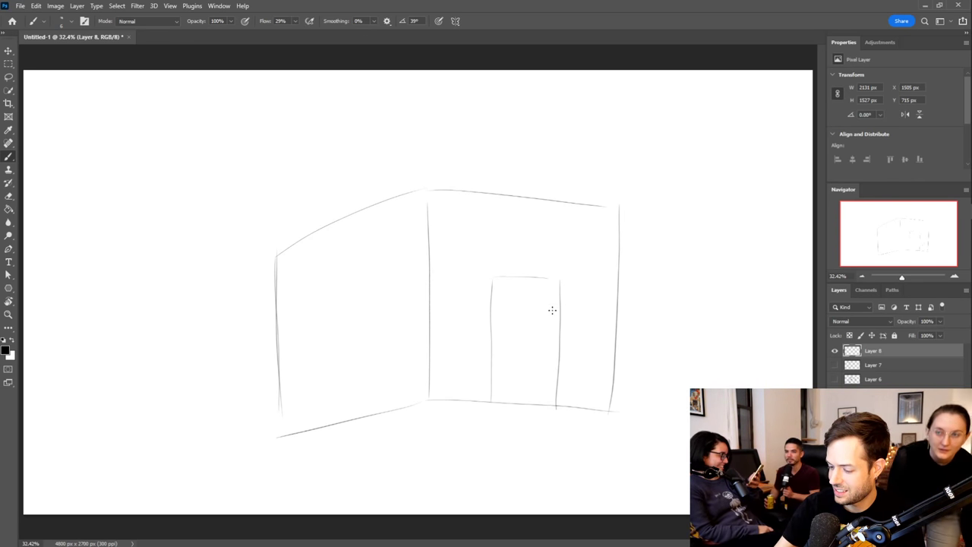
mouse_move(542, 305)
mouse_down()
mouse_move(591, 326)
mouse_move(583, 367)
mouse_up()
key(ctrl+z)
mouse_move(538, 317)
mouse_down()
mouse_move(600, 324)
mouse_move(577, 373)
mouse_up()
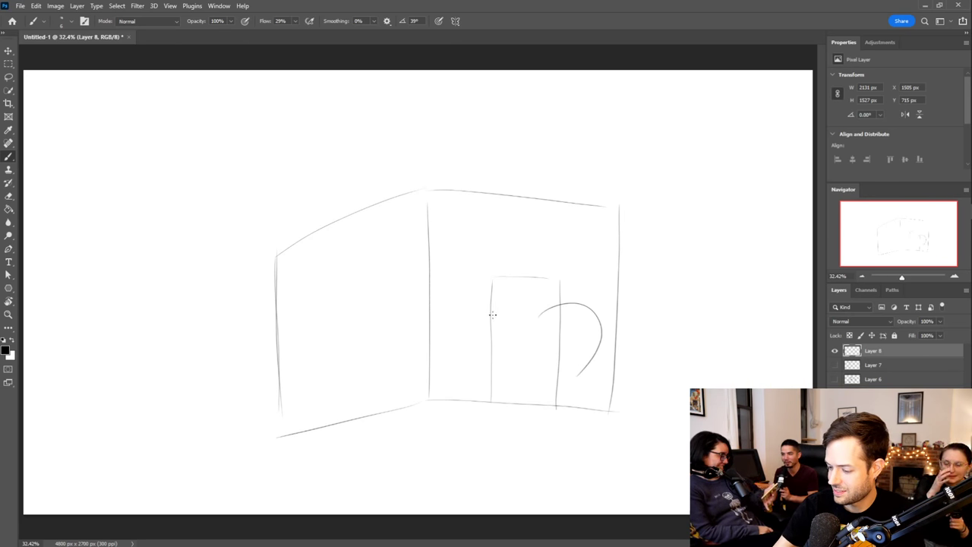
mouse_move(491, 312)
mouse_down()
mouse_move(555, 347)
mouse_move(548, 370)
mouse_up()
key(e)
drag(559, 305, 558, 388)
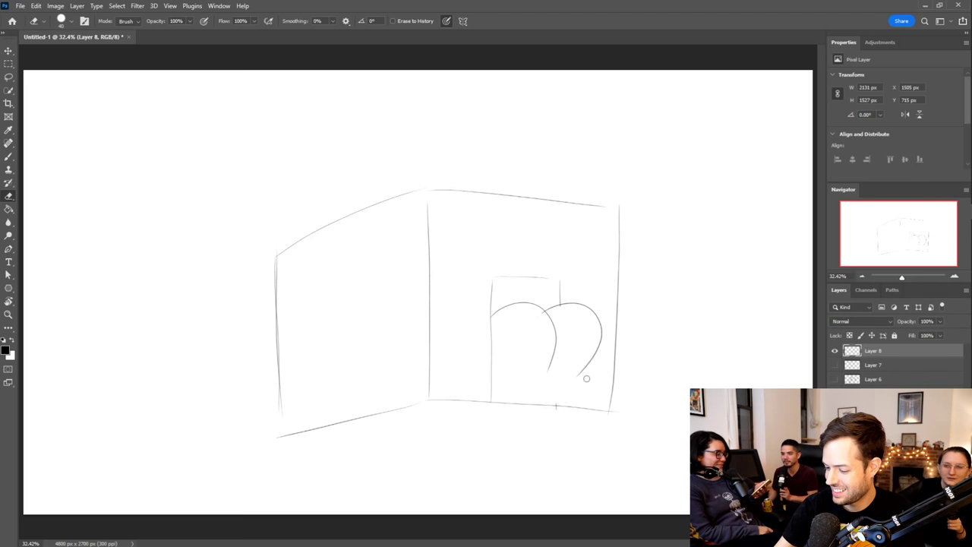
Extend the two rounded curves downward into a pair of legs in front of the doorway, and erase the floor line crossing them
key(b)
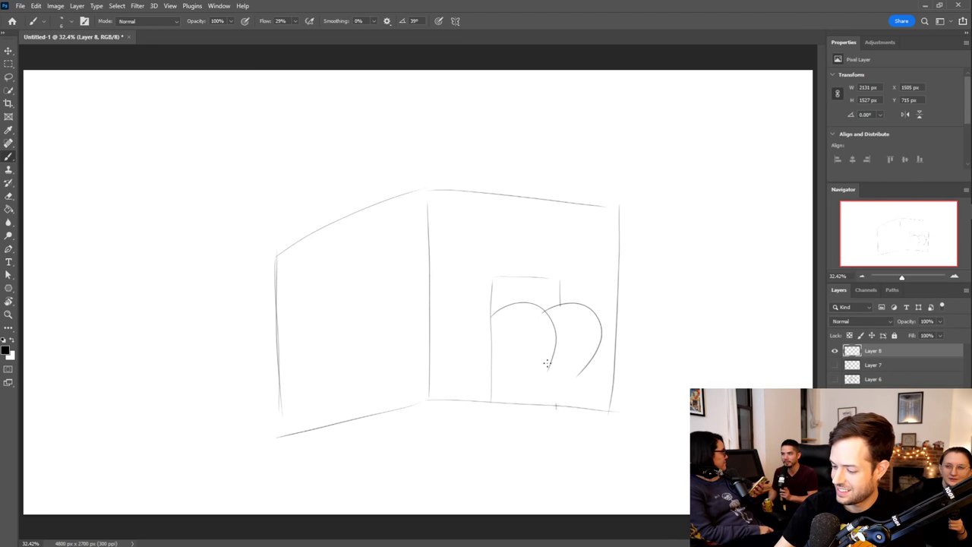
drag(554, 358, 528, 428)
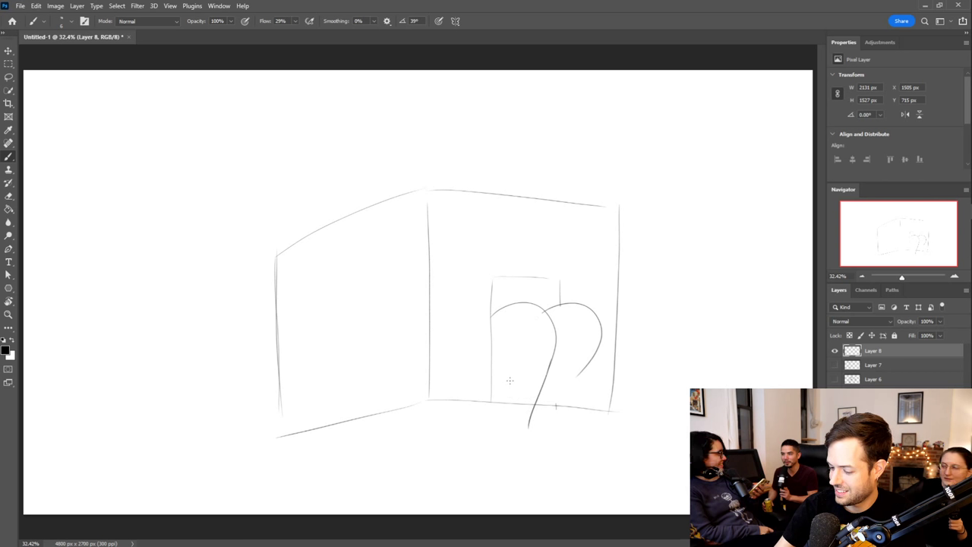
mouse_move(511, 379)
mouse_down()
mouse_move(513, 446)
mouse_move(511, 427)
mouse_move(531, 422)
mouse_move(529, 456)
mouse_up()
drag(578, 368, 558, 461)
key(ctrl+z)
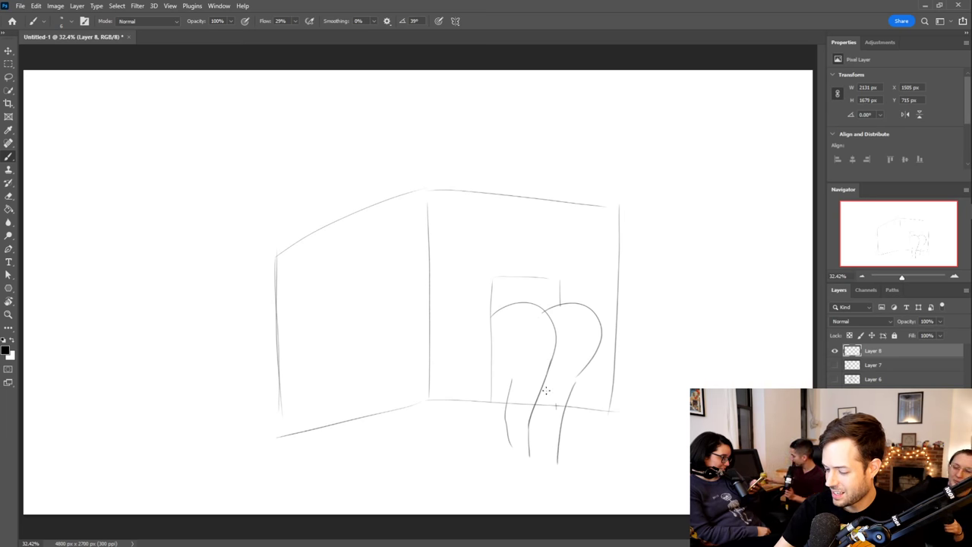
key(ctrl+z)
drag(578, 372, 568, 456)
key(e)
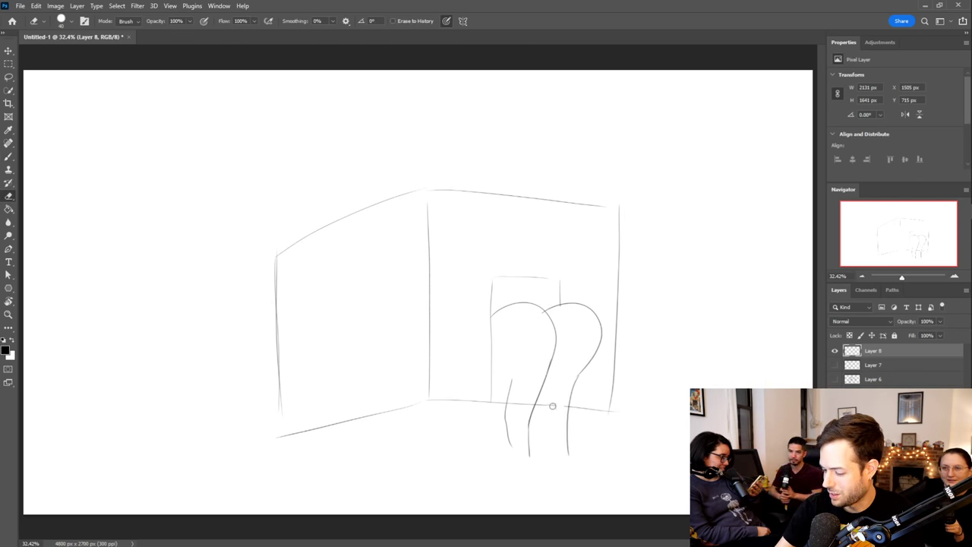
mouse_move(563, 404)
mouse_down()
mouse_move(542, 395)
mouse_move(508, 402)
mouse_up()
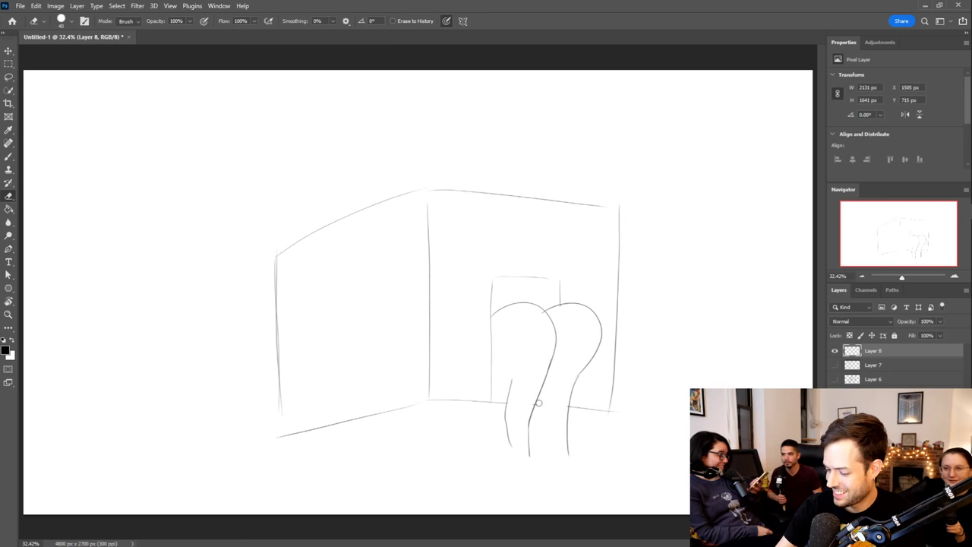
Draw the inner edge of the right leg and add a foot with toes at the end of each leg
key(b)
drag(552, 372, 540, 453)
key(ctrl+z)
mouse_move(546, 381)
mouse_down()
mouse_move(550, 448)
mouse_move(495, 457)
mouse_up()
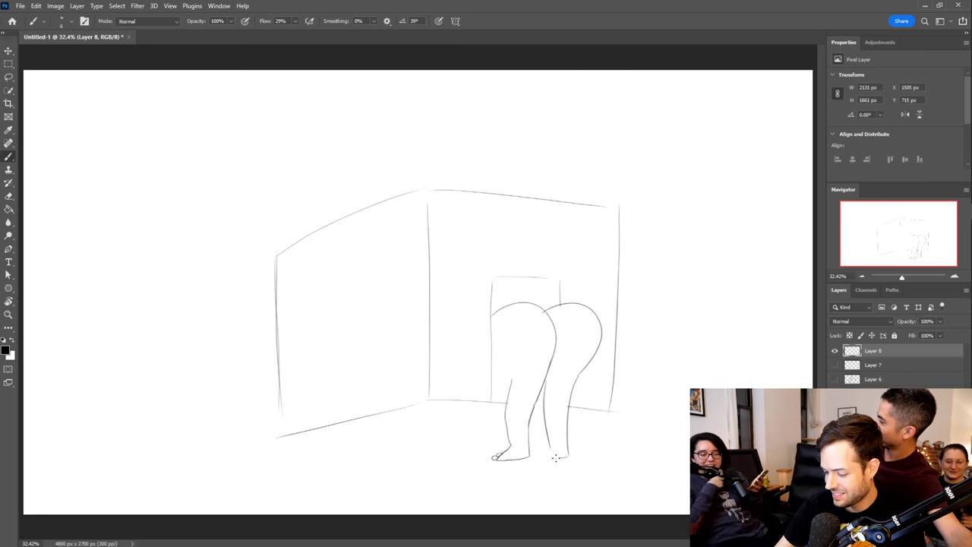
drag(567, 456, 539, 458)
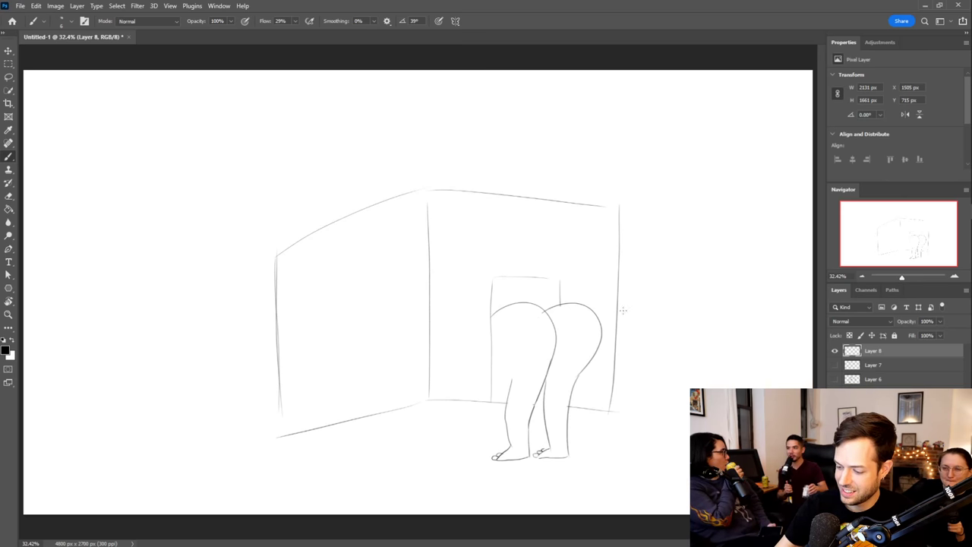
Add a short line beside the left leg inside the doorway, and draw the floor's front edge from the right wall to the left corner
drag(512, 380, 493, 388)
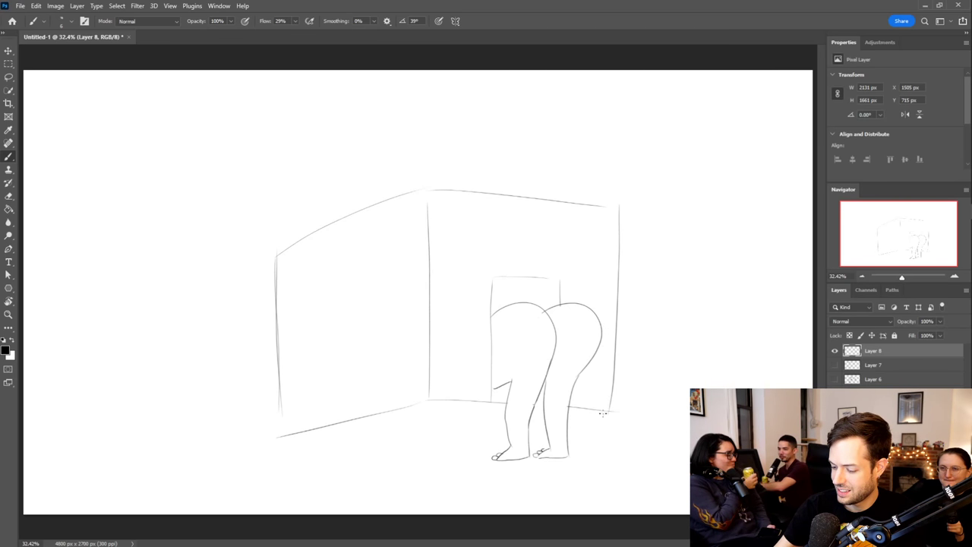
drag(611, 411, 567, 416)
mouse_move(505, 426)
mouse_down()
mouse_move(449, 432)
mouse_move(440, 403)
mouse_move(427, 432)
mouse_move(277, 437)
mouse_up()
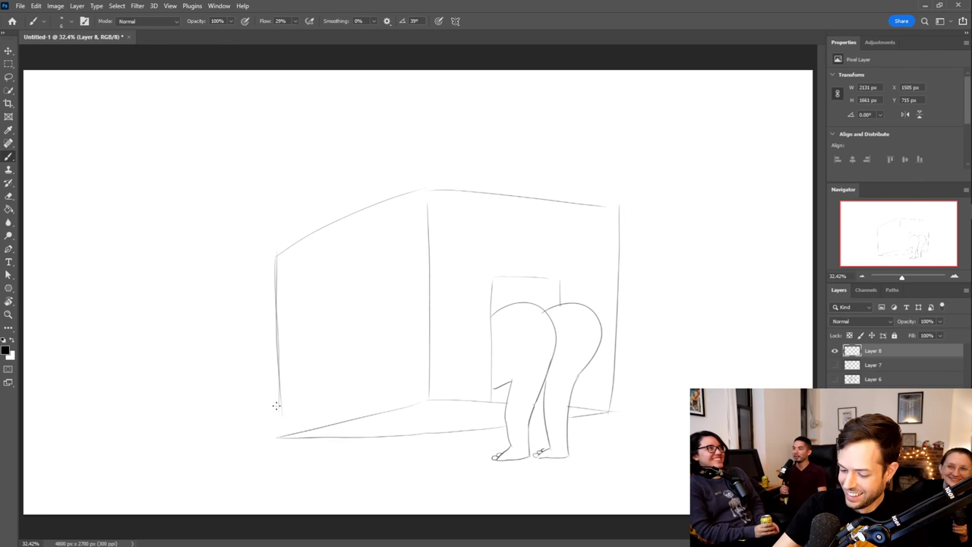
Erase the curve dividing the two rounded buttocks and redraw it bulging further to the right
key(e)
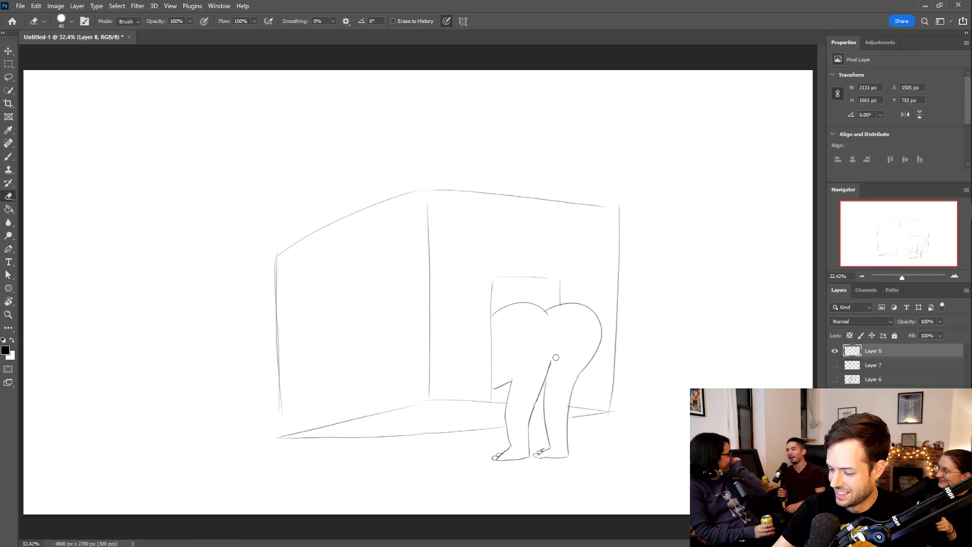
key(b)
drag(554, 358, 546, 305)
key(ctrl+z)
mouse_move(551, 365)
mouse_down()
mouse_move(556, 314)
mouse_move(543, 307)
mouse_move(564, 320)
mouse_move(562, 351)
mouse_up()
key(ctrl+z)
key(e)
key(b)
key(ctrl+z)
mouse_move(537, 305)
mouse_down()
mouse_move(556, 360)
mouse_move(563, 320)
mouse_move(538, 306)
mouse_up()
key(ctrl+z)
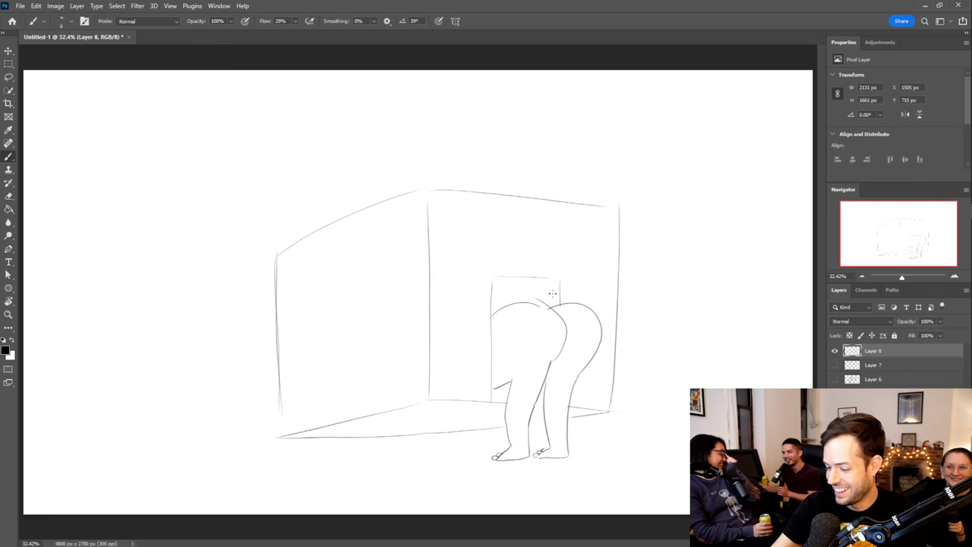
key(ctrl+z)
drag(553, 360, 534, 304)
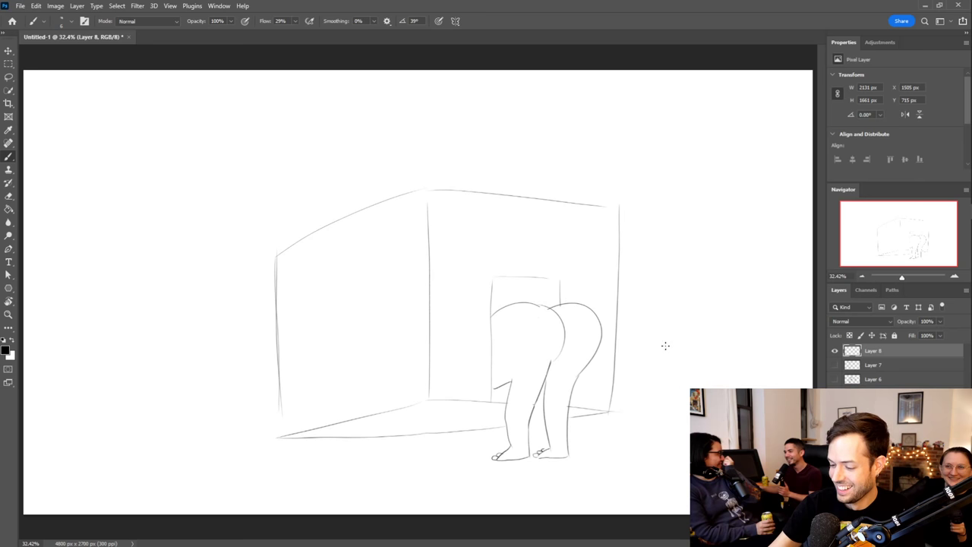
Draw a curved neck and rounded head emerging from the left wall, with two dark oval eyes and a heart-shaped mouth
mouse_move(277, 416)
mouse_down()
mouse_move(198, 378)
mouse_move(244, 338)
mouse_move(278, 345)
mouse_up()
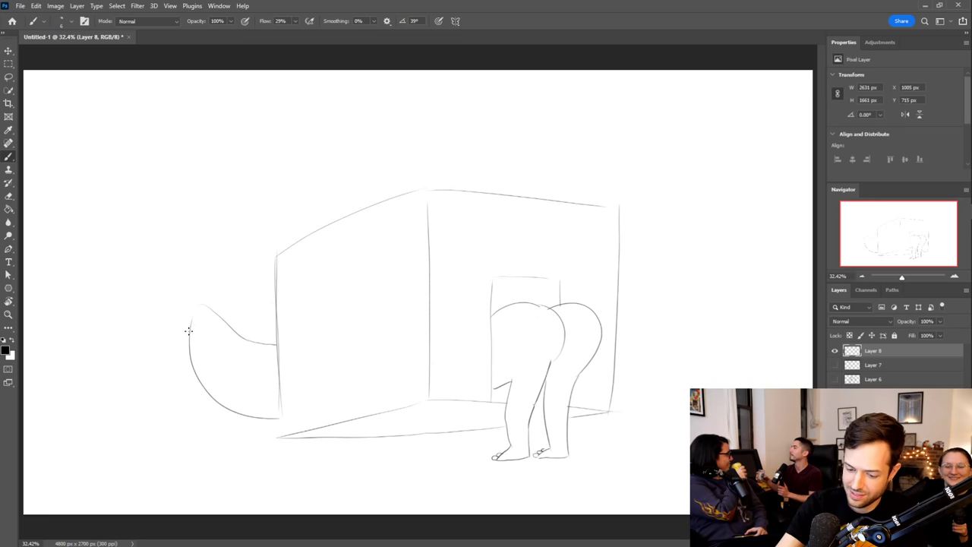
drag(192, 329, 216, 322)
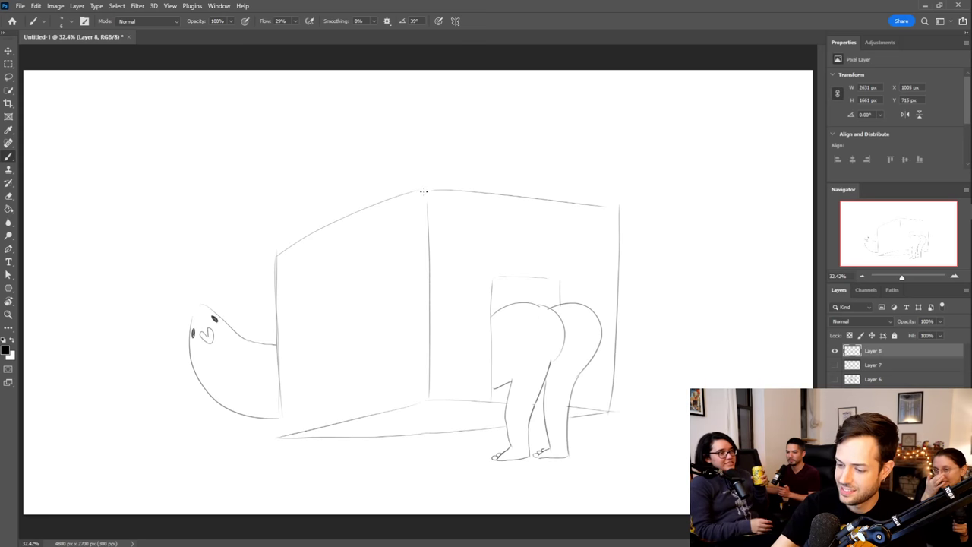
Draw a pitched roof on the walls, with a triangular gable at the front and a sloping left side
drag(418, 193, 559, 81)
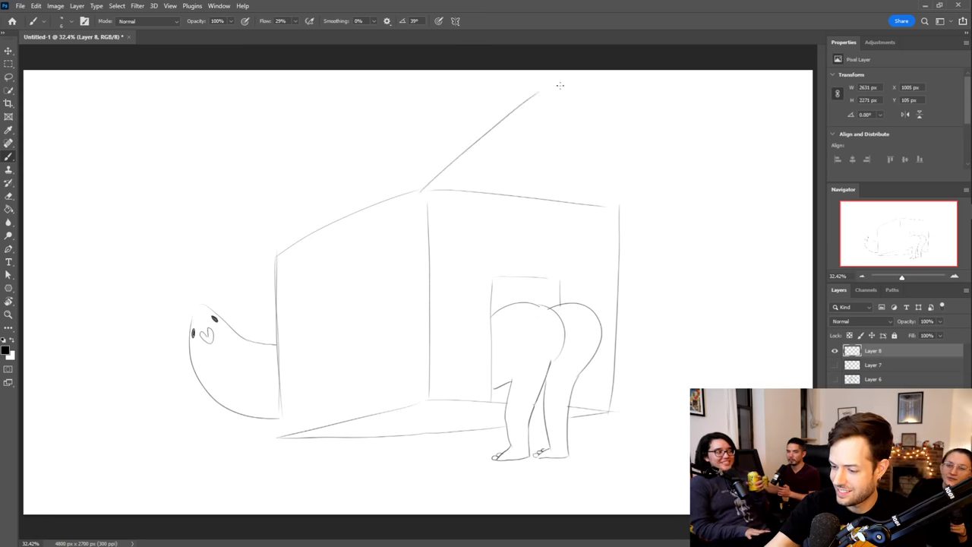
key(ctrl+z)
mouse_move(419, 192)
mouse_down()
mouse_move(561, 104)
mouse_move(532, 128)
mouse_move(634, 219)
mouse_up()
drag(536, 118, 277, 214)
key(ctrl+z)
drag(539, 119, 284, 198)
mouse_move(267, 251)
mouse_down()
mouse_move(337, 191)
mouse_move(453, 132)
mouse_up()
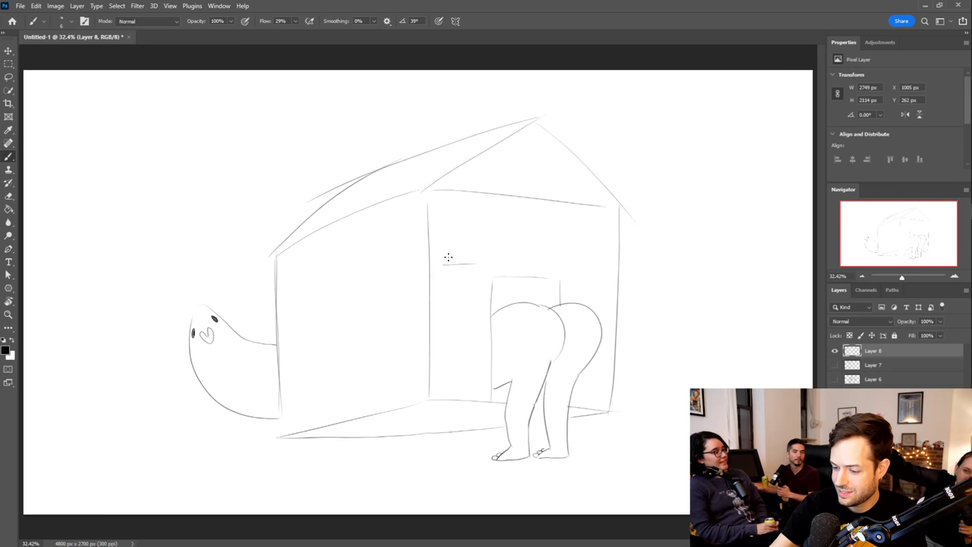
Draw two rectangular windows above the doorway, each divided into four panes by crossing lines
mouse_move(443, 263)
mouse_down()
mouse_move(444, 212)
mouse_move(494, 216)
mouse_move(446, 215)
mouse_move(485, 218)
mouse_move(478, 260)
mouse_up()
key(ctrl+z)
mouse_move(570, 264)
mouse_down()
mouse_move(569, 225)
mouse_move(606, 224)
mouse_move(605, 262)
mouse_up()
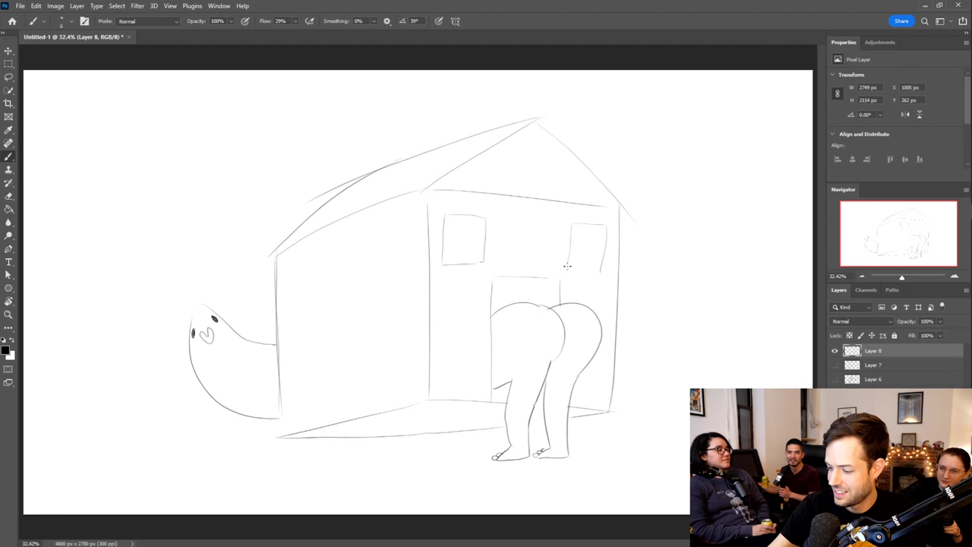
drag(464, 219, 460, 266)
key(ctrl+z)
key(ctrl+z)
mouse_move(464, 220)
mouse_down()
mouse_move(463, 266)
mouse_move(472, 240)
mouse_up()
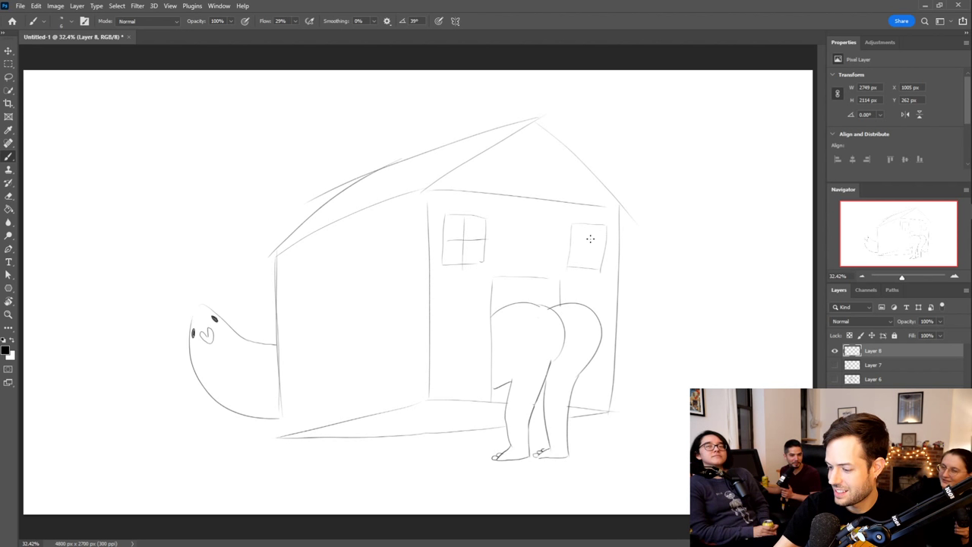
mouse_move(589, 223)
mouse_down()
mouse_move(584, 271)
mouse_move(600, 247)
mouse_up()
Add a smoking chimney above the roof's right slope, and draw a curved arm with an open hand below the creature's head
mouse_move(575, 158)
mouse_down()
mouse_move(592, 140)
mouse_move(593, 164)
mouse_up()
mouse_move(573, 130)
mouse_down()
mouse_move(571, 93)
mouse_move(603, 107)
mouse_move(659, 71)
mouse_up()
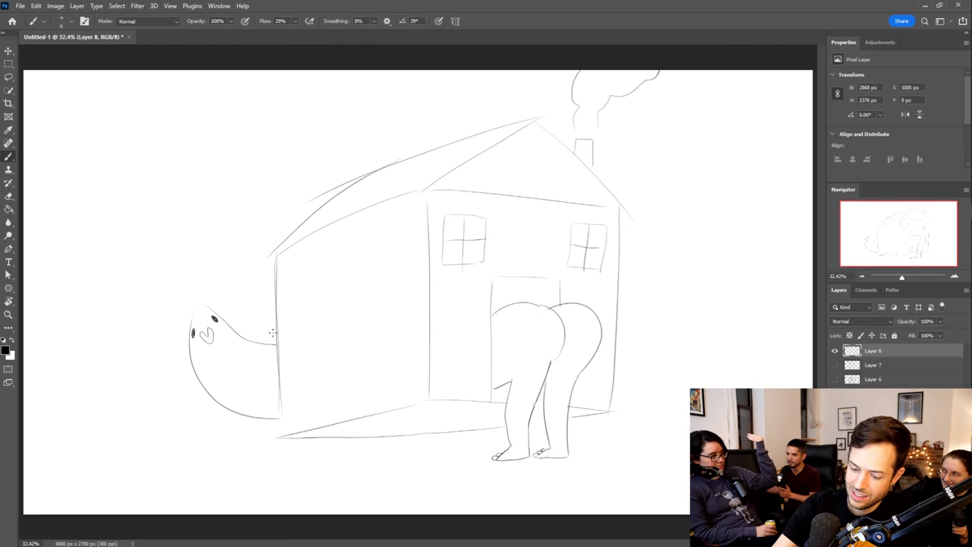
drag(256, 433, 169, 402)
mouse_move(272, 417)
mouse_down()
mouse_move(201, 419)
mouse_move(158, 396)
mouse_move(172, 396)
mouse_up()
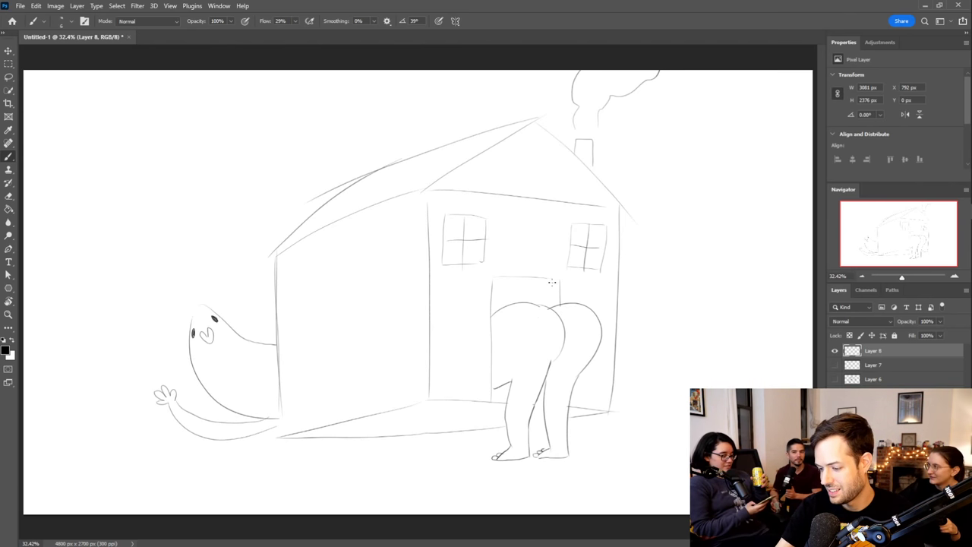
Hatch the doorway areas left open around the legs, and fill the roof's left slope with rows of wavy scribbled shingles
mouse_move(492, 280)
mouse_down()
mouse_move(494, 309)
mouse_move(497, 278)
mouse_move(507, 290)
mouse_move(557, 285)
mouse_up()
key(ctrl+z)
key(ctrl+z)
mouse_move(495, 391)
mouse_down()
mouse_move(497, 402)
mouse_move(506, 386)
mouse_move(513, 397)
mouse_move(547, 393)
mouse_up()
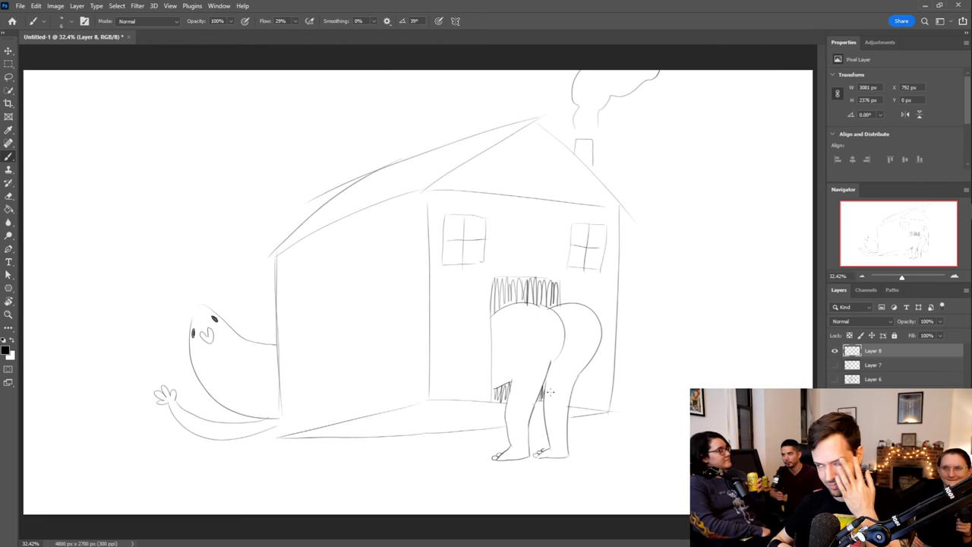
mouse_move(299, 228)
mouse_down()
mouse_move(408, 187)
mouse_move(425, 167)
mouse_up()
mouse_move(342, 188)
mouse_down()
mouse_move(366, 199)
mouse_move(455, 165)
mouse_move(384, 171)
mouse_move(455, 159)
mouse_move(490, 130)
mouse_up()
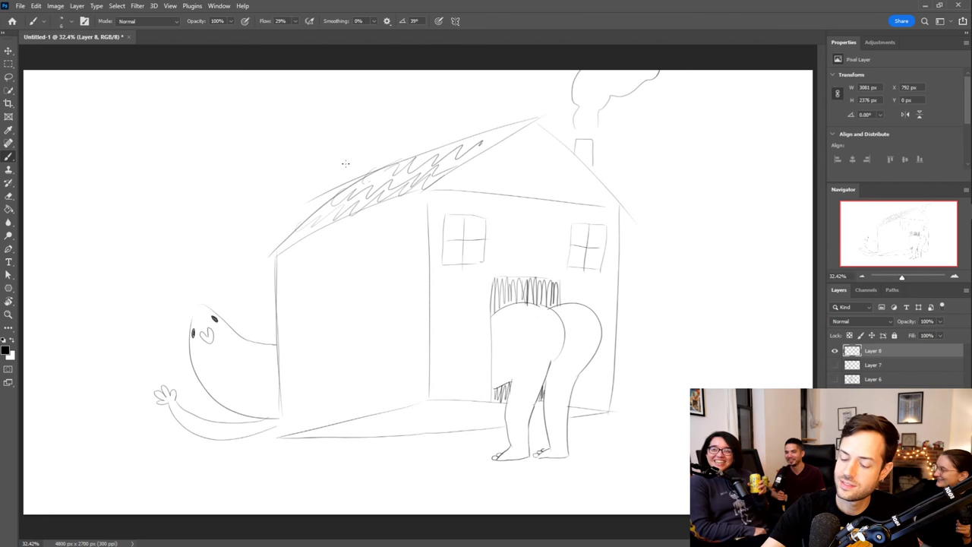
Draw an oval head above the roof's left slope with a tuft of hair, two eyes, a nose and a mouth
mouse_move(358, 166)
mouse_down()
mouse_move(326, 127)
mouse_move(333, 116)
mouse_move(362, 129)
mouse_move(368, 154)
mouse_up()
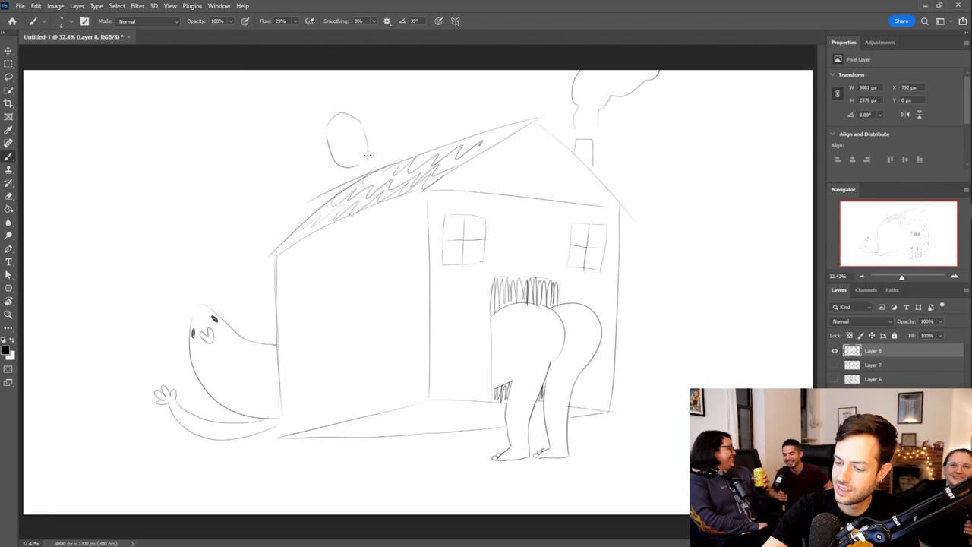
mouse_move(333, 115)
mouse_down()
mouse_move(325, 95)
mouse_move(338, 101)
mouse_up()
drag(334, 135, 335, 139)
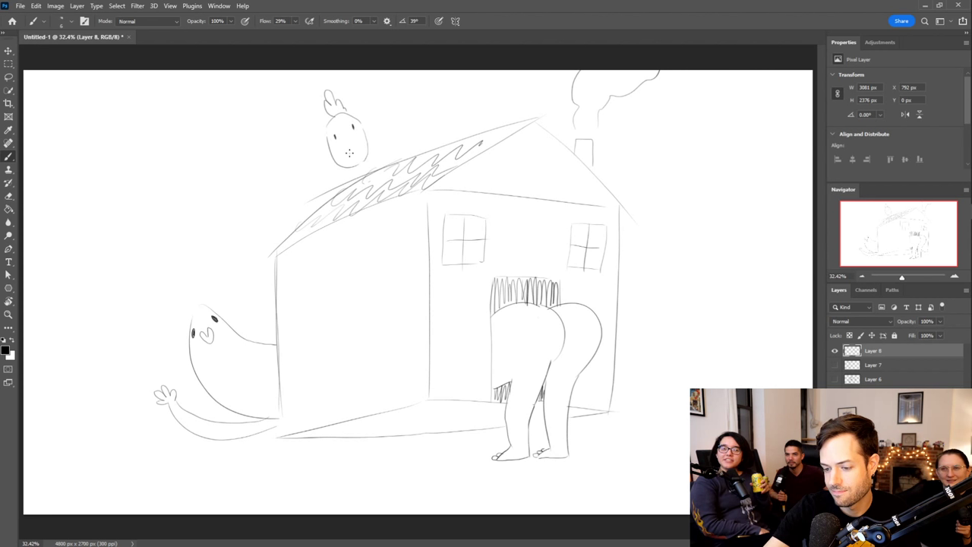
mouse_move(354, 140)
mouse_down()
mouse_move(342, 145)
mouse_move(357, 152)
mouse_move(323, 196)
mouse_move(352, 180)
mouse_up()
key(ctrl+z)
Draw the roof figure's shoulder and an arm with a hand resting on the shingles, and erase the roof lines overlapping it
mouse_move(330, 193)
mouse_down()
mouse_move(345, 195)
mouse_move(327, 162)
mouse_move(332, 195)
mouse_move(365, 180)
mouse_up()
key(ctrl+z)
key(ctrl+z)
key(ctrl+z)
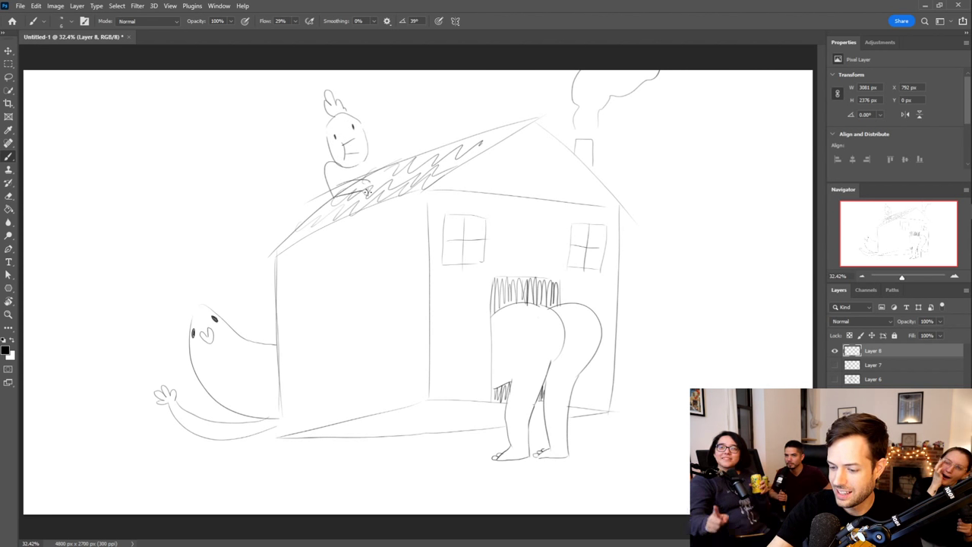
key(e)
drag(361, 187, 367, 192)
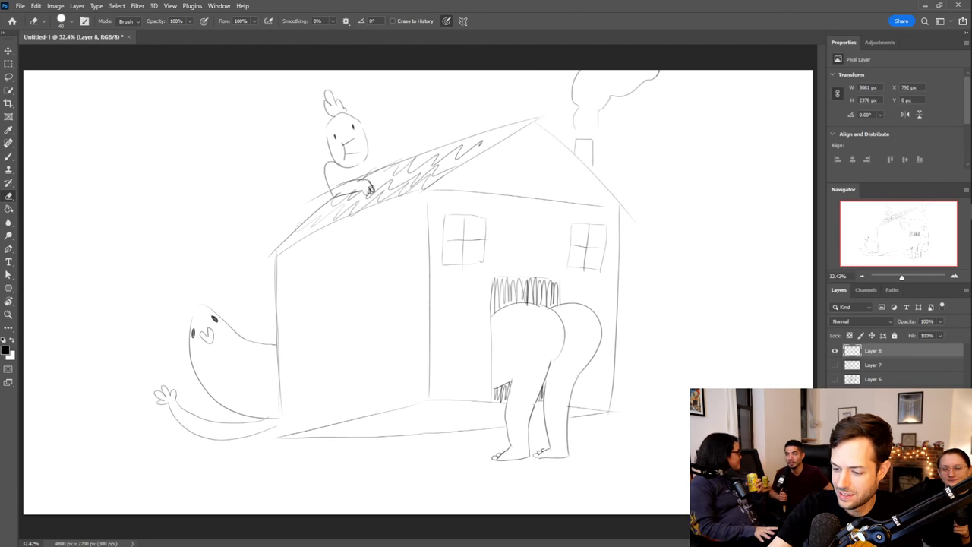
key(b)
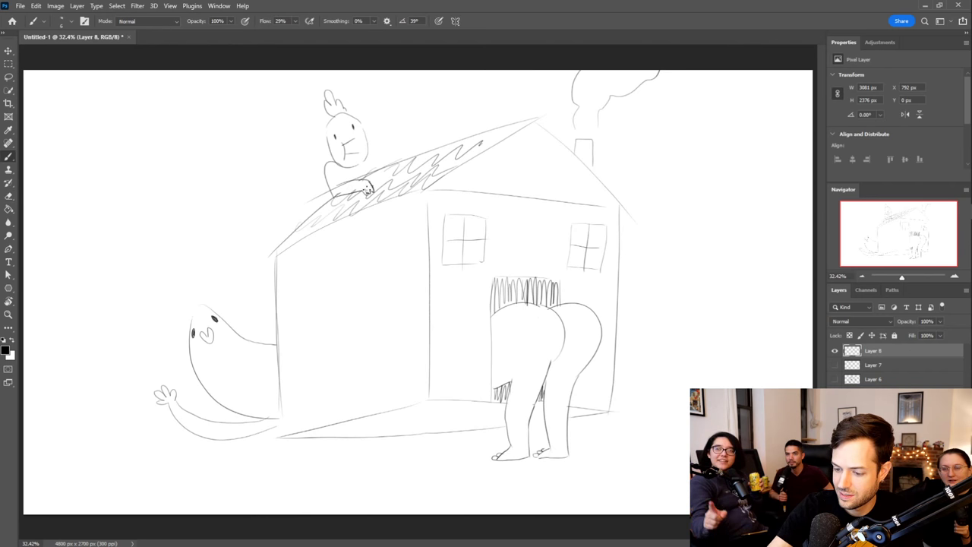
key(e)
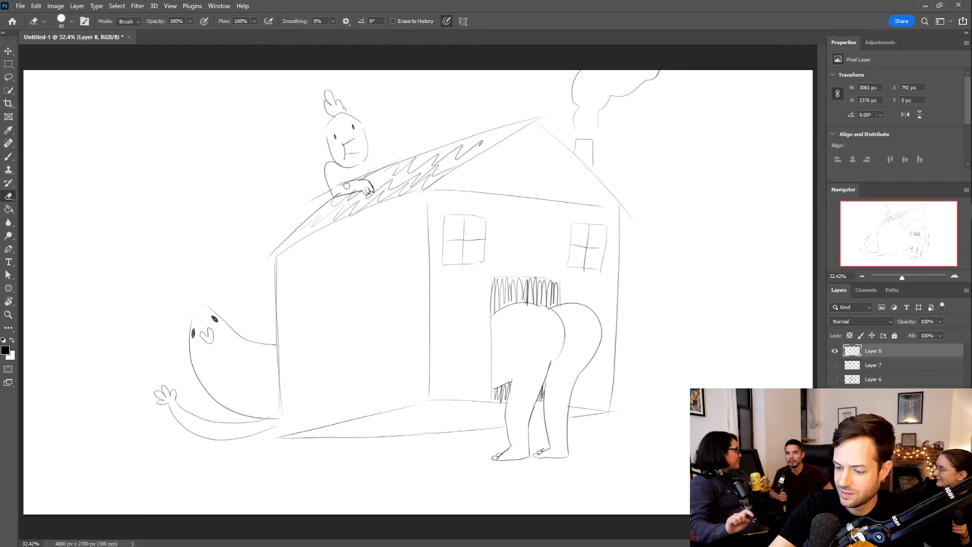
Draw the roof figure's other shoulder sloping behind the roof and a raised hand making a two-finger peace sign
key(b)
drag(367, 146, 395, 158)
key(ctrl+z)
key(ctrl+z)
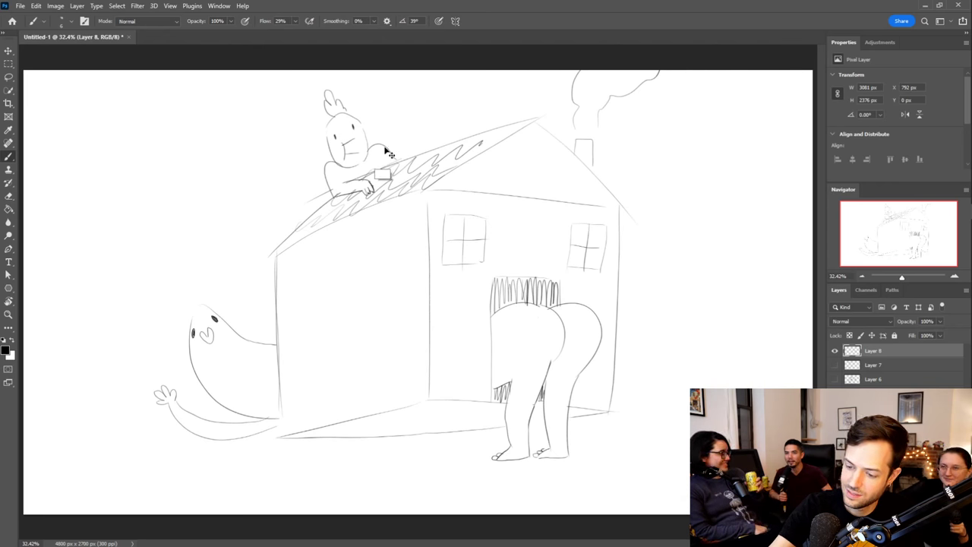
drag(370, 146, 387, 165)
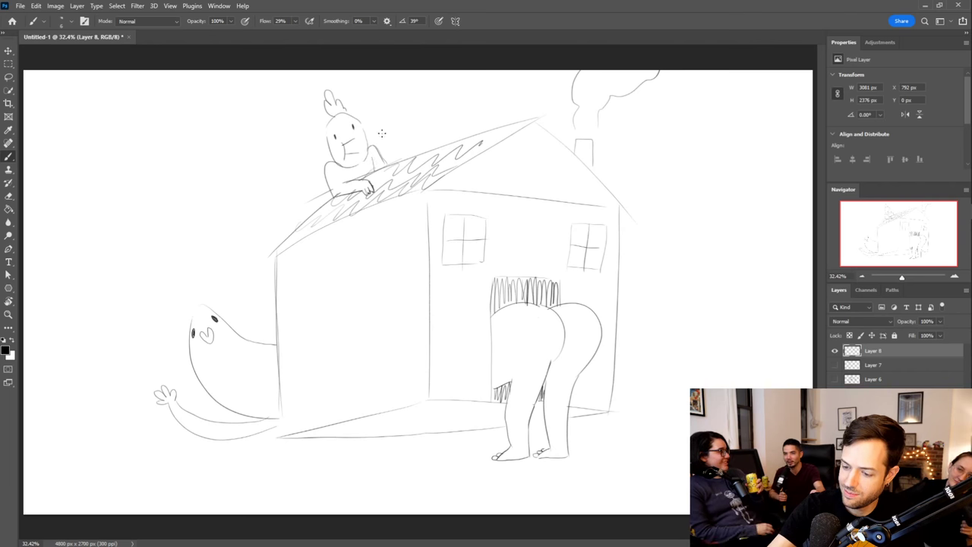
drag(393, 152, 399, 124)
drag(404, 135, 408, 155)
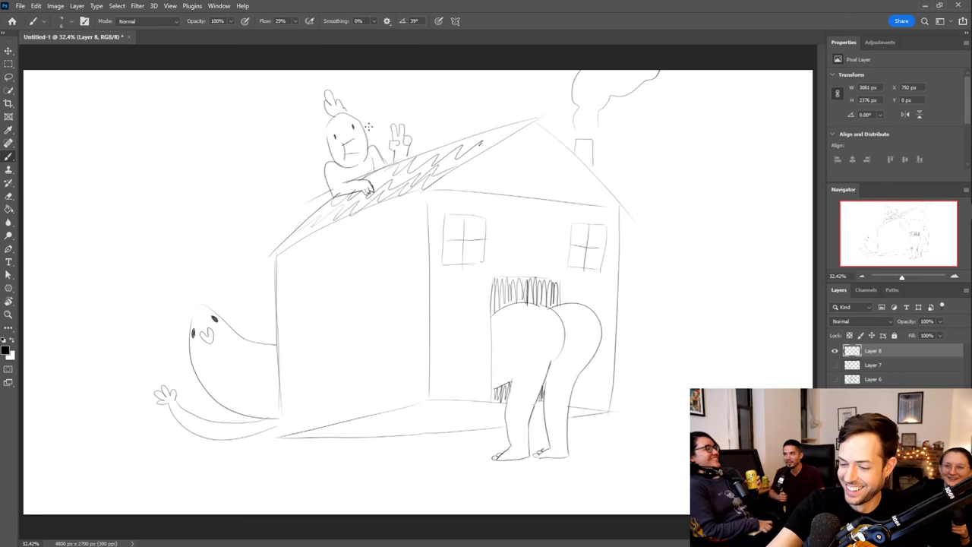
Erase the roof figure's tuft of hair and redraw it upright on the head
key(e)
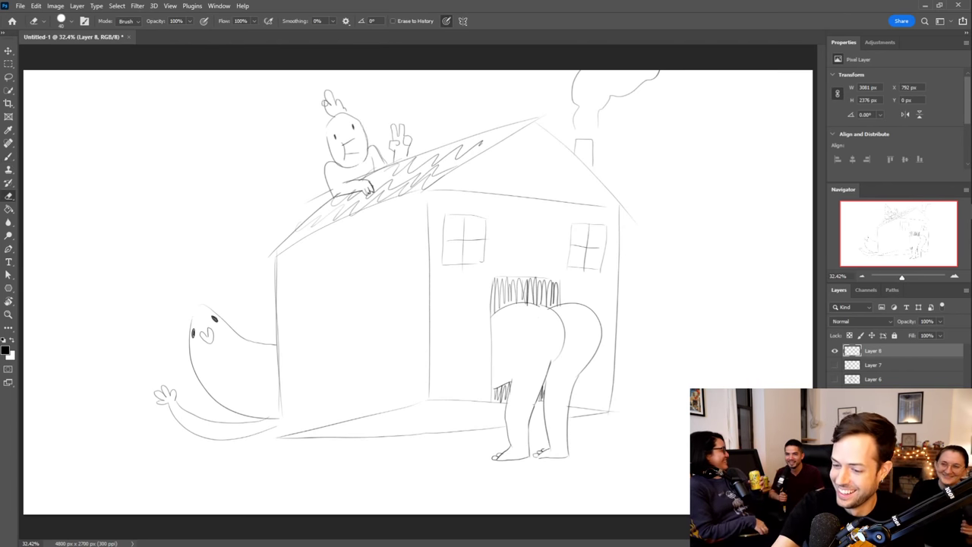
mouse_move(332, 114)
mouse_down()
mouse_move(328, 94)
mouse_move(343, 107)
mouse_move(332, 112)
mouse_move(336, 93)
mouse_move(338, 122)
mouse_move(355, 127)
mouse_move(378, 111)
mouse_move(387, 82)
mouse_move(380, 124)
mouse_move(373, 118)
mouse_move(360, 130)
mouse_move(339, 115)
mouse_move(348, 130)
mouse_up()
key(b)
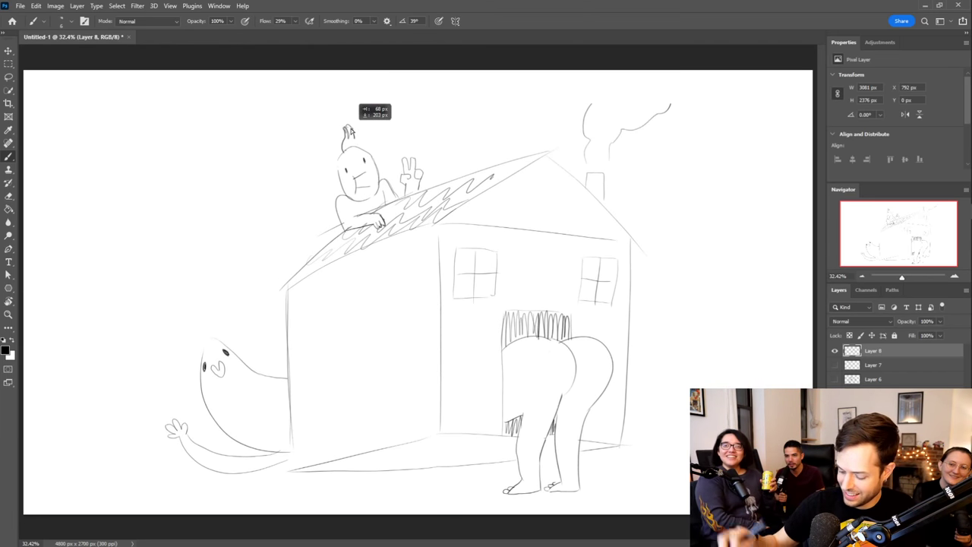
Move the whole house drawing down and slightly right to free space above the roof, and undo the stray marks
mouse_move(348, 131)
mouse_down()
mouse_move(465, 162)
mouse_move(353, 177)
mouse_move(325, 163)
mouse_move(328, 201)
mouse_move(326, 103)
mouse_move(326, 125)
mouse_move(342, 137)
mouse_move(361, 113)
mouse_move(328, 122)
mouse_move(401, 131)
mouse_up()
click(282, 146)
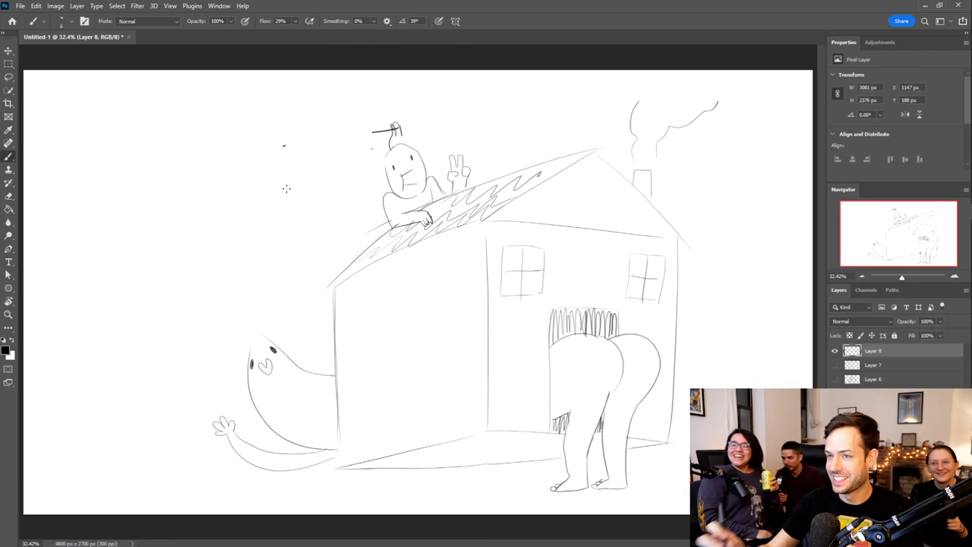
key(ctrl+z)
key(ctrl+z)
key(ctrl+z)
key(v)
drag(648, 336, 619, 326)
Clean up the tuft of hair on the roof figure's head by erasing stray lines and touching up its strokes
key(b)
key(e)
mouse_move(356, 148)
mouse_down()
mouse_move(363, 123)
mouse_move(374, 123)
mouse_up()
key(b)
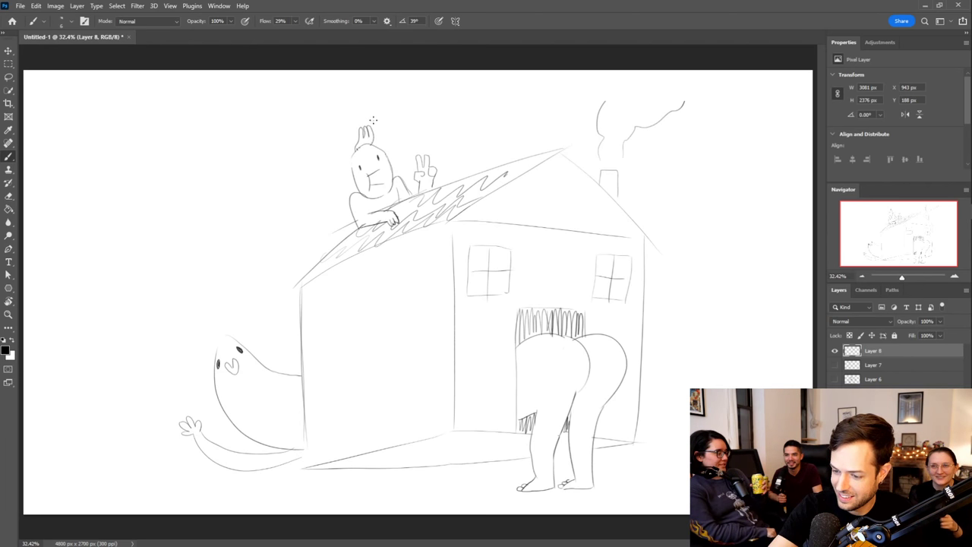
Hand-letter "IT'S NORMAL!" above the roof figure inside a rounded speech bubble whose tail points to its head
mouse_move(400, 130)
mouse_down()
mouse_move(404, 144)
mouse_move(413, 131)
mouse_up()
drag(400, 98, 410, 97)
drag(405, 97, 410, 109)
mouse_move(418, 97)
mouse_down()
mouse_move(429, 96)
mouse_move(422, 108)
mouse_move(435, 99)
mouse_move(434, 110)
mouse_move(464, 110)
mouse_move(466, 97)
mouse_up()
mouse_move(475, 97)
mouse_down()
mouse_move(471, 107)
mouse_move(476, 97)
mouse_up()
mouse_move(486, 95)
mouse_down()
mouse_move(485, 106)
mouse_move(472, 97)
mouse_move(479, 111)
mouse_up()
key(ctrl+z)
key(ctrl+z)
key(ctrl+z)
key(ctrl+z)
mouse_move(479, 96)
mouse_down()
mouse_move(487, 110)
mouse_move(493, 96)
mouse_up()
drag(493, 95, 516, 110)
drag(509, 105, 531, 100)
mouse_move(389, 123)
mouse_down()
mouse_move(378, 102)
mouse_move(429, 80)
mouse_move(540, 82)
mouse_move(529, 122)
mouse_move(407, 128)
mouse_up()
key(e)
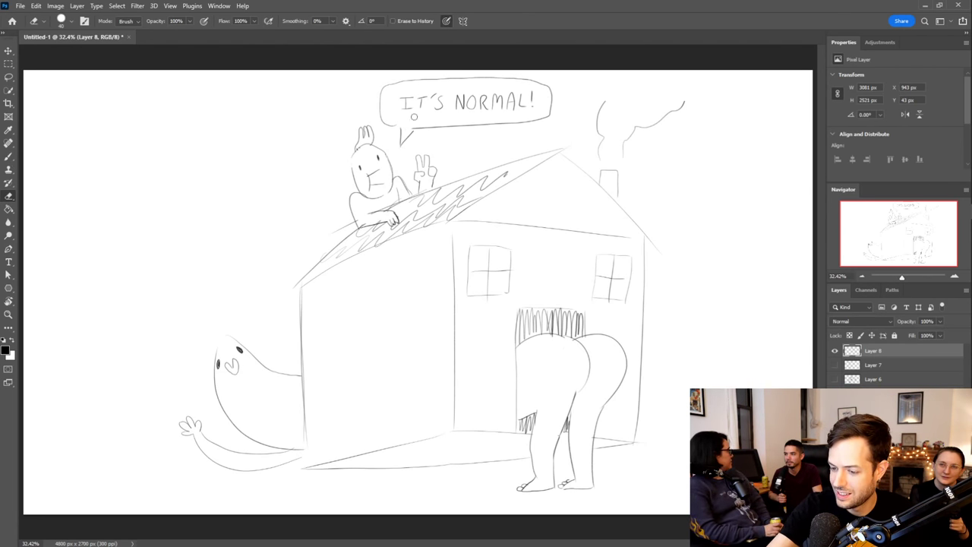